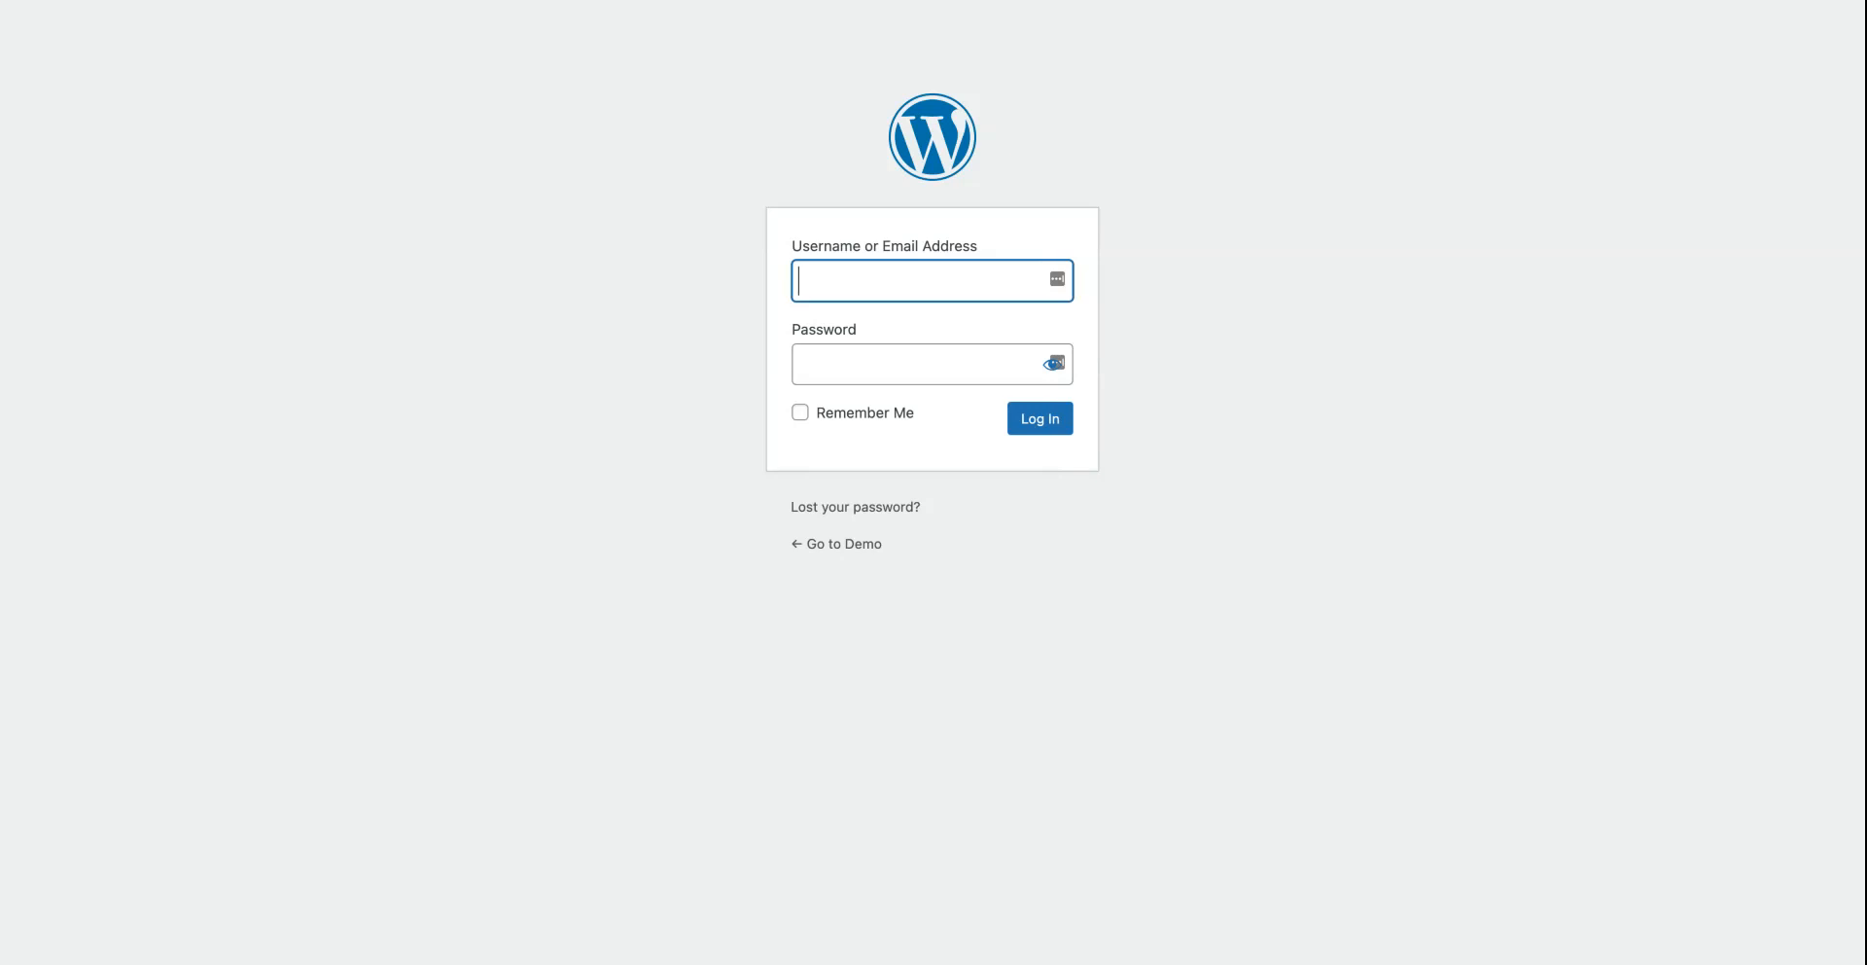
Step: Log in to the site's admin with the username and account password, and decline saving the login in LastPass
type("chrissy")
key("Tab")
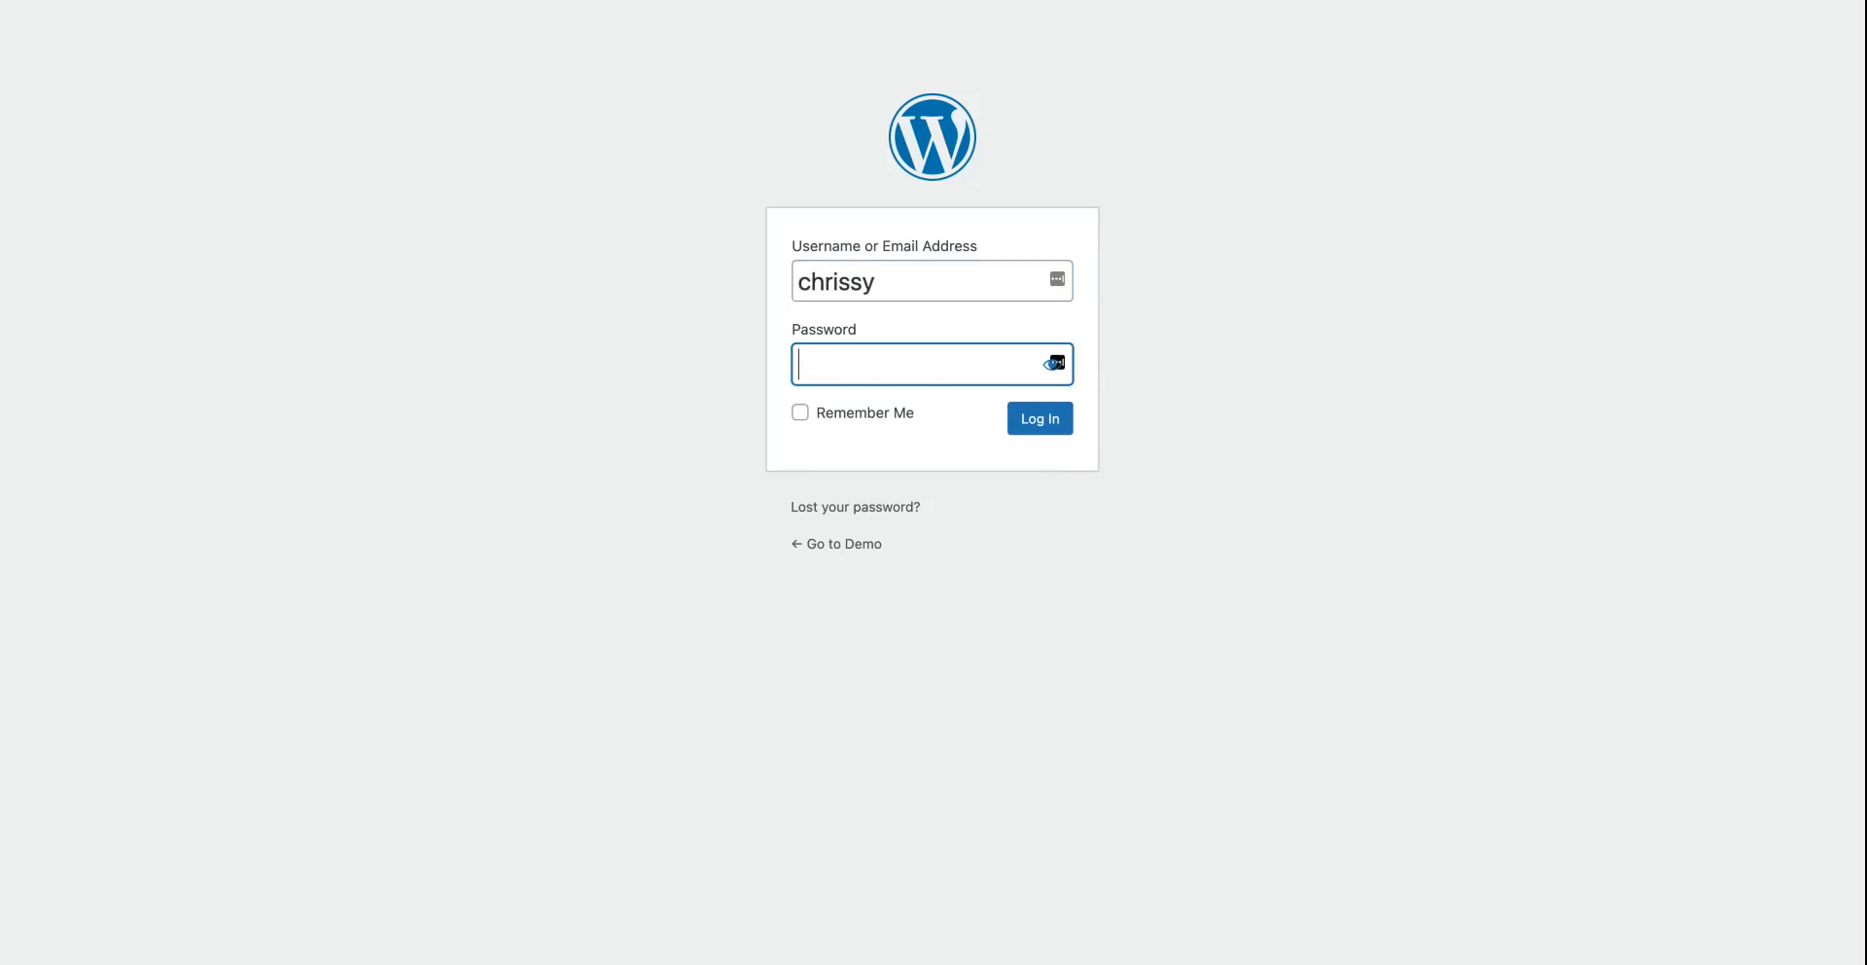
type("●●●●●●●●●●●")
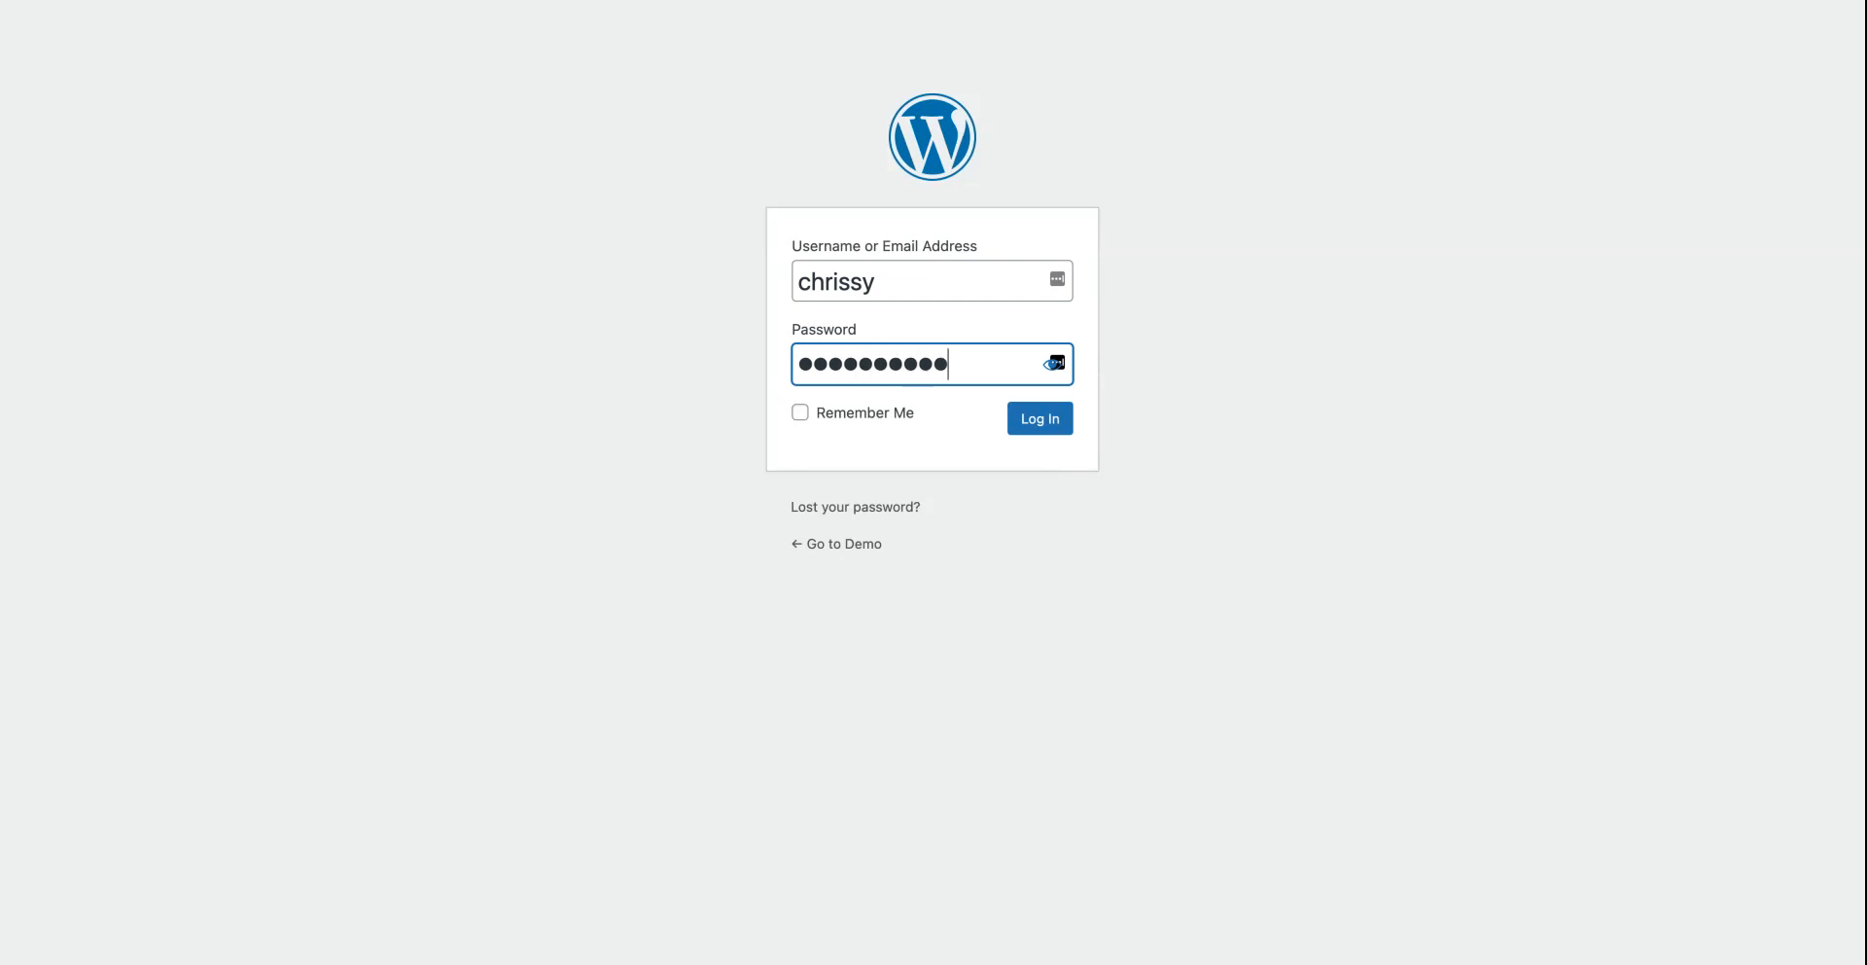
type("●●")
left_click(1037, 422)
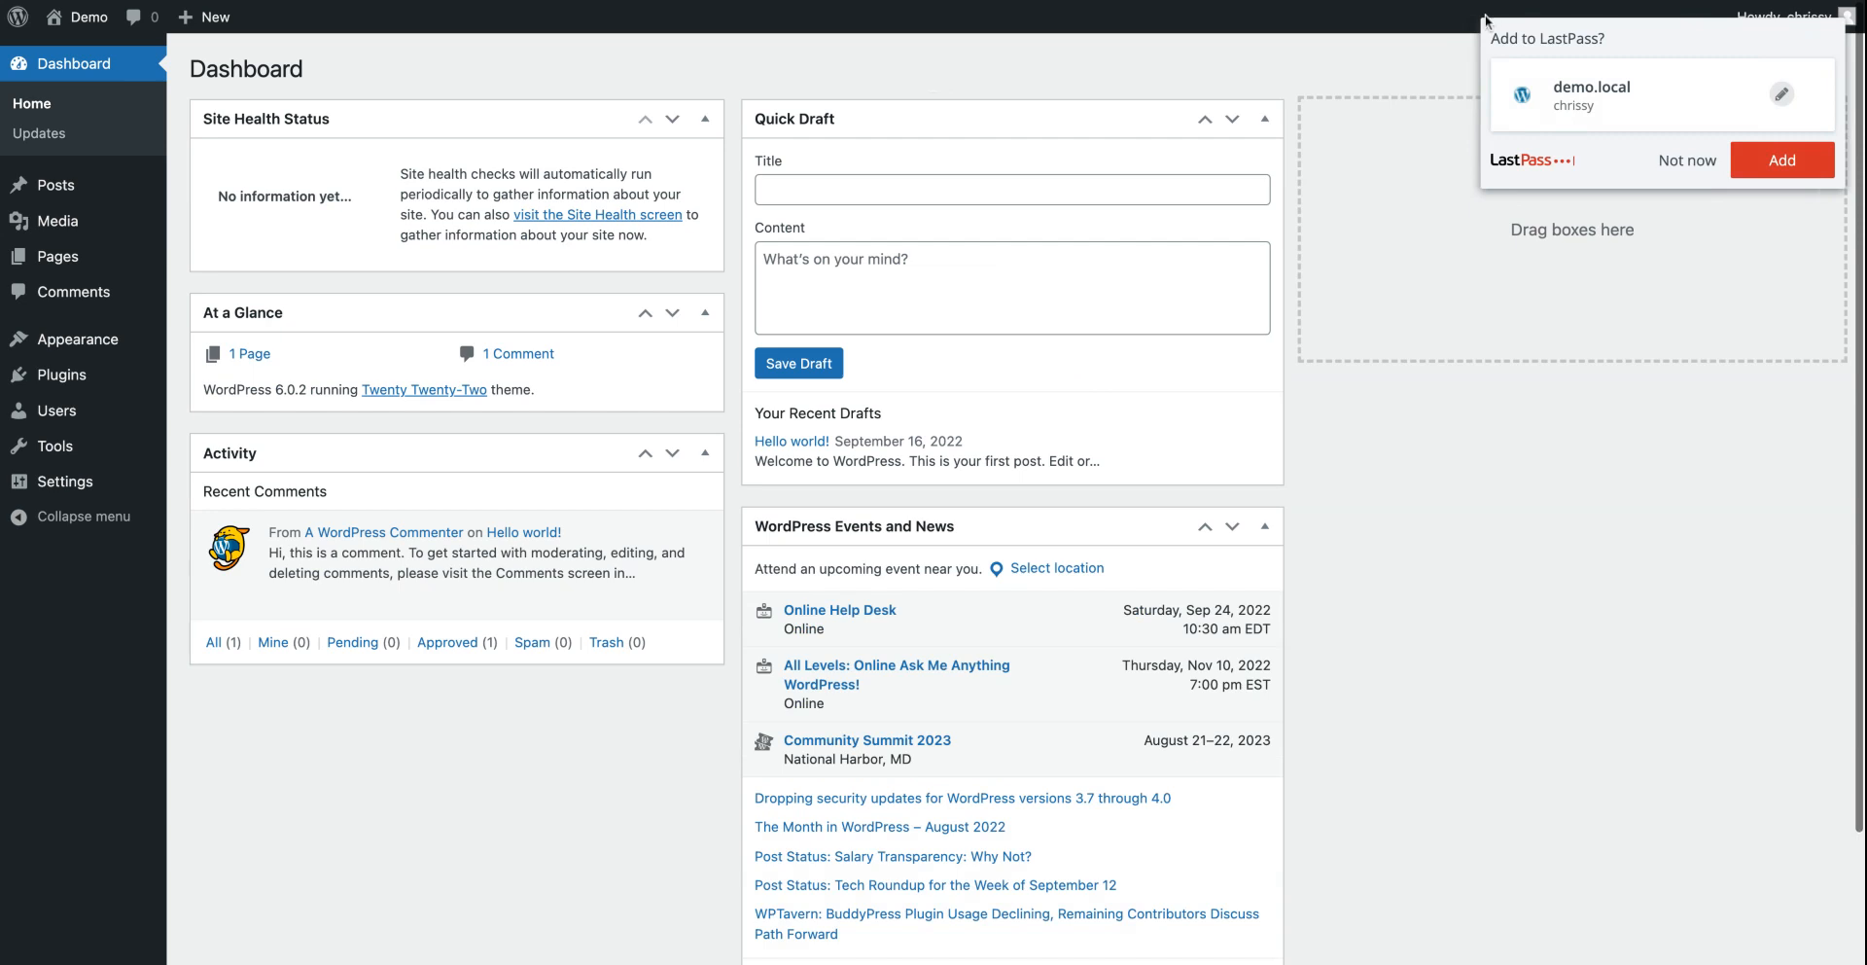
left_click(1688, 169)
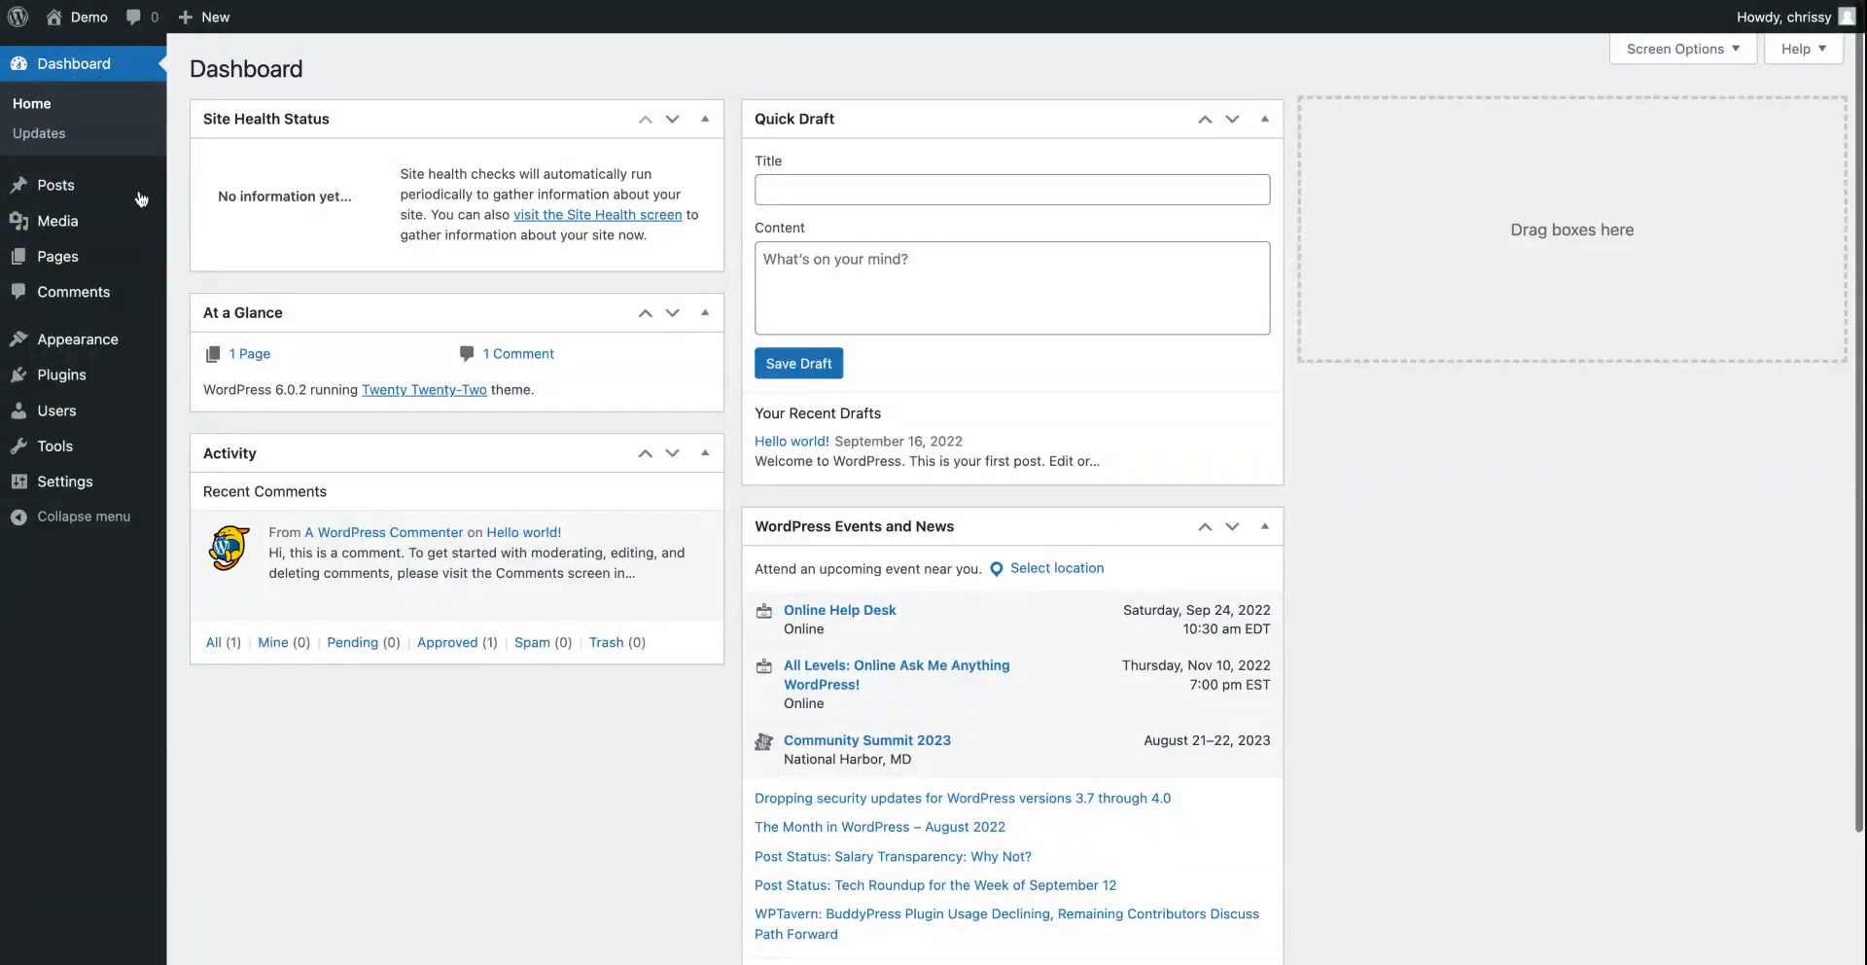
Step: Open the general settings and examine the site title and tagline
mouse_move(78, 273)
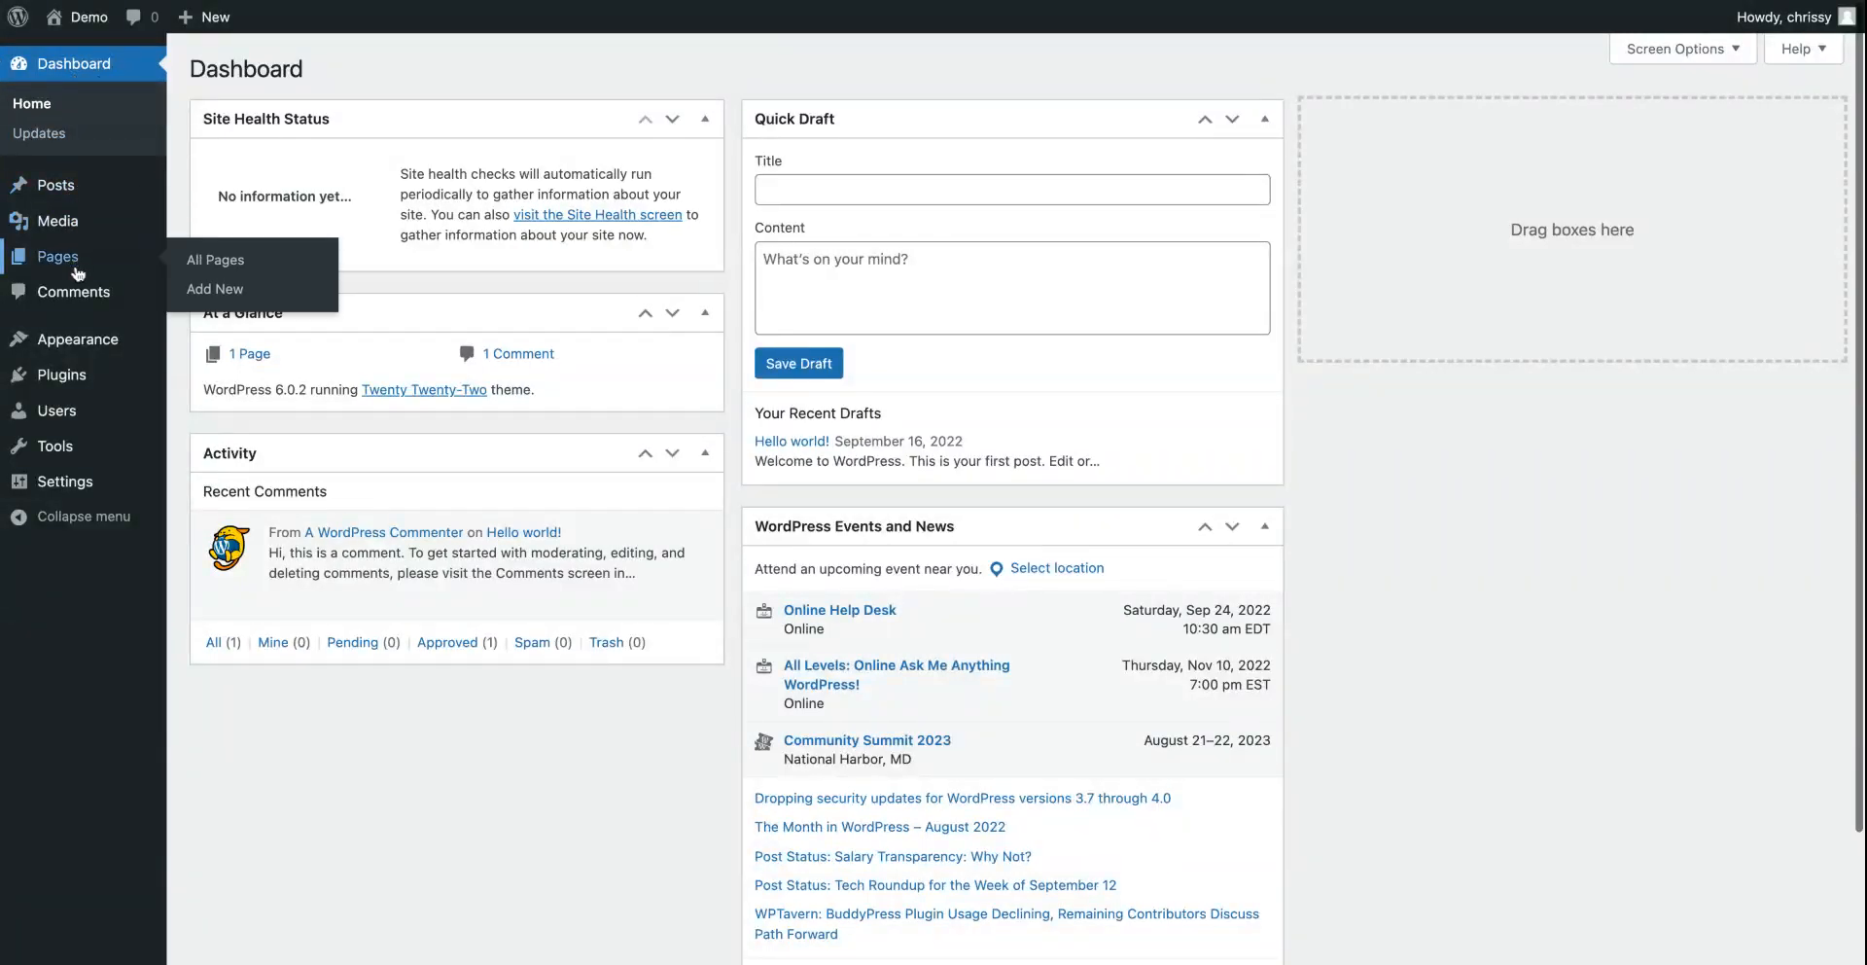
mouse_move(68, 381)
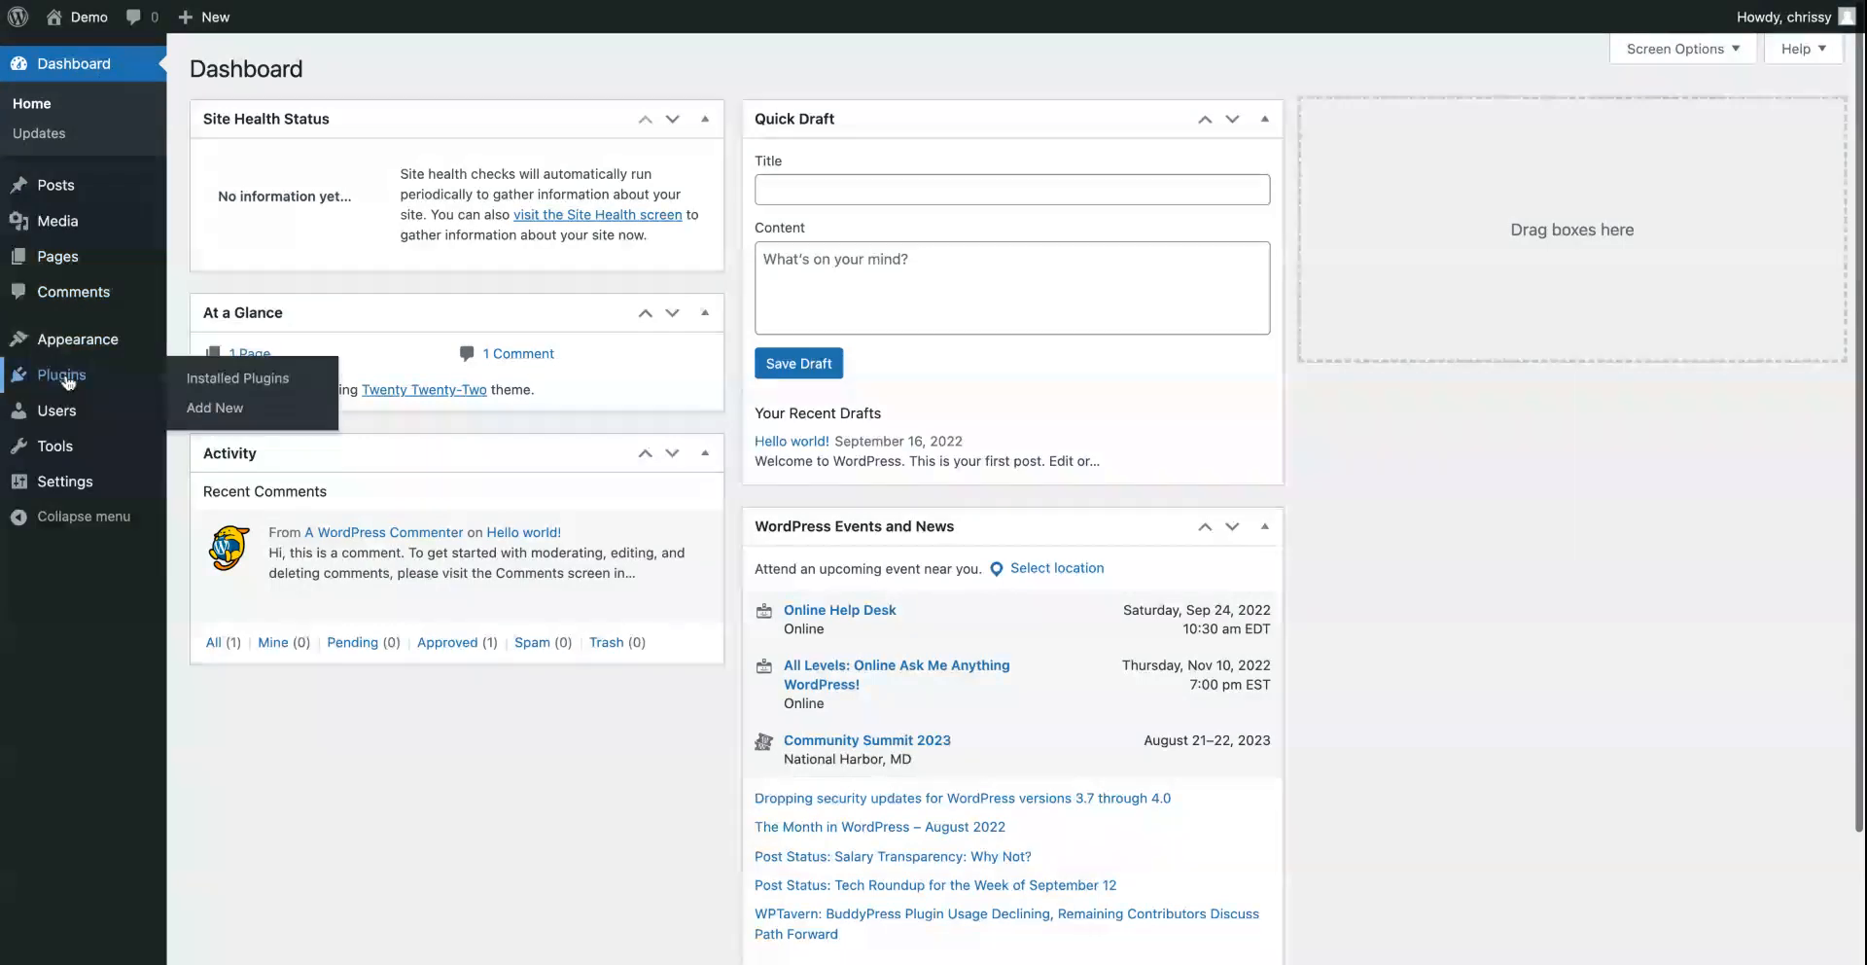
mouse_move(65, 486)
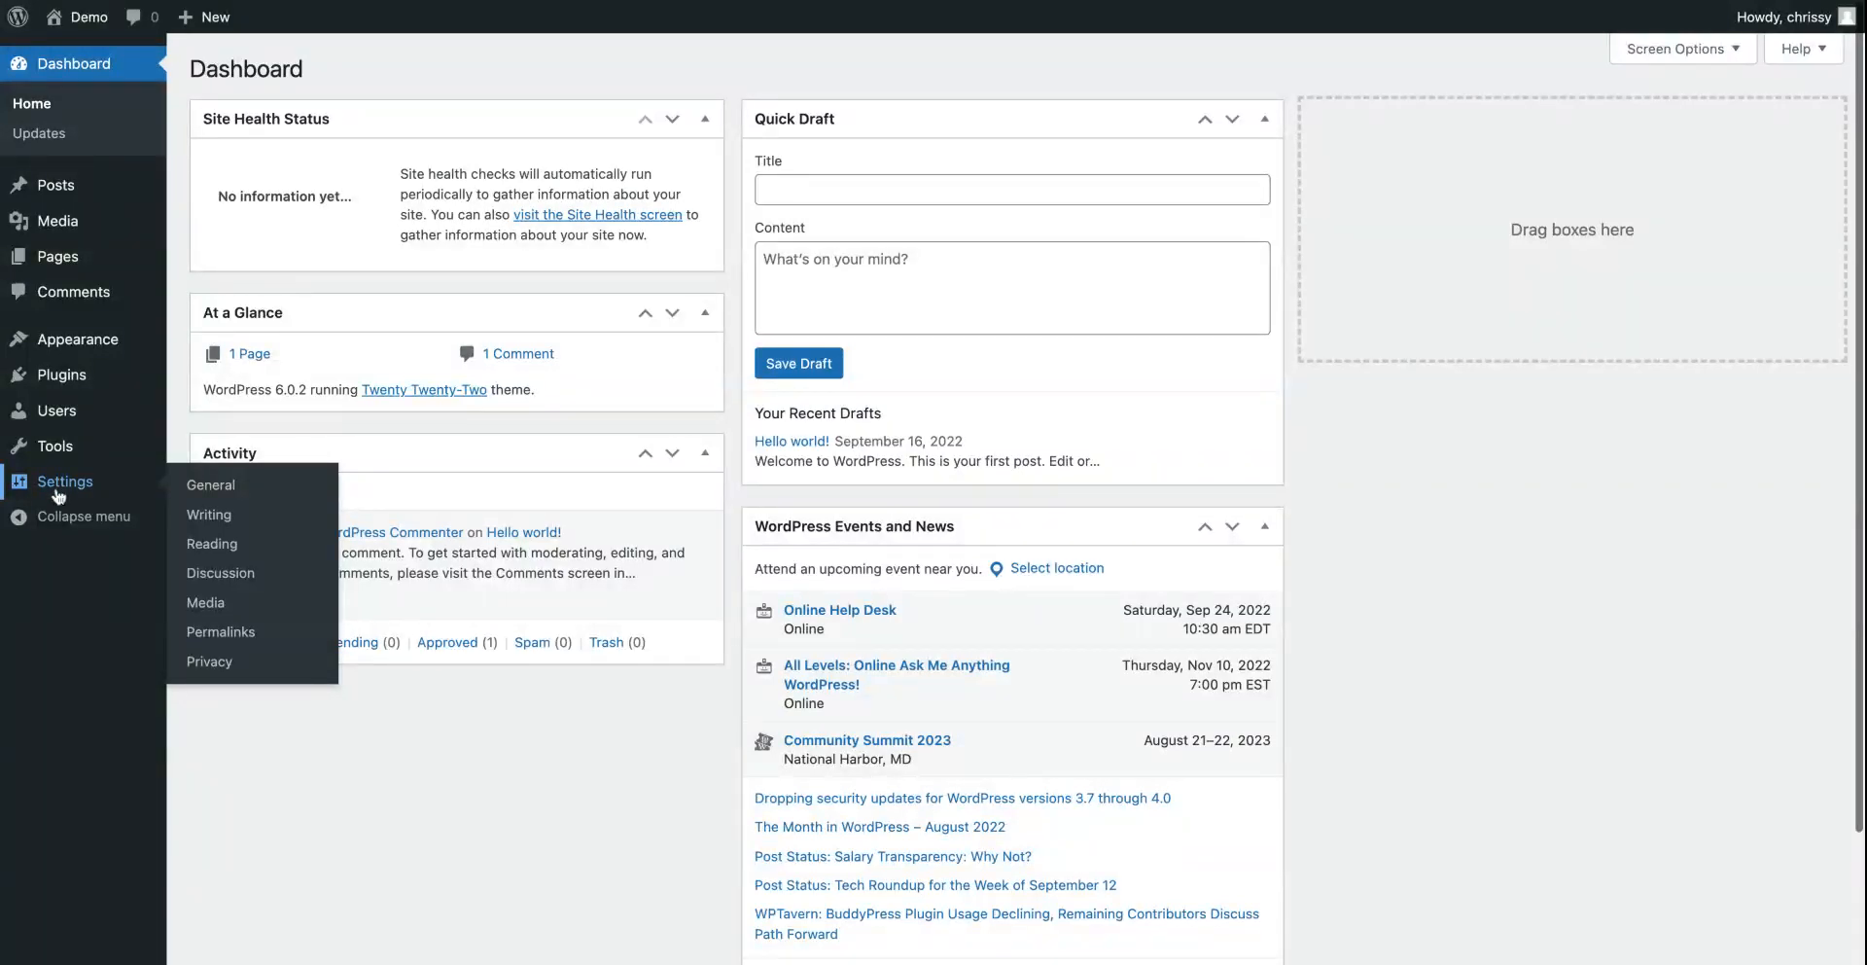
left_click(225, 494)
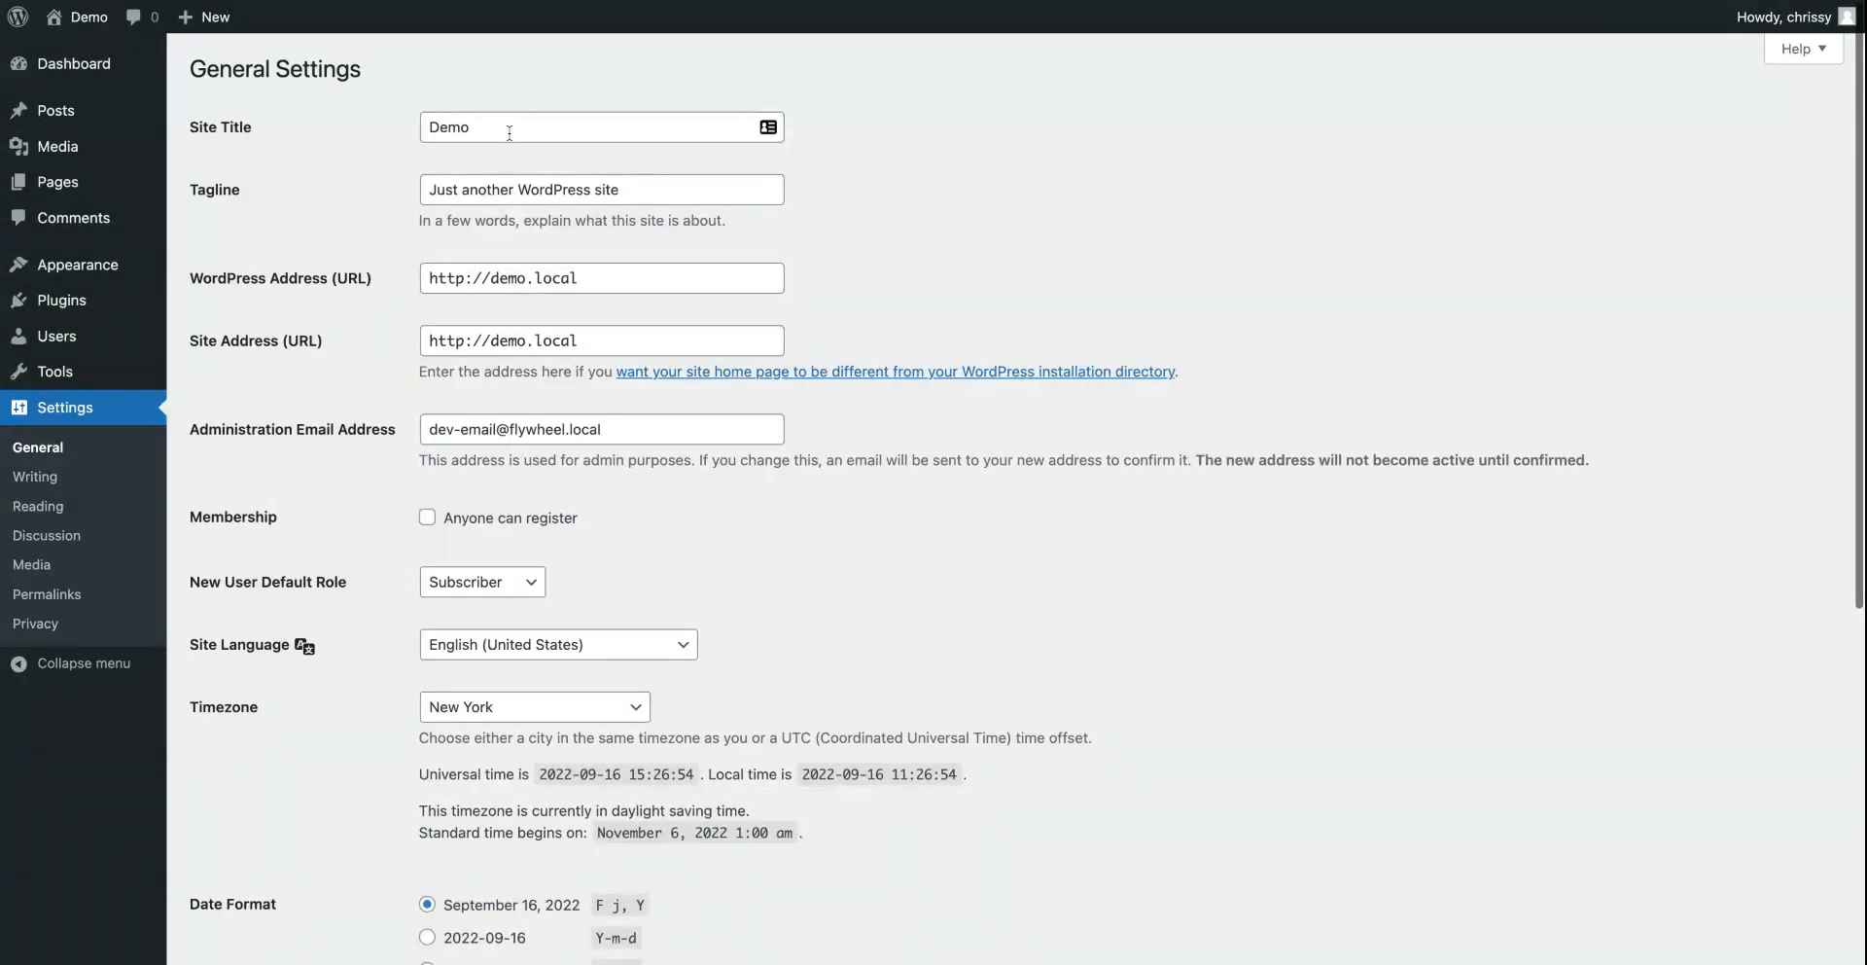
double_click(424, 123)
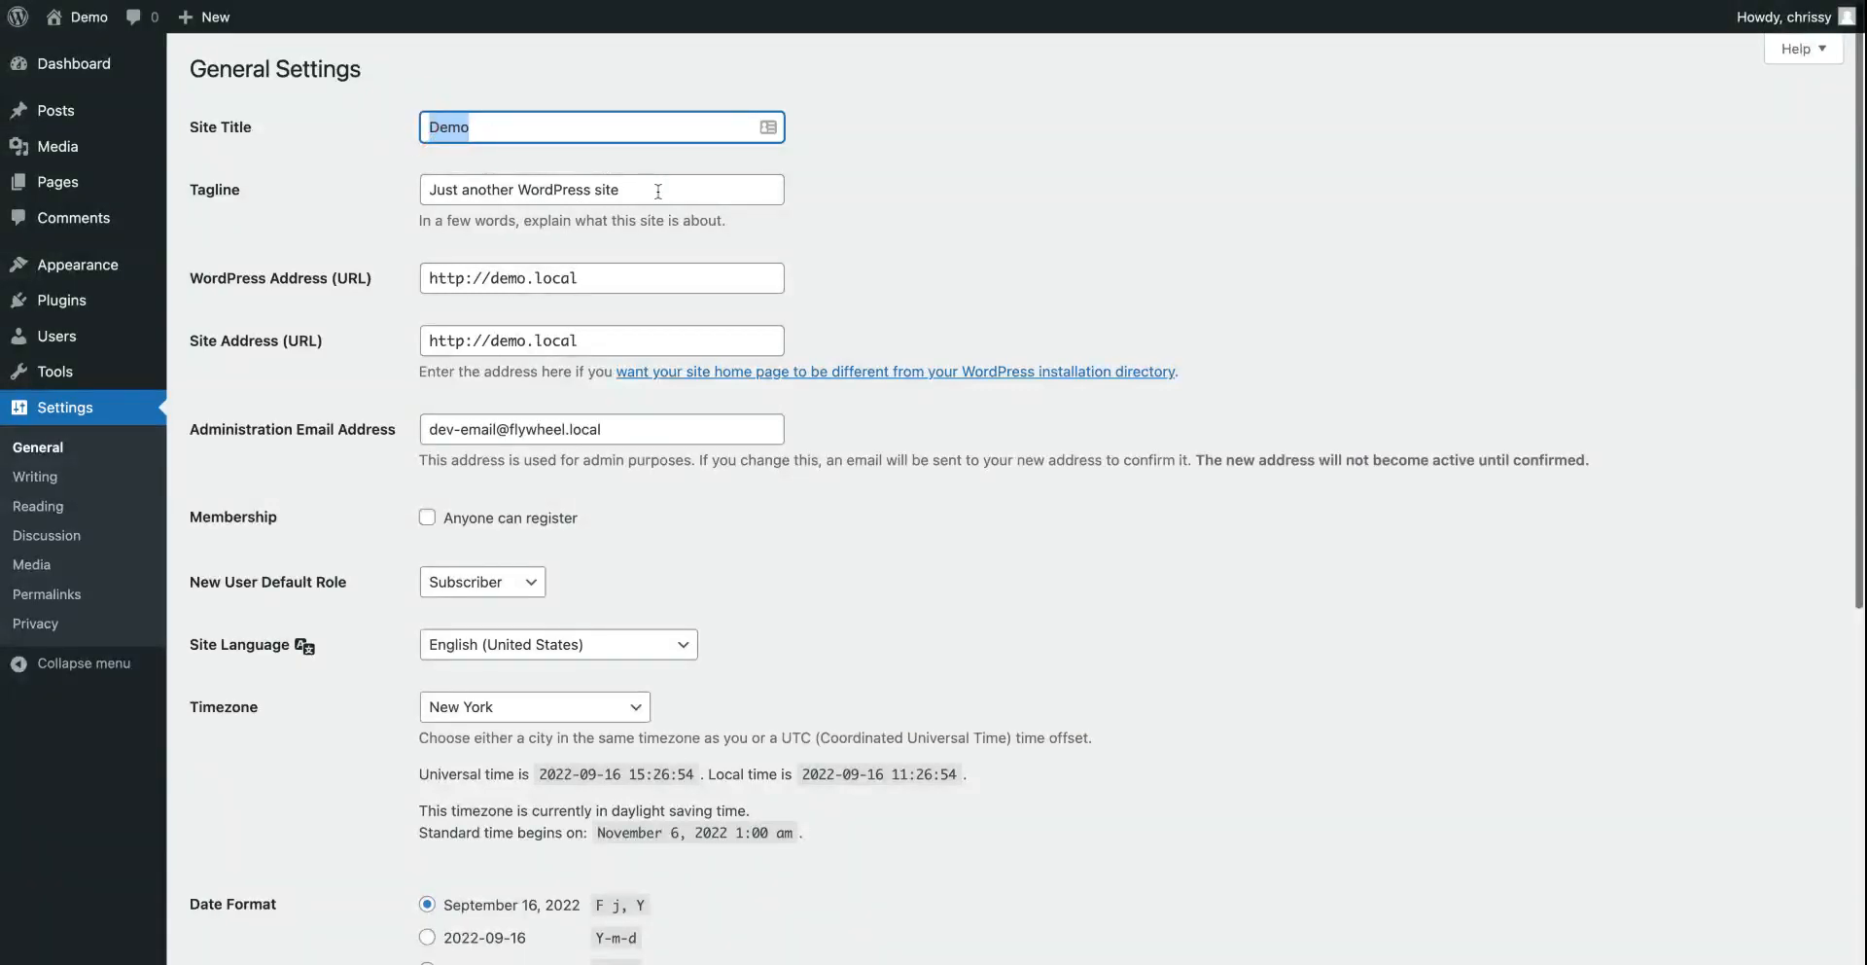
left_click_drag(659, 191, 430, 191)
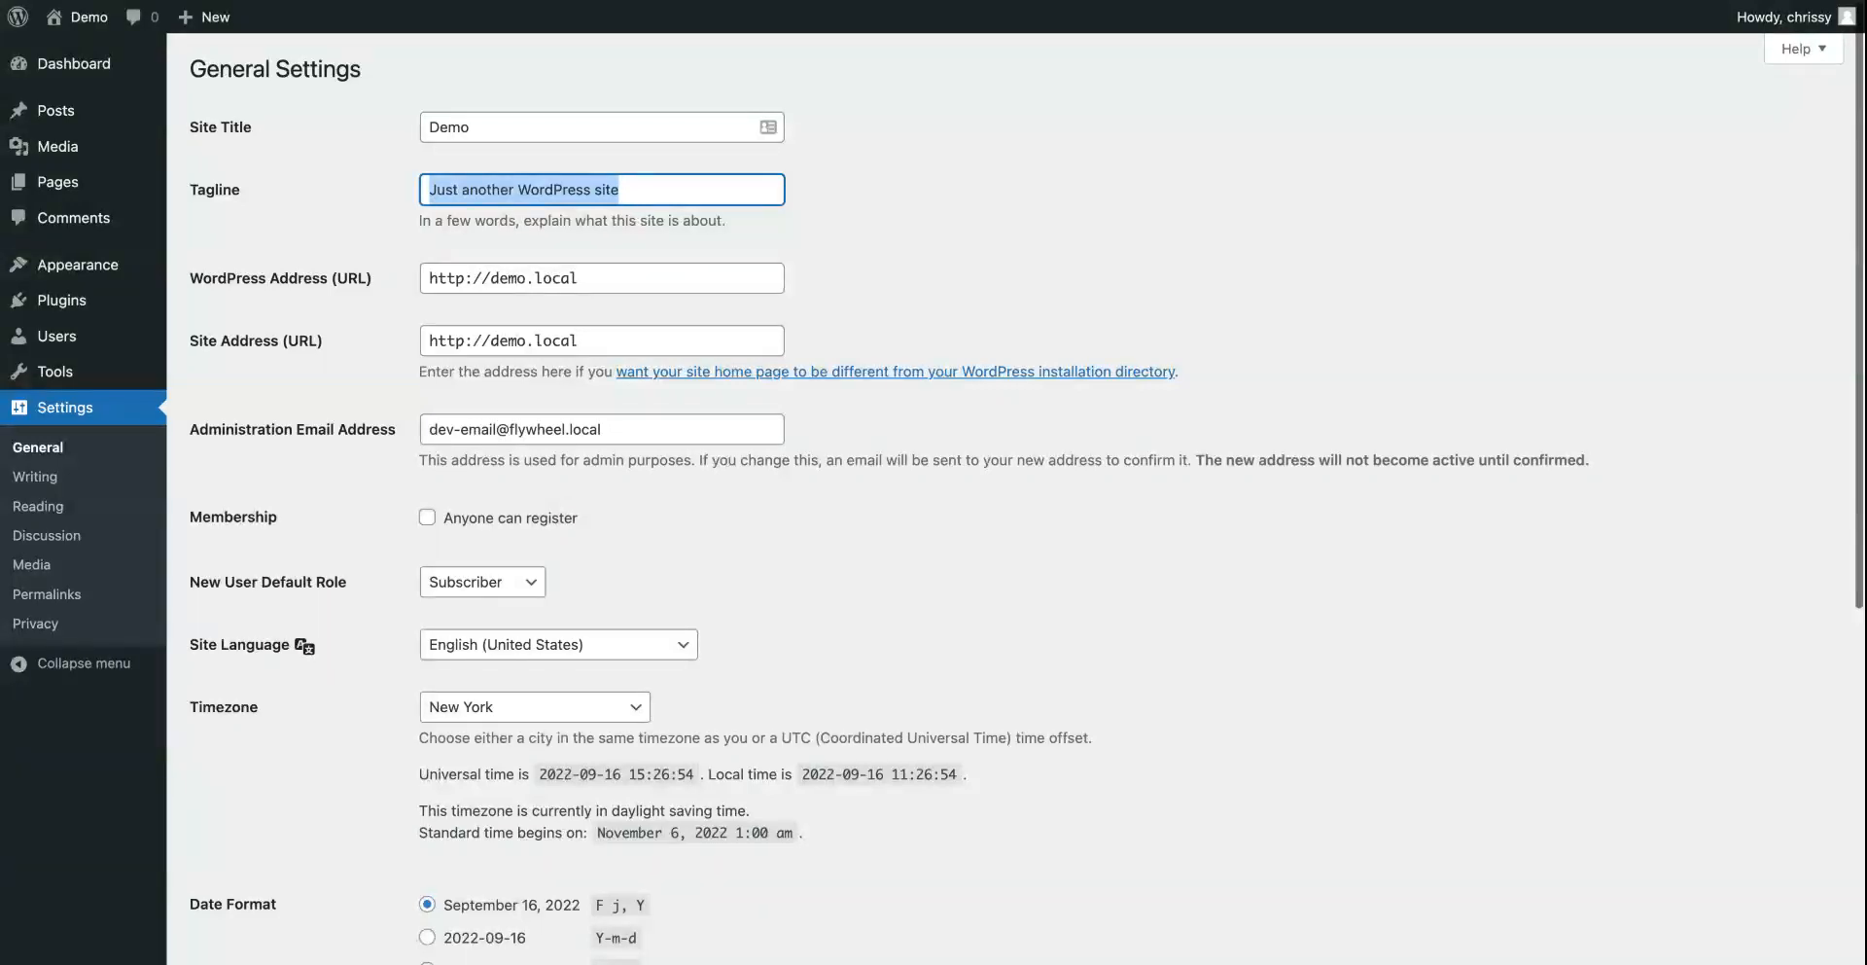
scroll(454, 424, "down", 5)
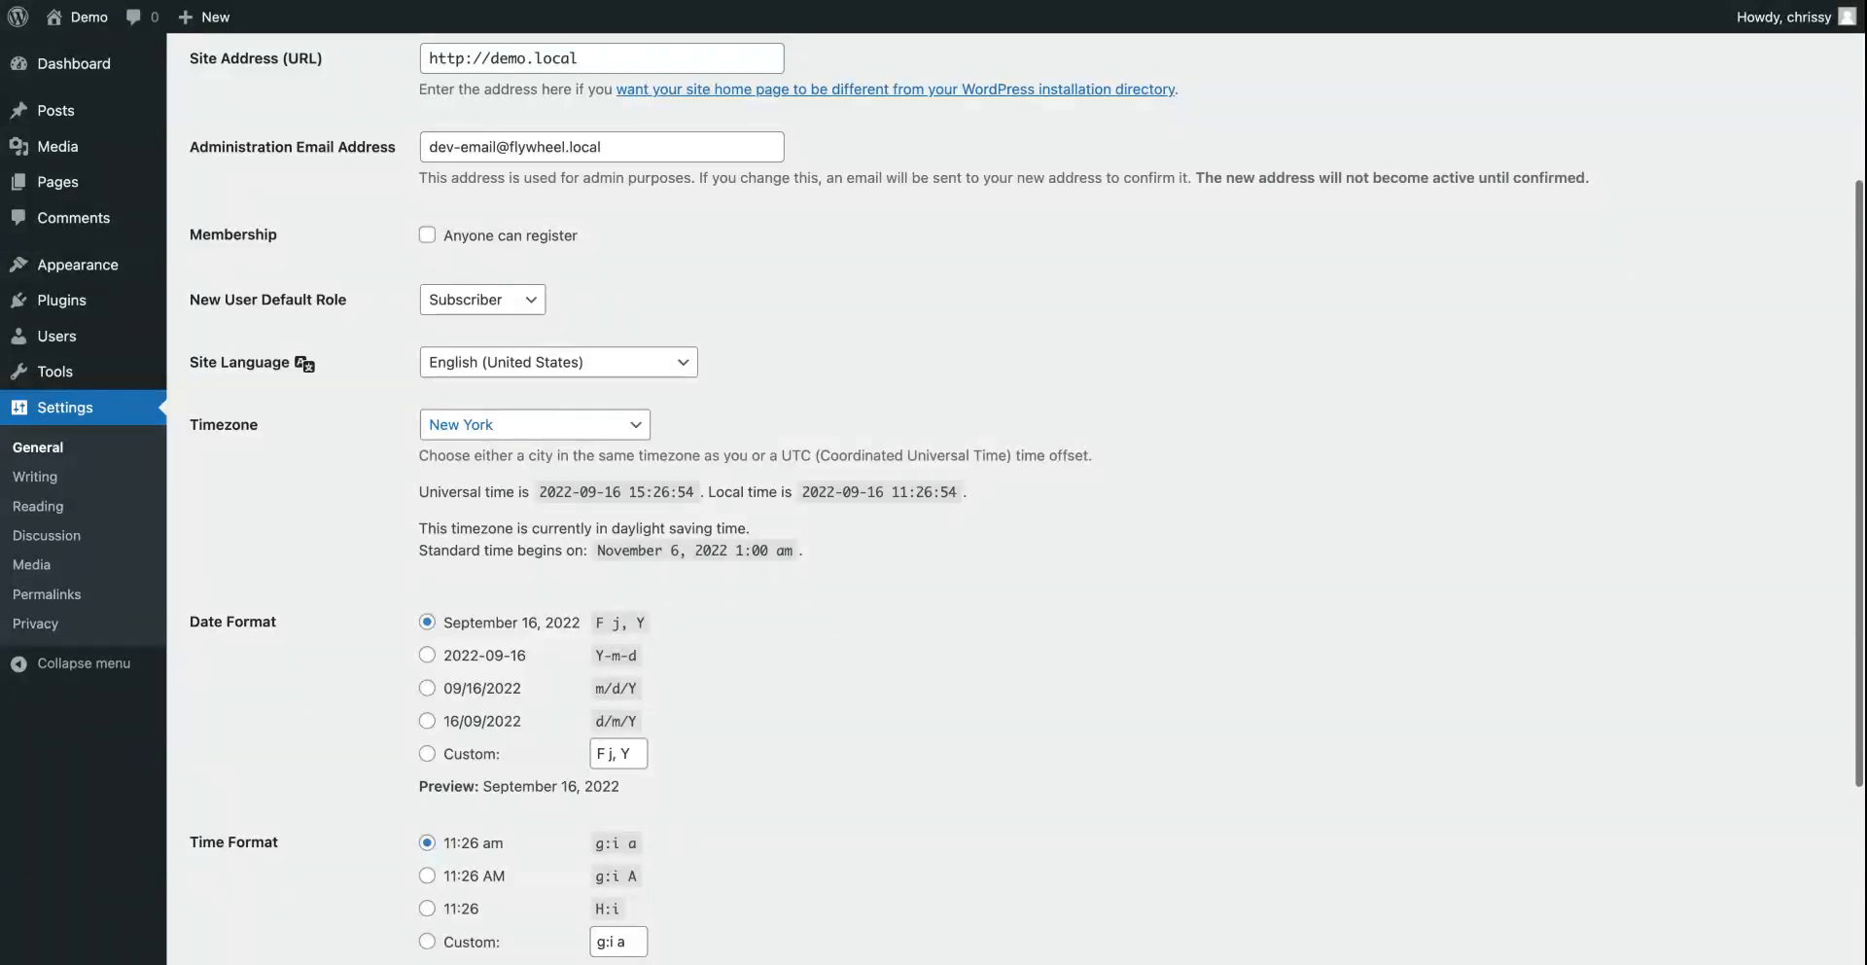
Step: Keep the timezone at New York and the week start at Sunday, and save the general settings
left_click(546, 432)
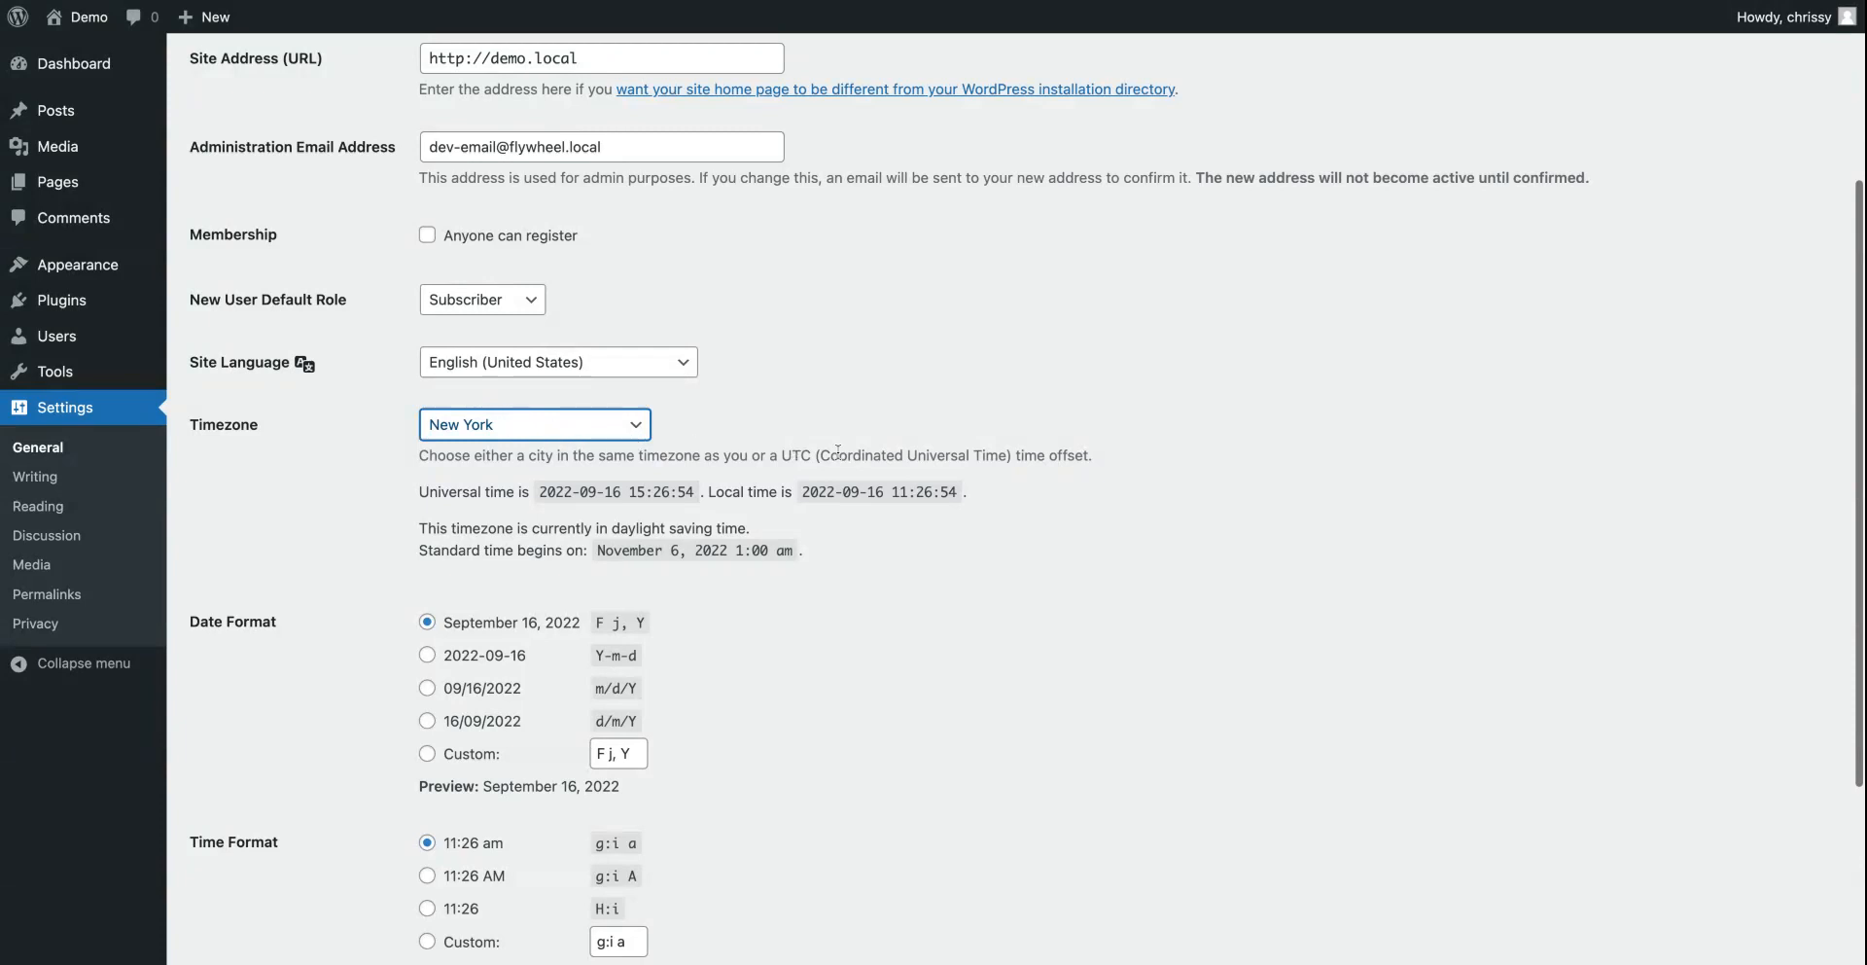
scroll(837, 452, "down", 5)
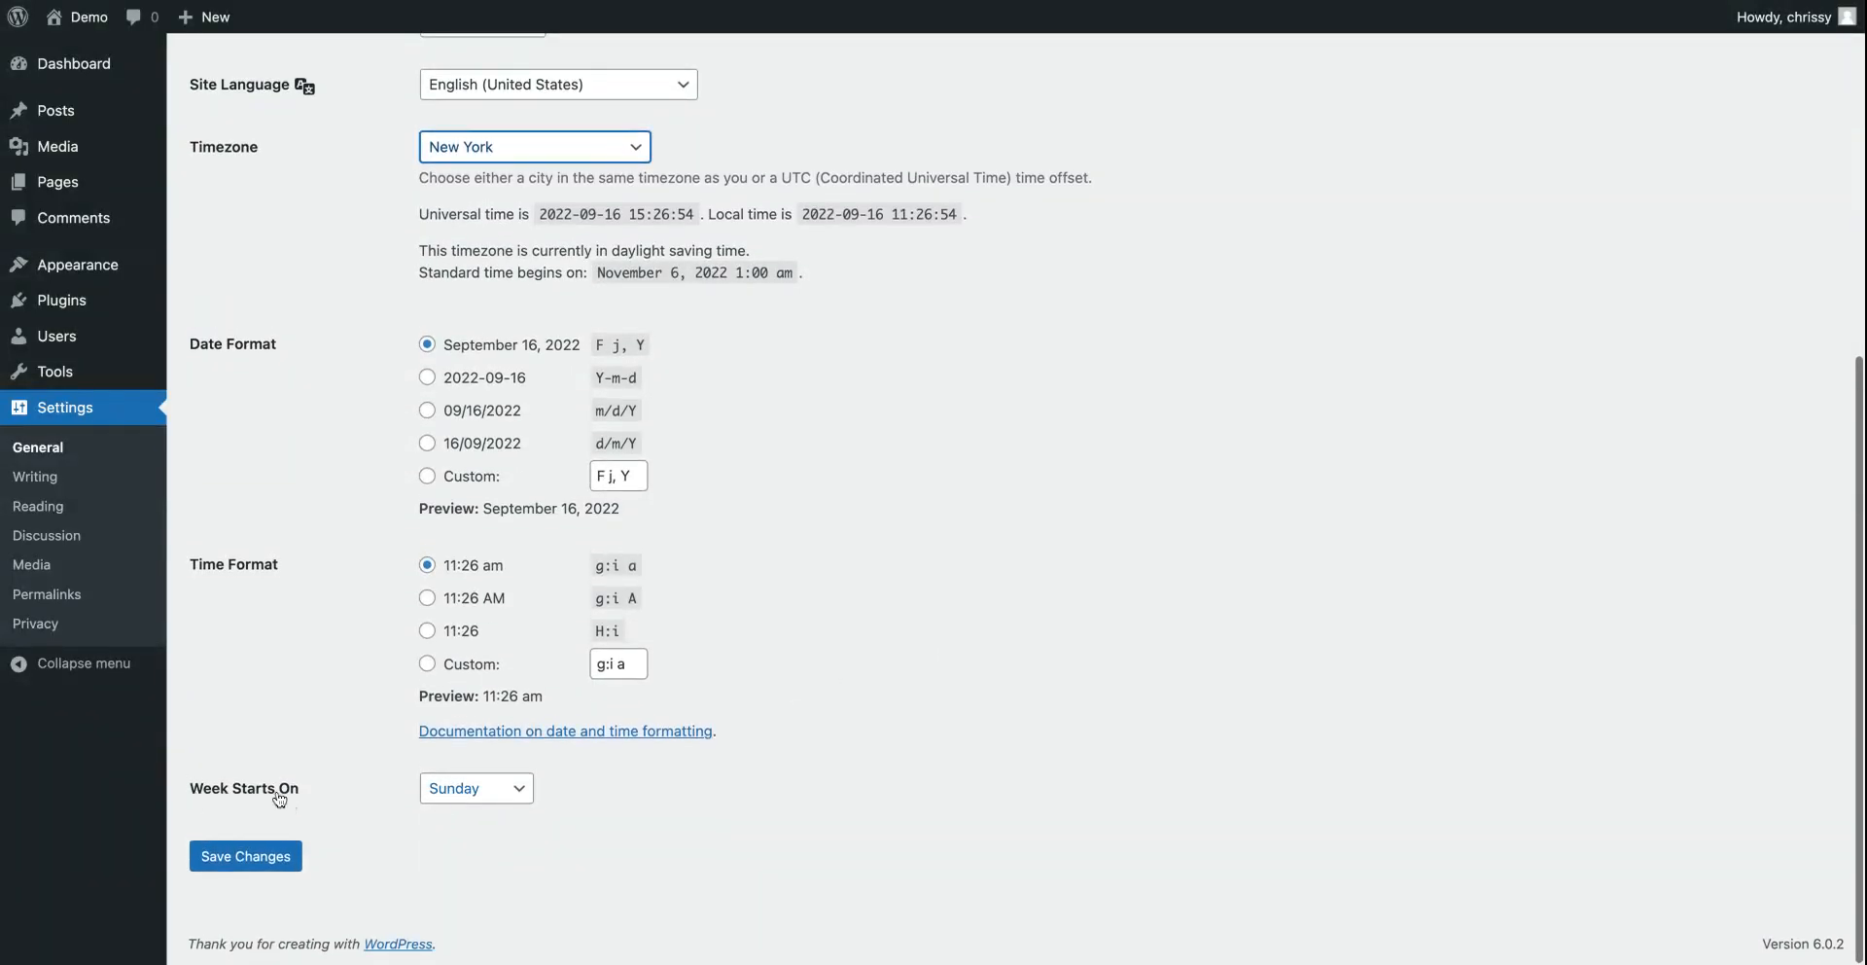
left_click(507, 797)
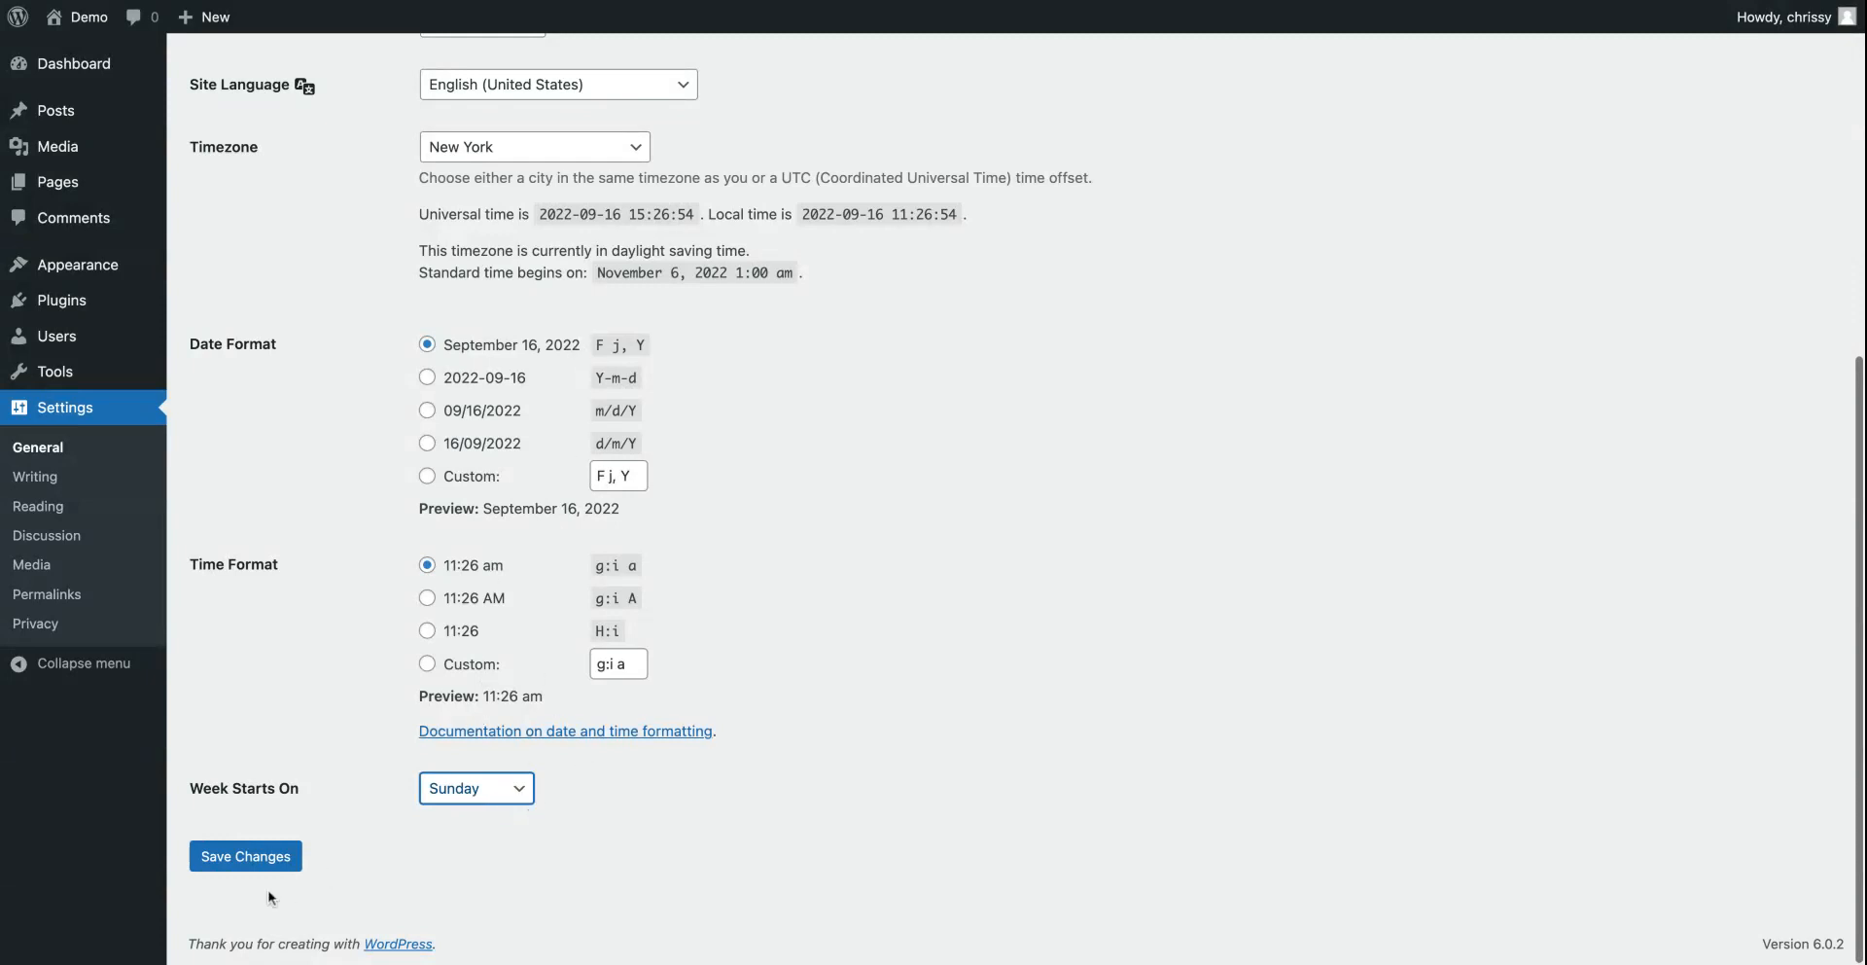
left_click(255, 865)
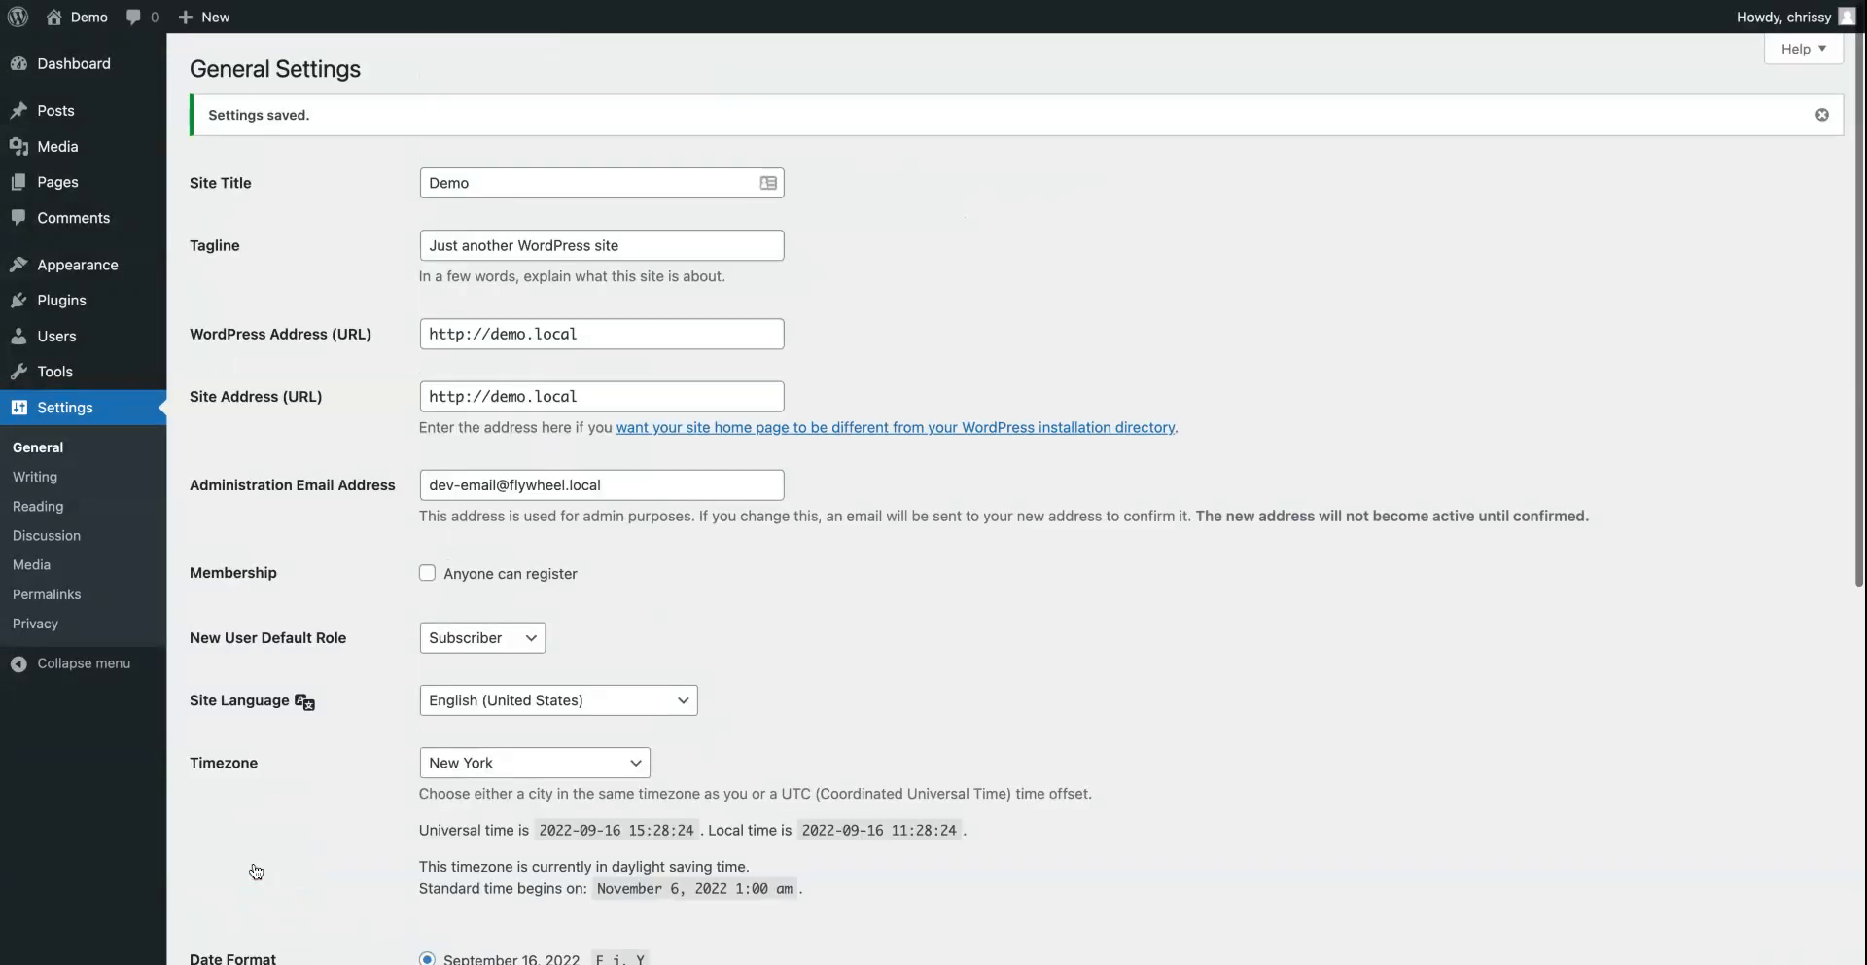
Step: Open the reading settings, try the static page homepage option, and set the homepage back to Your latest posts
left_click(41, 515)
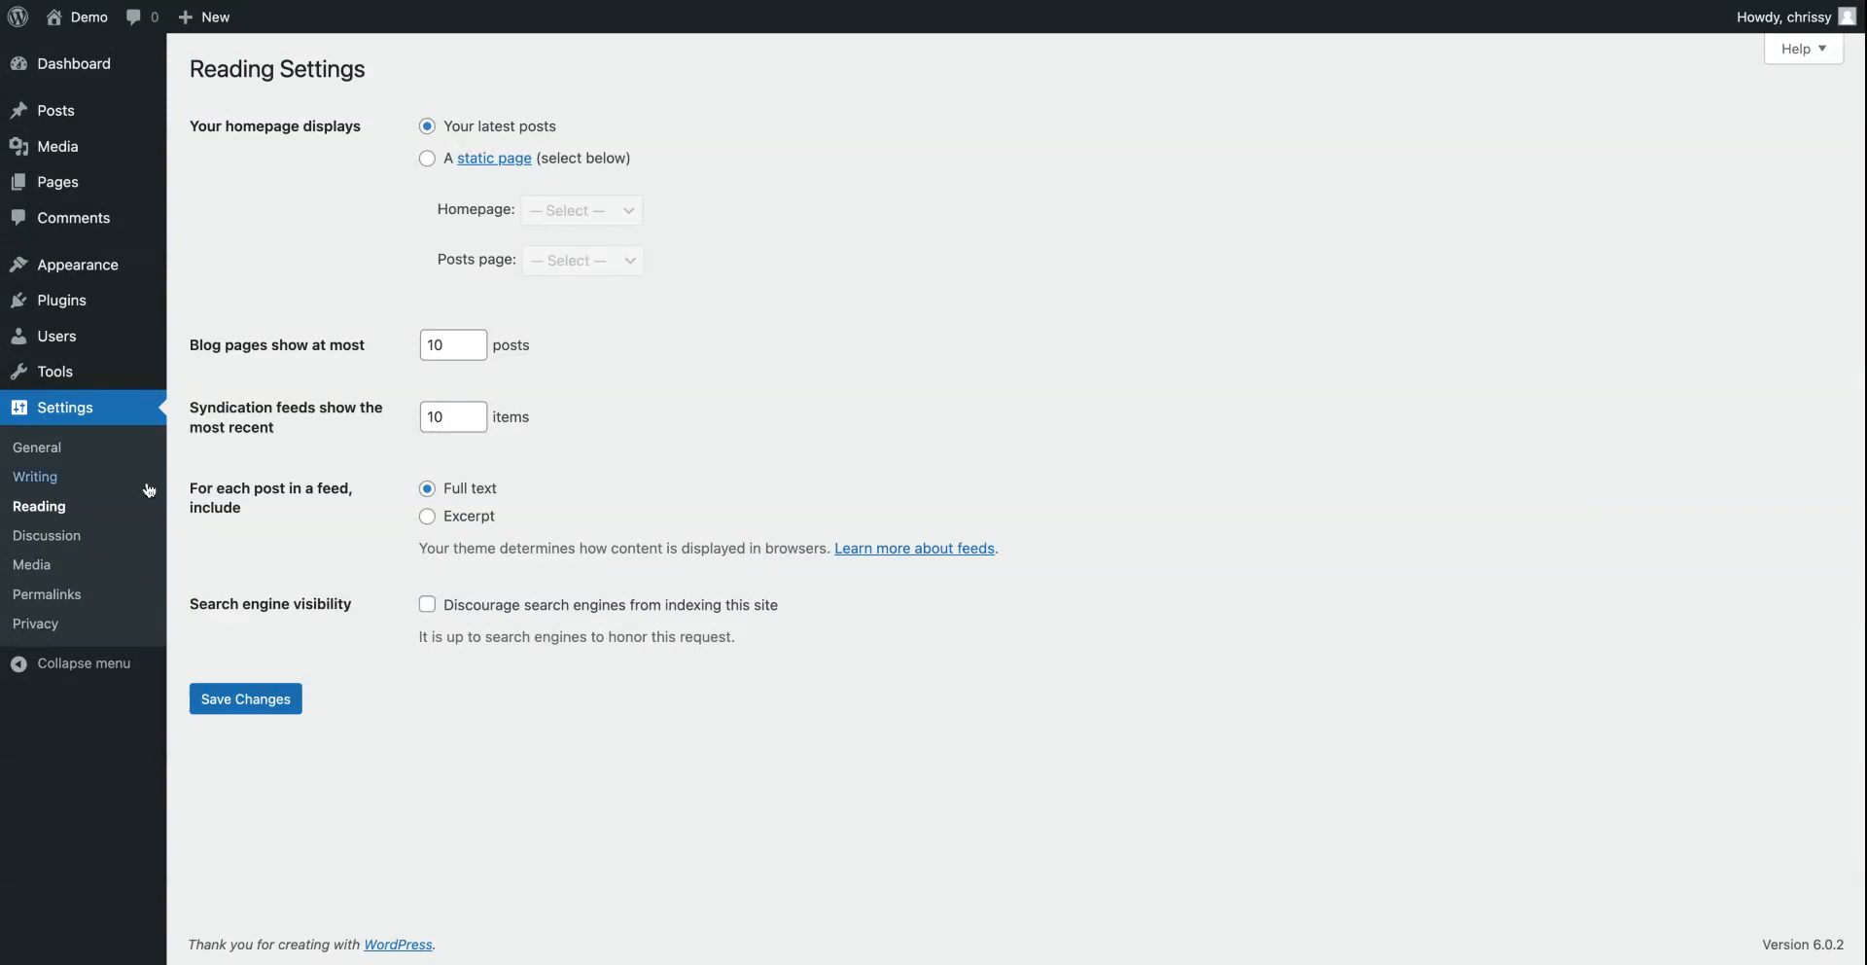
left_click(427, 160)
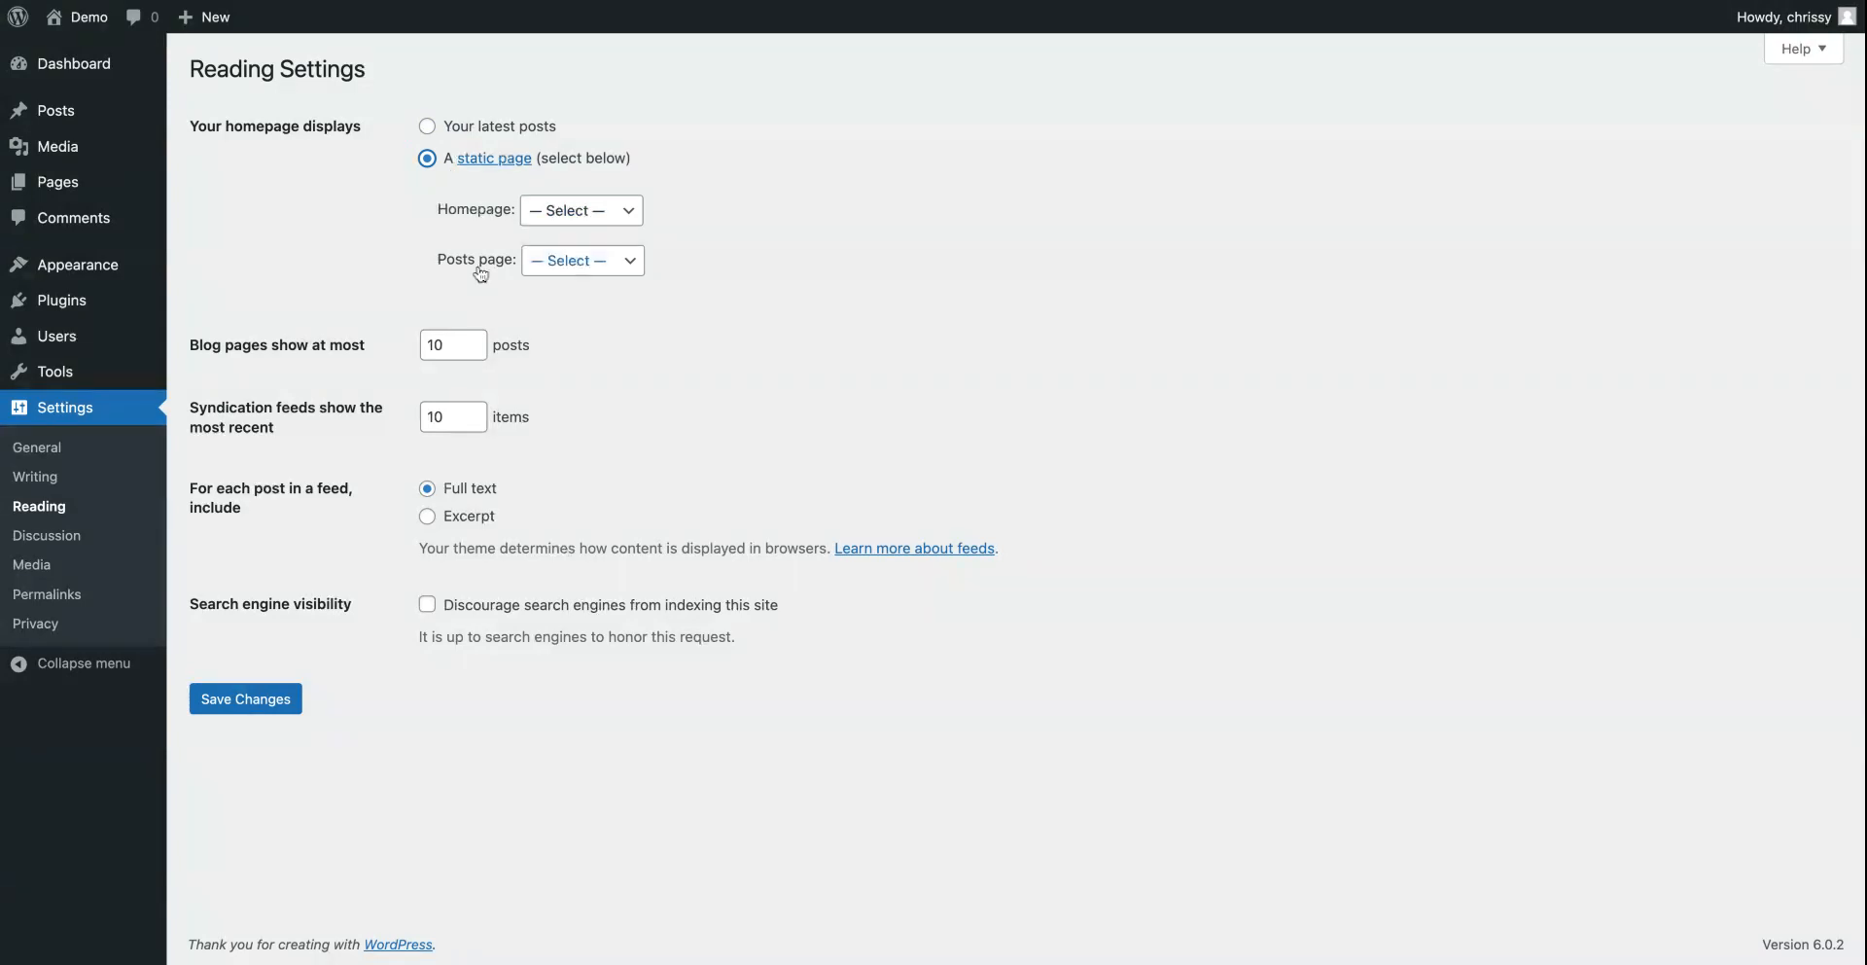
left_click(571, 223)
left_click(585, 261)
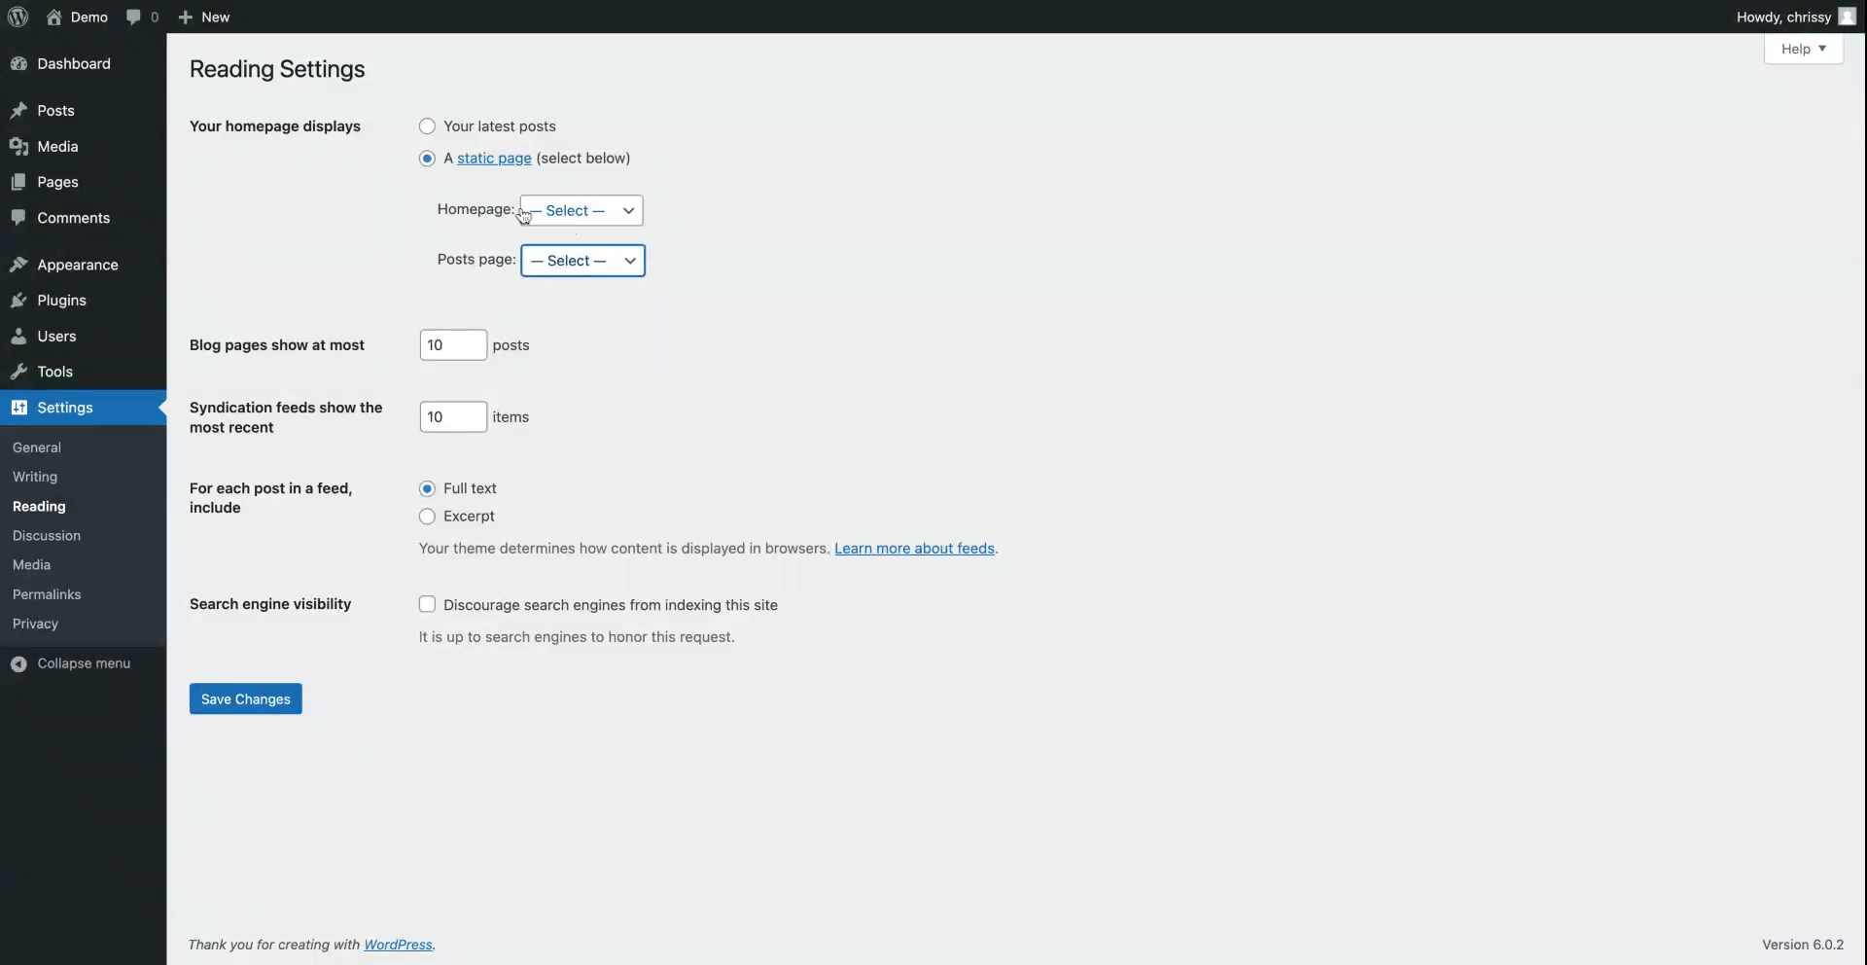
left_click(570, 218)
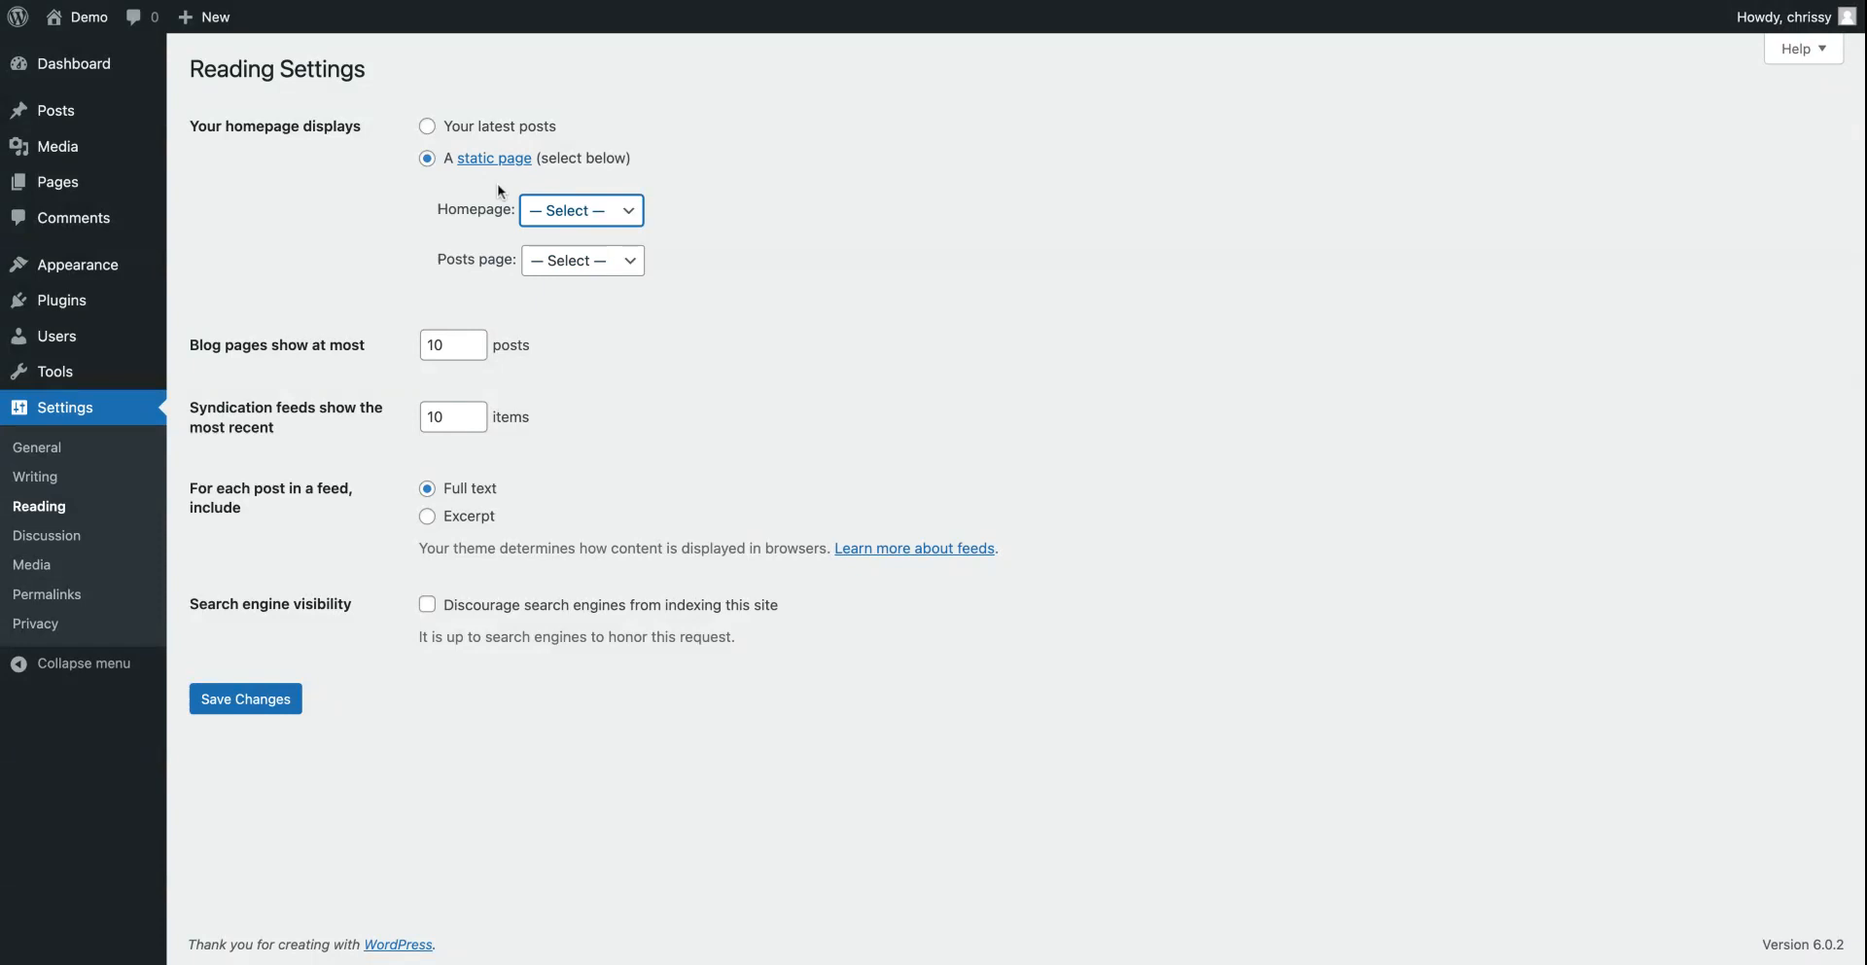
left_click(428, 128)
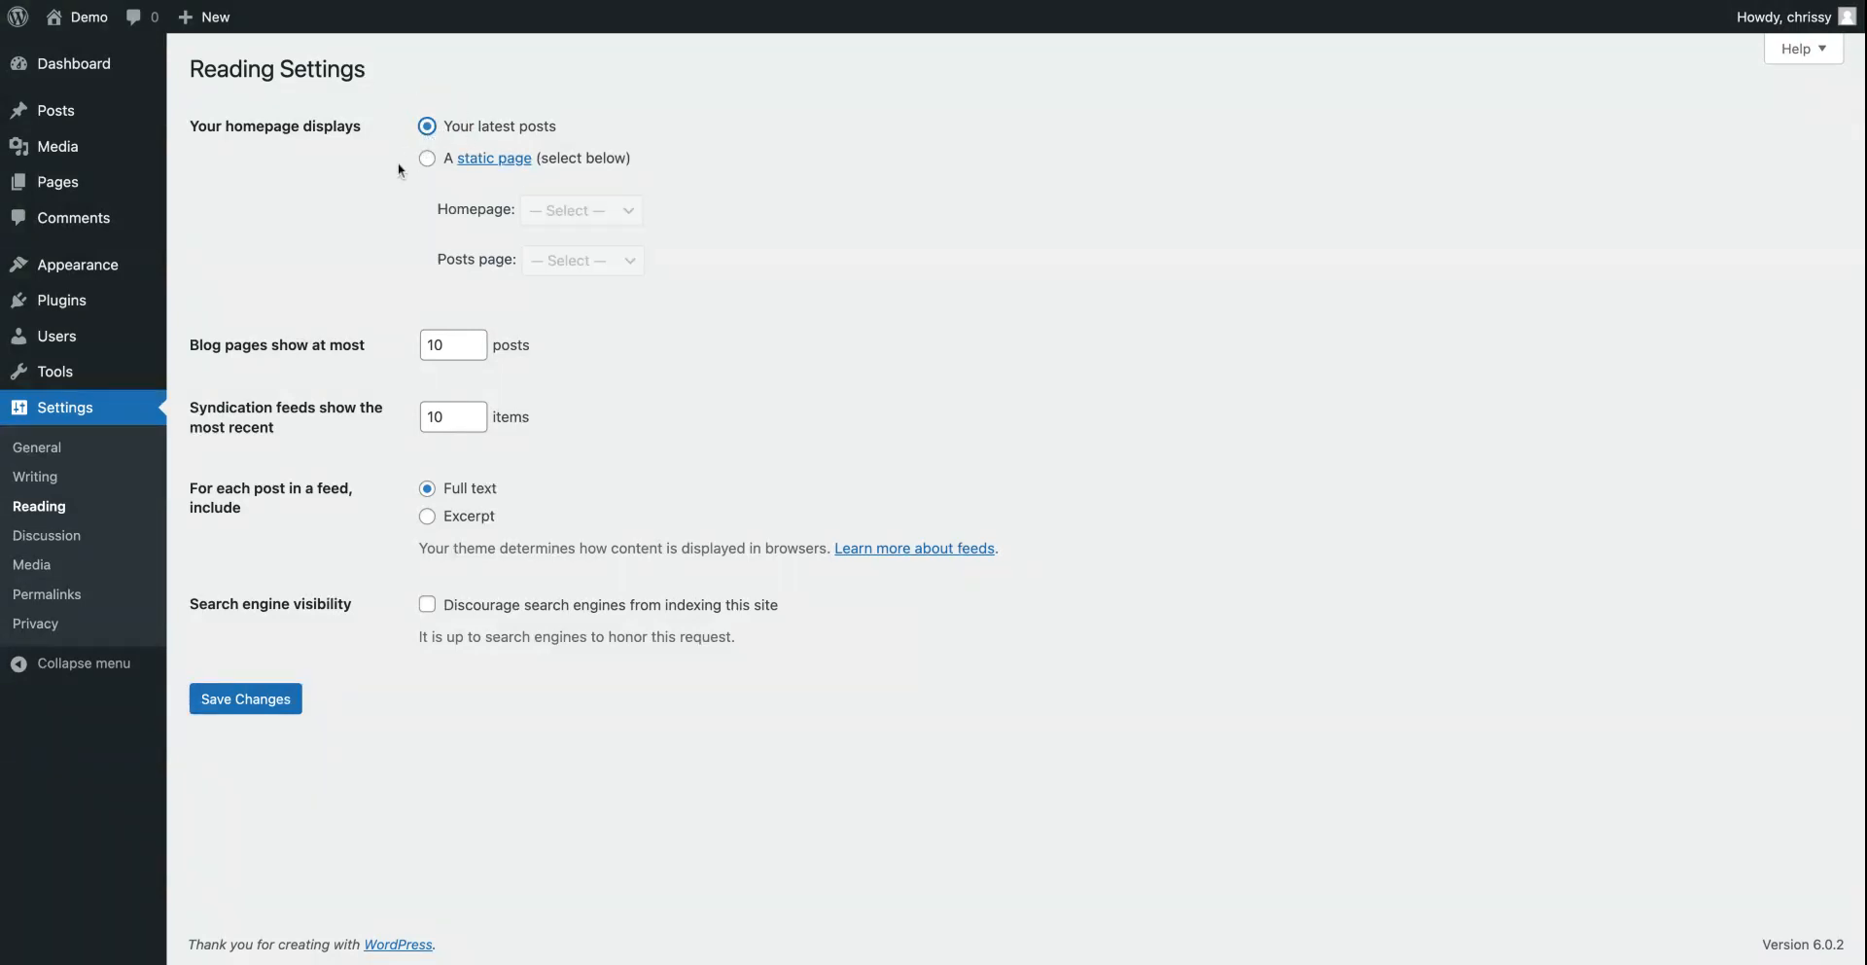
Step: Set feed posts to Full text, leave search engine discouragement off, and save the reading settings
double_click(439, 346)
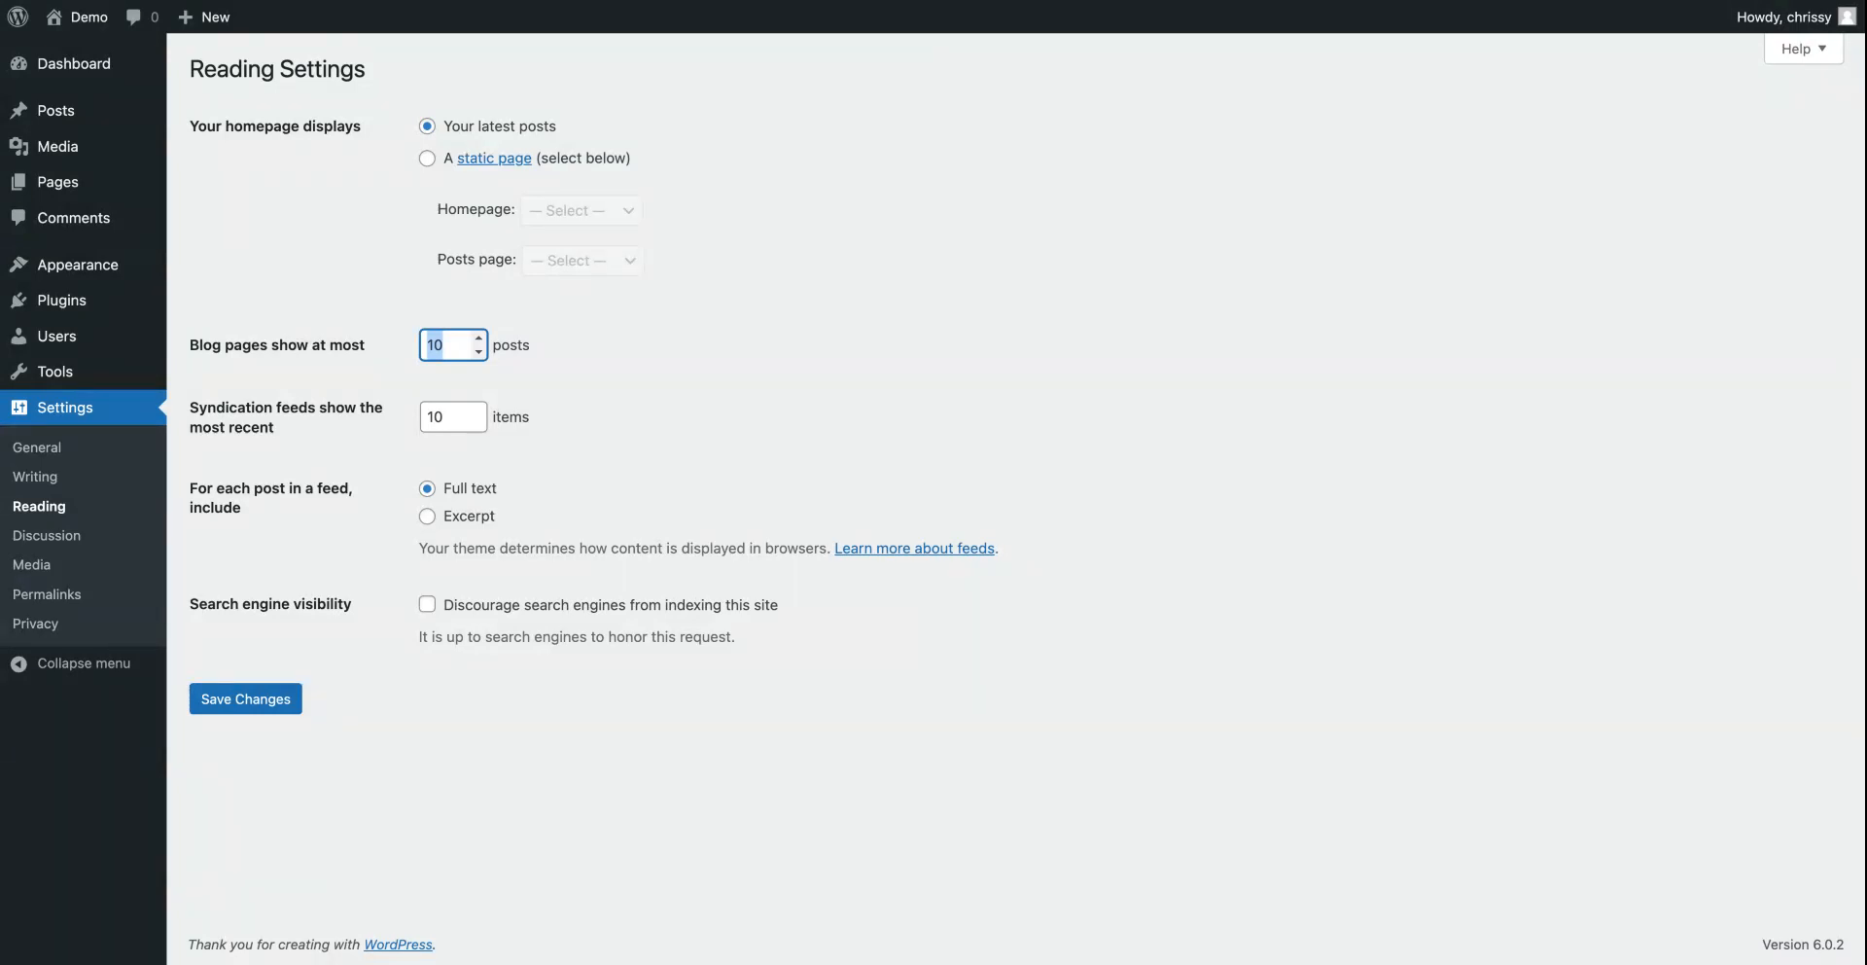
left_click(418, 420)
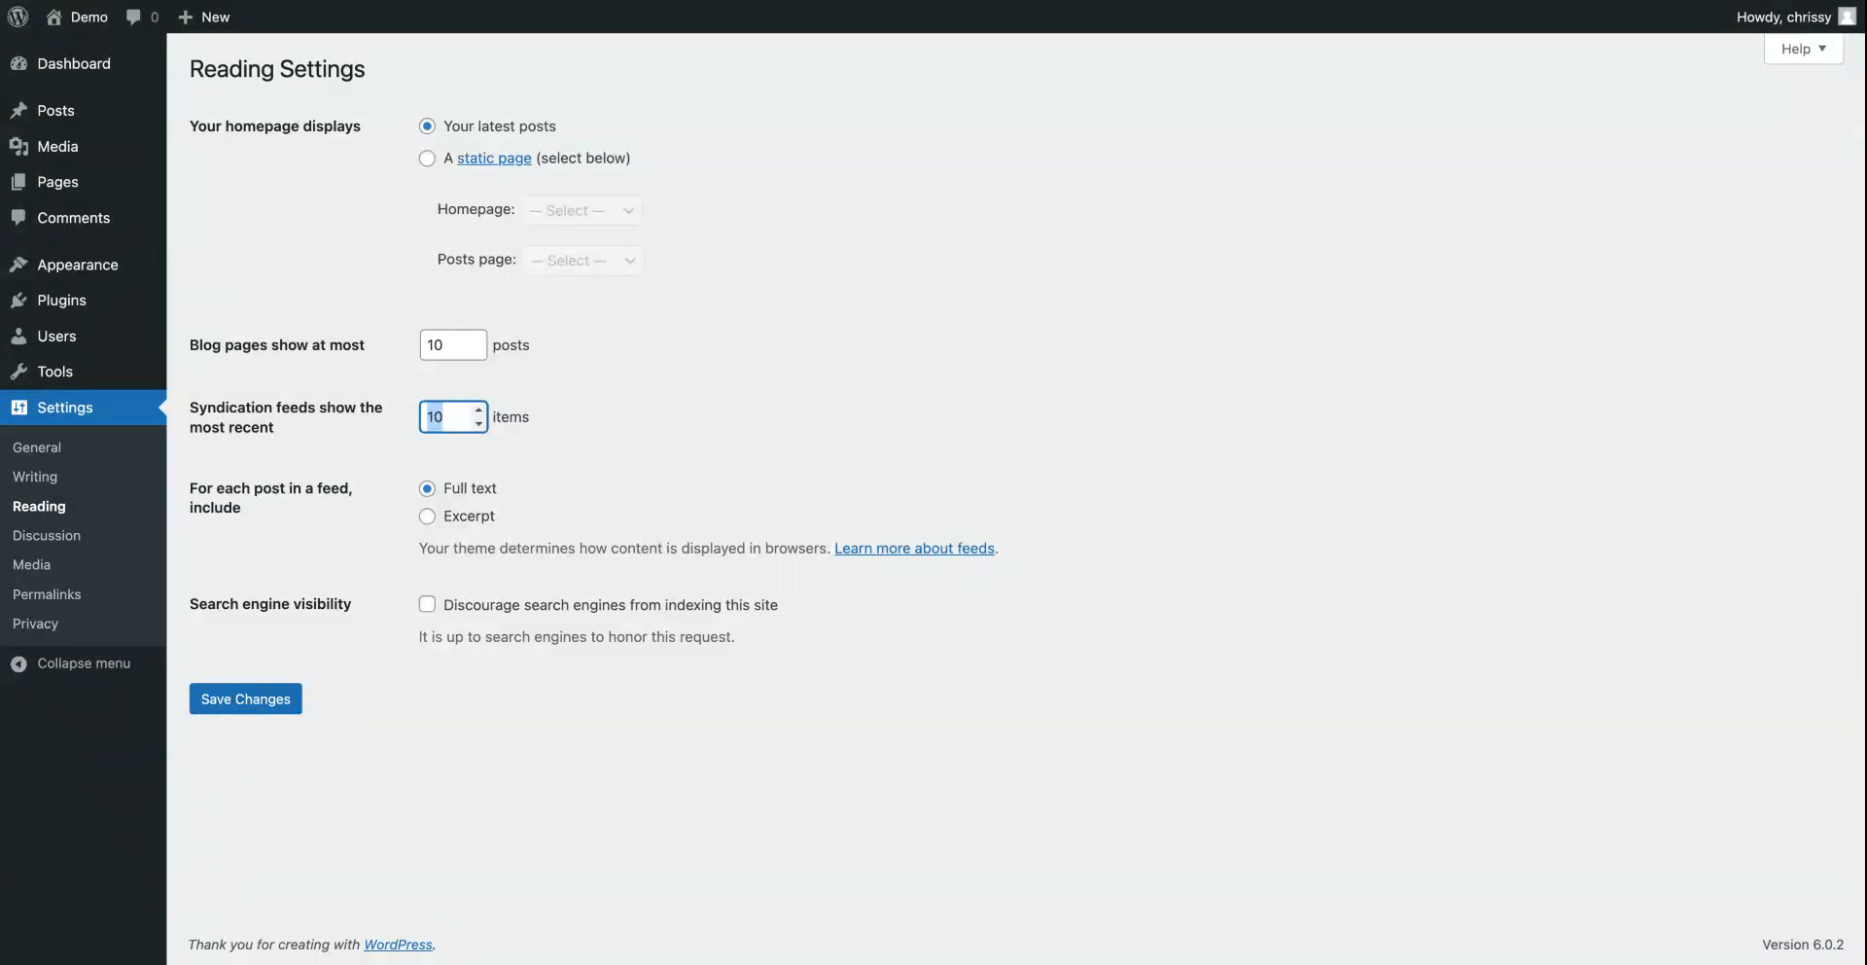
left_click(428, 517)
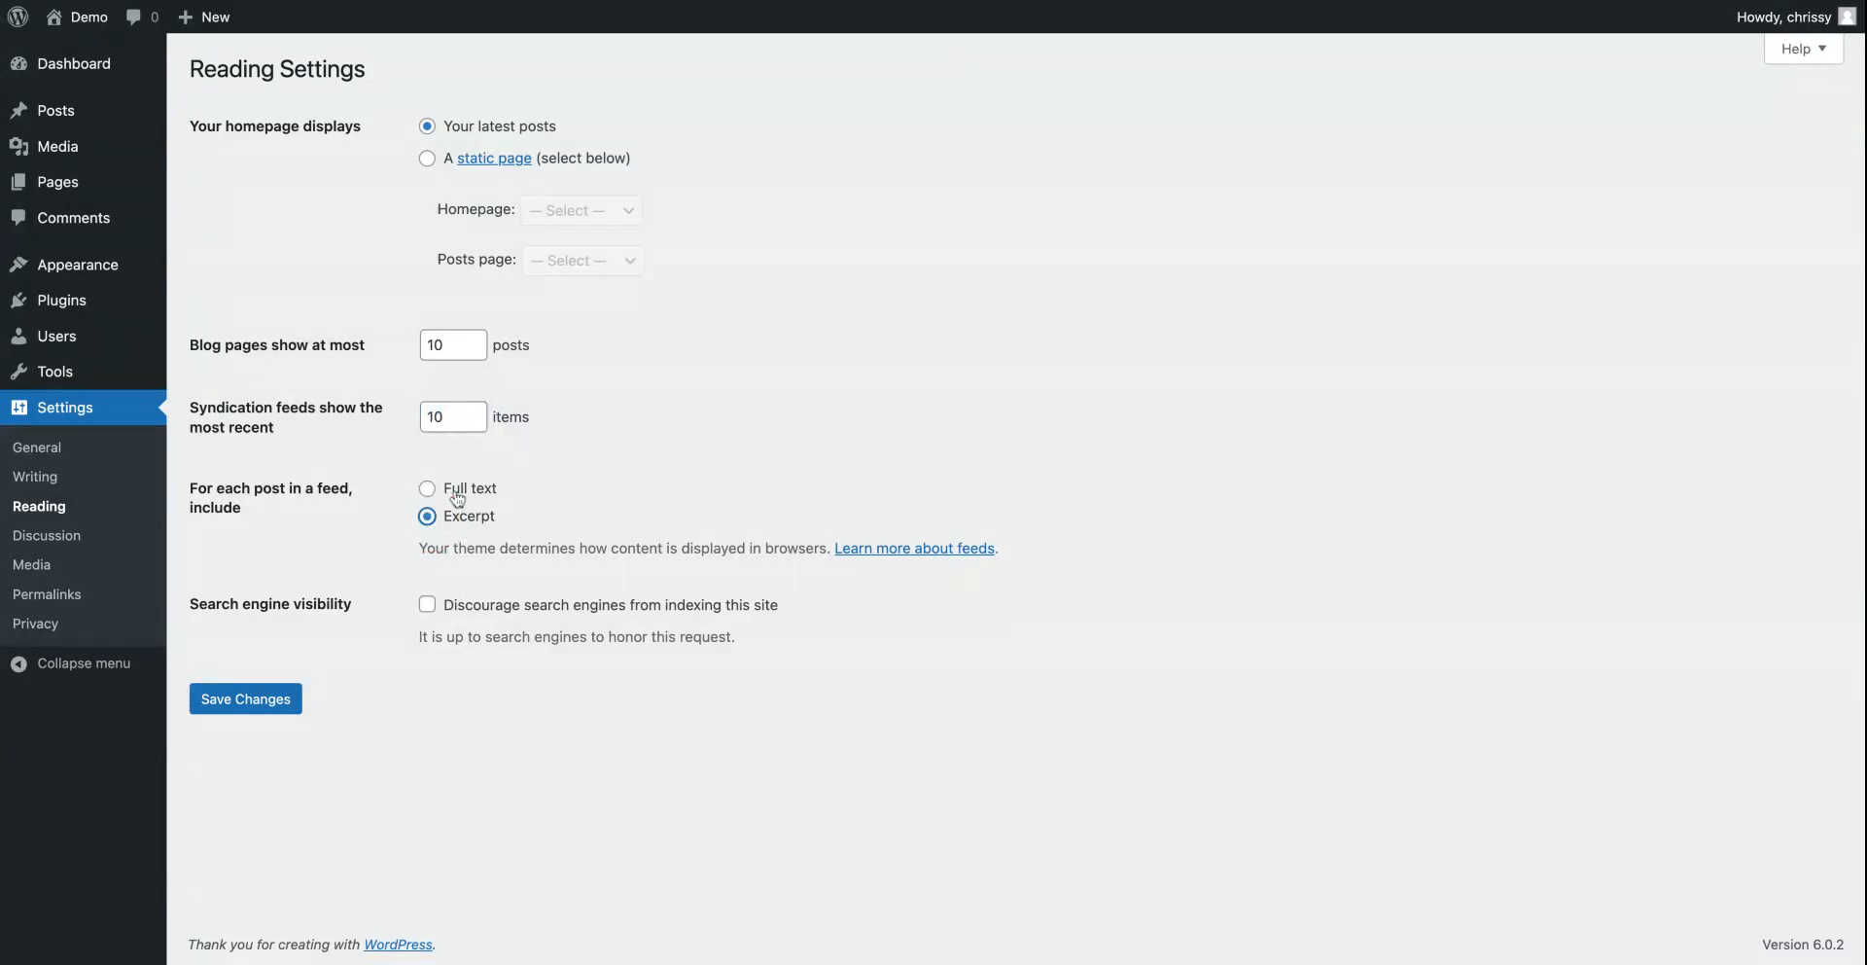
left_click(457, 499)
left_click(427, 604)
left_click(428, 605)
left_click(248, 712)
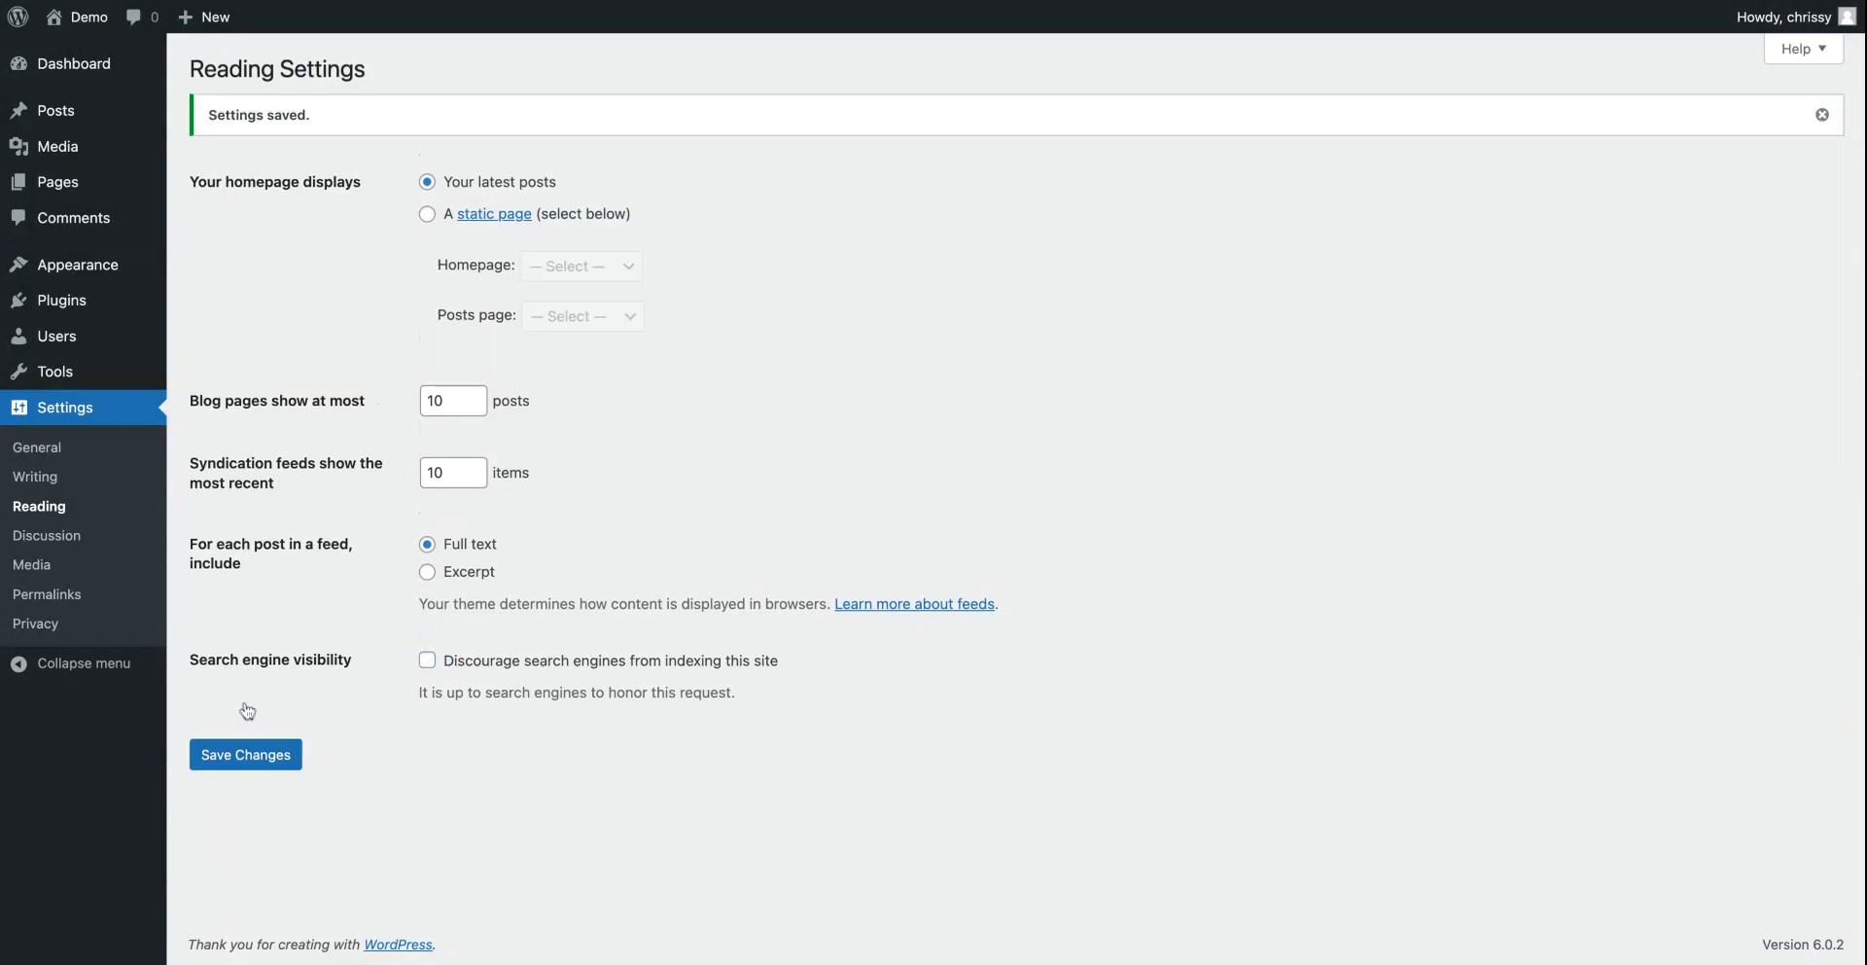
Step: Review the permalink structure options and save the permalink settings with Post name selected
left_click(32, 595)
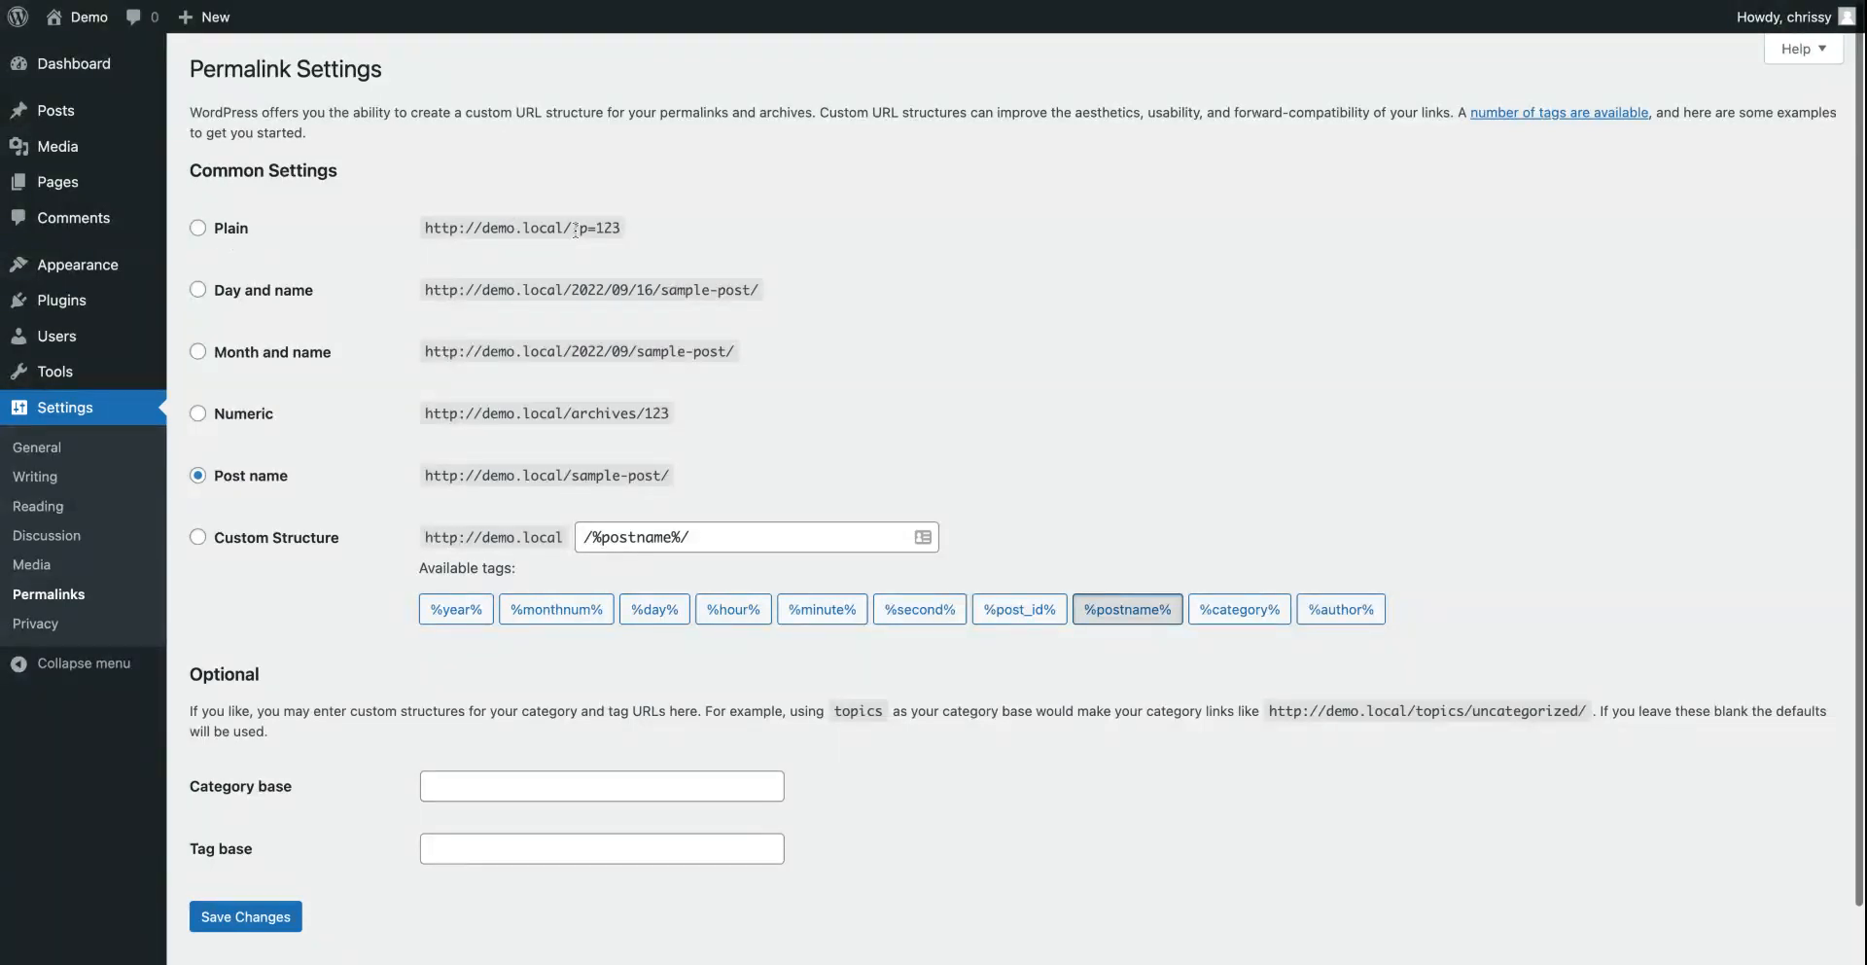
left_click_drag(581, 230, 623, 229)
scroll(380, 484, "down", 1)
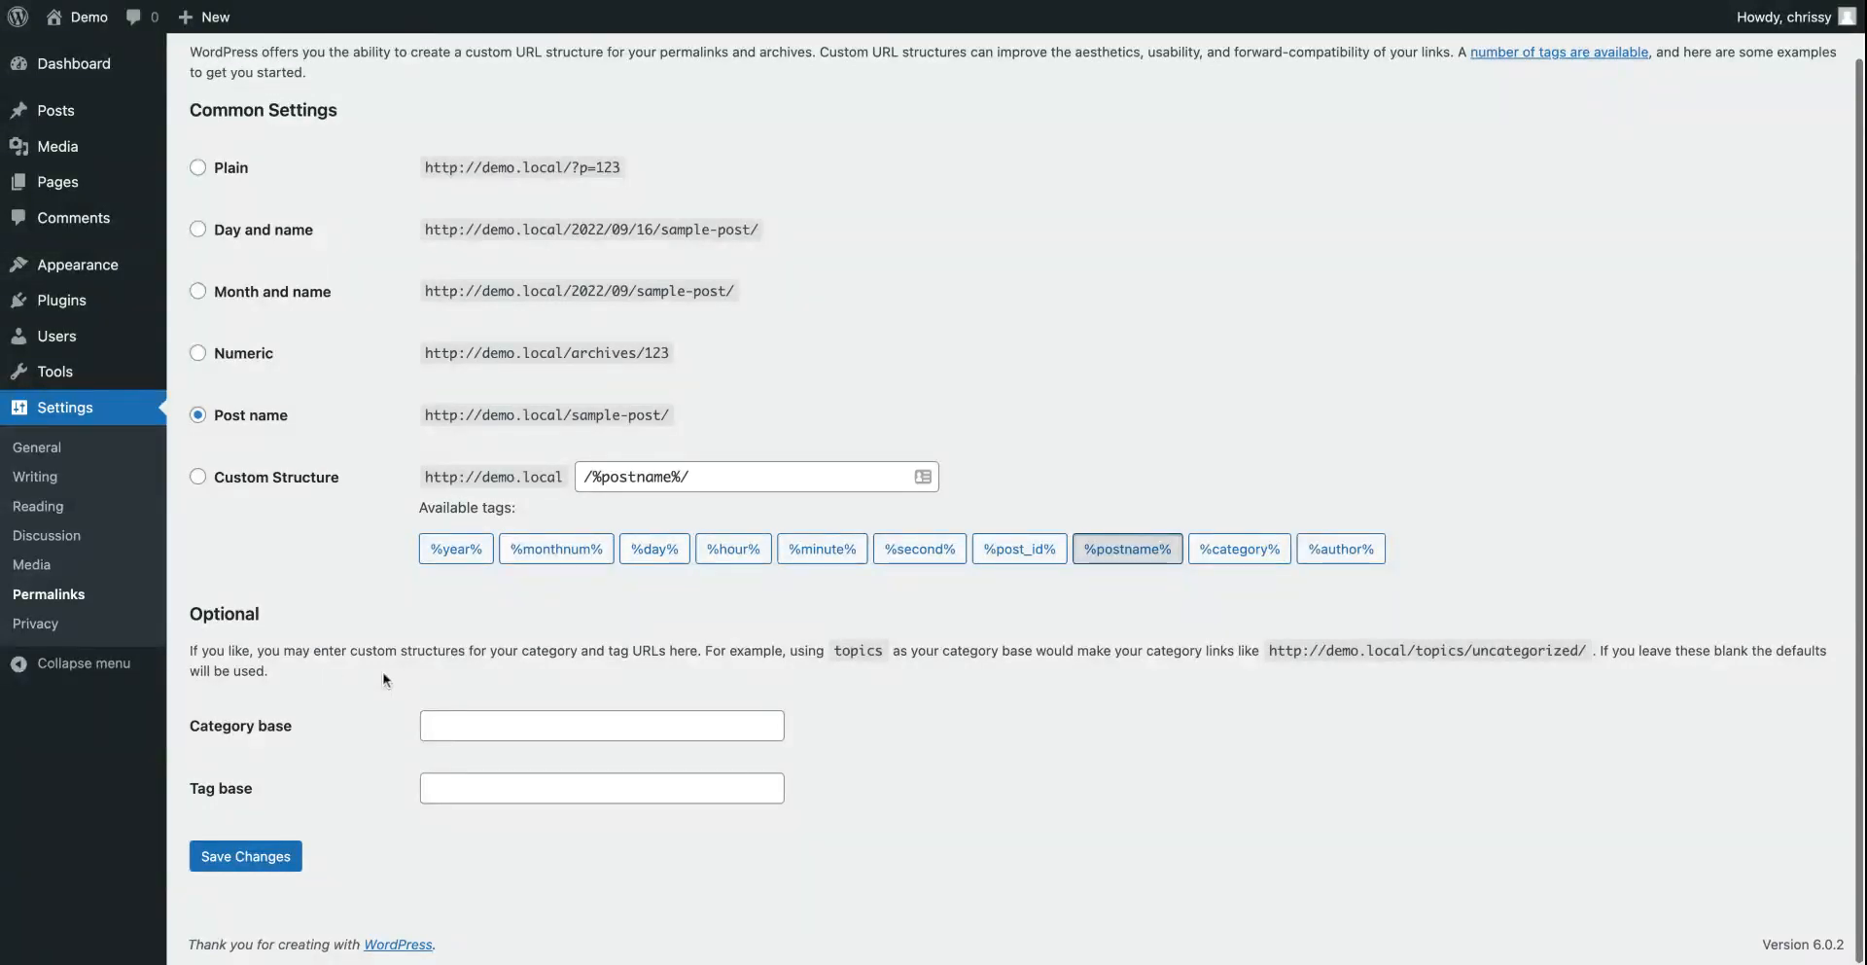
scroll(385, 679, "up", 2)
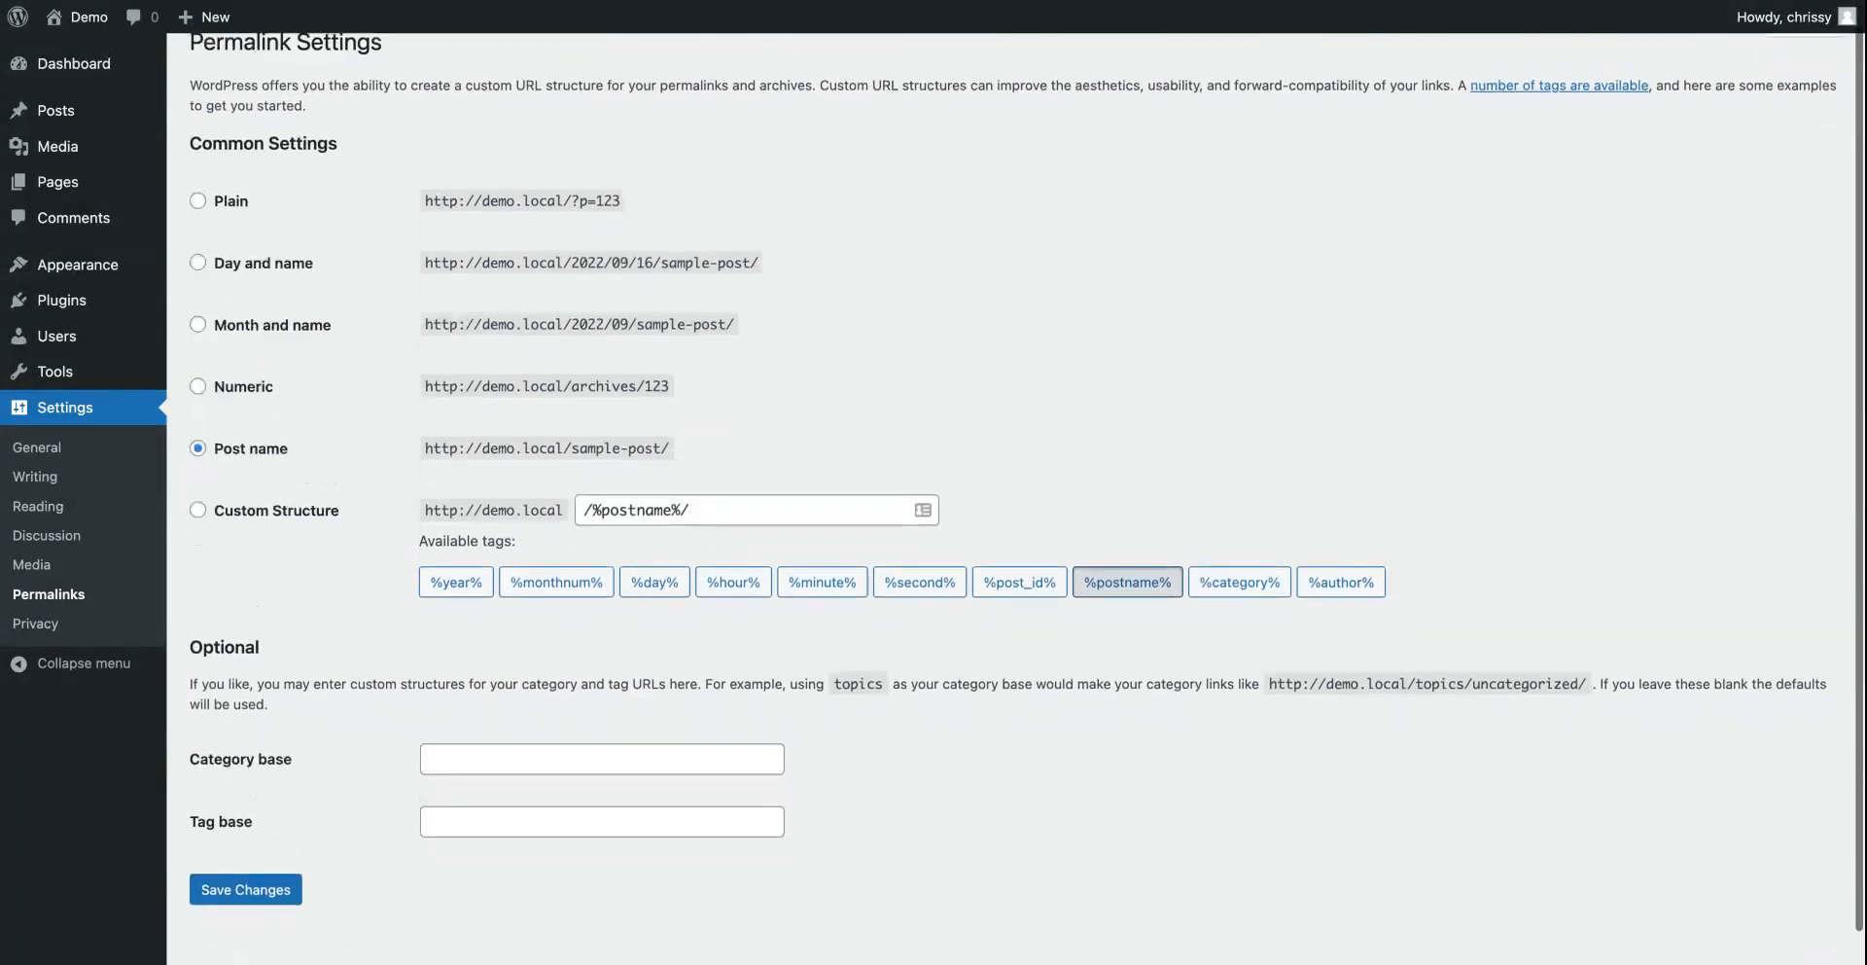
scroll(292, 778, "down", 1)
left_click(248, 876)
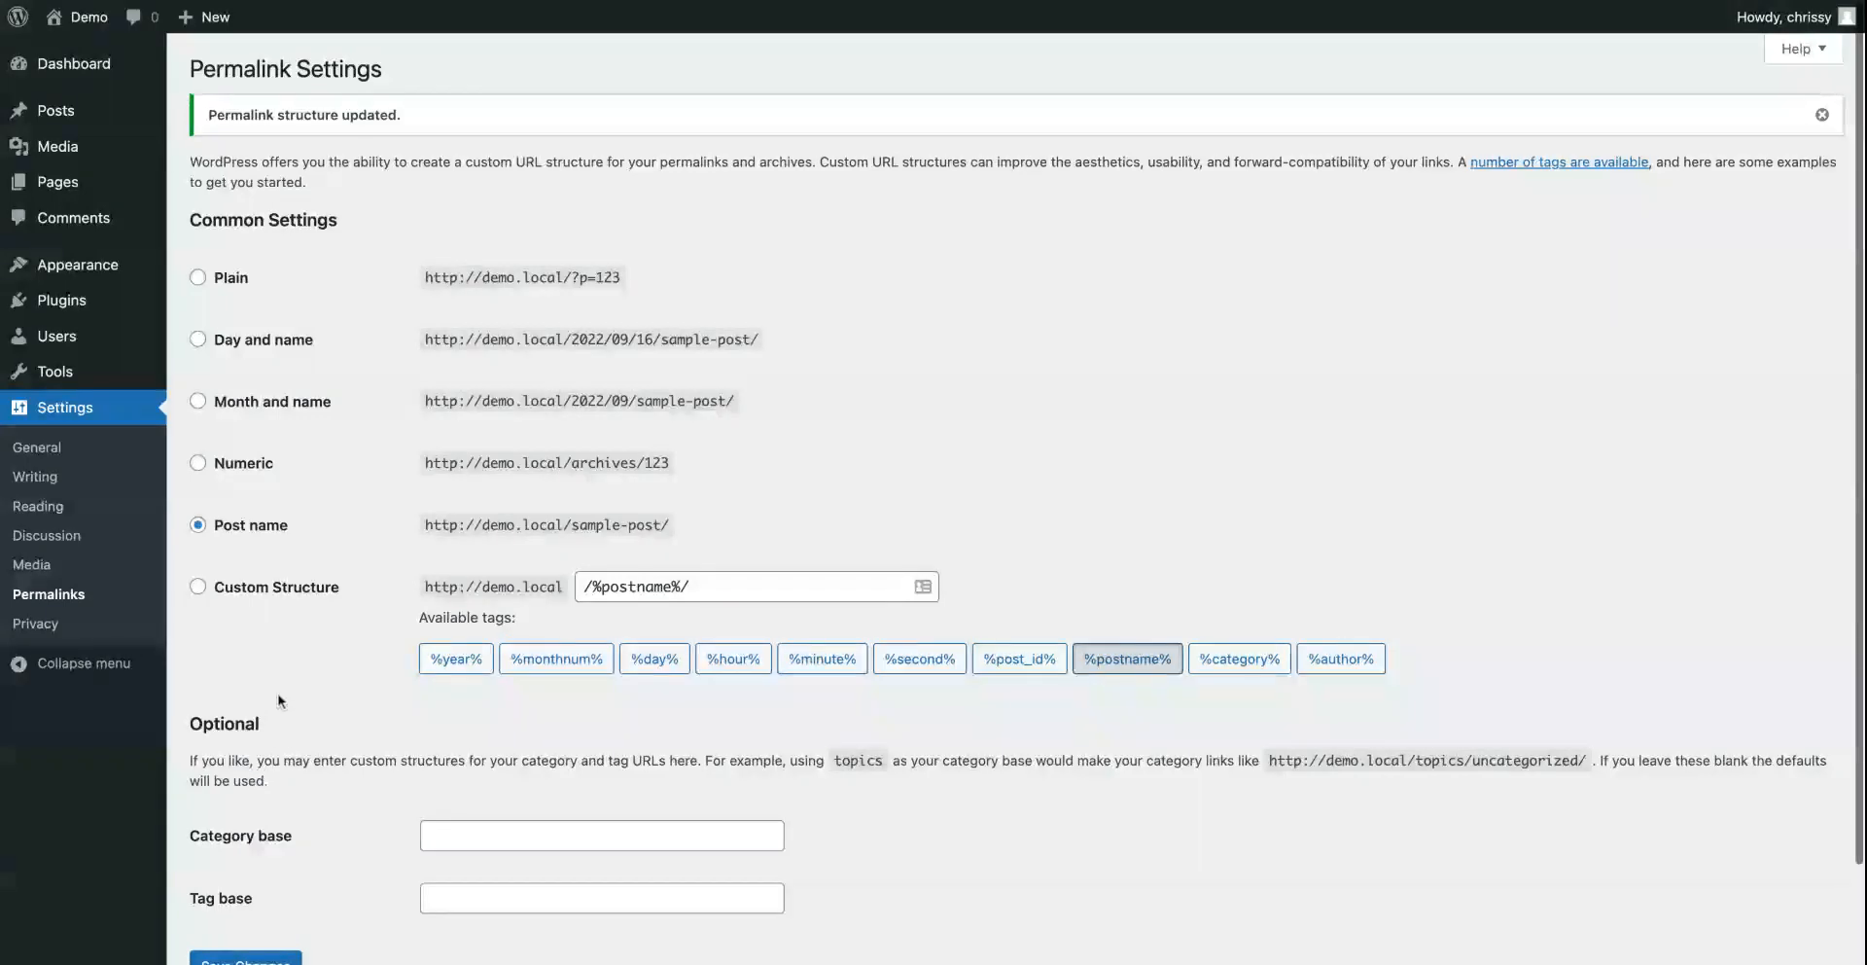
Step: Open the "Hello world!" draft from the posts list for editing
left_click(55, 115)
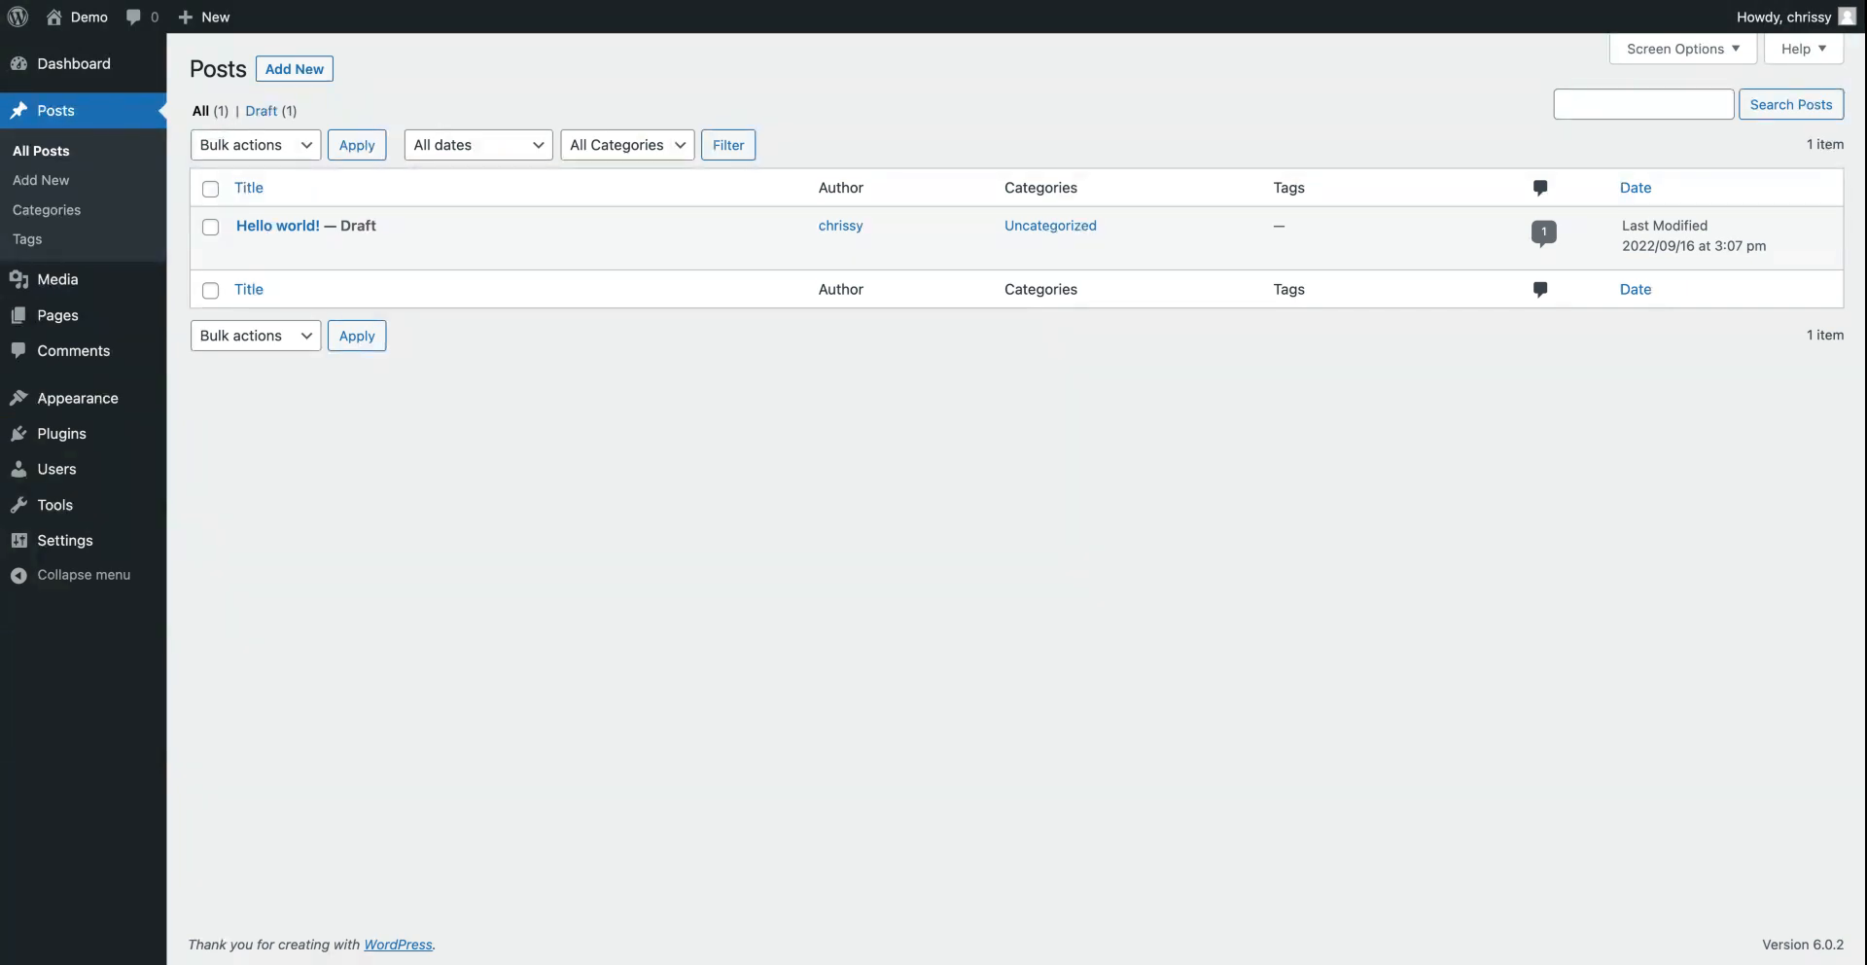
mouse_move(258, 251)
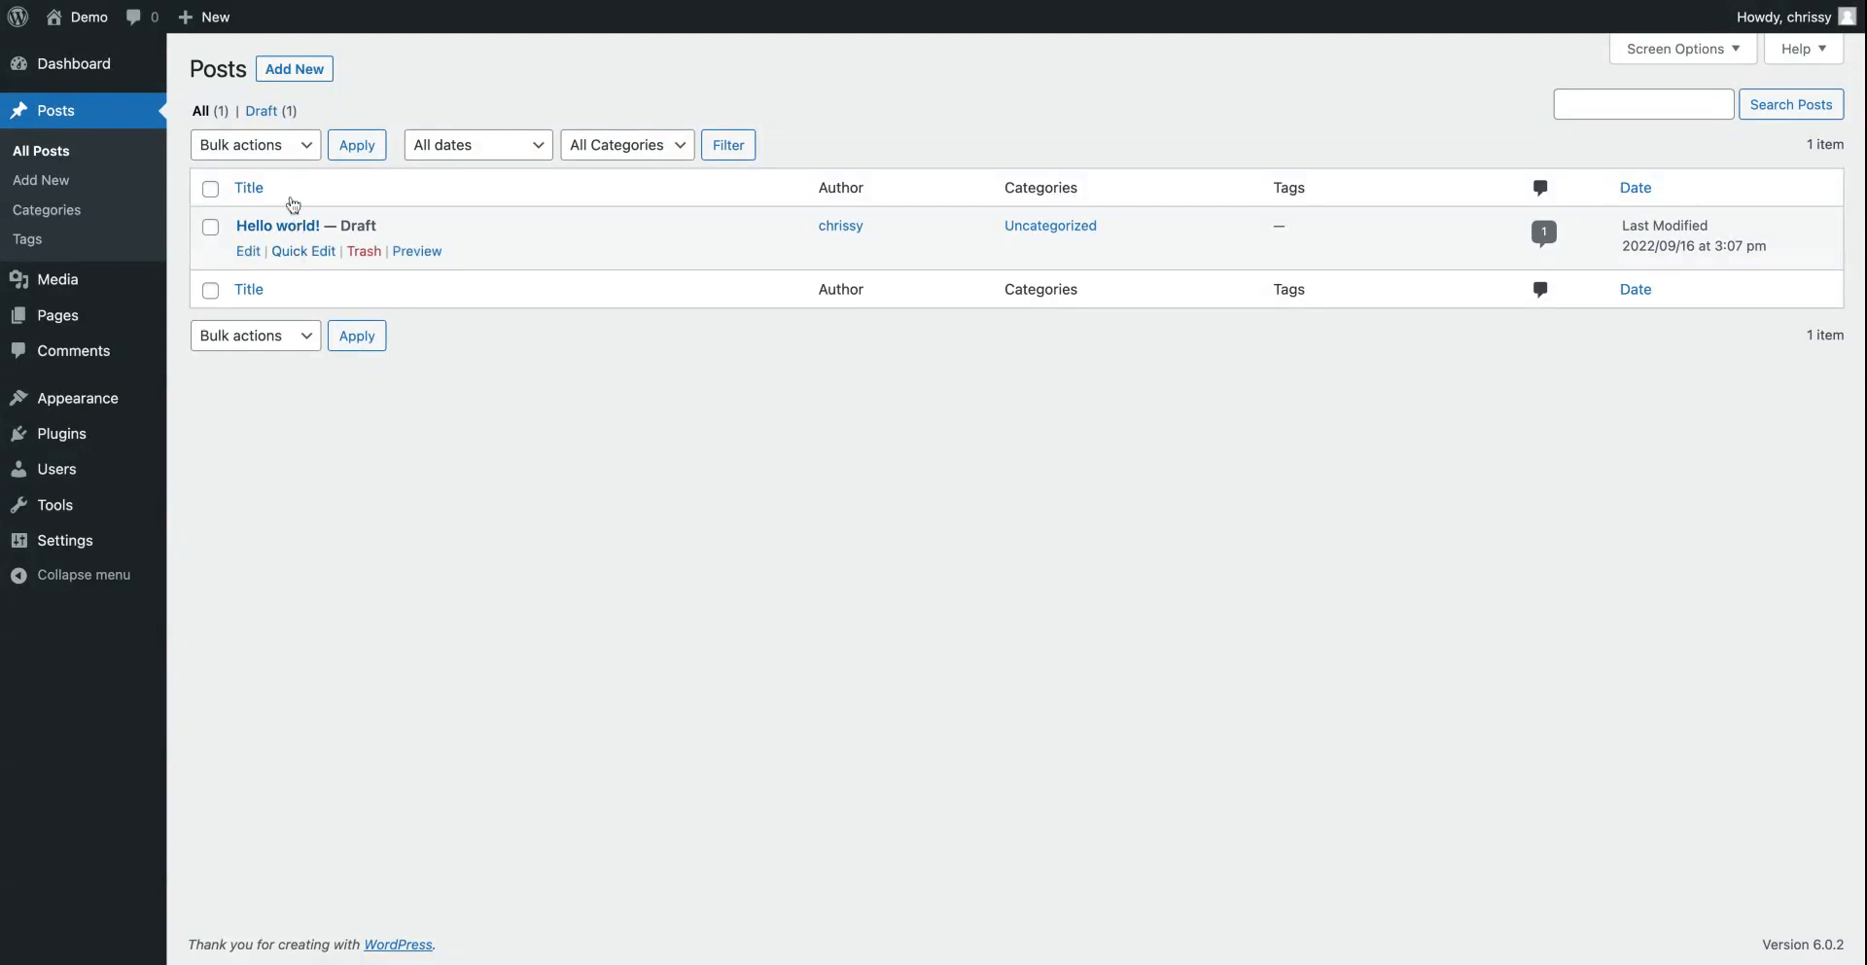
left_click(1591, 98)
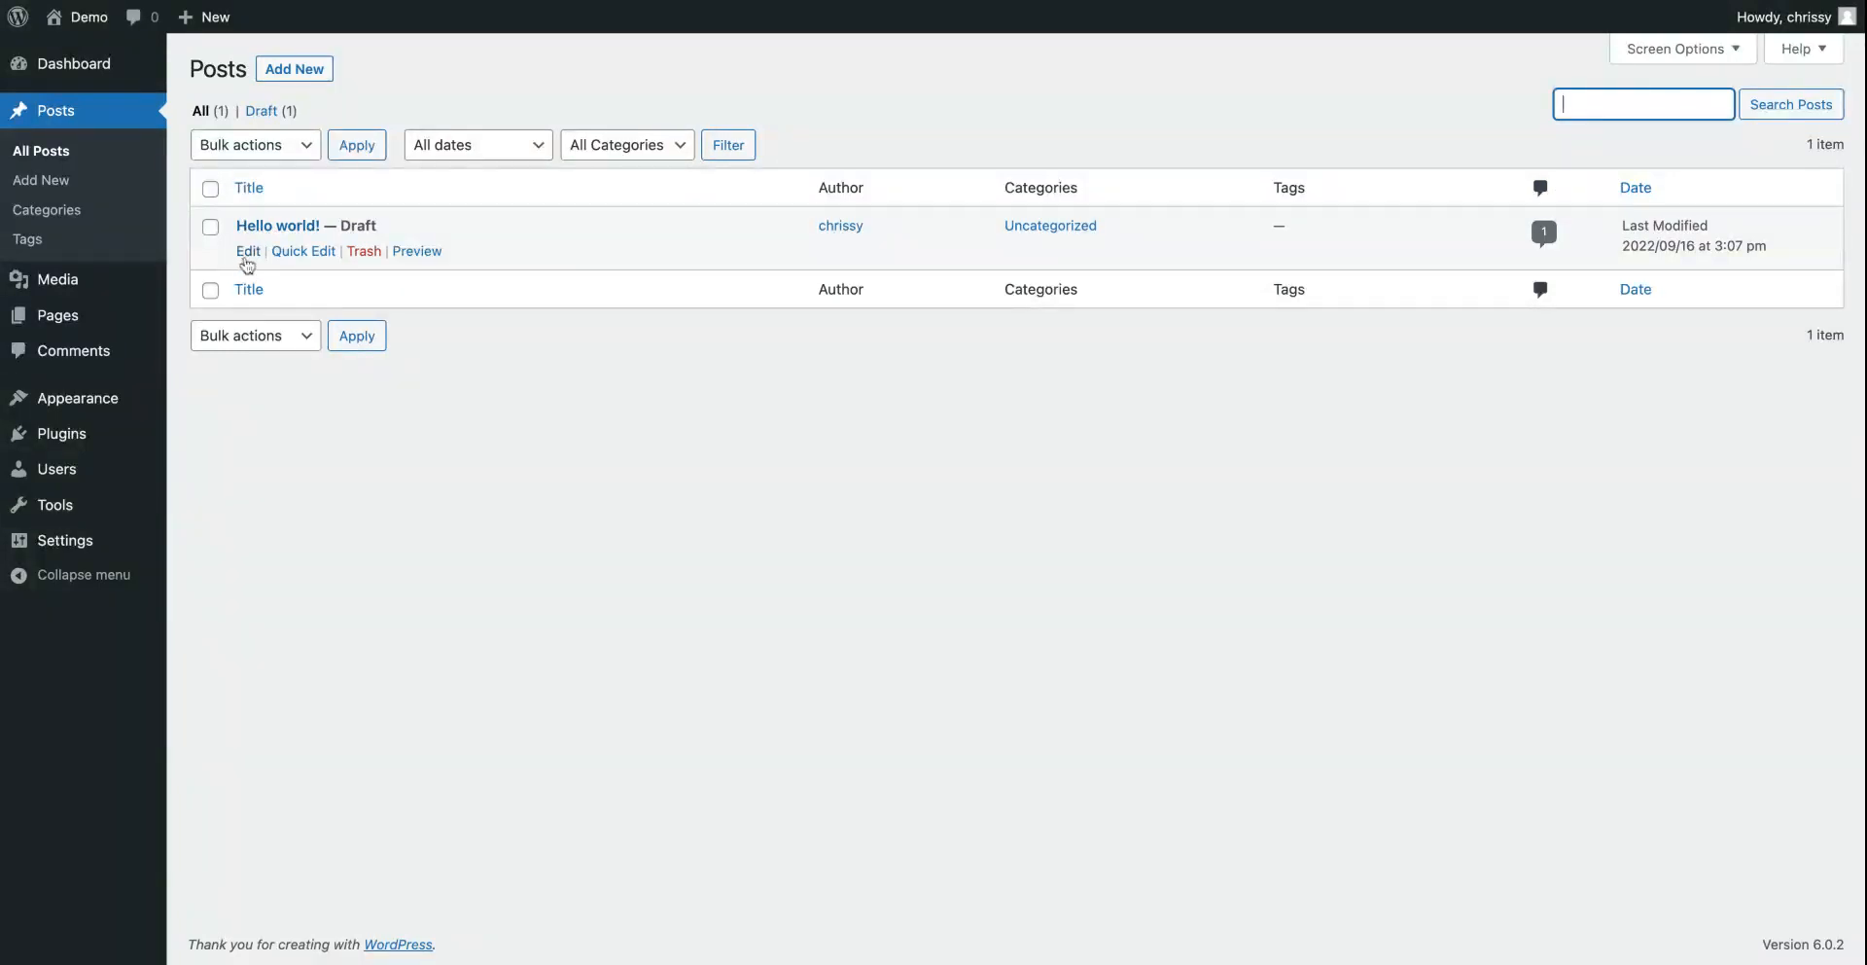
left_click(246, 255)
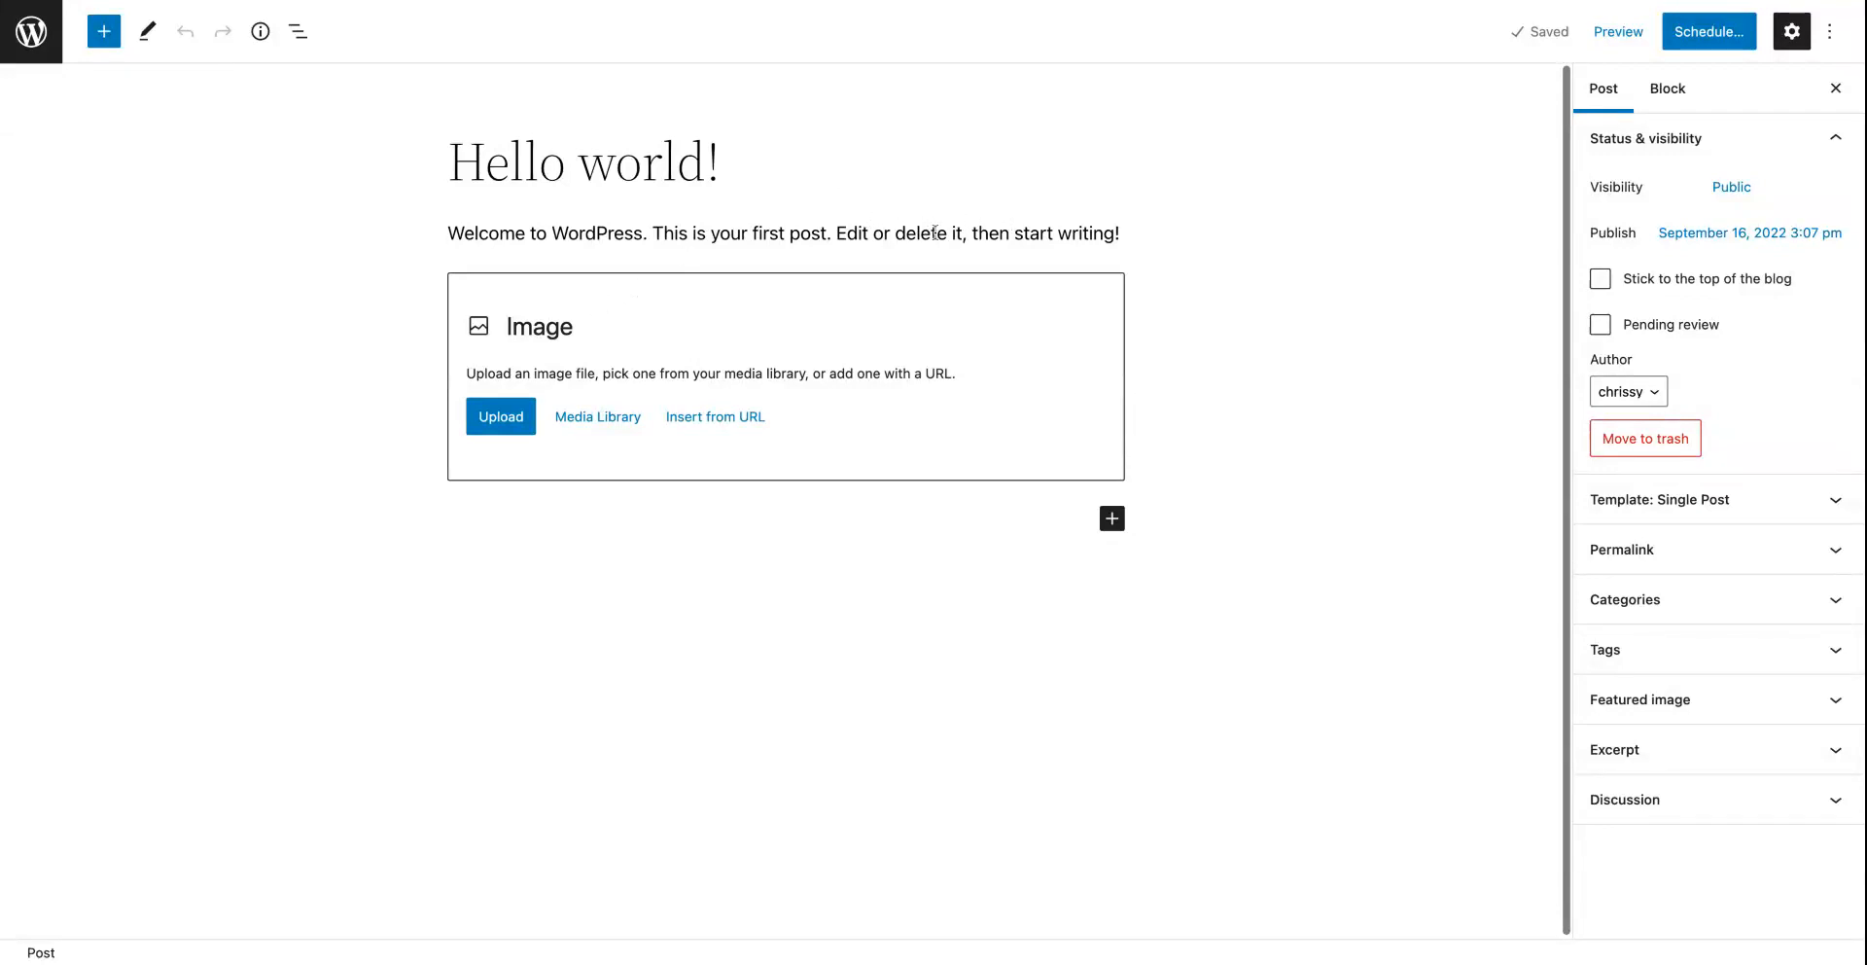
Step: Remove the empty Image block below the post's welcome paragraph
left_click(980, 432)
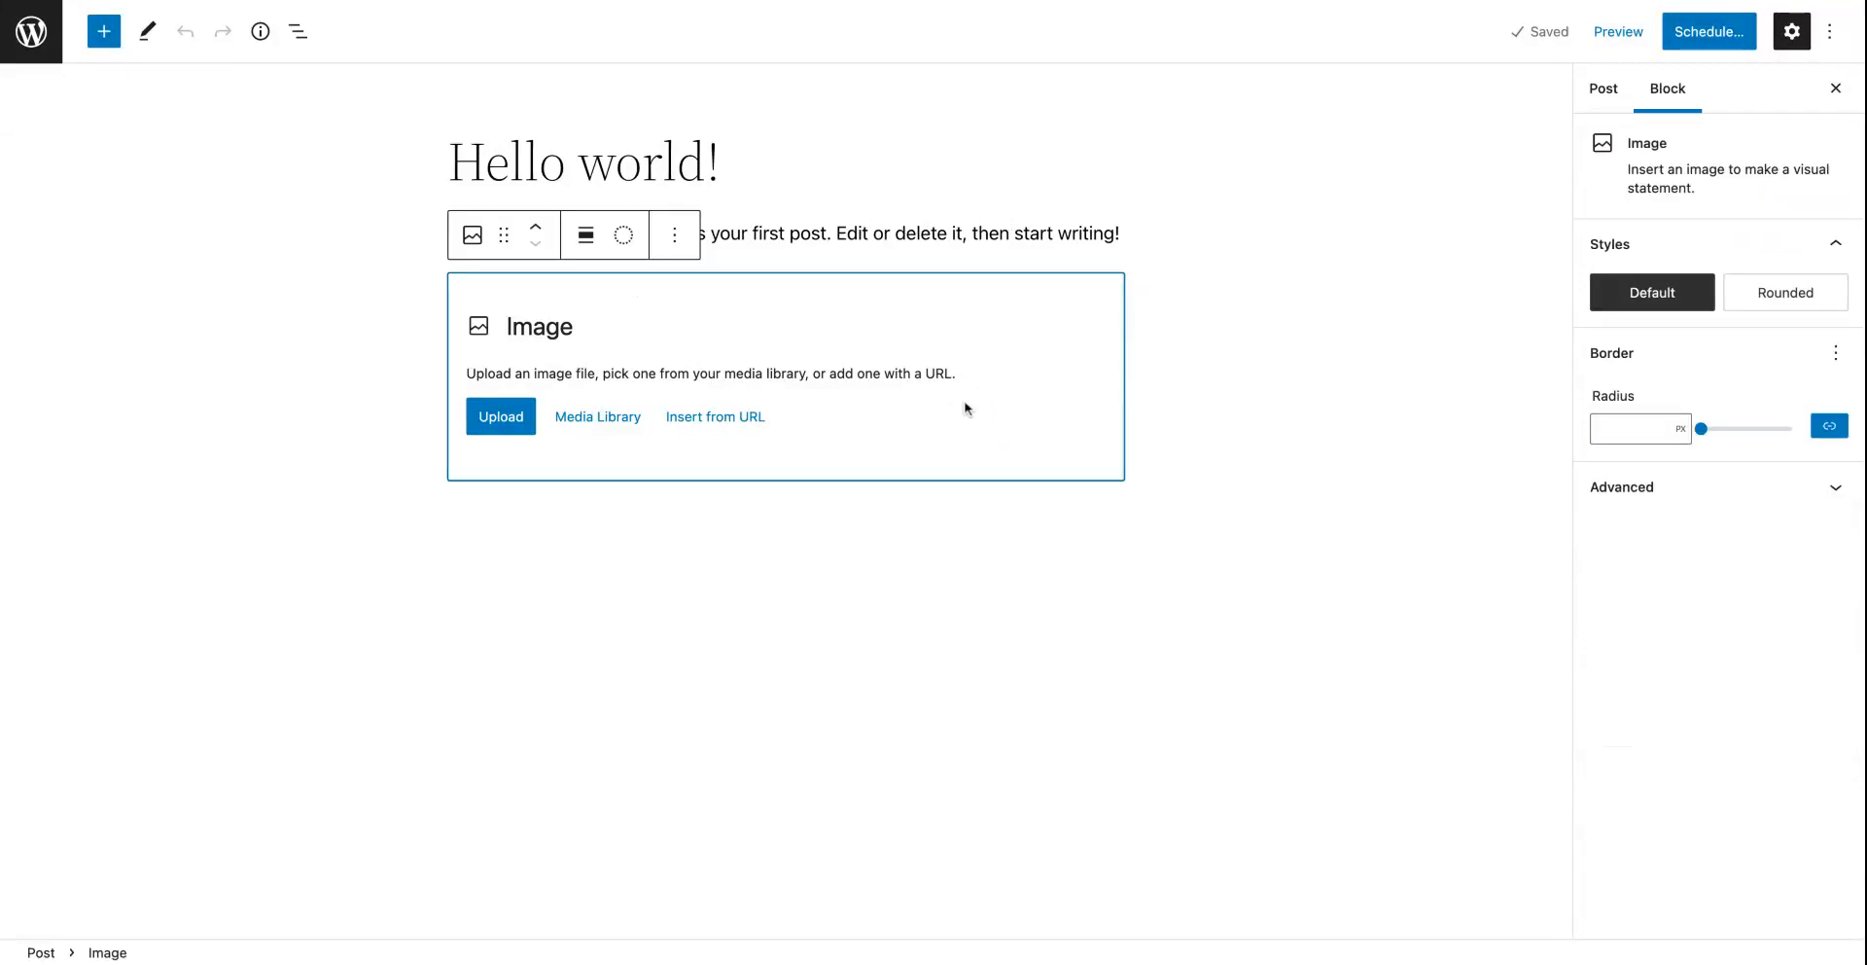
left_click(684, 246)
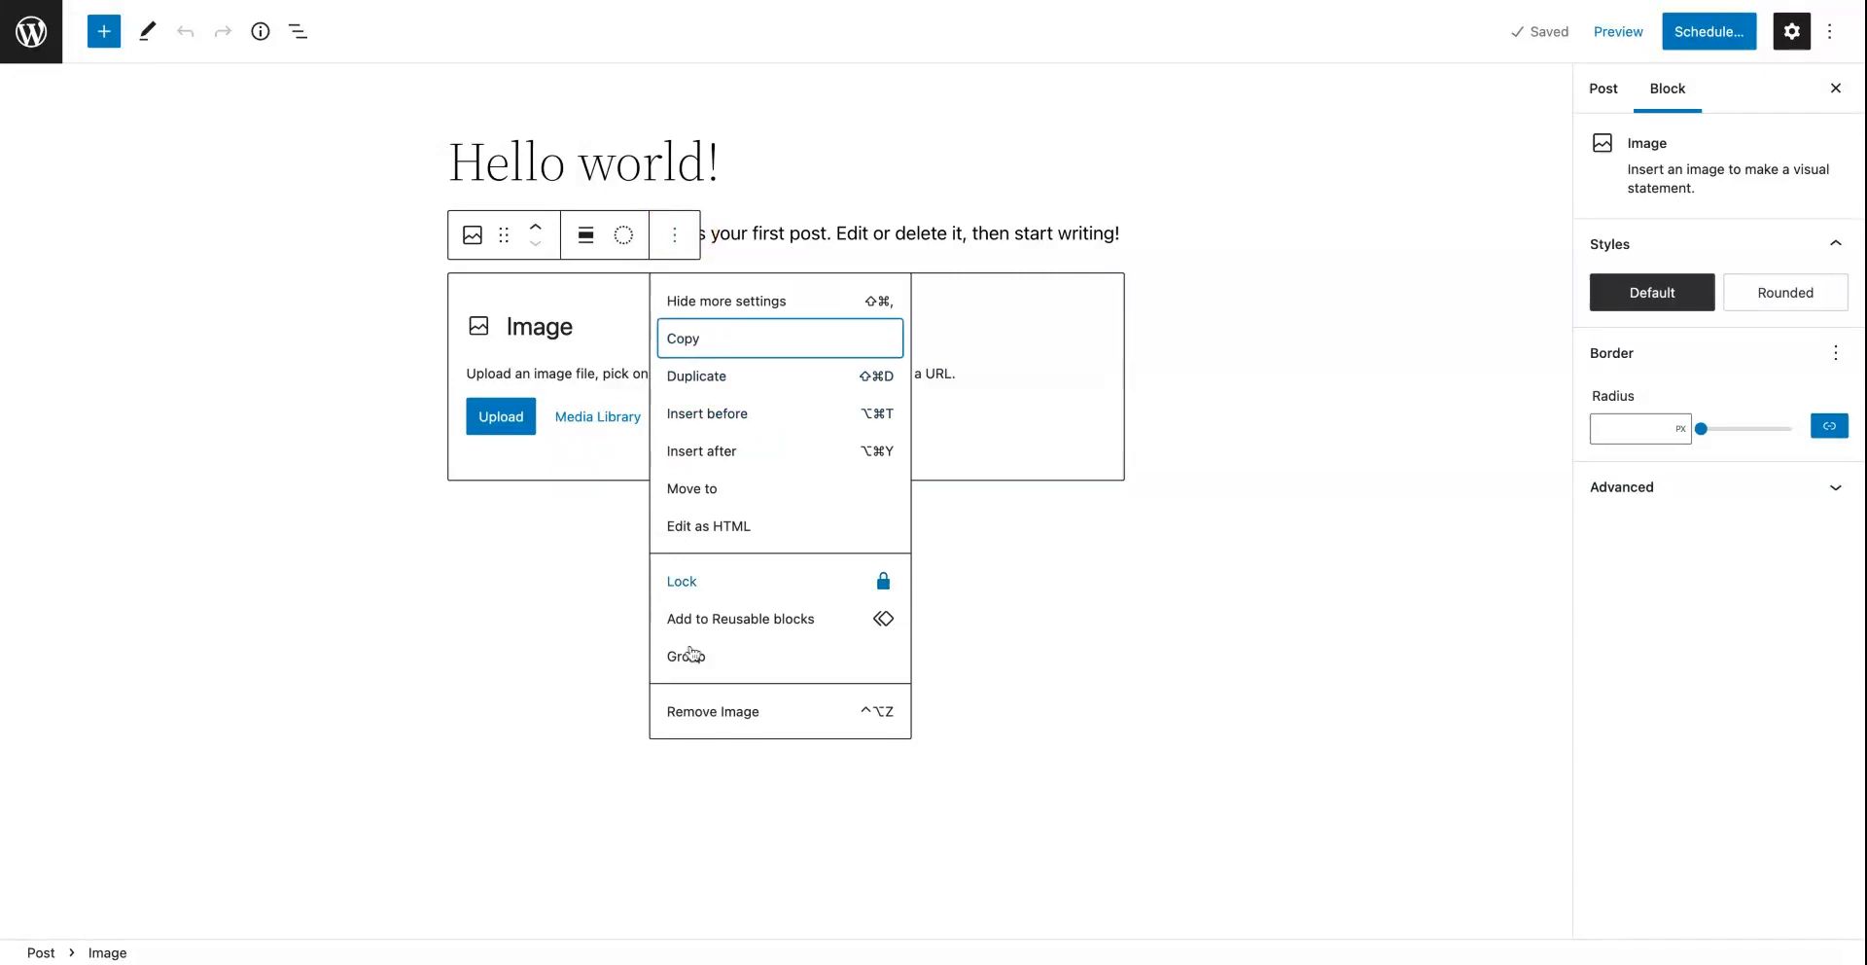
left_click(698, 710)
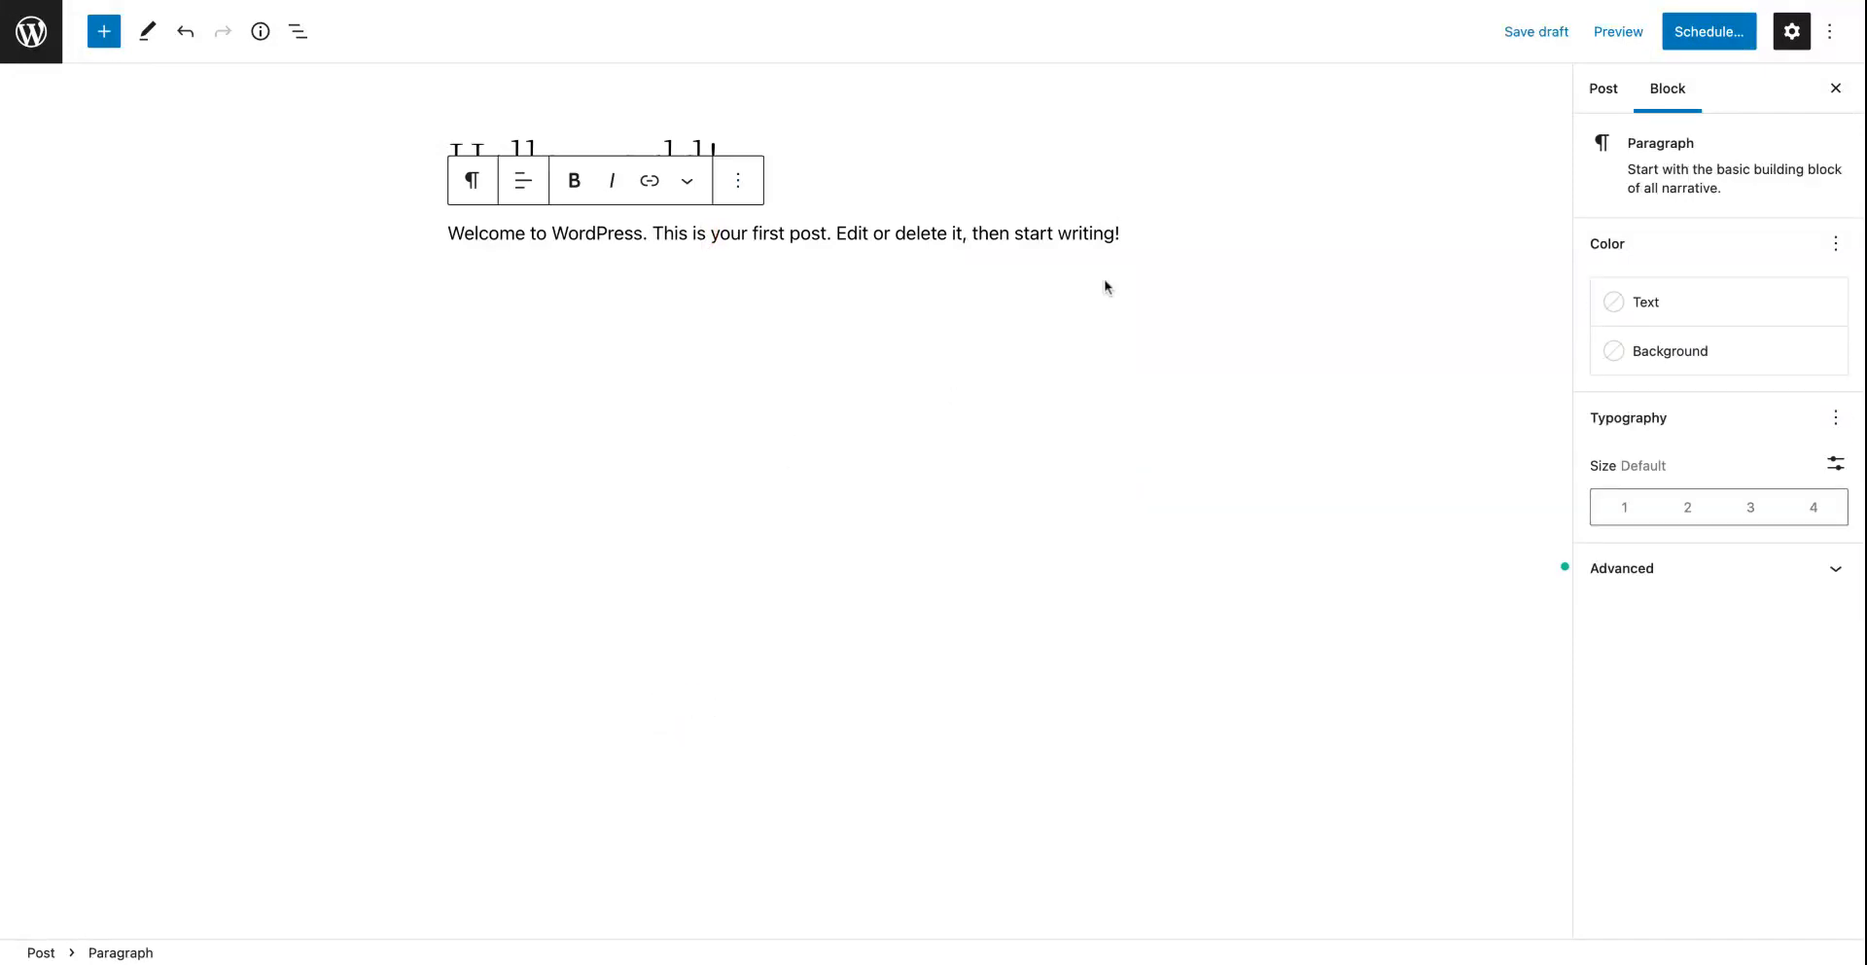
Step: Insert an Image block below the welcome paragraph by searching the available blocks for "ima"
left_click(1135, 238)
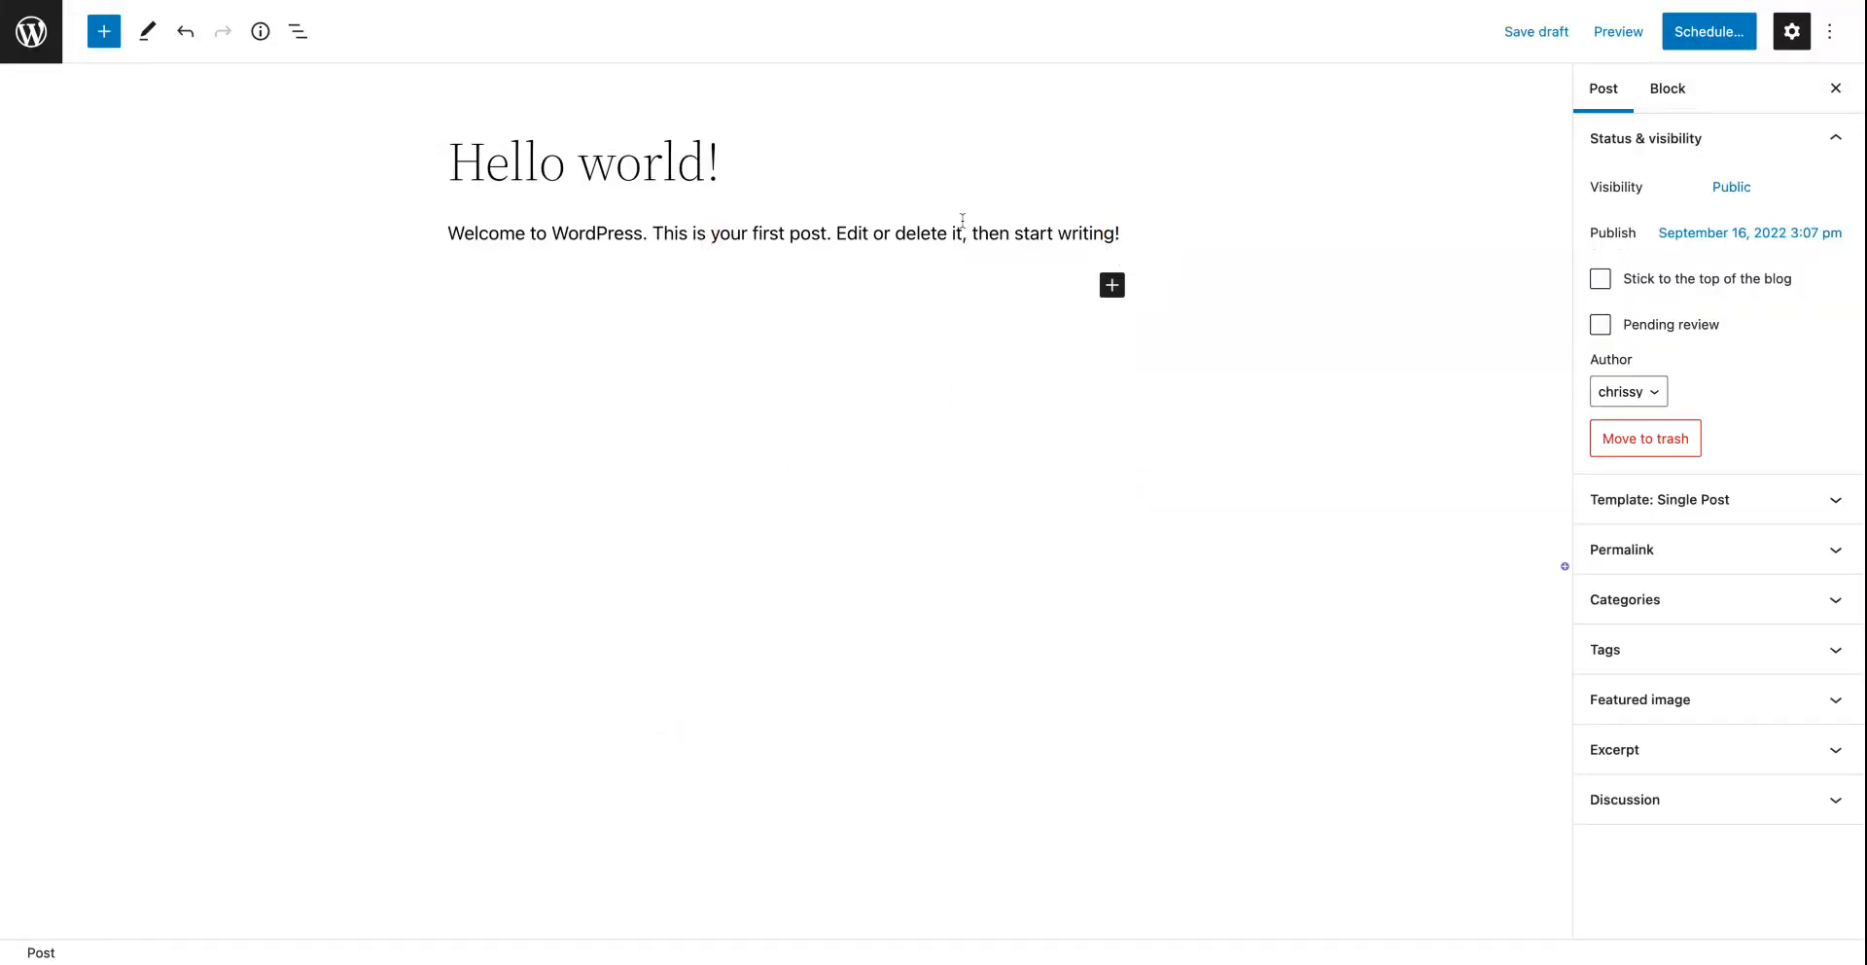
left_click(608, 233)
left_click(699, 304)
left_click(1055, 232)
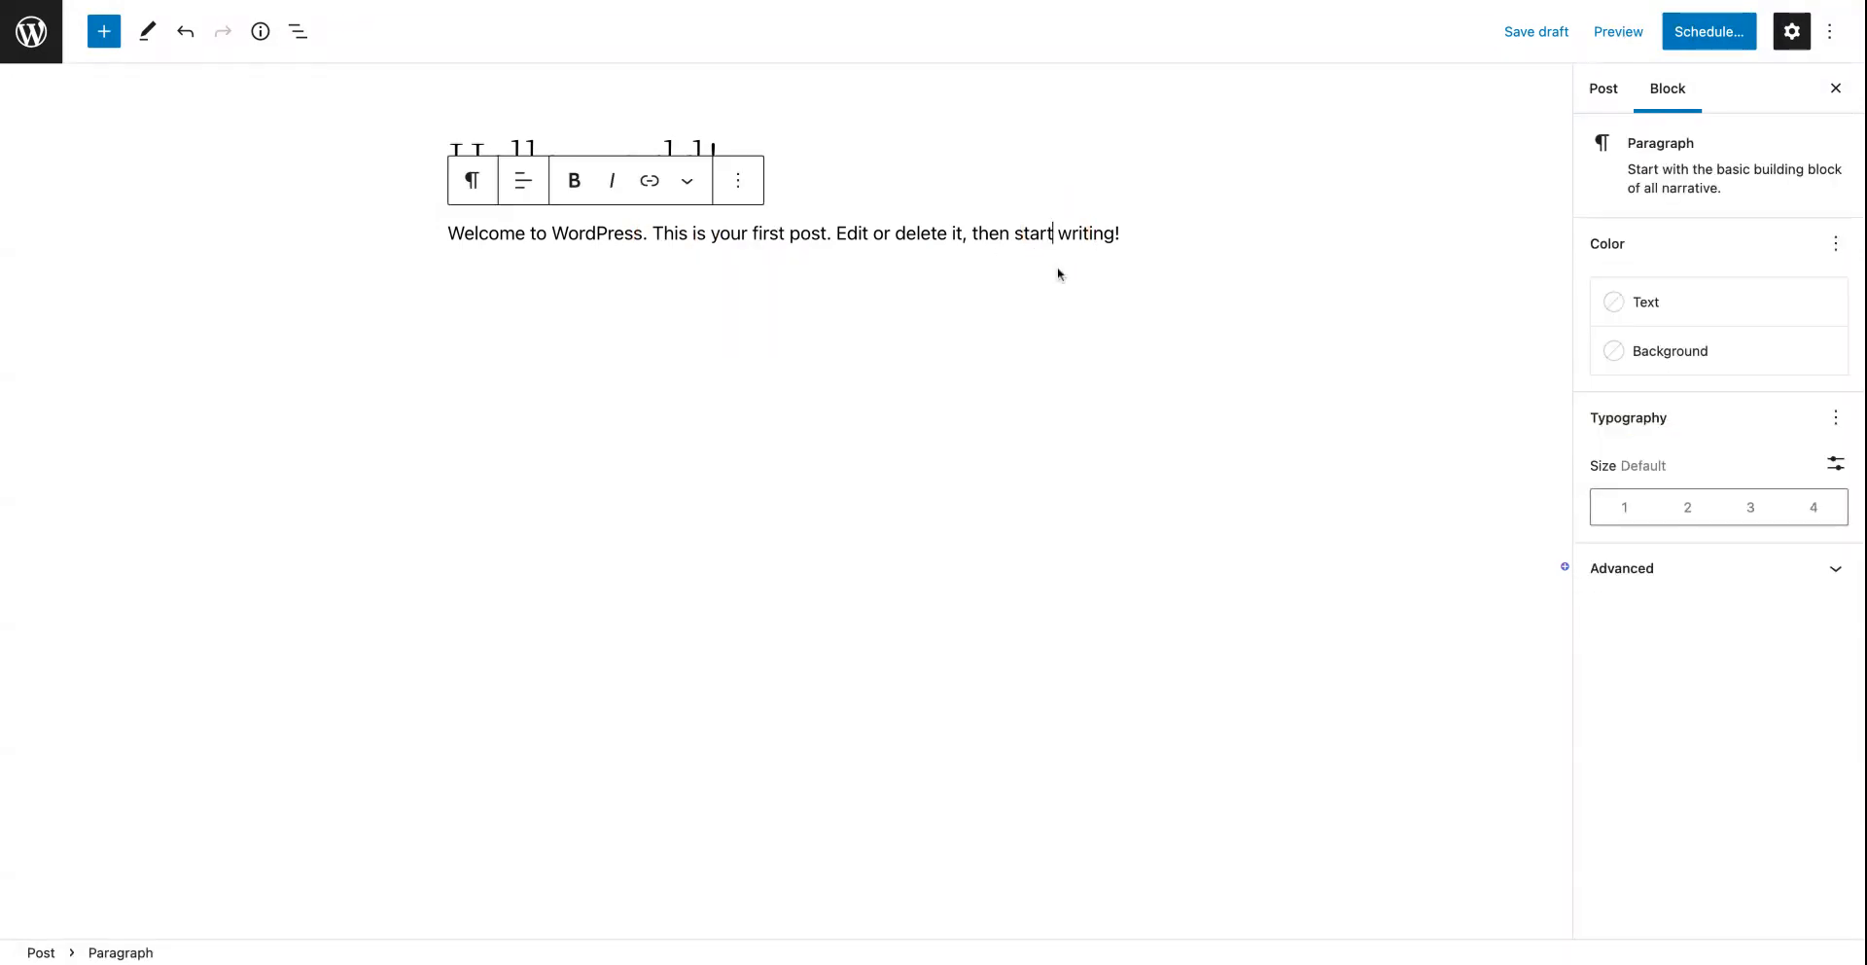
left_click(1148, 242)
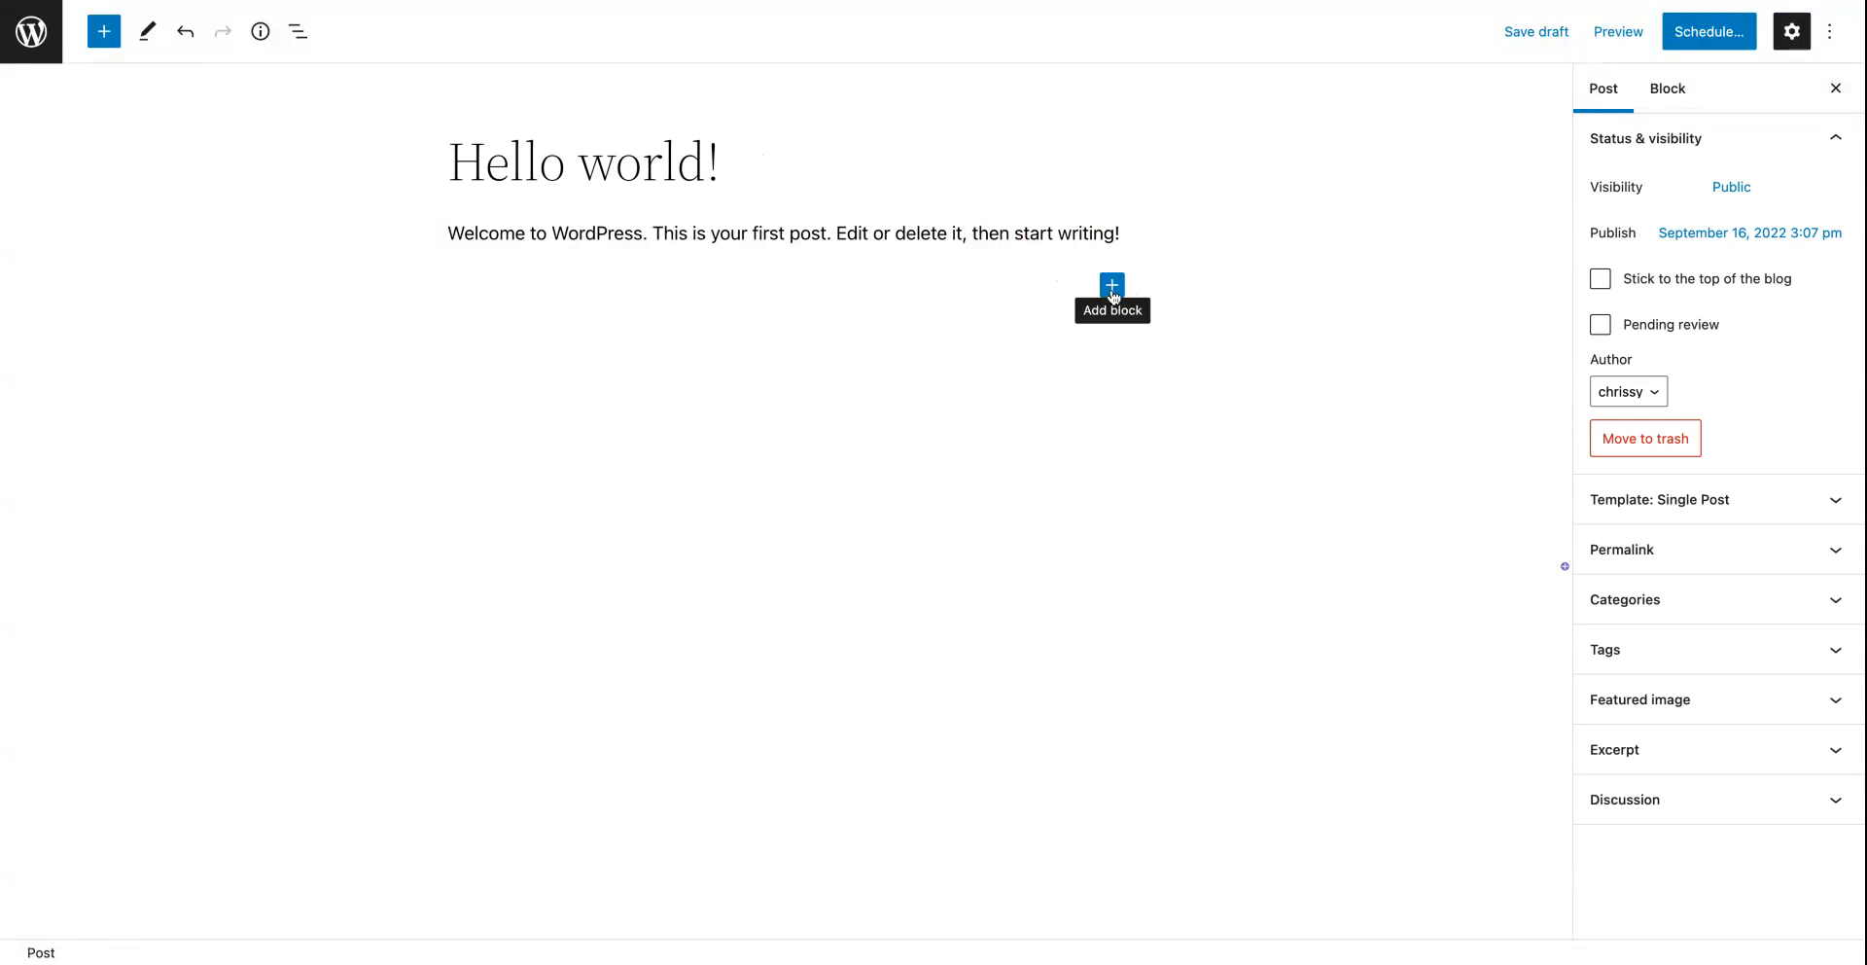
left_click(1112, 294)
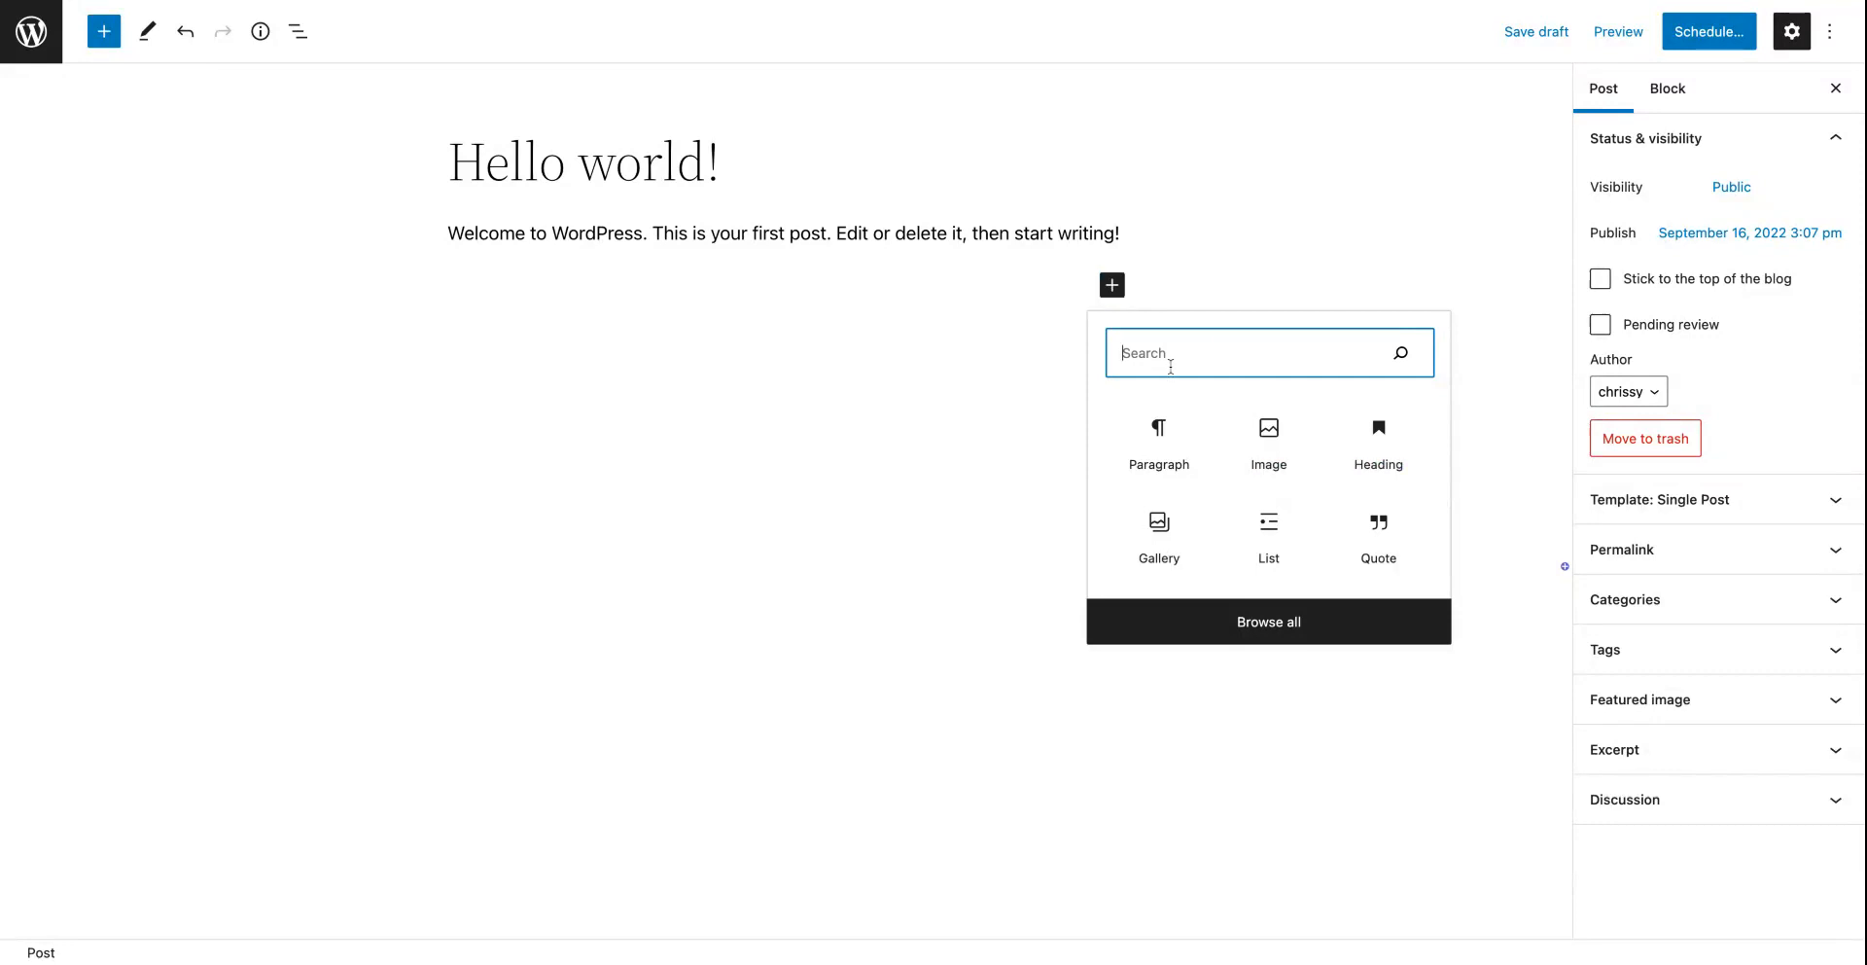
type("ima")
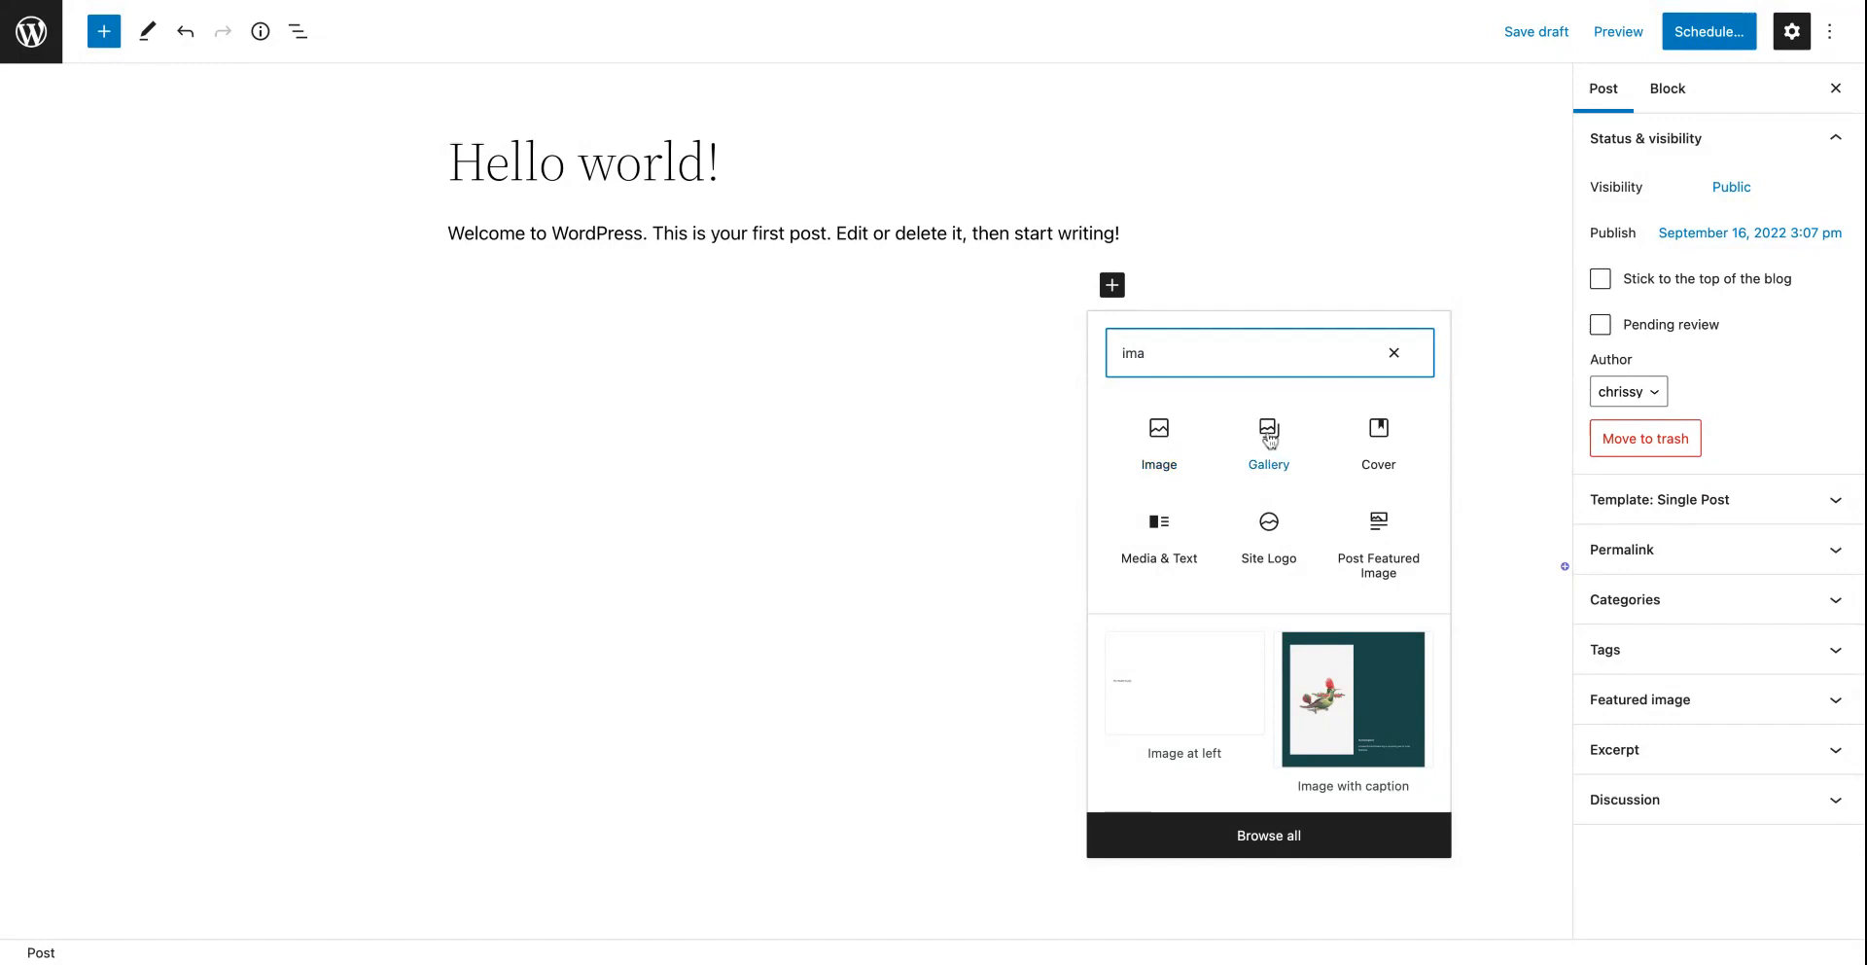
left_click(1164, 443)
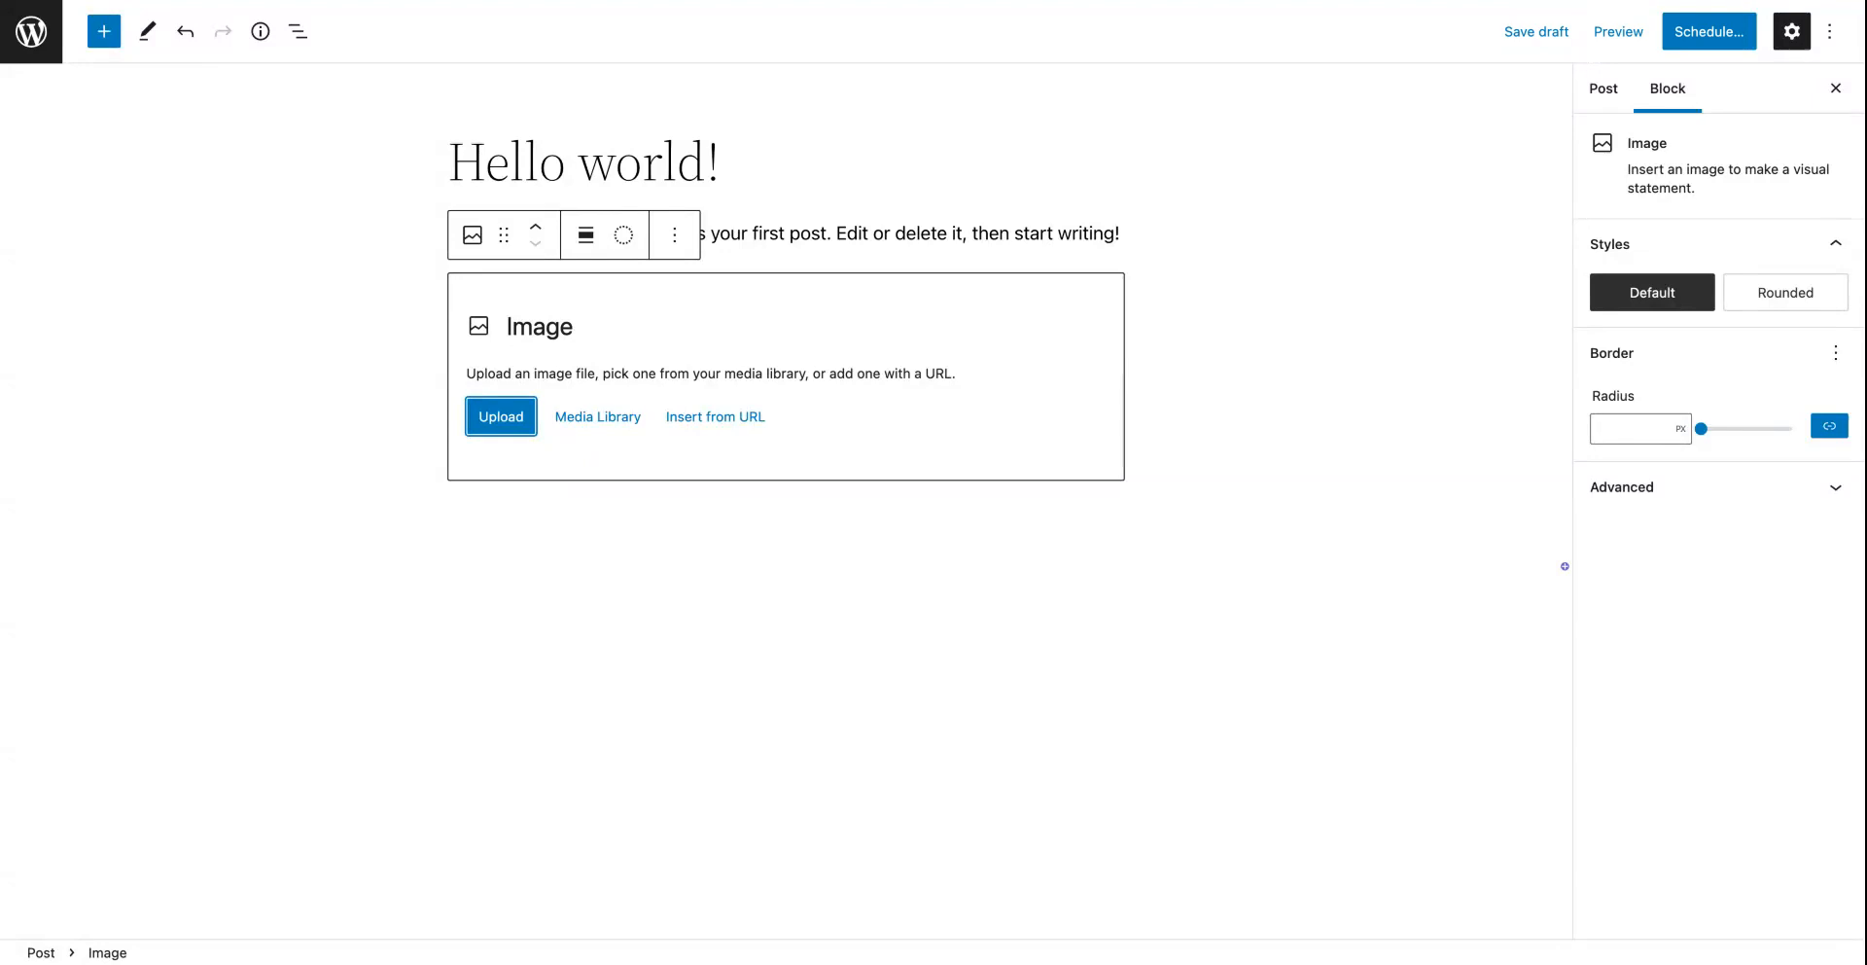
Step: Look through the existing images in the media library and close it without choosing one
left_click(587, 423)
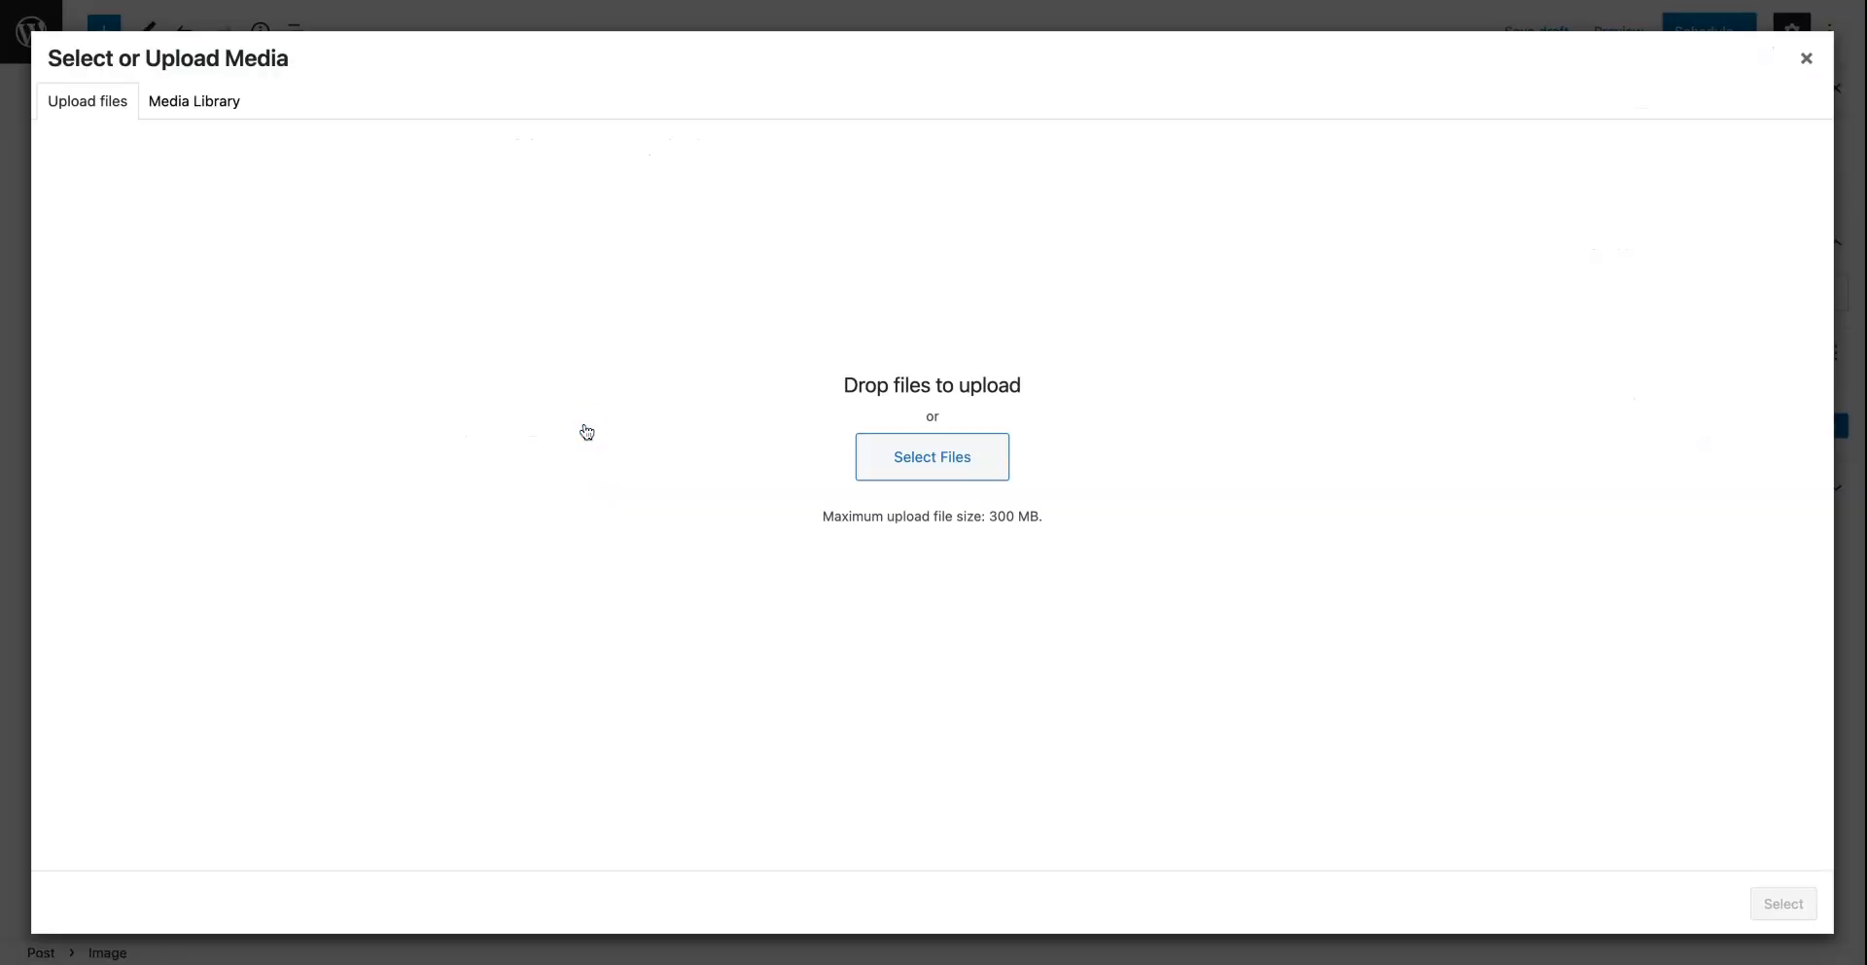
left_click(204, 107)
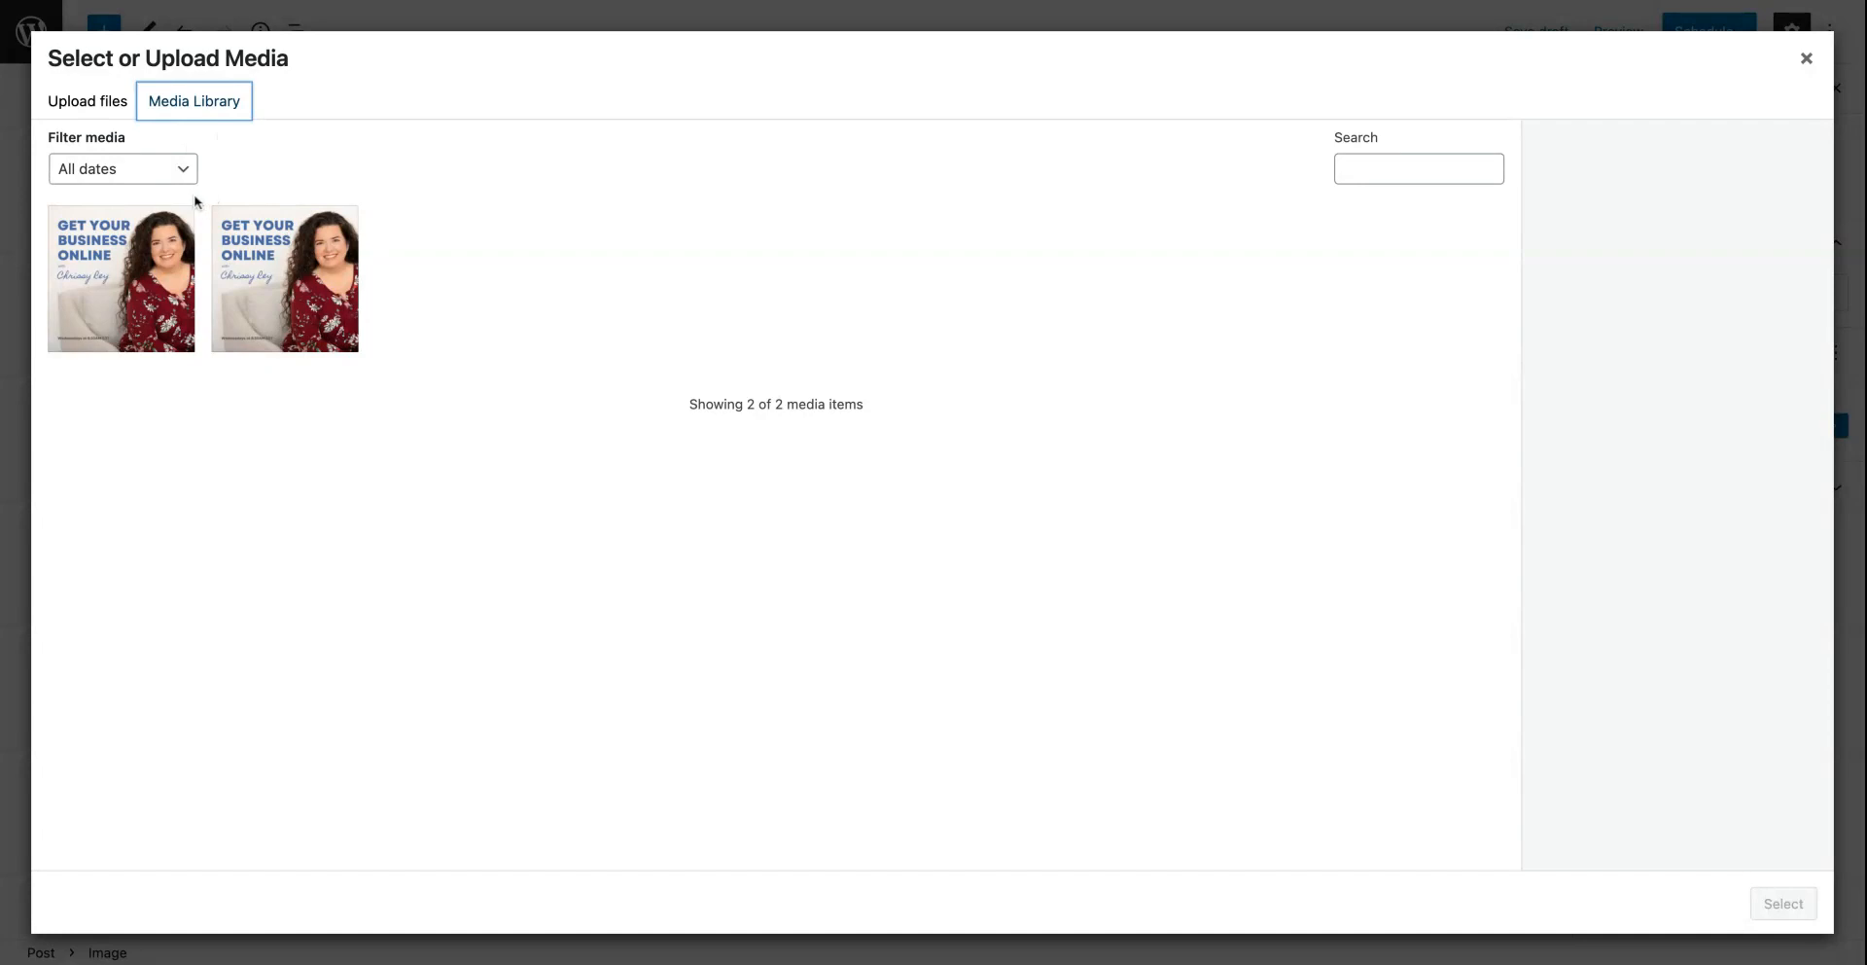
left_click(148, 282)
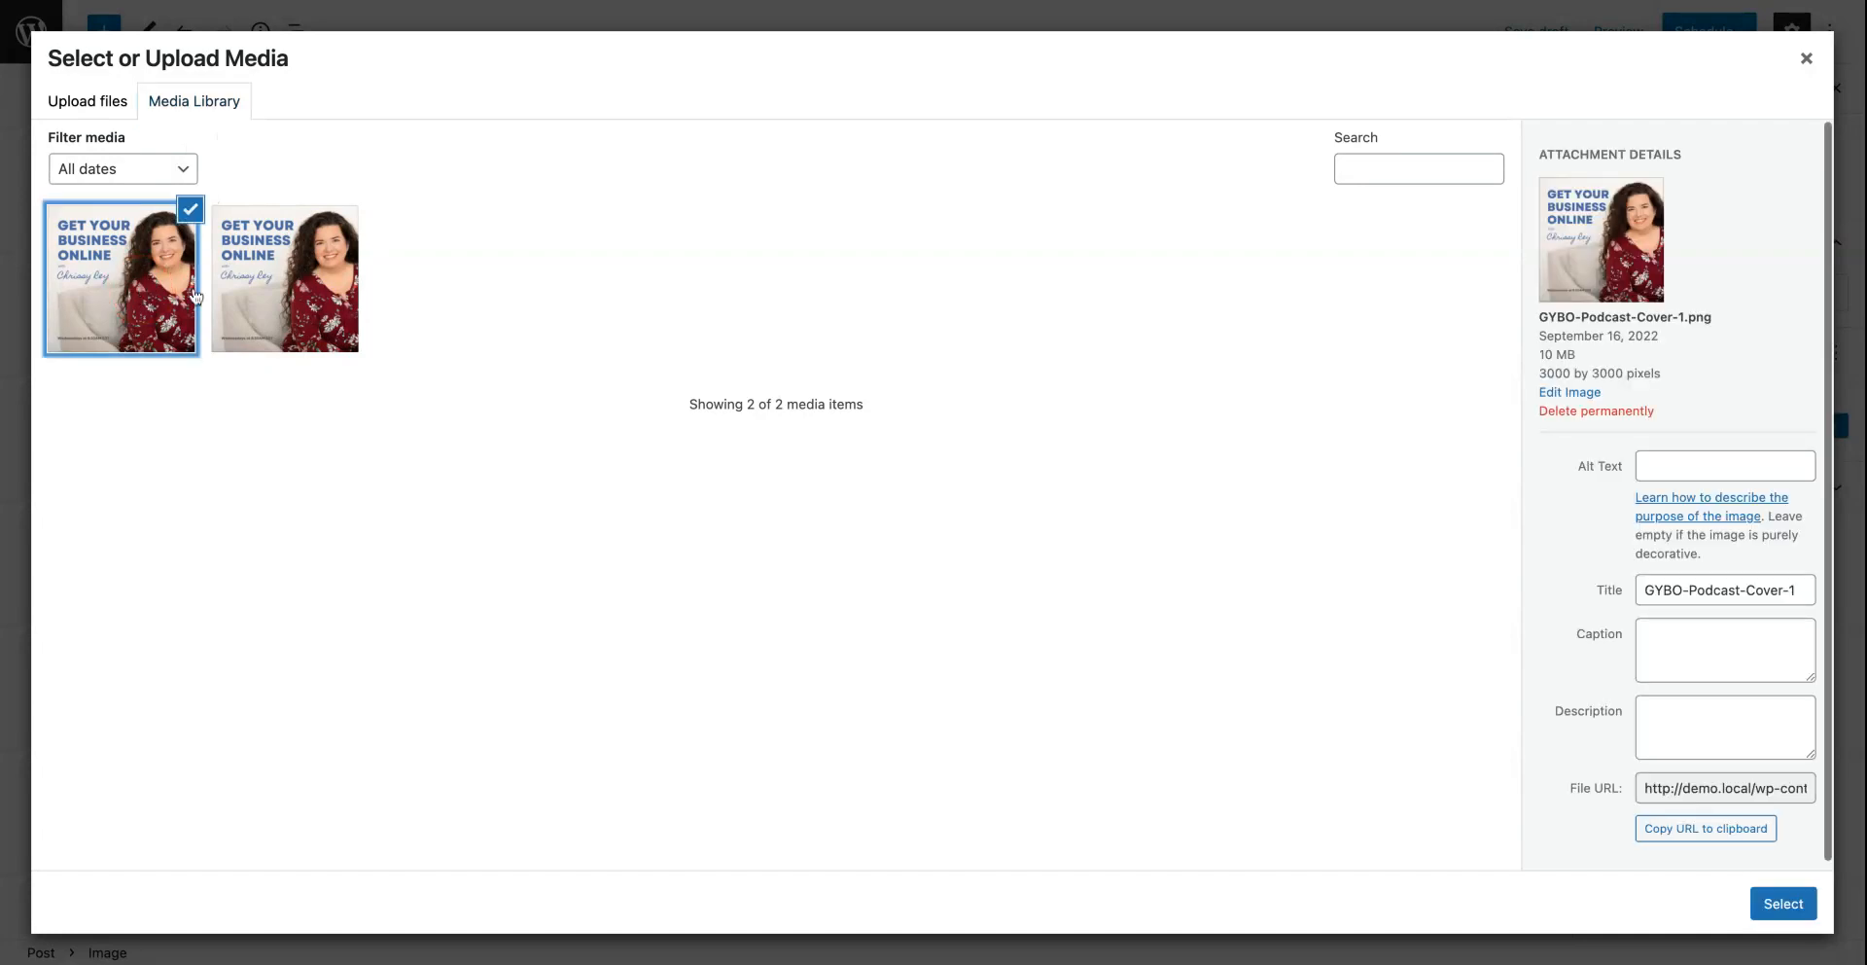
left_click(292, 297)
left_click(140, 292)
left_click(1806, 58)
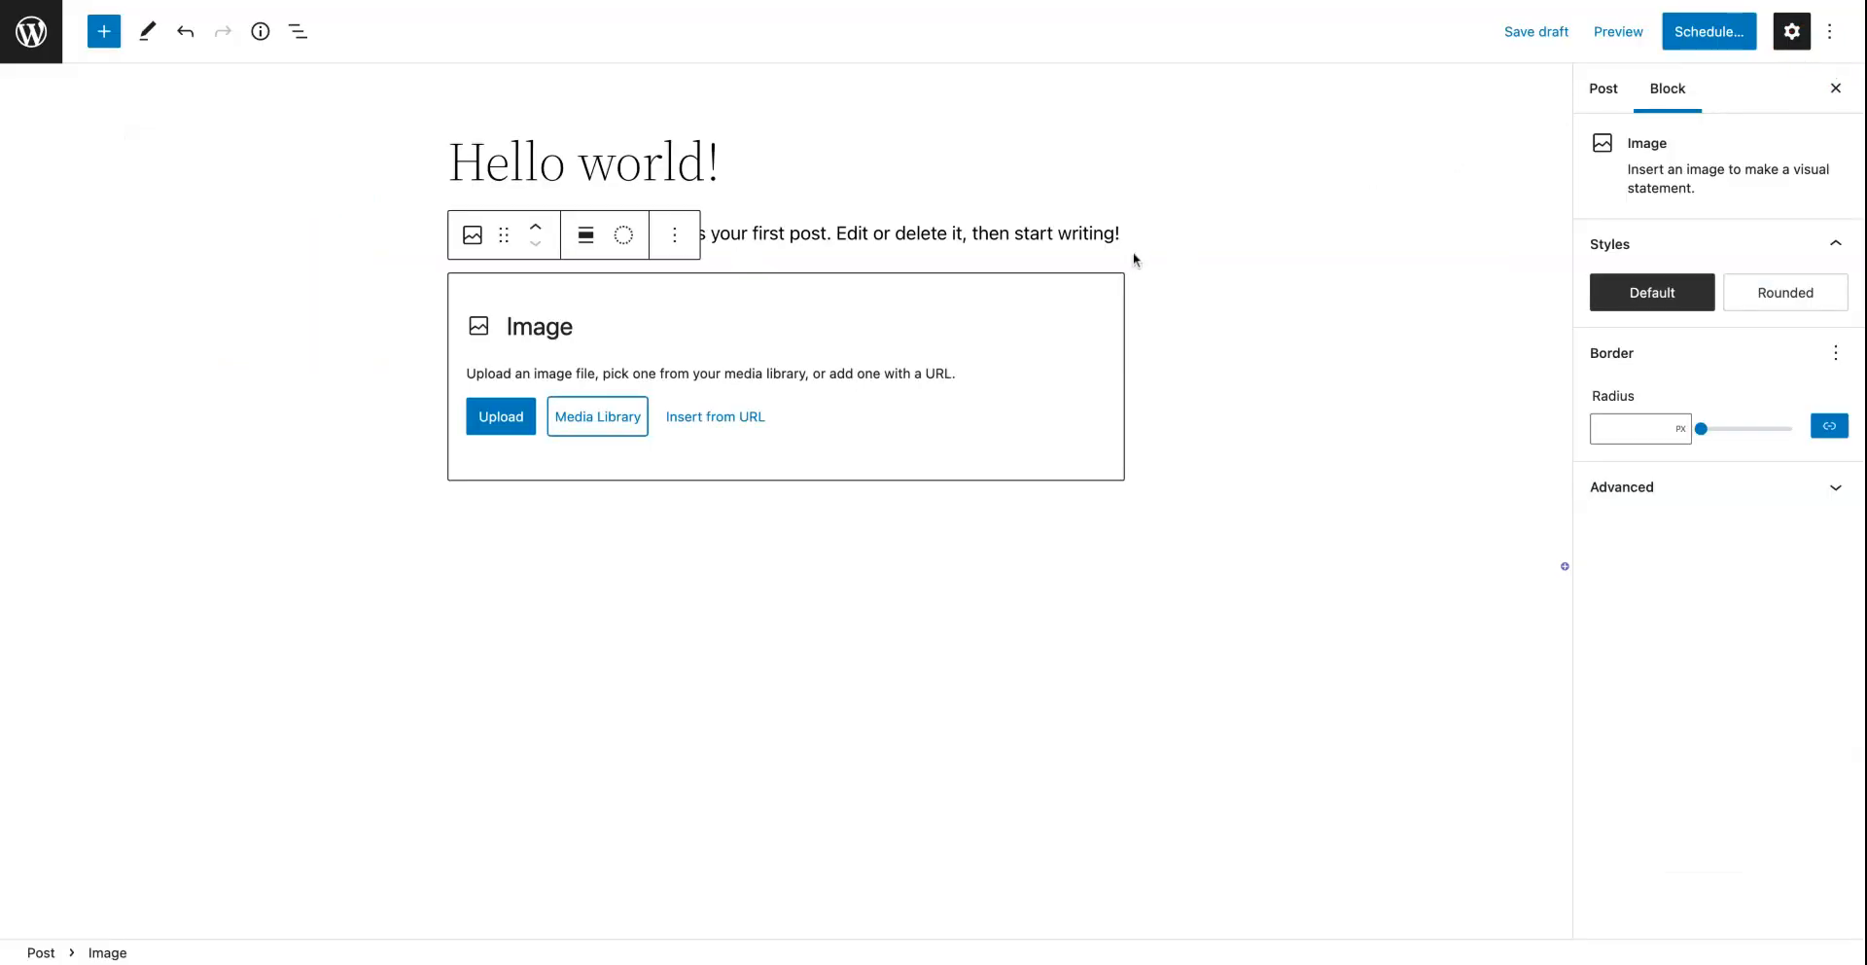
Step: Upload the blue-framed "Hello Welcome" graphic from the computer into the Image block
left_click(498, 426)
left_click(497, 426)
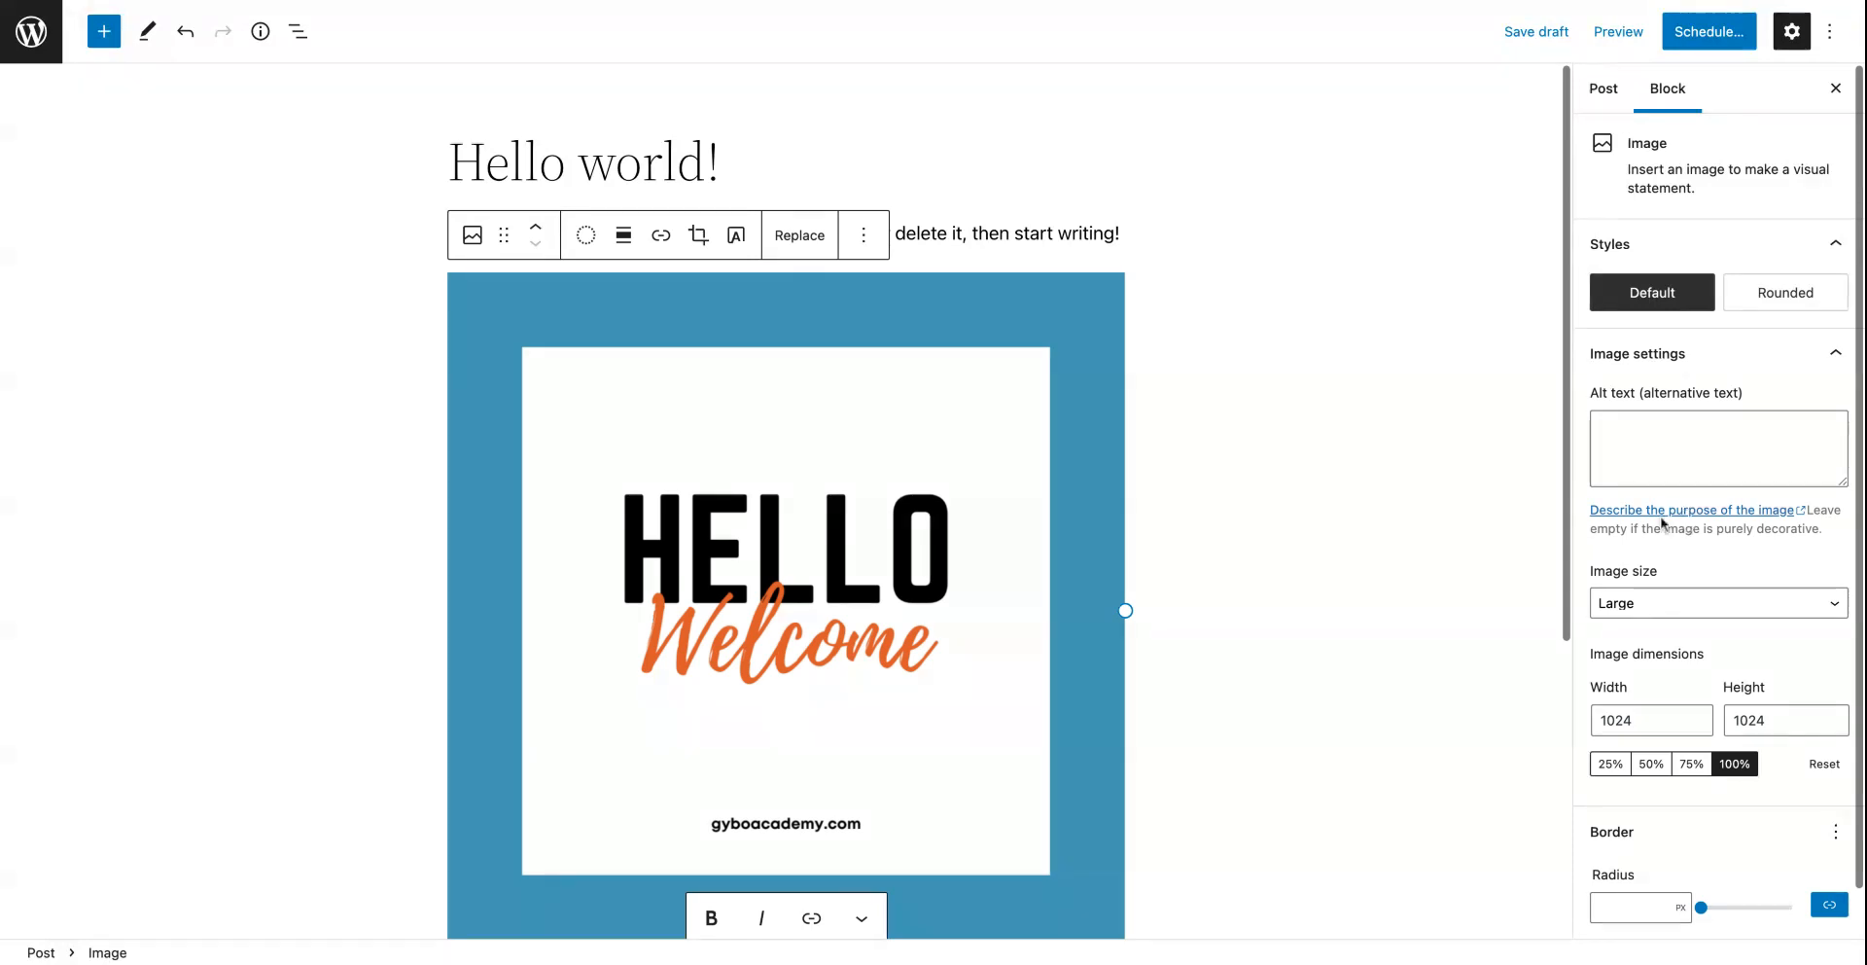
scroll(1222, 513, "down", 1)
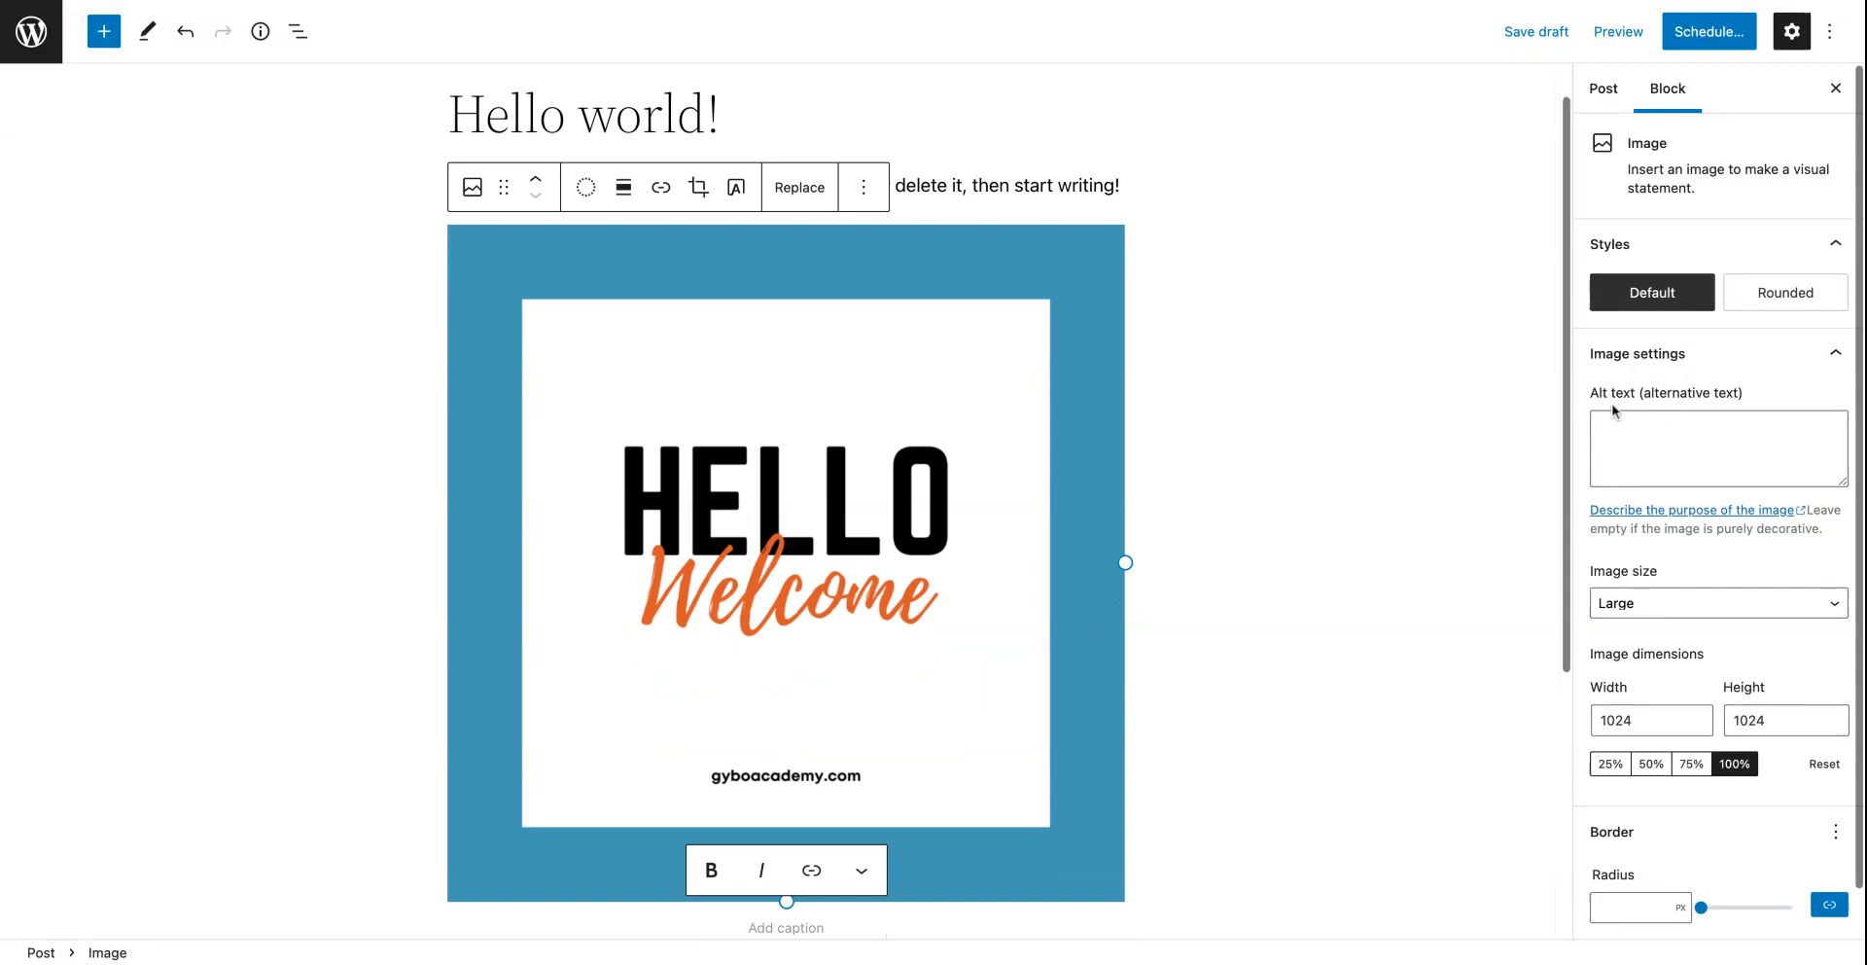
Step: Set the image's alt text to: Text that says "Hello Welcome"
left_click(1644, 434)
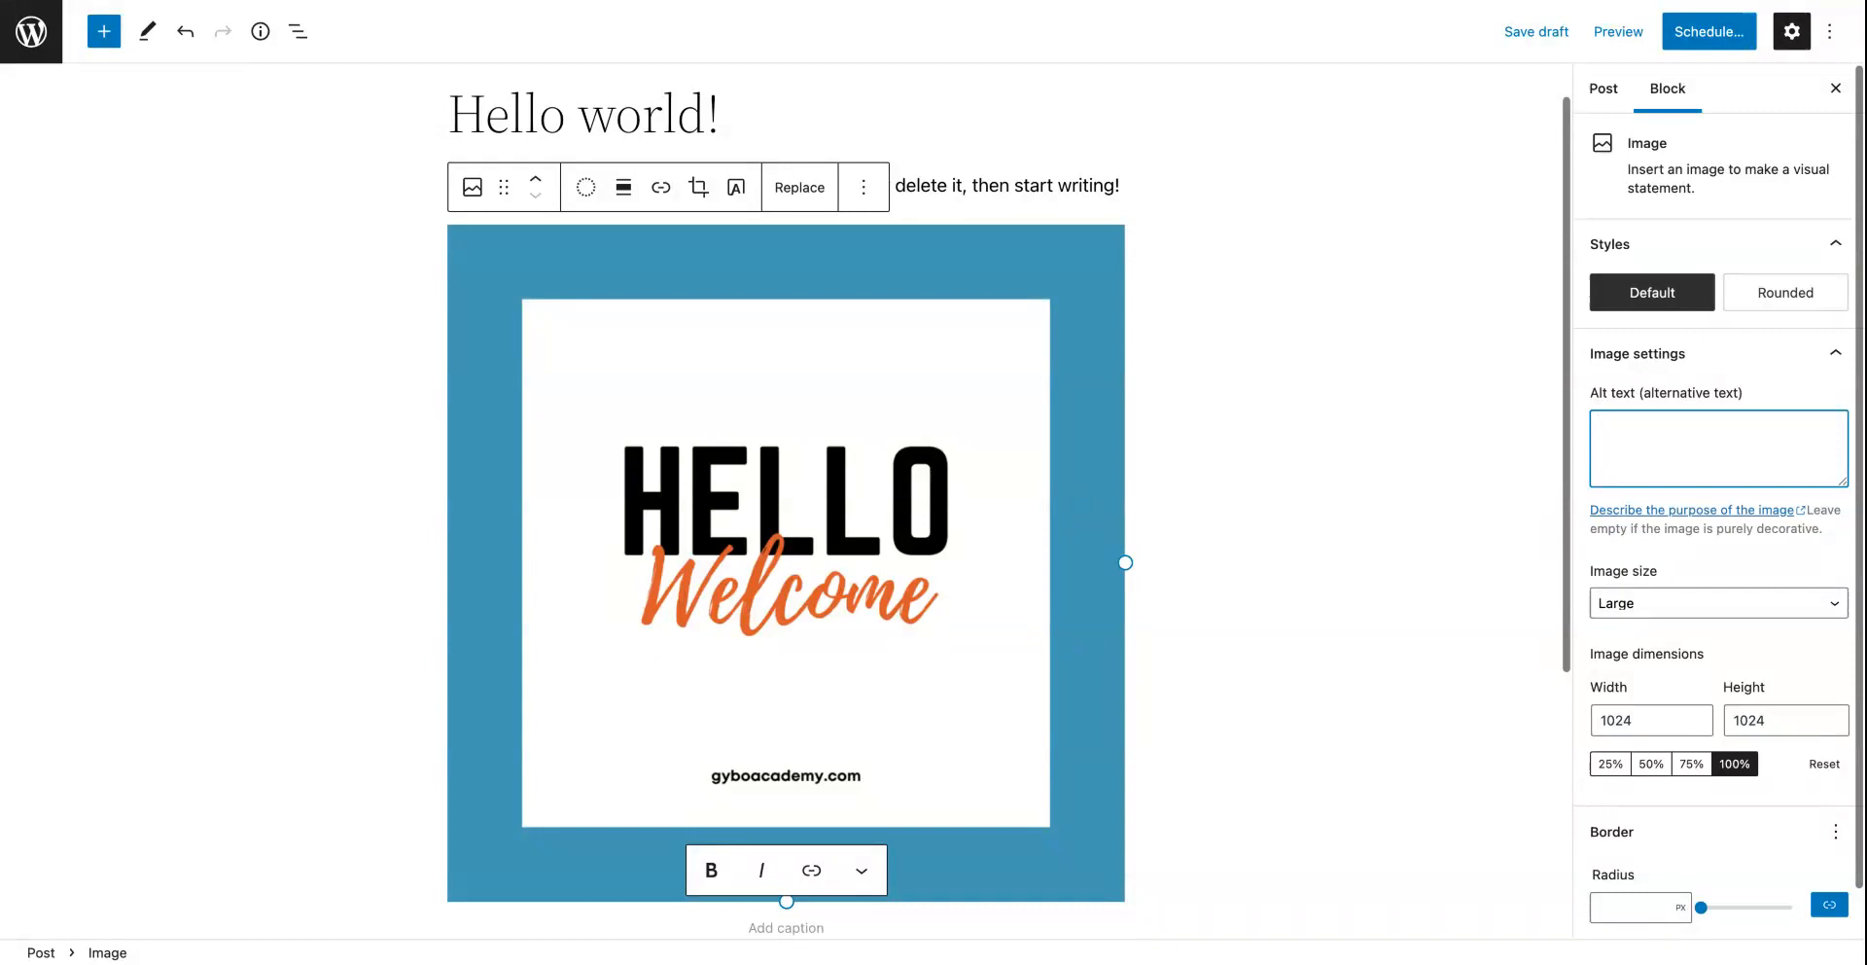
type("ext that says")
type(" \"Ge")
type("Helo")
type(" Welcome")
left_click(1412, 465)
left_click(1046, 482)
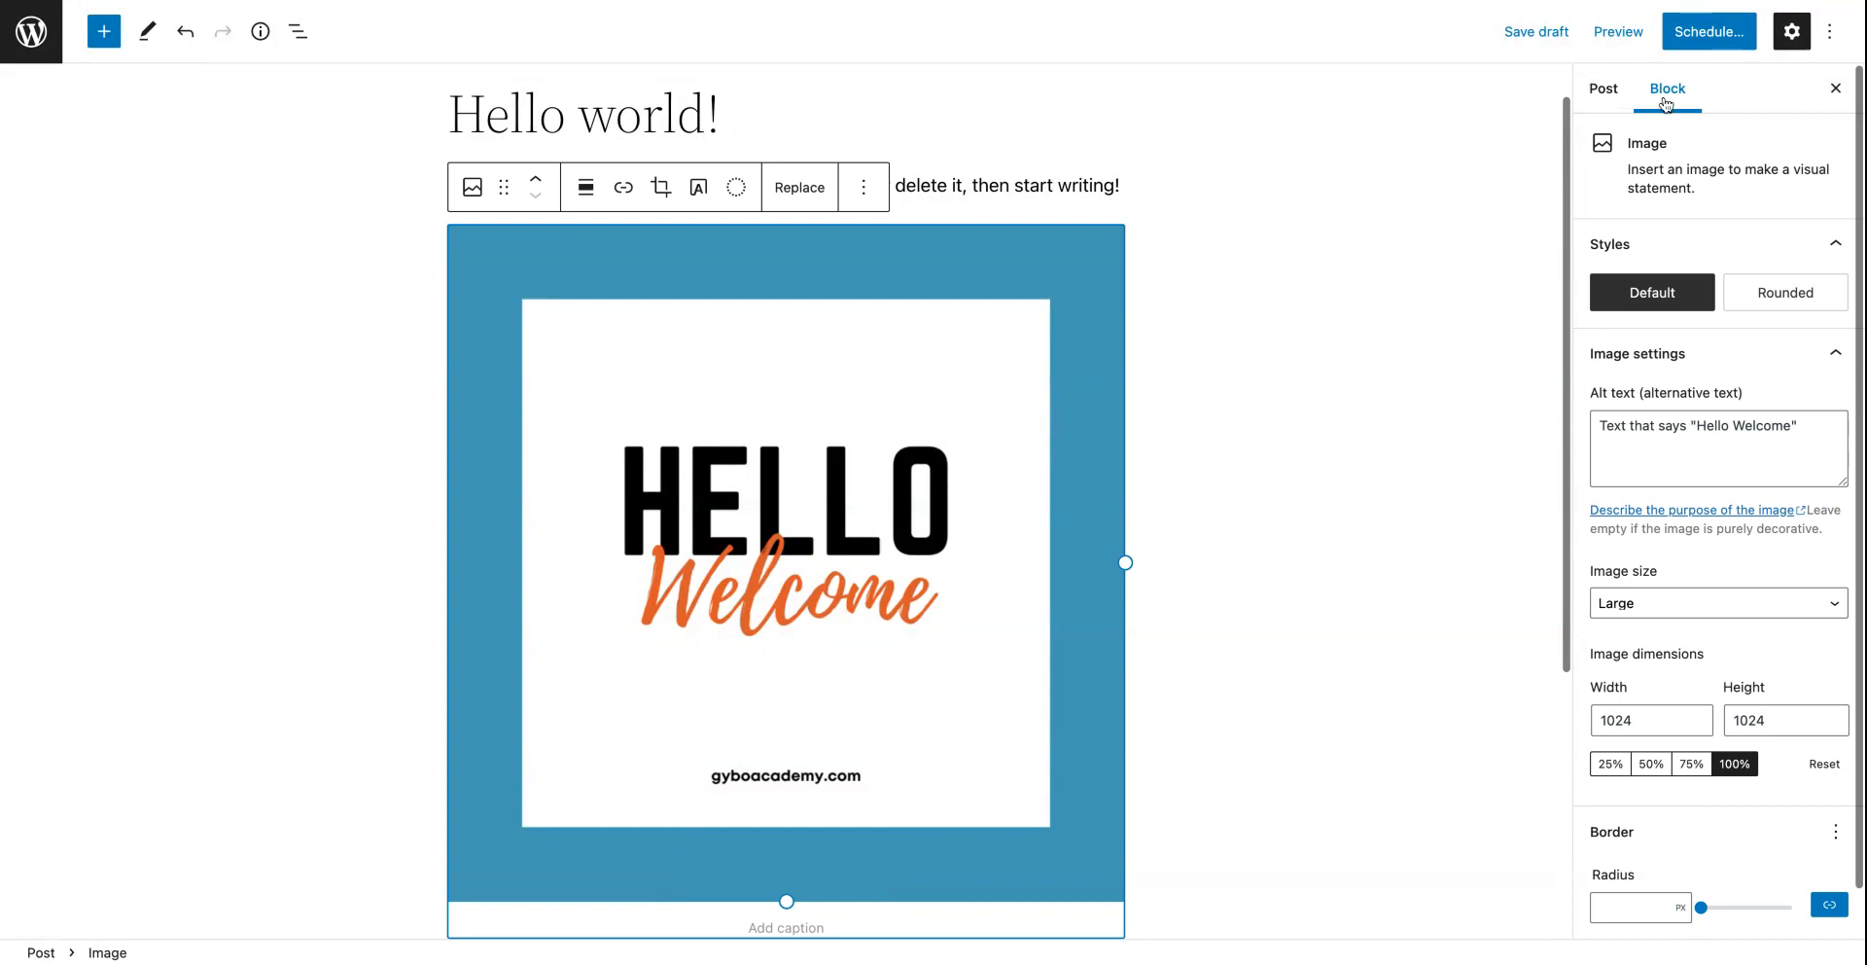
Step: Compare the post-level settings with the block settings of the image and the welcome paragraph, hiding and restoring the settings sidebar
left_click(1603, 92)
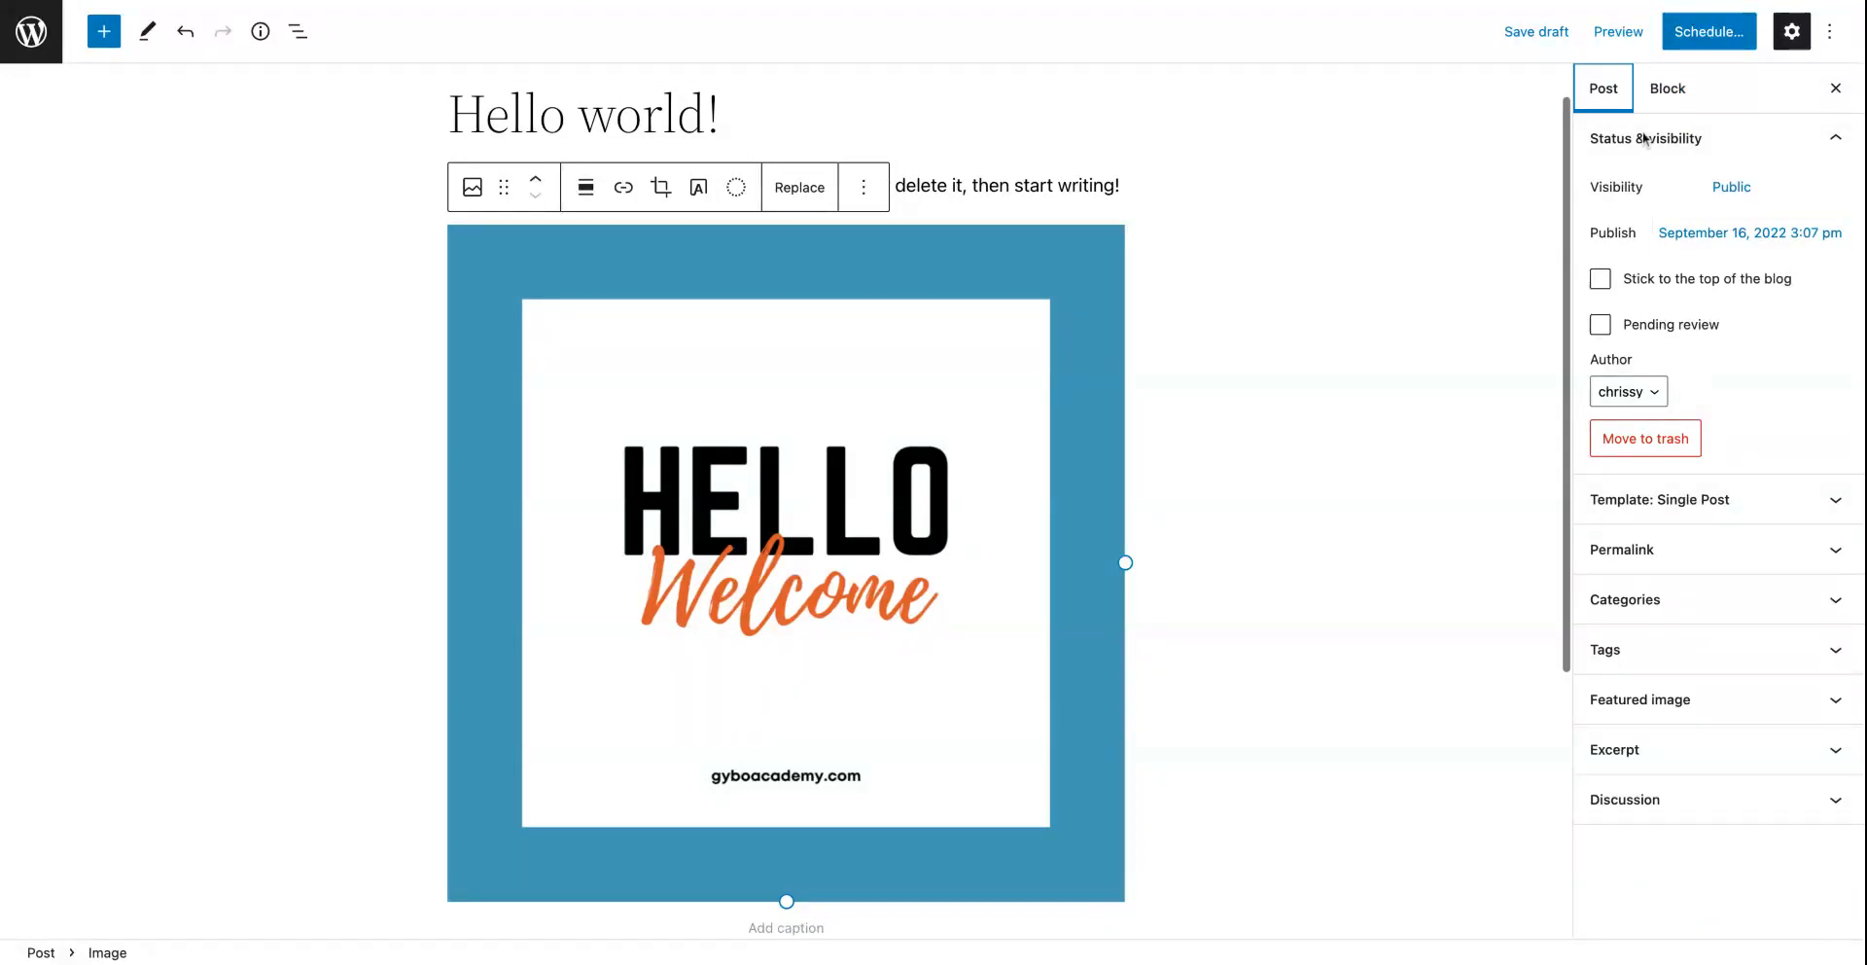
left_click(1792, 35)
left_click(1792, 35)
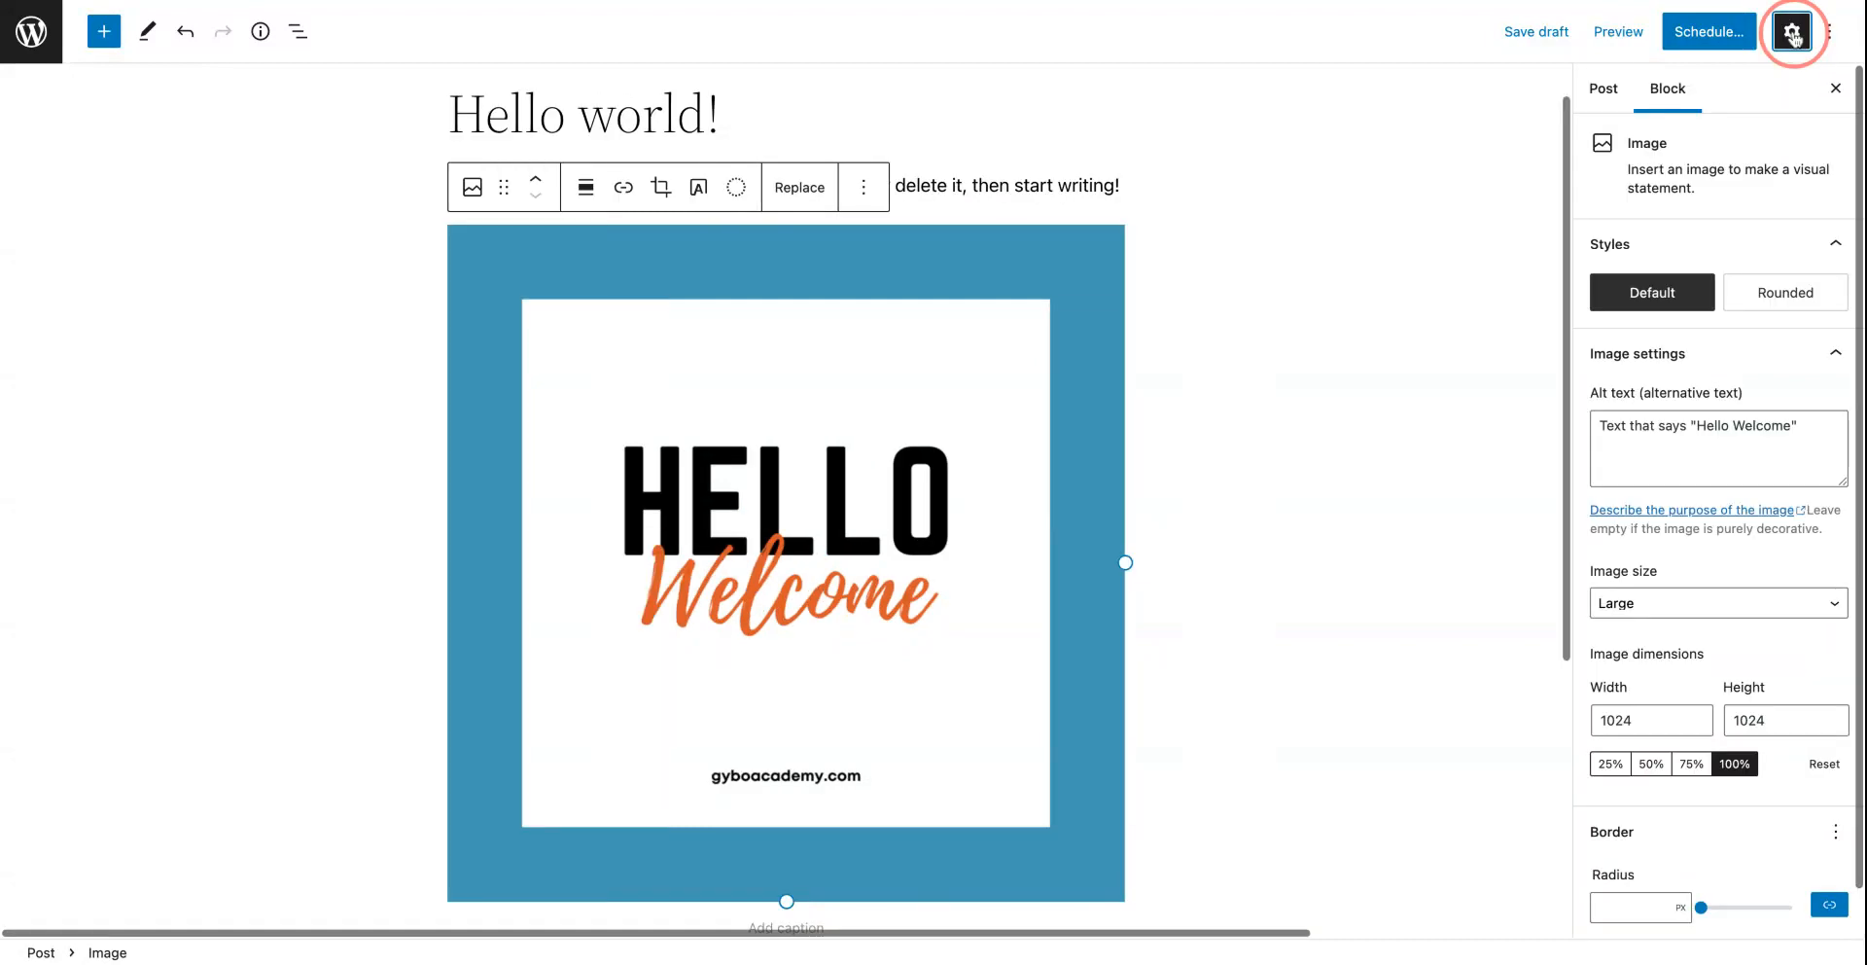
left_click(1792, 35)
left_click(1793, 32)
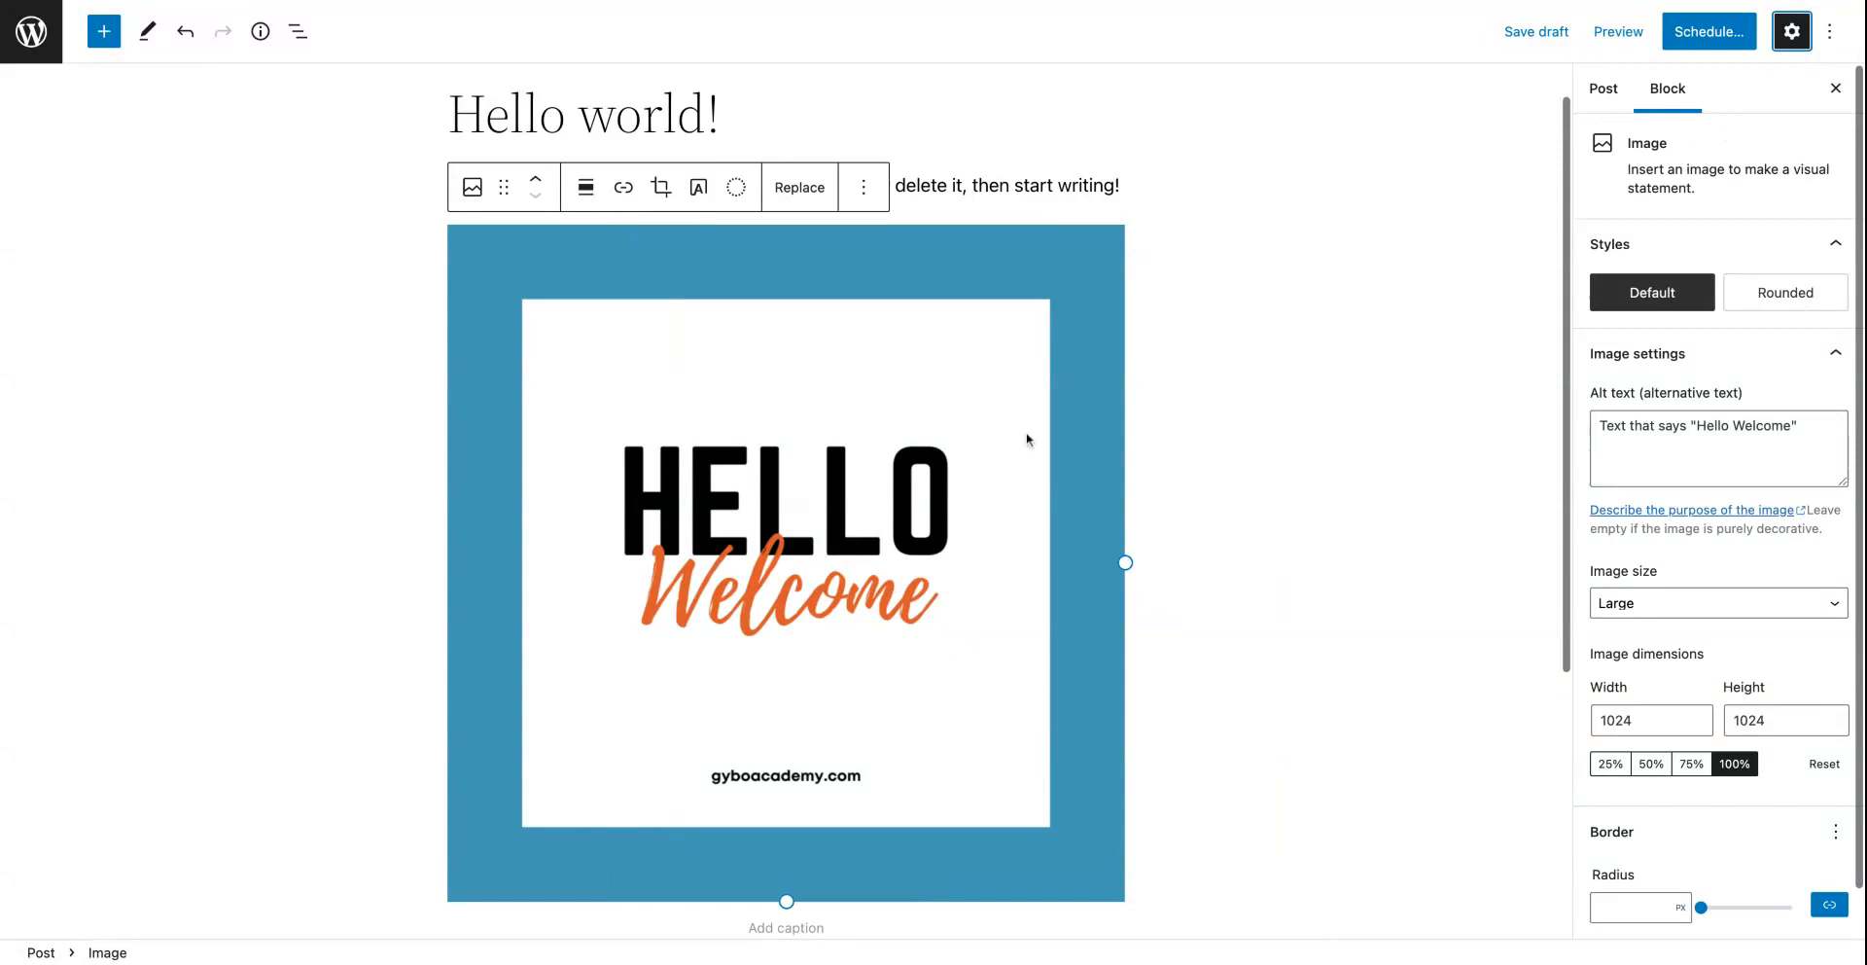
left_click(878, 271)
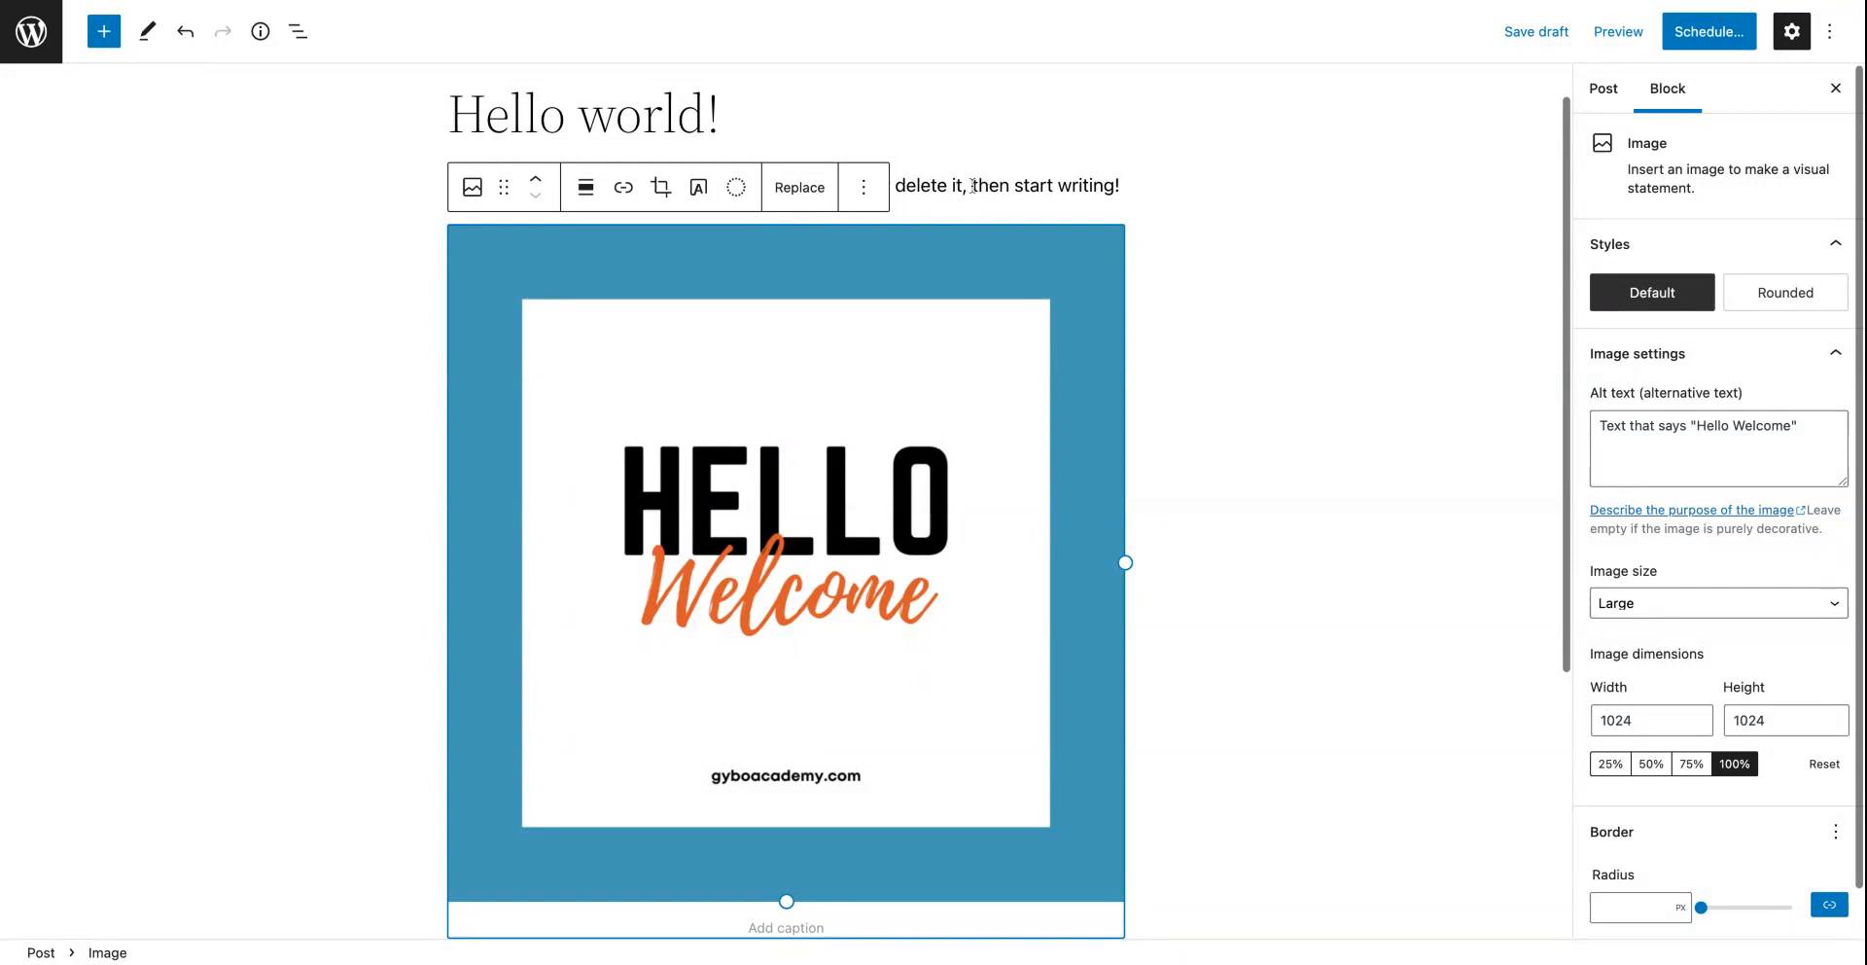
left_click(988, 184)
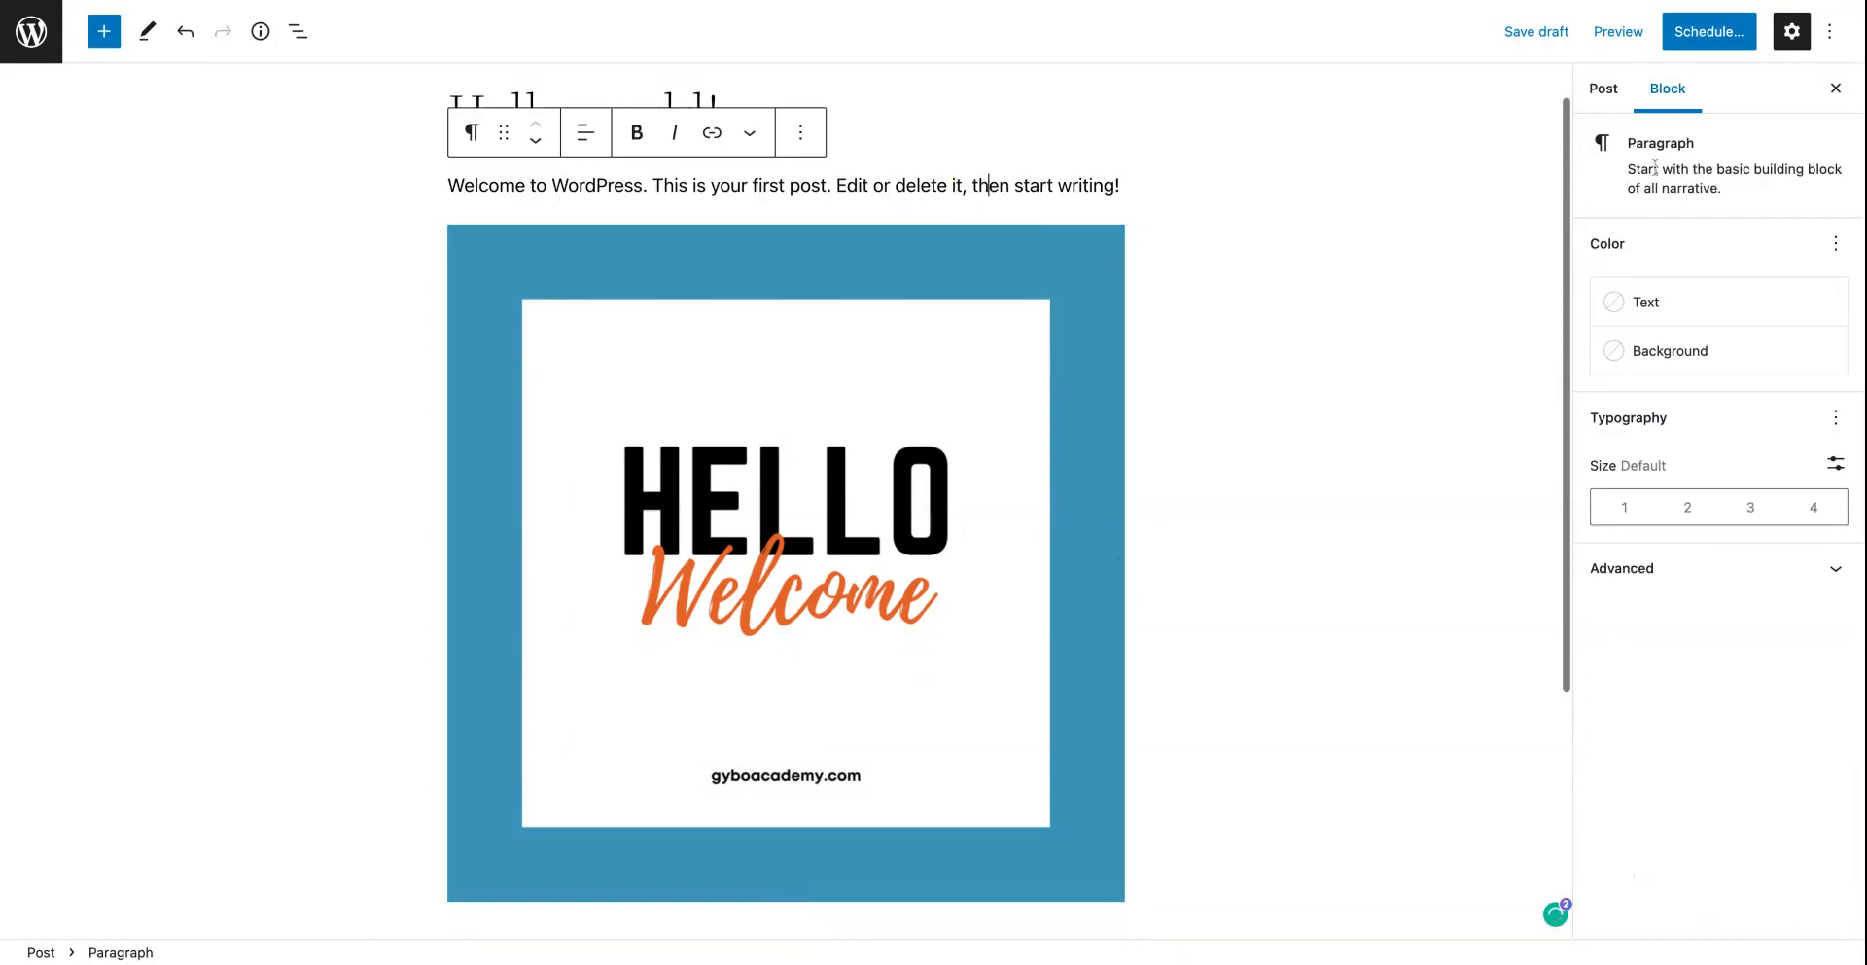
Step: Insert a Heading block below the "Hello Welcome" image
scroll(1179, 664, "down", 5)
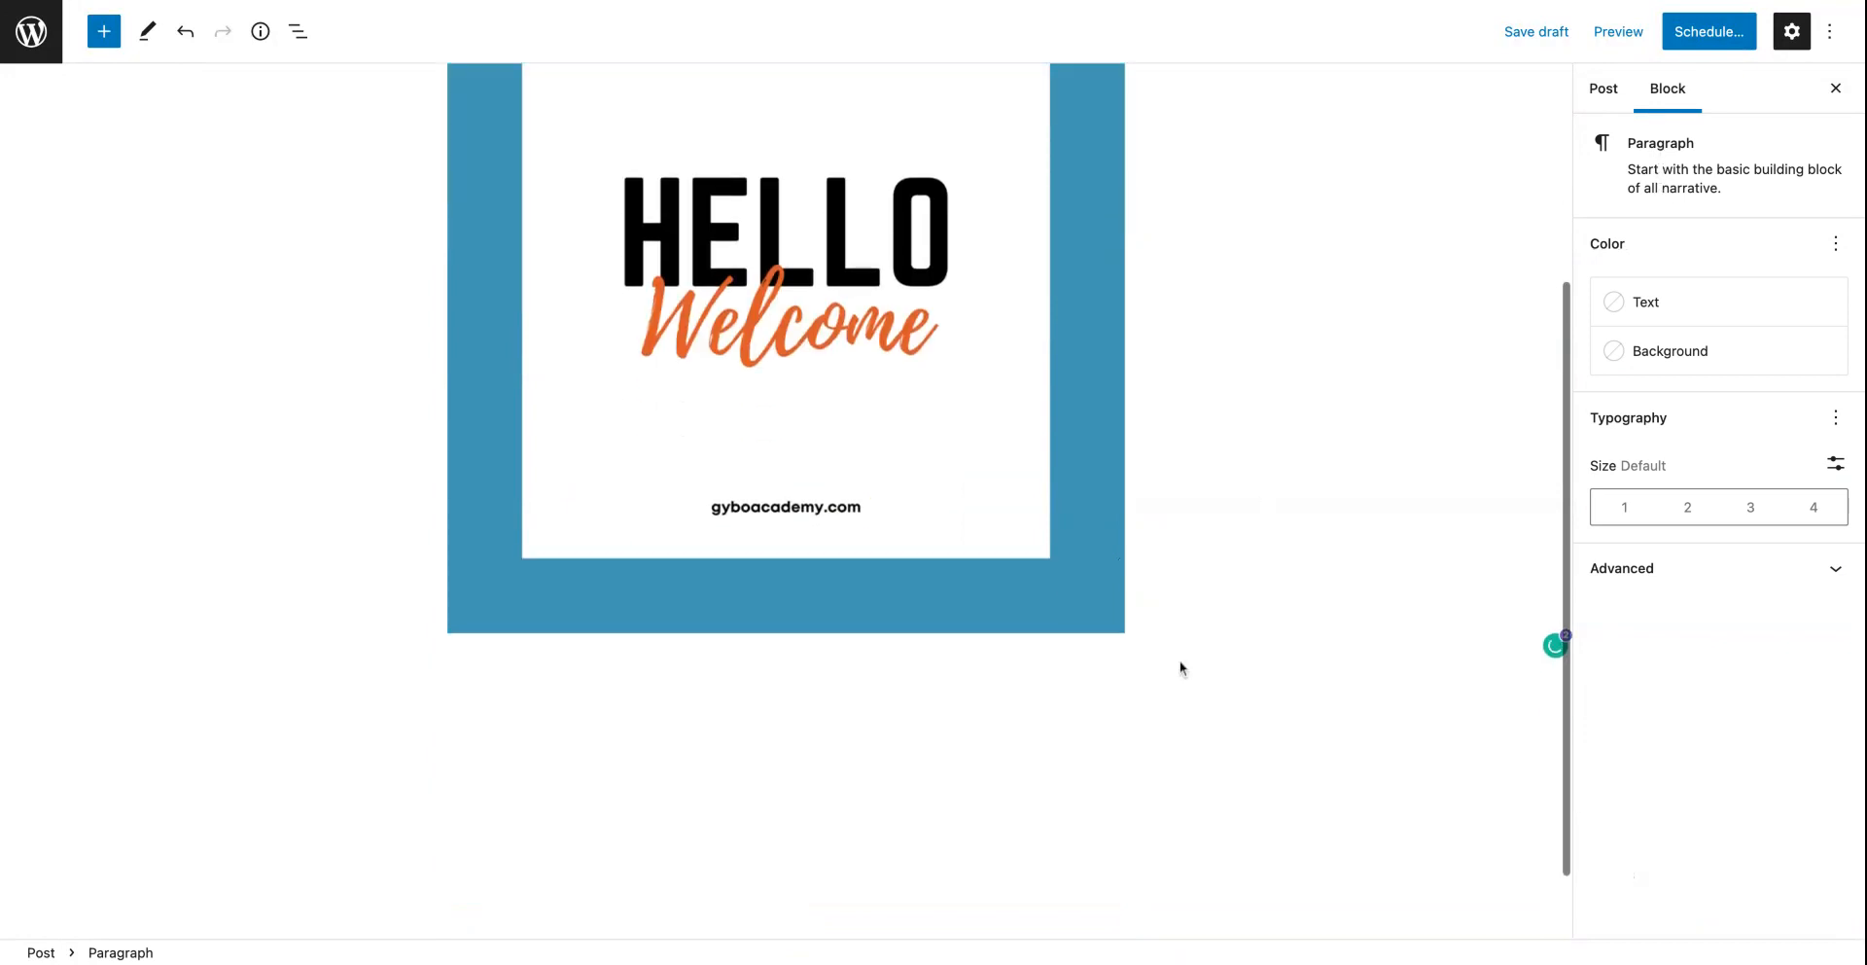
left_click(1041, 716)
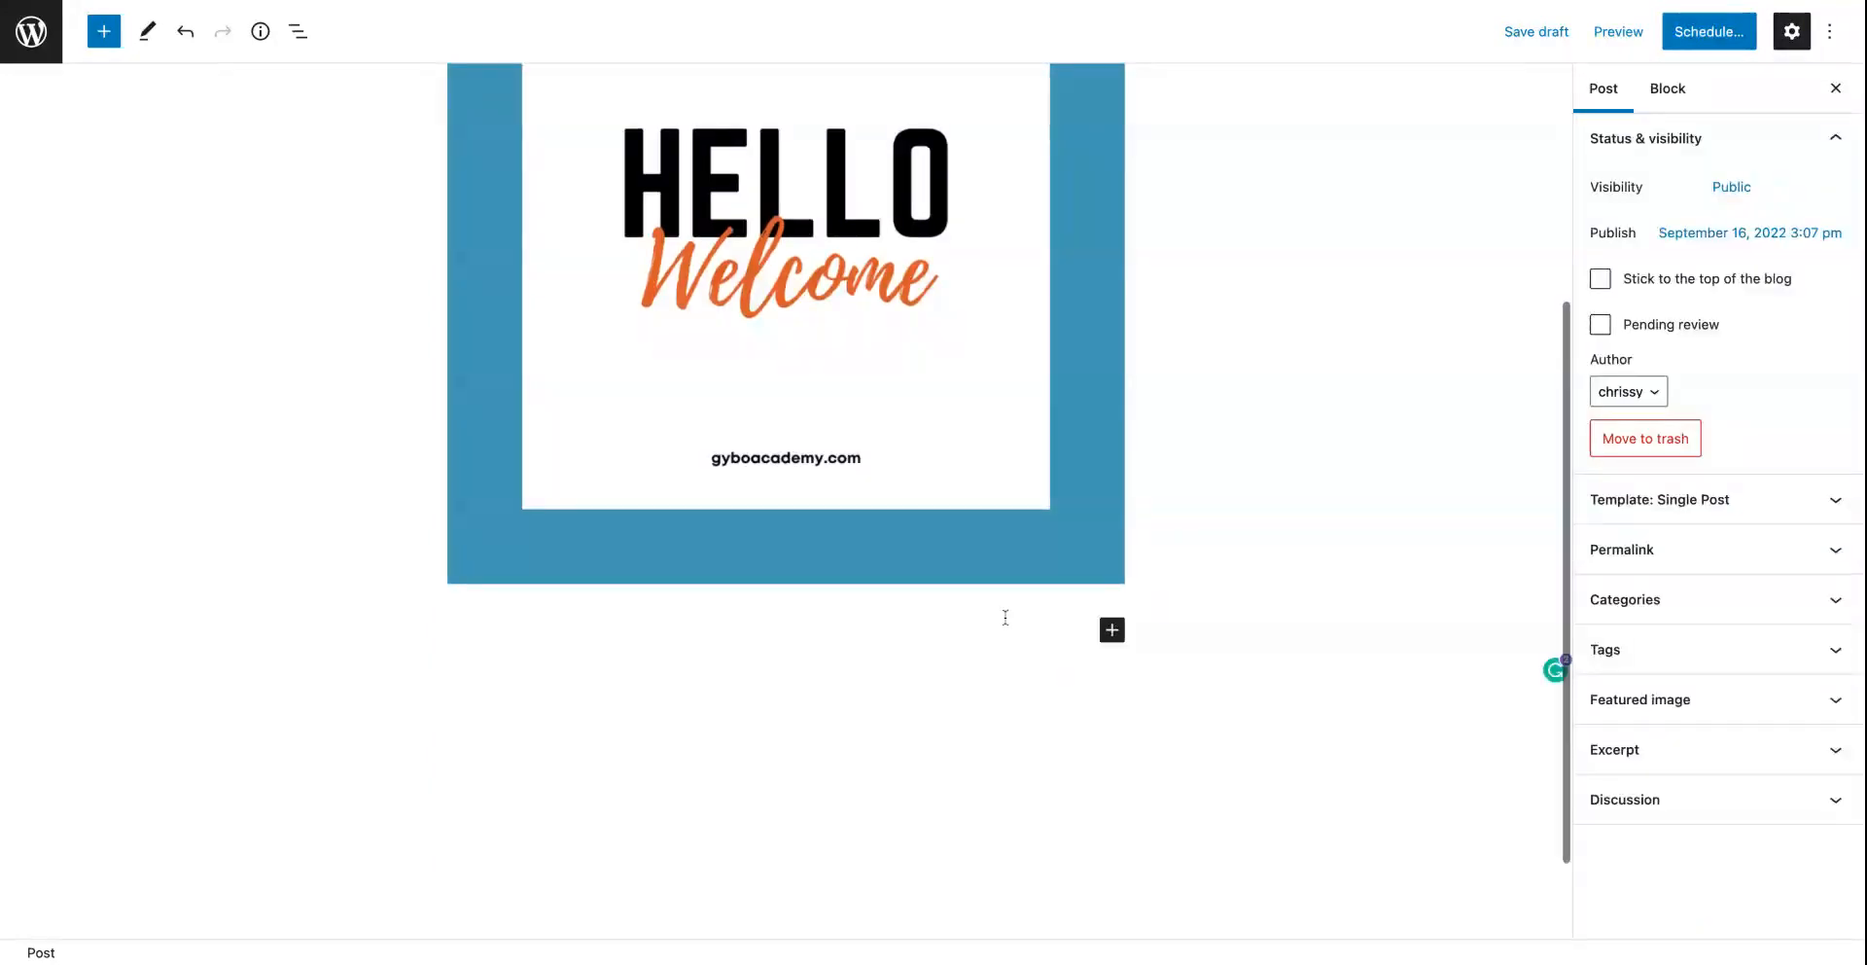
left_click(1110, 630)
left_click(1389, 782)
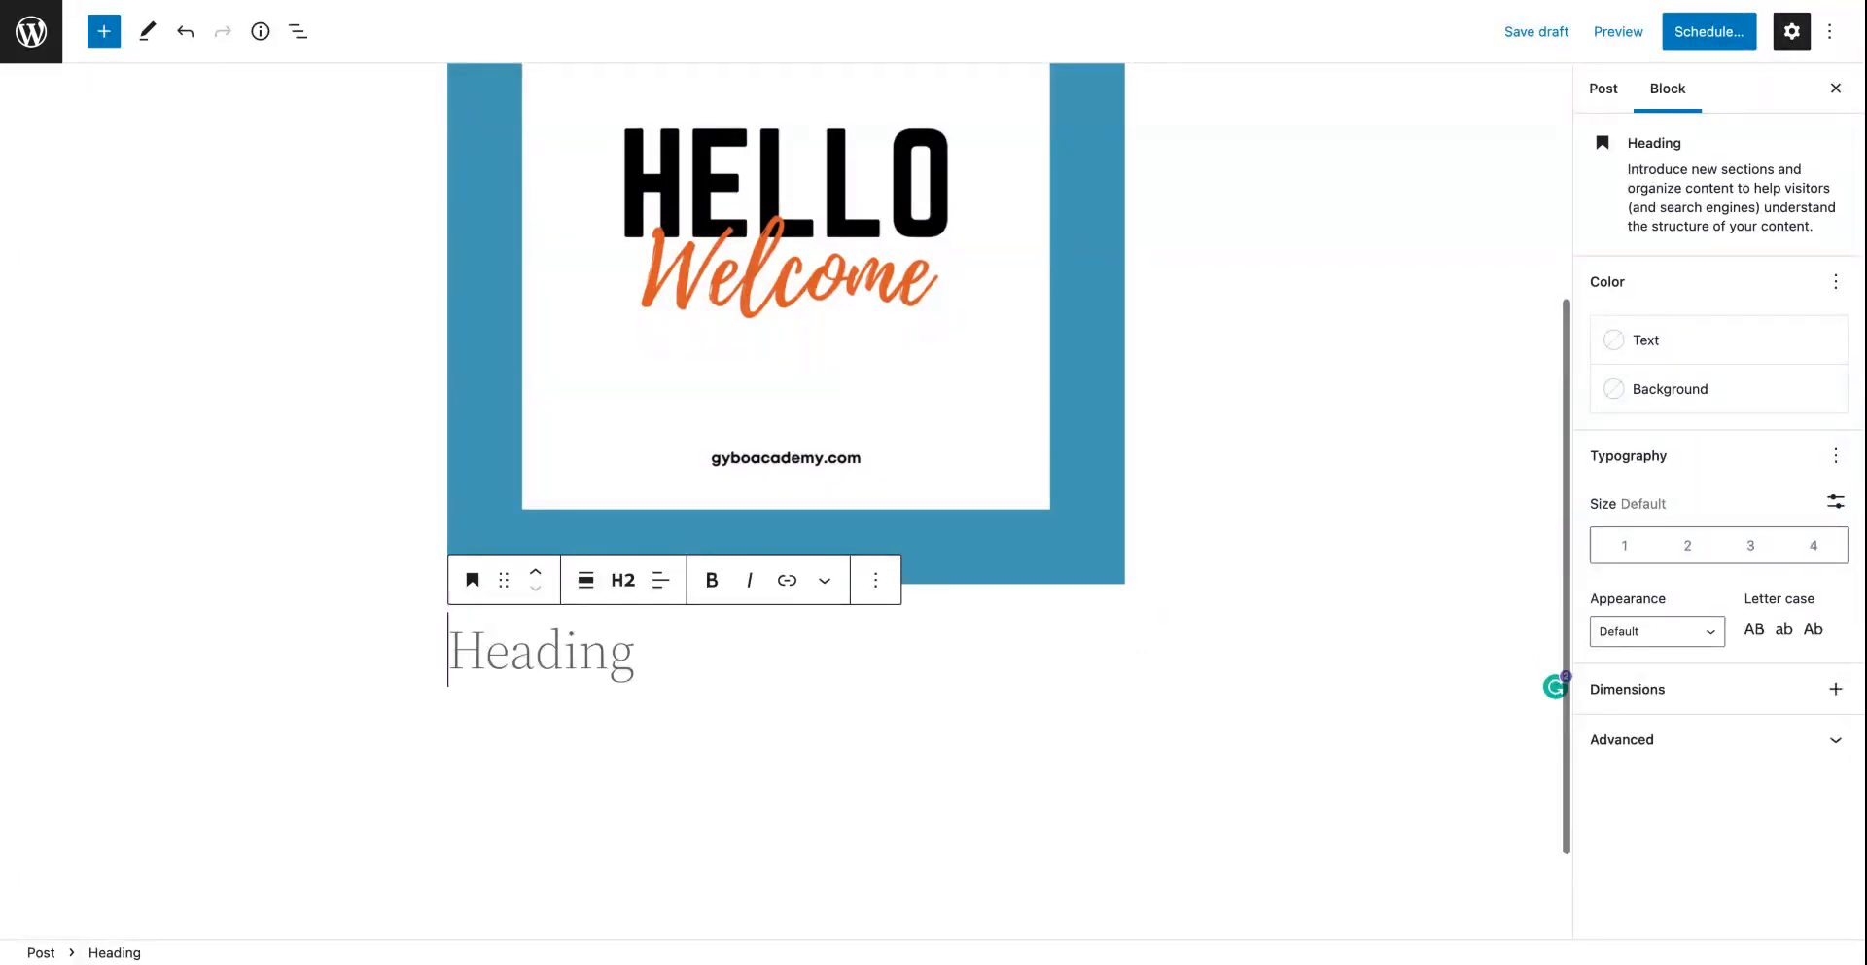
Step: Examine the image's block settings, including its style, size, dimensions and border options
left_click(1017, 286)
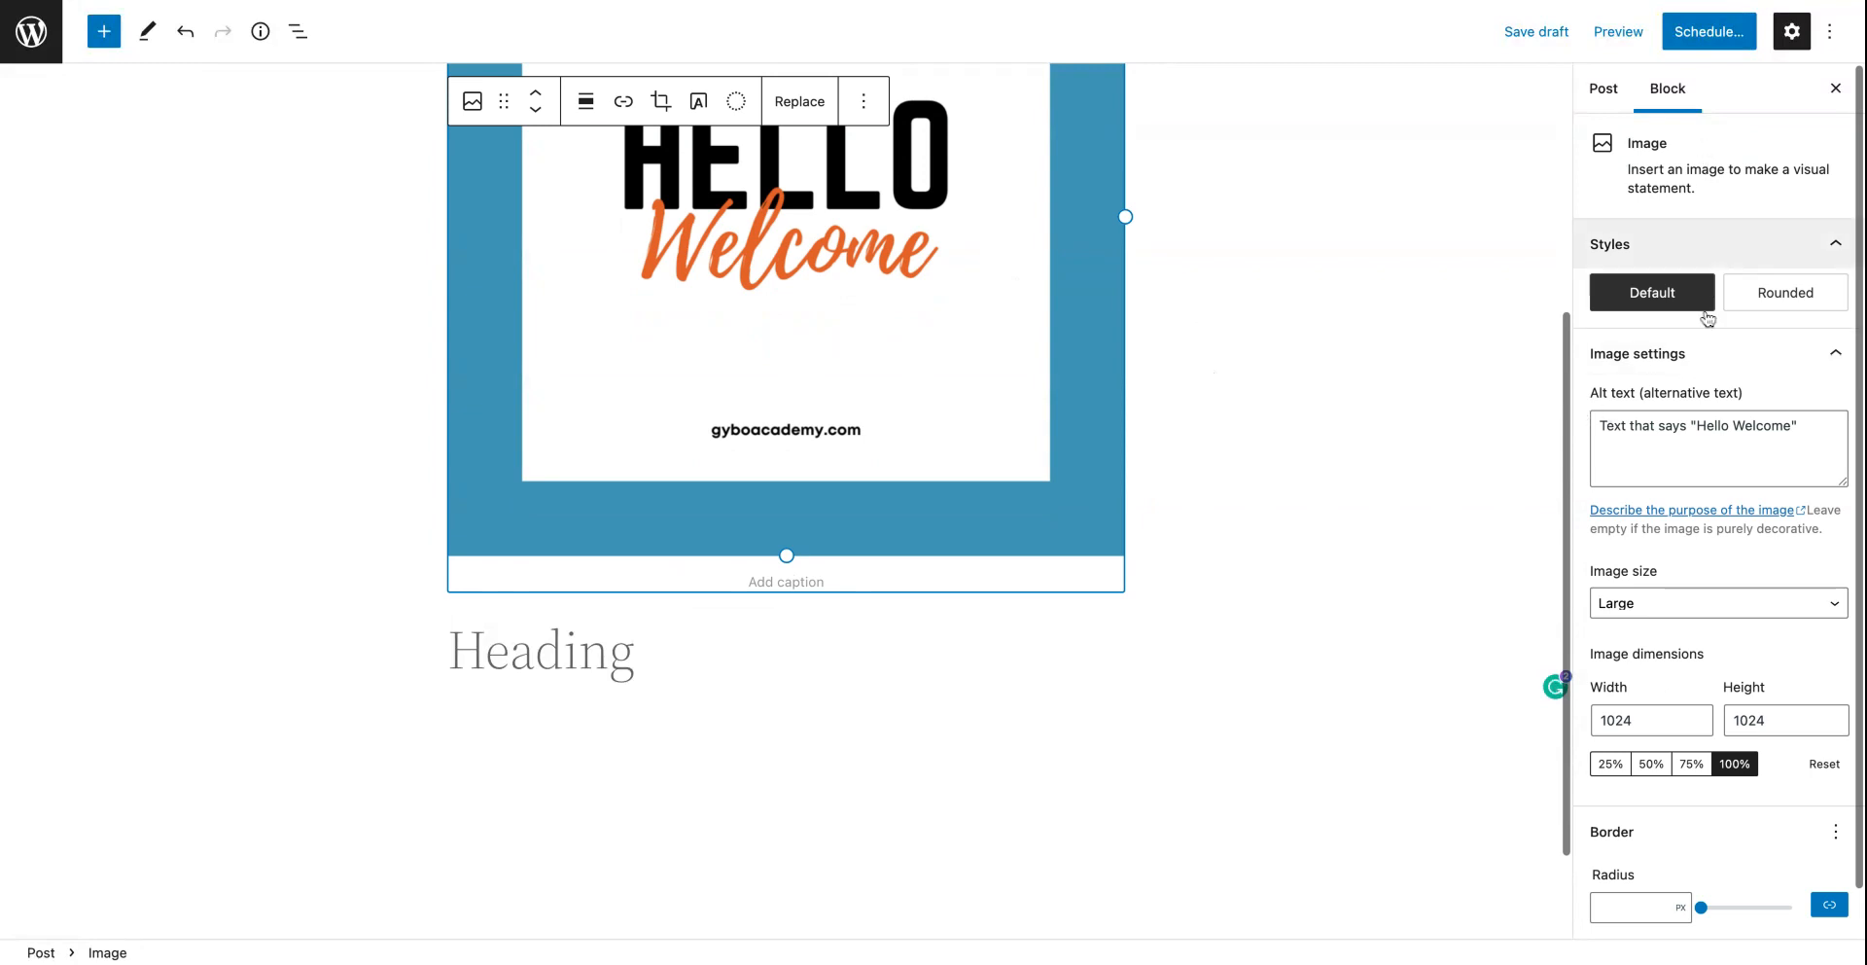
scroll(1701, 387, "down", 1)
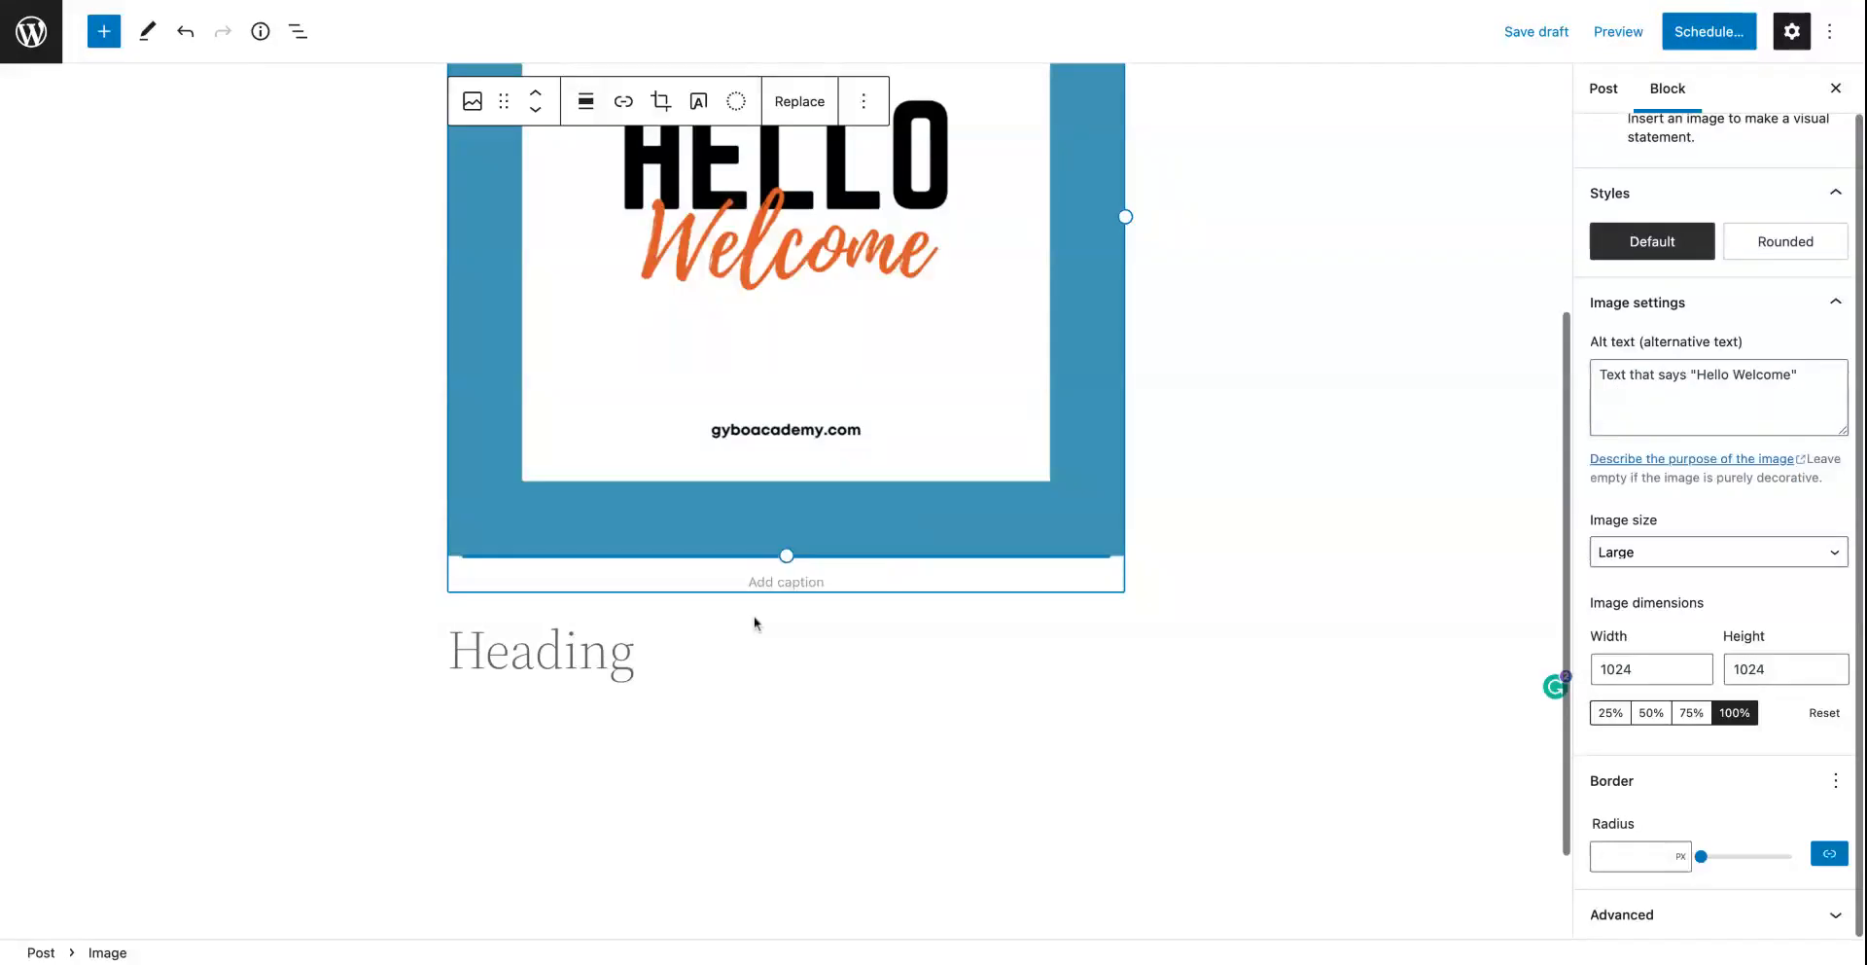
scroll(747, 540, "up", 2)
scroll(746, 540, "down", 2)
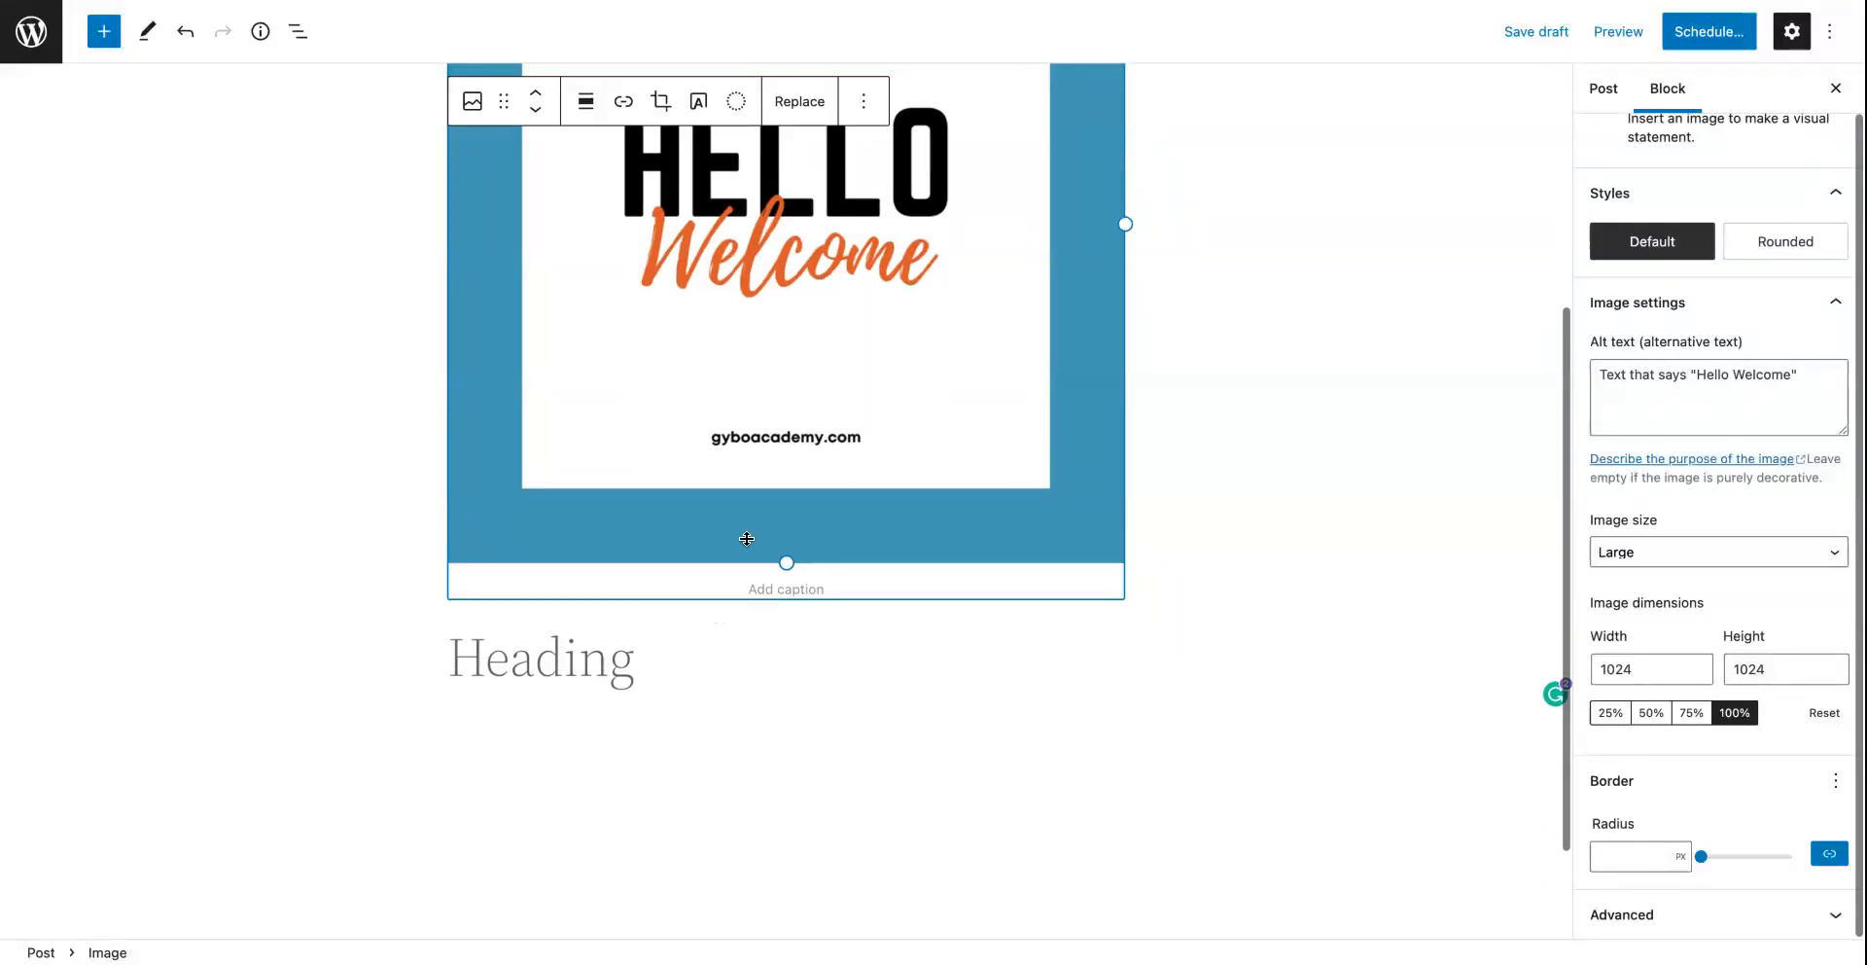
Step: Add an empty paragraph block below the blank heading
scroll(747, 539, "down", 1)
left_click(633, 573)
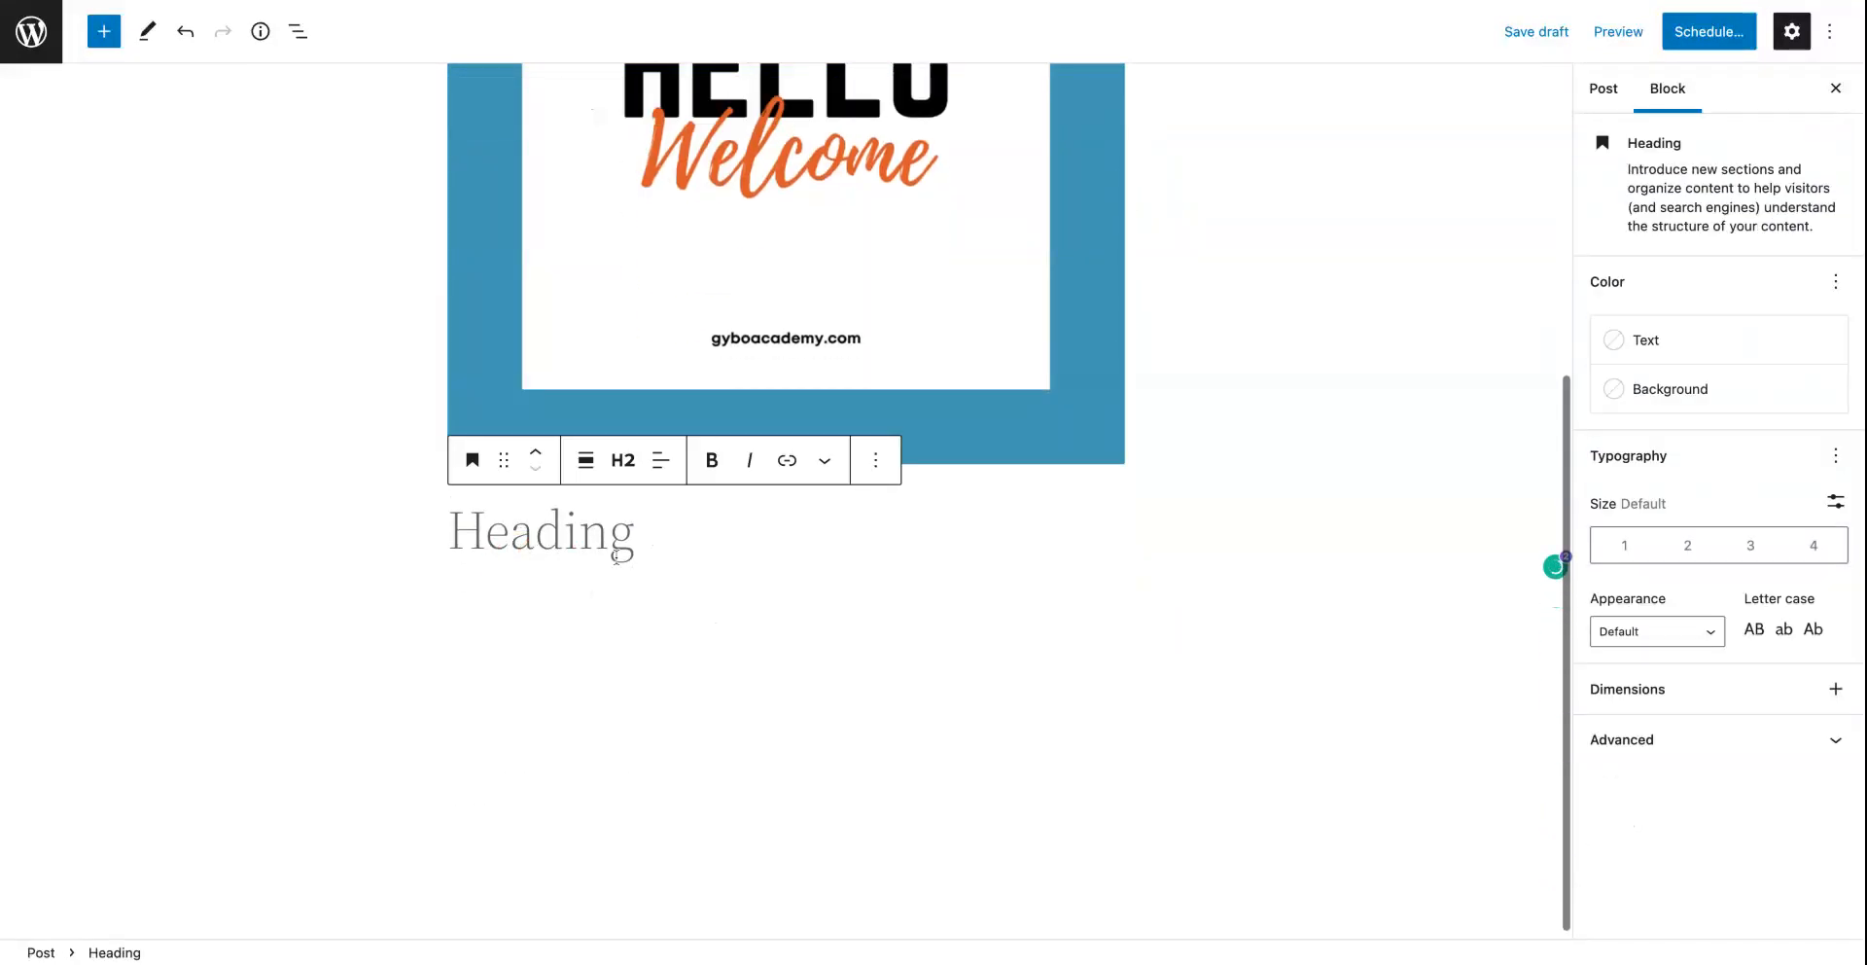
key("Return")
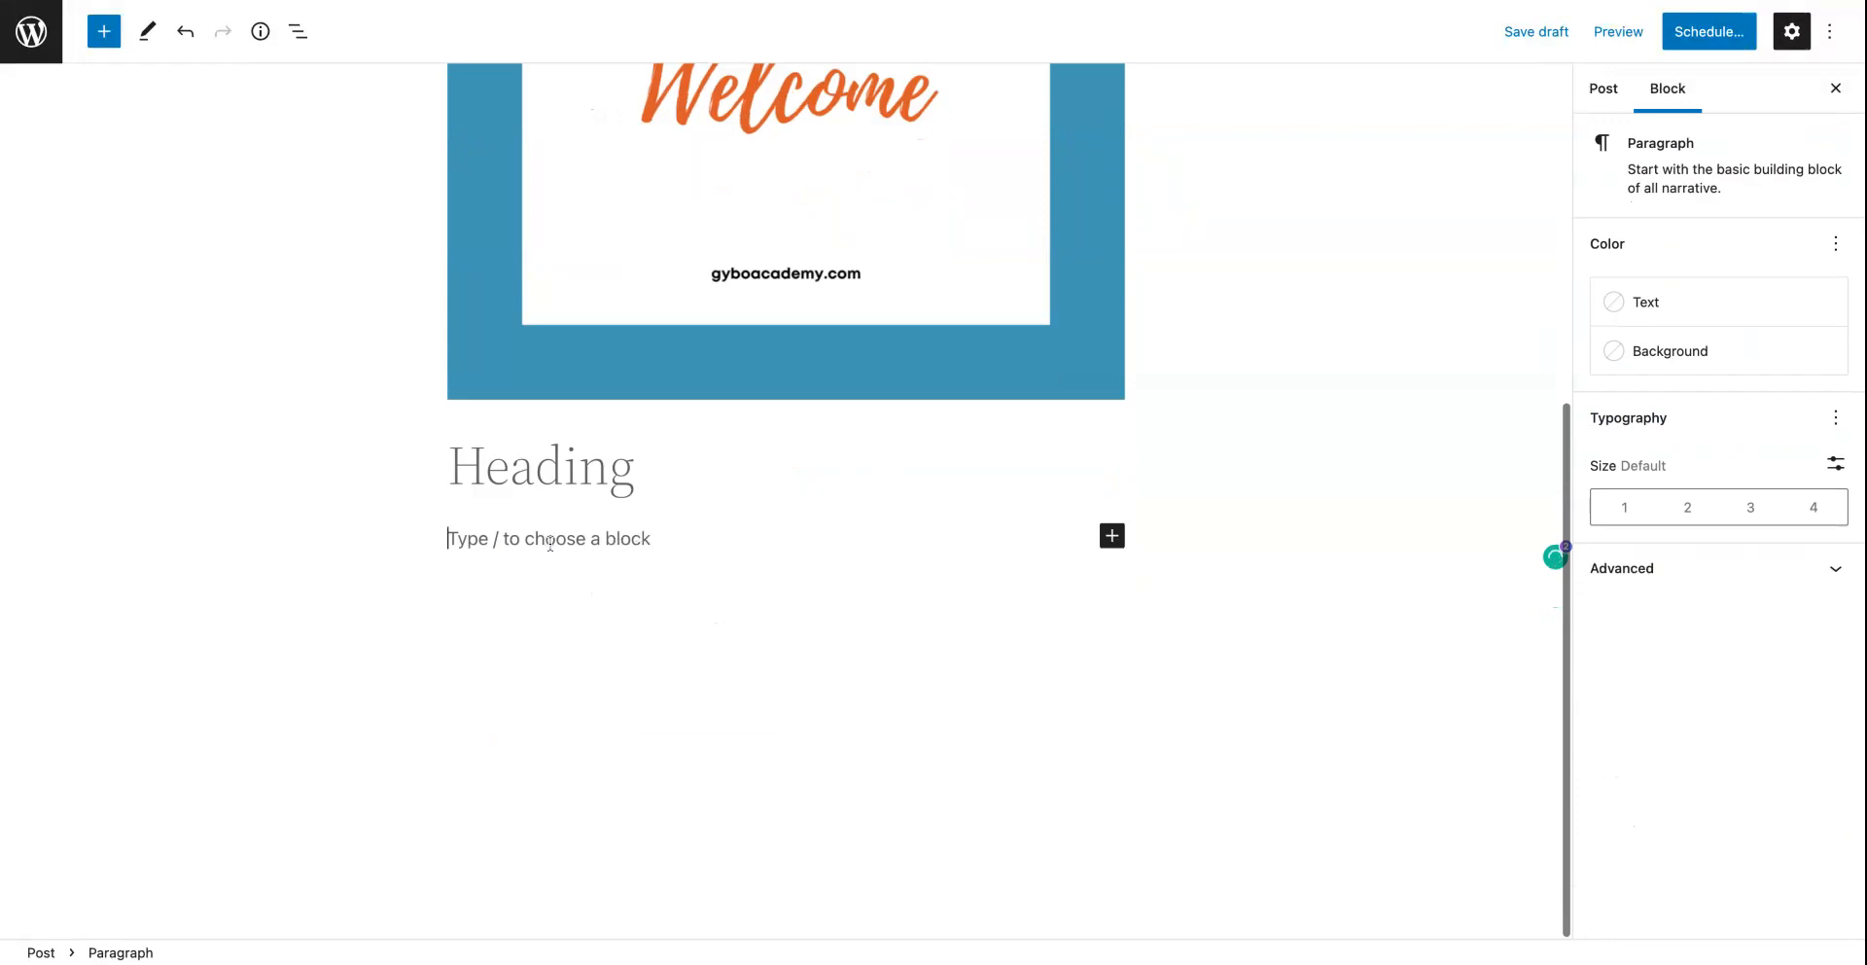
Step: Browse the full block library through its Text, Media, Design, Widgets and Theme categories, and return to the start of the post
left_click(1112, 538)
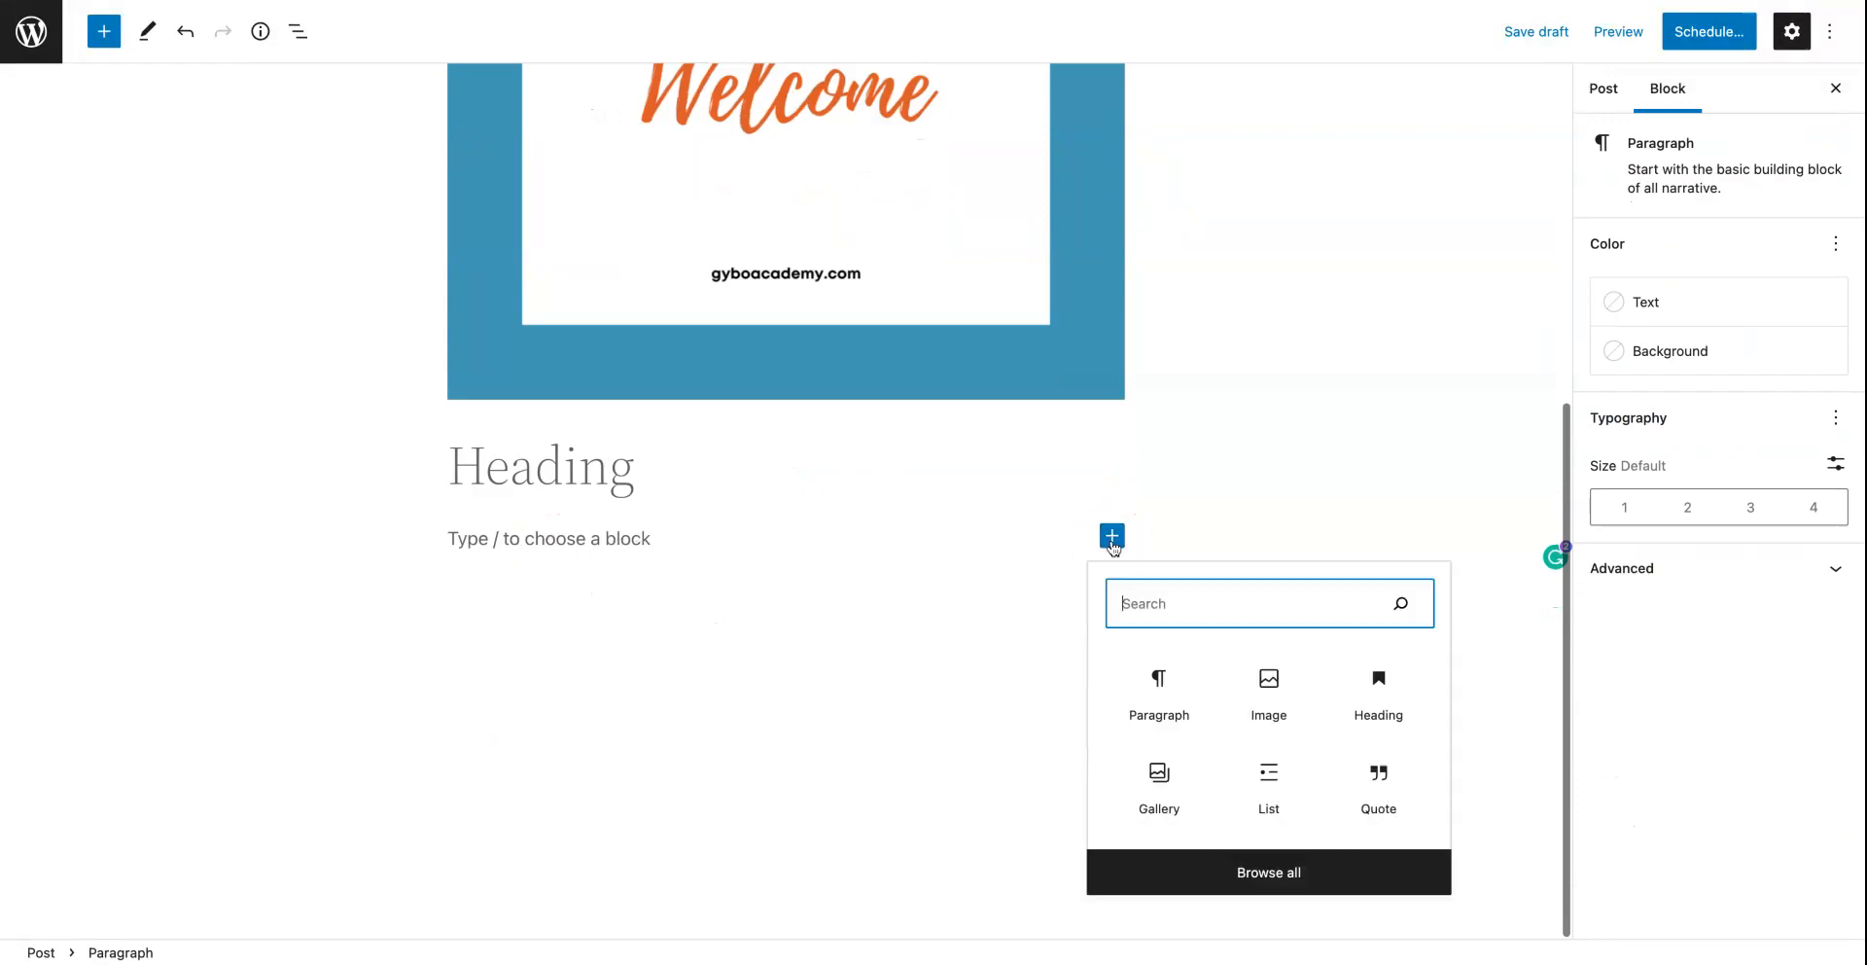
left_click(1258, 878)
mouse_move(314, 255)
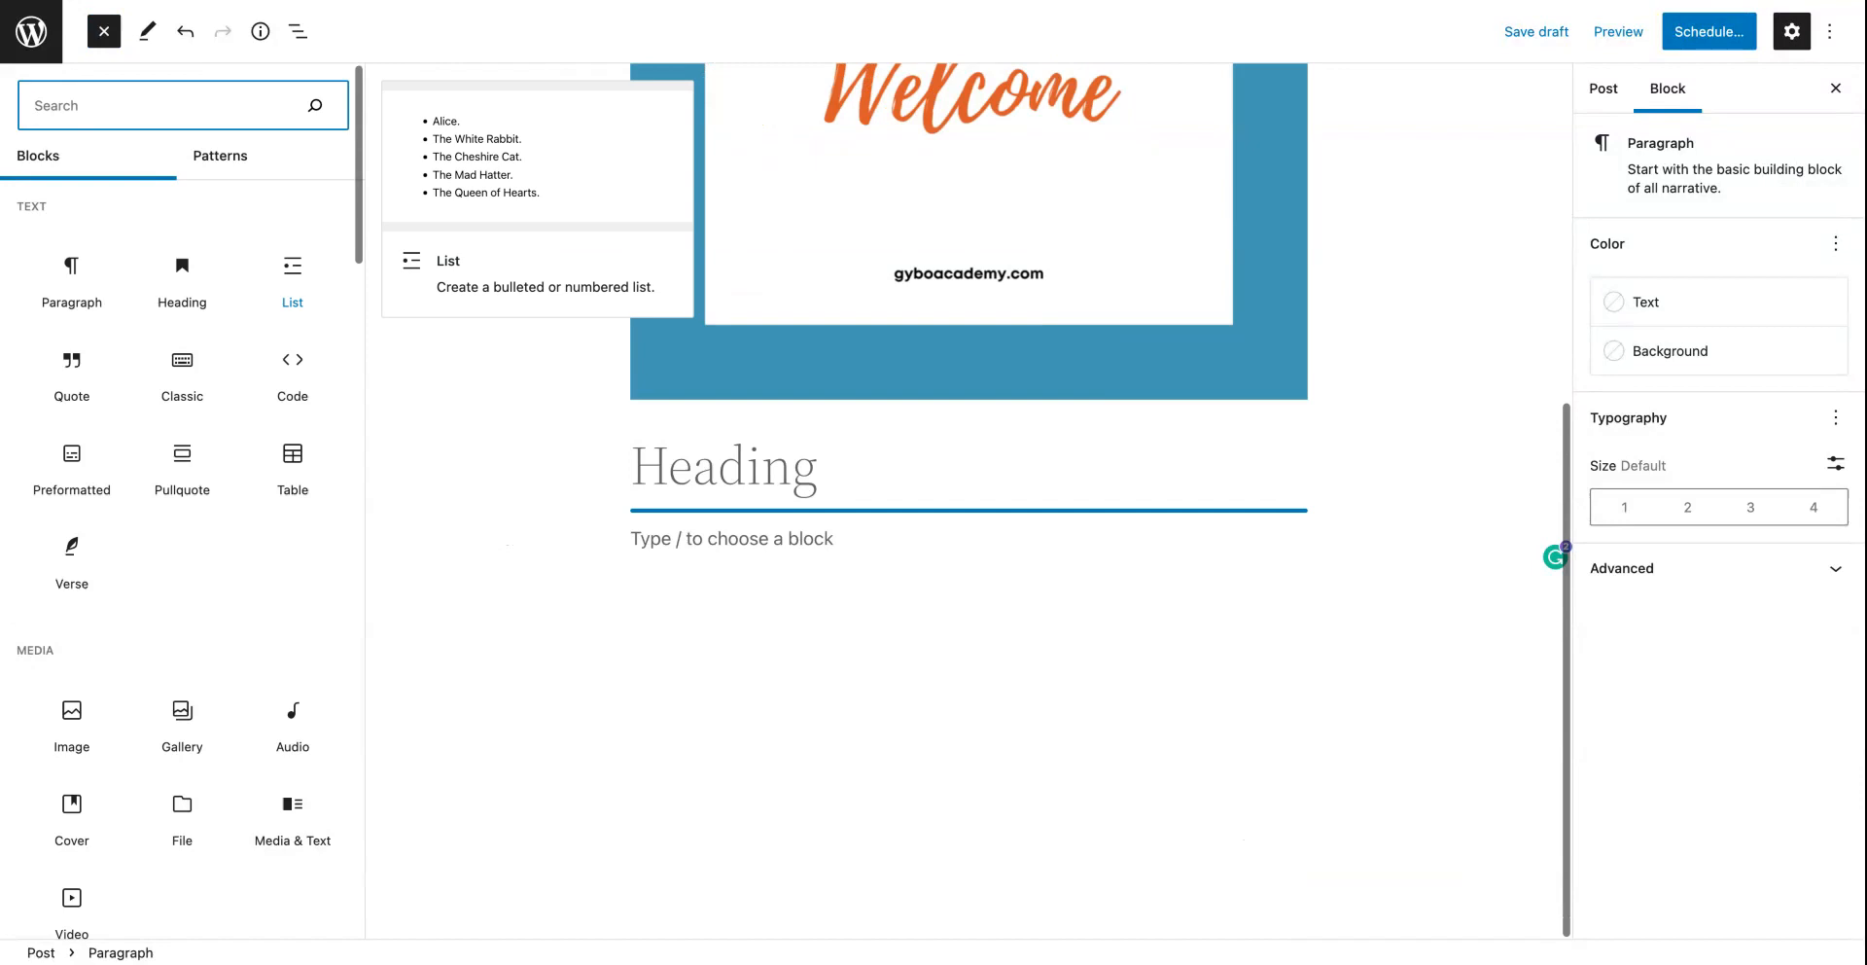
scroll(248, 296, "down", 5)
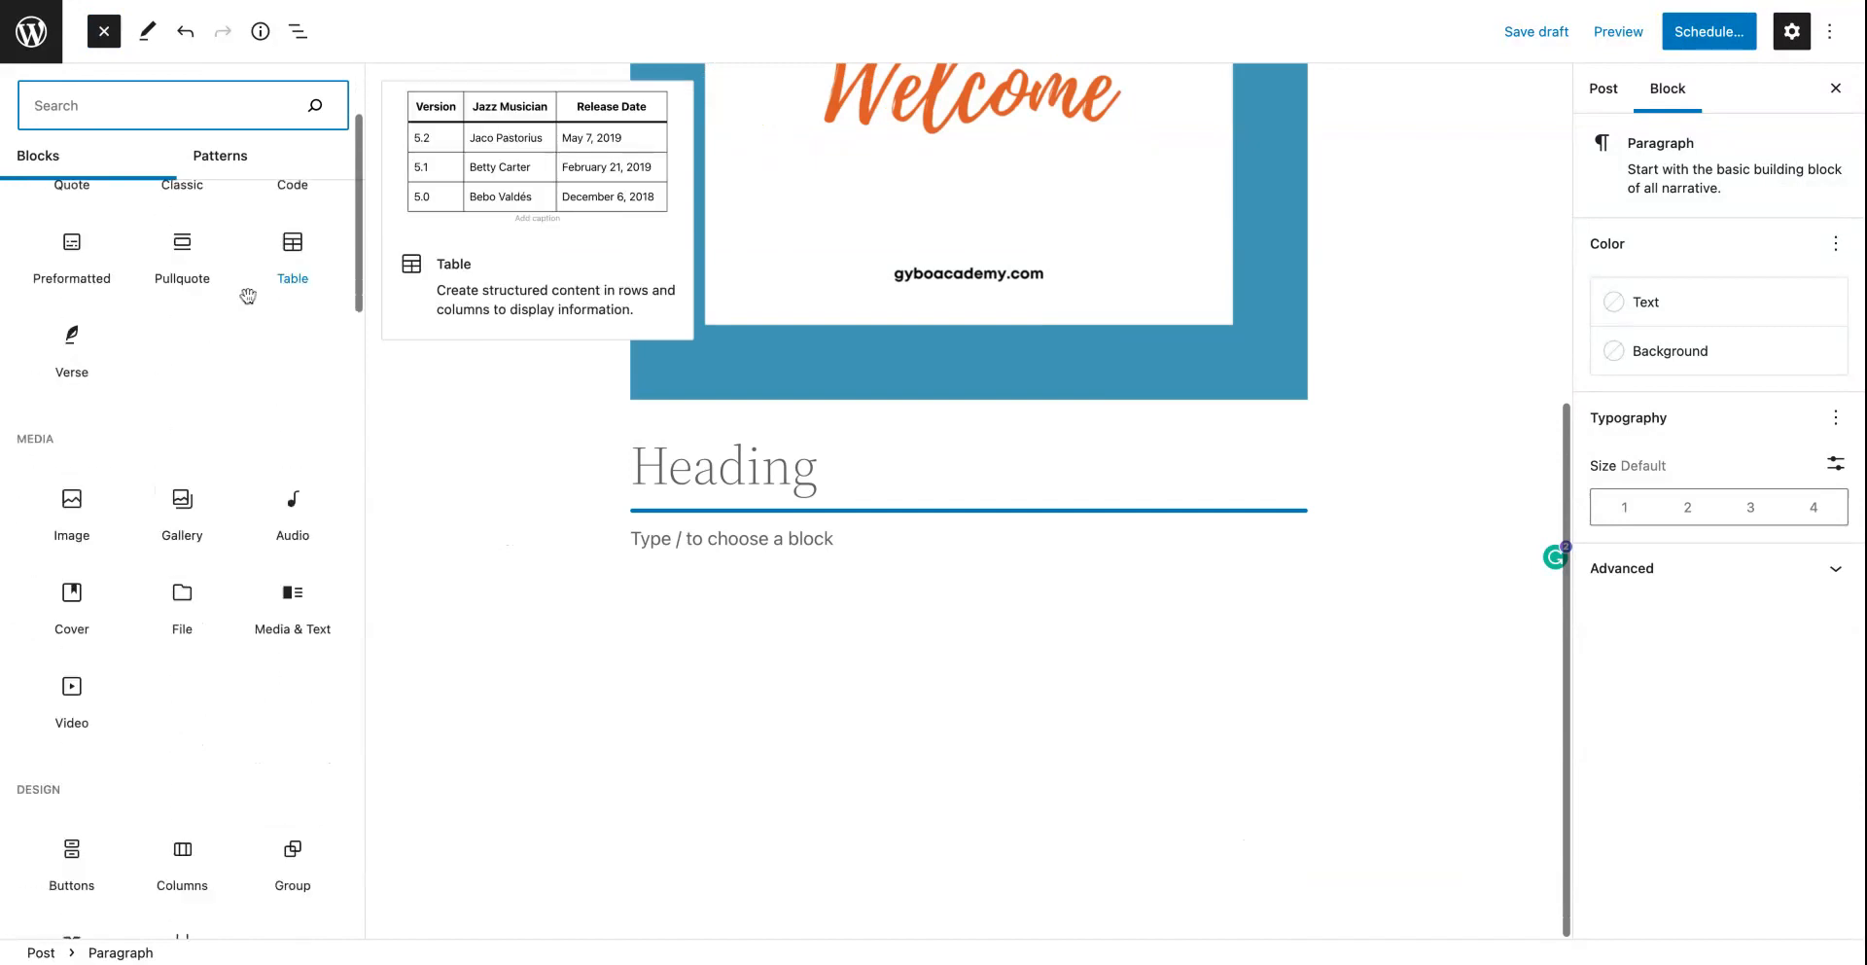
scroll(248, 296, "down", 9)
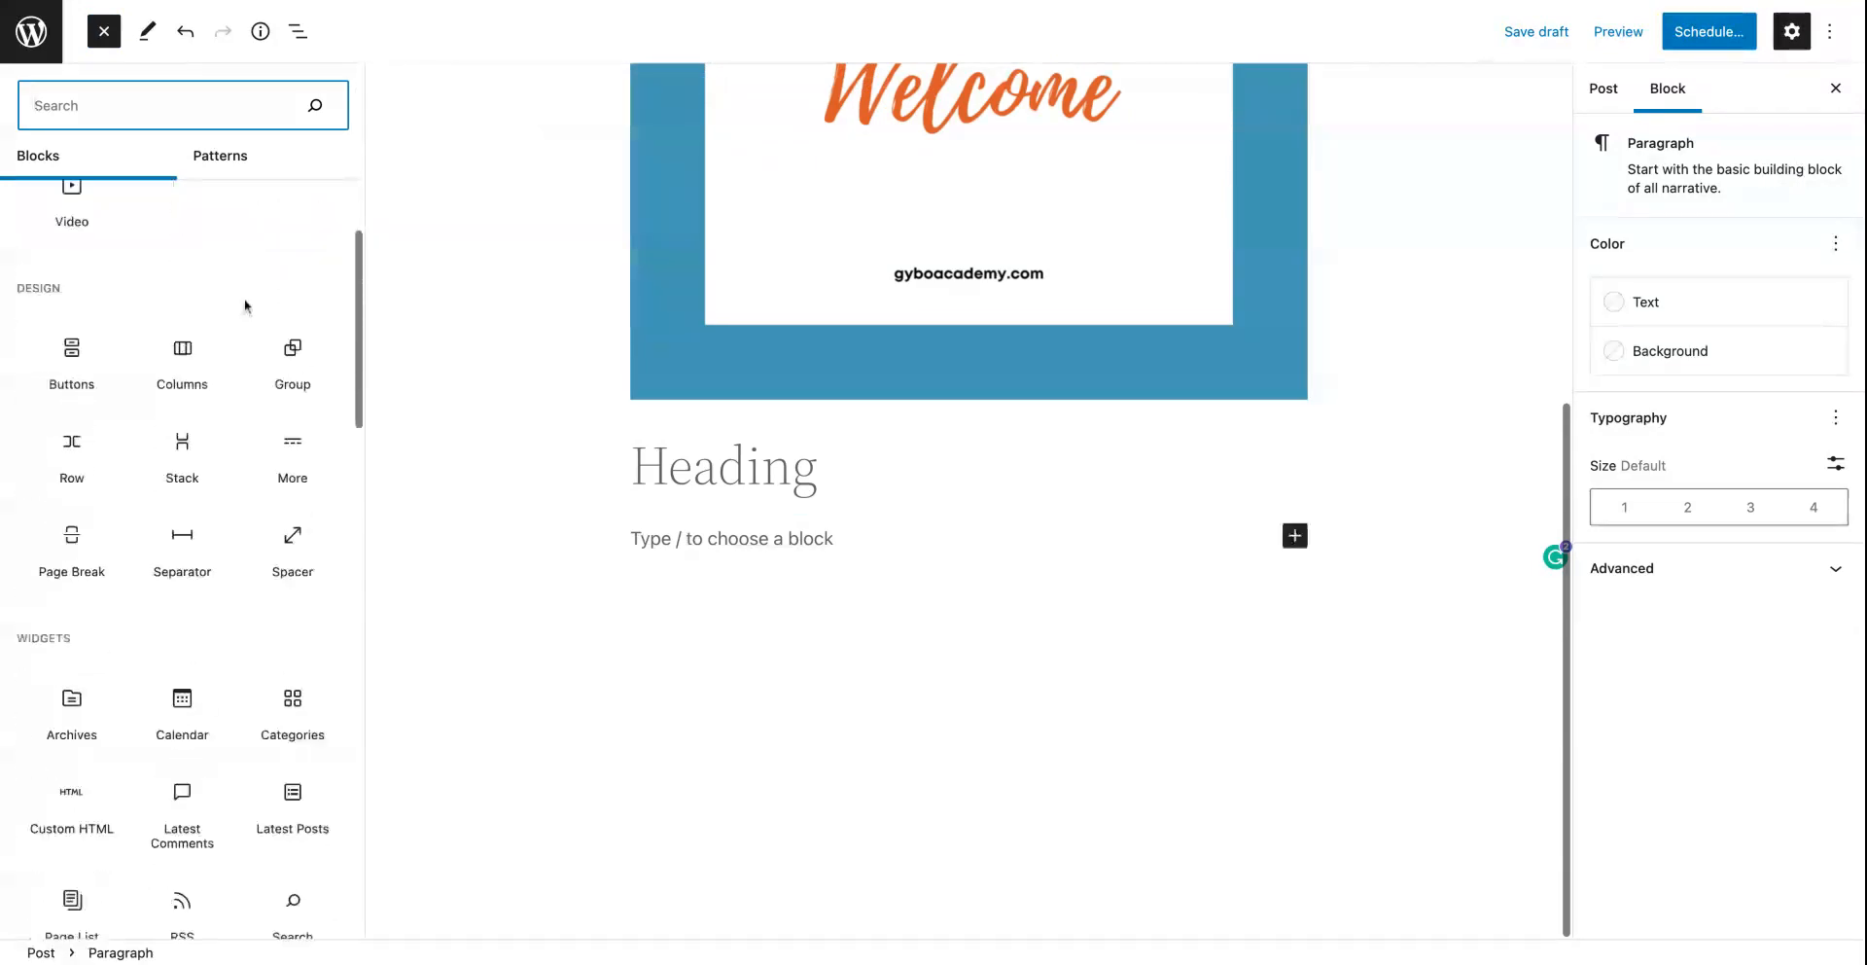
scroll(244, 306, "down", 7)
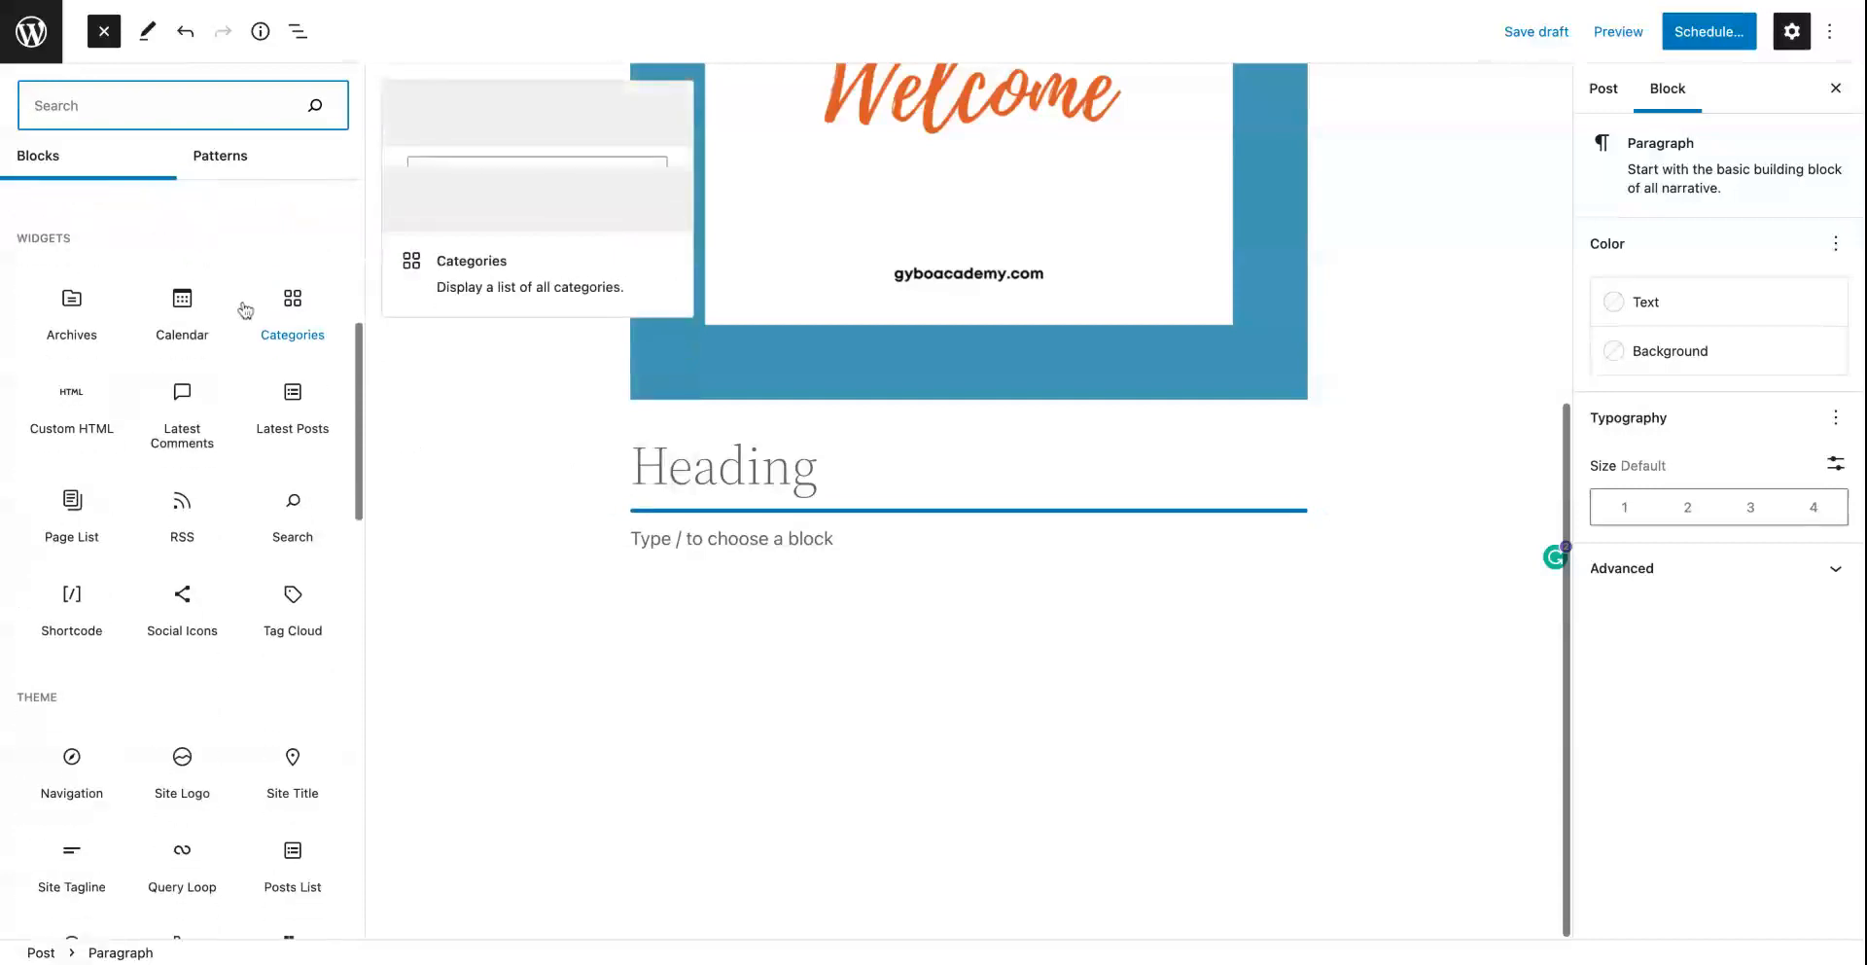
scroll(244, 309, "up", 20)
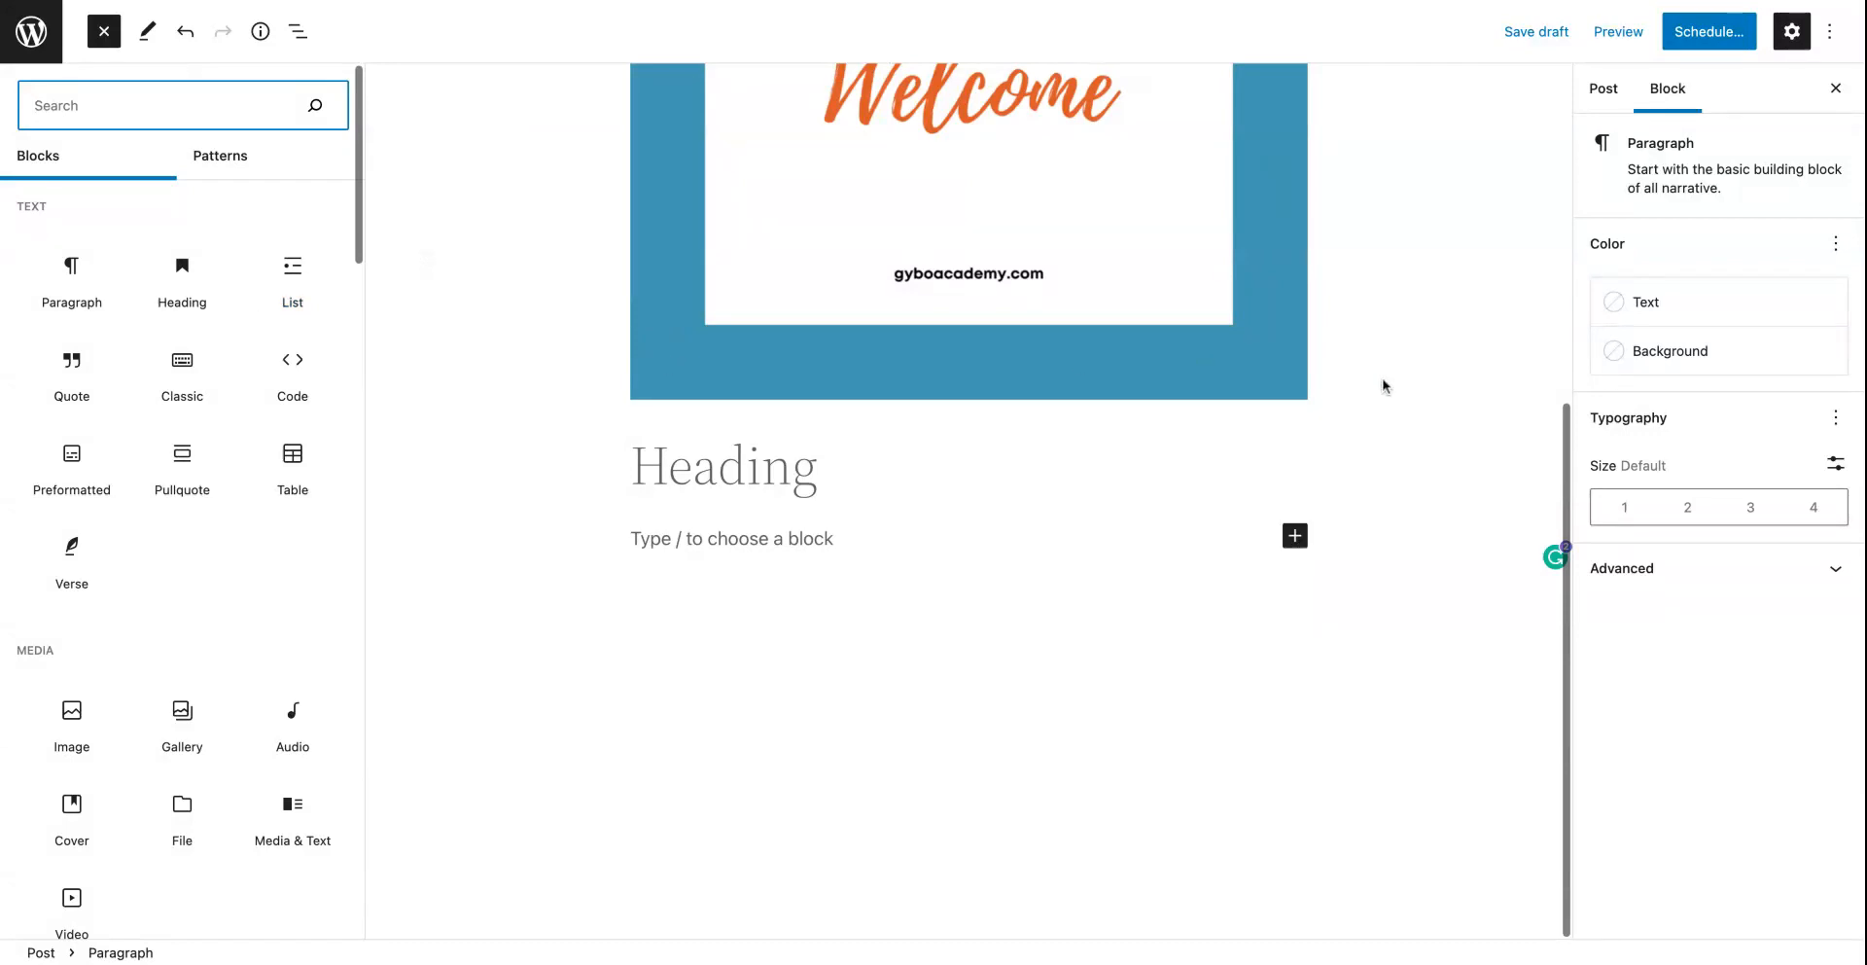
left_click(1384, 384)
scroll(1384, 384, "up", 5)
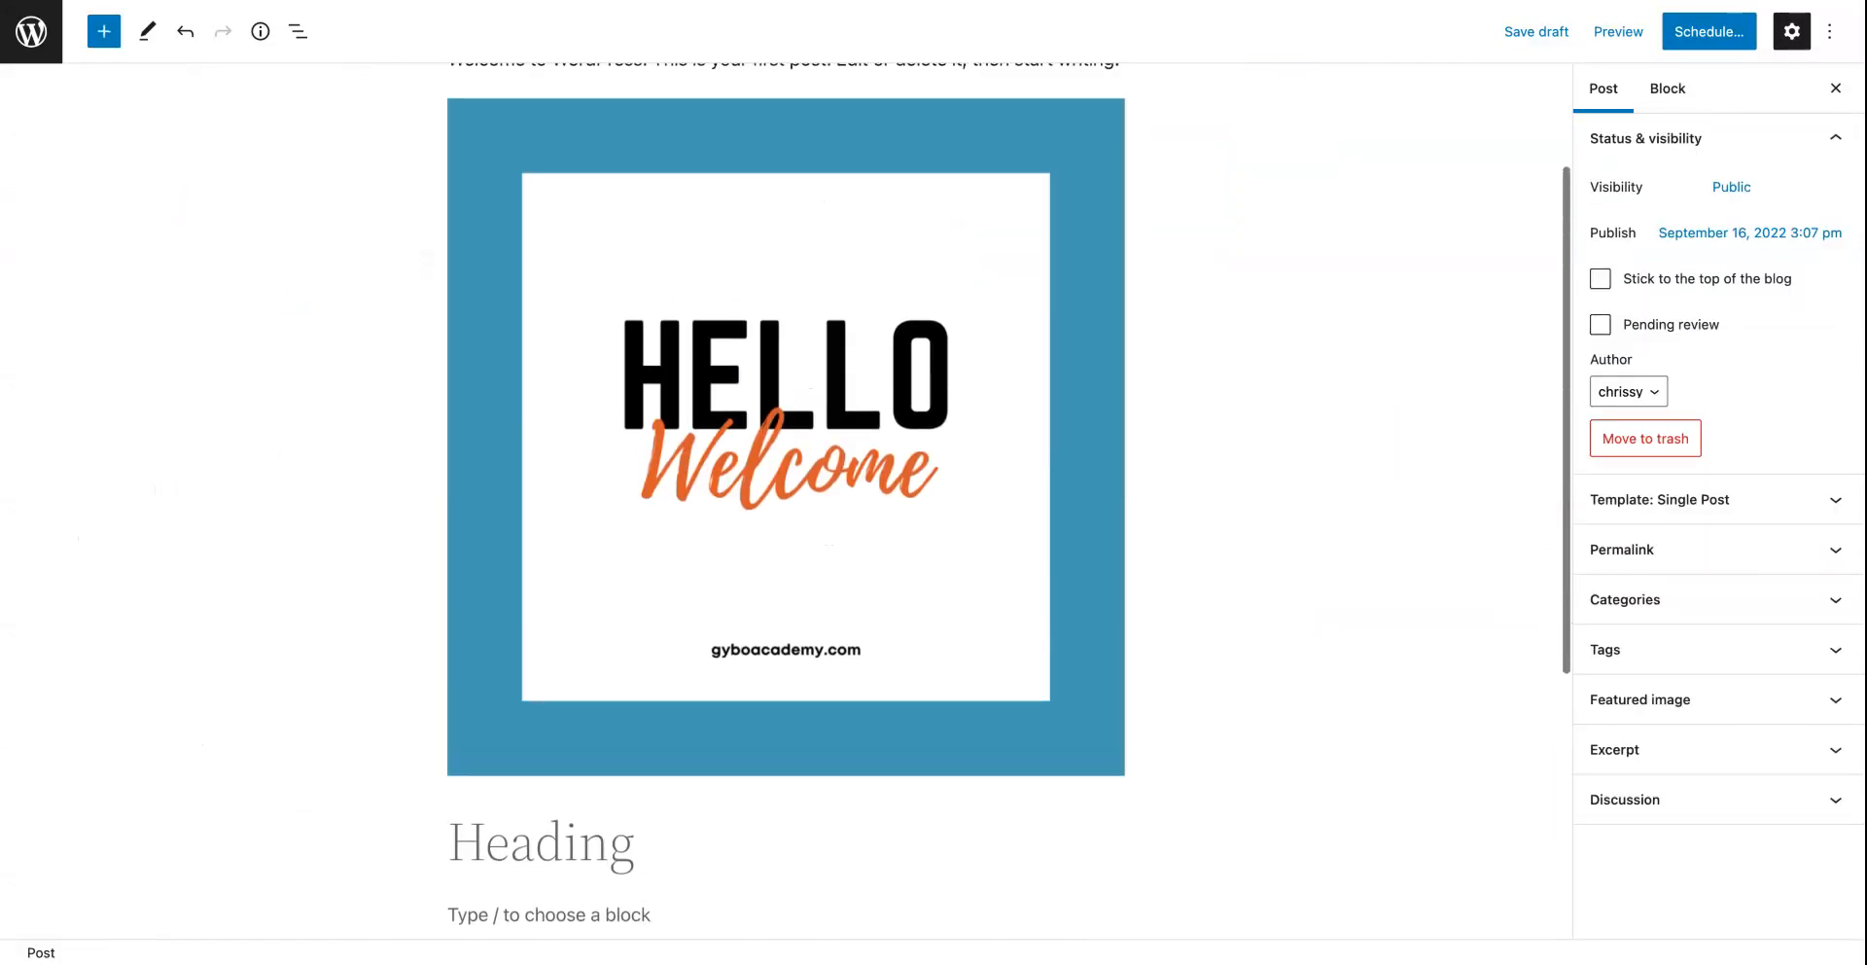
scroll(1404, 377, "up", 1)
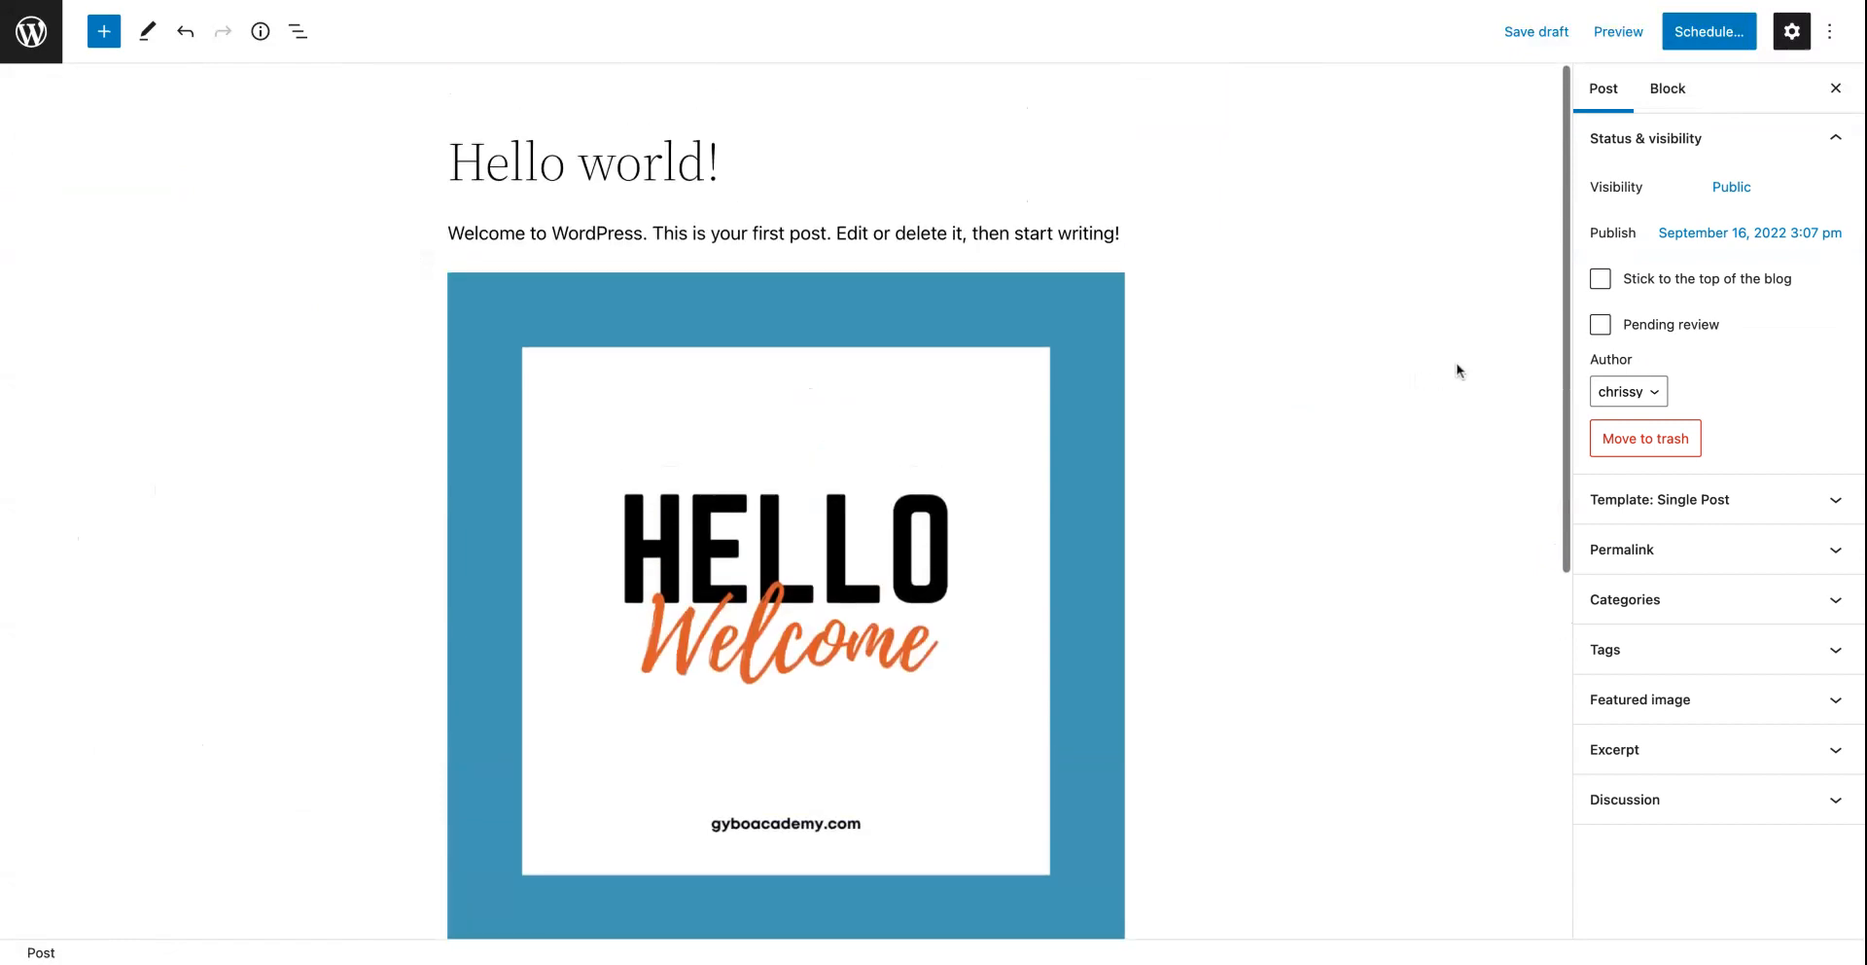
Step: Set the post's publish date to September 24, 2022
left_click(1592, 91)
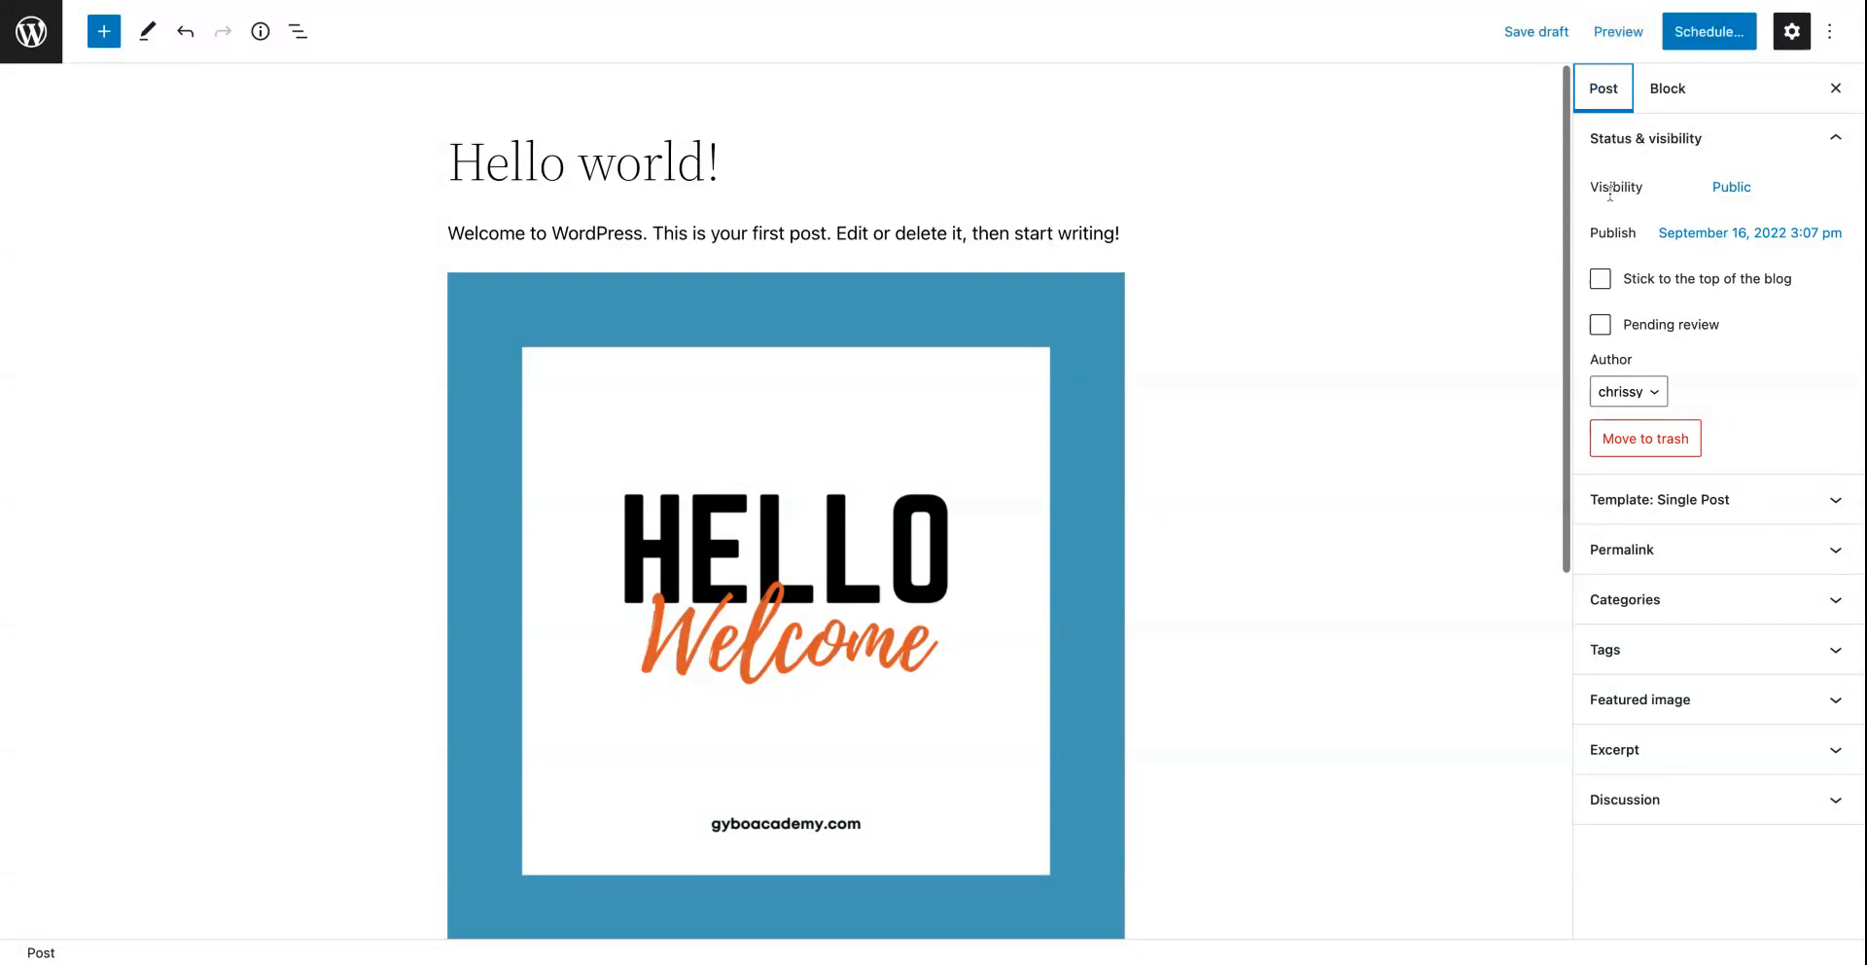
left_click(1693, 240)
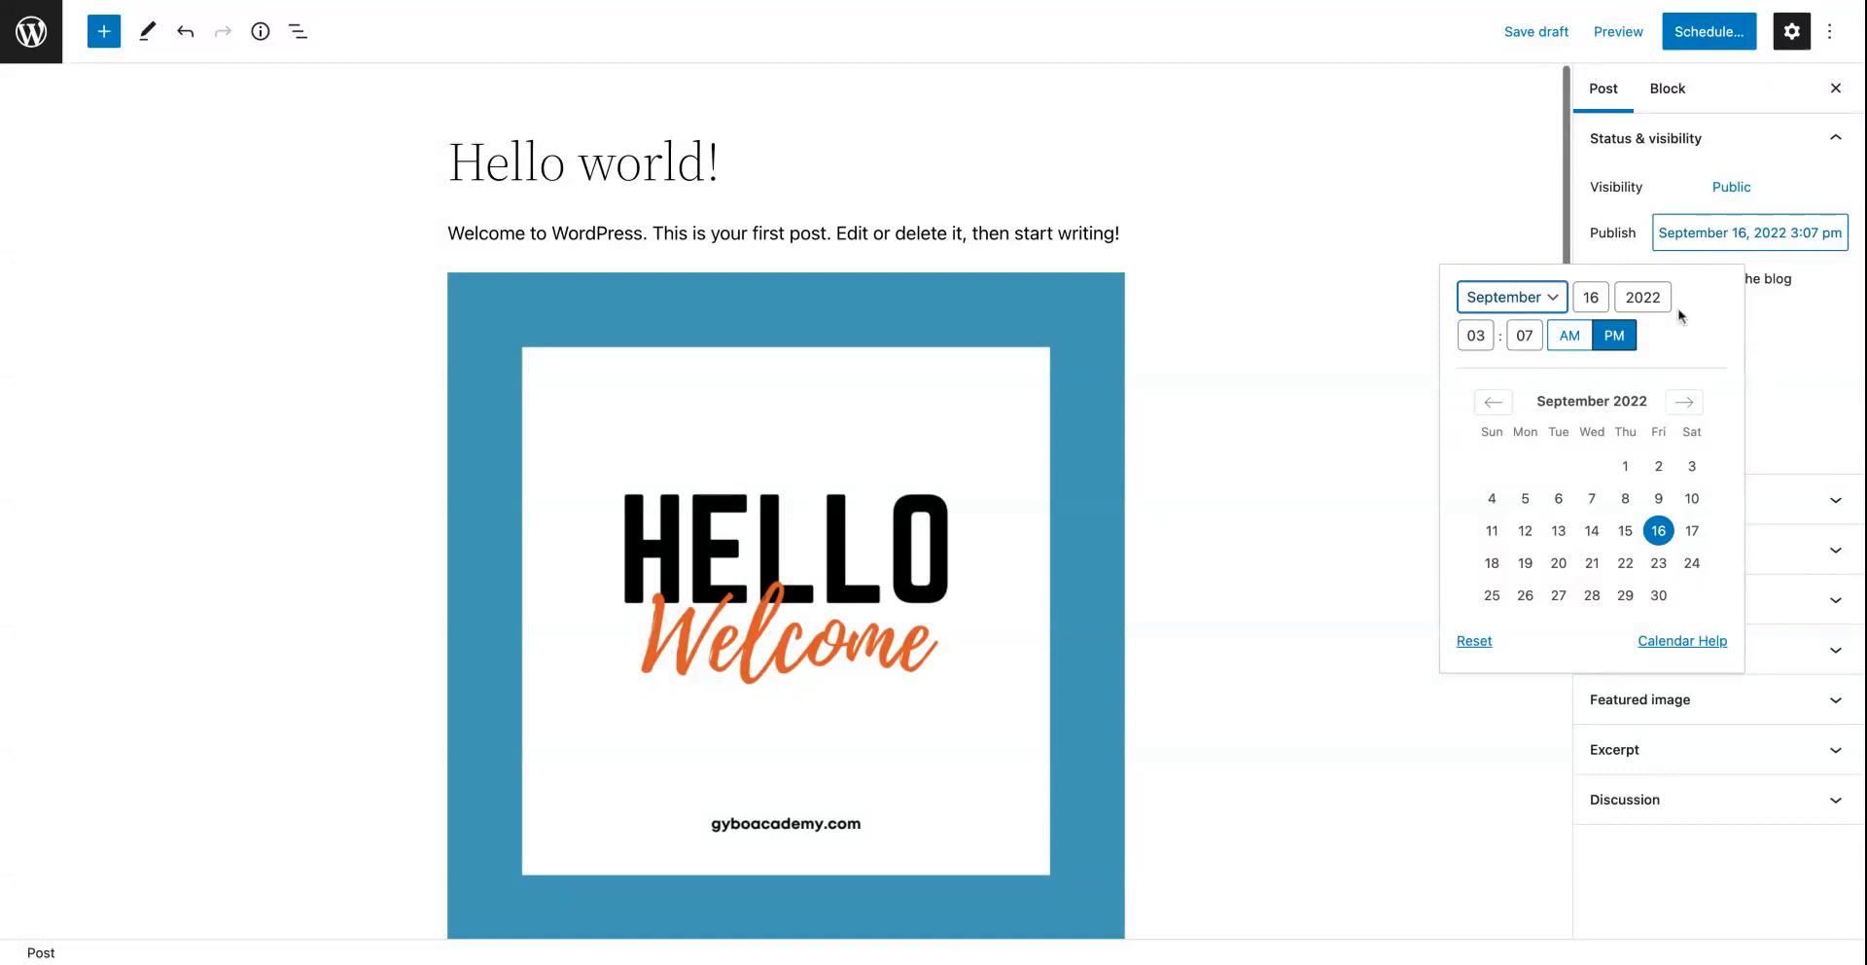
left_click(1491, 537)
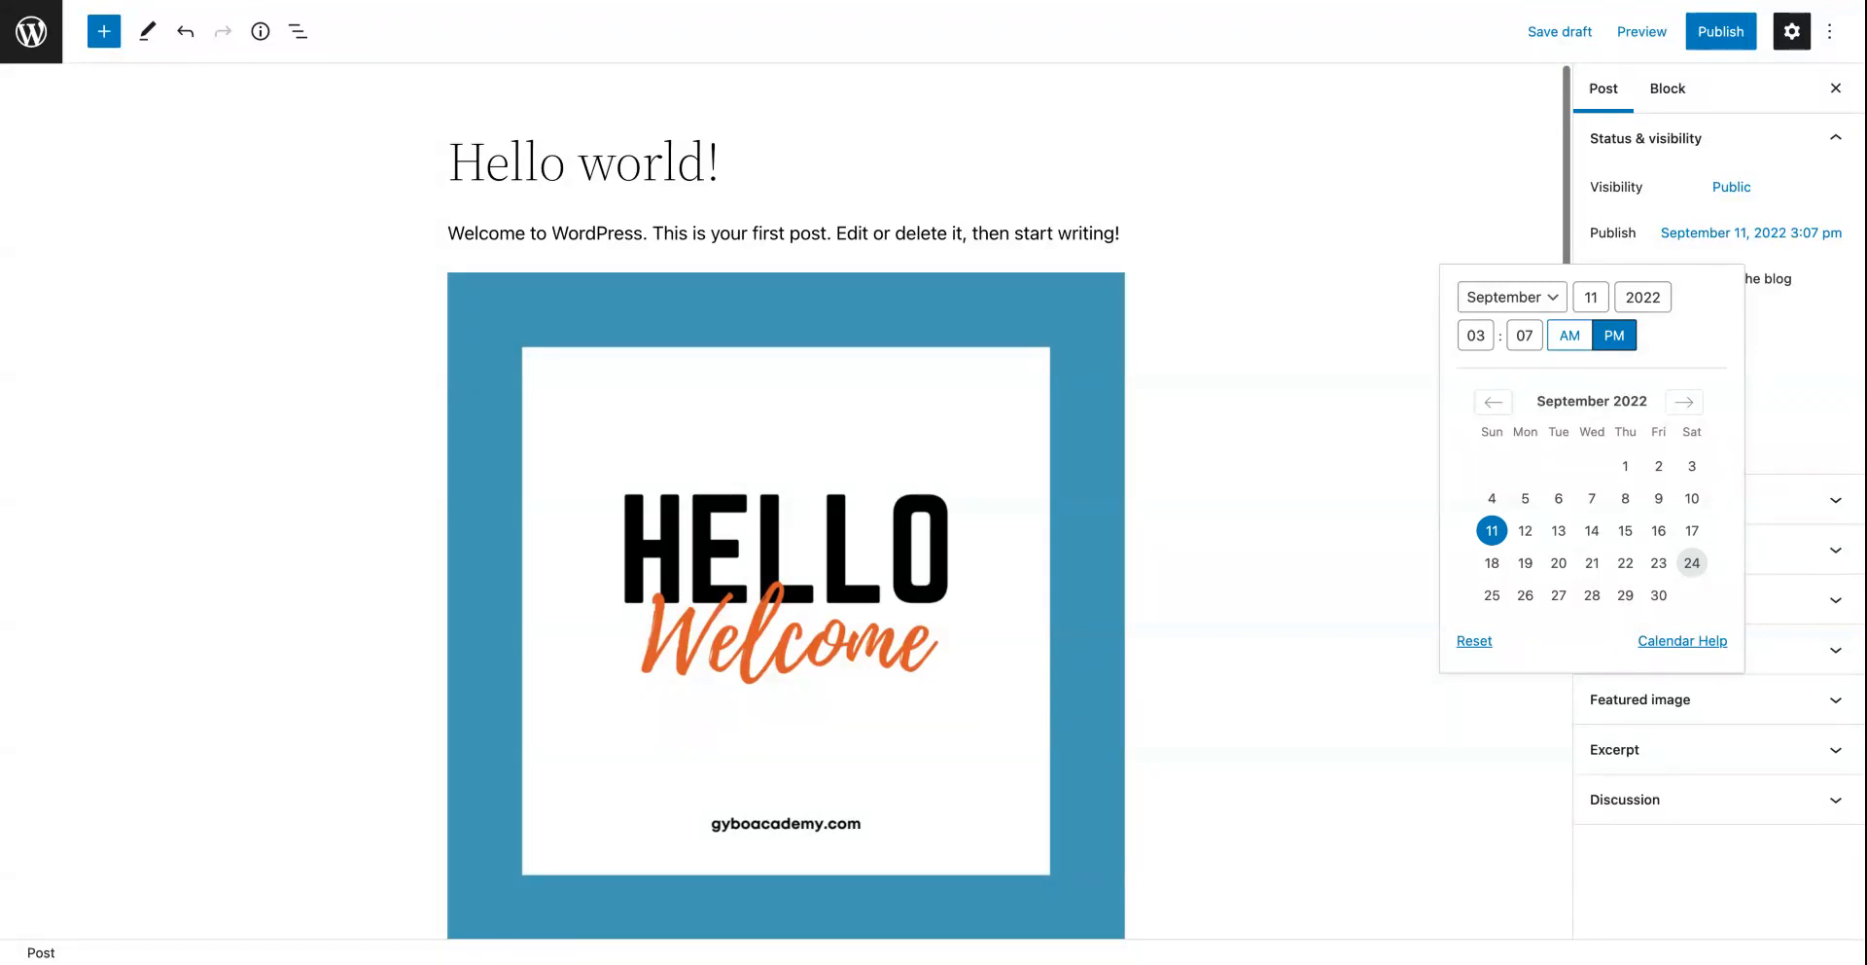
left_click(1693, 568)
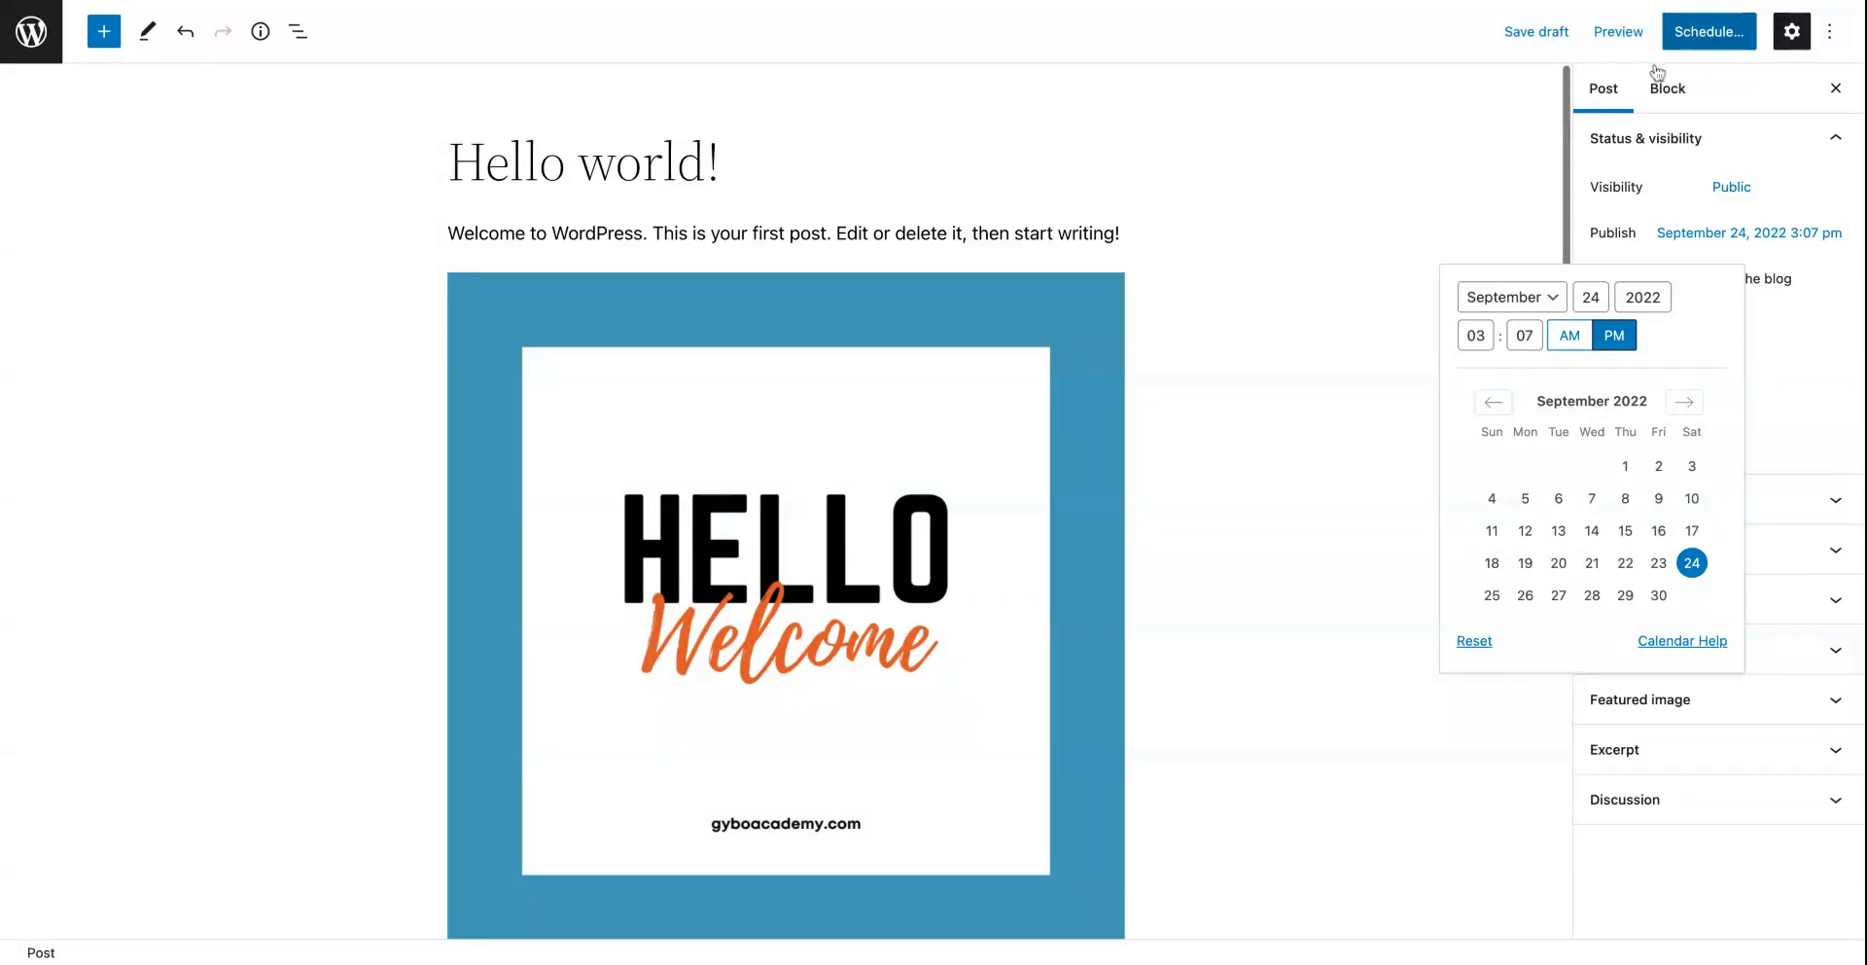
left_click(1423, 177)
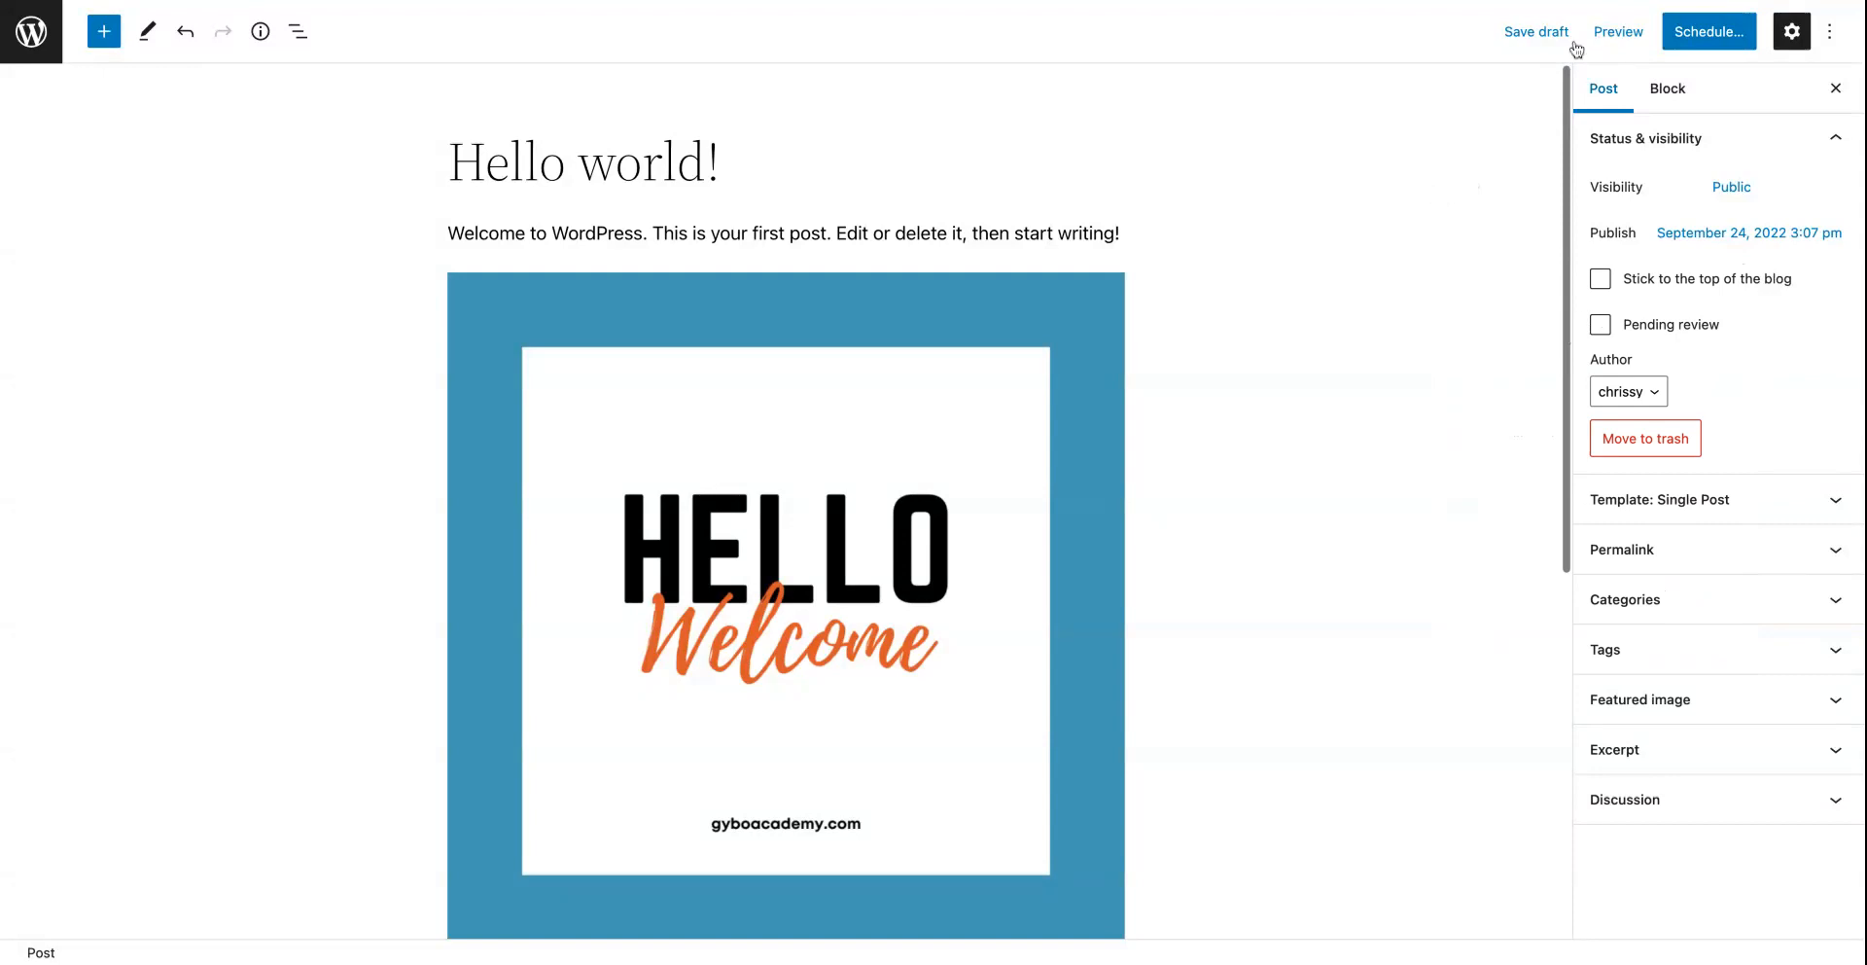
left_click(1541, 34)
Step: Preview the post at Tablet and Mobile sizes, and return to the Desktop view
left_click(1619, 35)
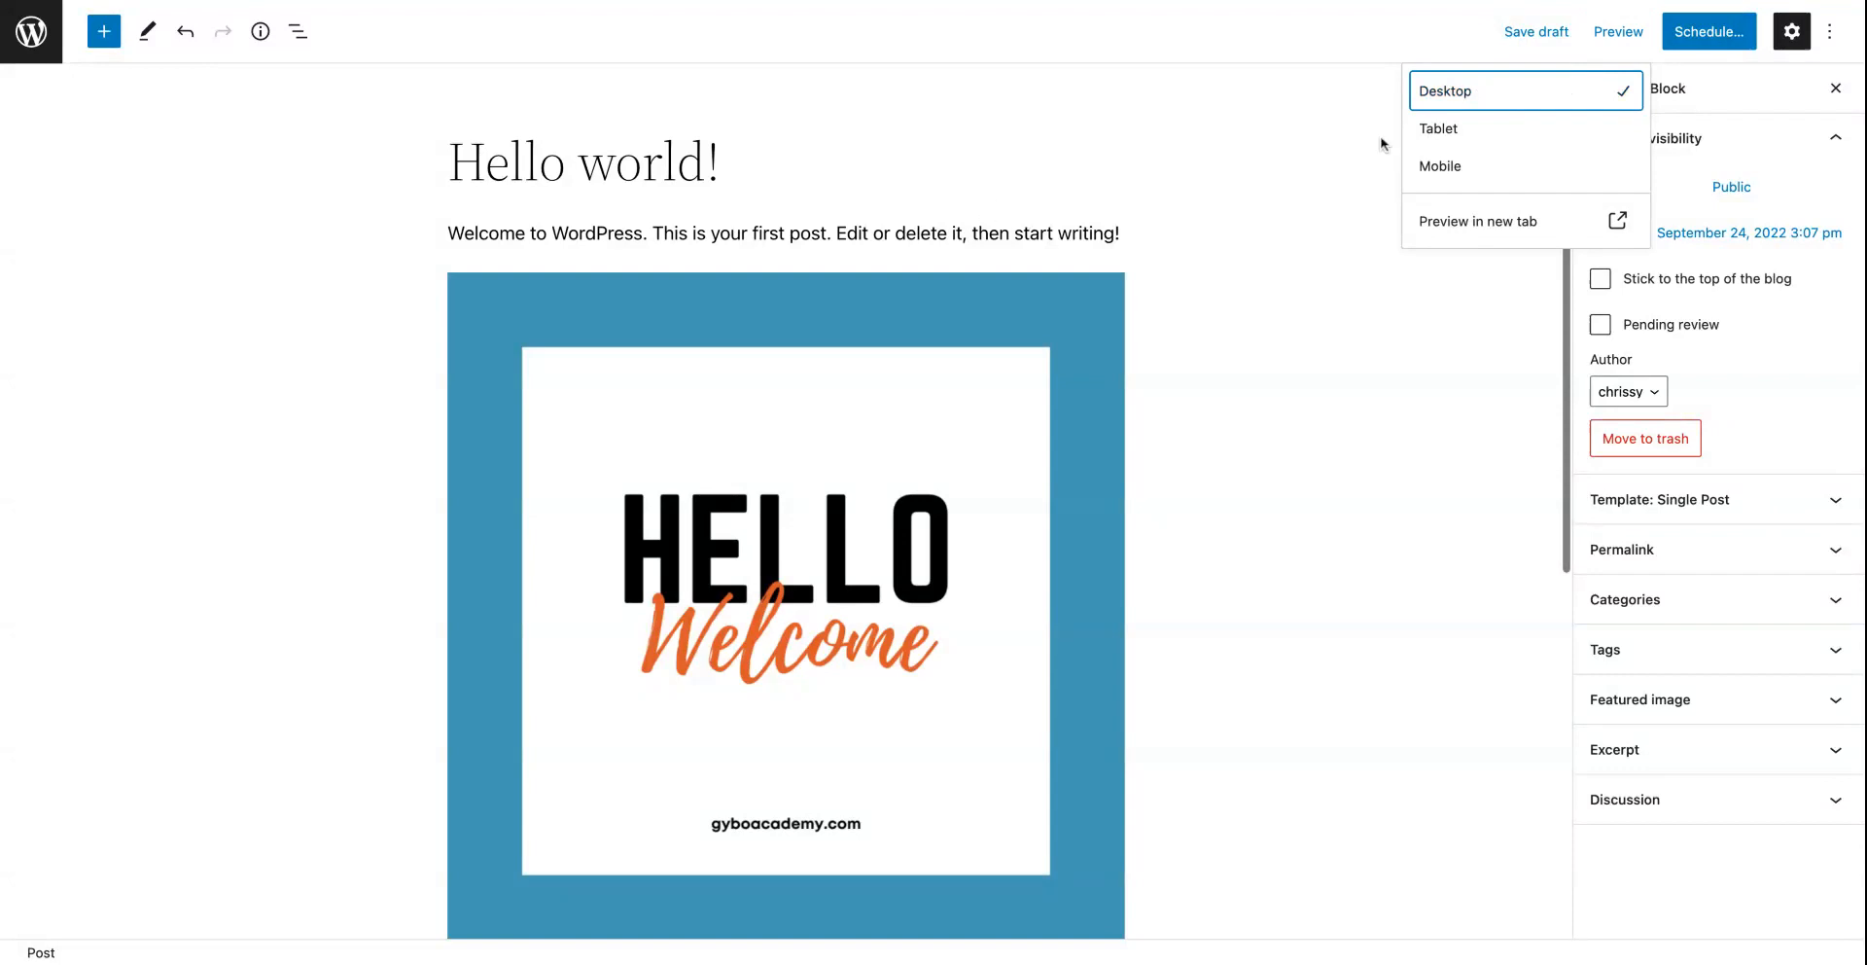
left_click(1448, 138)
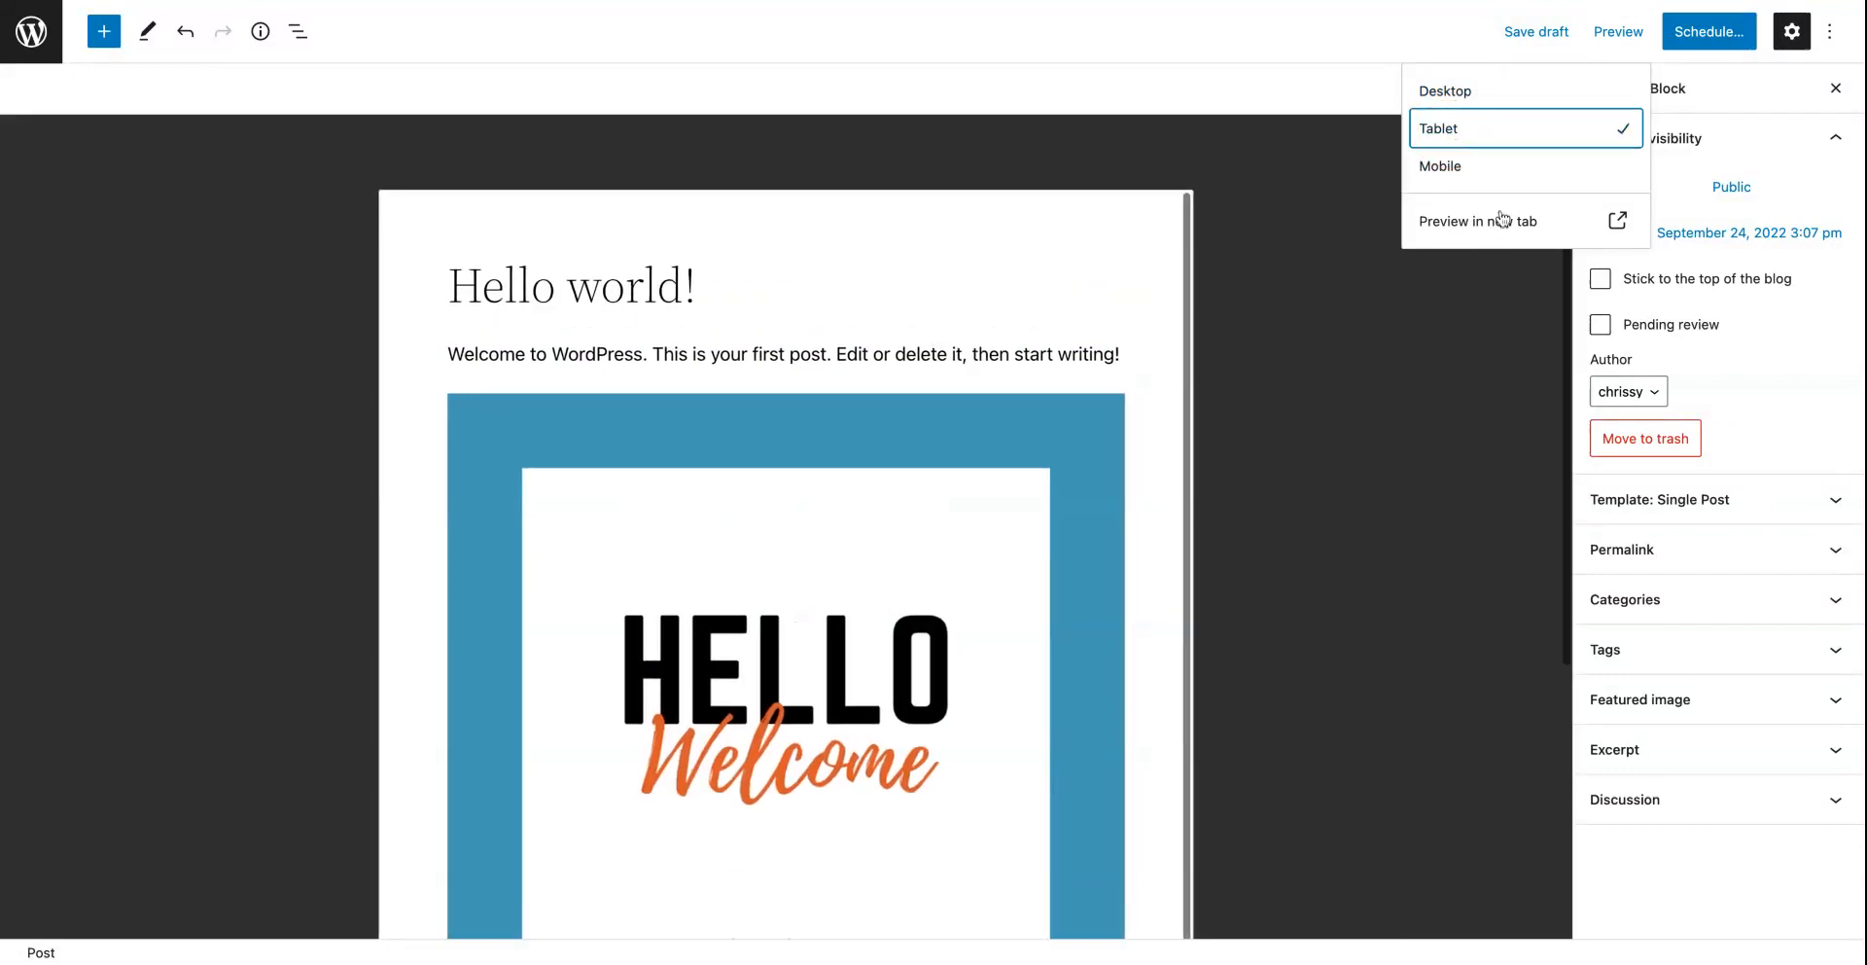
left_click(1460, 170)
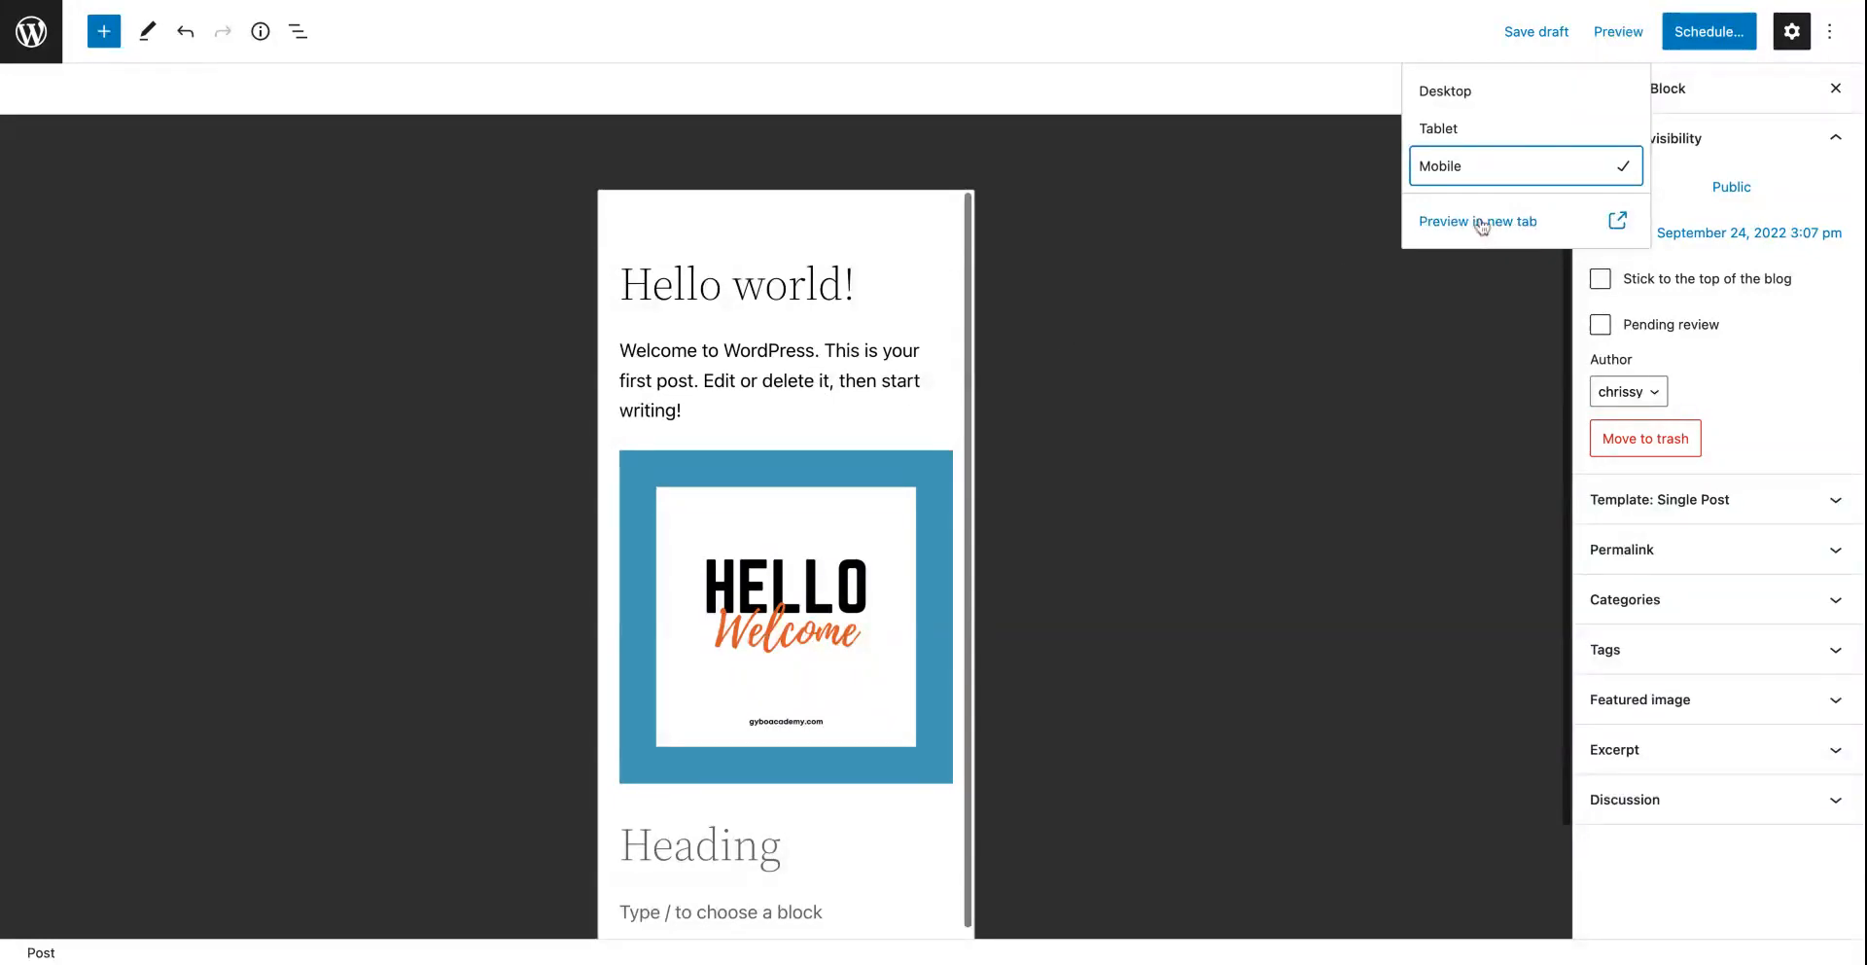
left_click(1453, 93)
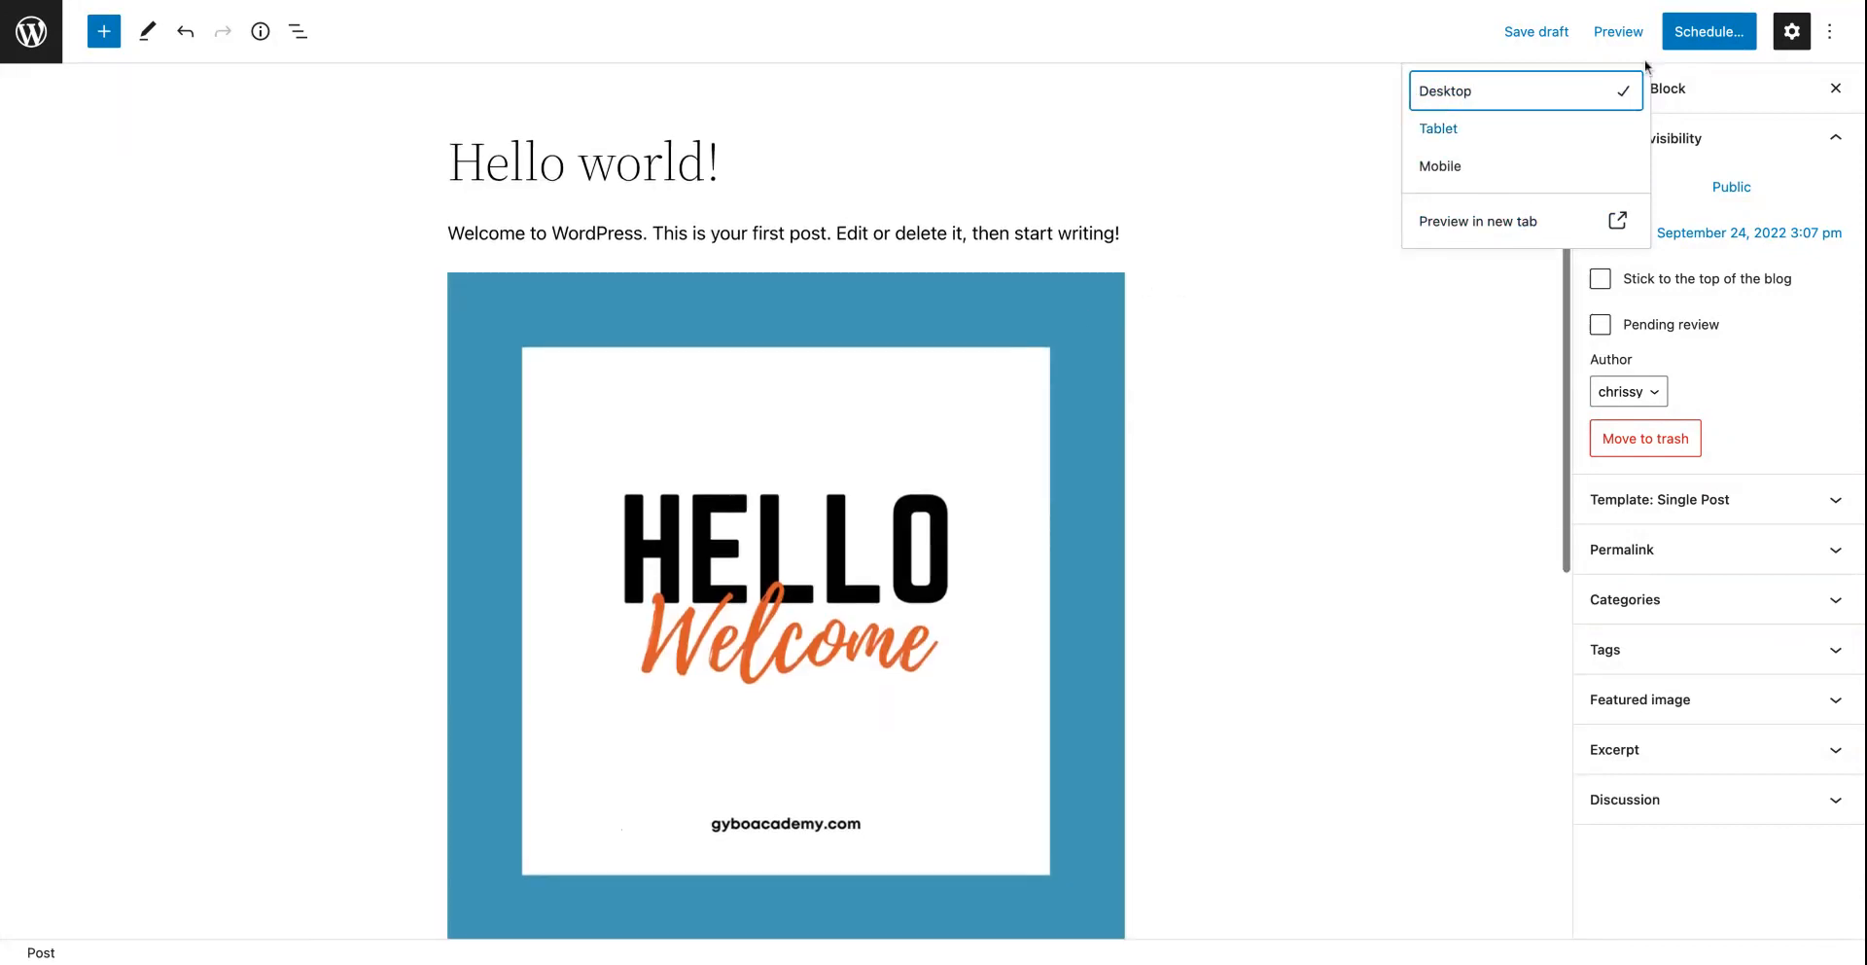
left_click(1605, 32)
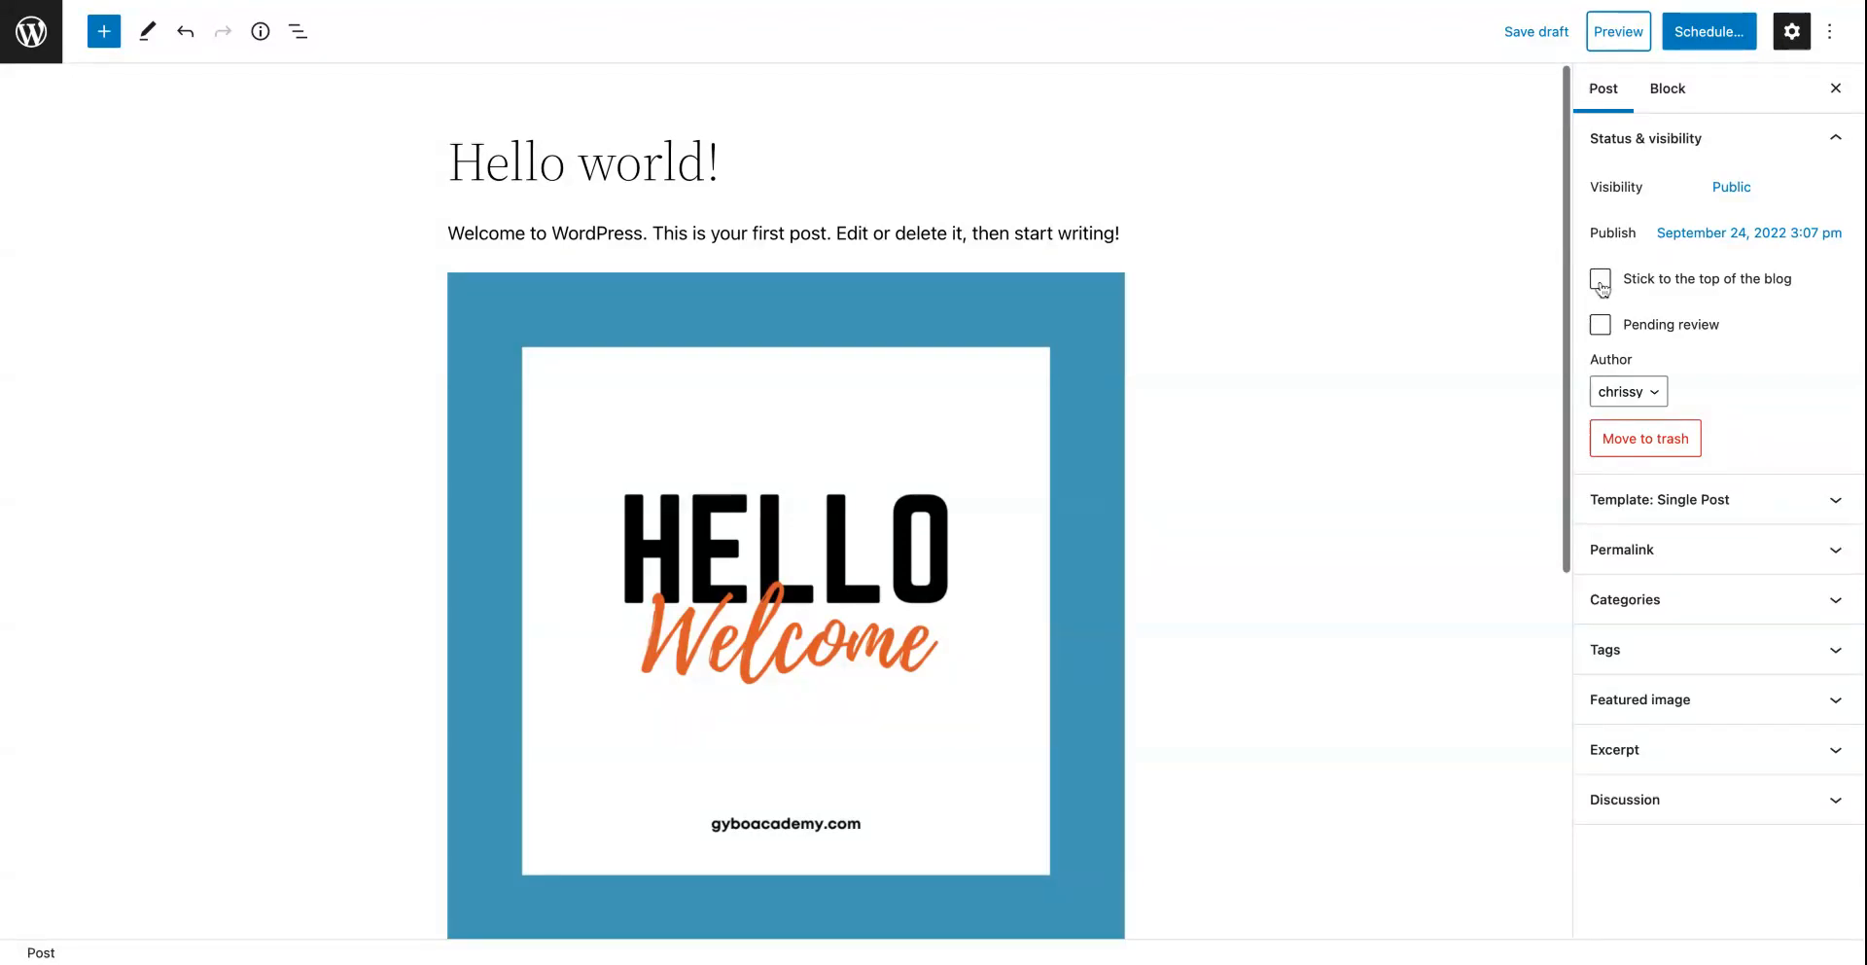
Step: Check the post's author choices and its available template options
left_click(1645, 400)
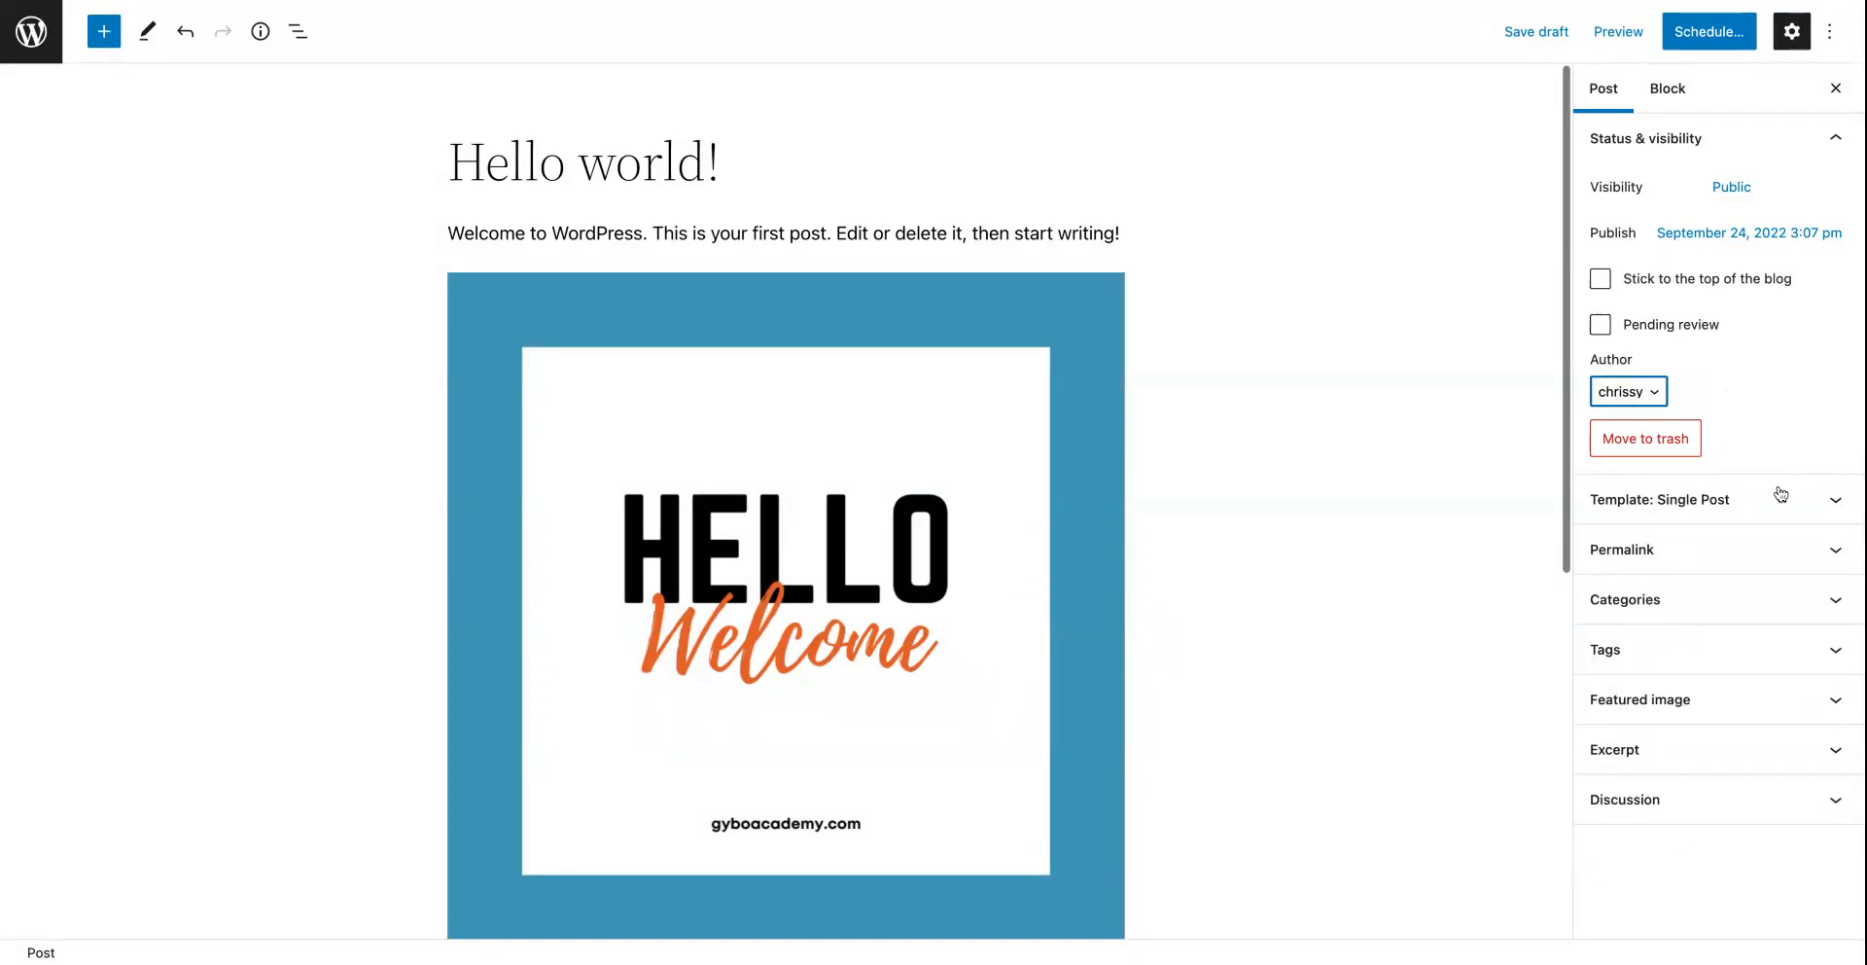
left_click(1828, 500)
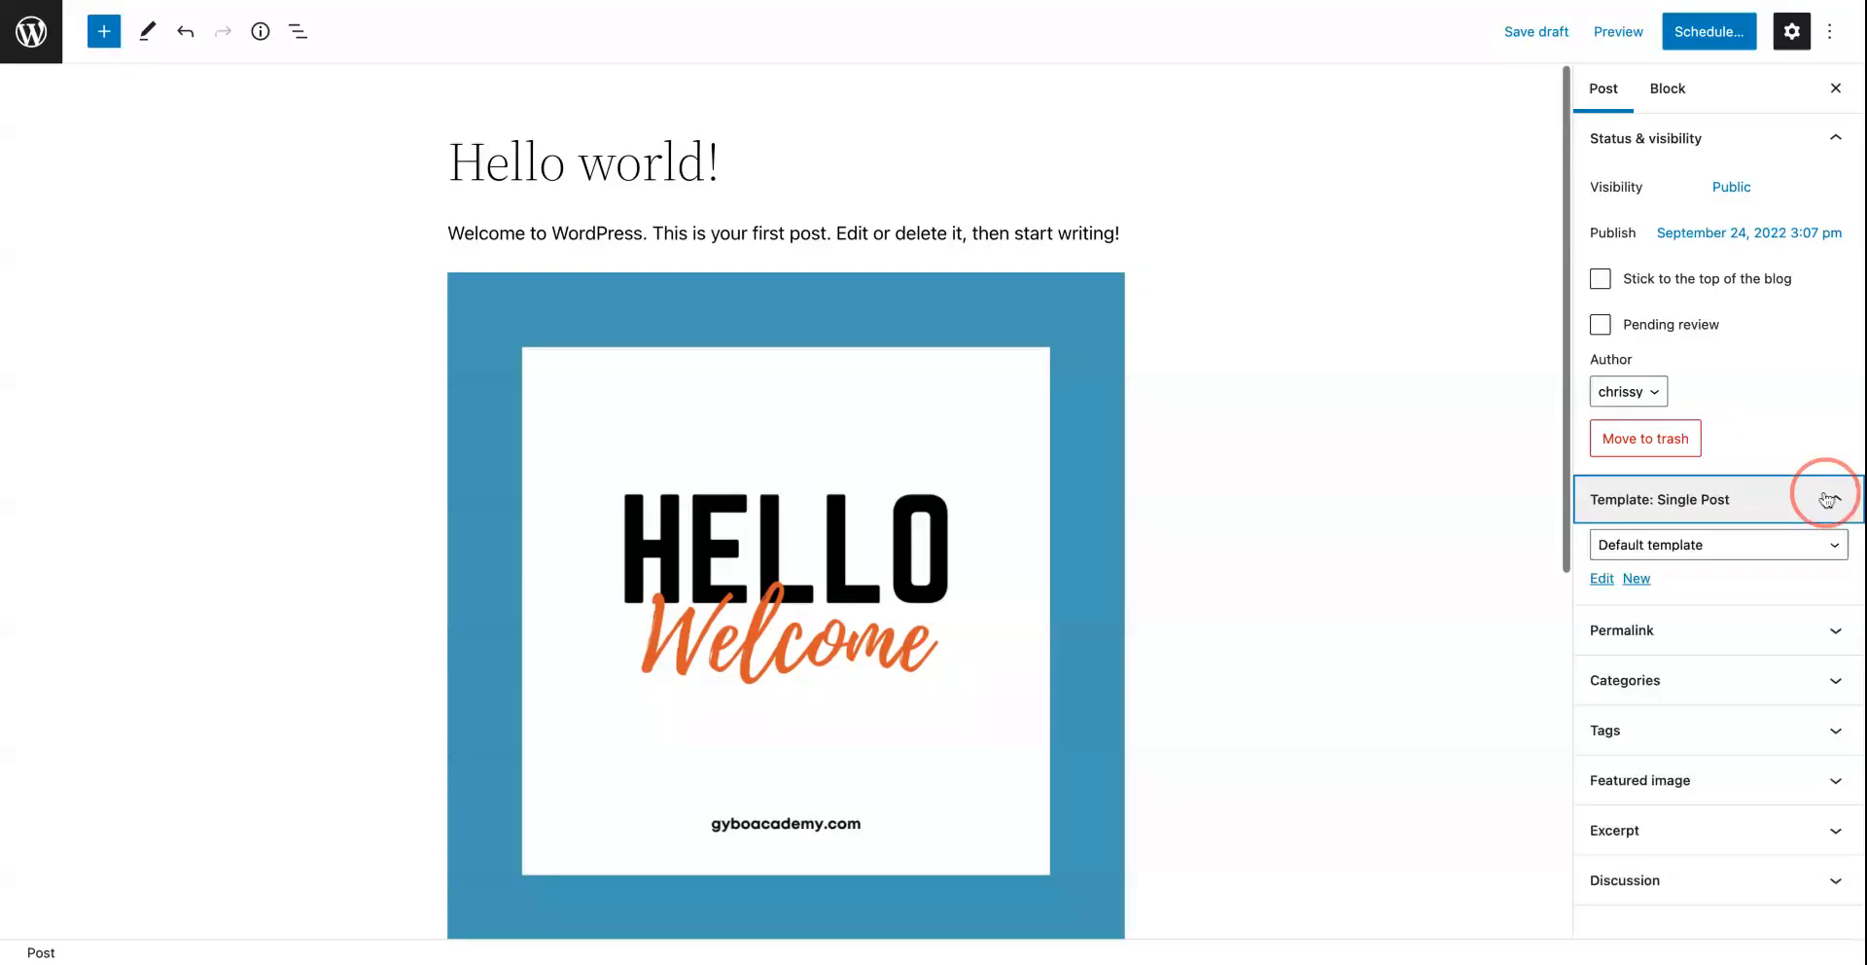
left_click(1767, 555)
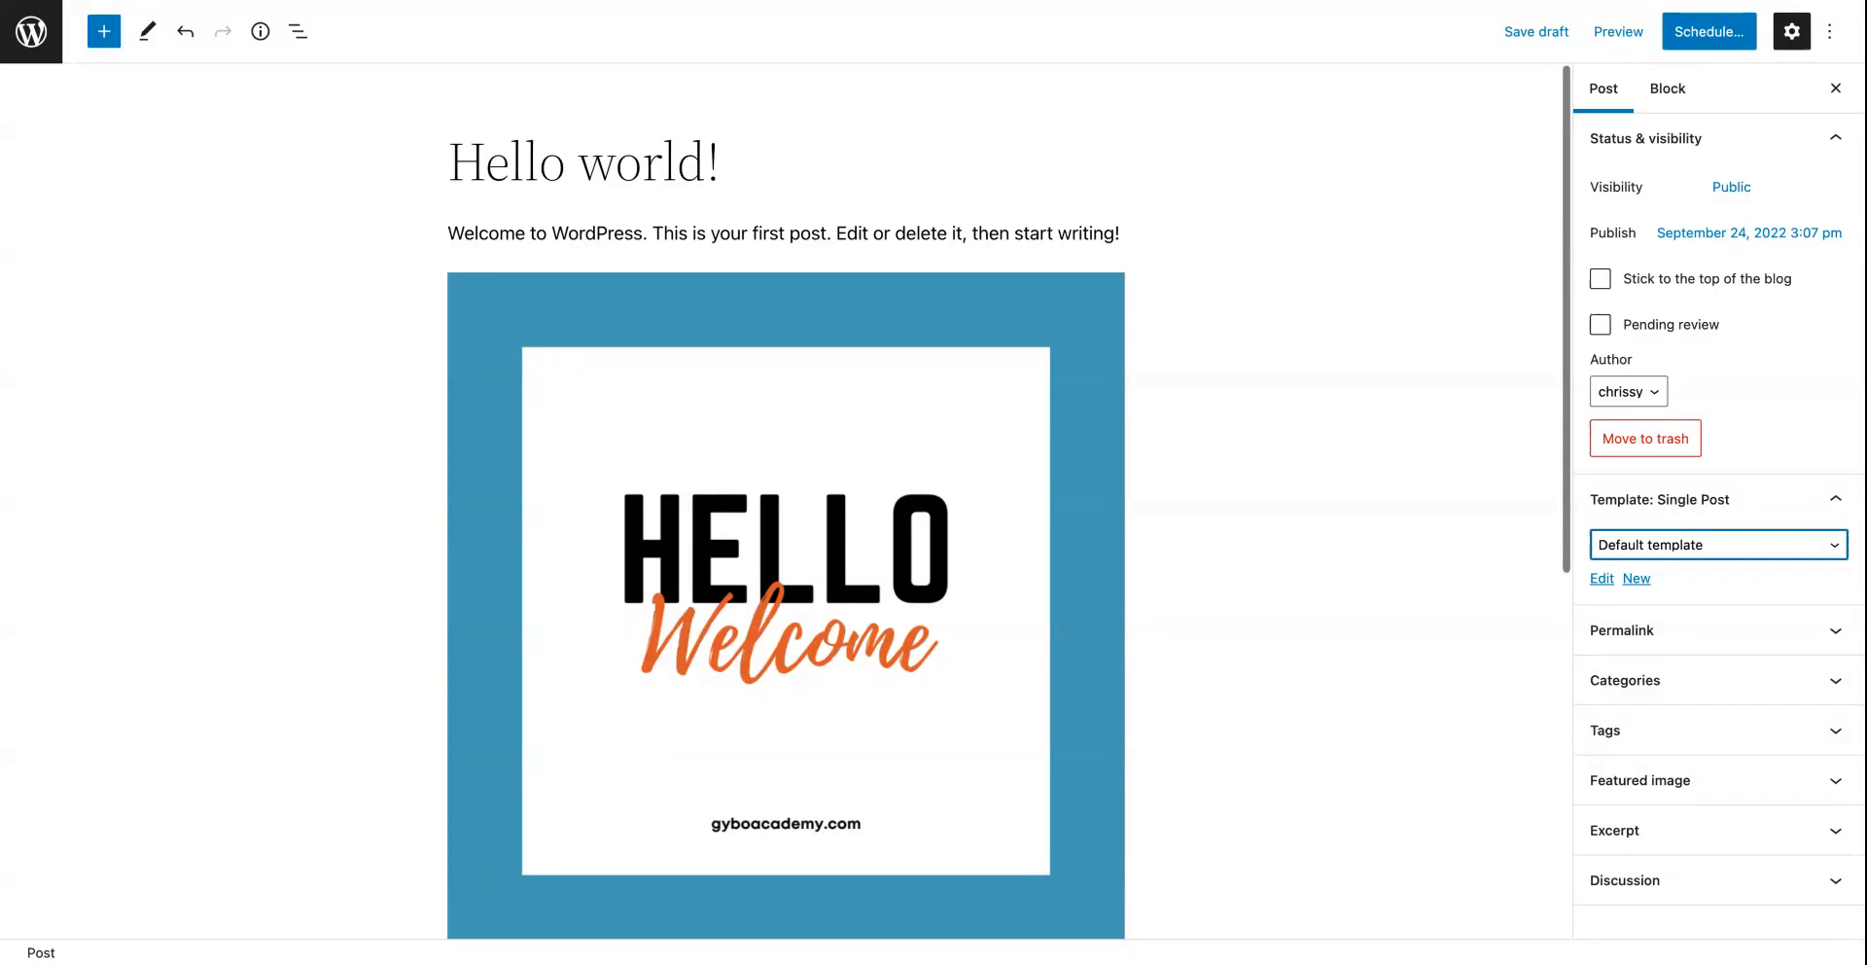
left_click(1841, 502)
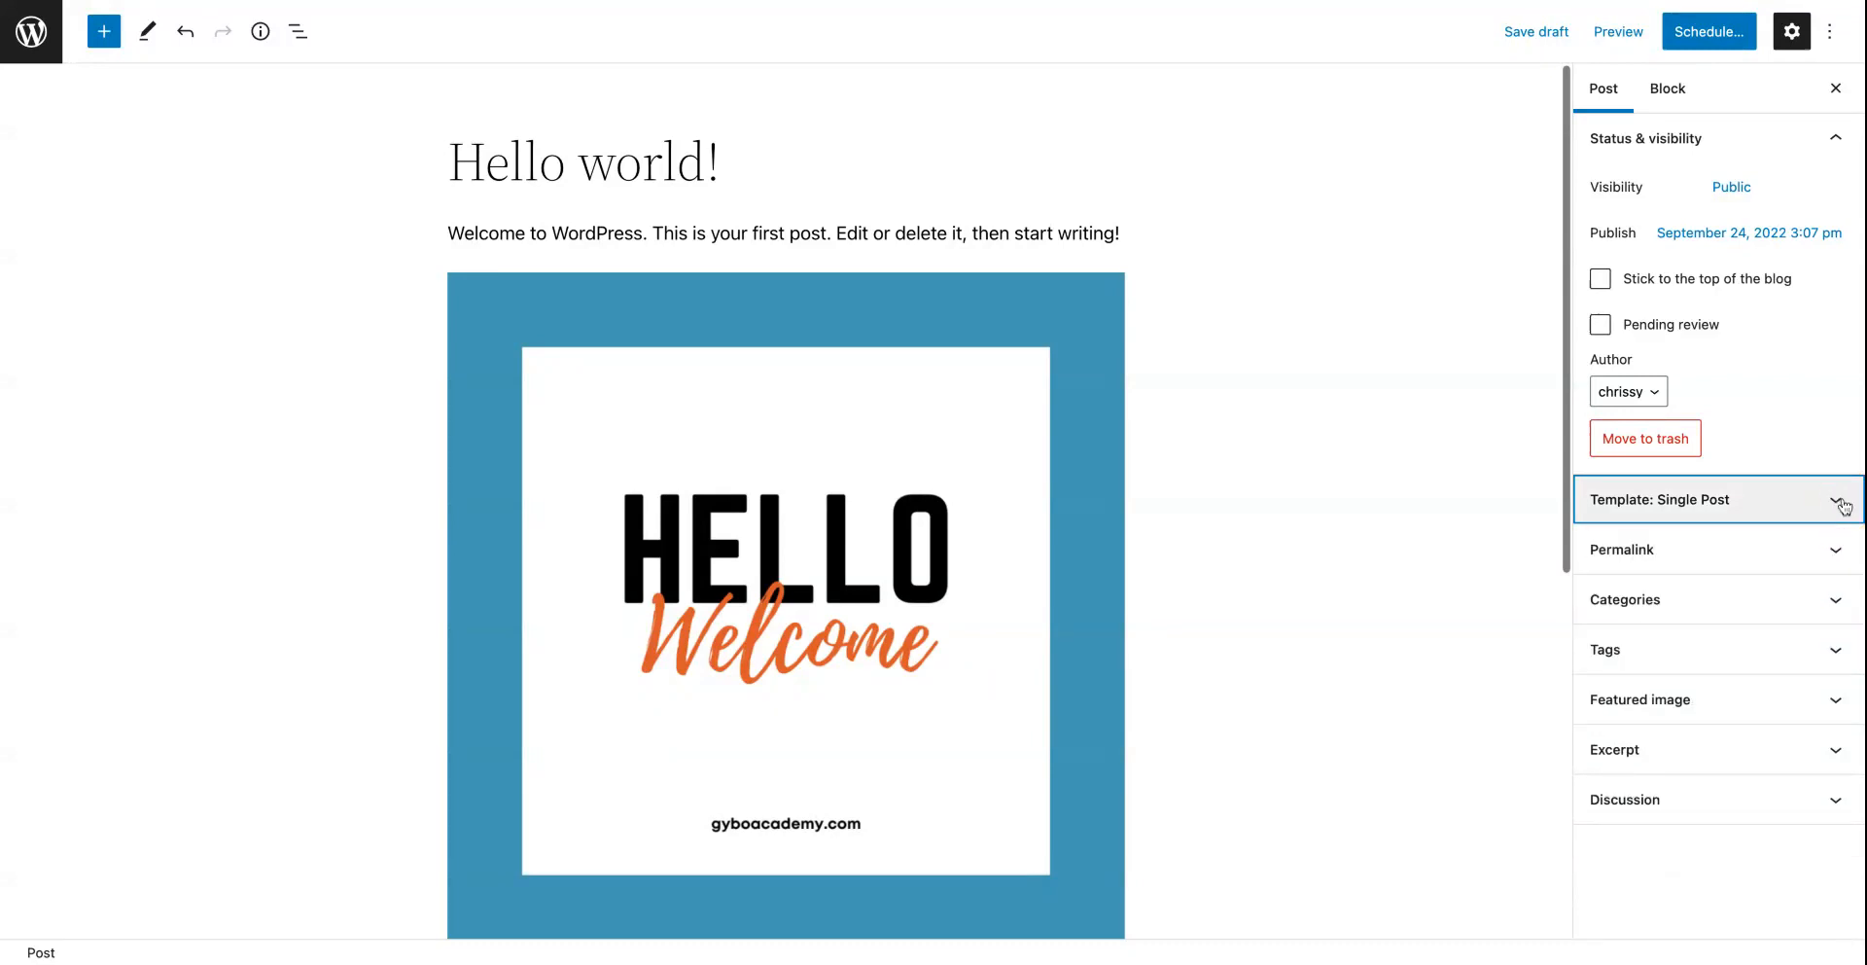
Step: Examine the post's permalink settings and compare the URL slug with the "Hello world!" title
left_click(1837, 550)
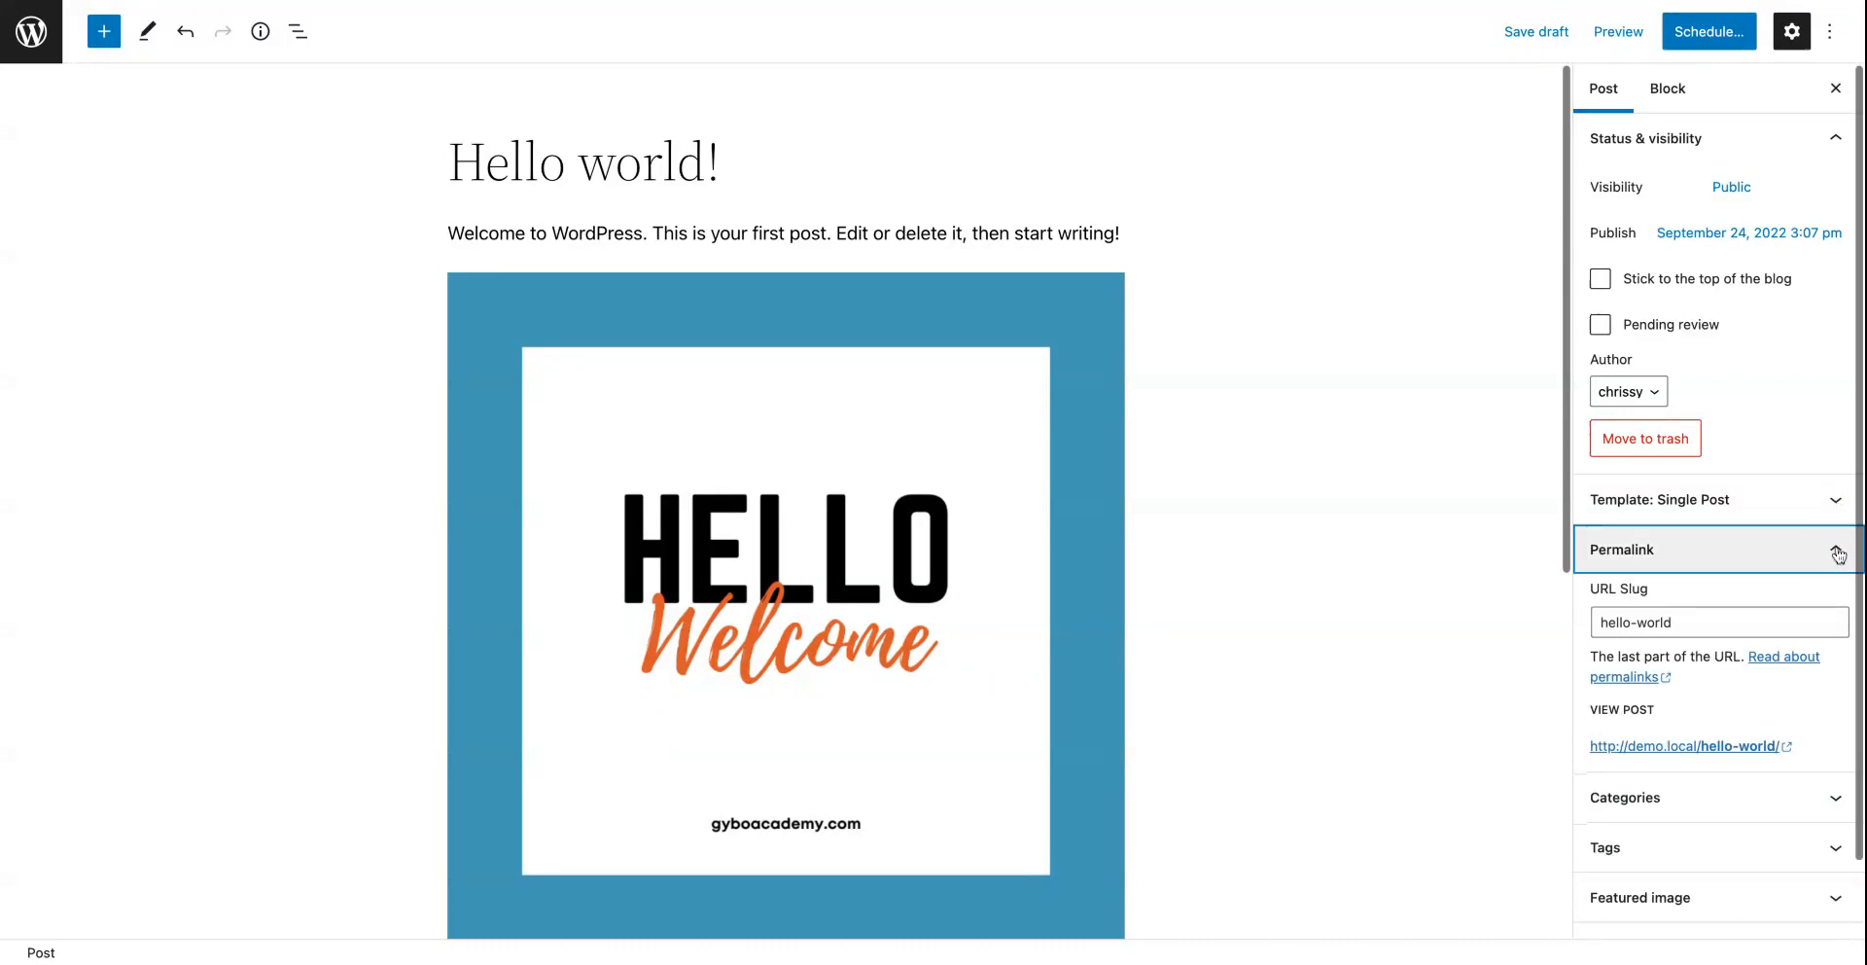
triple_click(1704, 621)
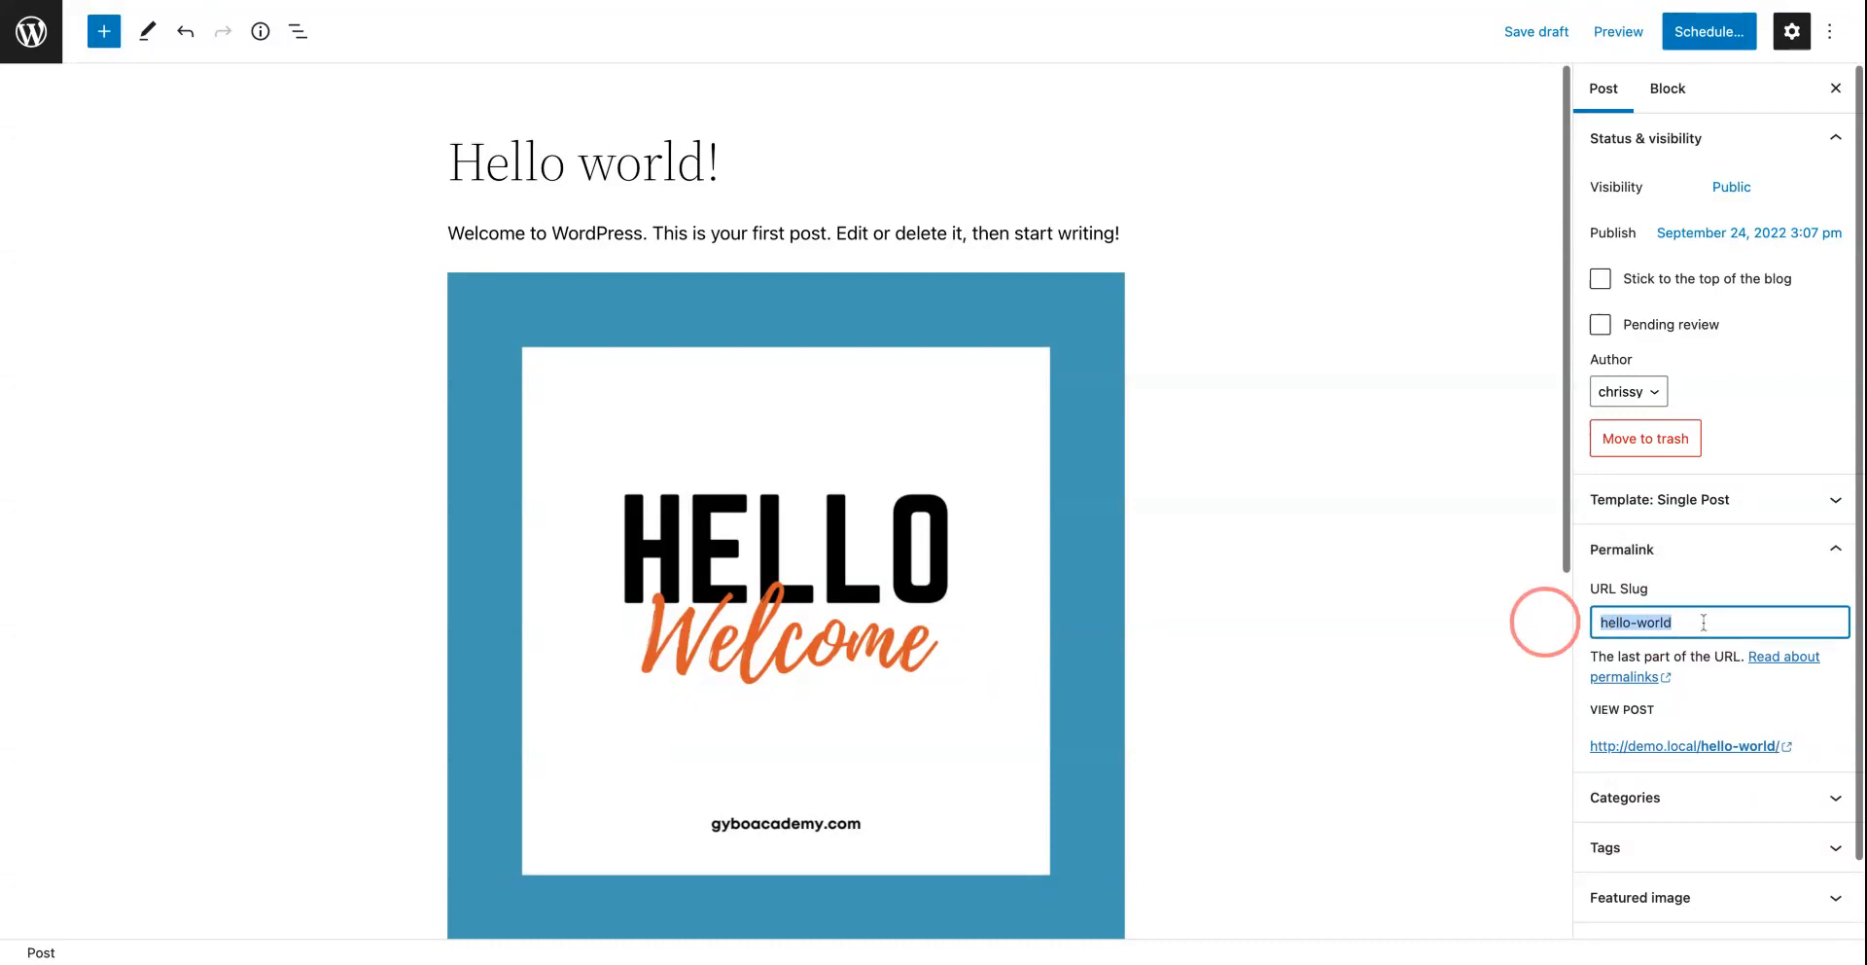
left_click(1703, 622)
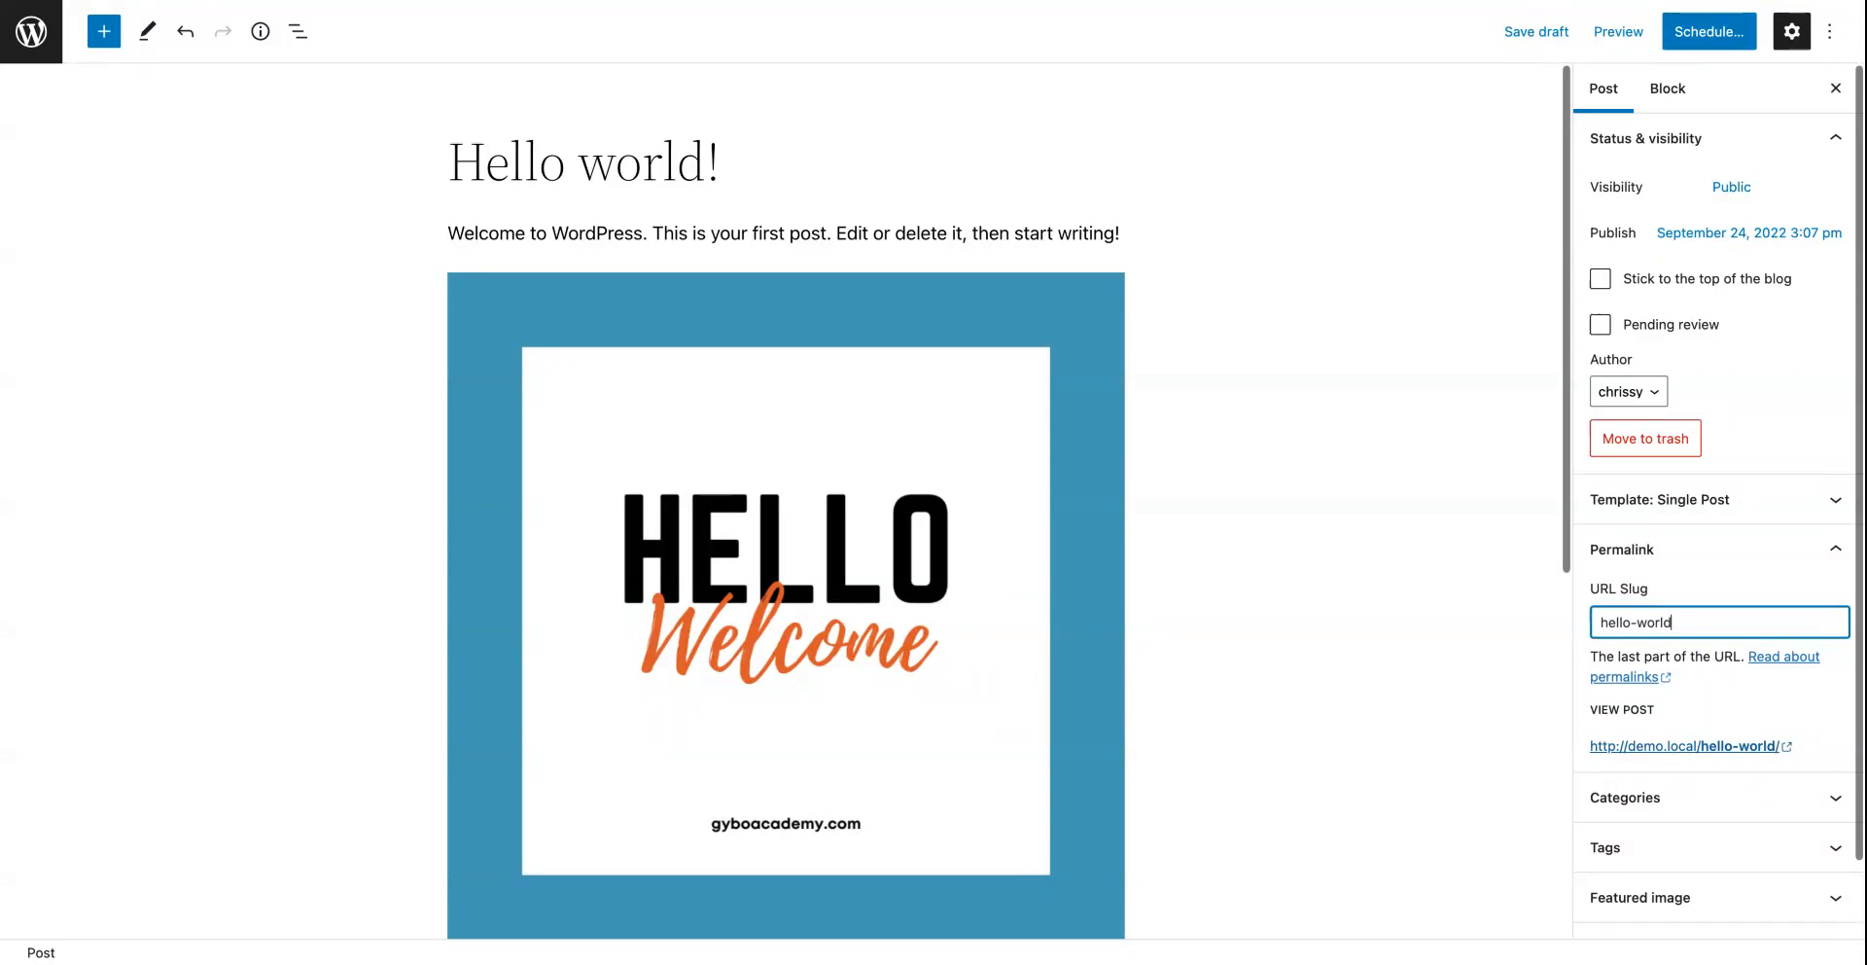
left_click_drag(1665, 621, 1579, 621)
key("Left")
left_click(708, 165)
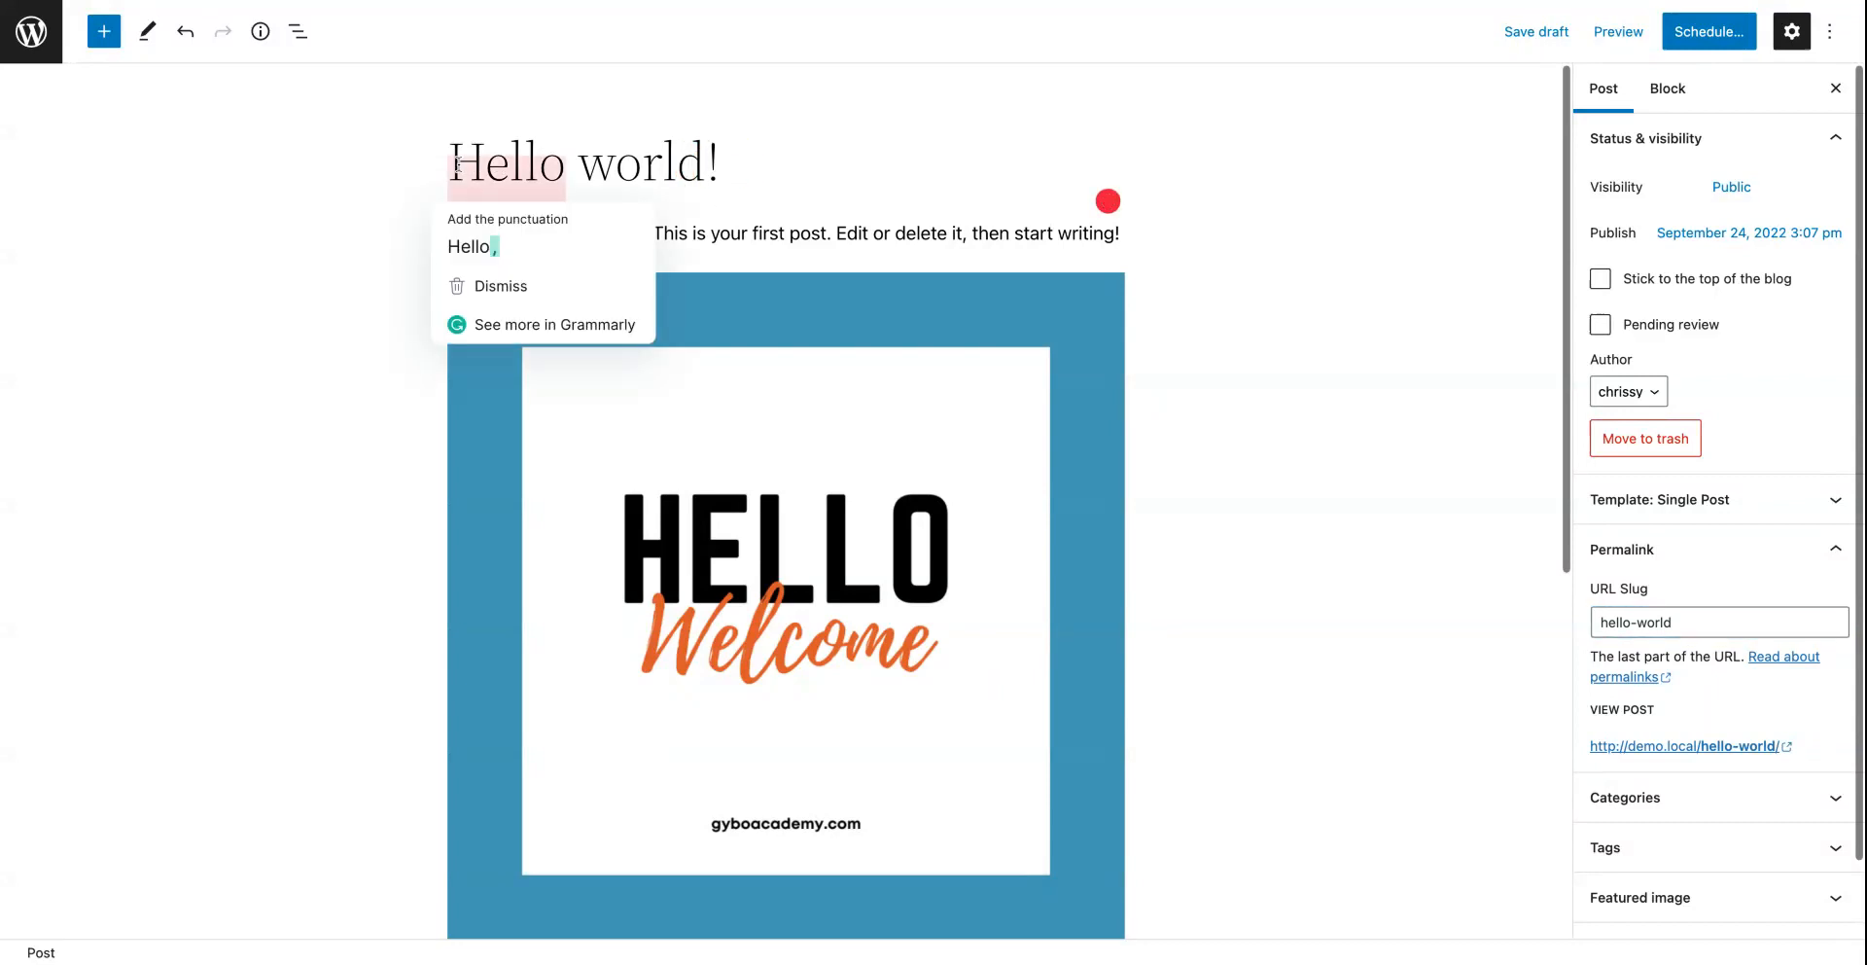
double_click(562, 164)
left_click(676, 164)
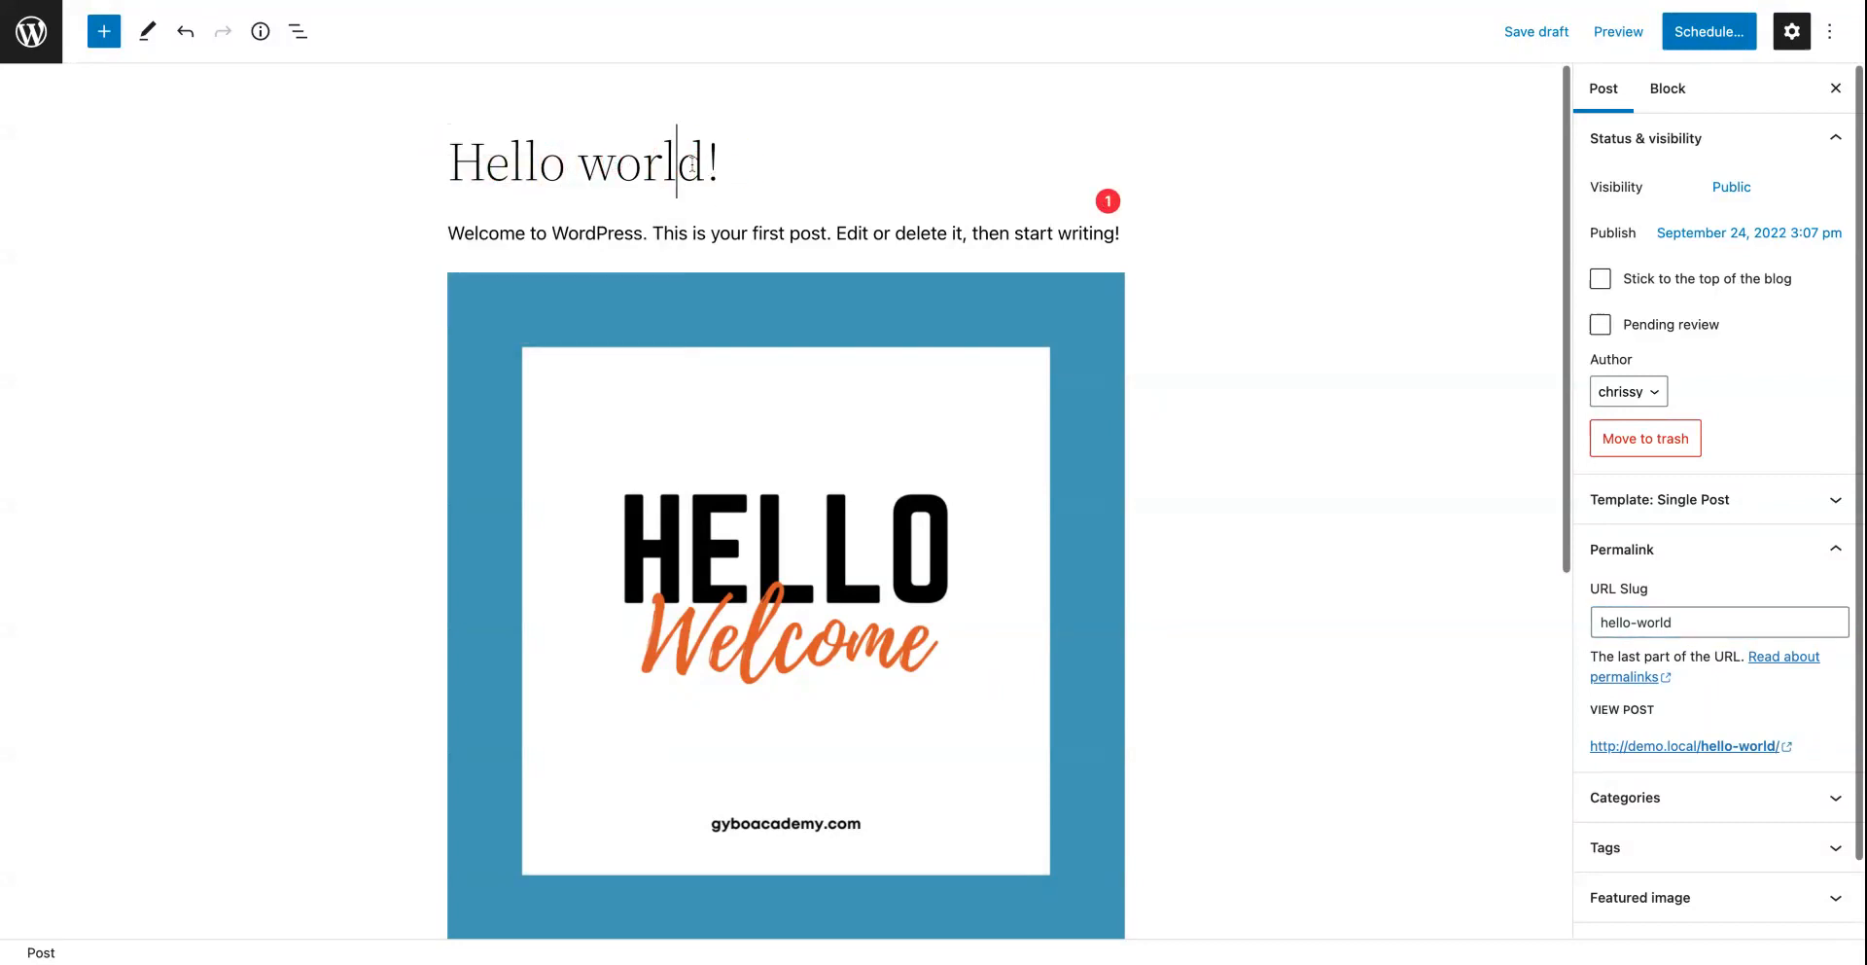
left_click(1718, 621)
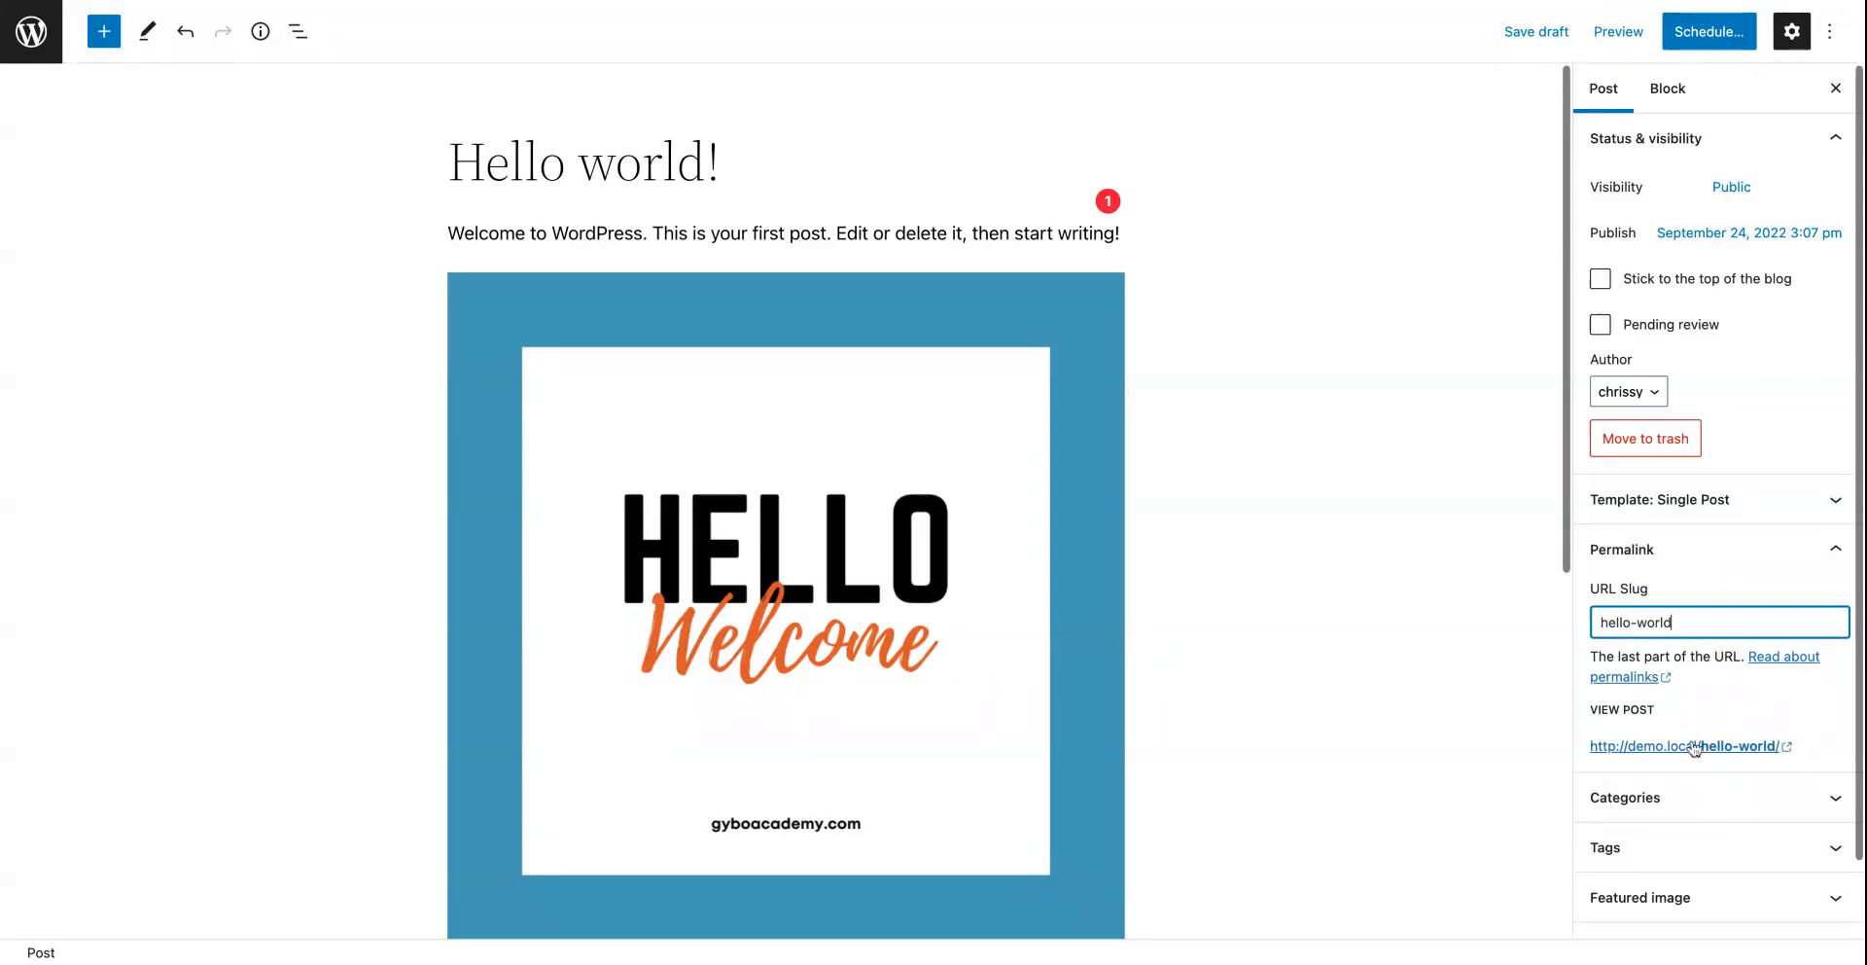
left_click(1693, 622)
triple_click(1693, 622)
left_click(1832, 553)
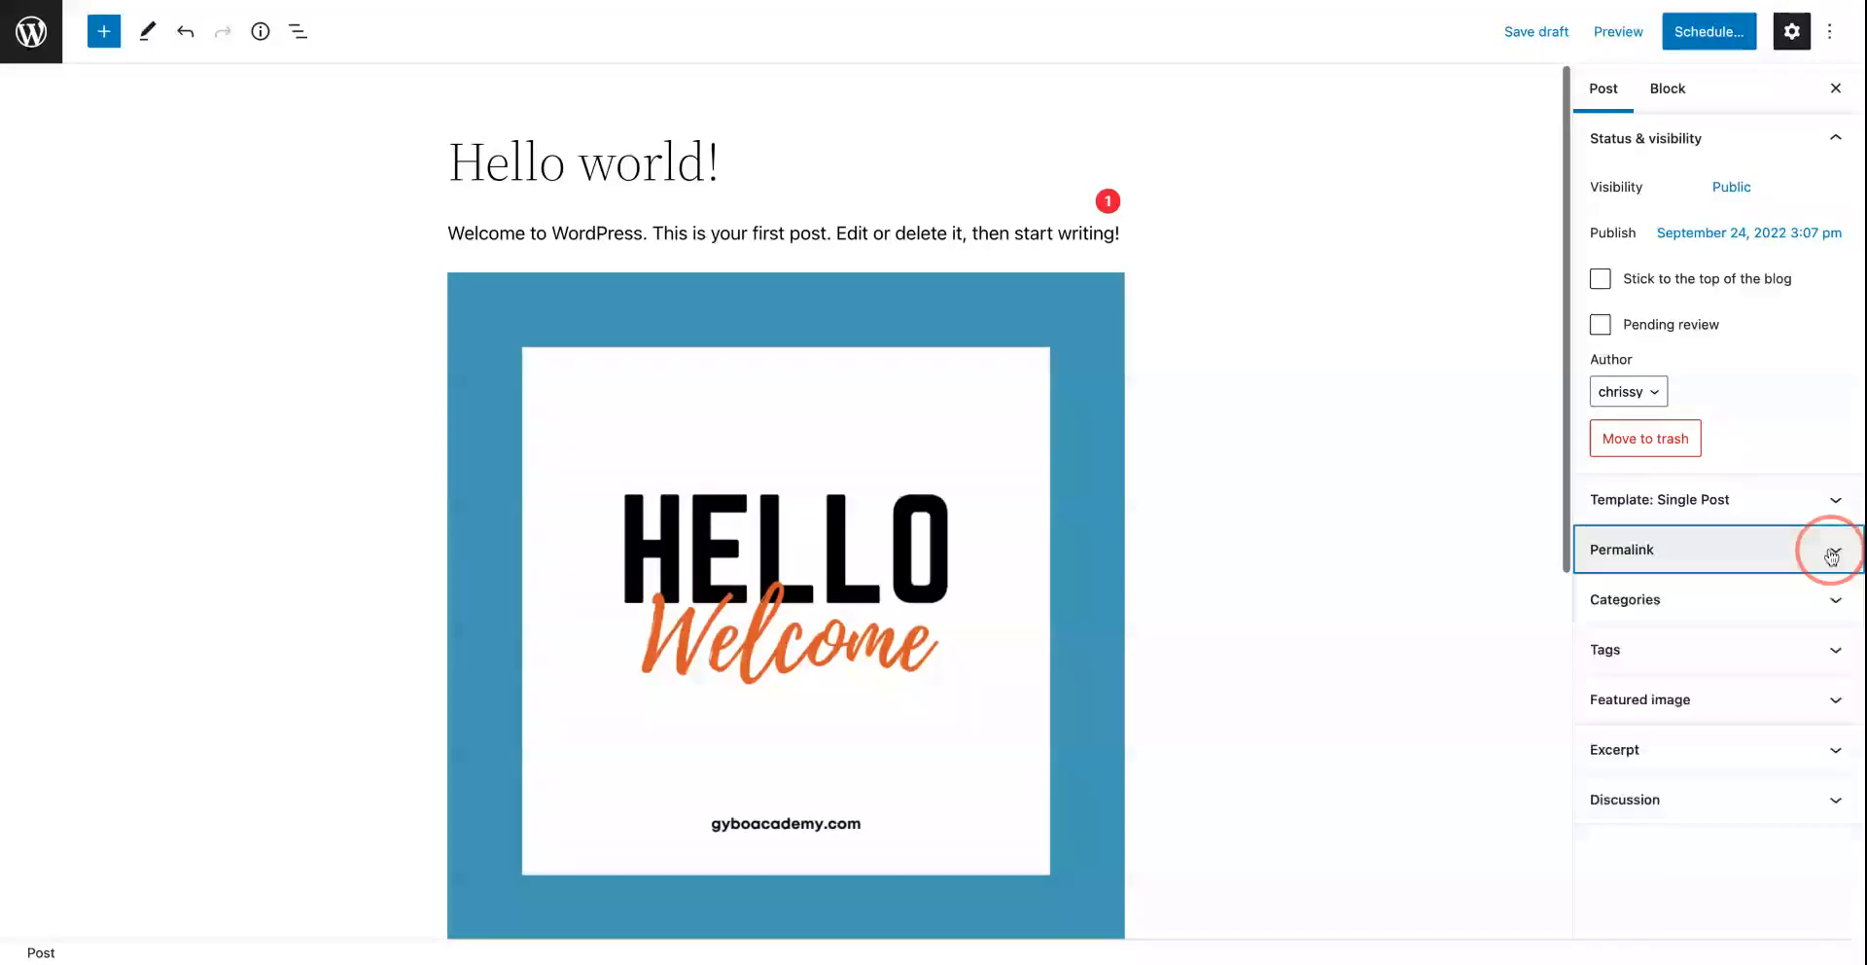
Step: Examine the post's category options, including the new category name and parent category fields
left_click(1835, 601)
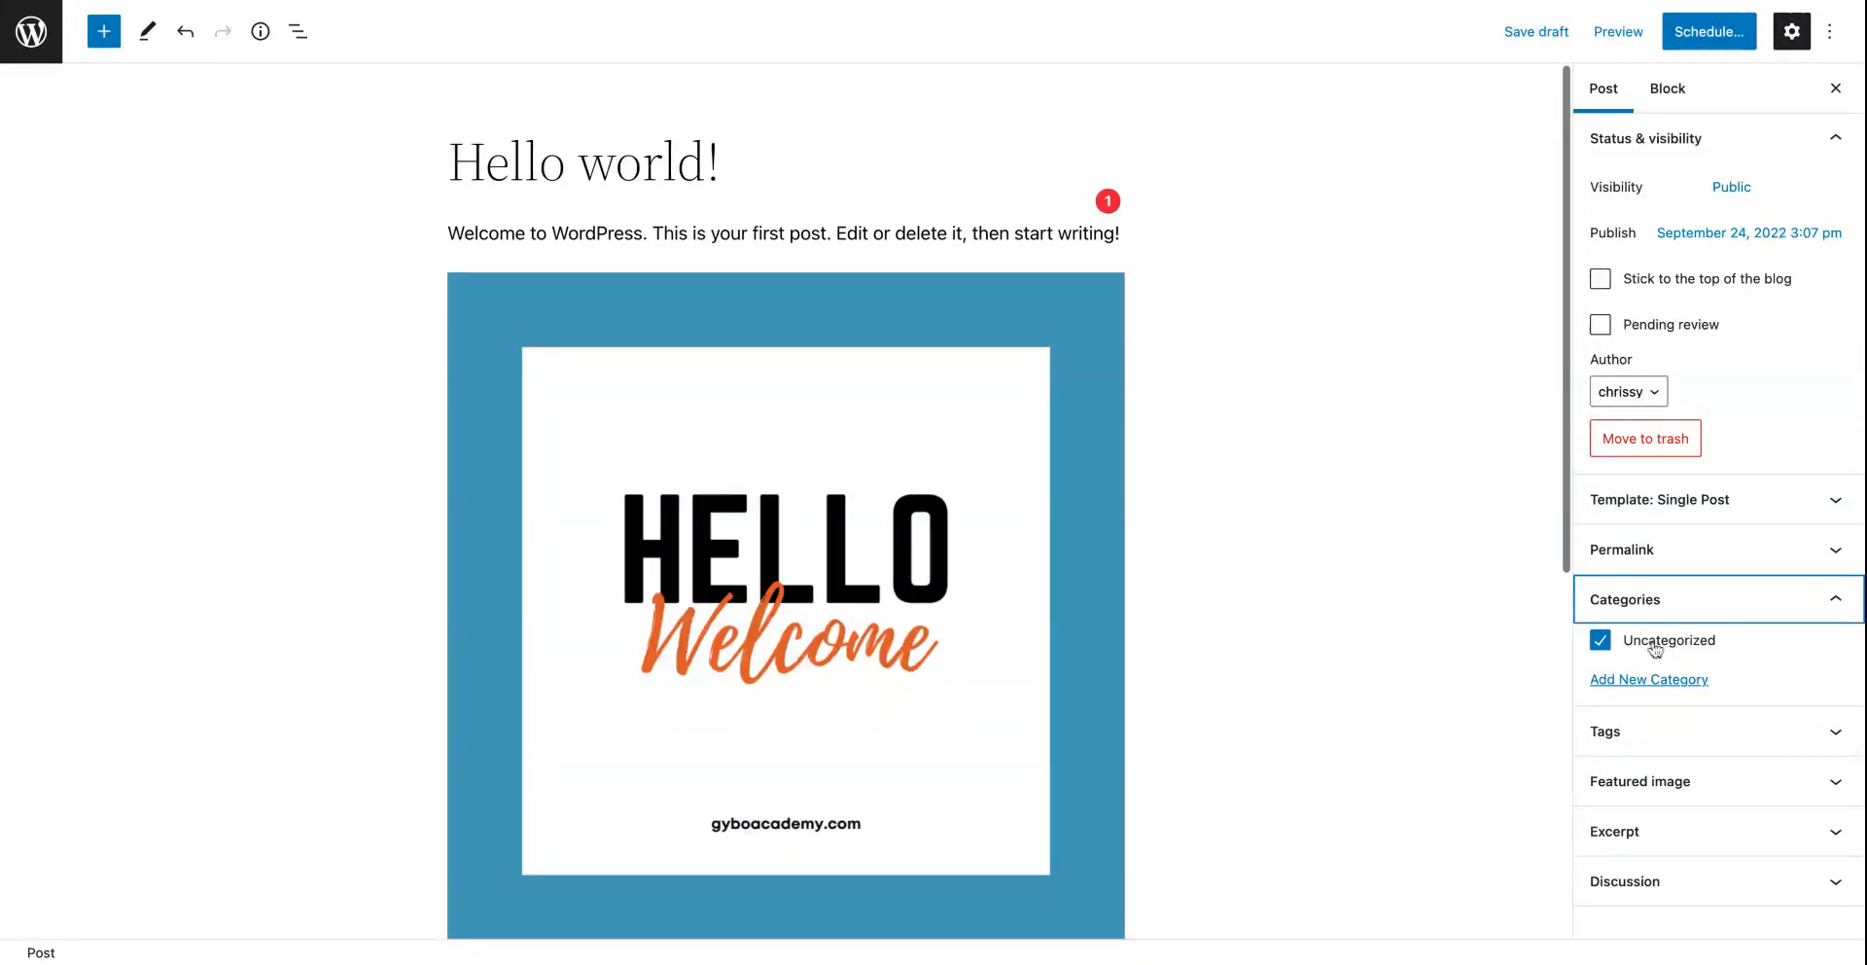
left_click(1638, 681)
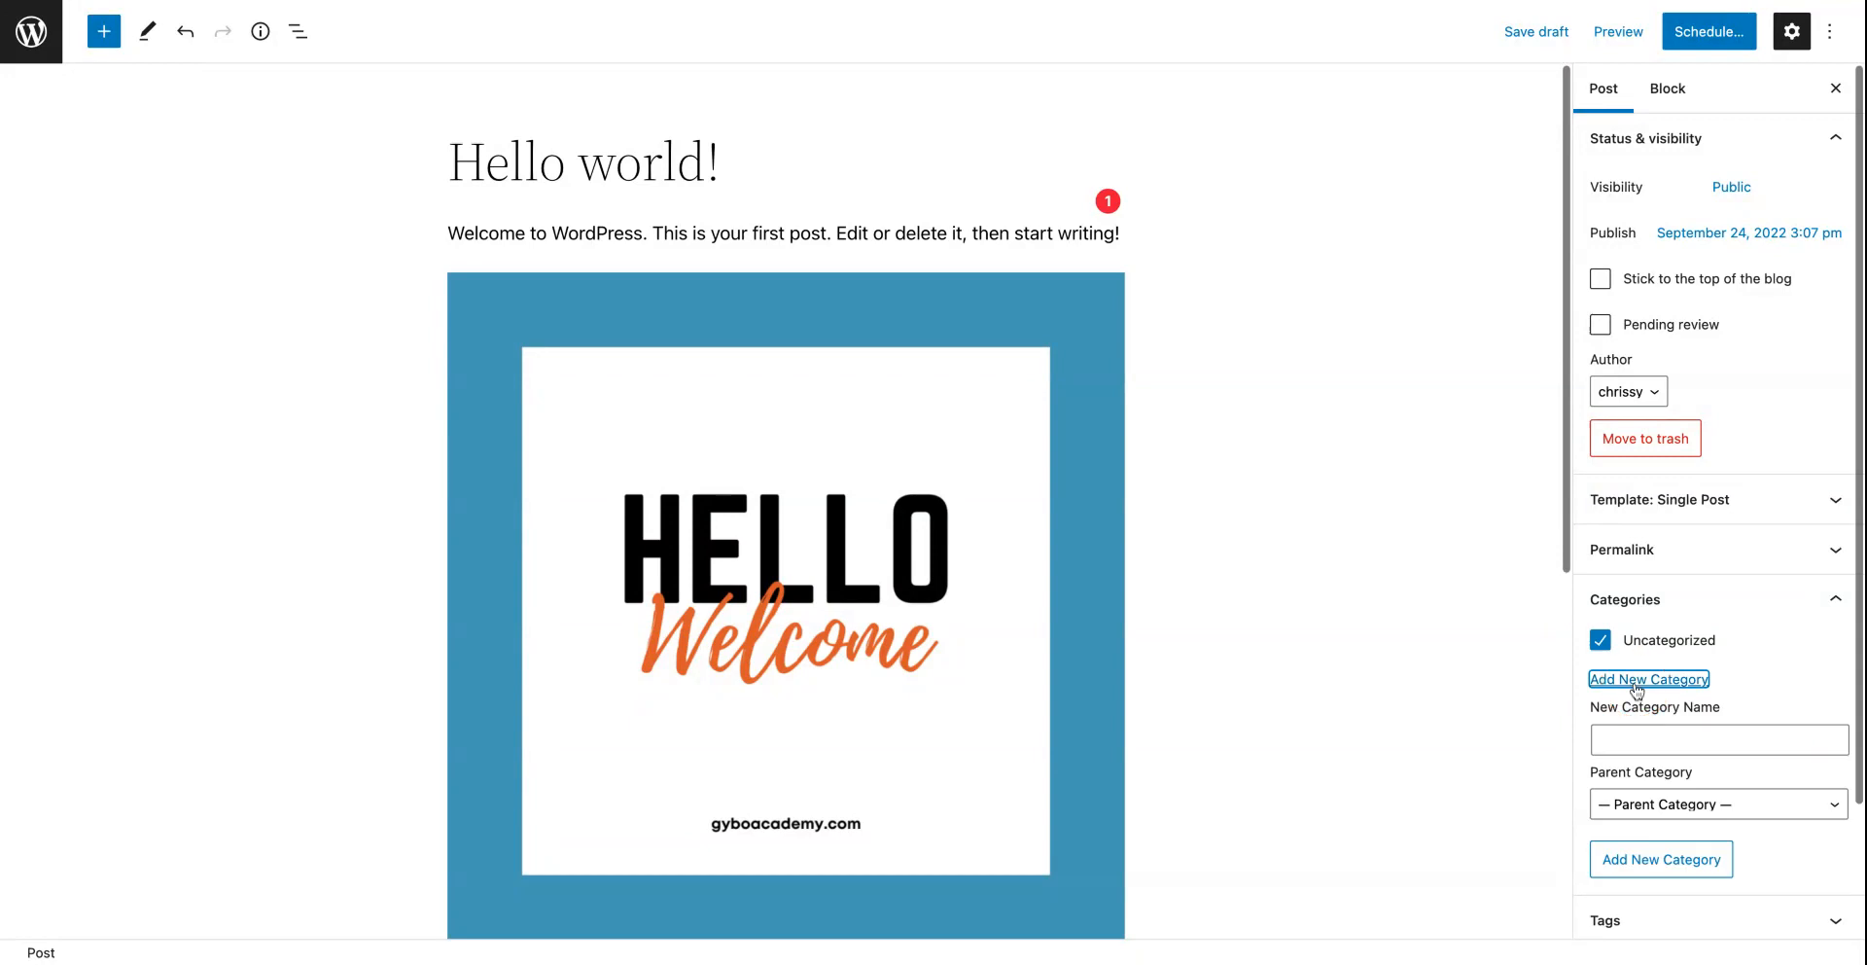
left_click(1640, 741)
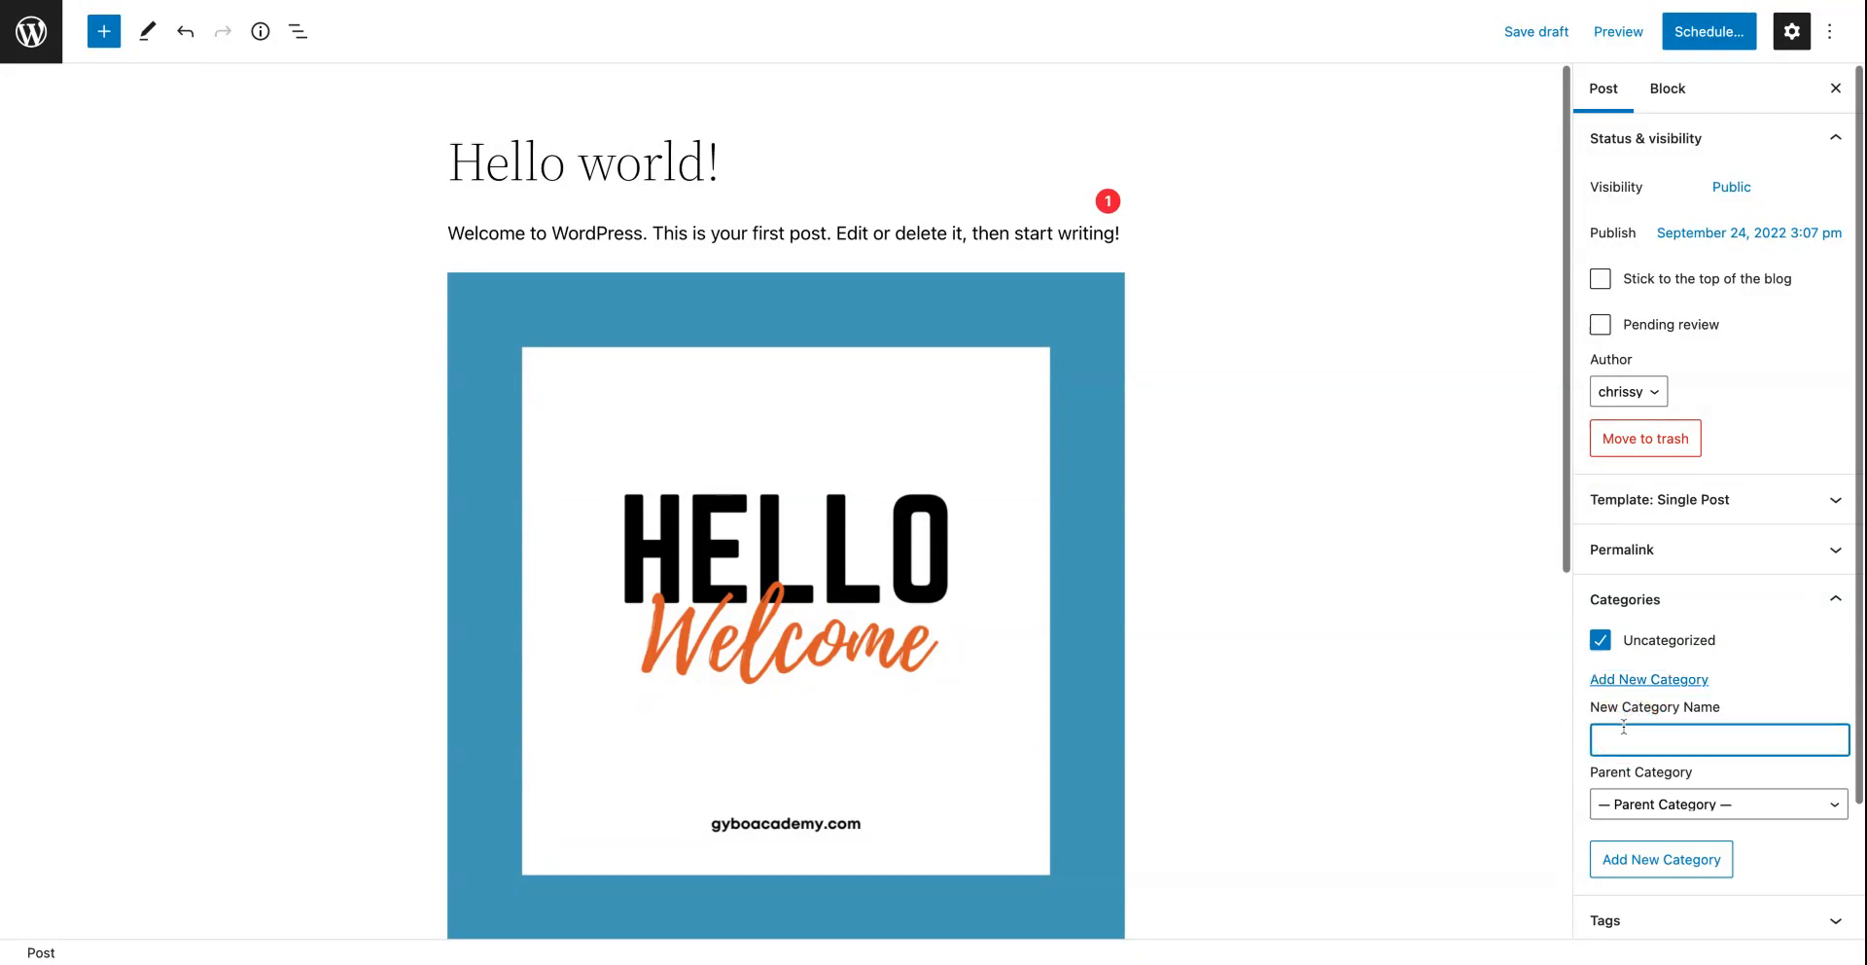
scroll(1697, 729, "down", 2)
left_click(1723, 707)
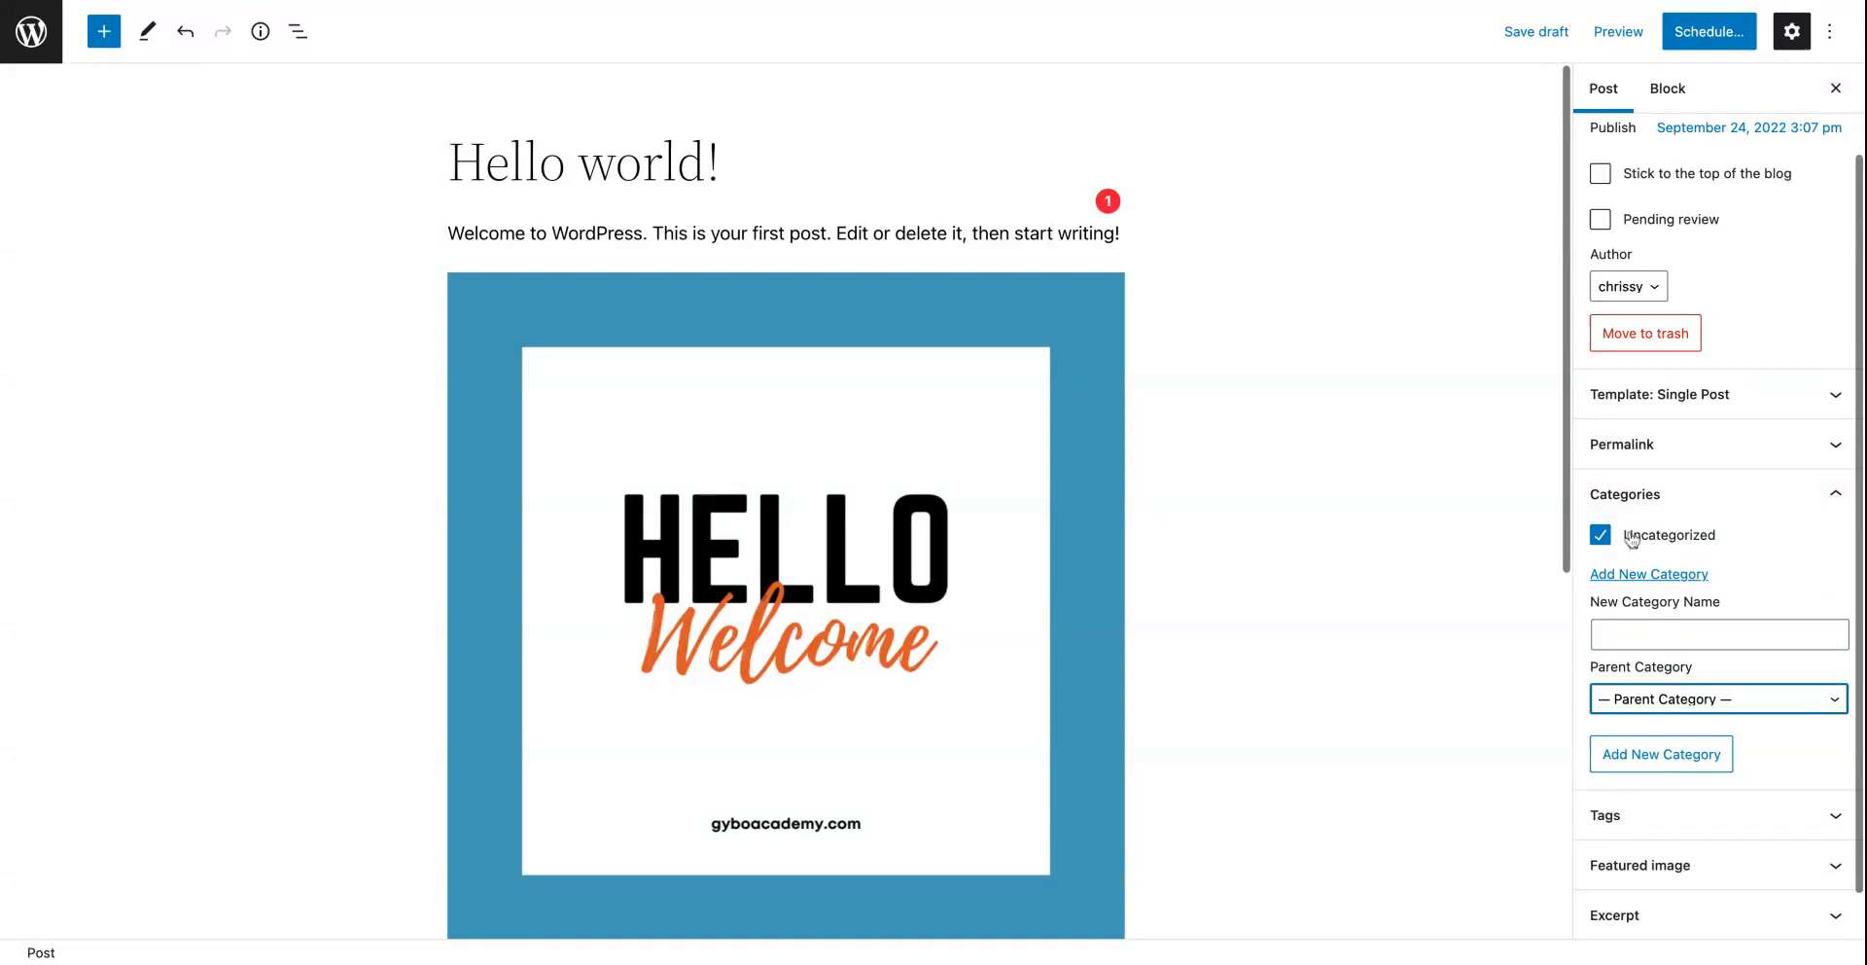
left_click(1836, 494)
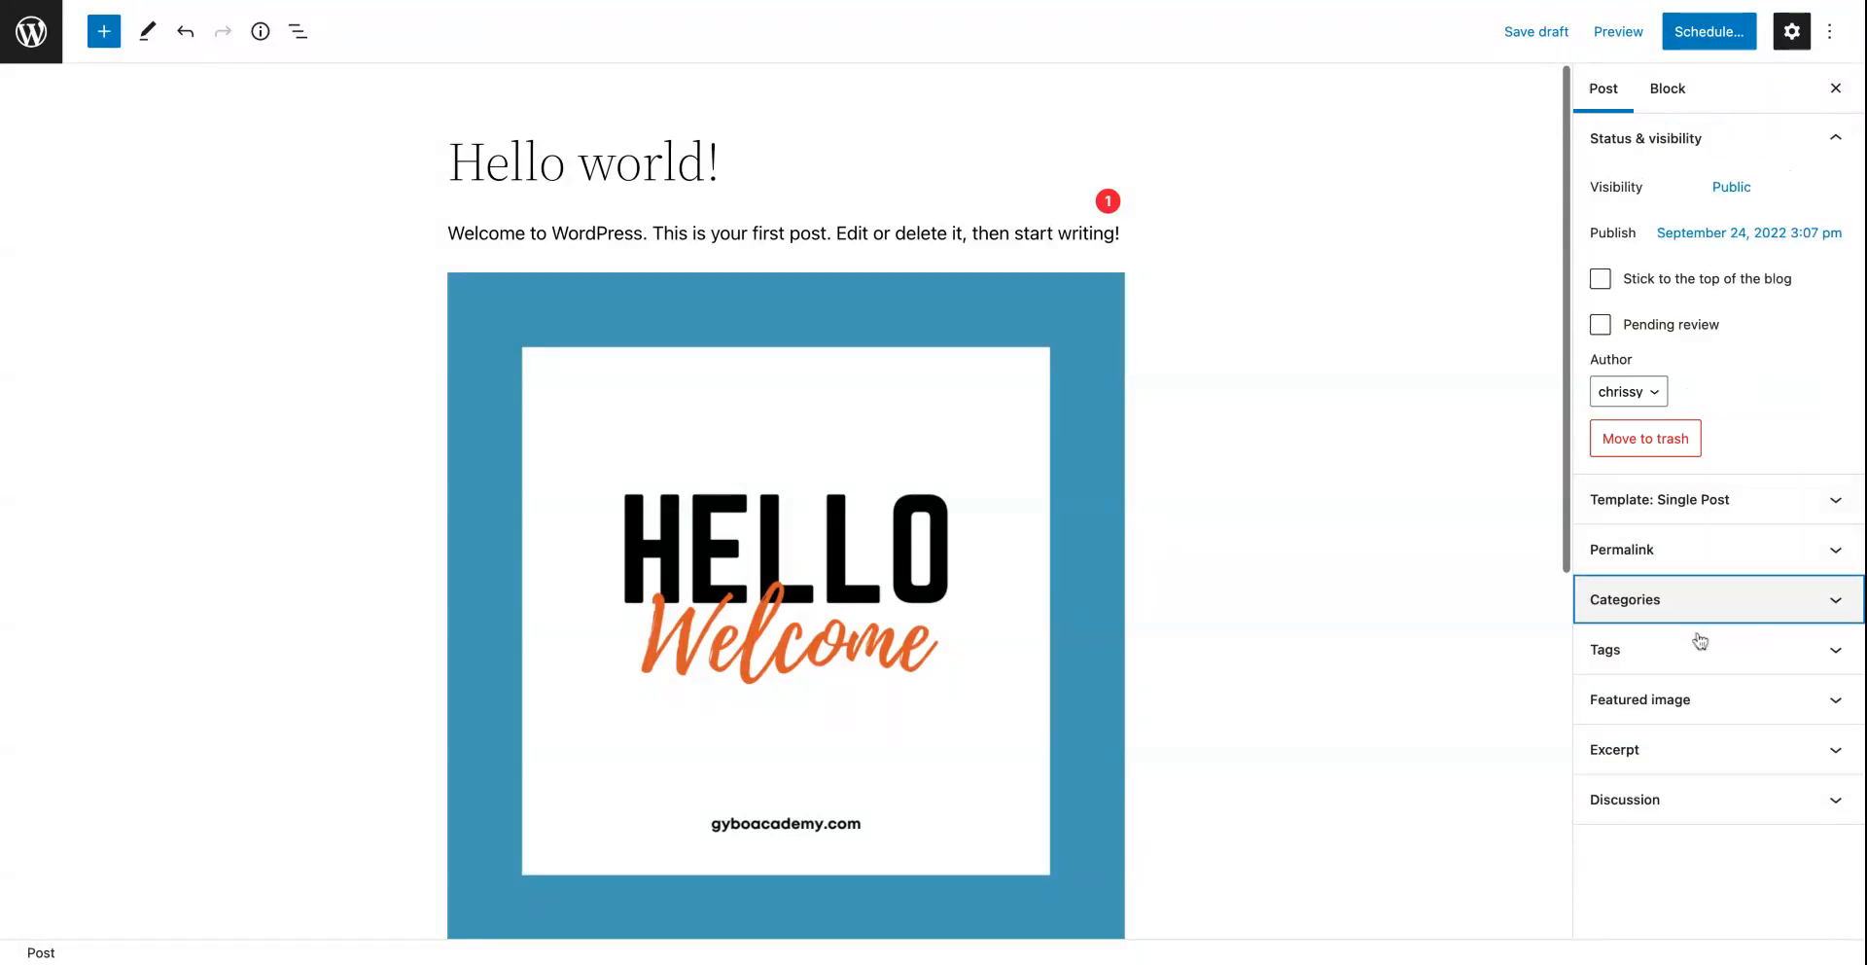
Step: Add the tag "blogging" to the post
left_click(1835, 650)
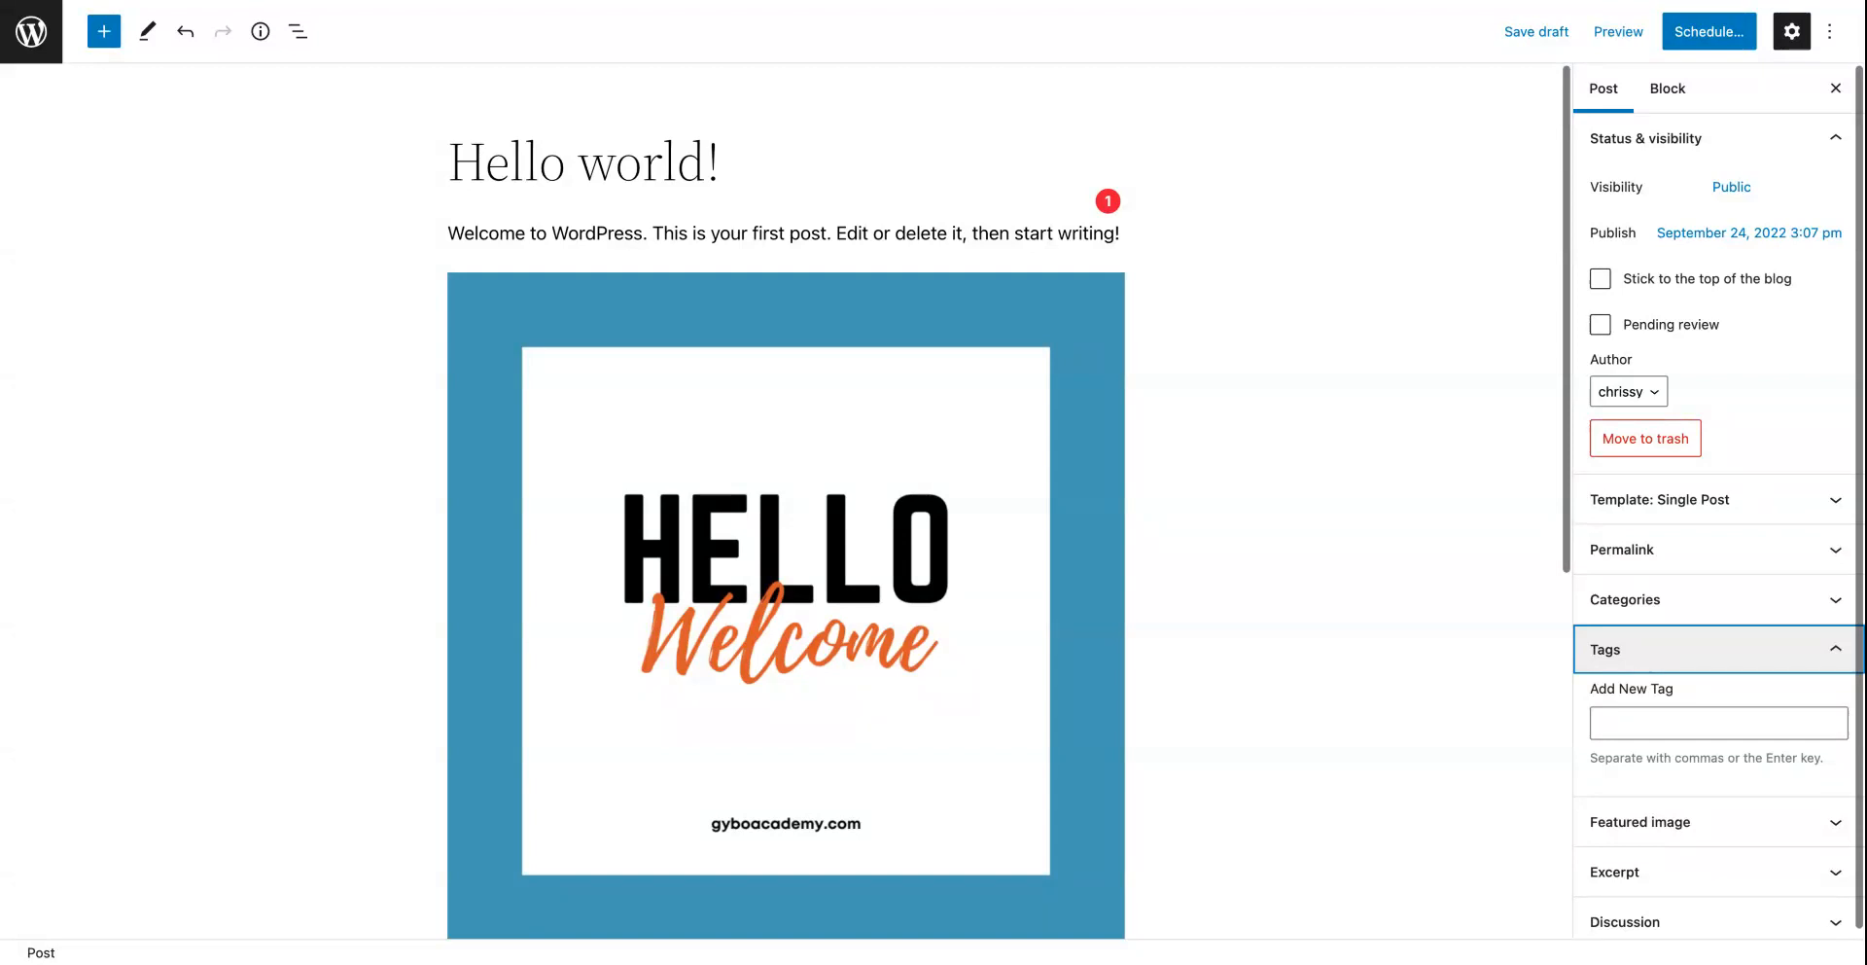
left_click(1671, 726)
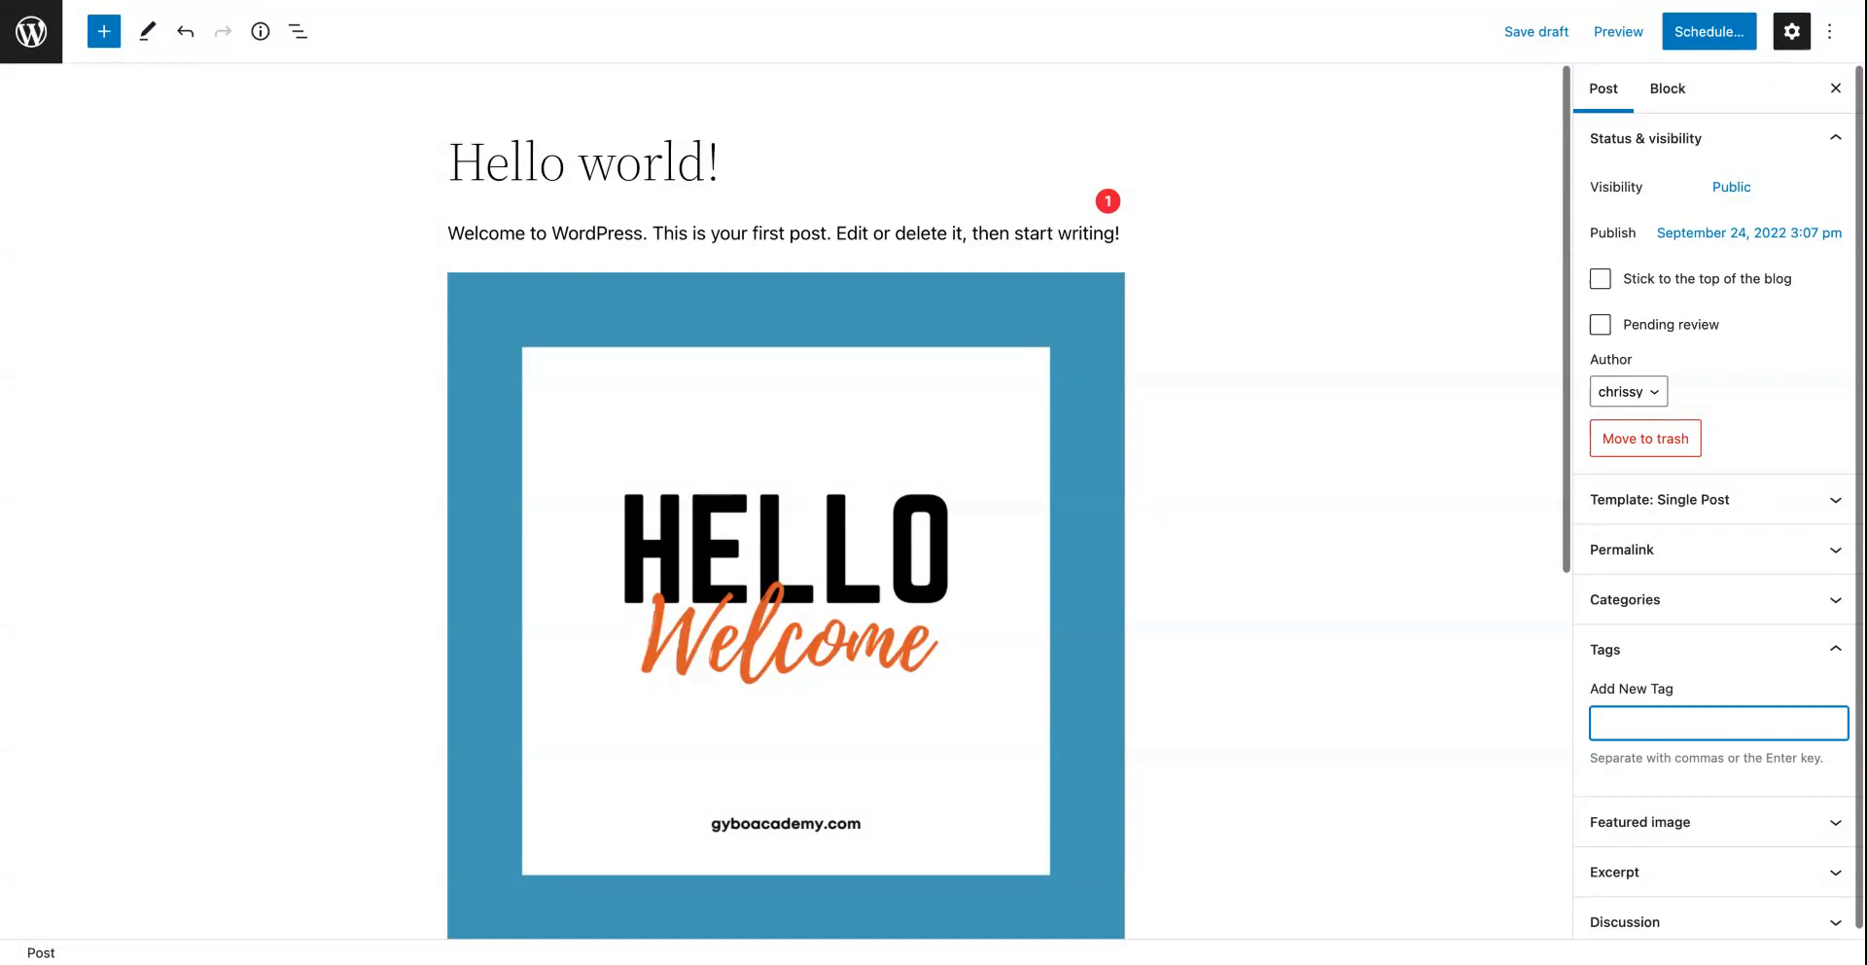
type("blogging")
key("Return")
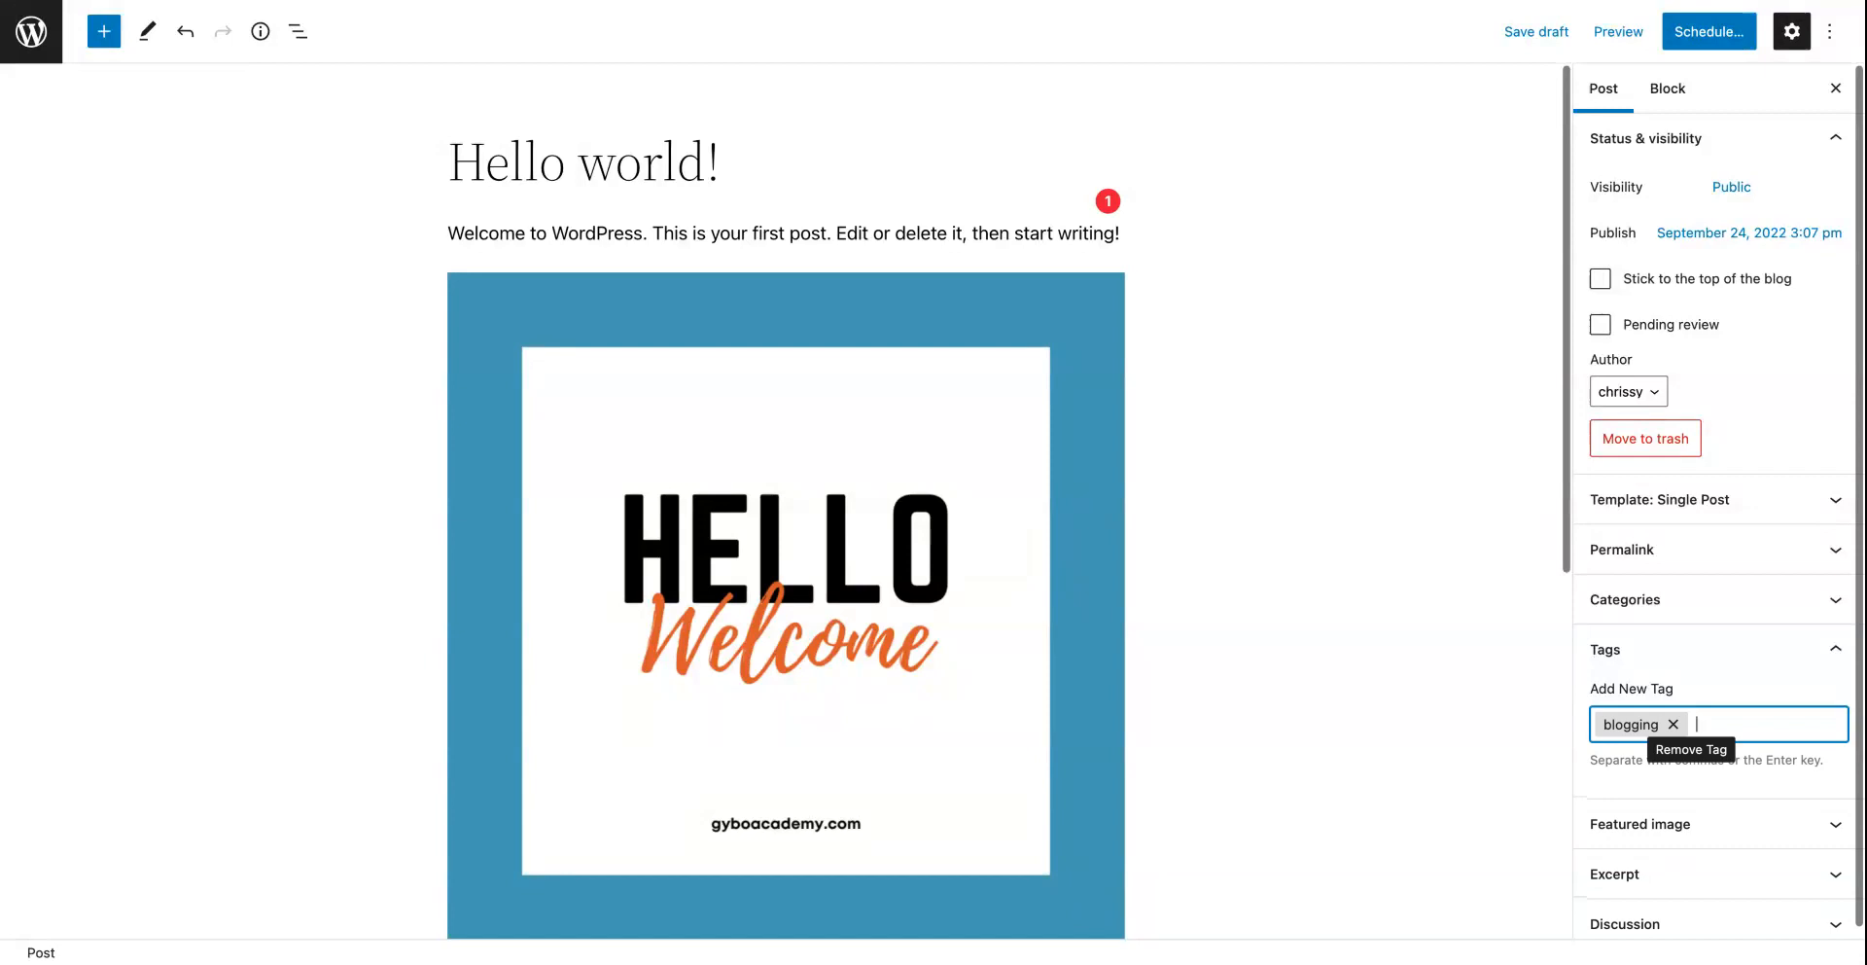
type("lk")
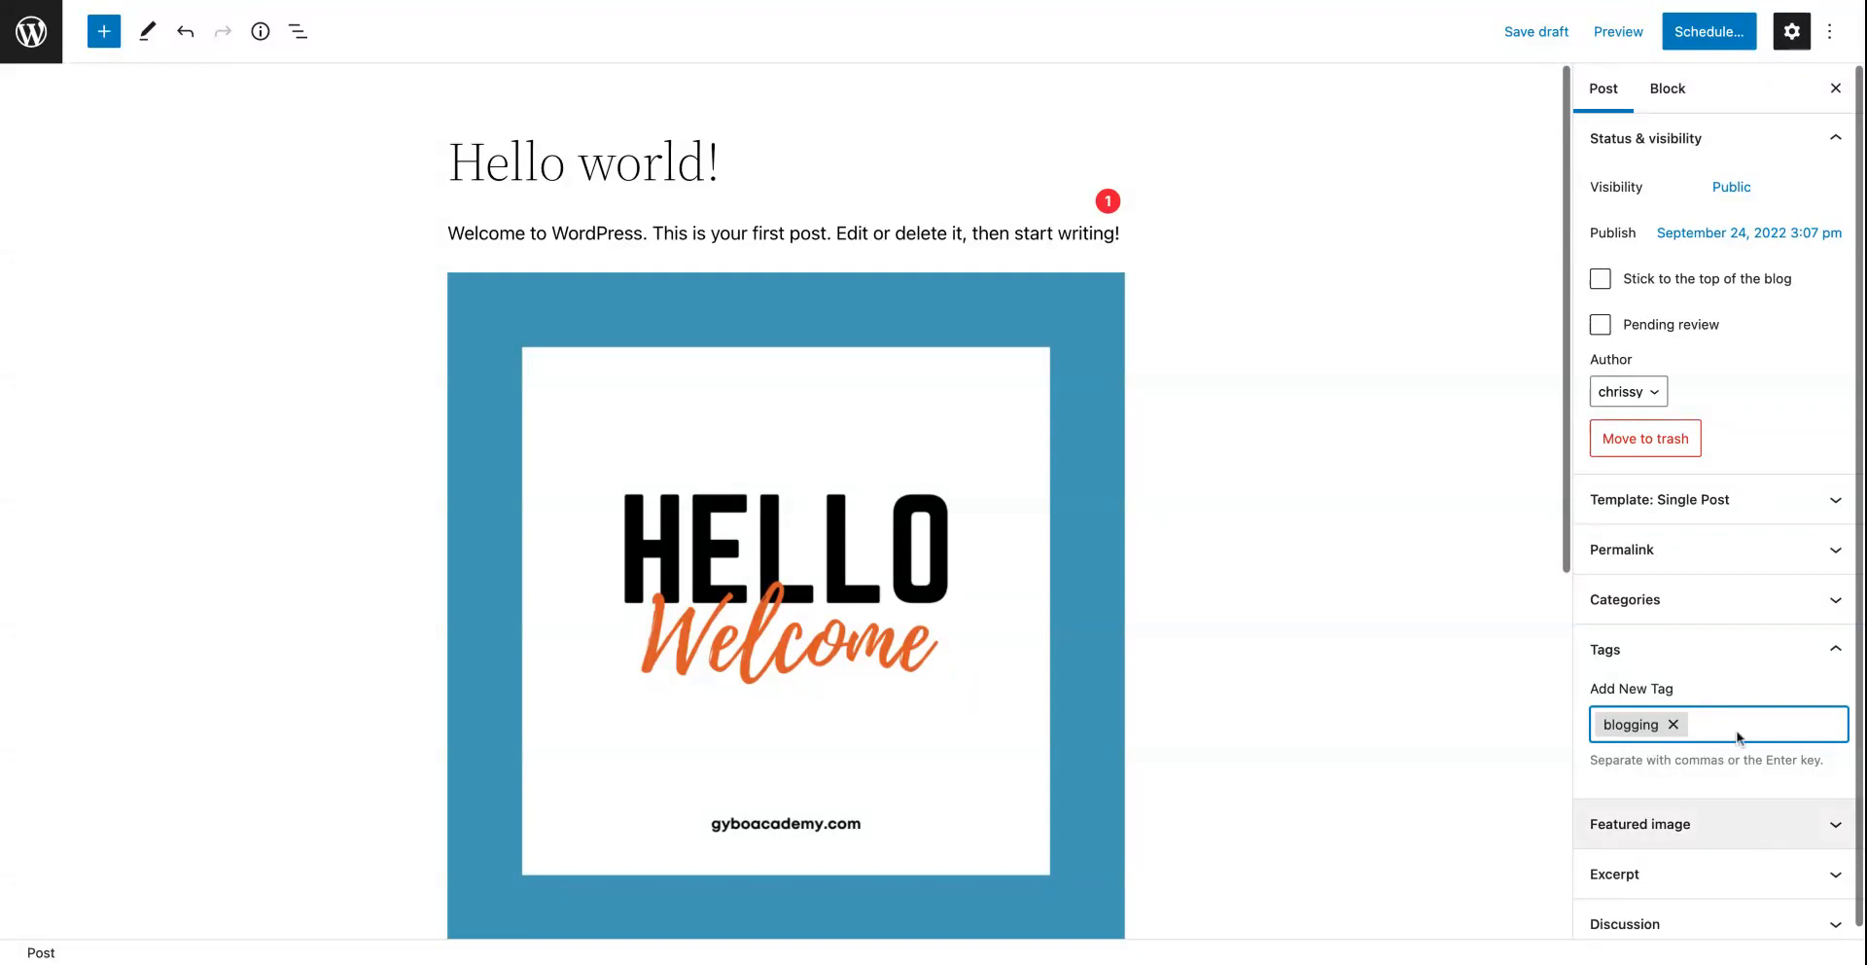
left_click(1821, 651)
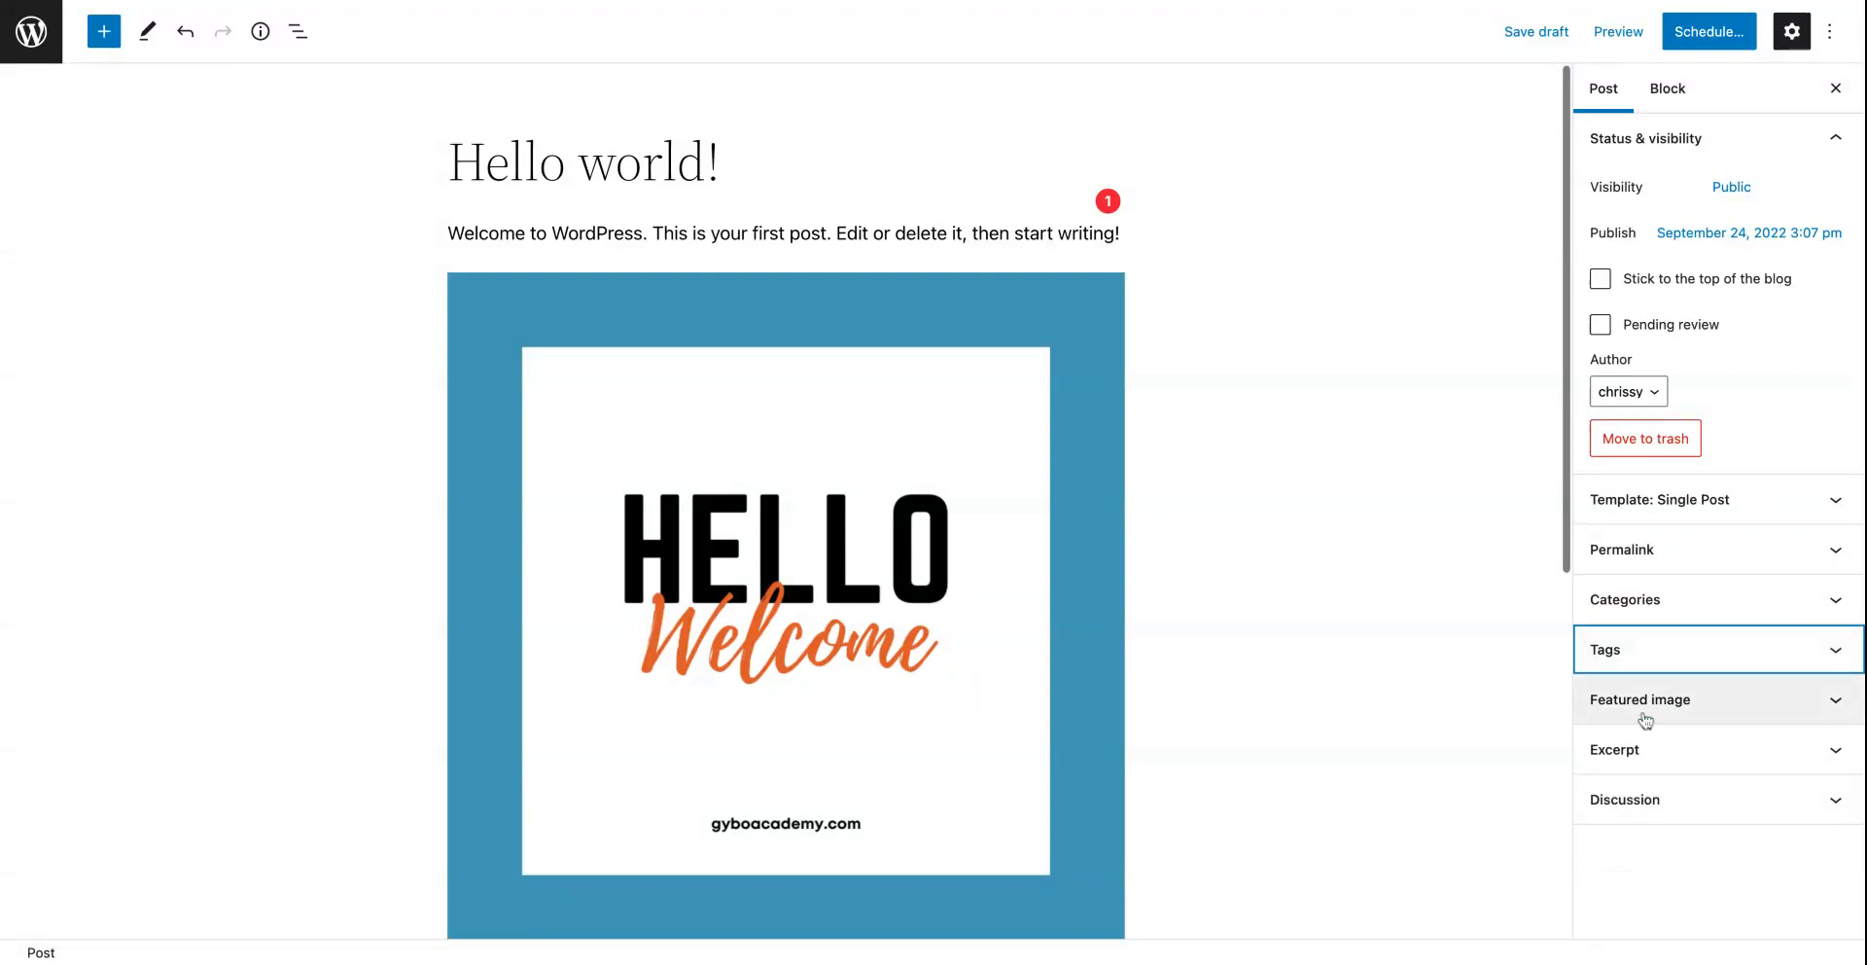
Step: Examine the post's featured image, excerpt and discussion settings
left_click(1838, 706)
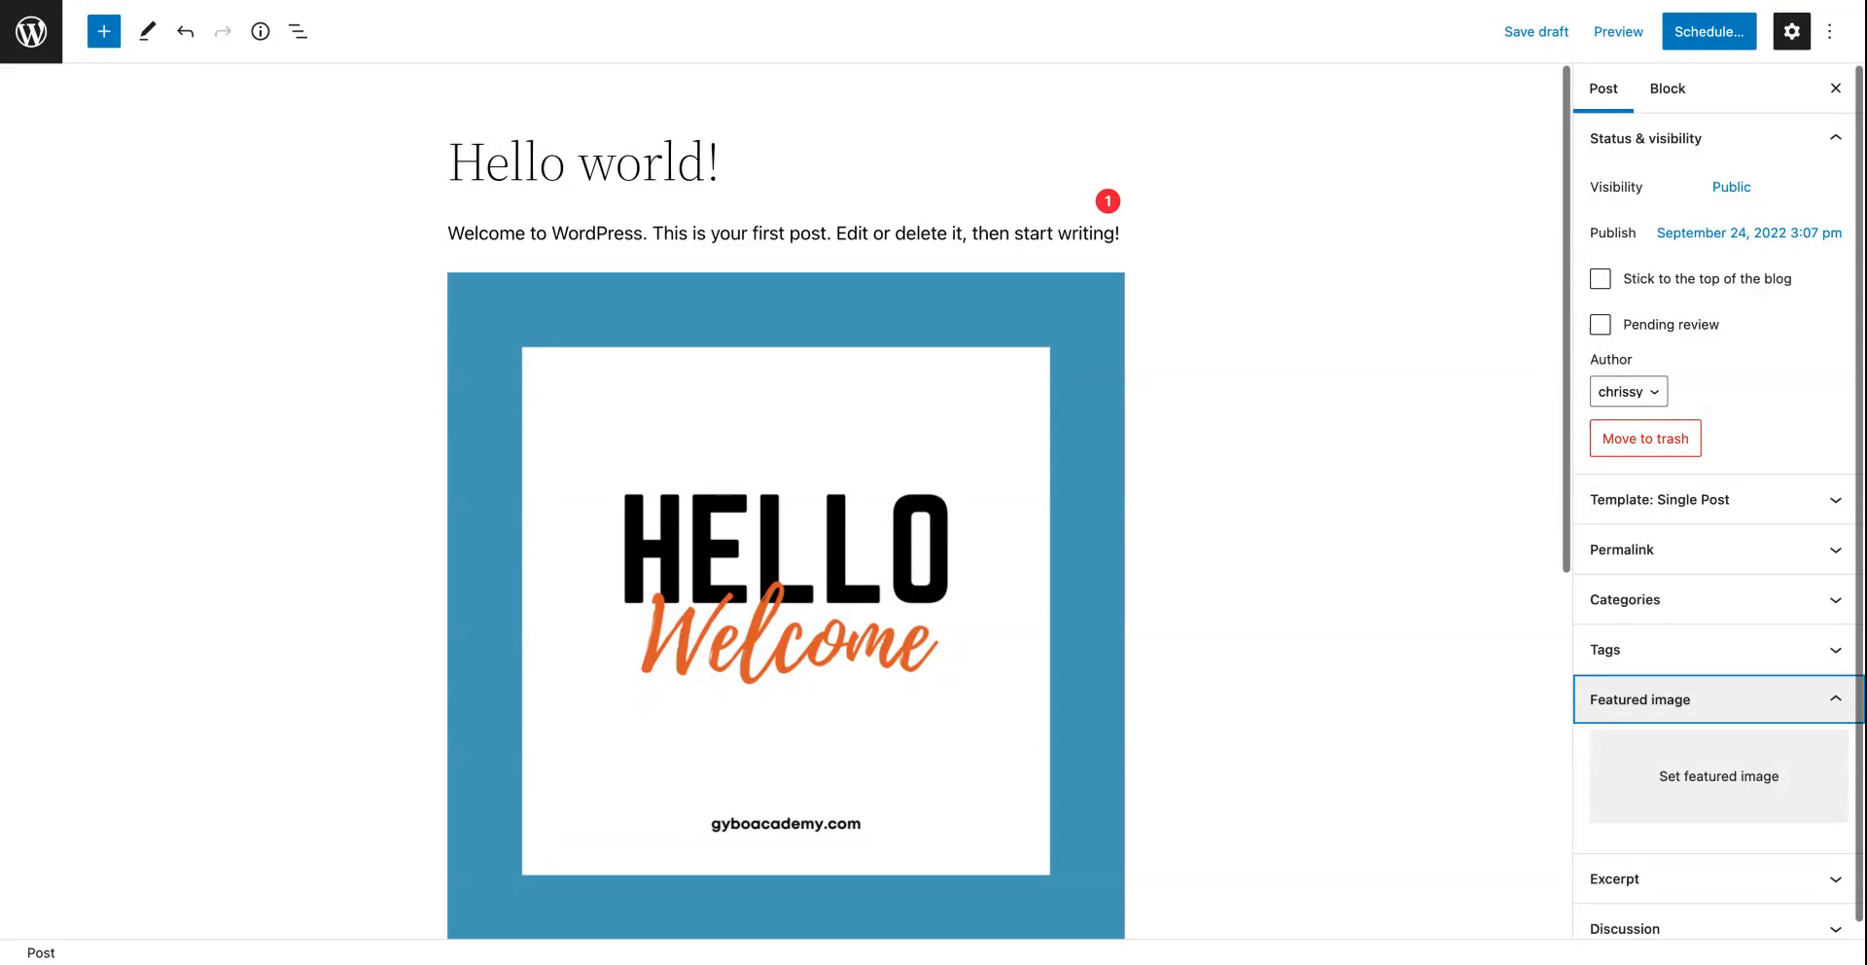
left_click(1836, 699)
left_click(1838, 751)
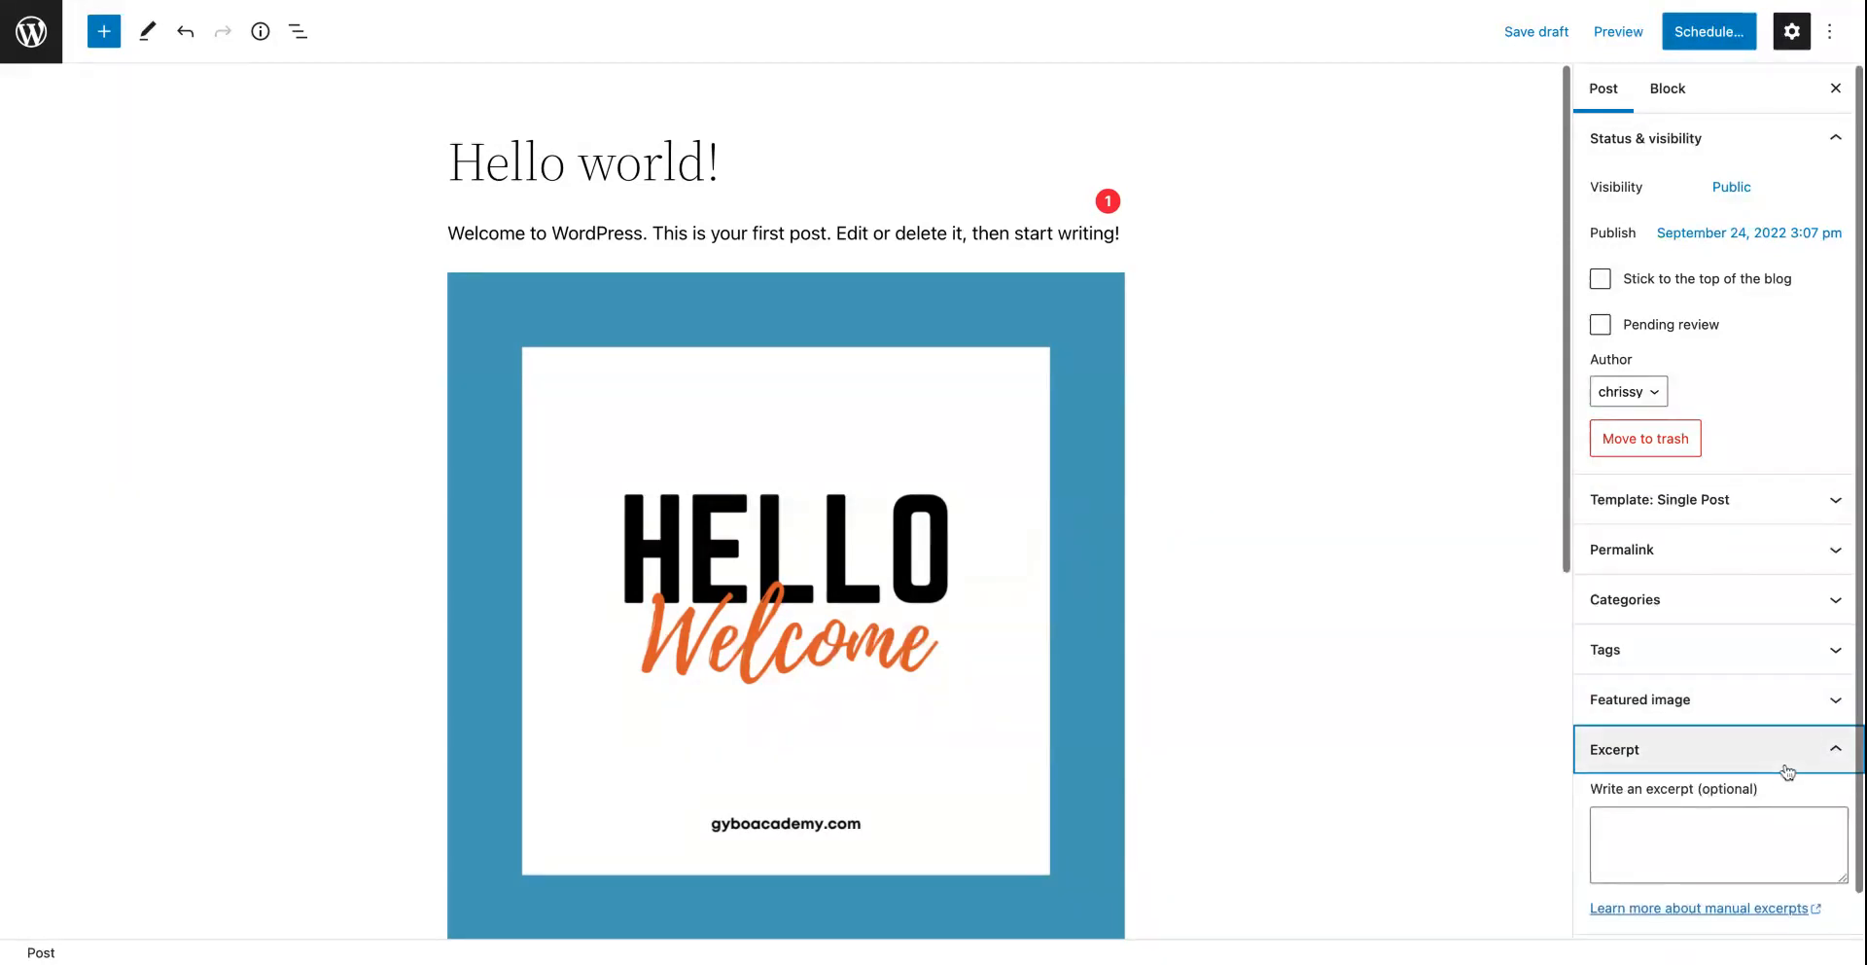
scroll(1790, 778, "down", 1)
left_click(1649, 785)
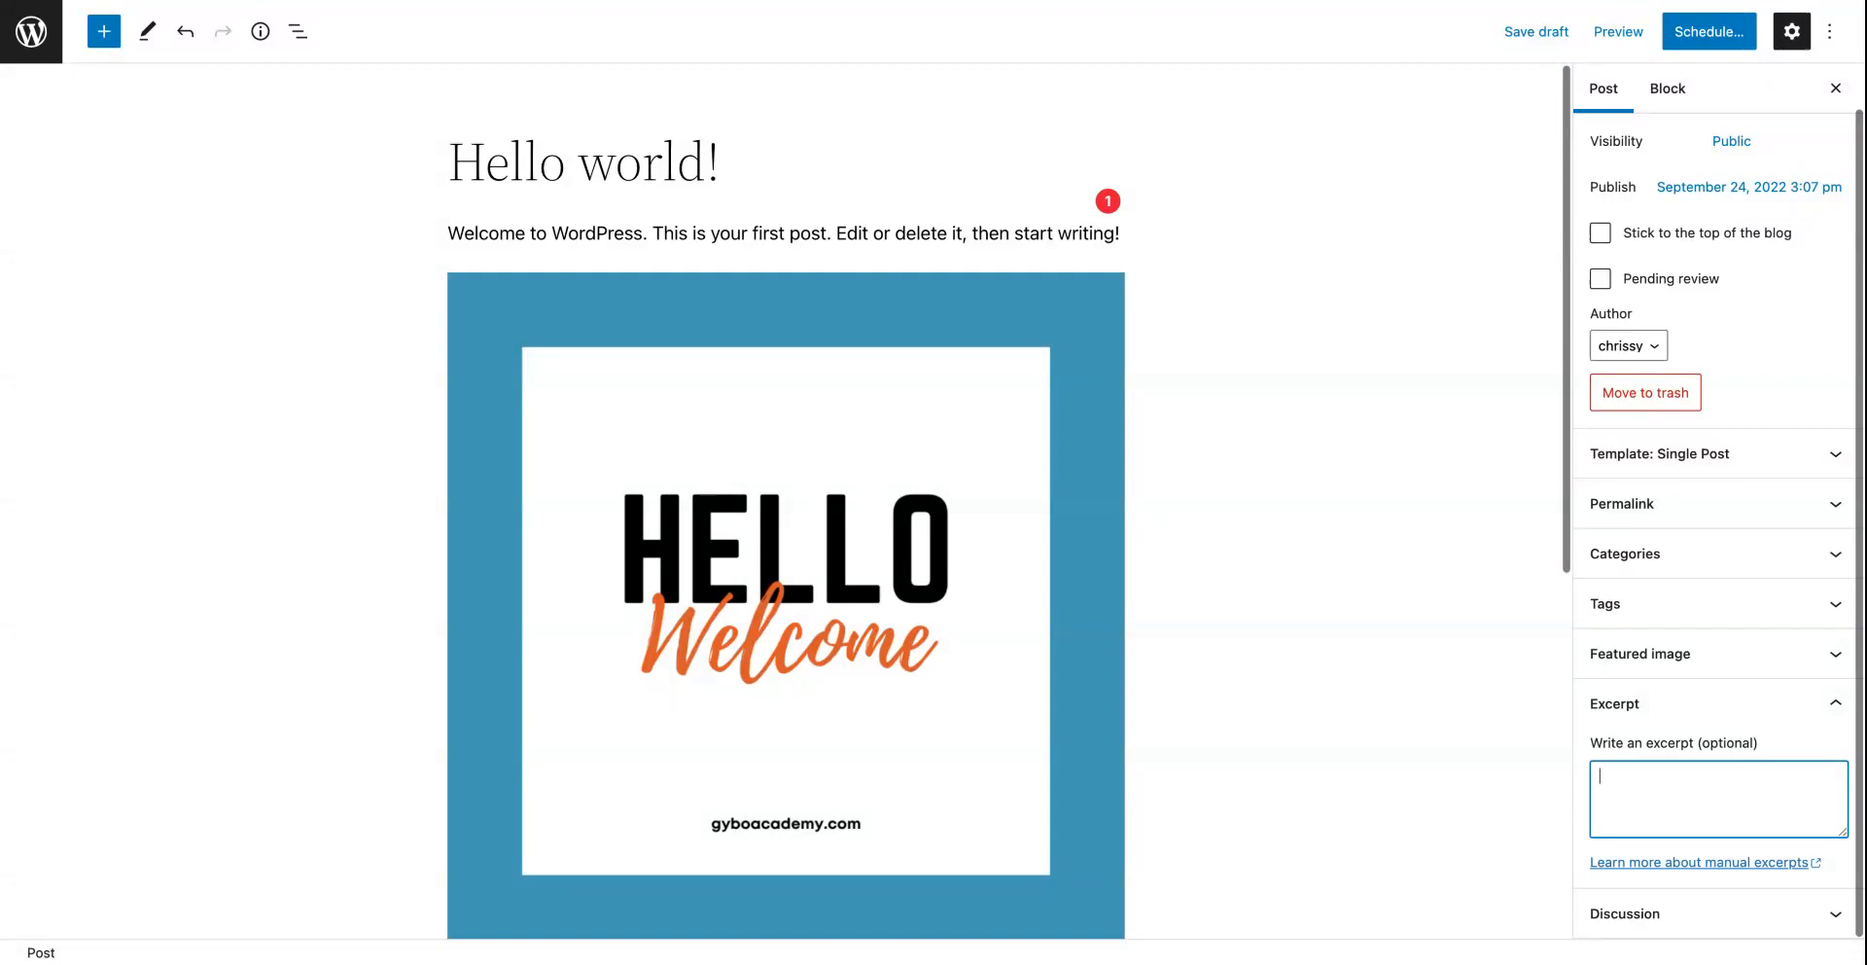
left_click(1836, 703)
left_click(1837, 804)
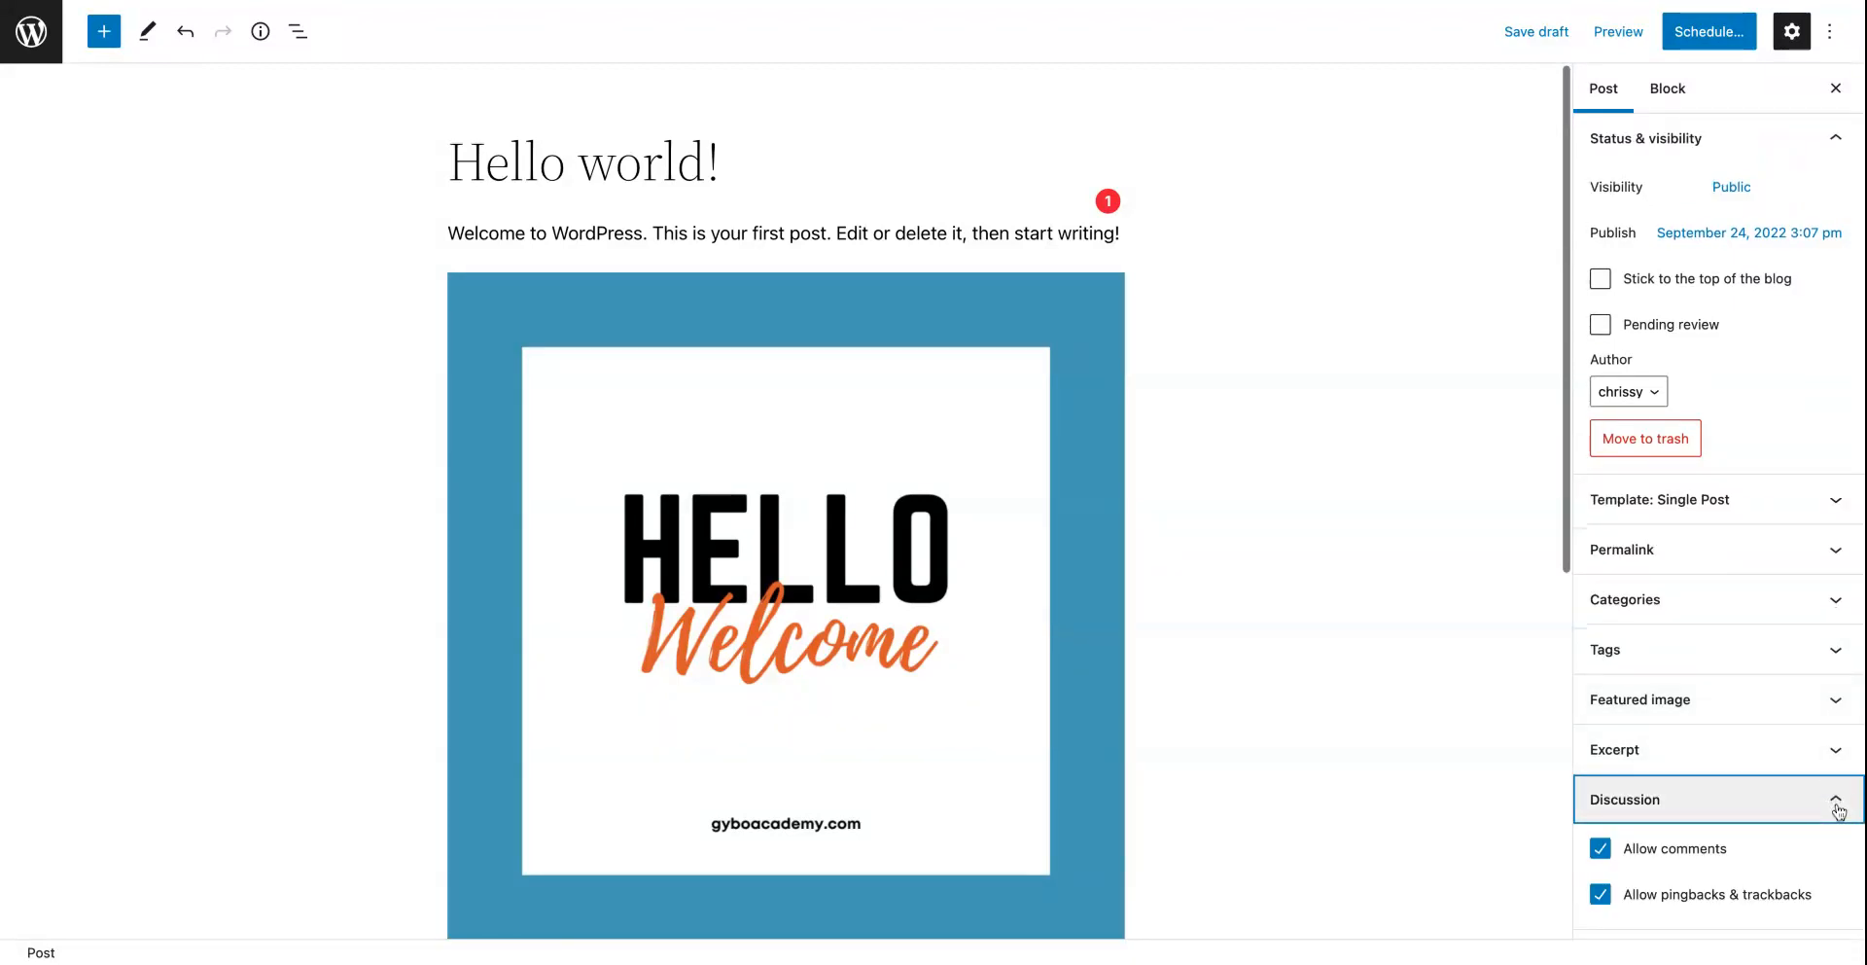
Step: Disallow comments and pingbacks & trackbacks on the post and set its publish date to September 15, 2022
left_click(1600, 850)
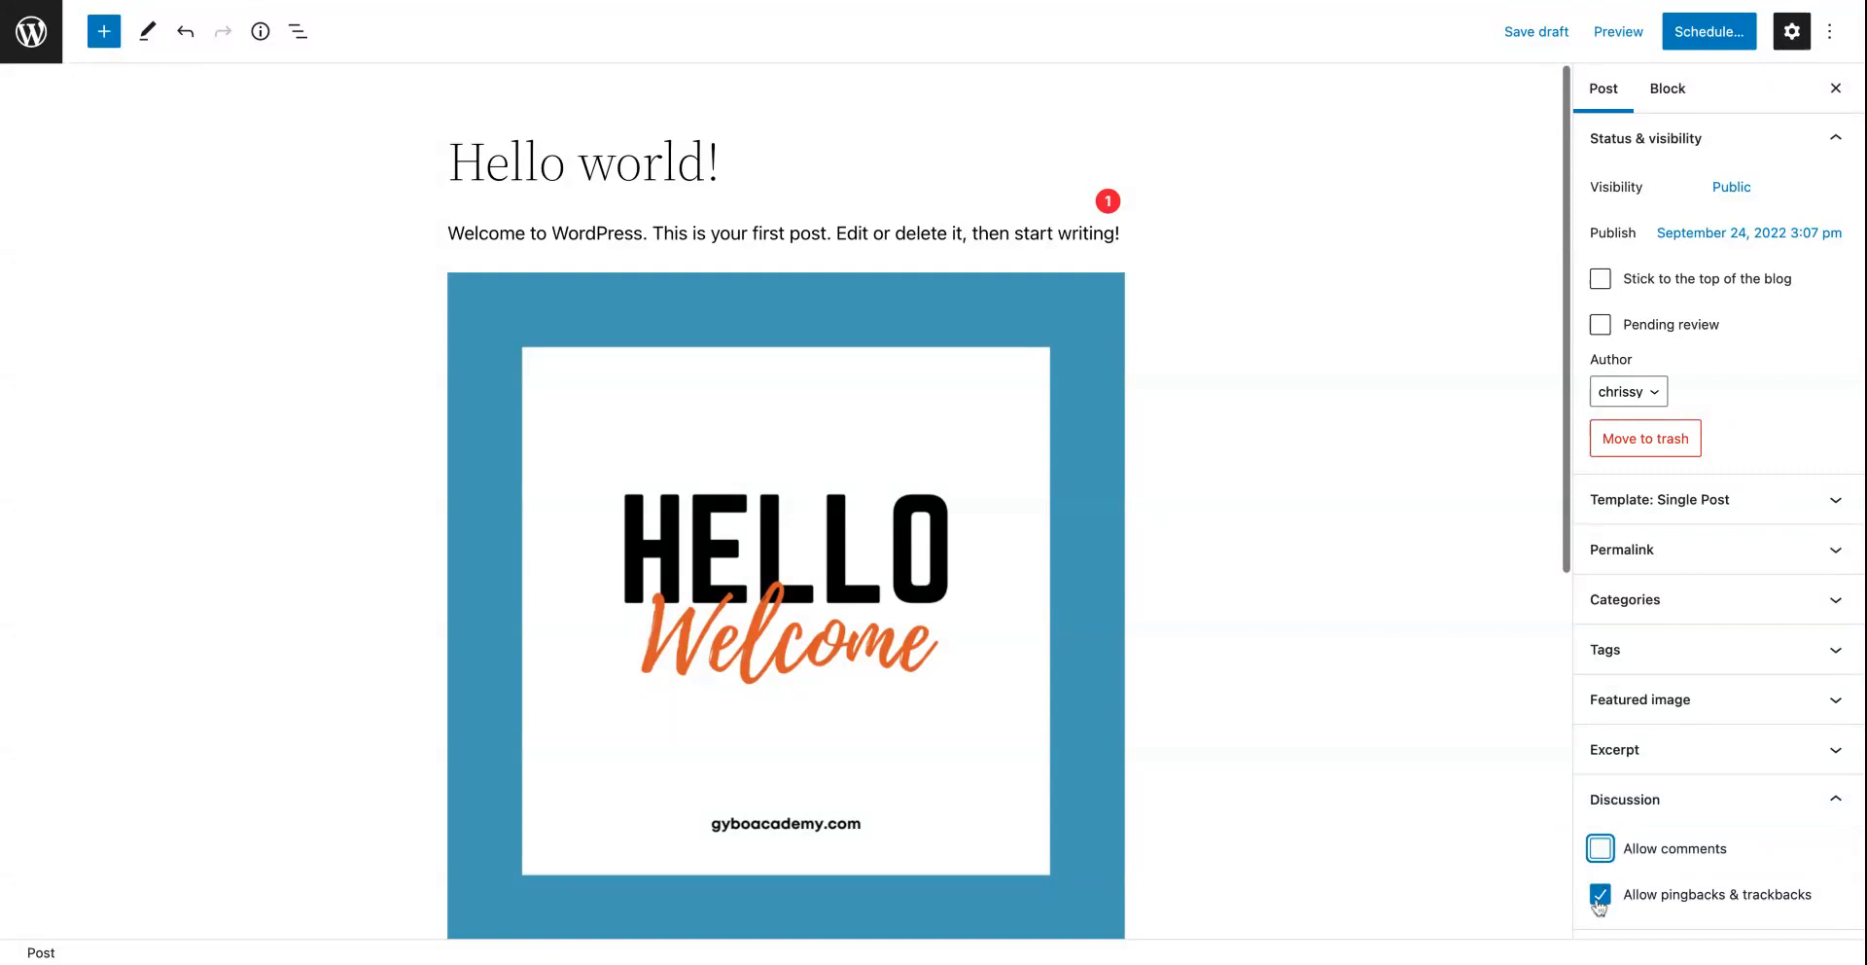
left_click(1599, 894)
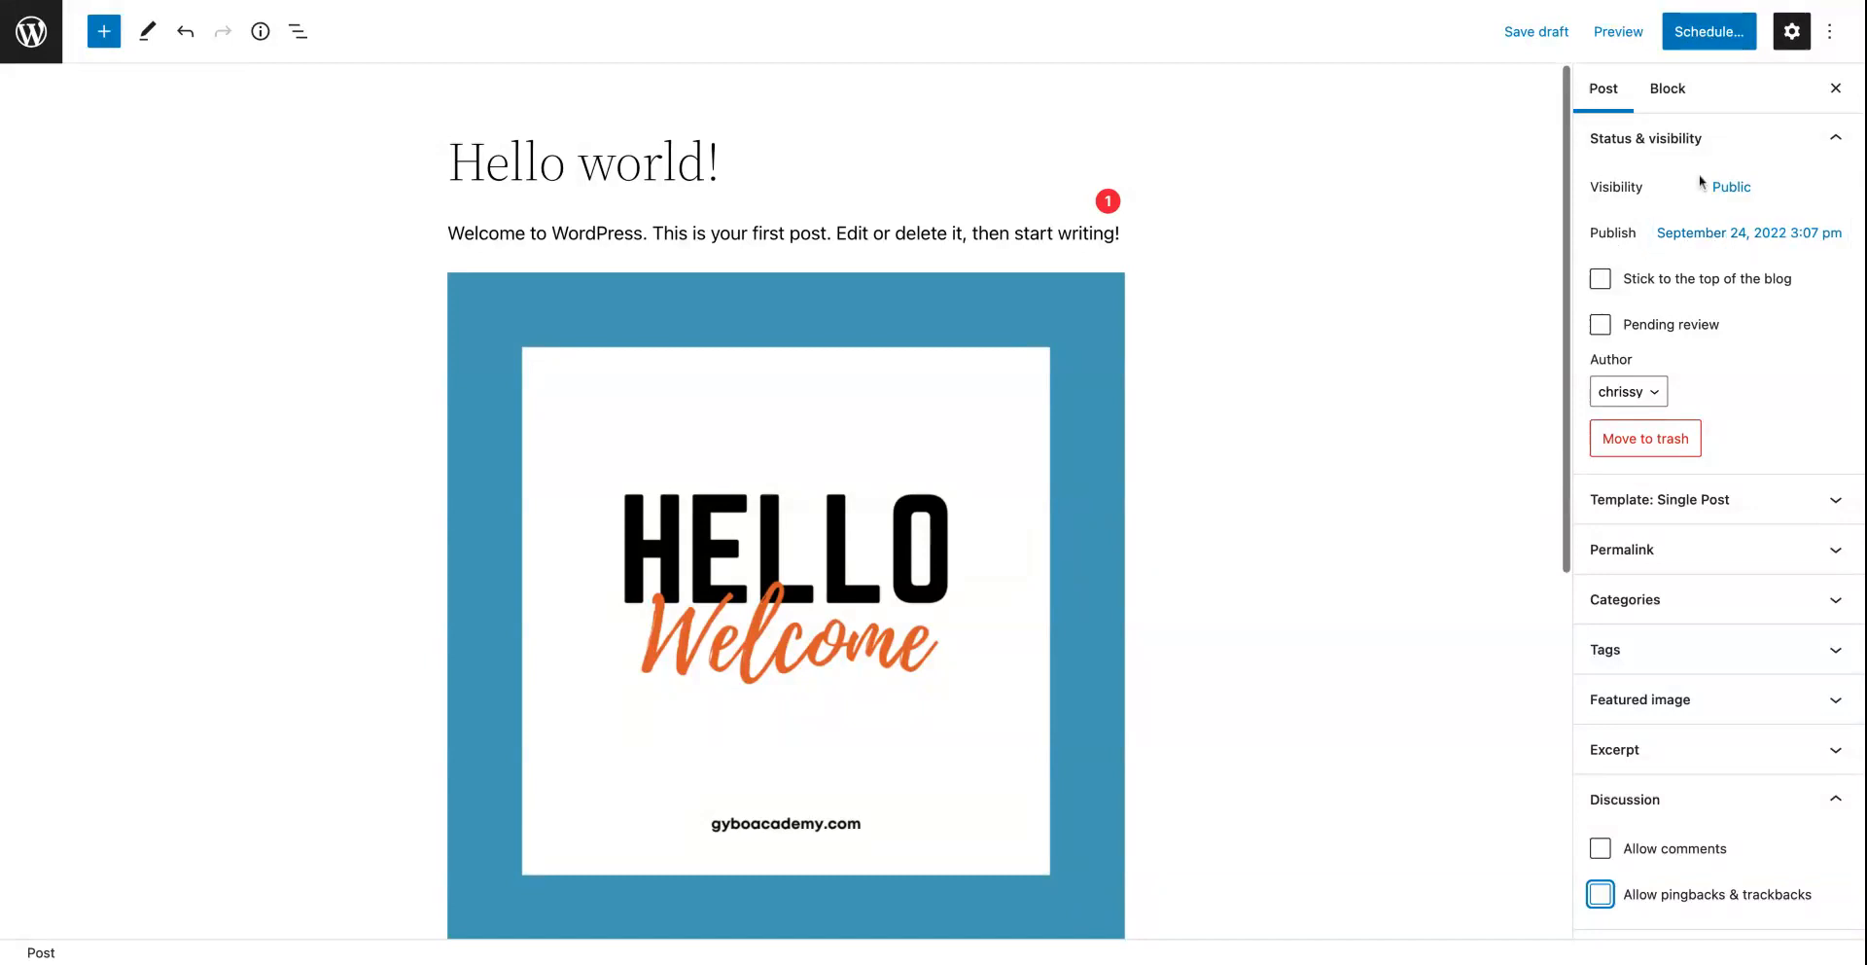
left_click(1697, 233)
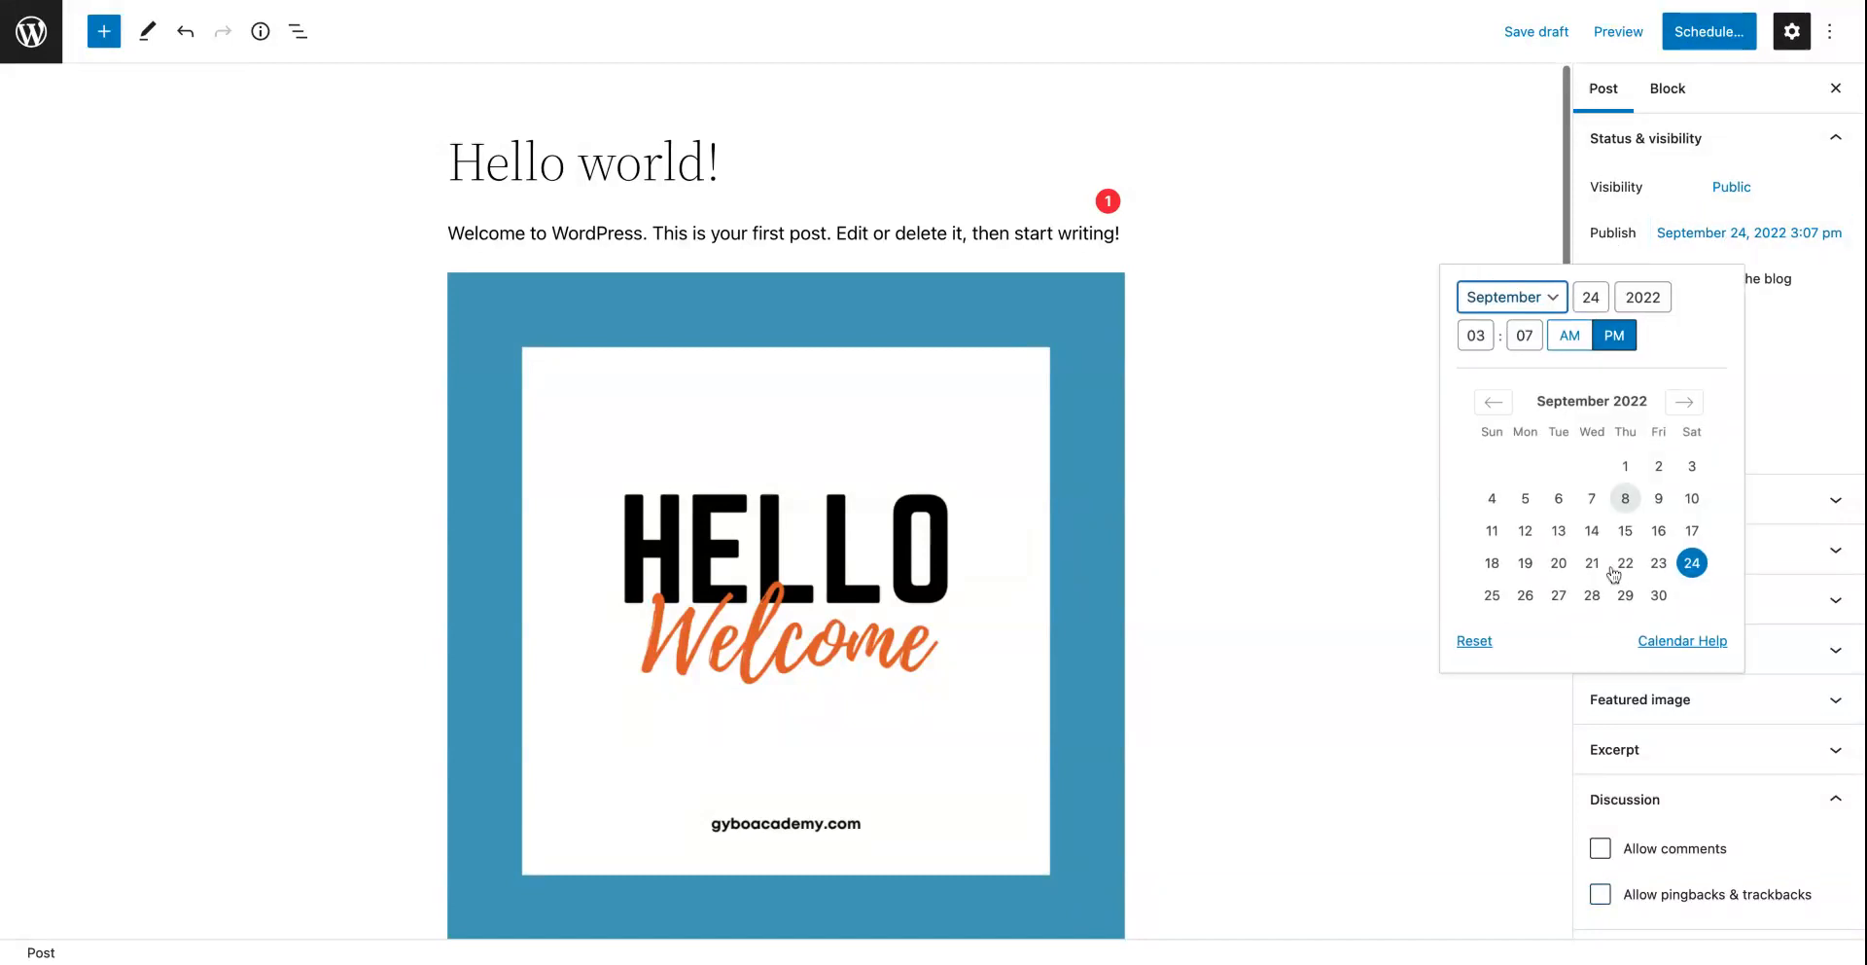
left_click(1626, 531)
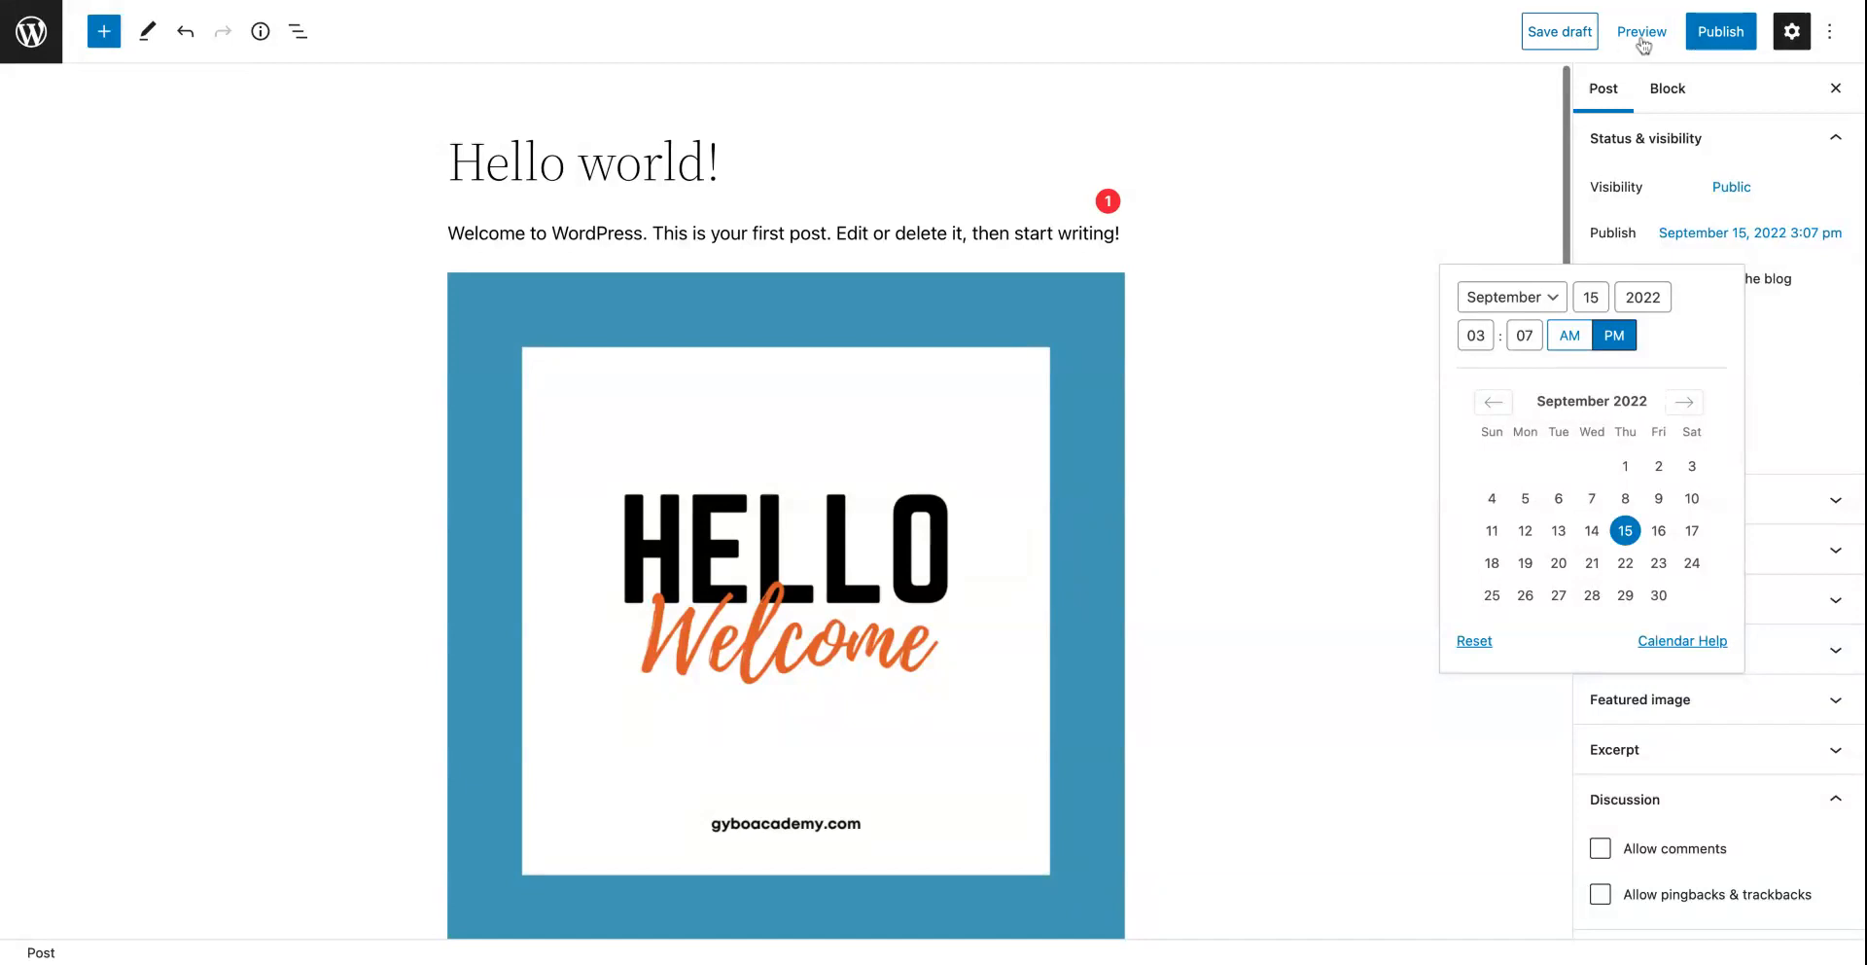
Step: Publish the "Hello world!" post and view it on the live site
left_click(1708, 39)
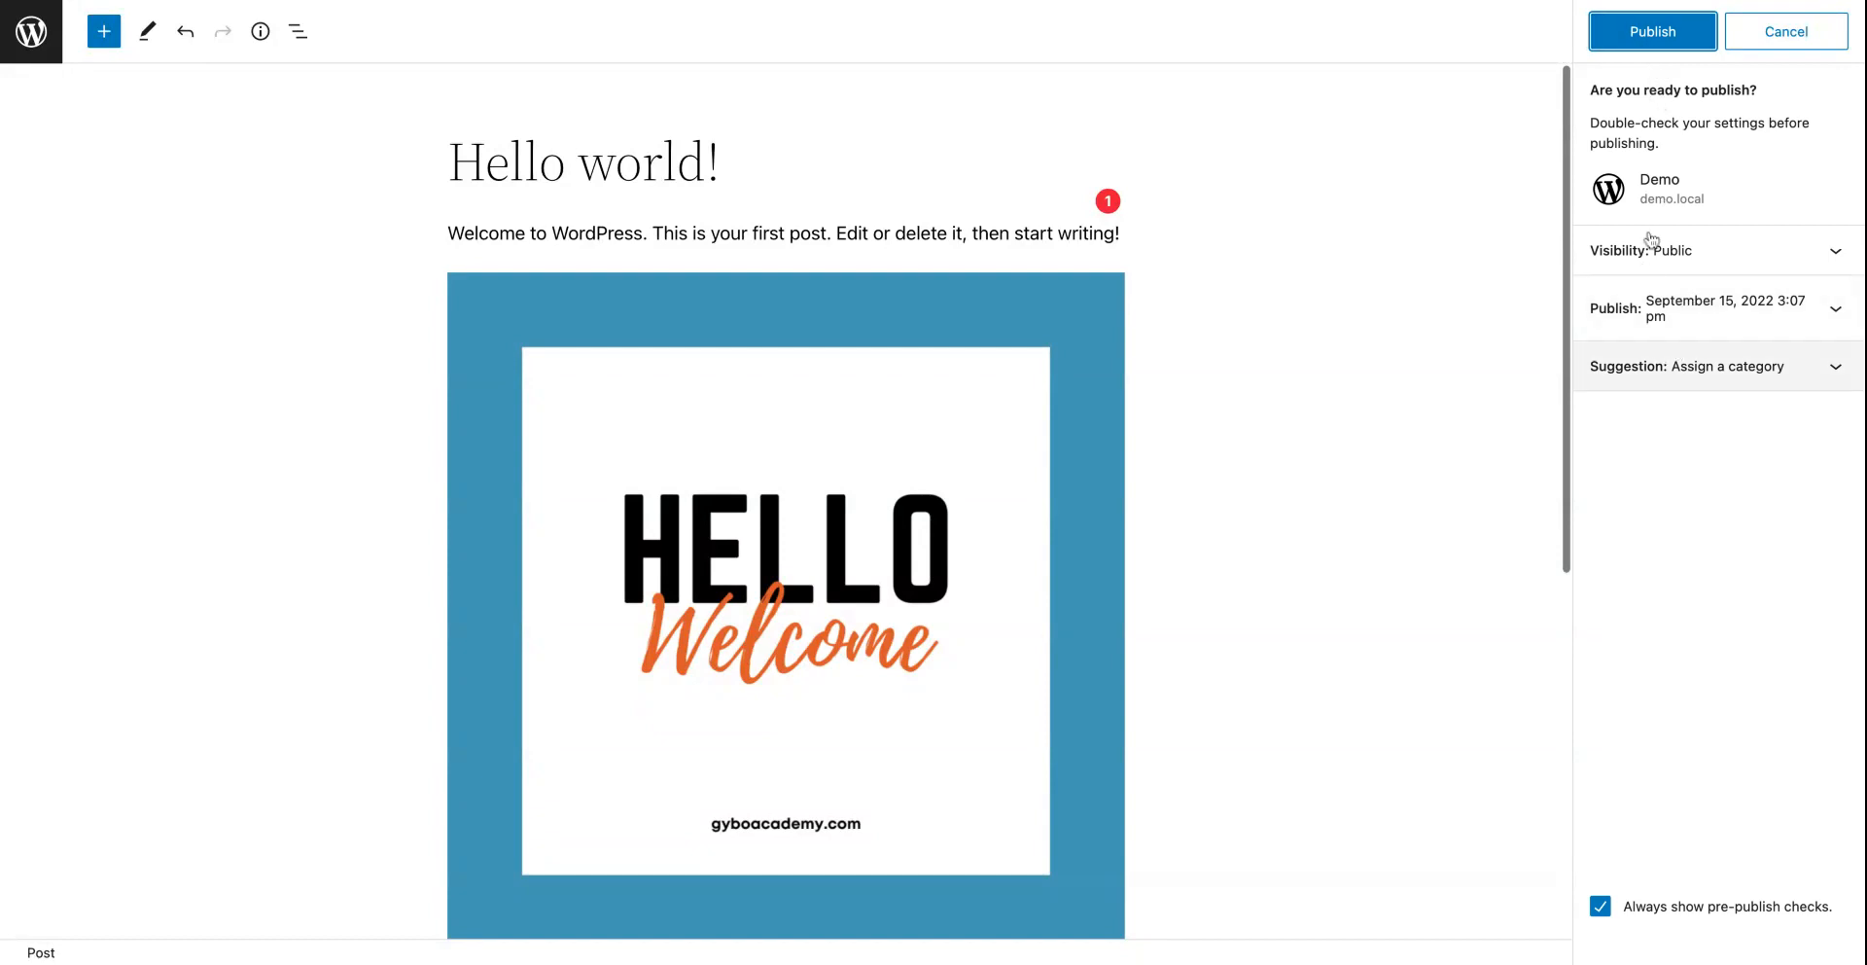
left_click(1646, 39)
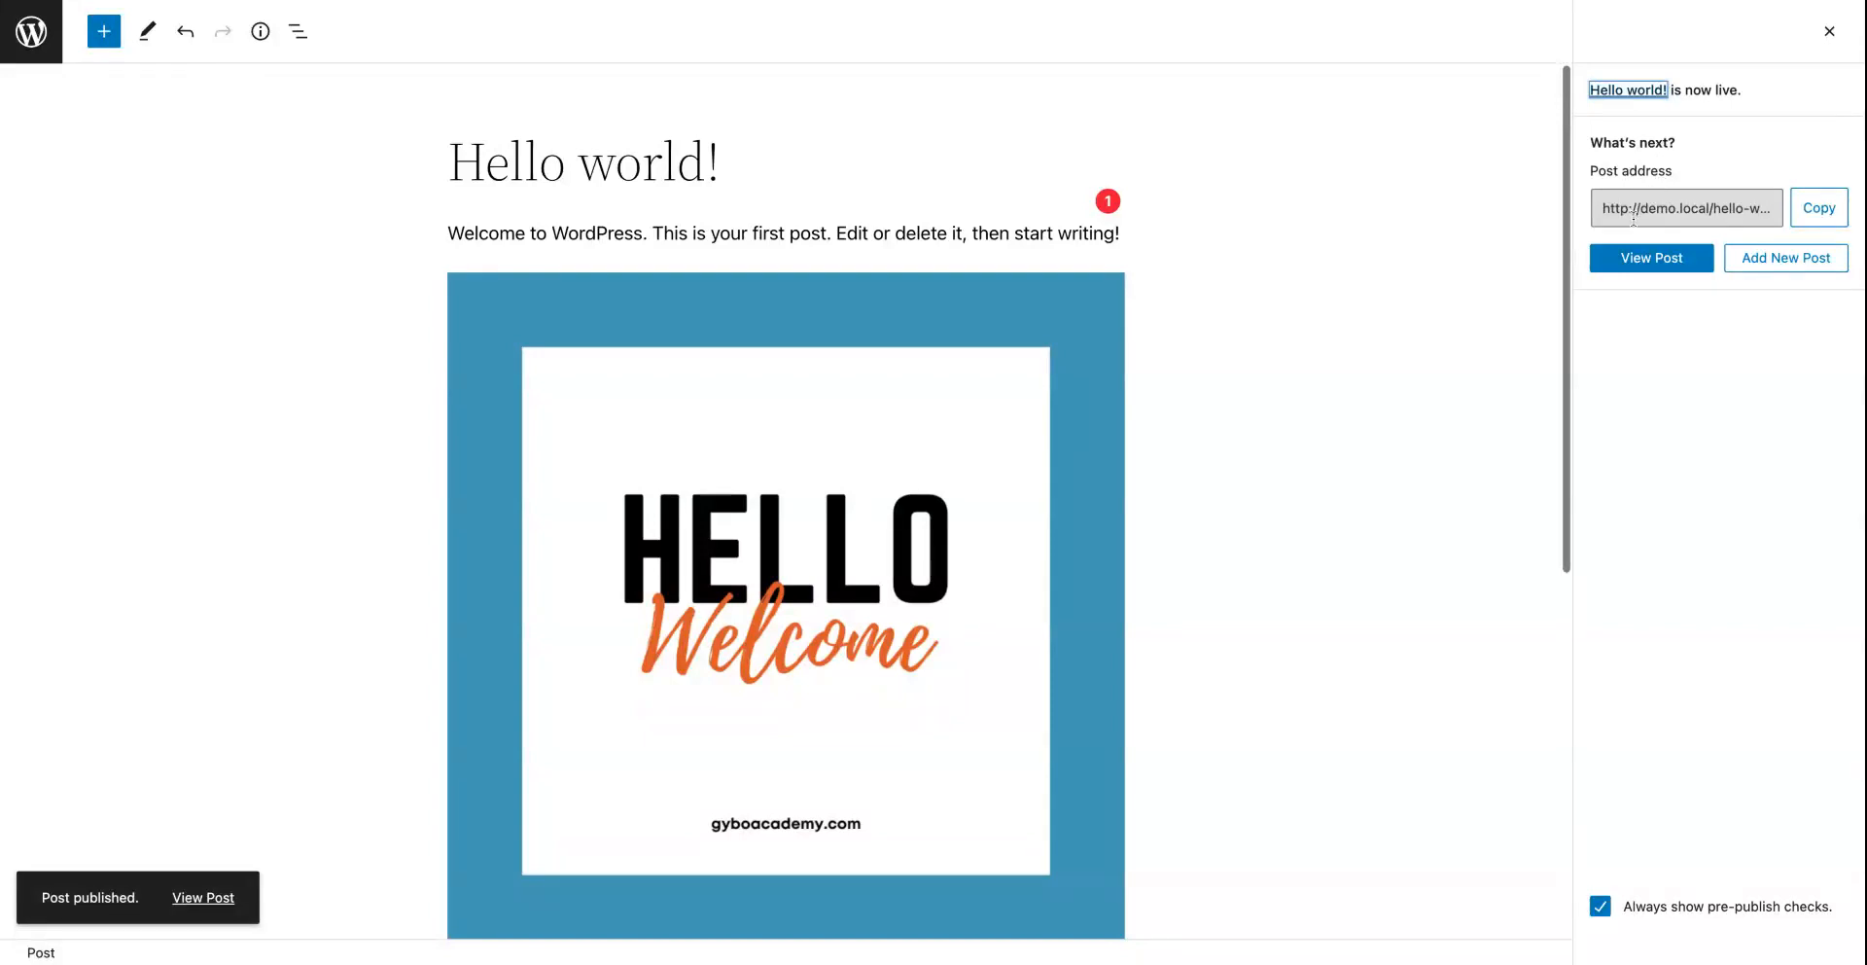
left_click(1638, 271)
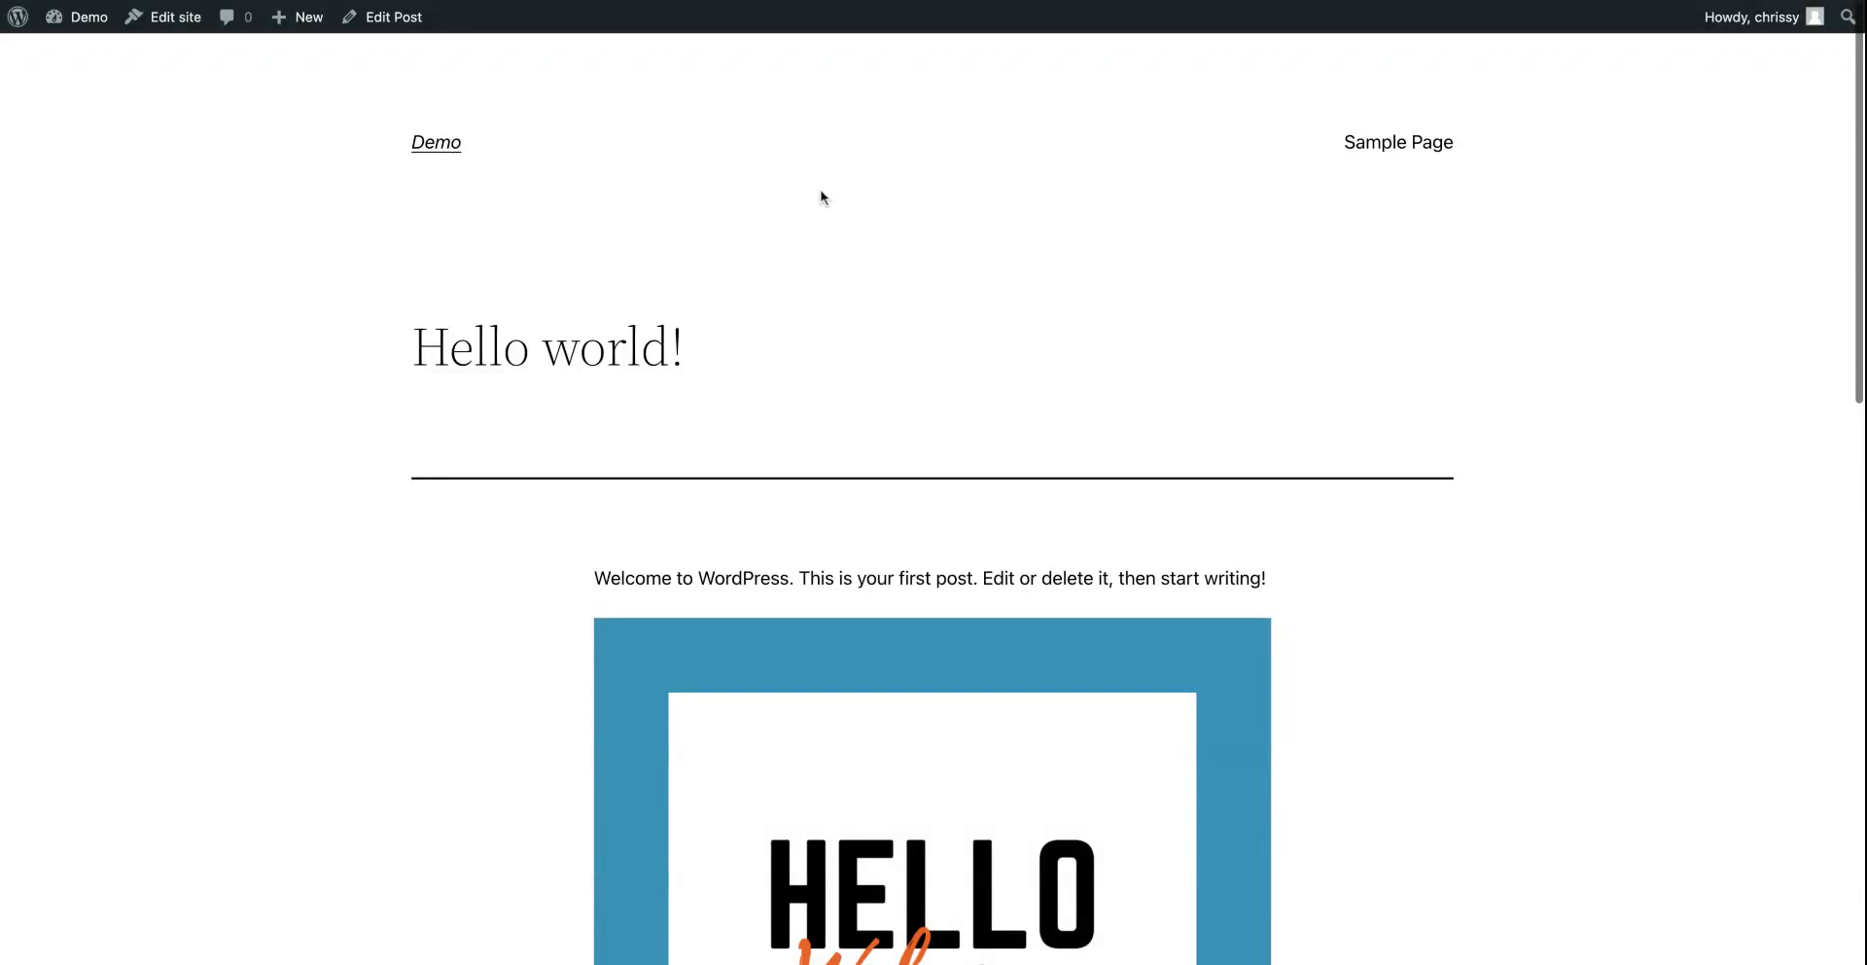
Step: Reopen the live post in the editor and return from there to the list of all posts
left_click(393, 24)
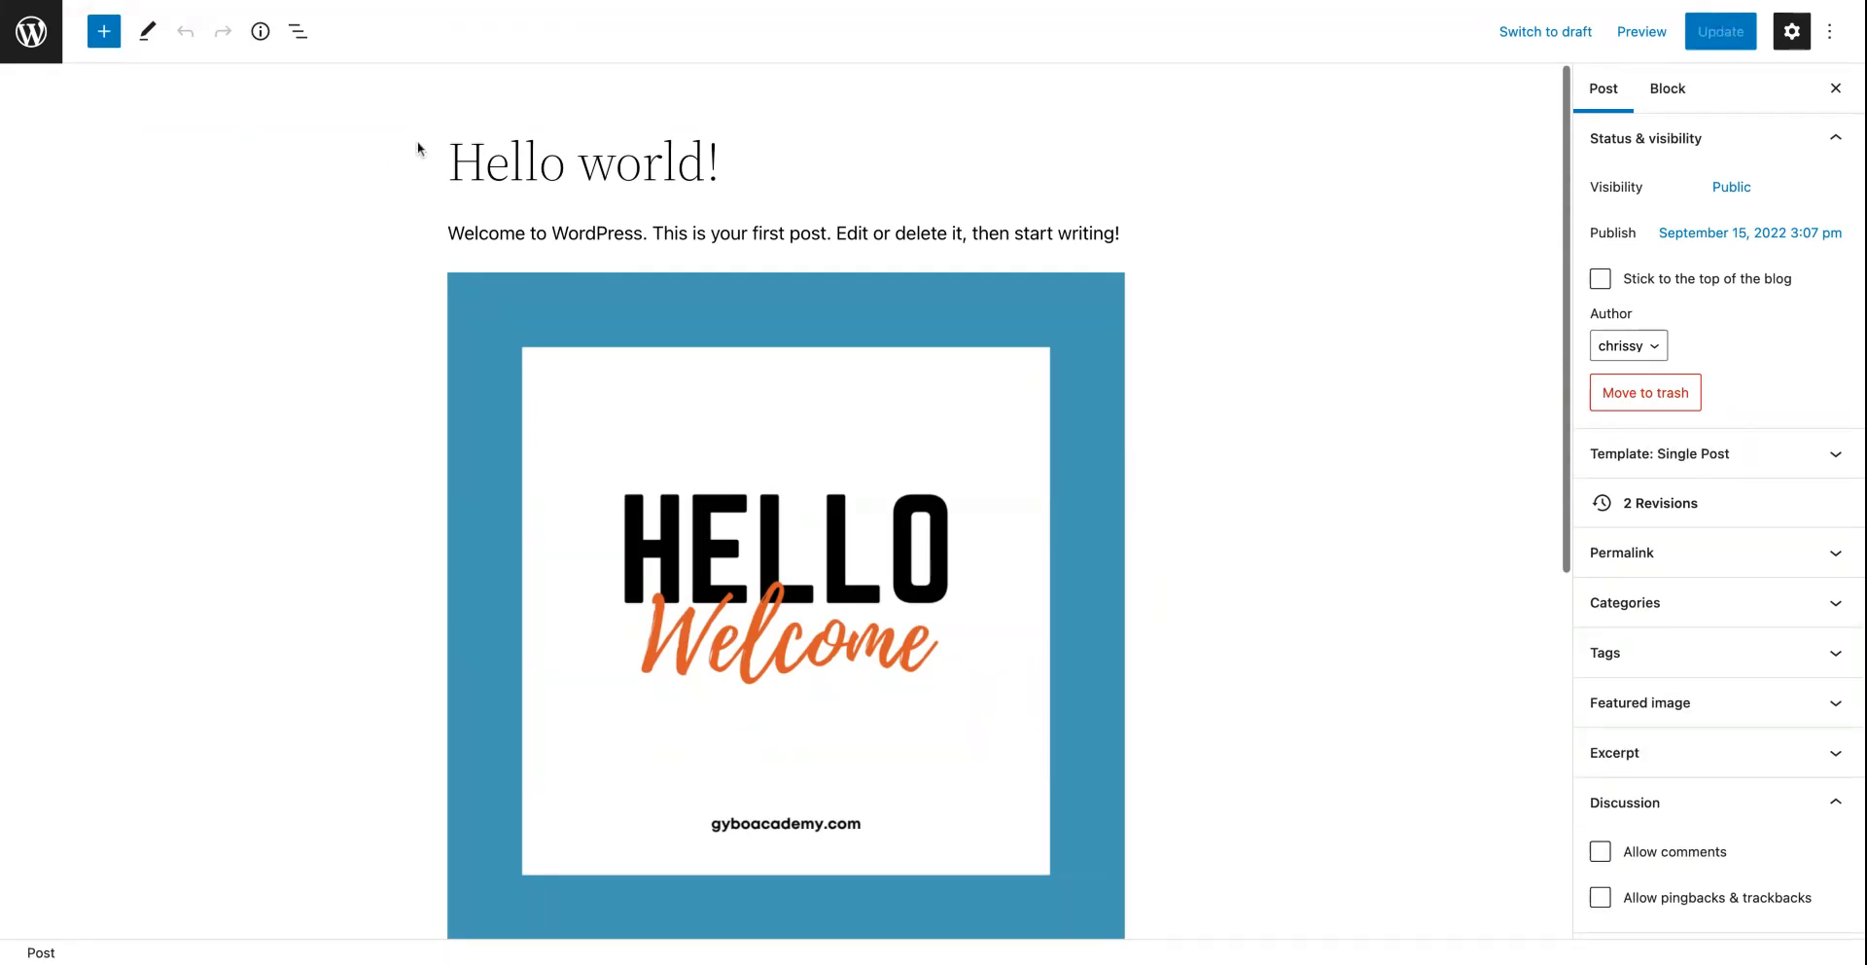
left_click(29, 31)
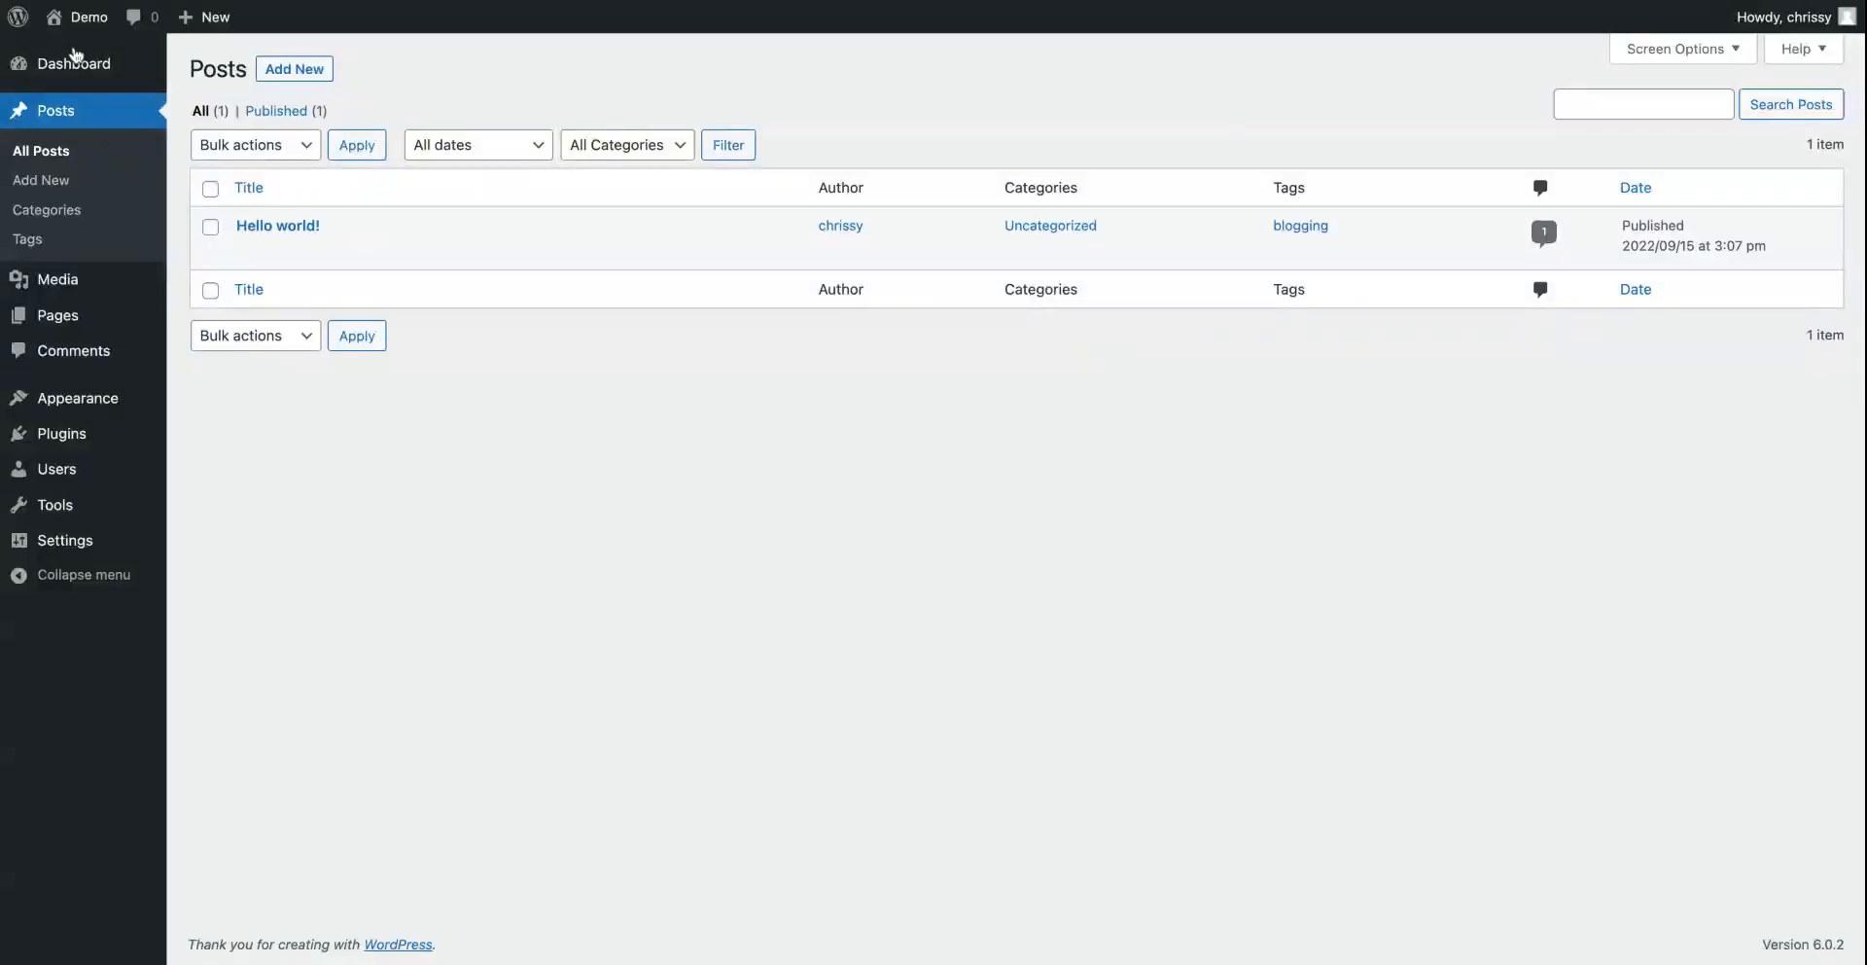
mouse_move(74, 63)
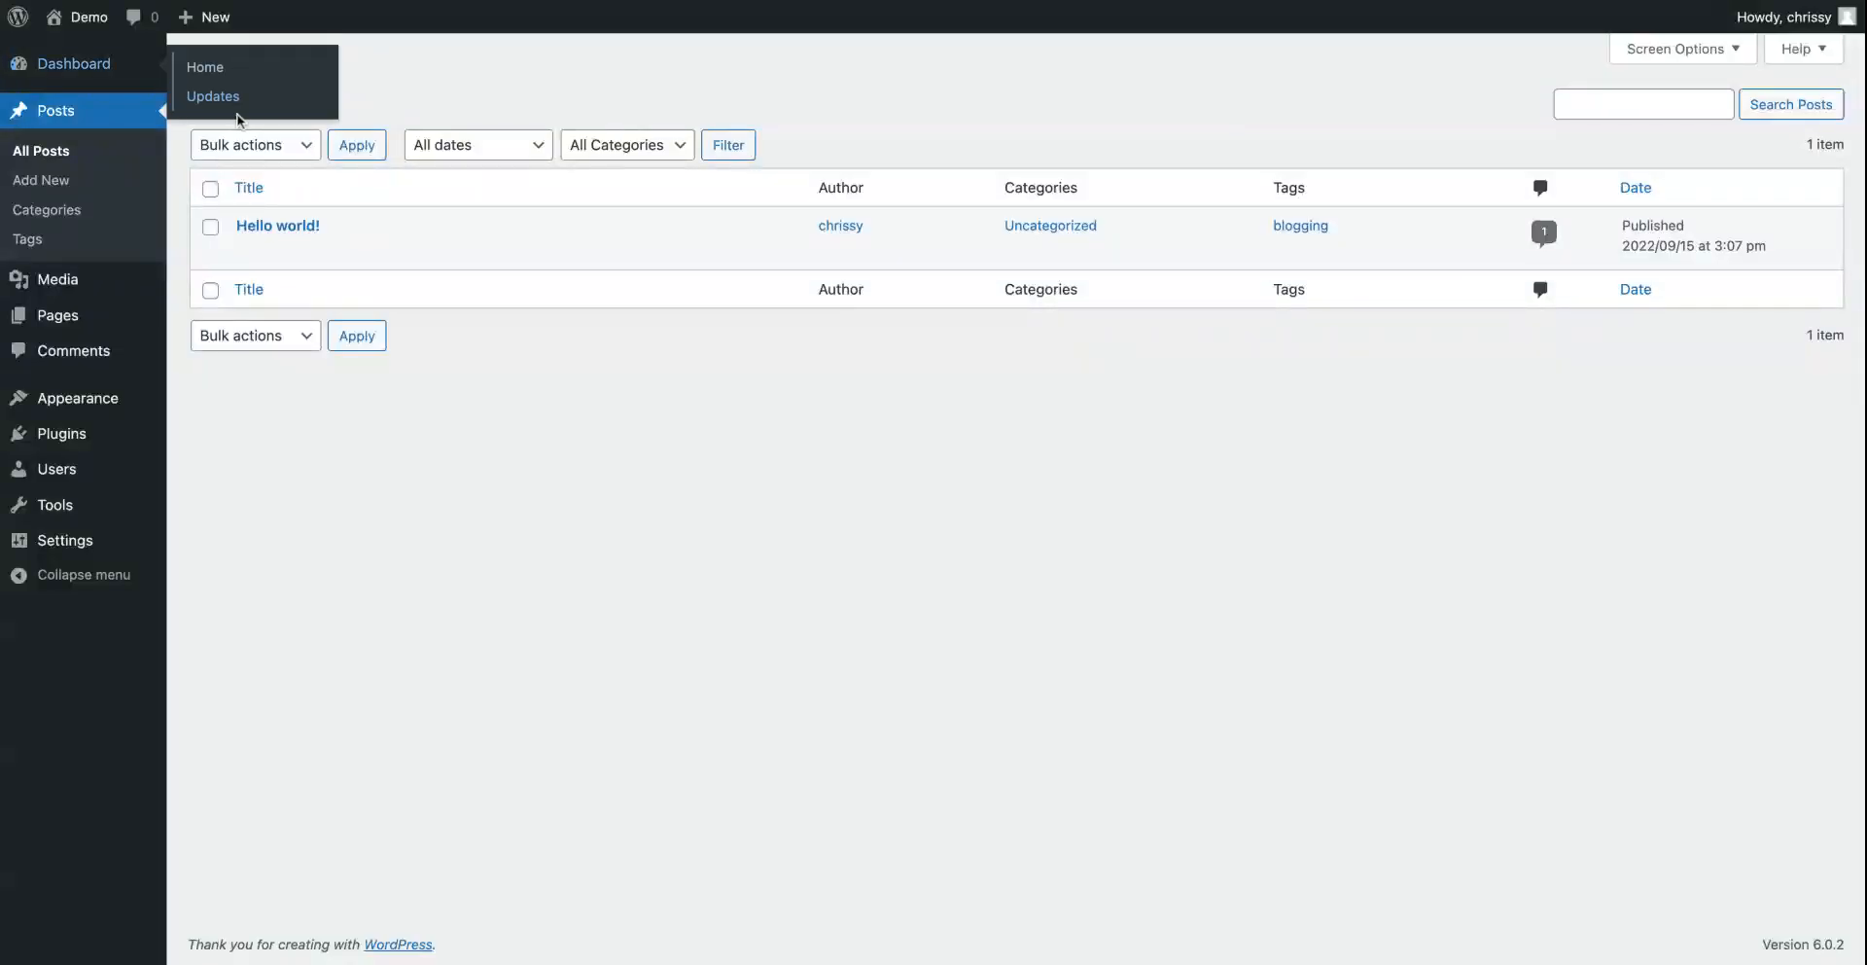
left_click(534, 57)
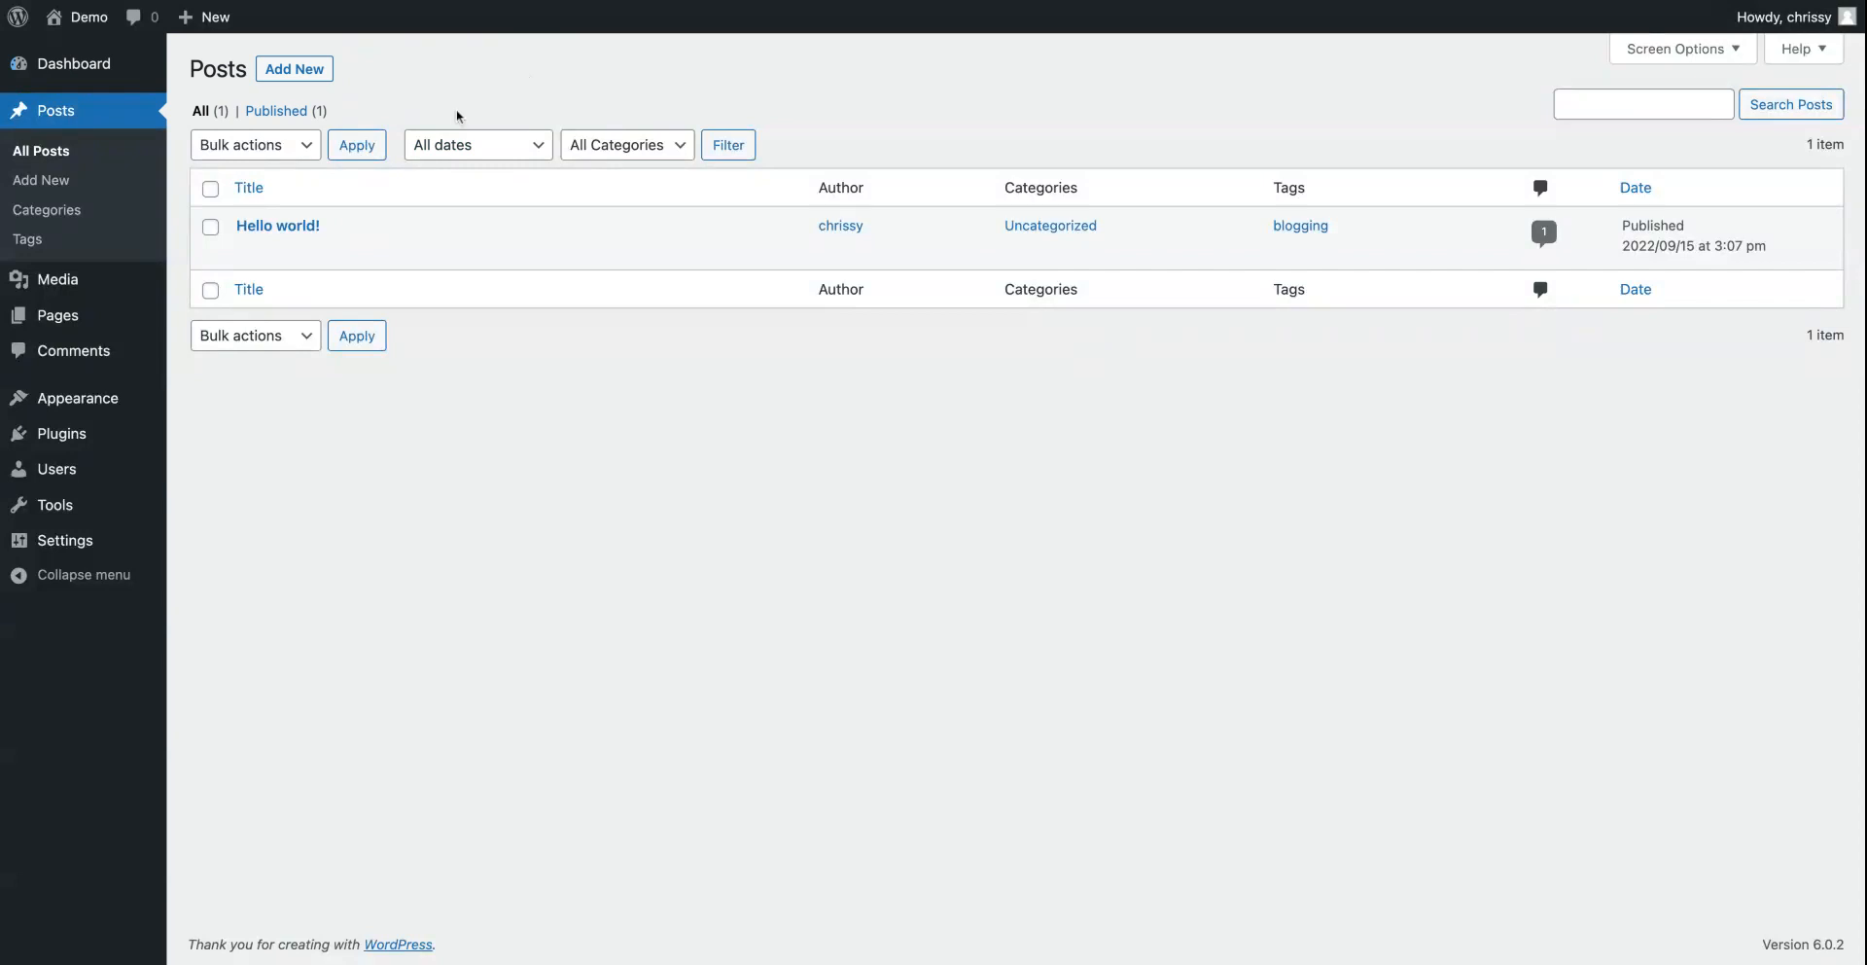
Step: Move the "Hello world!" post to the trash and show the trashed posts
mouse_move(302, 241)
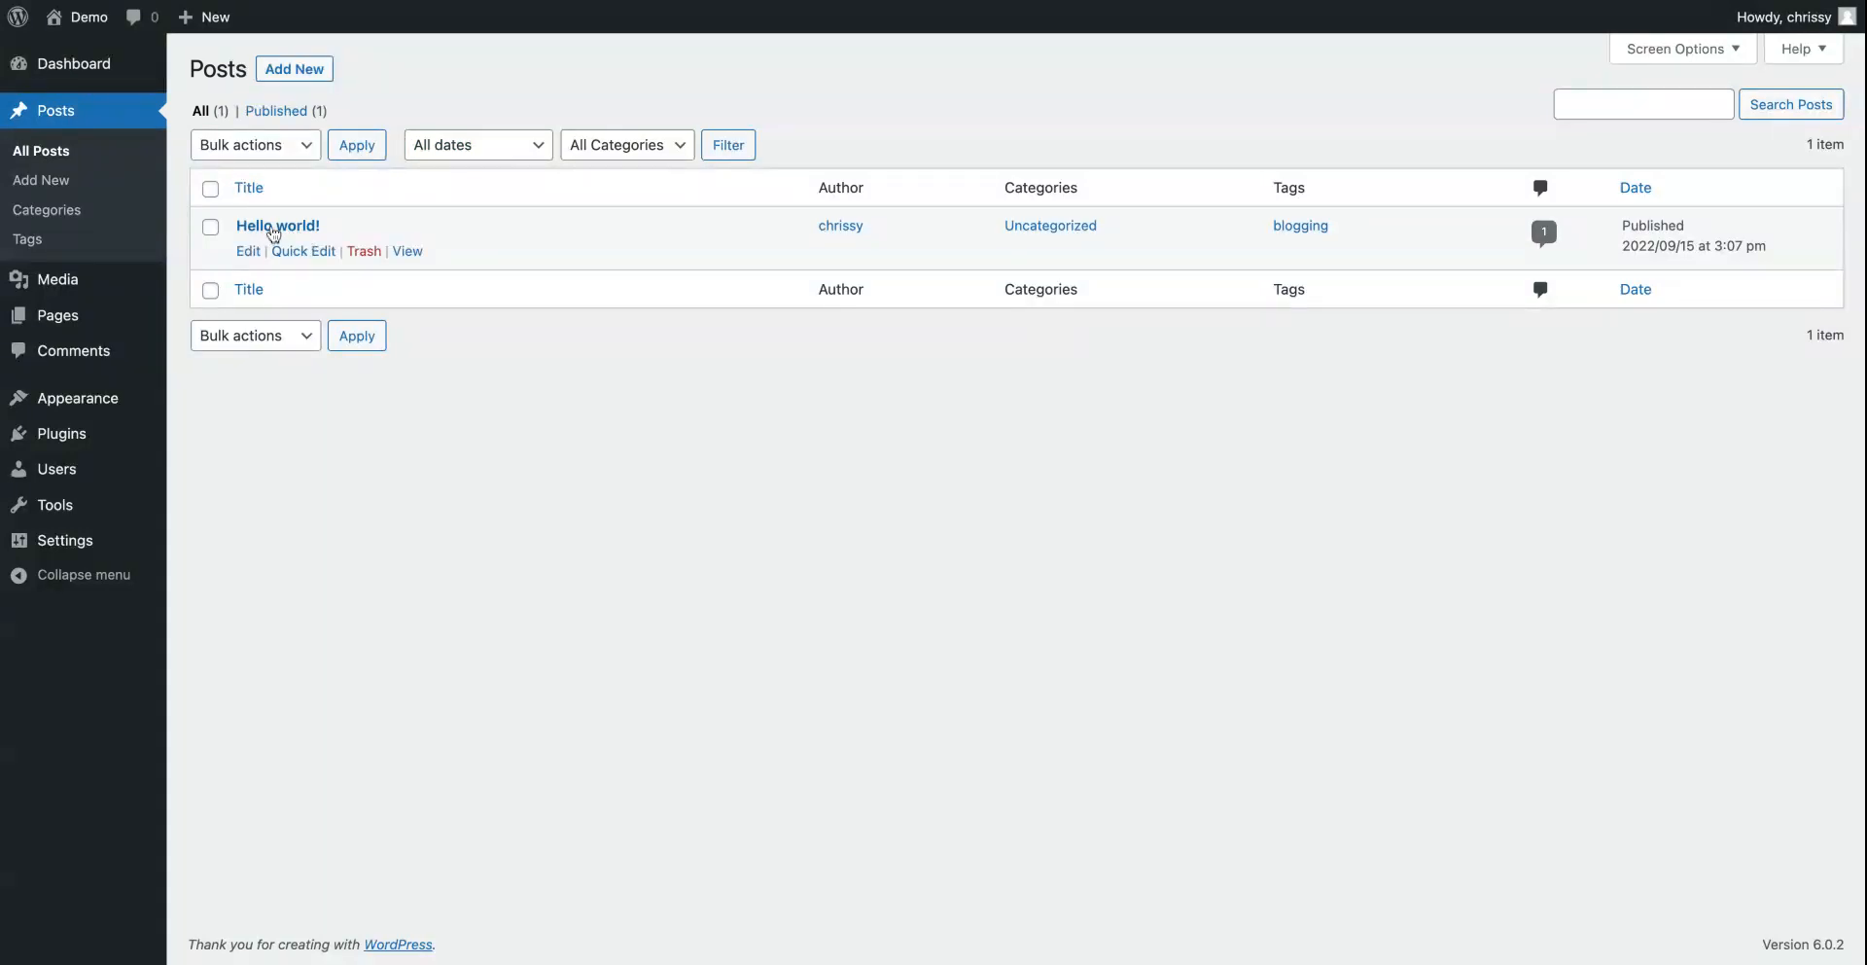
left_click(363, 252)
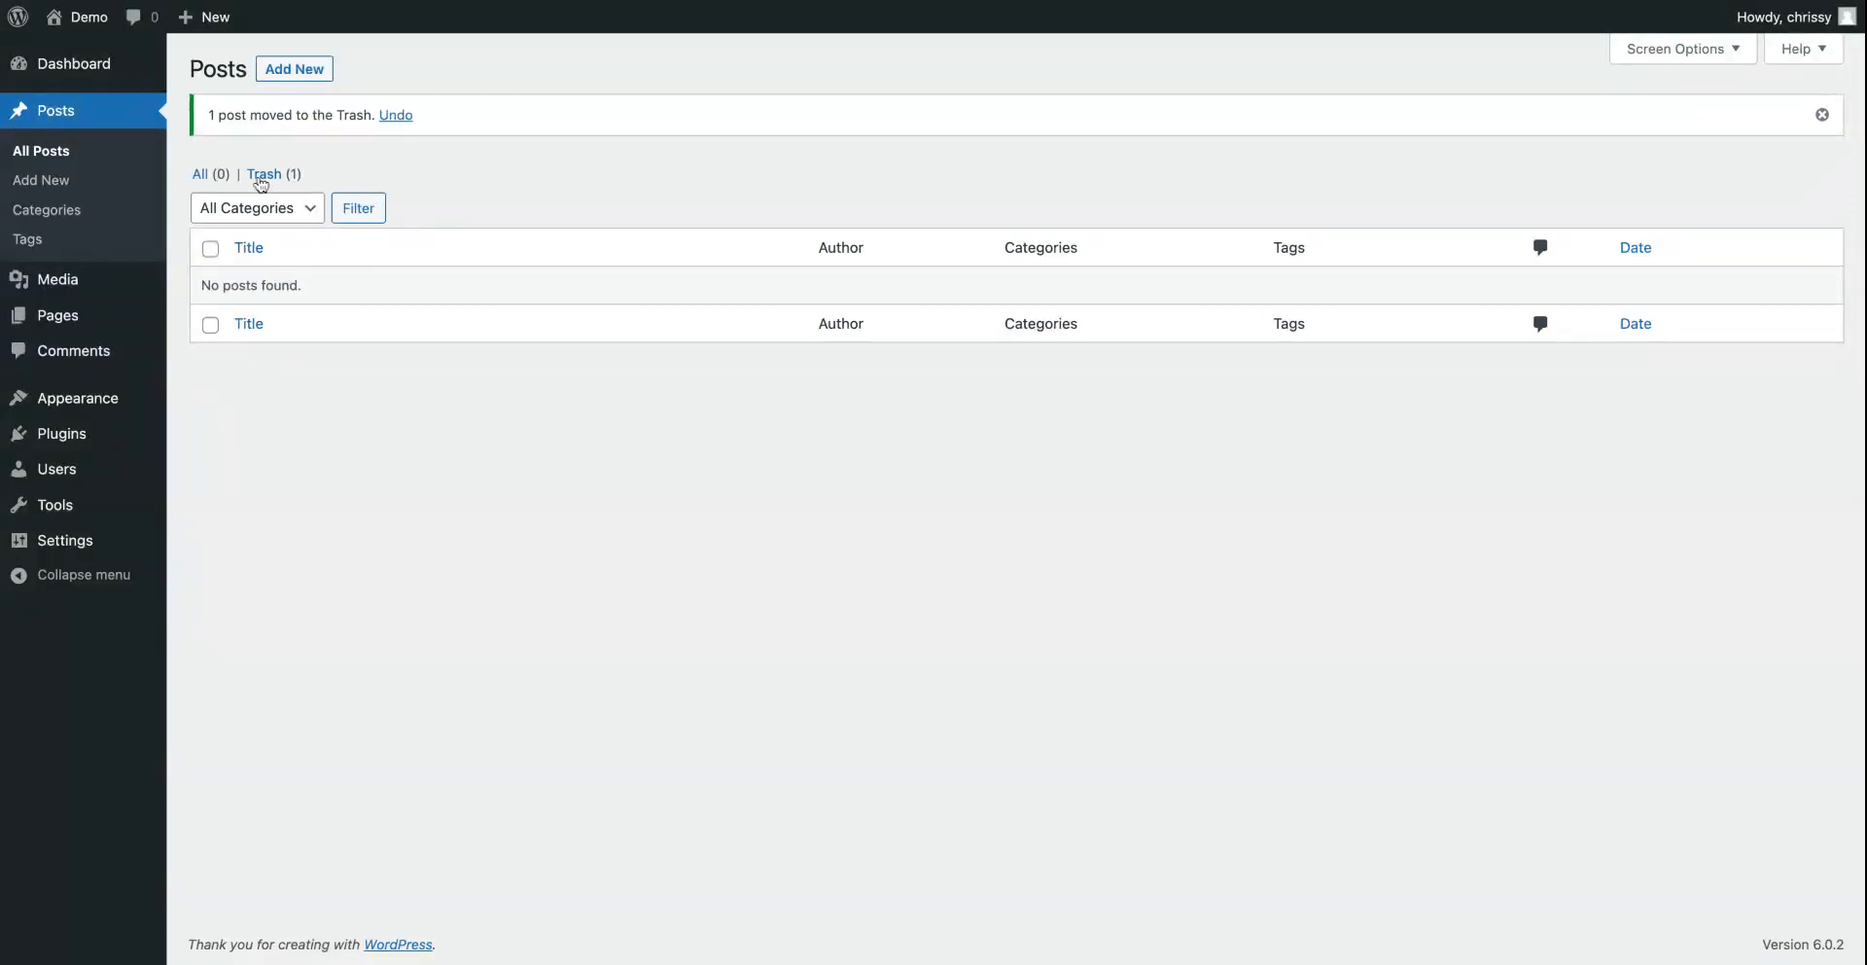
left_click(266, 180)
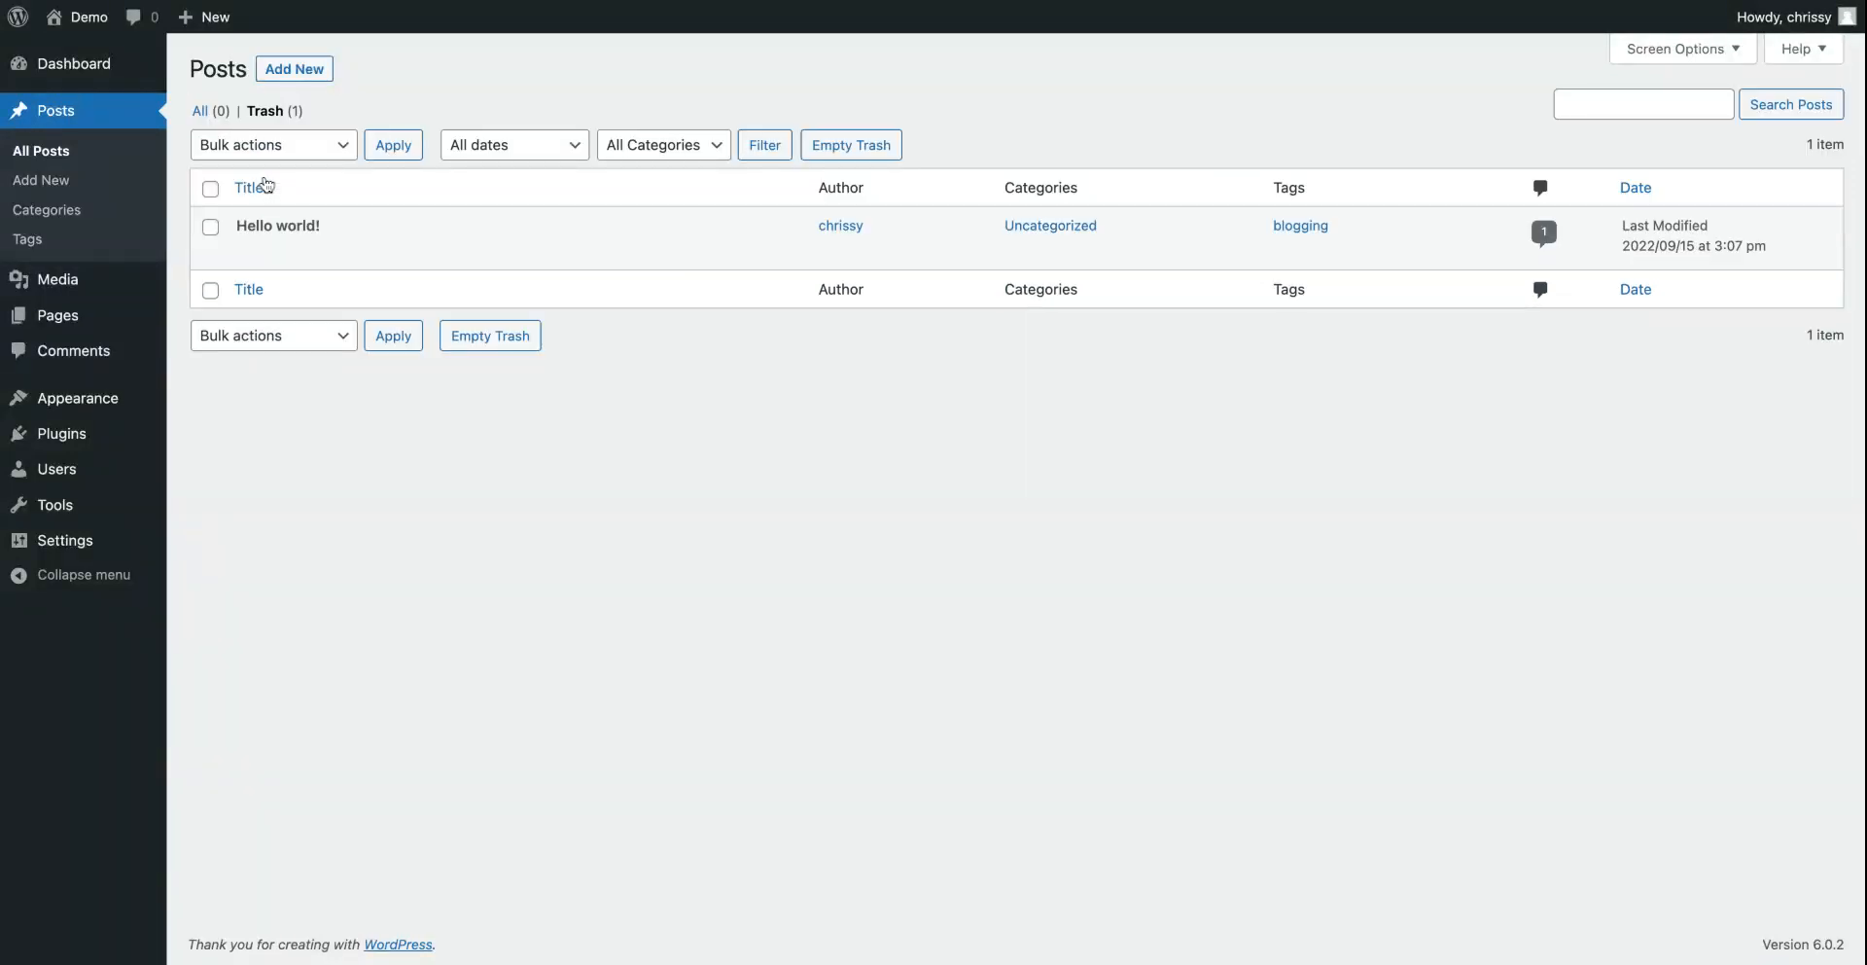
Step: Restore the "Hello world!" post from the trash and show all posts
mouse_move(366, 262)
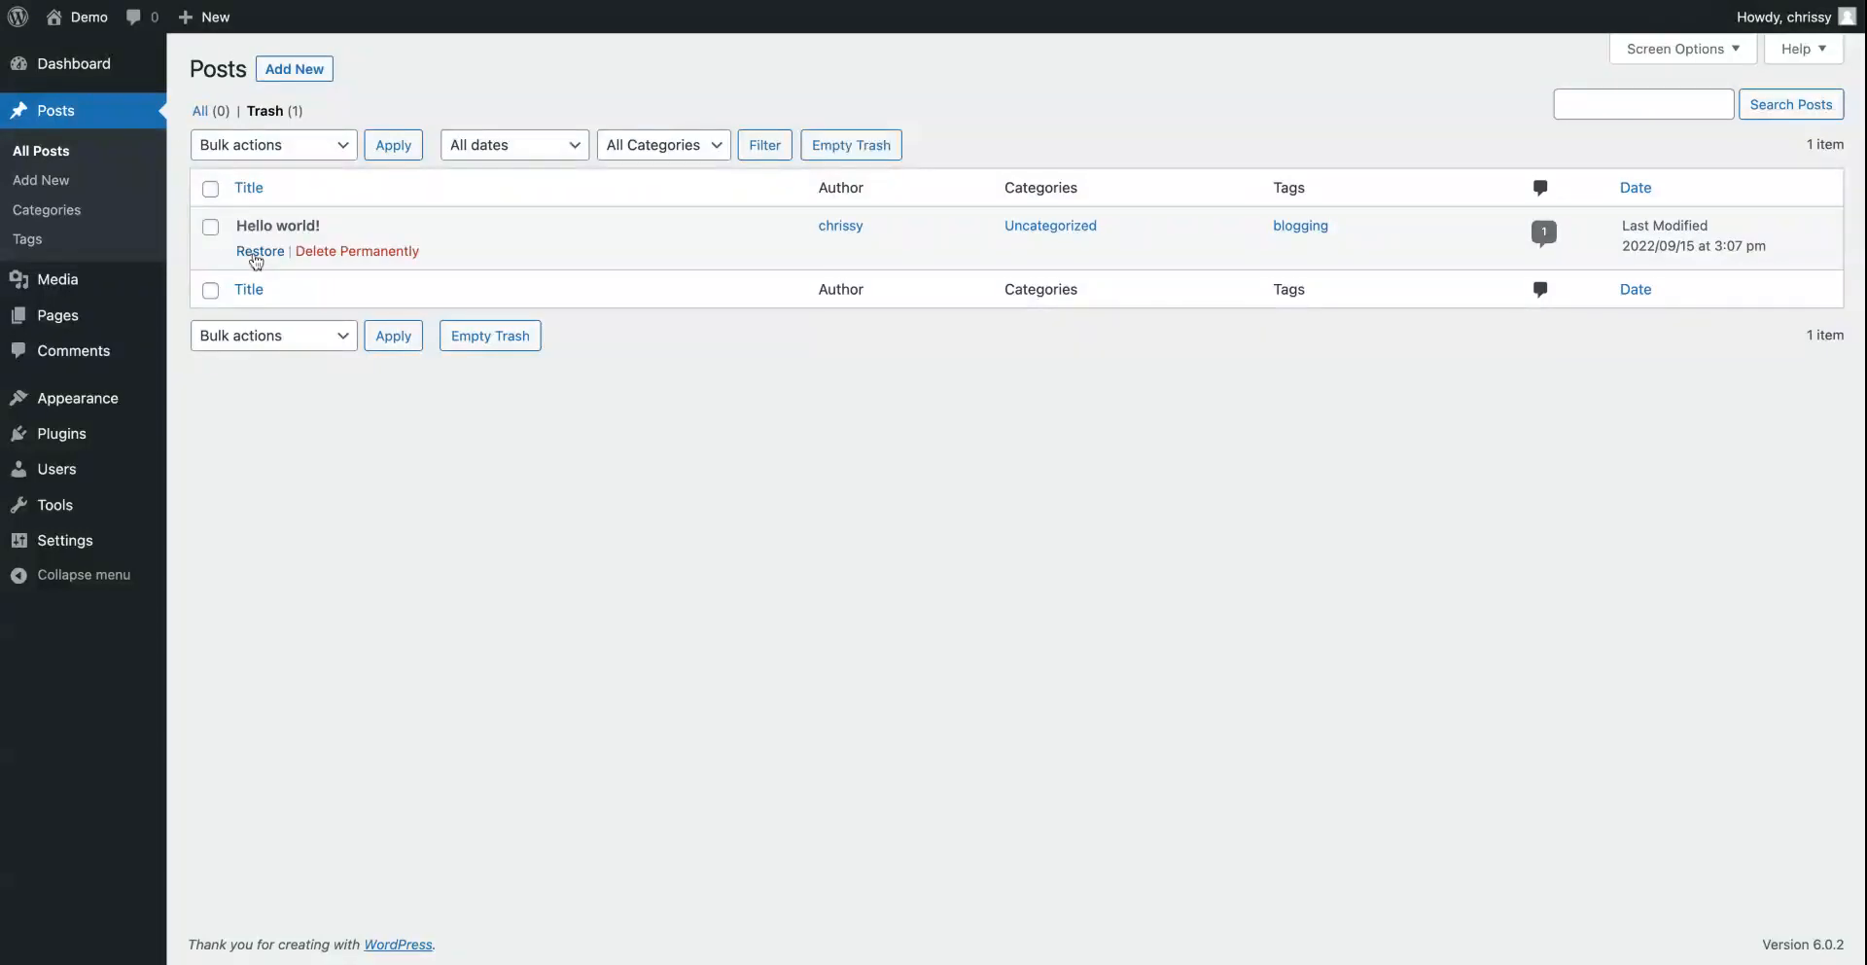
left_click(257, 258)
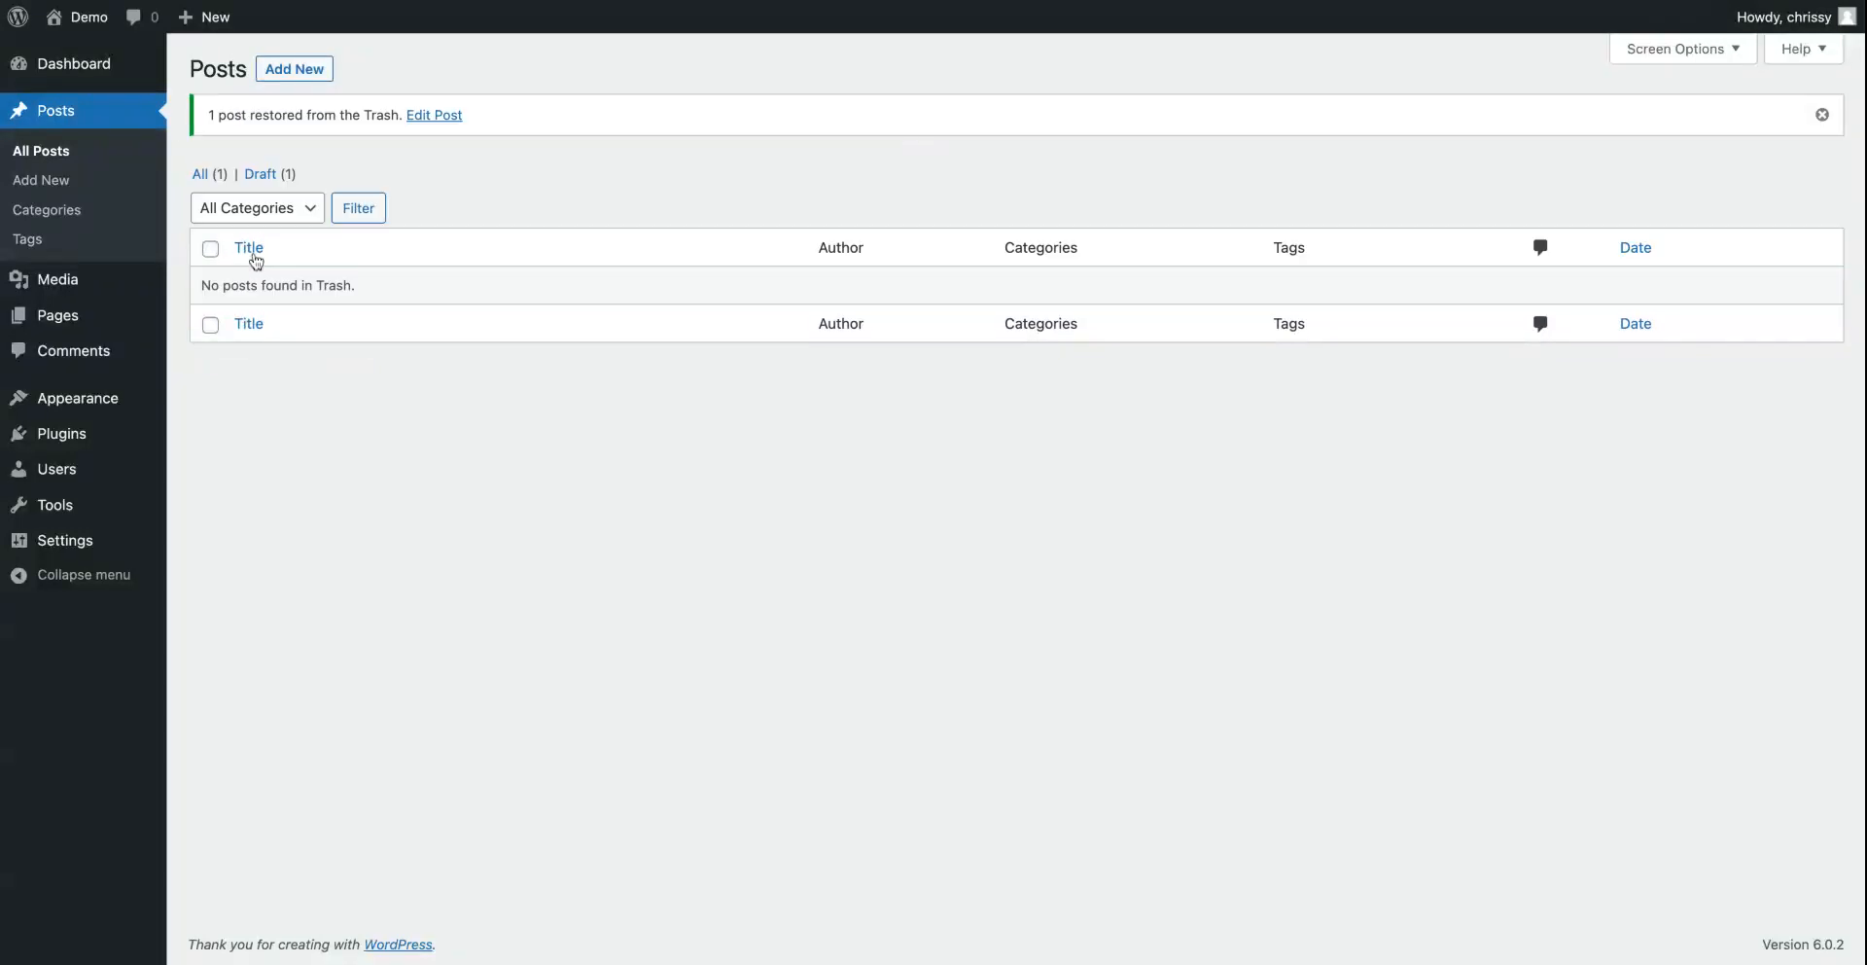
left_click(199, 177)
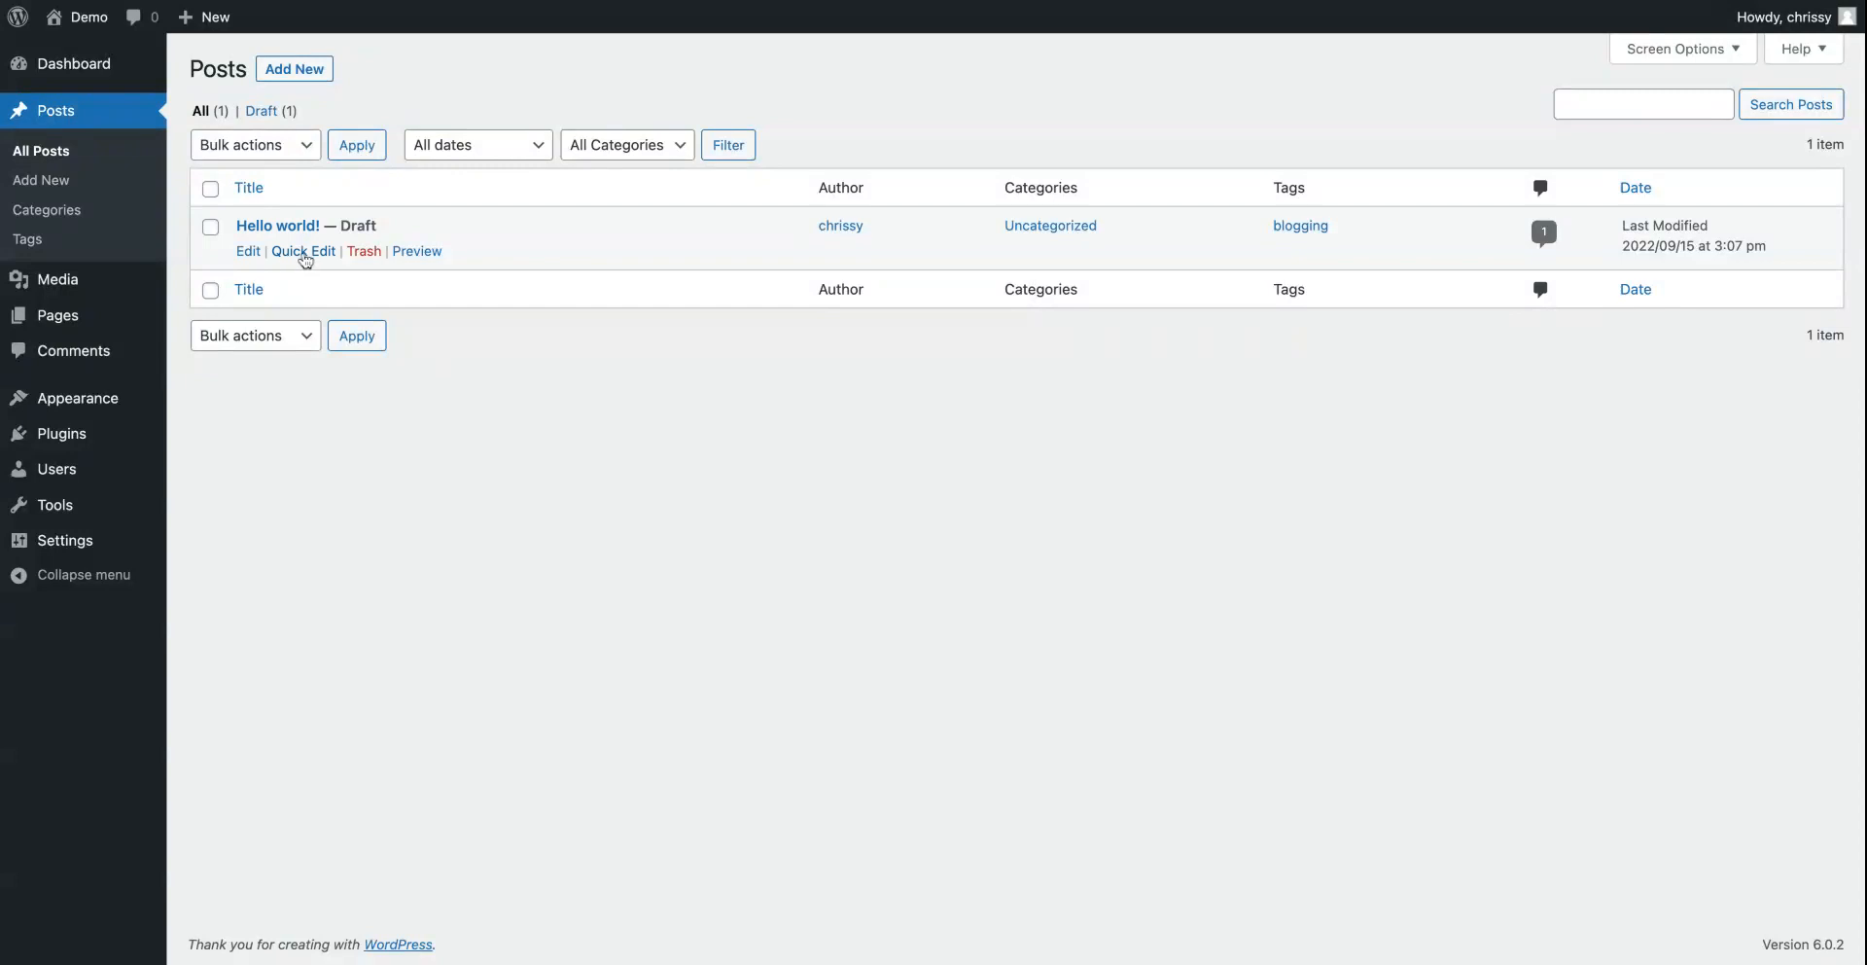
Step: Set the "Hello world!" post's status to Published with Quick Edit, and check its quick edit options again without changing them
left_click(303, 257)
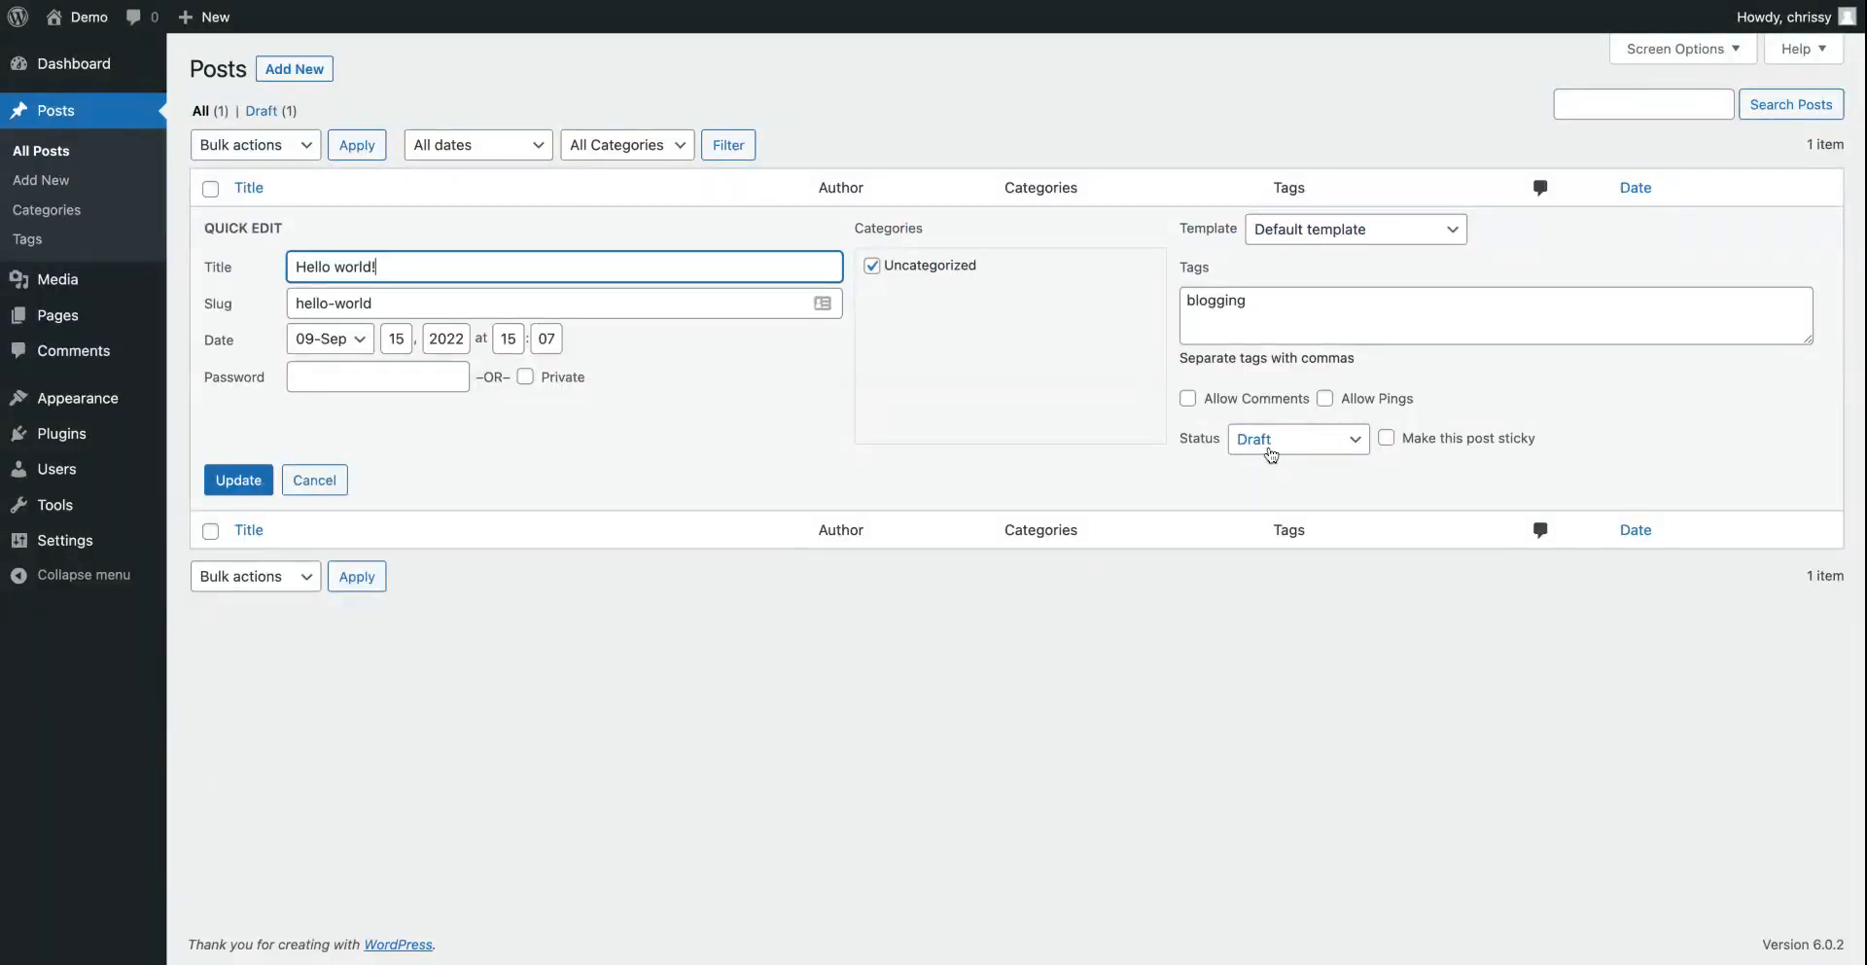
left_click(1271, 454)
left_click(1275, 400)
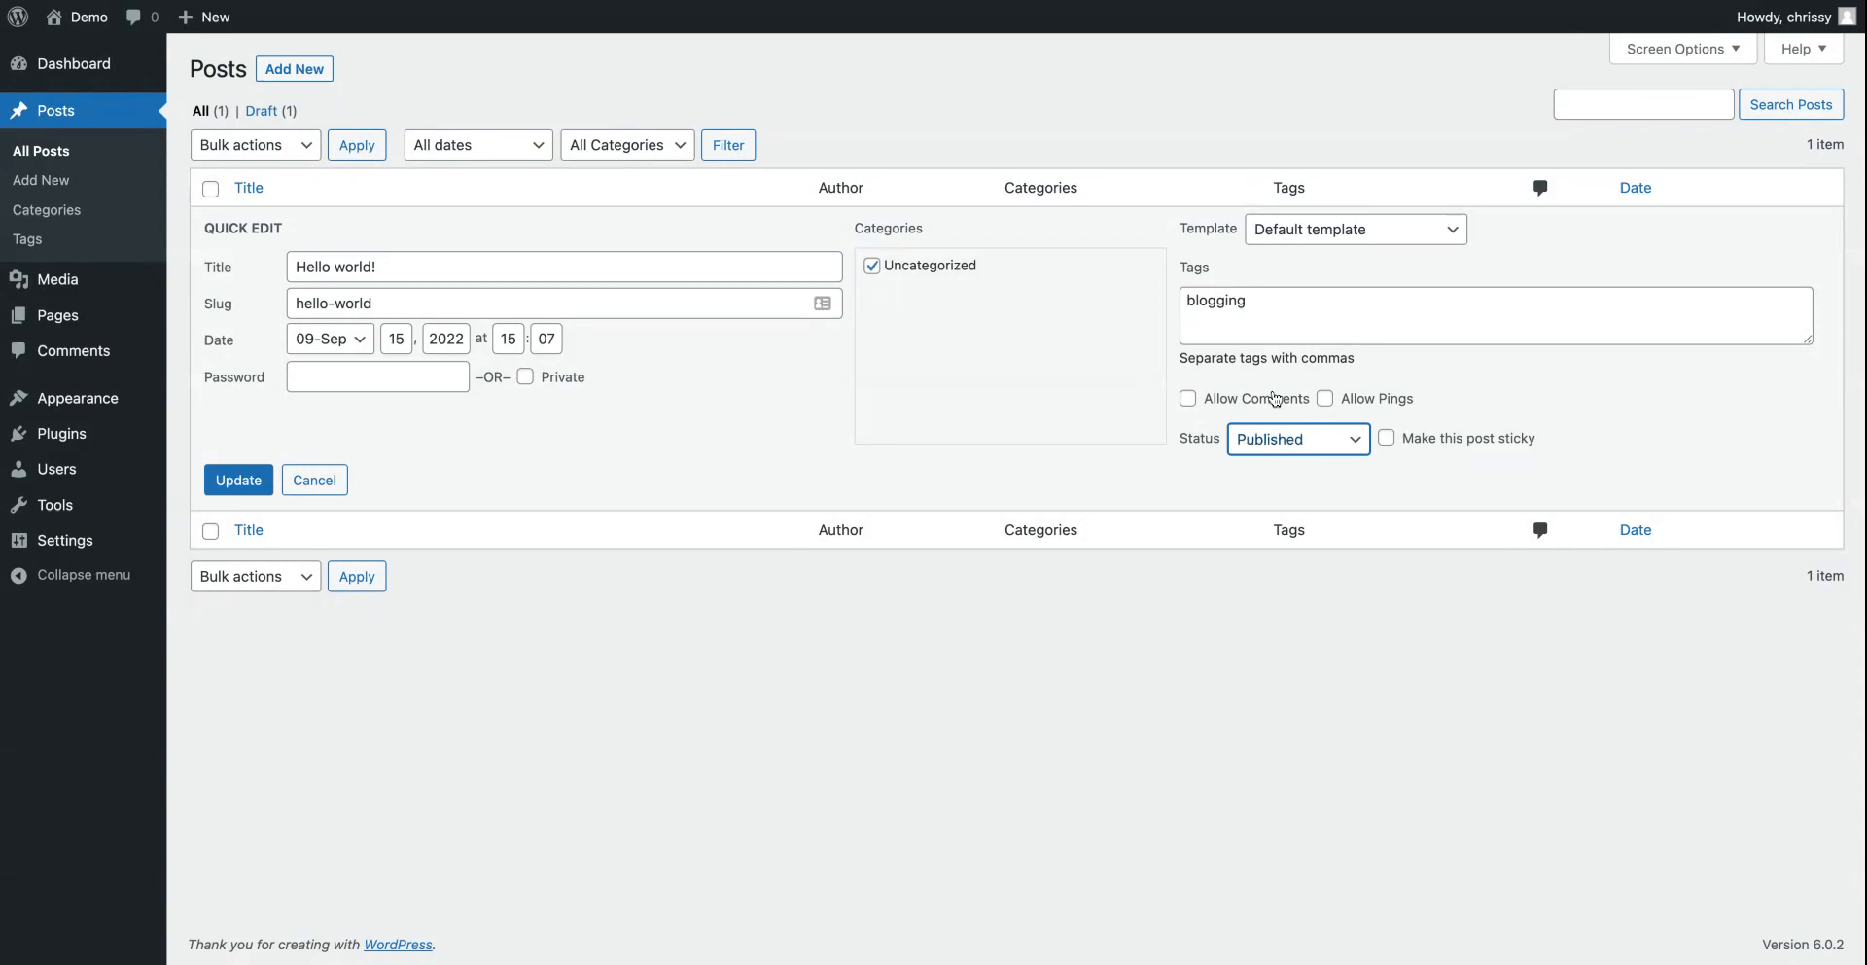
left_click(226, 491)
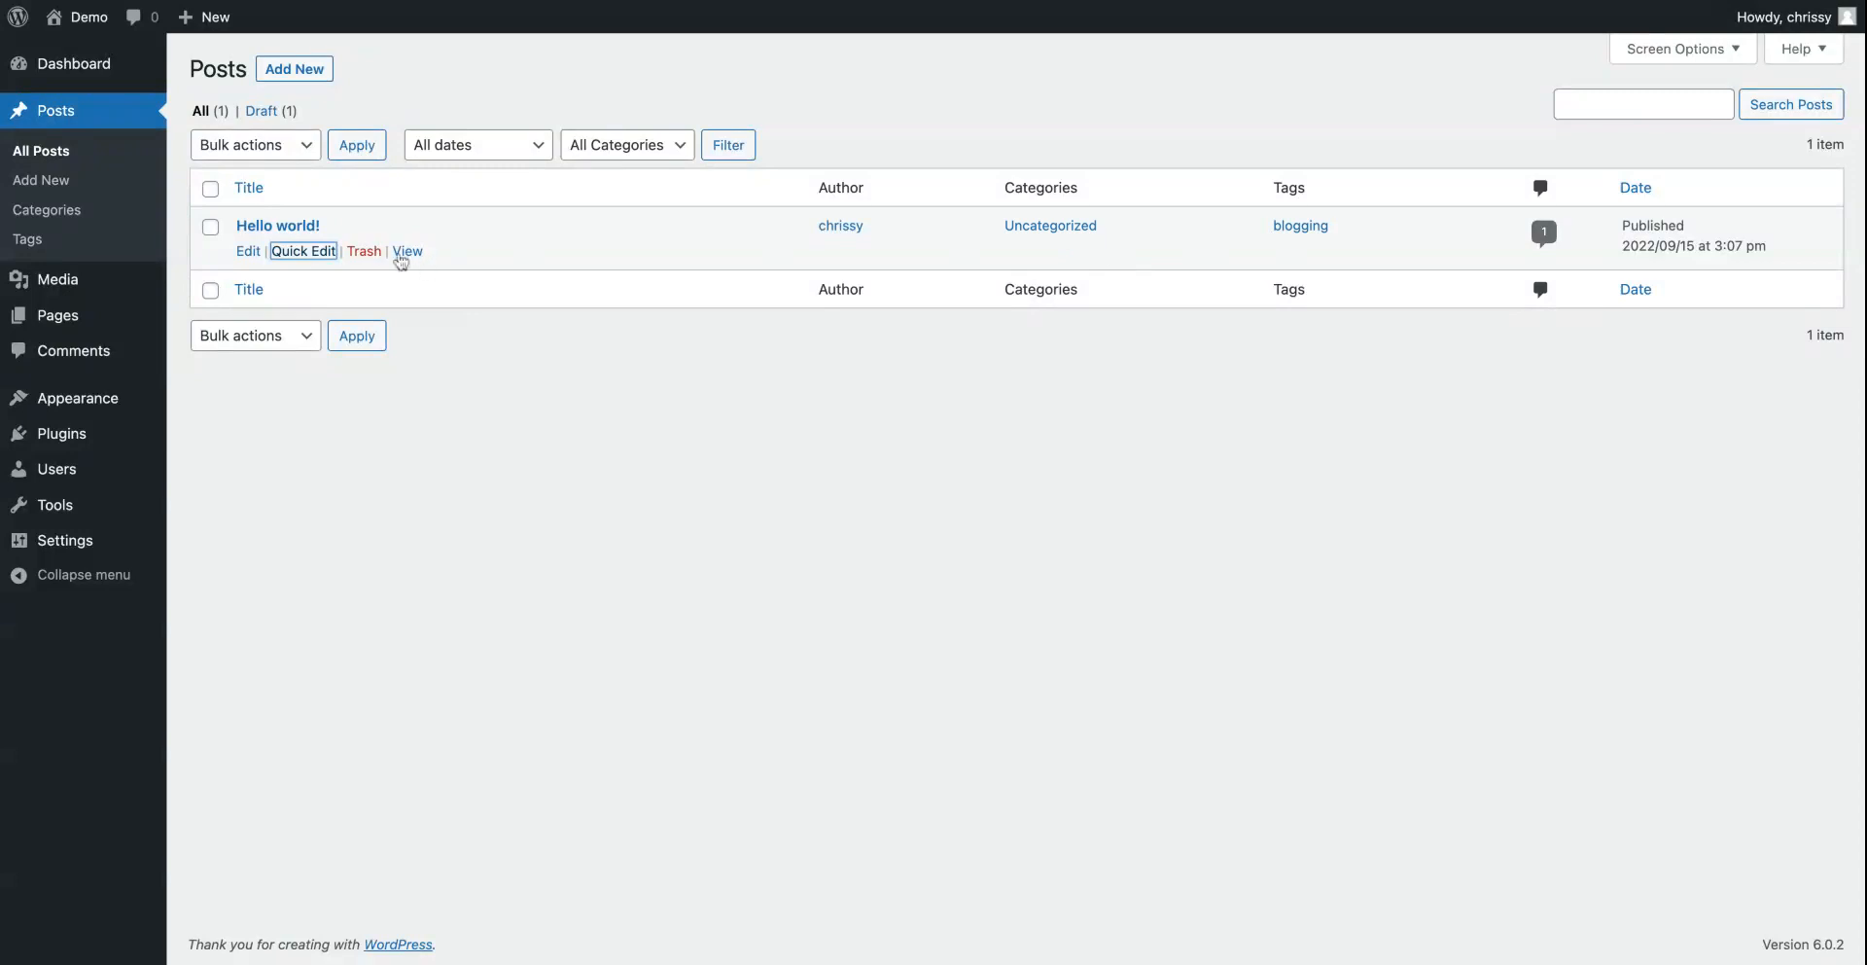
left_click(301, 251)
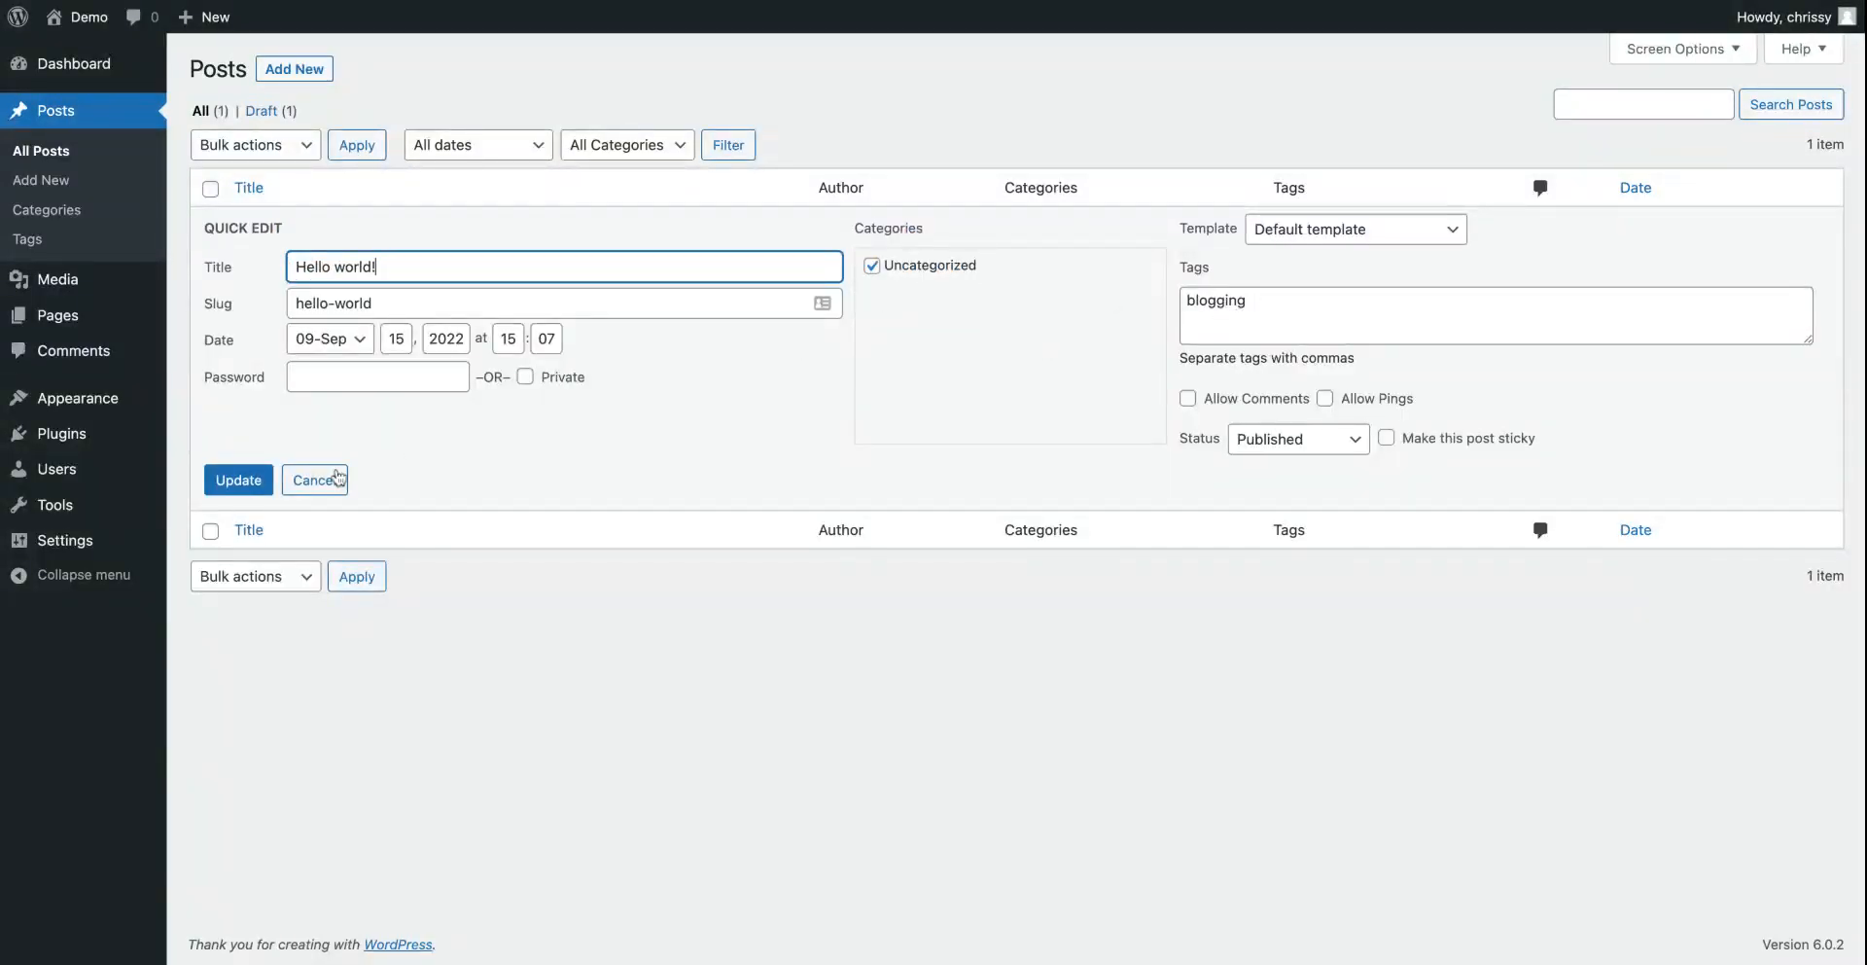
left_click(314, 479)
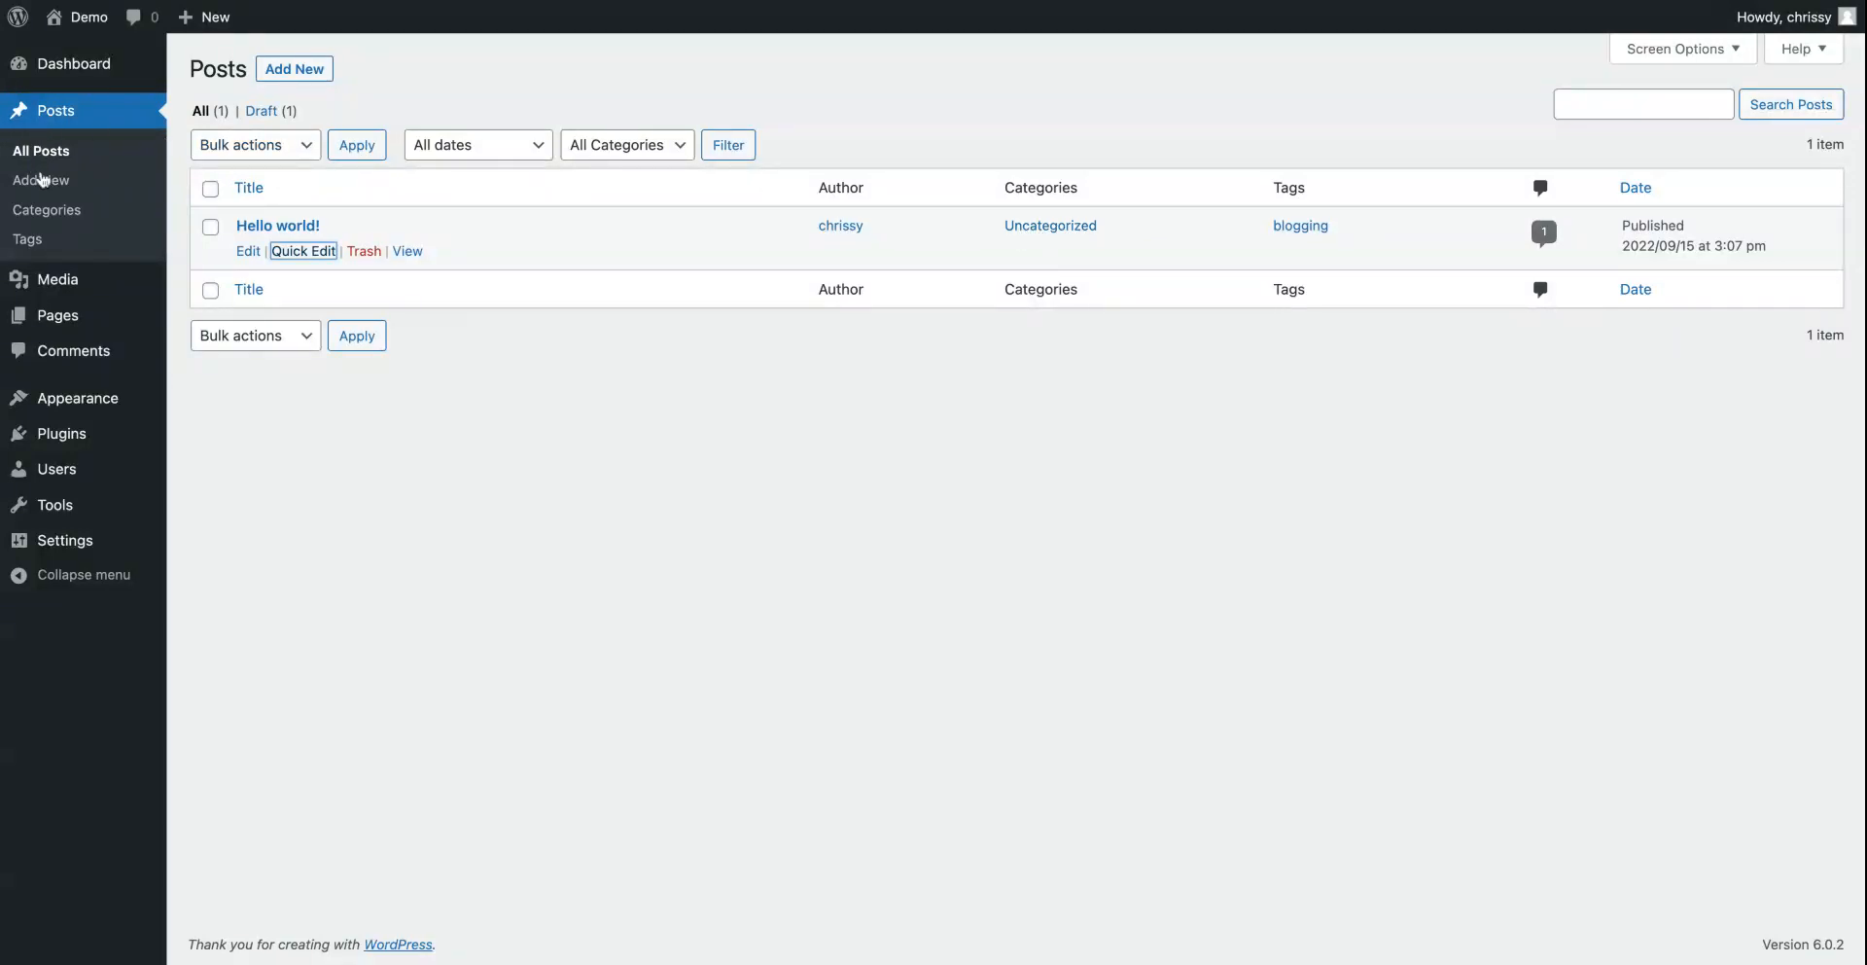
Step: Rename the Uncategorized post category as "News" with the slug "news" and save the category
left_click(37, 220)
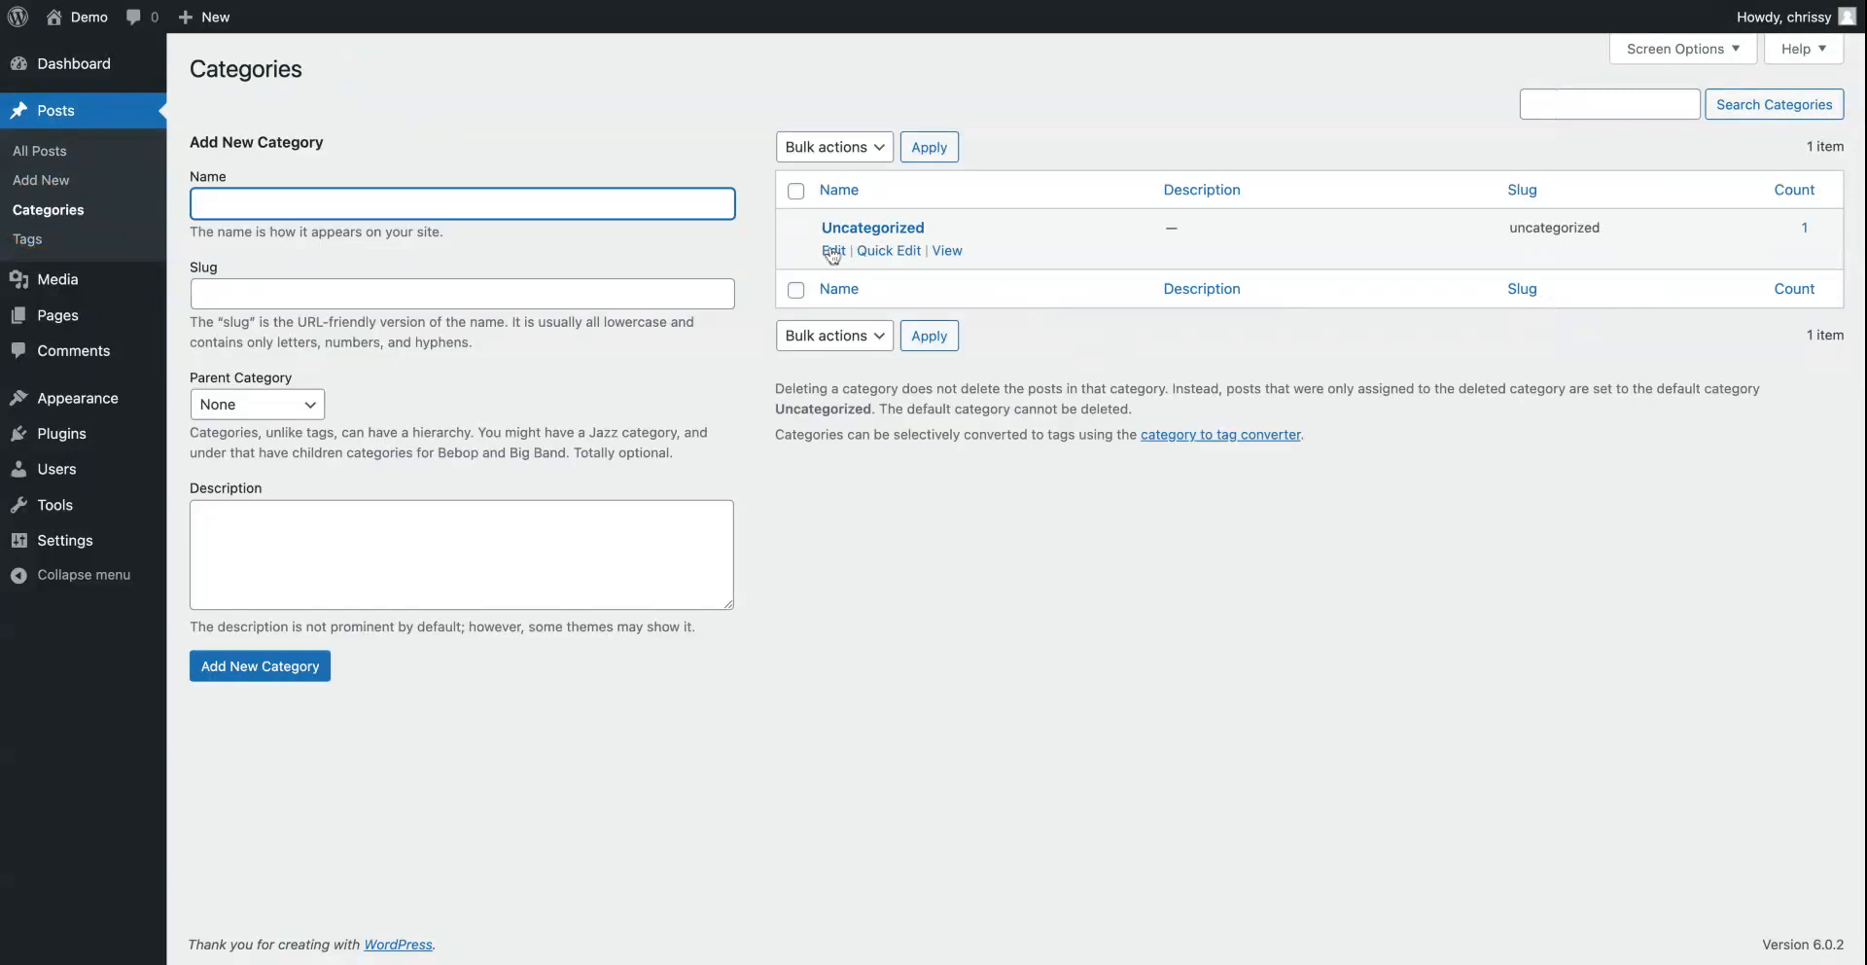
left_click(832, 252)
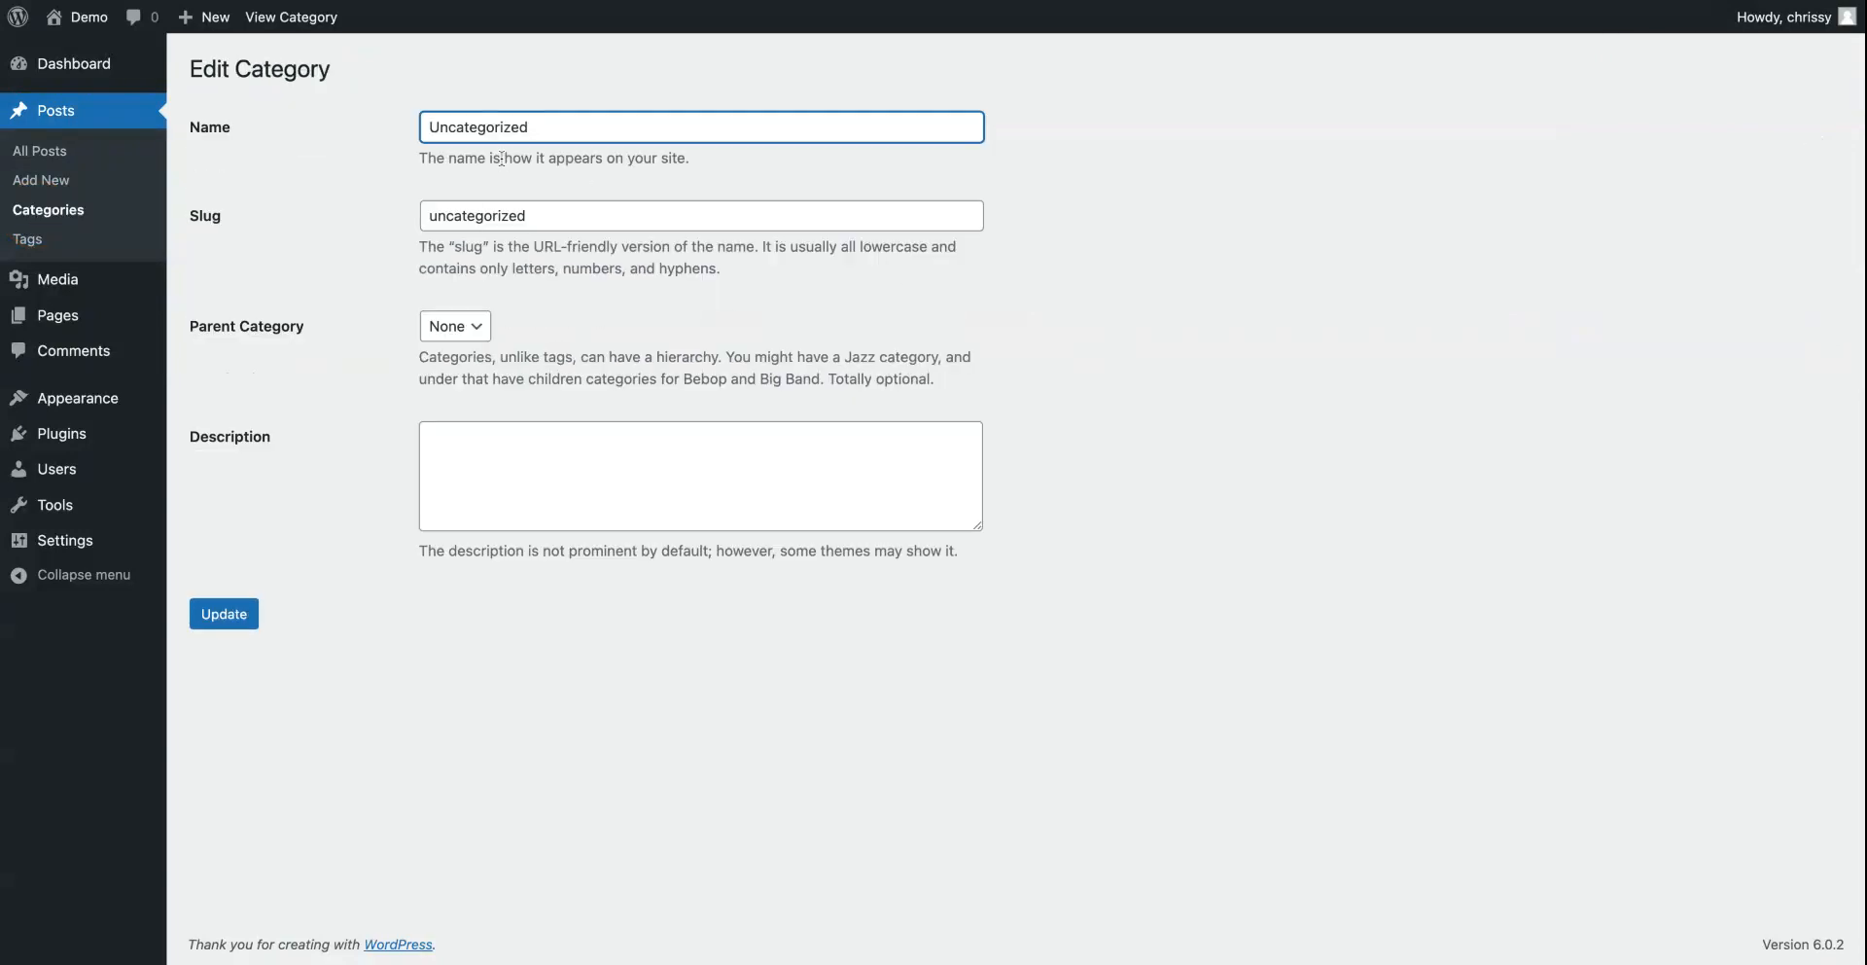
left_click_drag(560, 131, 399, 119)
type("News")
double_click(479, 215)
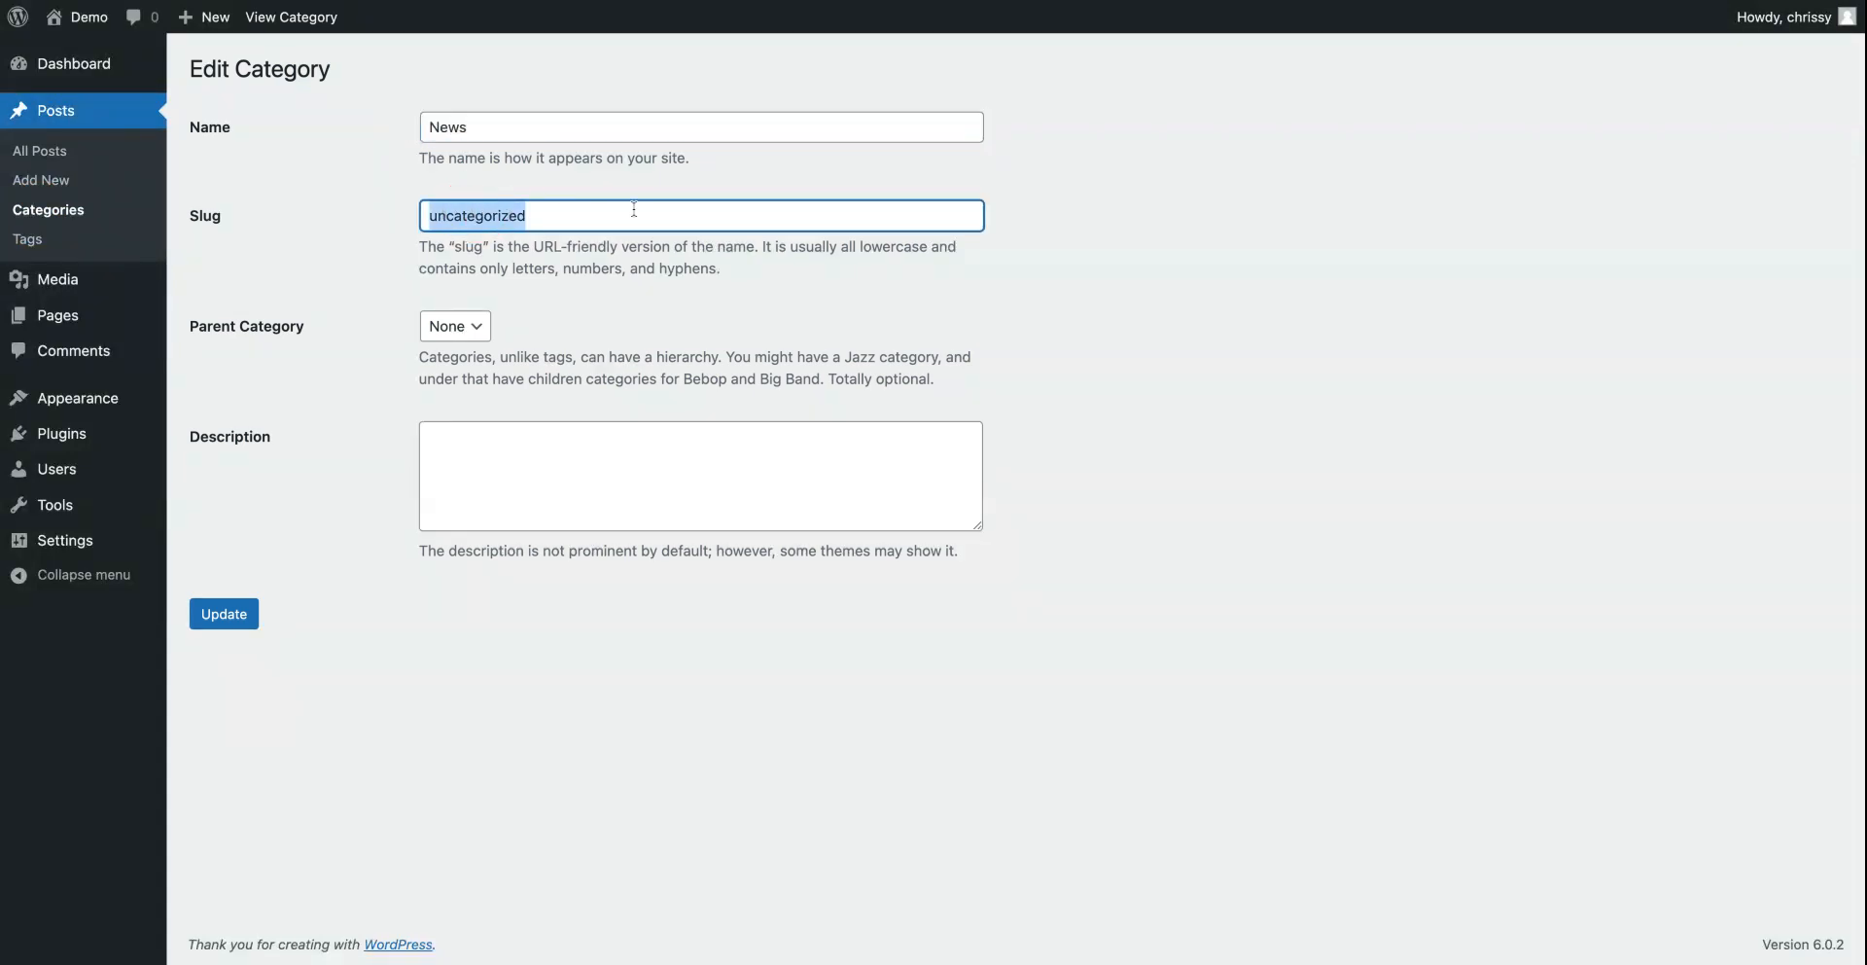
type("news")
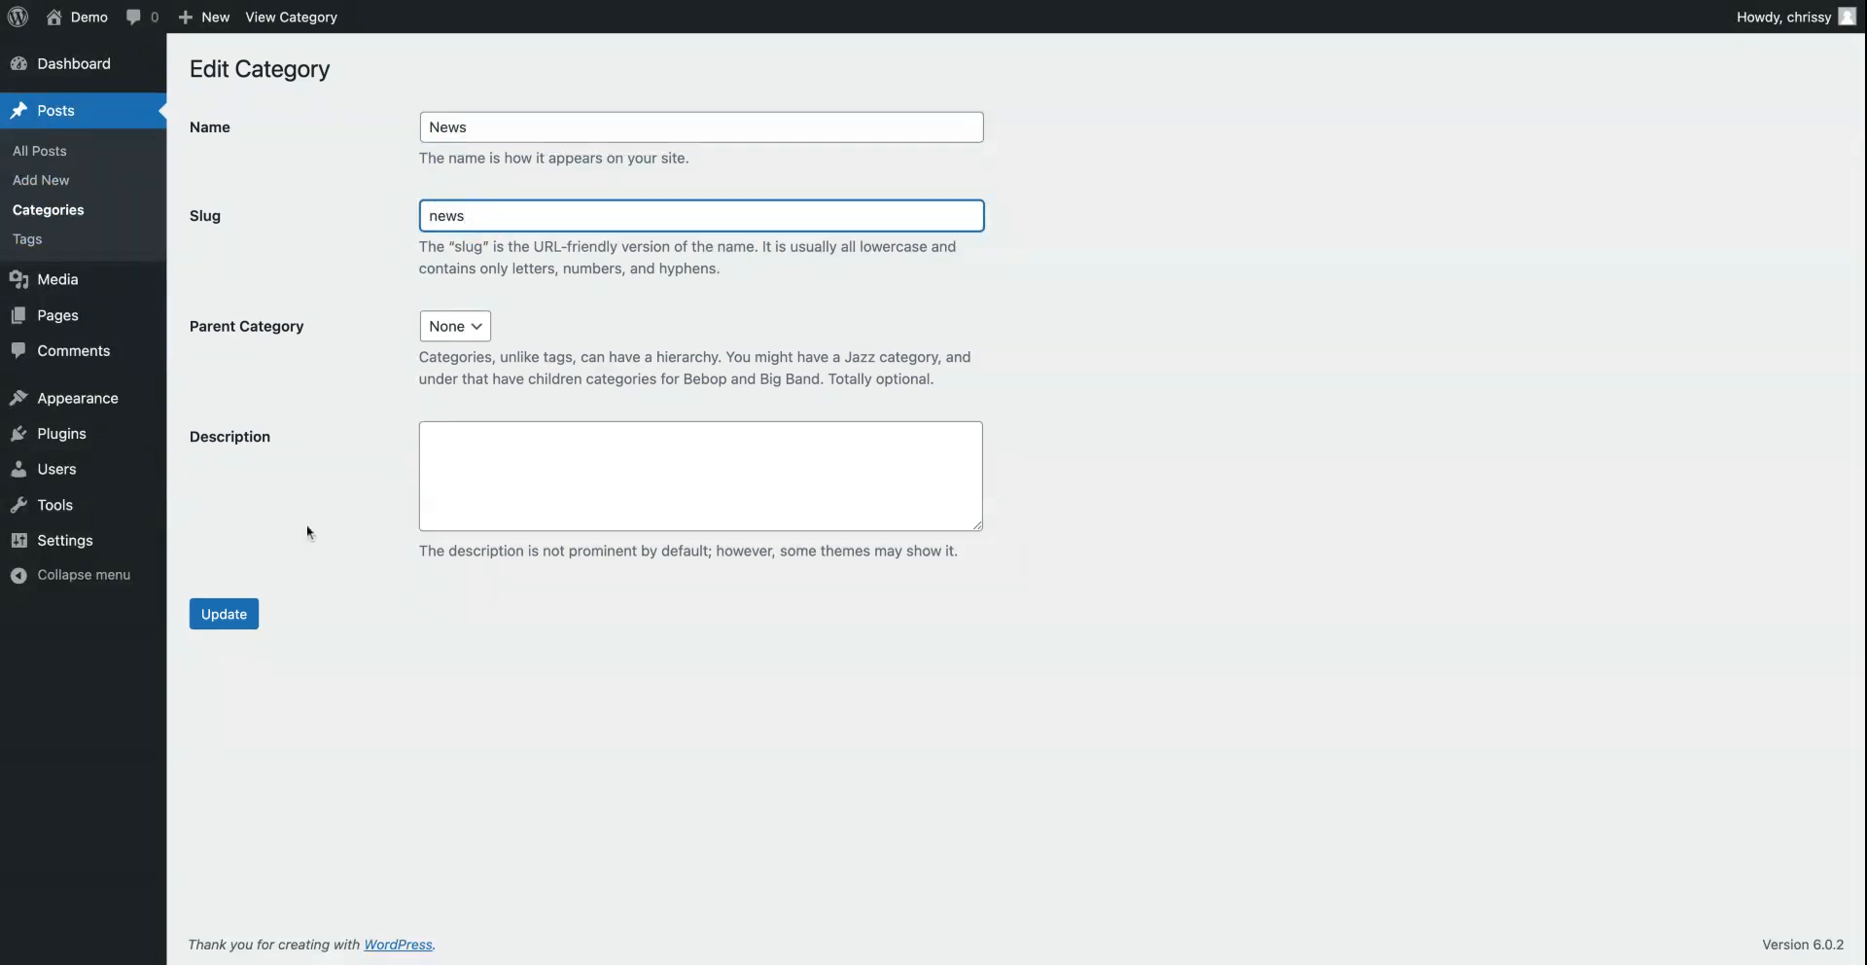
left_click(242, 614)
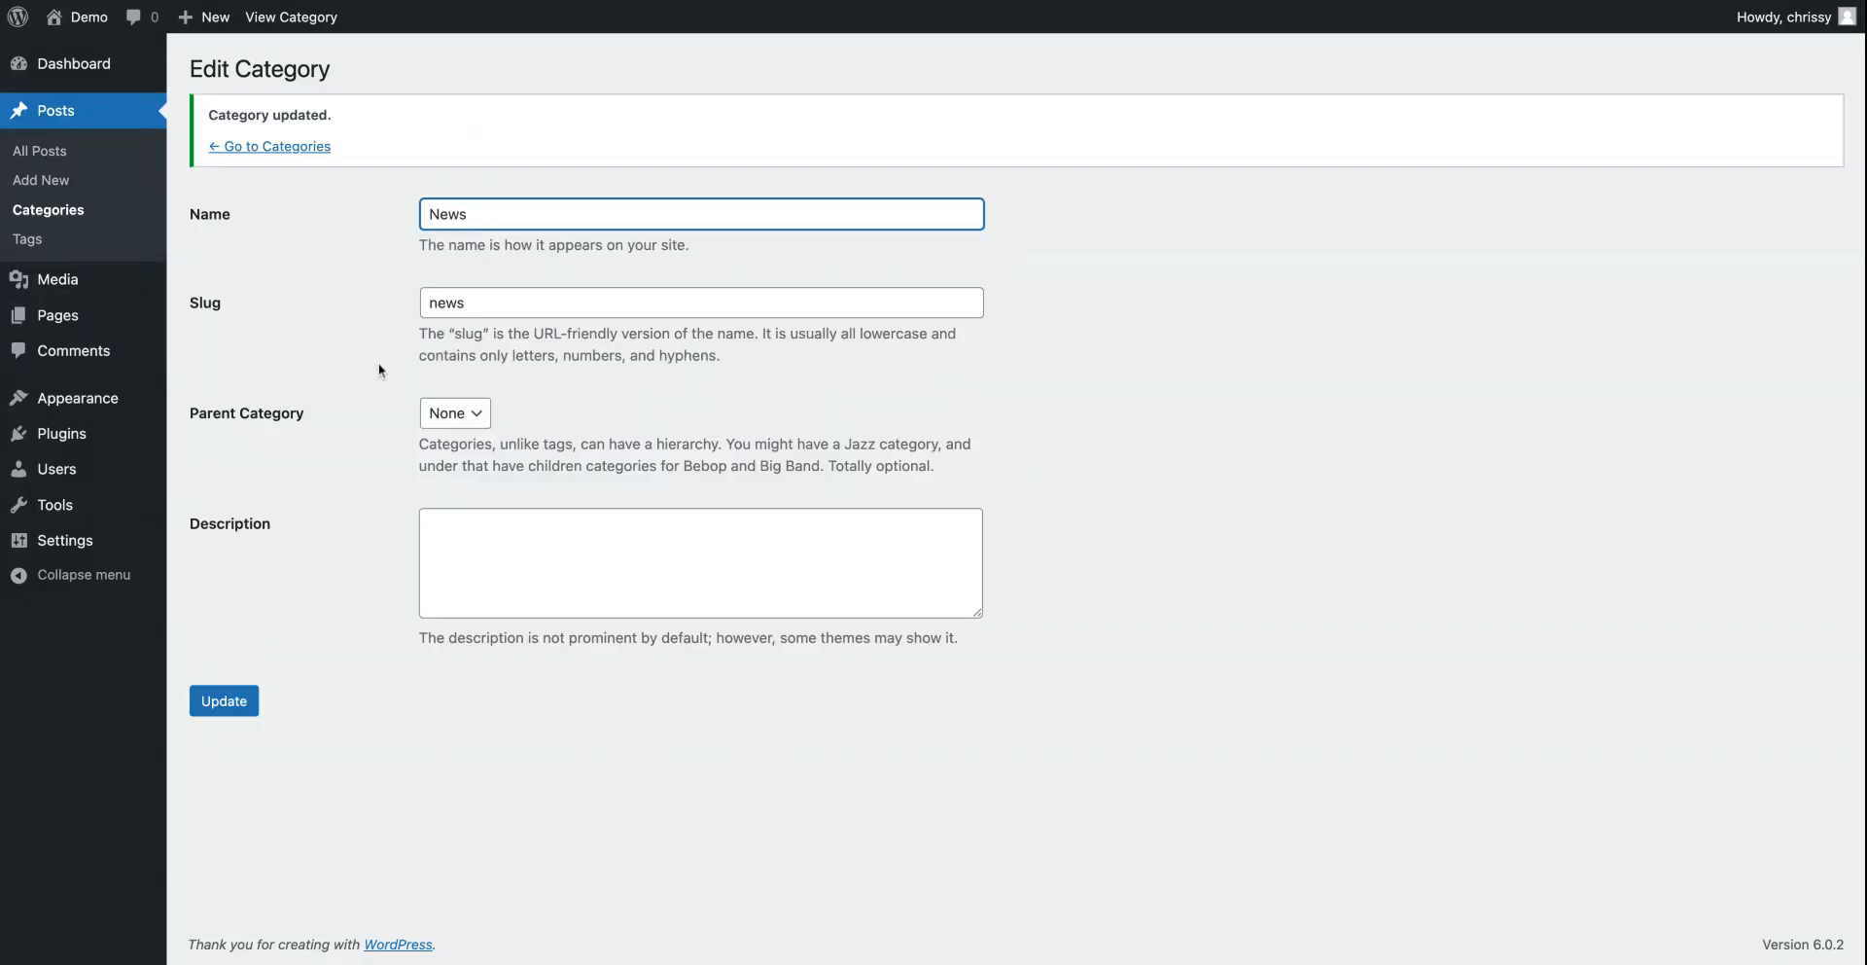
Step: Check the post's category in the list of all posts and examine the site's existing tags
left_click(45, 156)
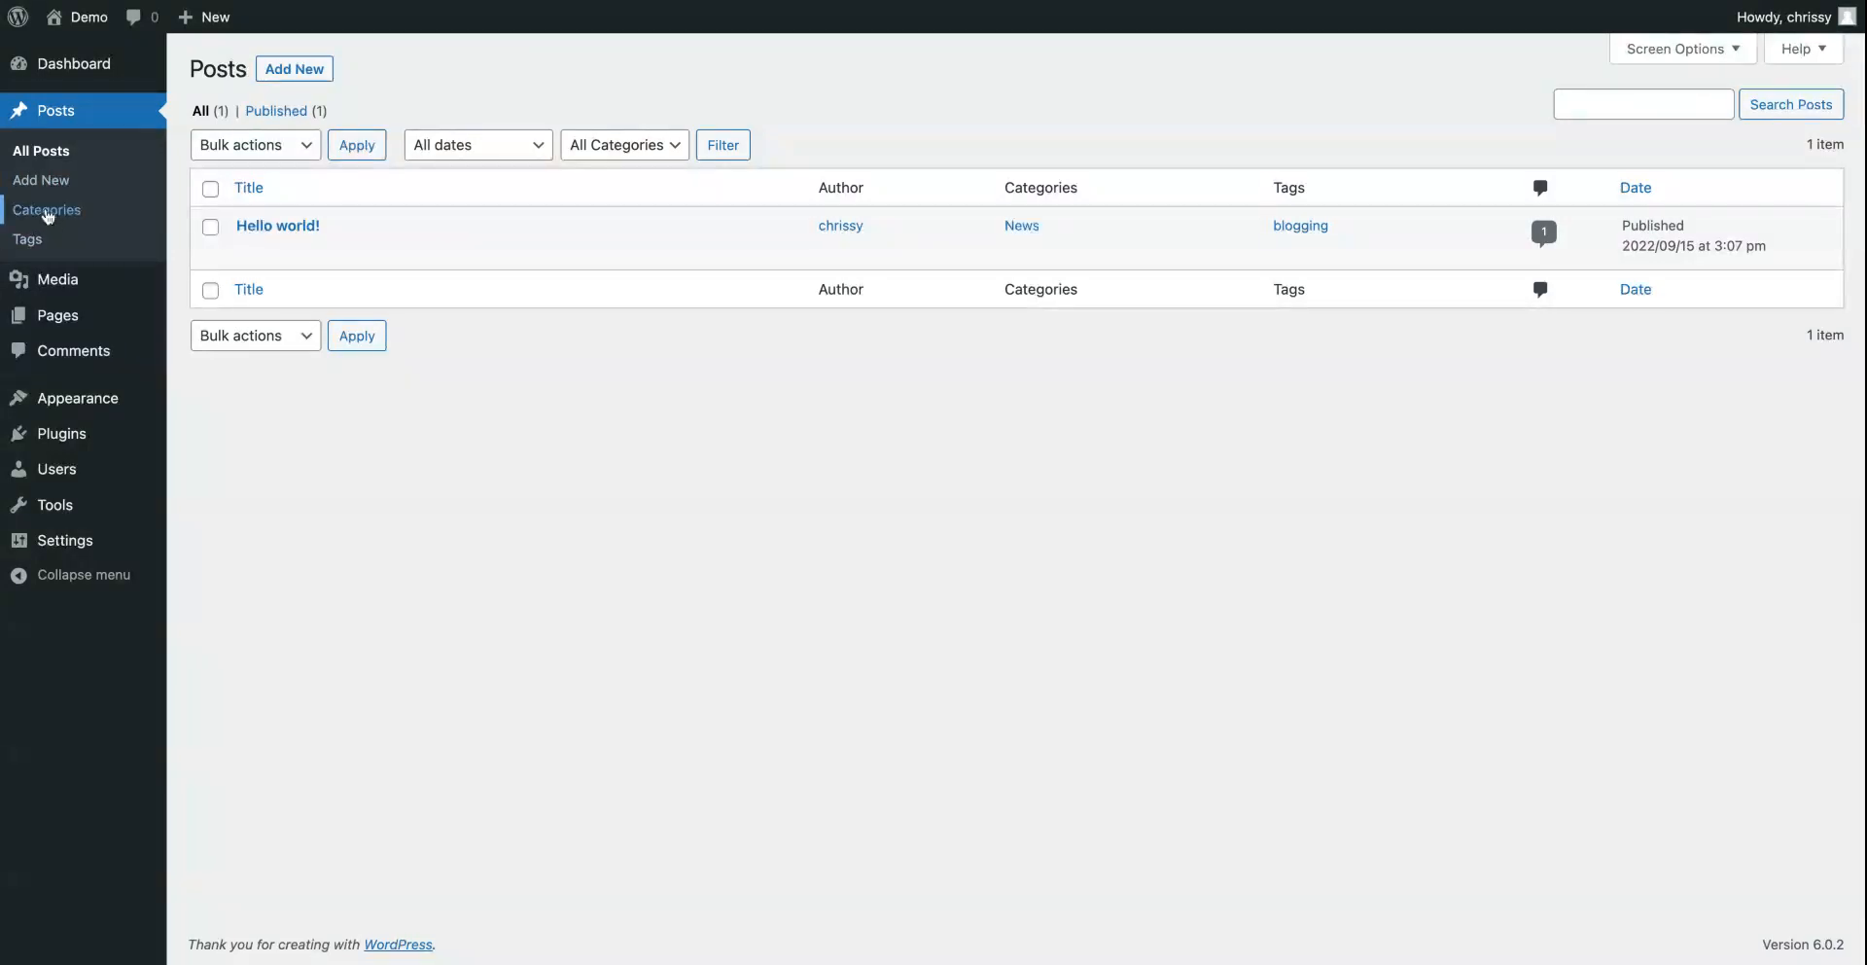
left_click(28, 242)
mouse_move(866, 237)
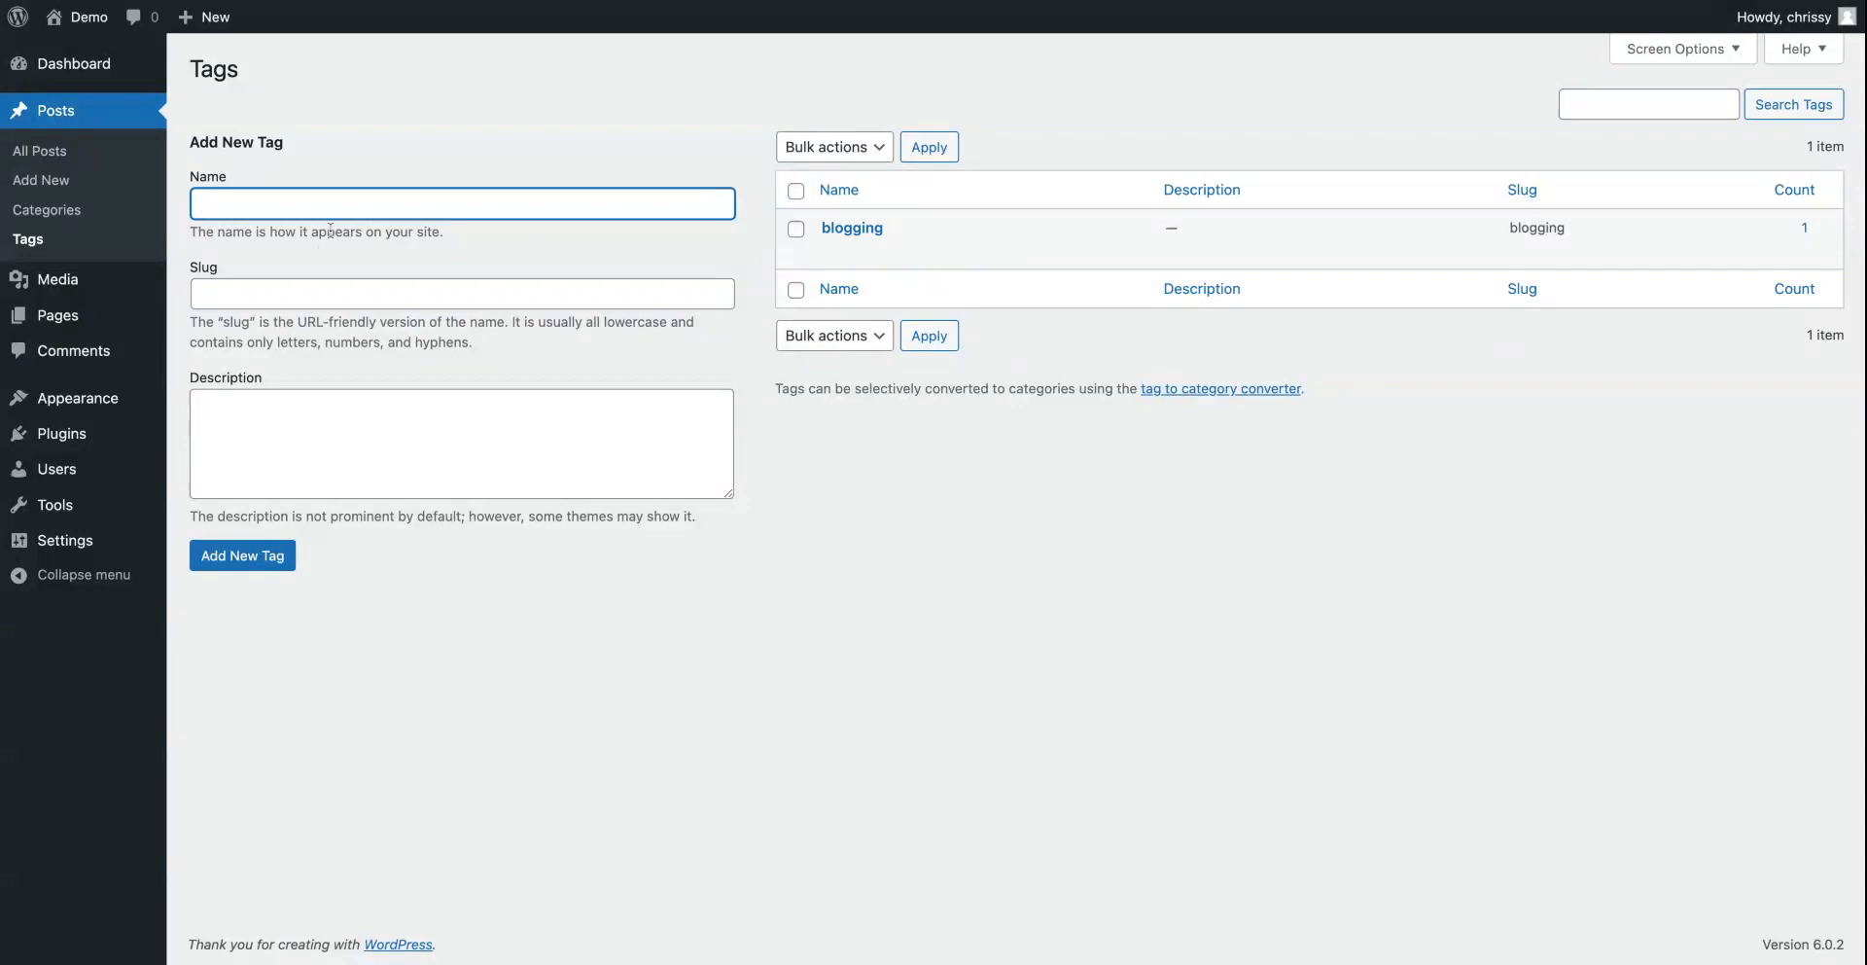
Step: Open the Media Library and display its items as a list
mouse_move(57, 284)
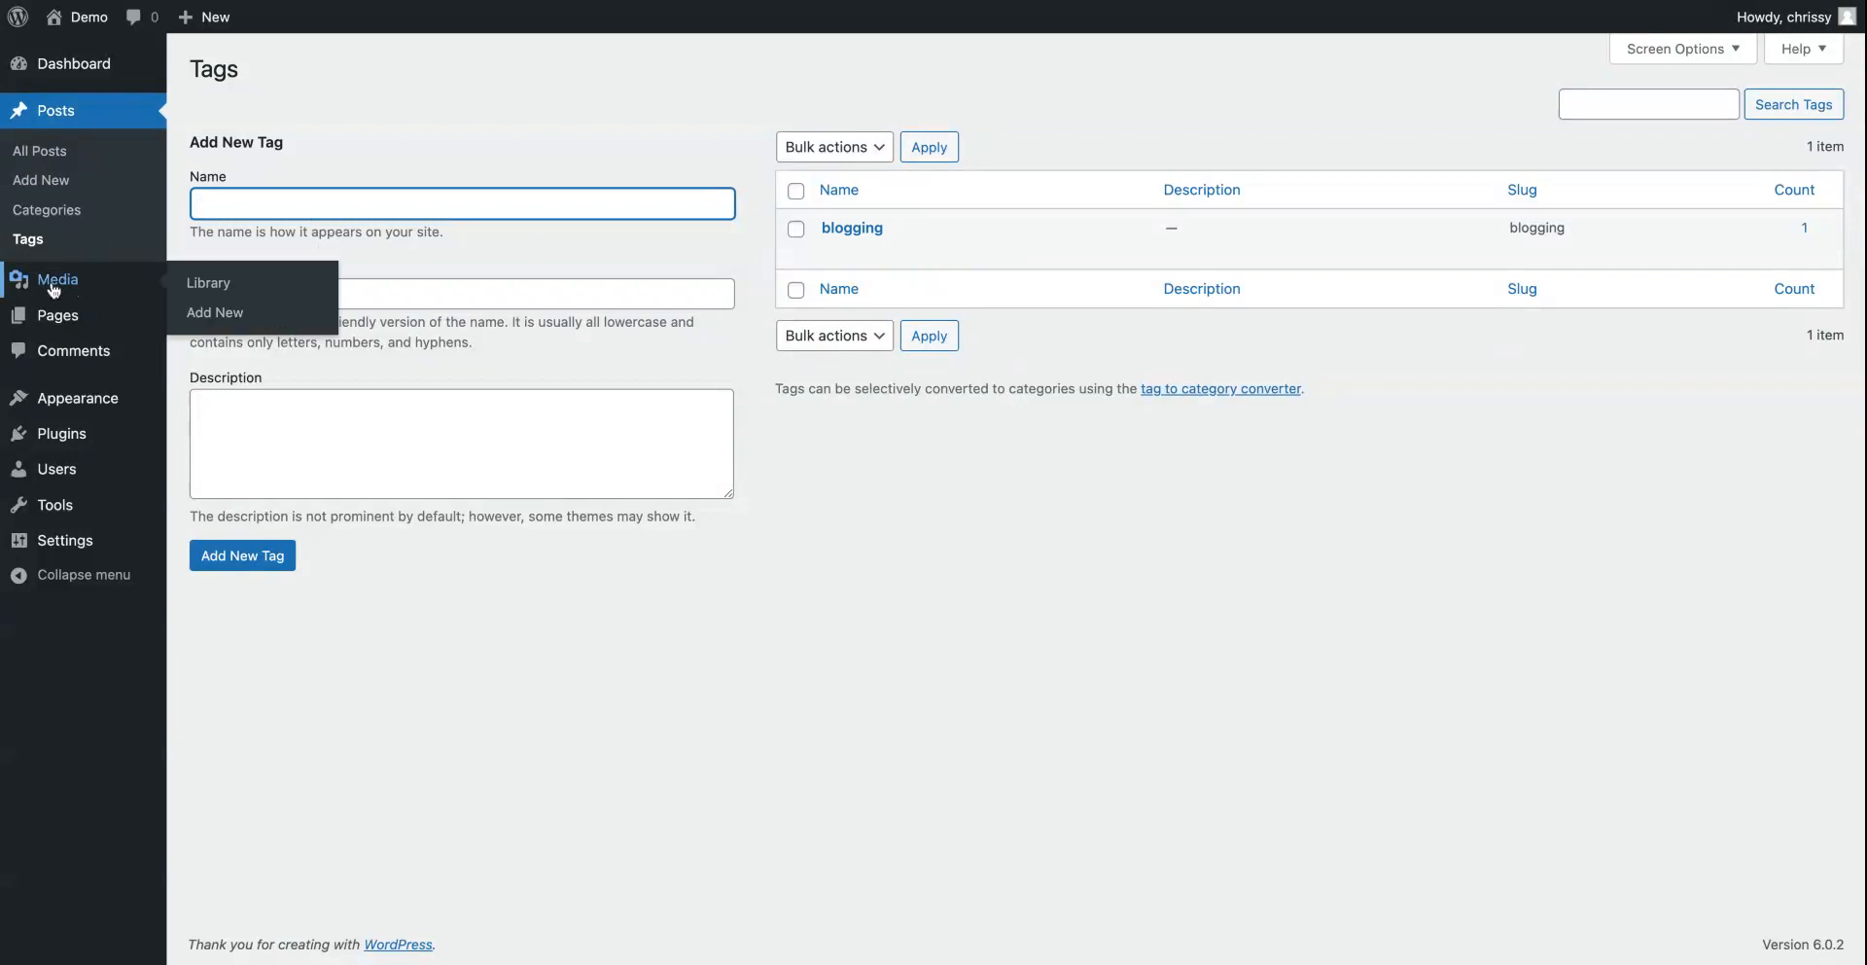
left_click(58, 284)
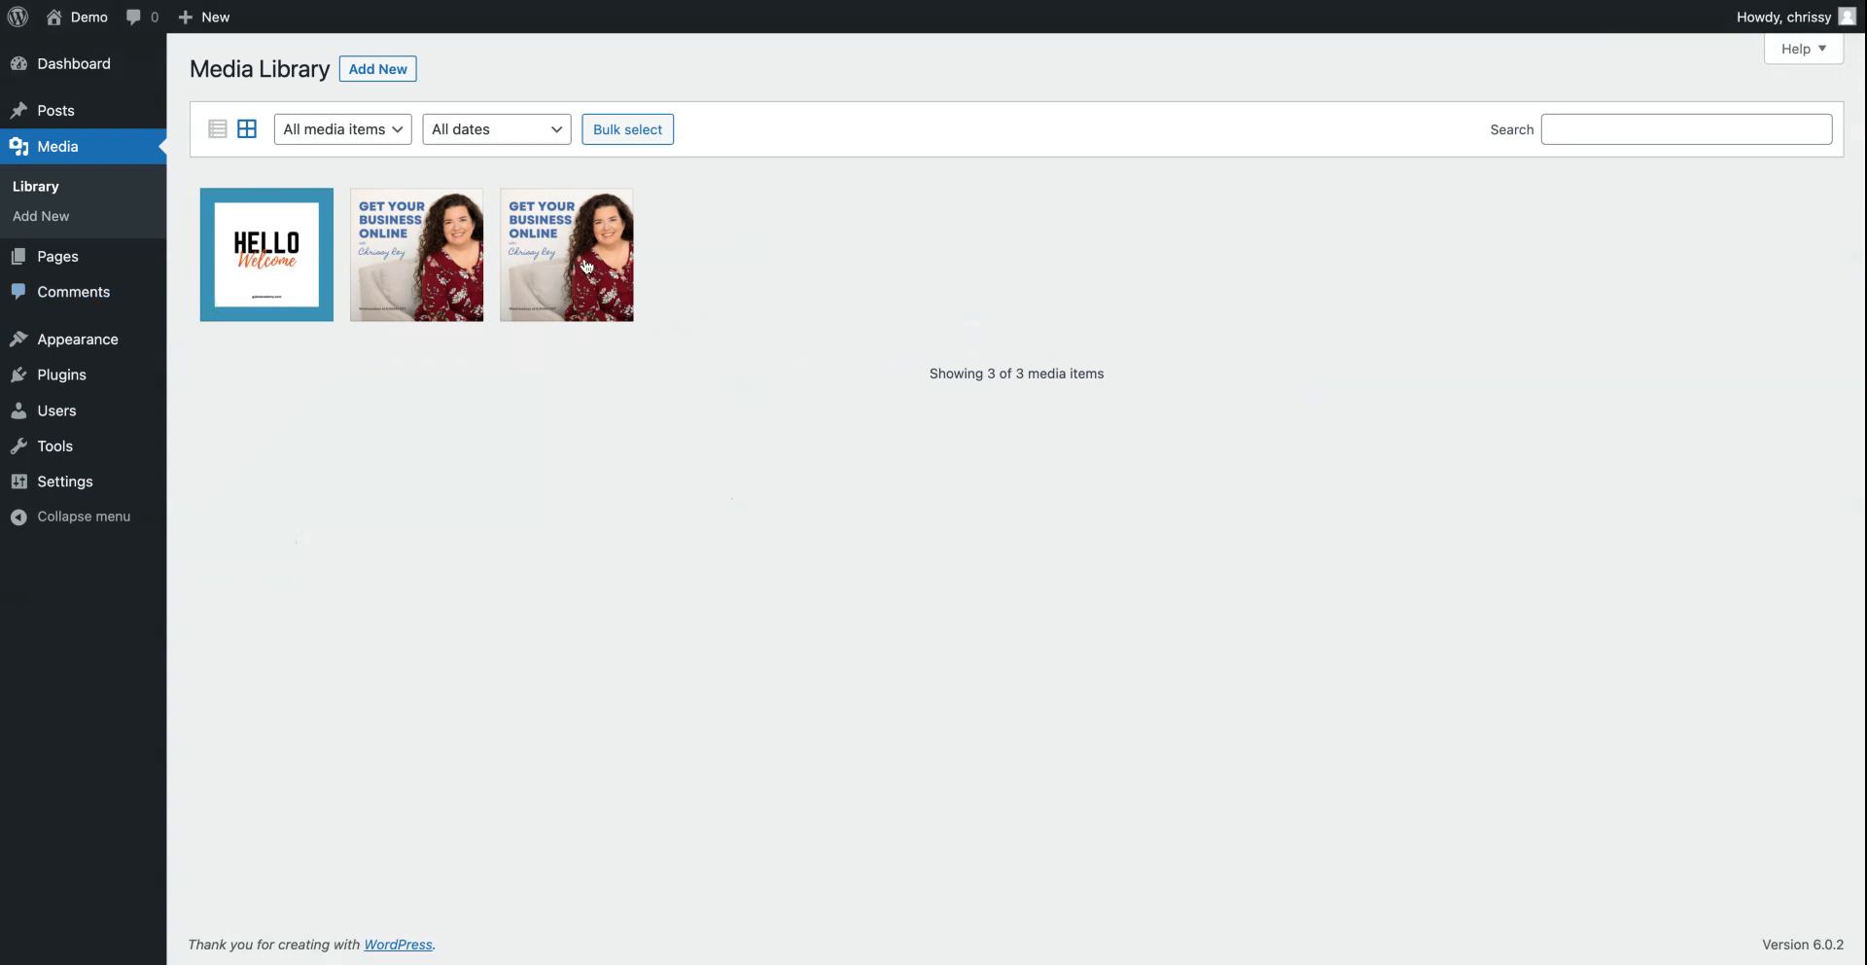
left_click(217, 136)
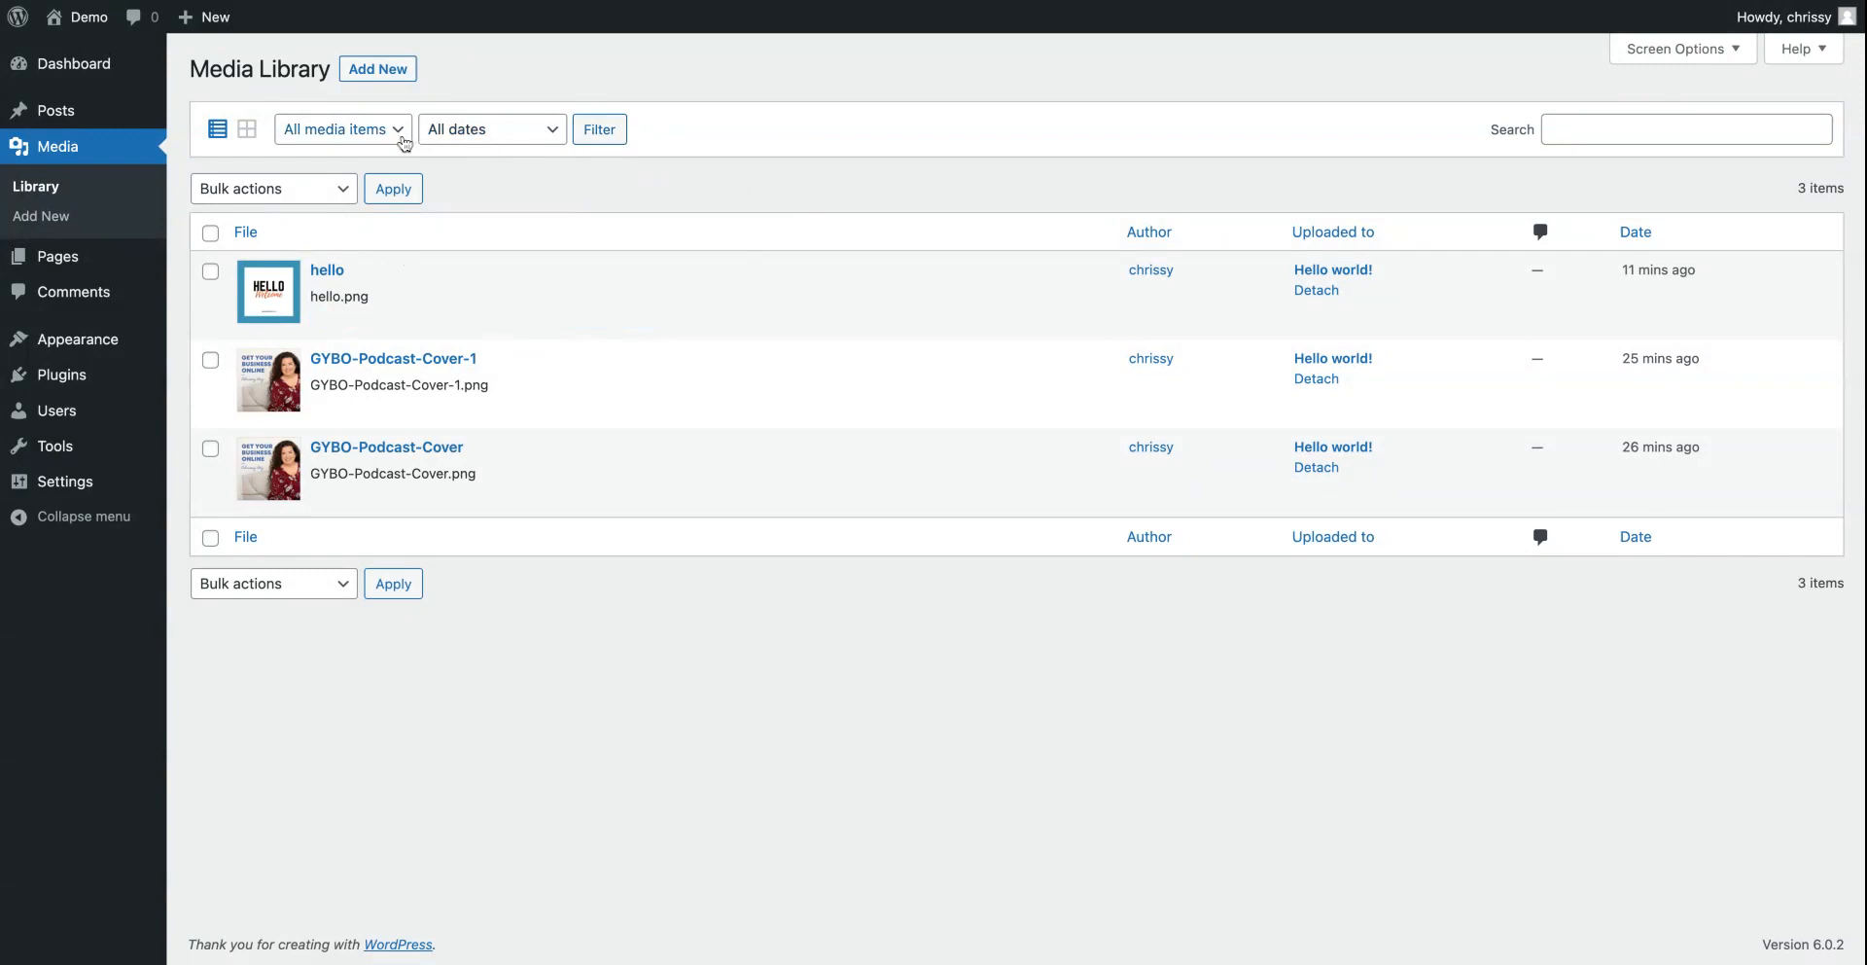
Step: Examine the media type and date filters and open the "hello" image for editing
left_click(378, 139)
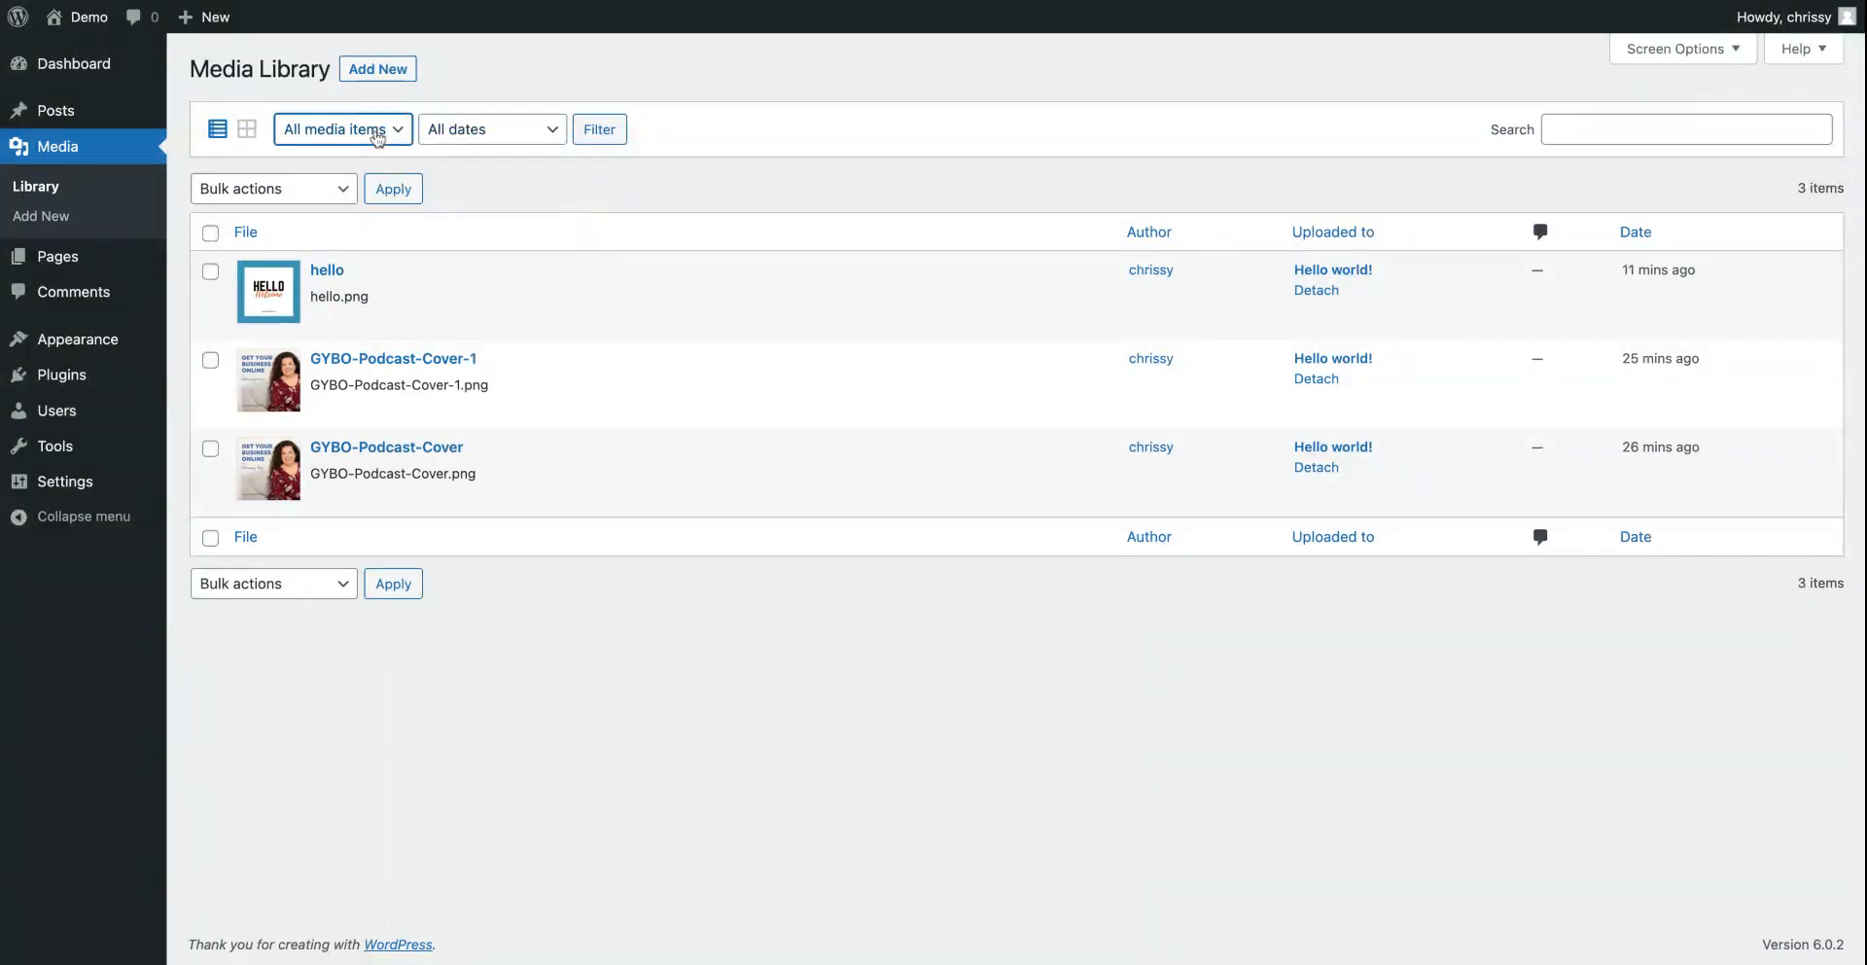
left_click(508, 139)
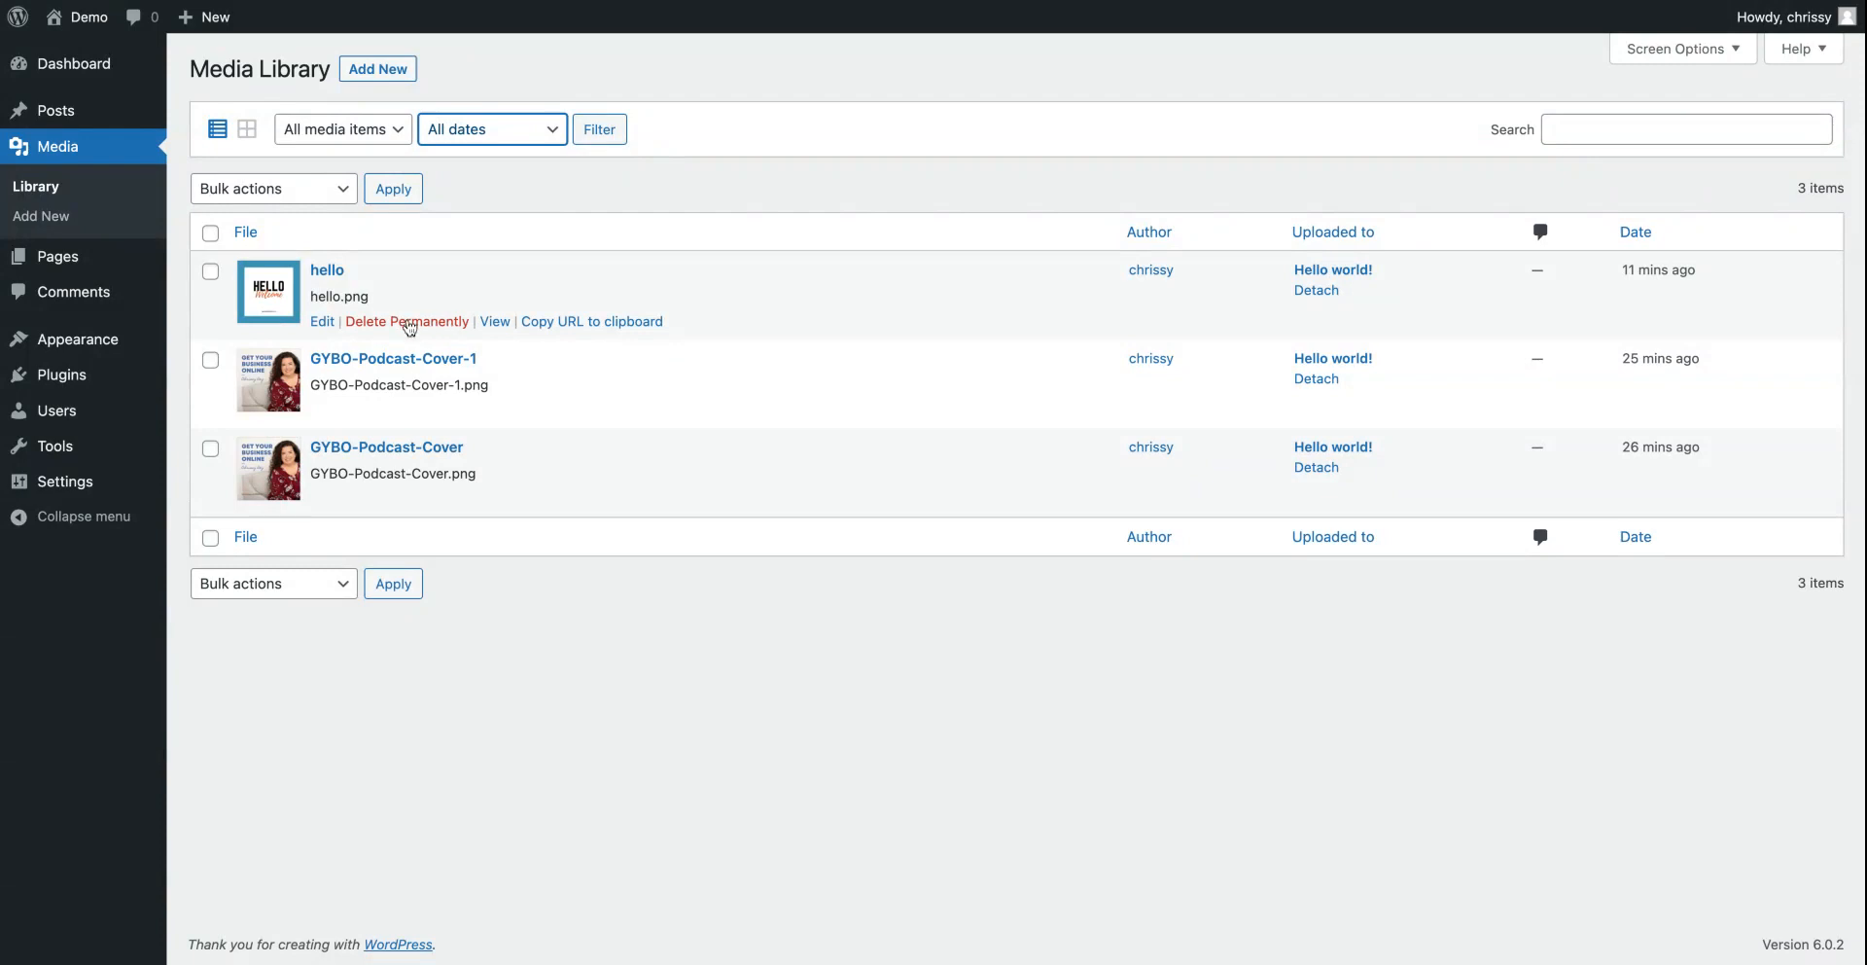
left_click(320, 330)
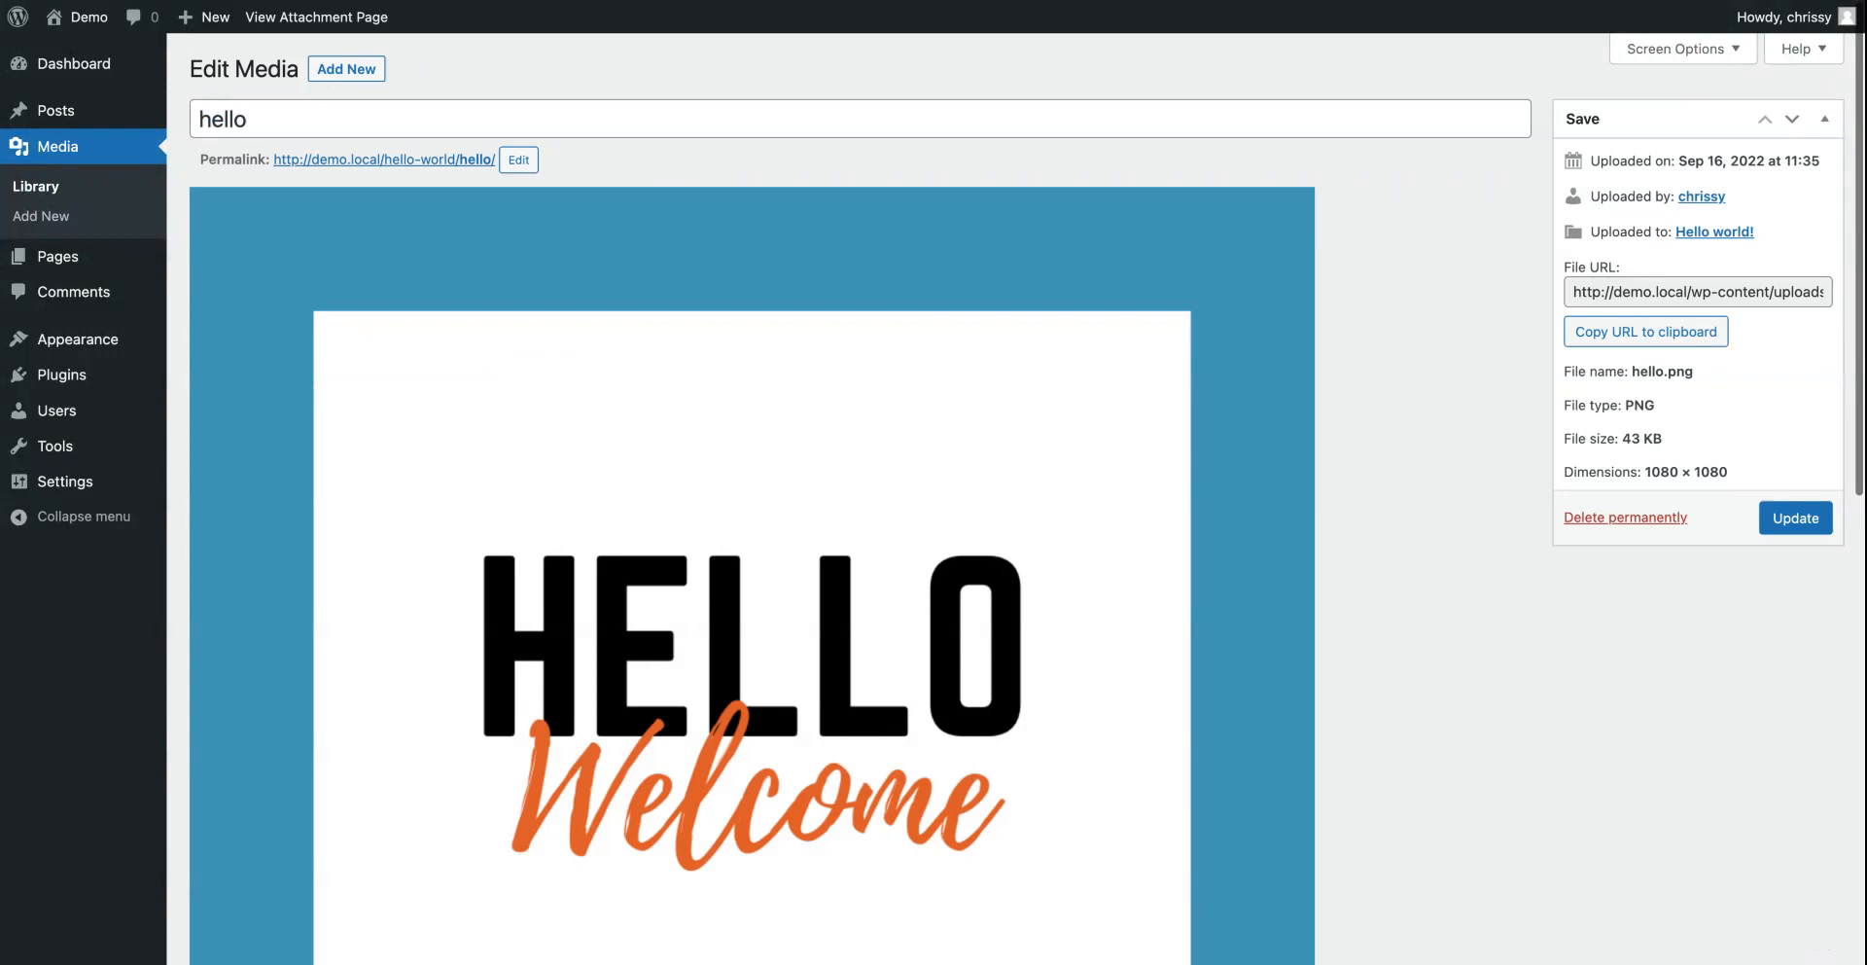
Step: Enter "This says Hello Welcome" as the alternative text of the "hello" image
left_click_drag(268, 115, 177, 118)
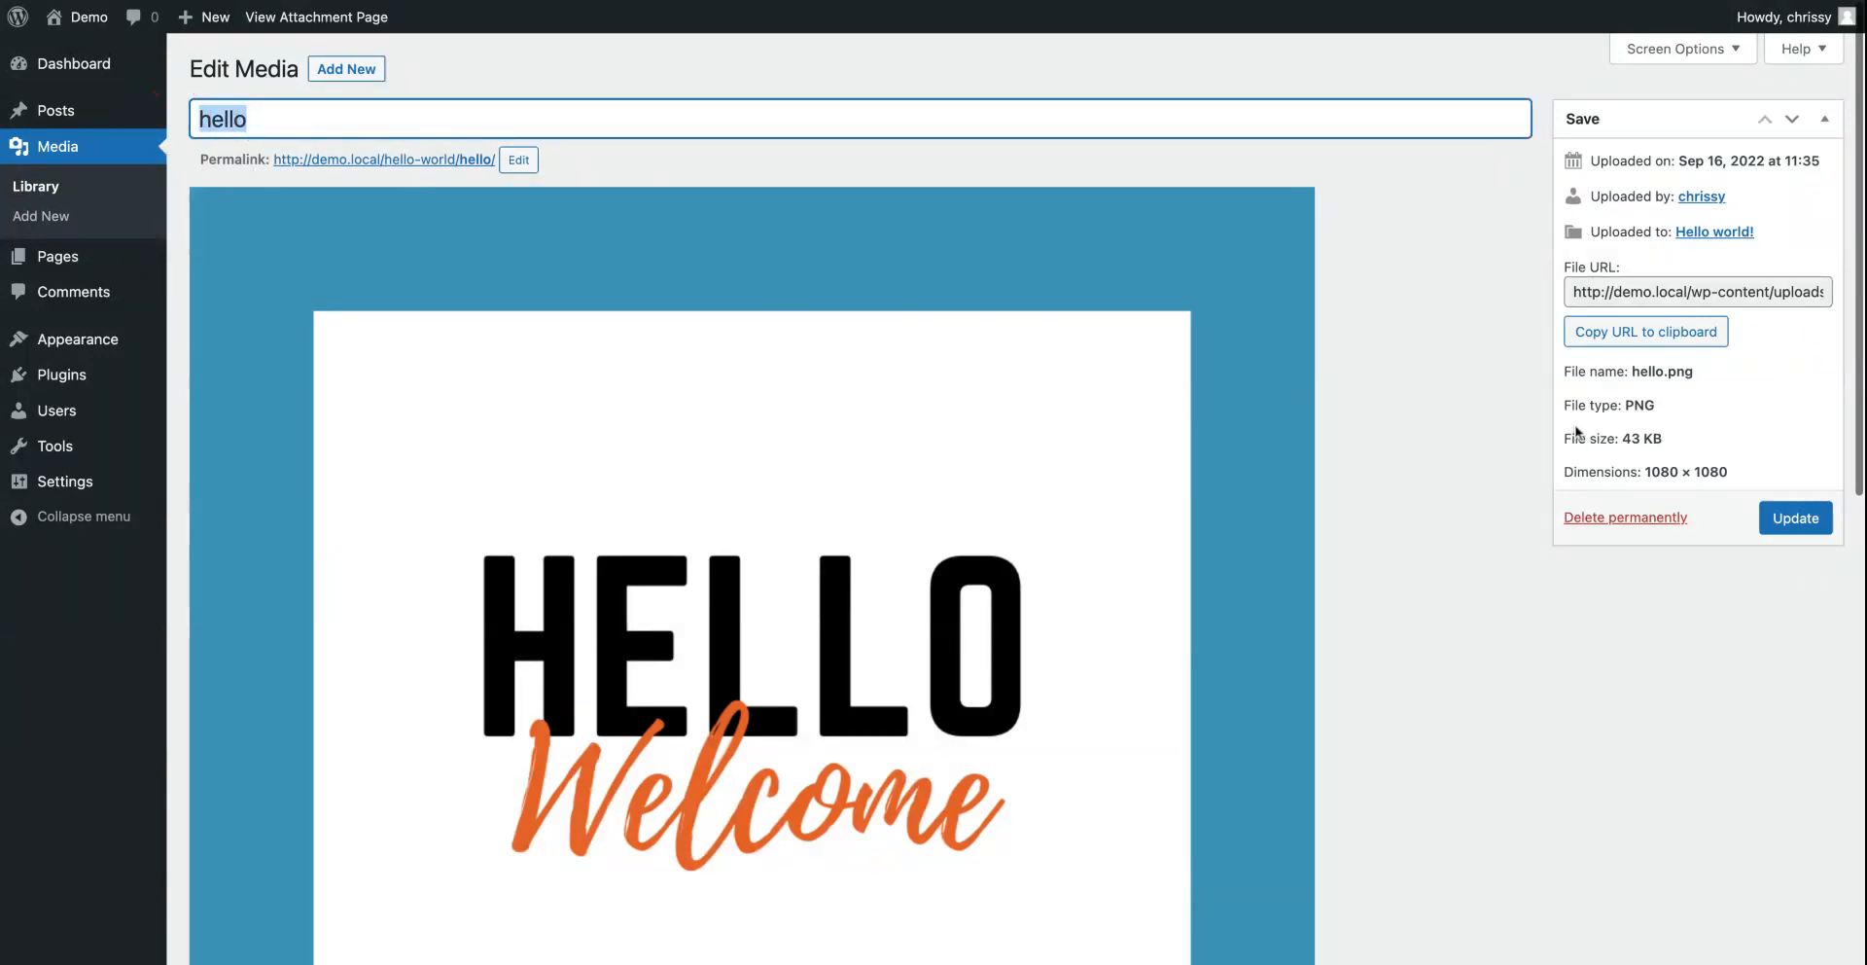
scroll(1682, 418, "down", 2)
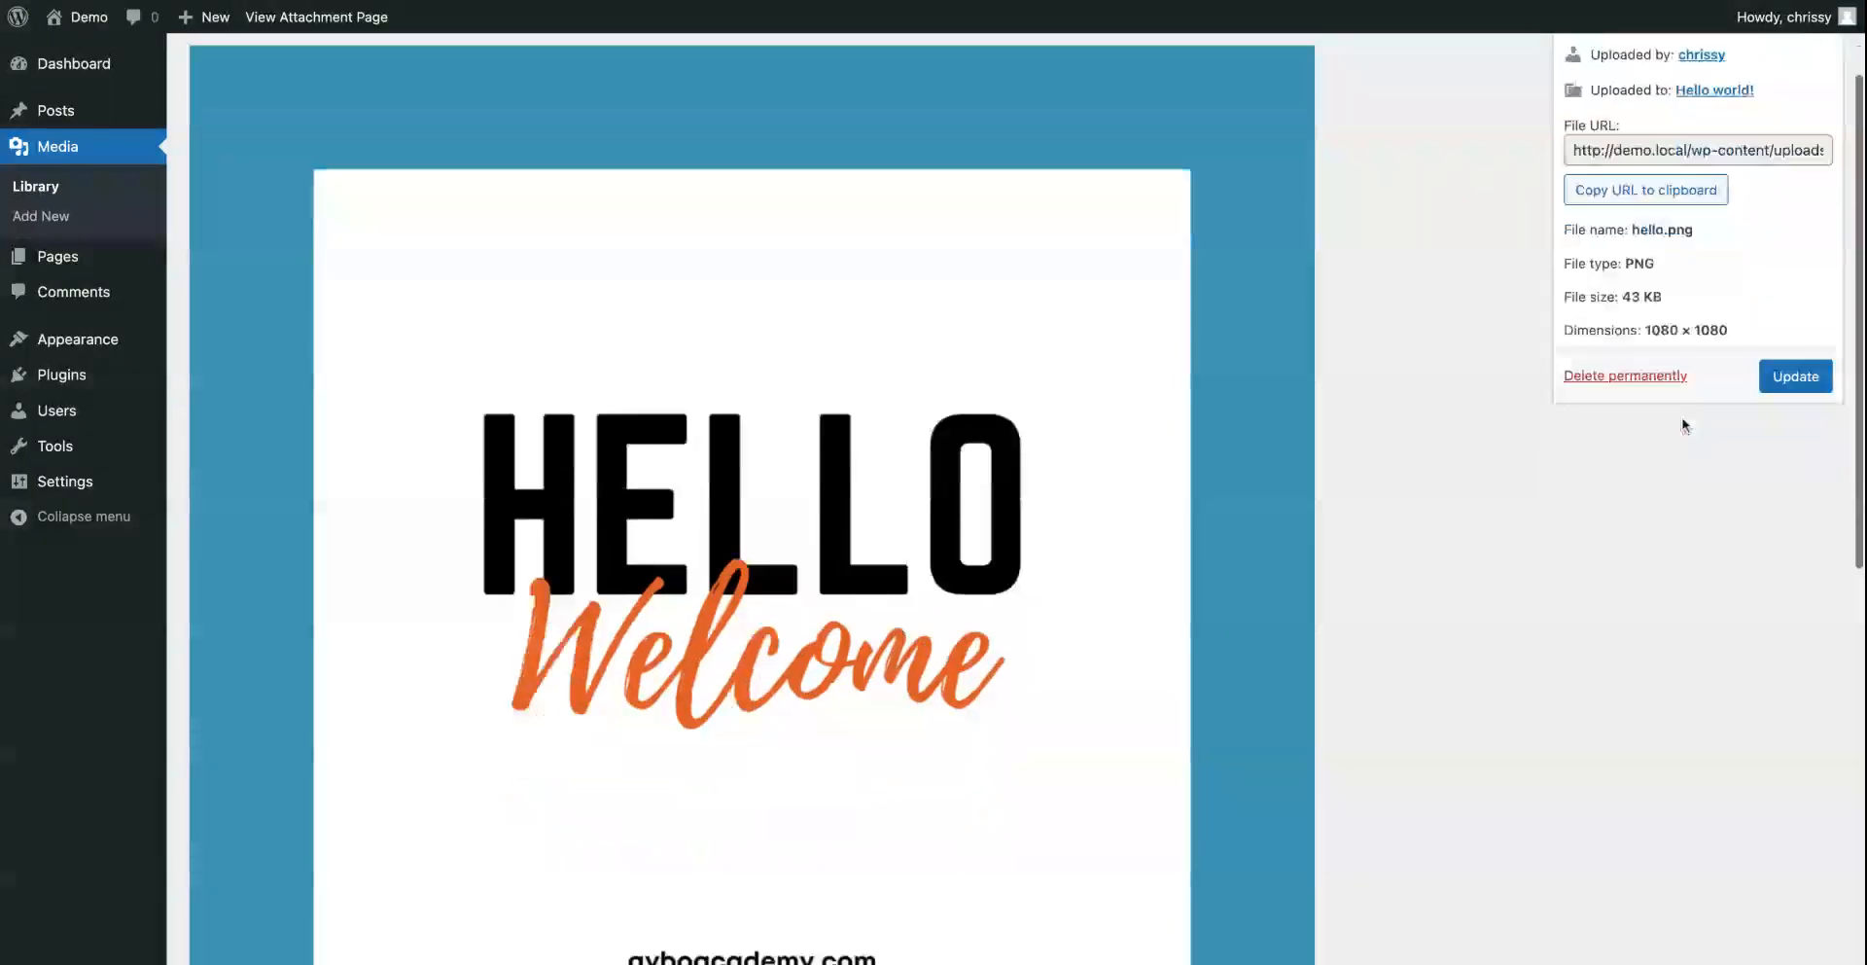
scroll(1684, 418, "up", 2)
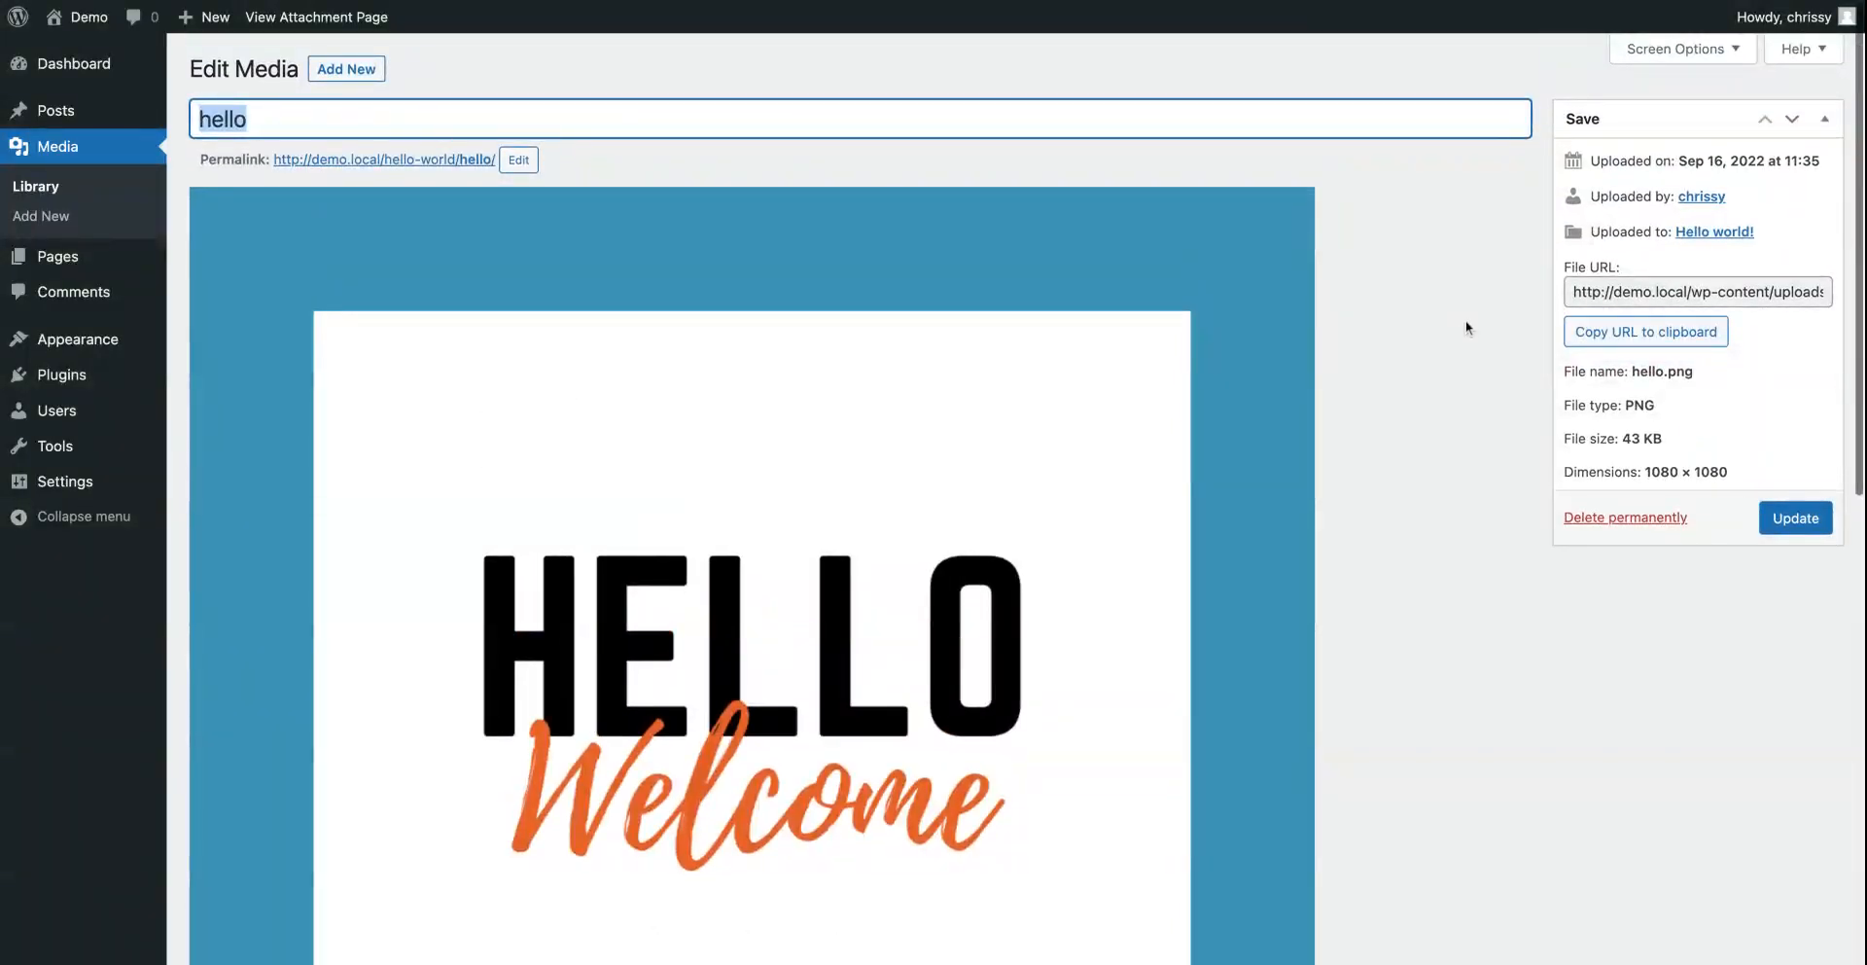
scroll(1467, 321, "down", 5)
scroll(1467, 323, "down", 3)
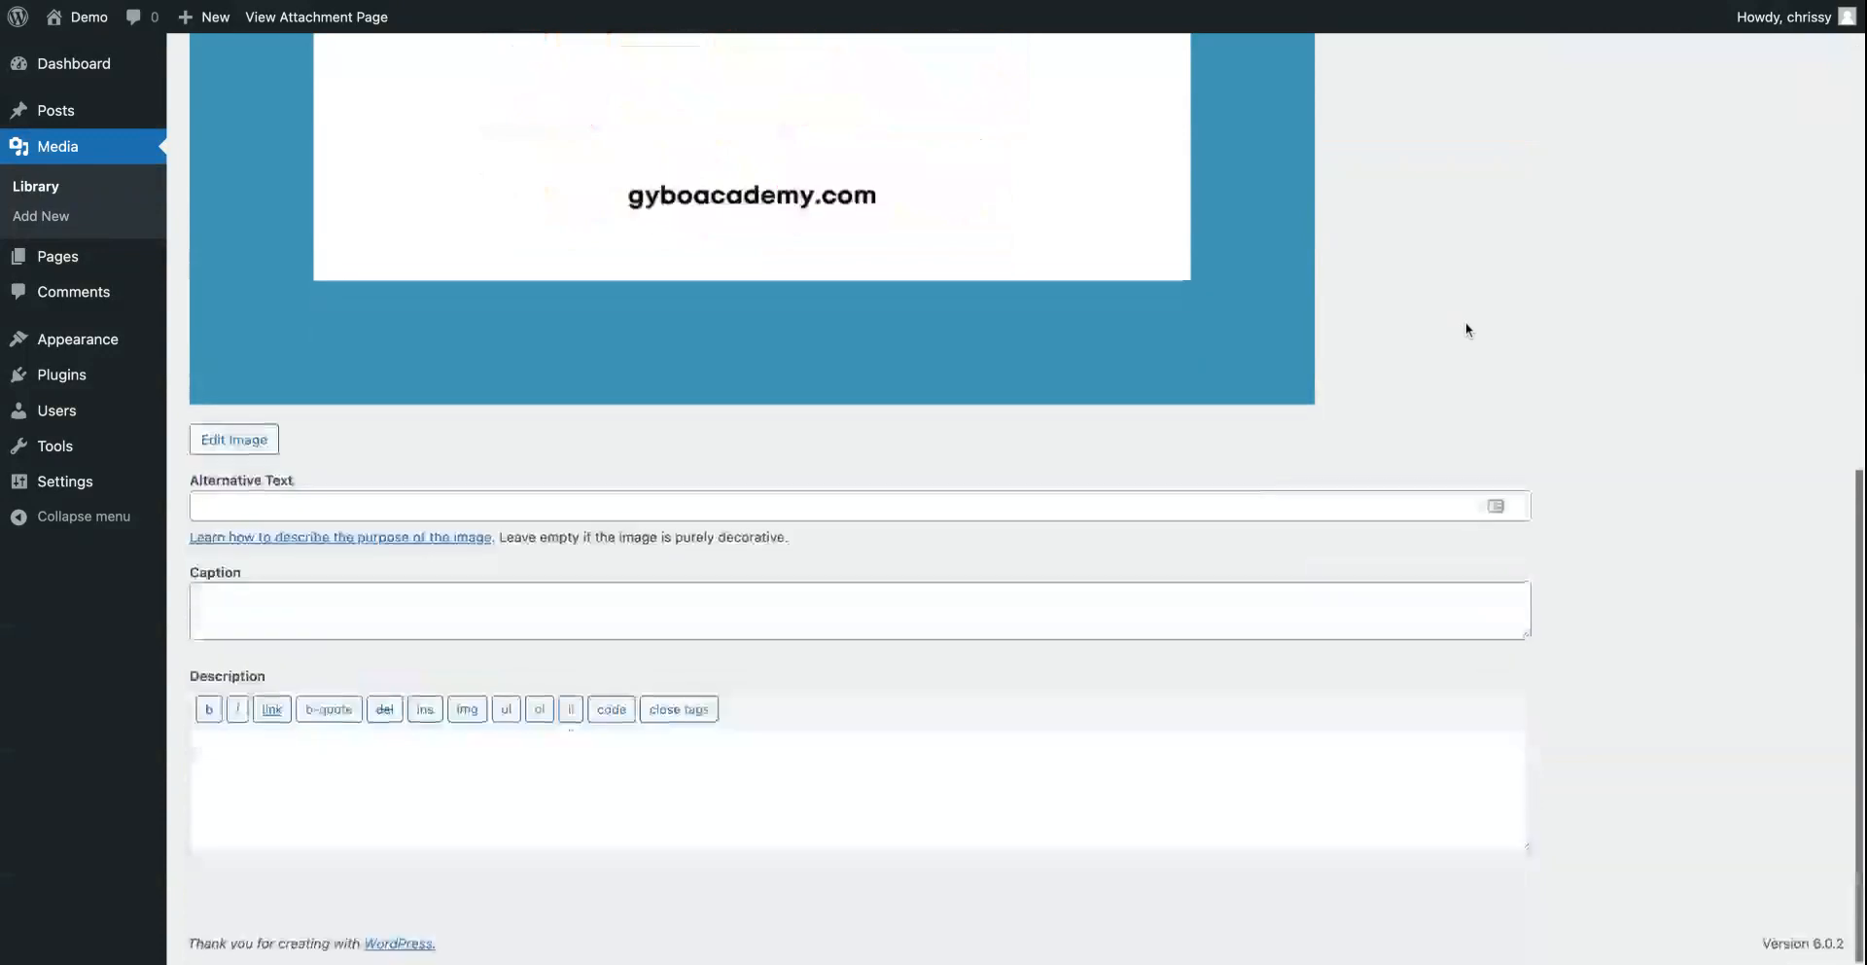
left_click(316, 511)
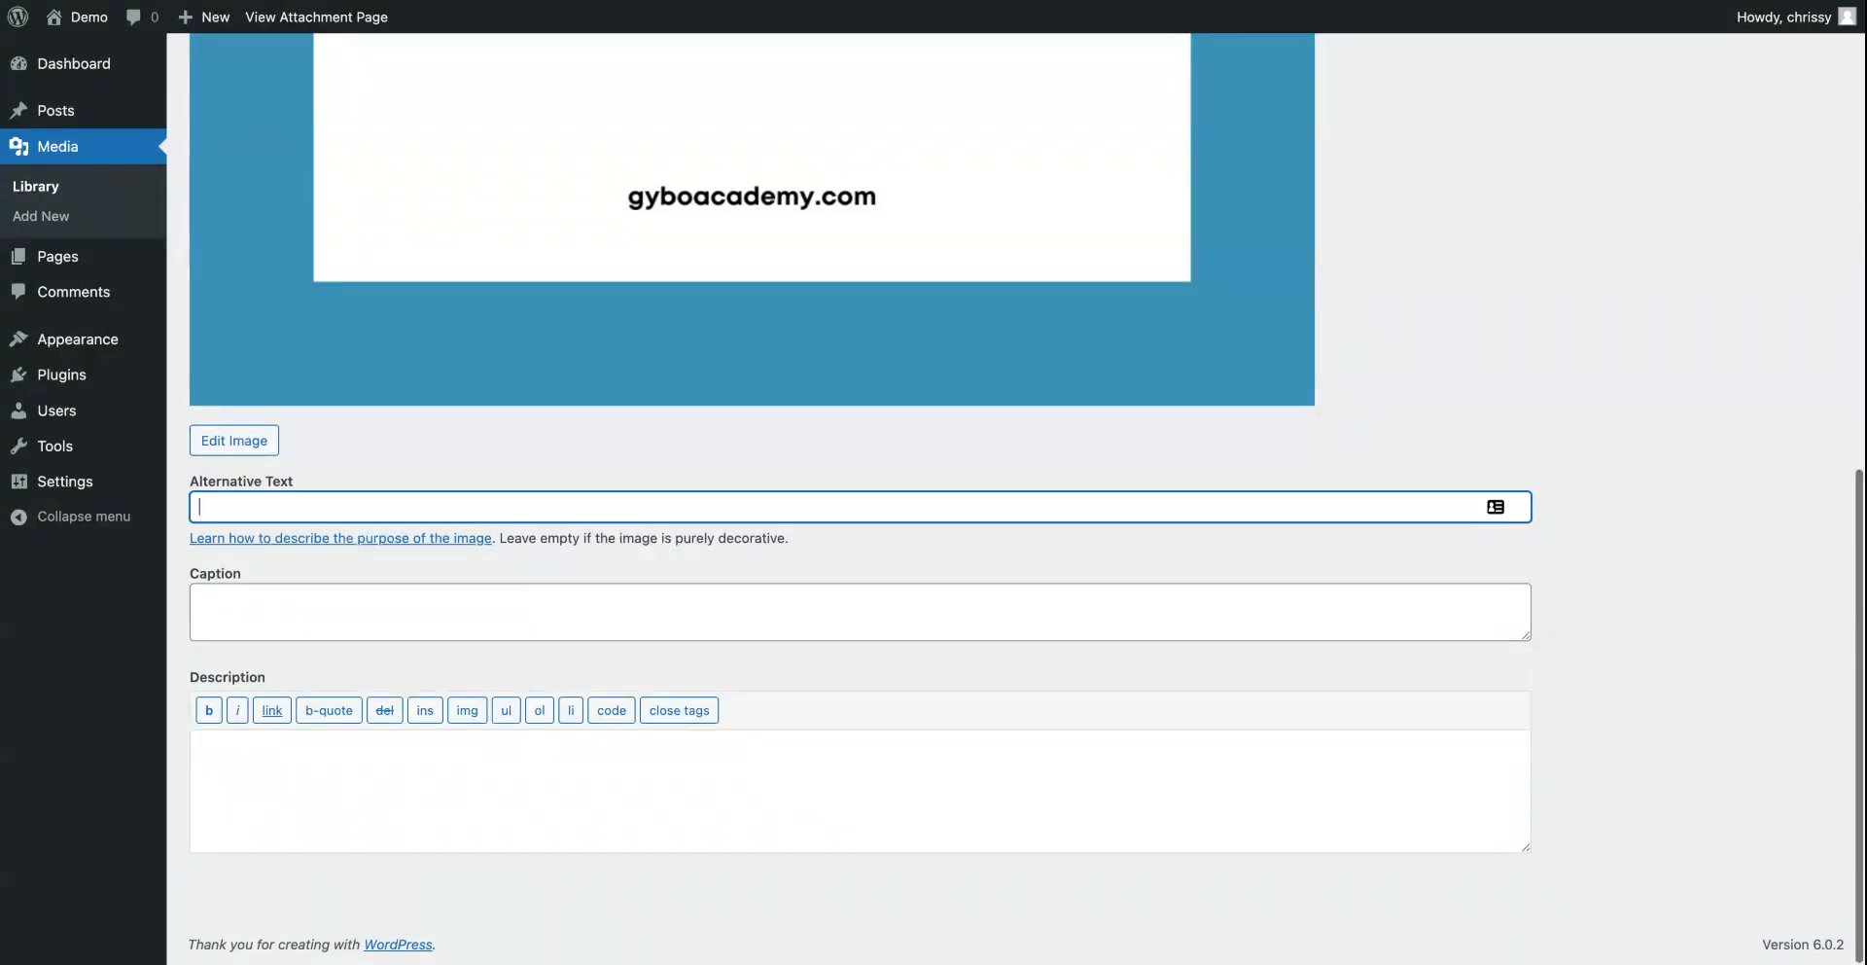
type("YT")
type("is says H")
type("ello Welcome")
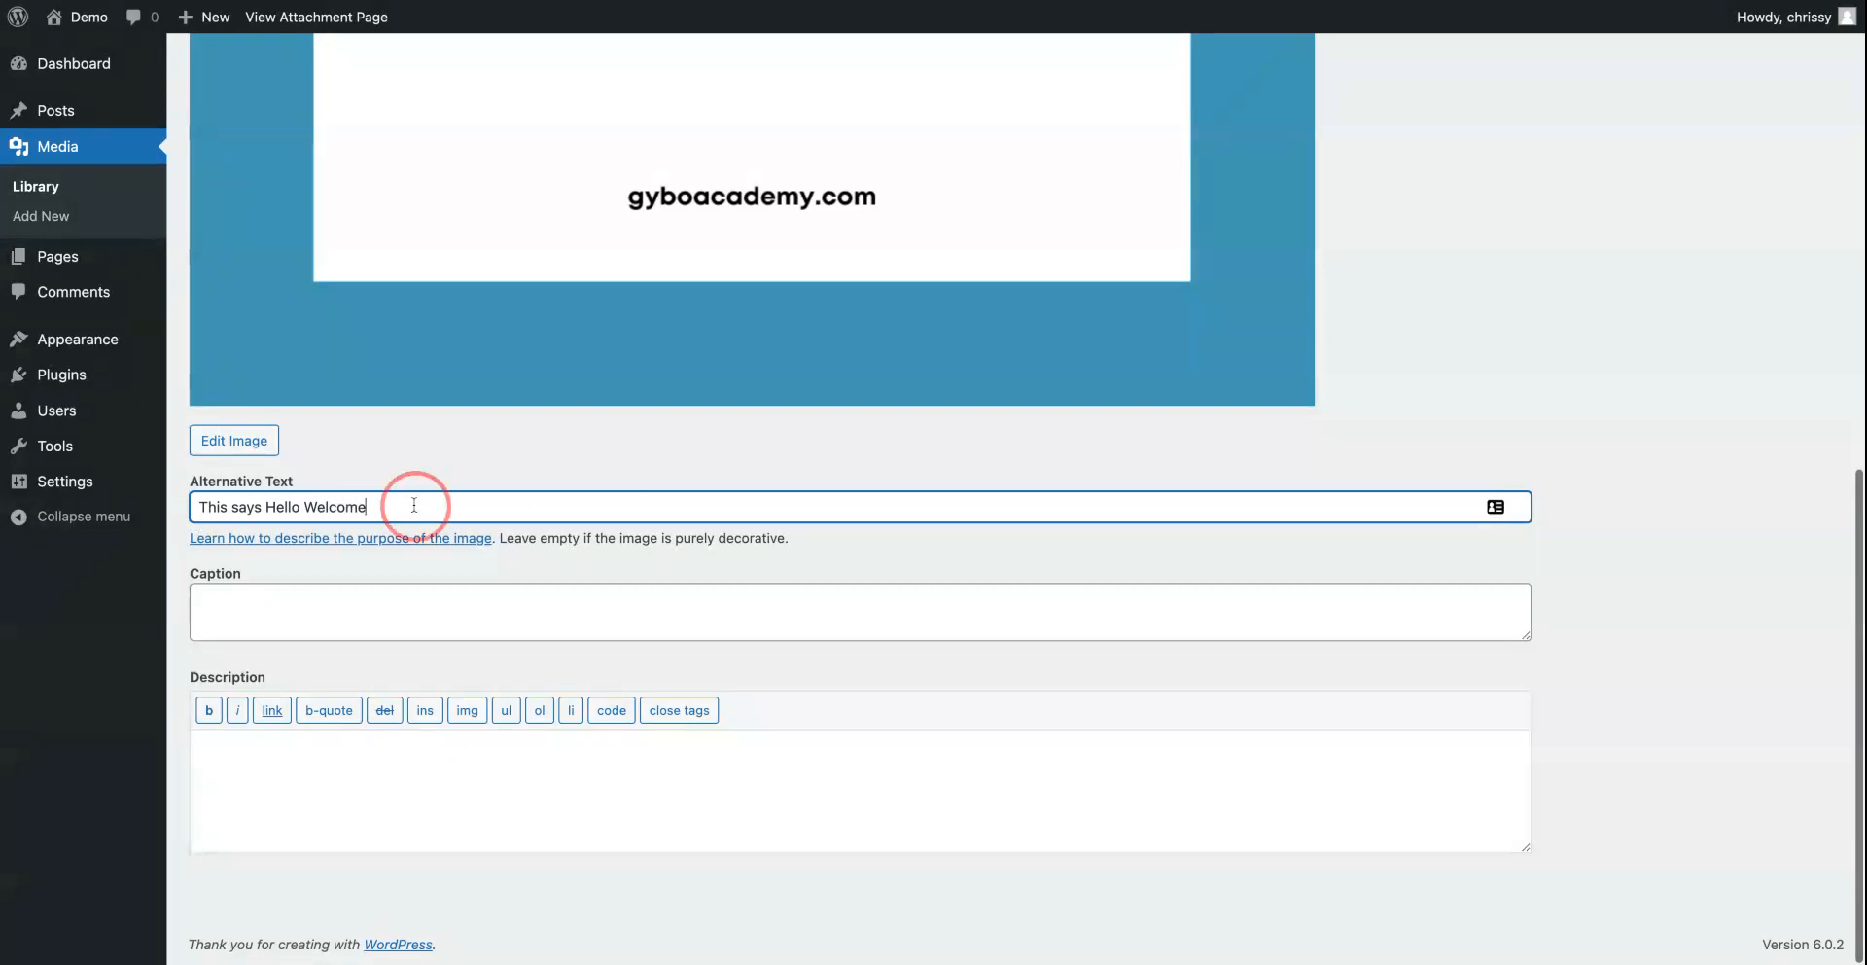
left_click_drag(416, 506, 185, 501)
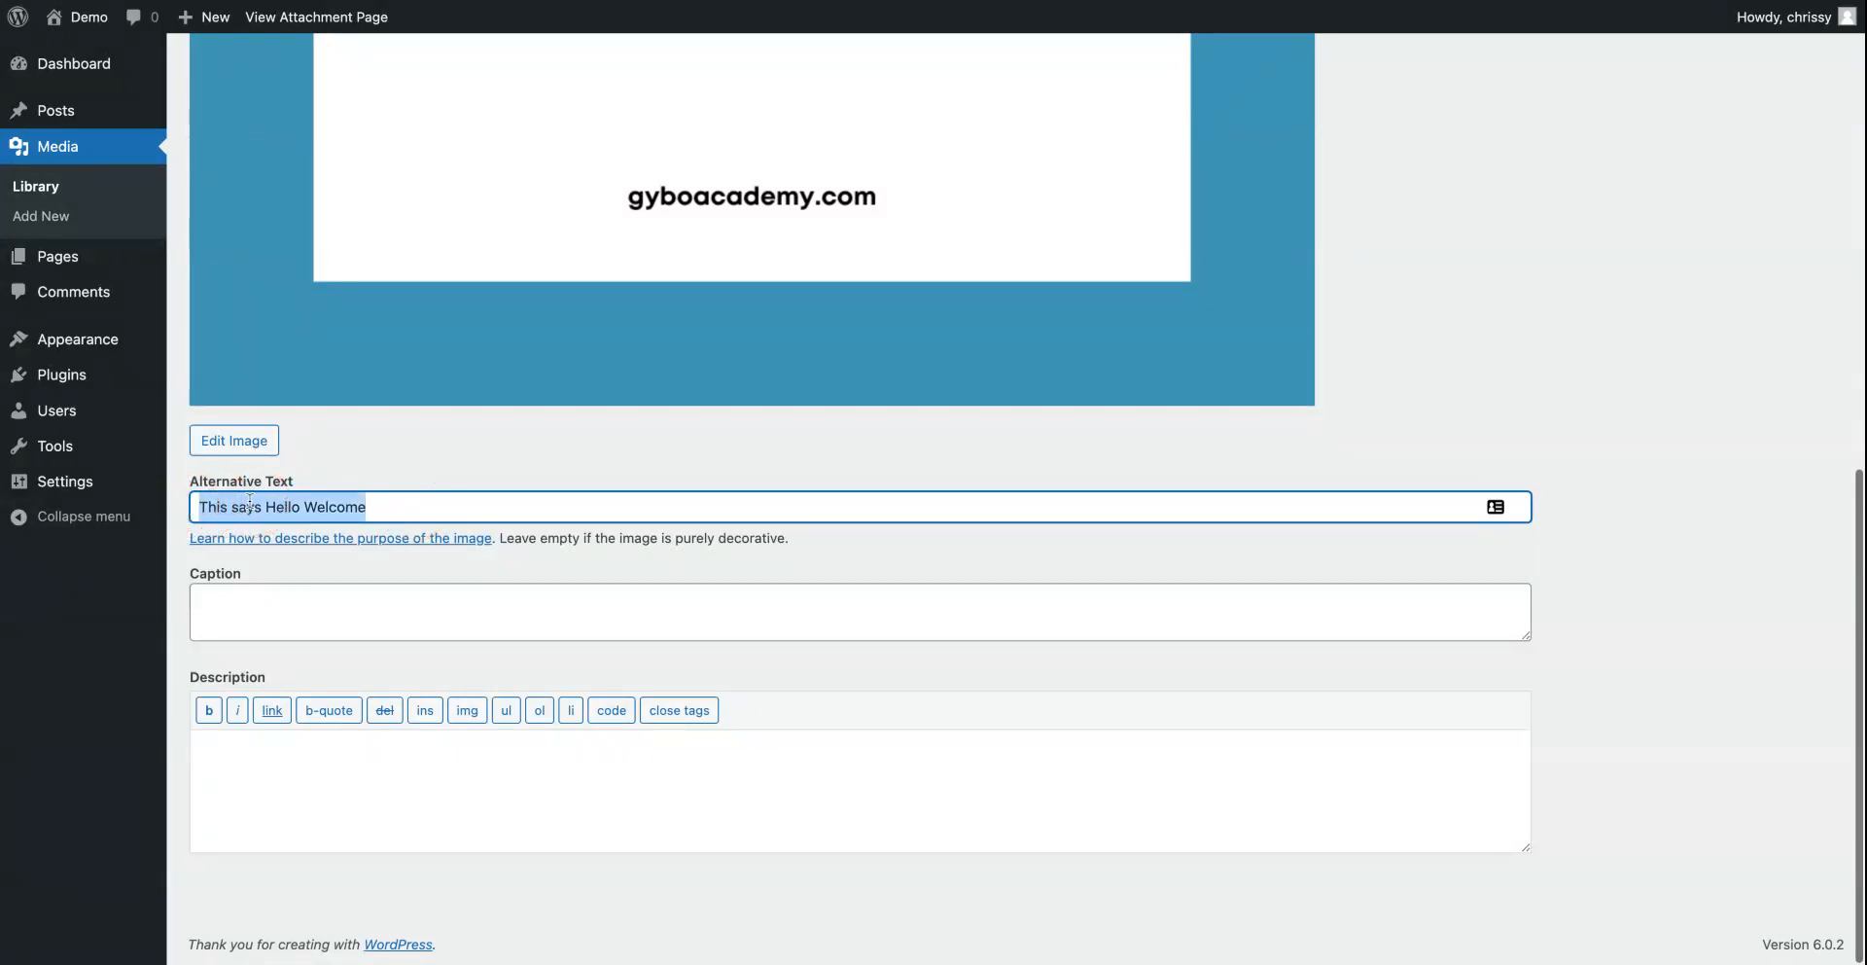
left_click(406, 507)
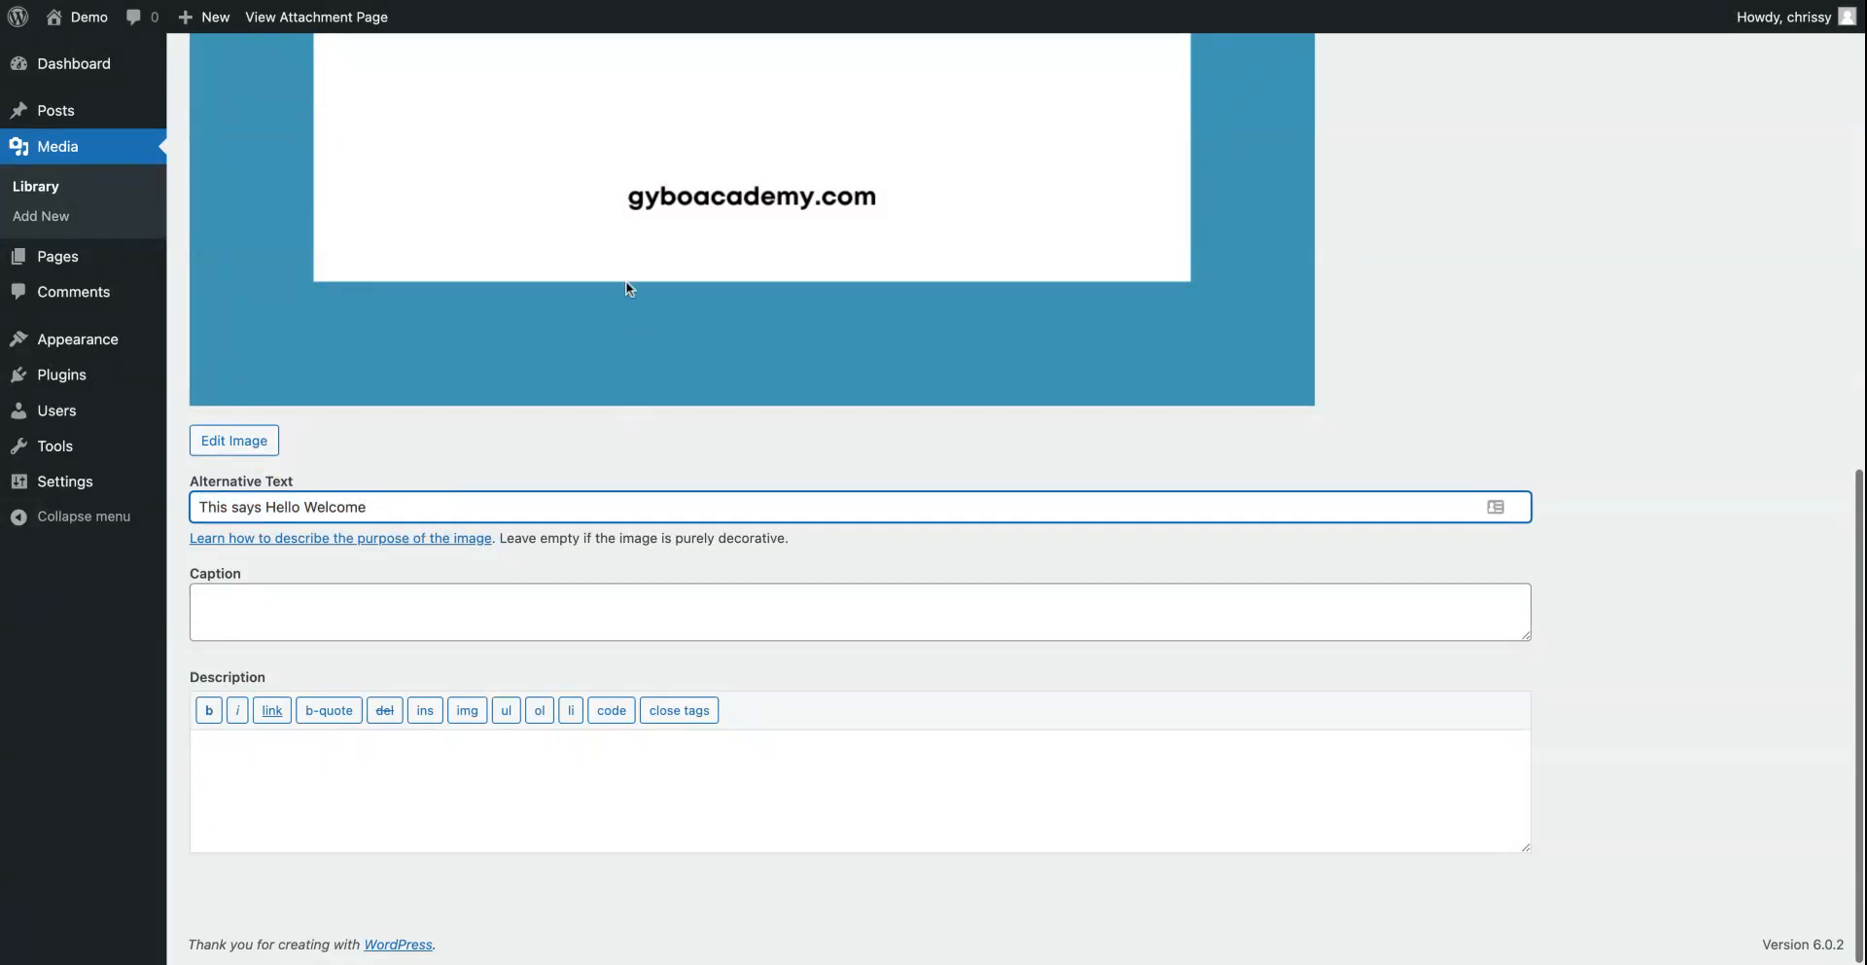
left_click_drag(394, 507, 198, 507)
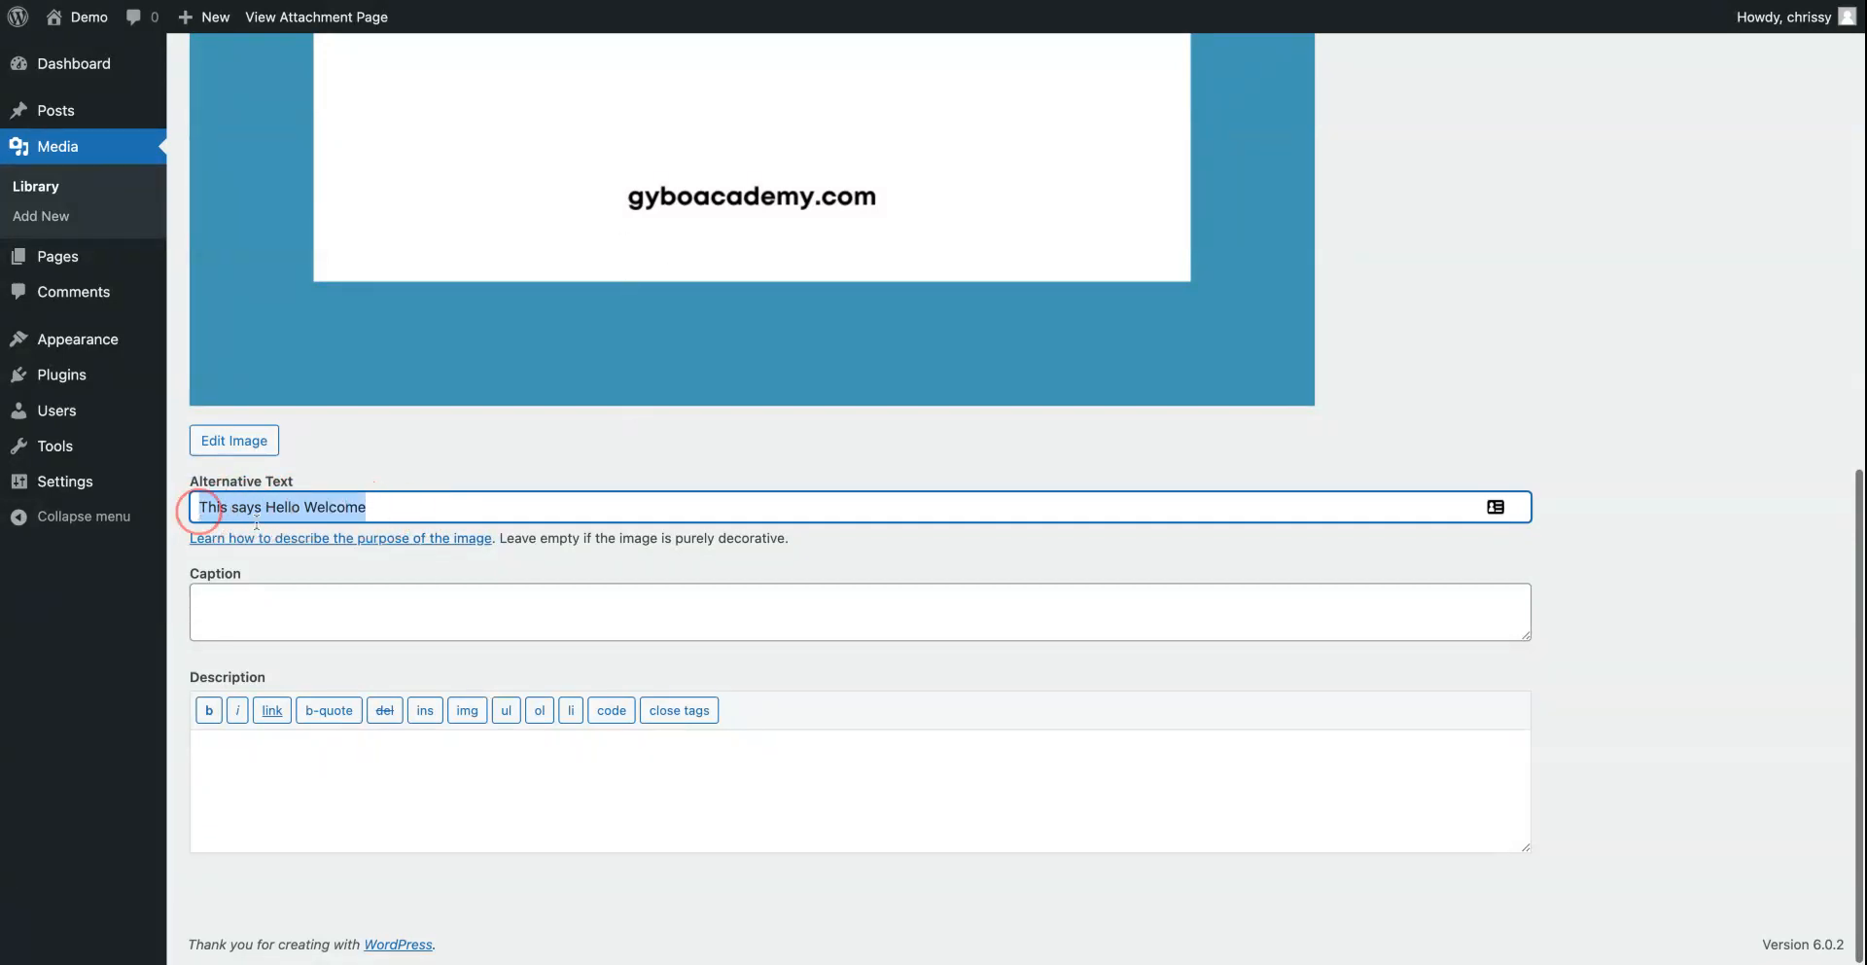
Step: Save the "hello" image's details with caption and description left empty, and open its image editing tools
left_click(348, 608)
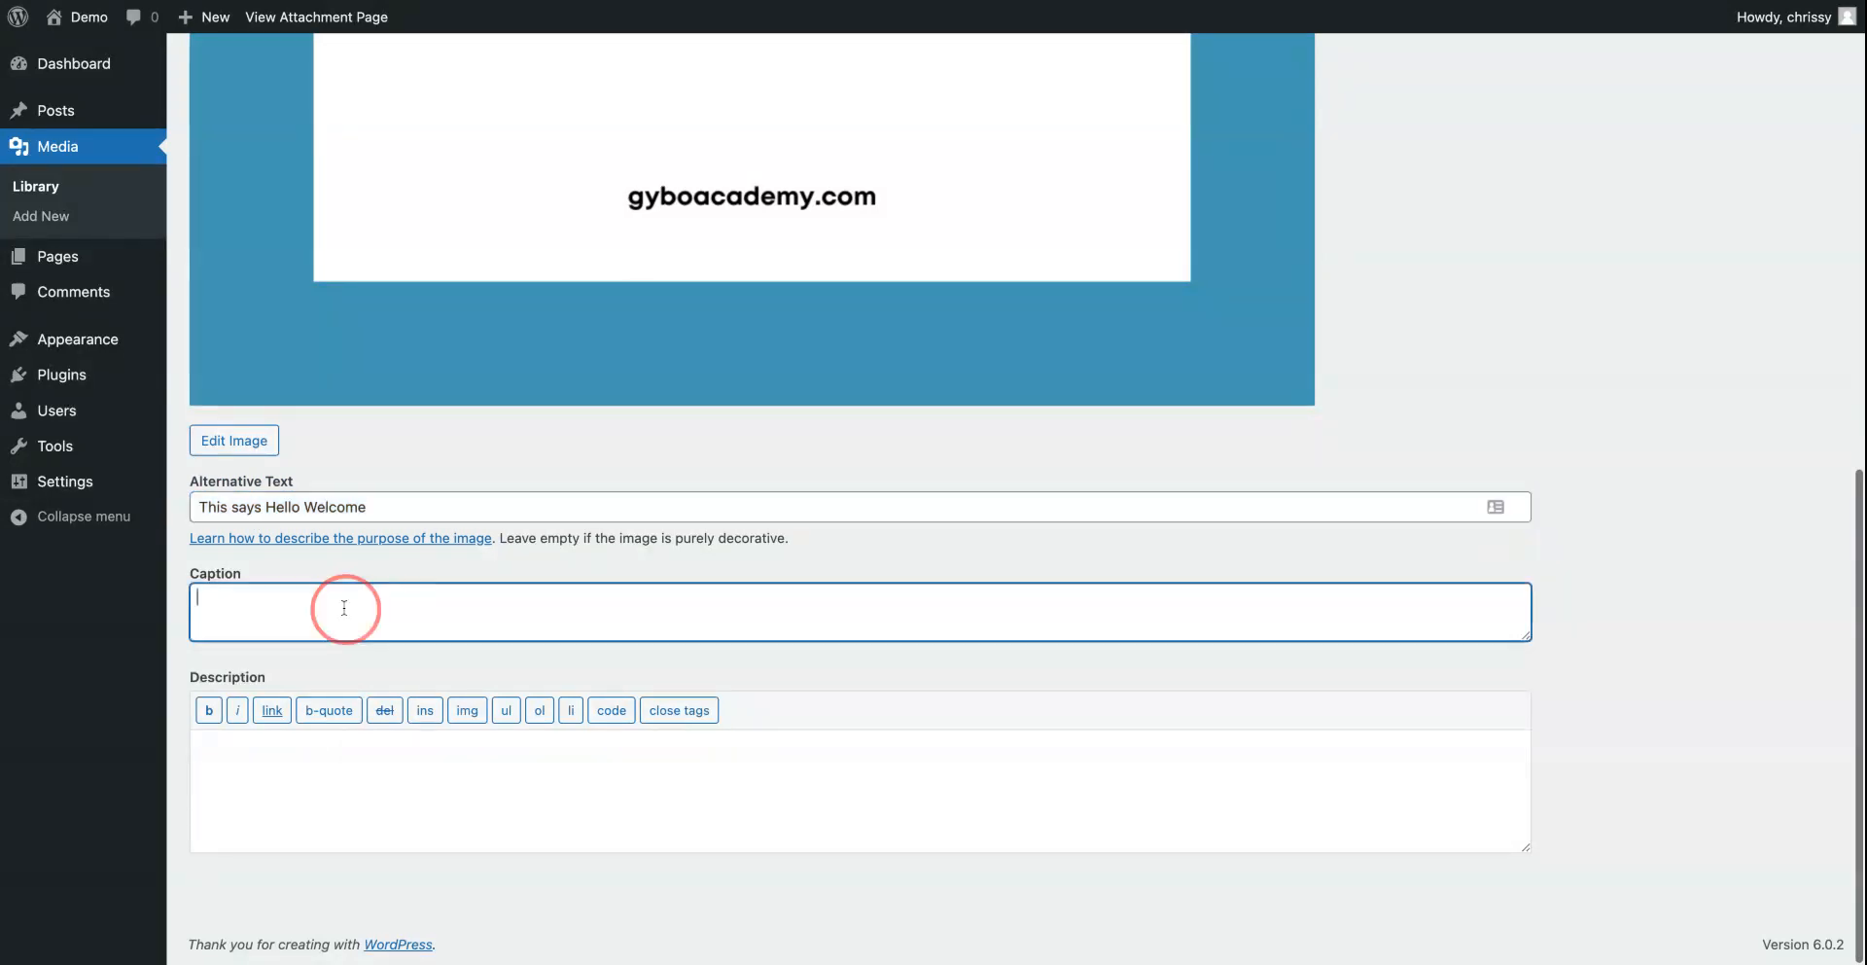
left_click(371, 799)
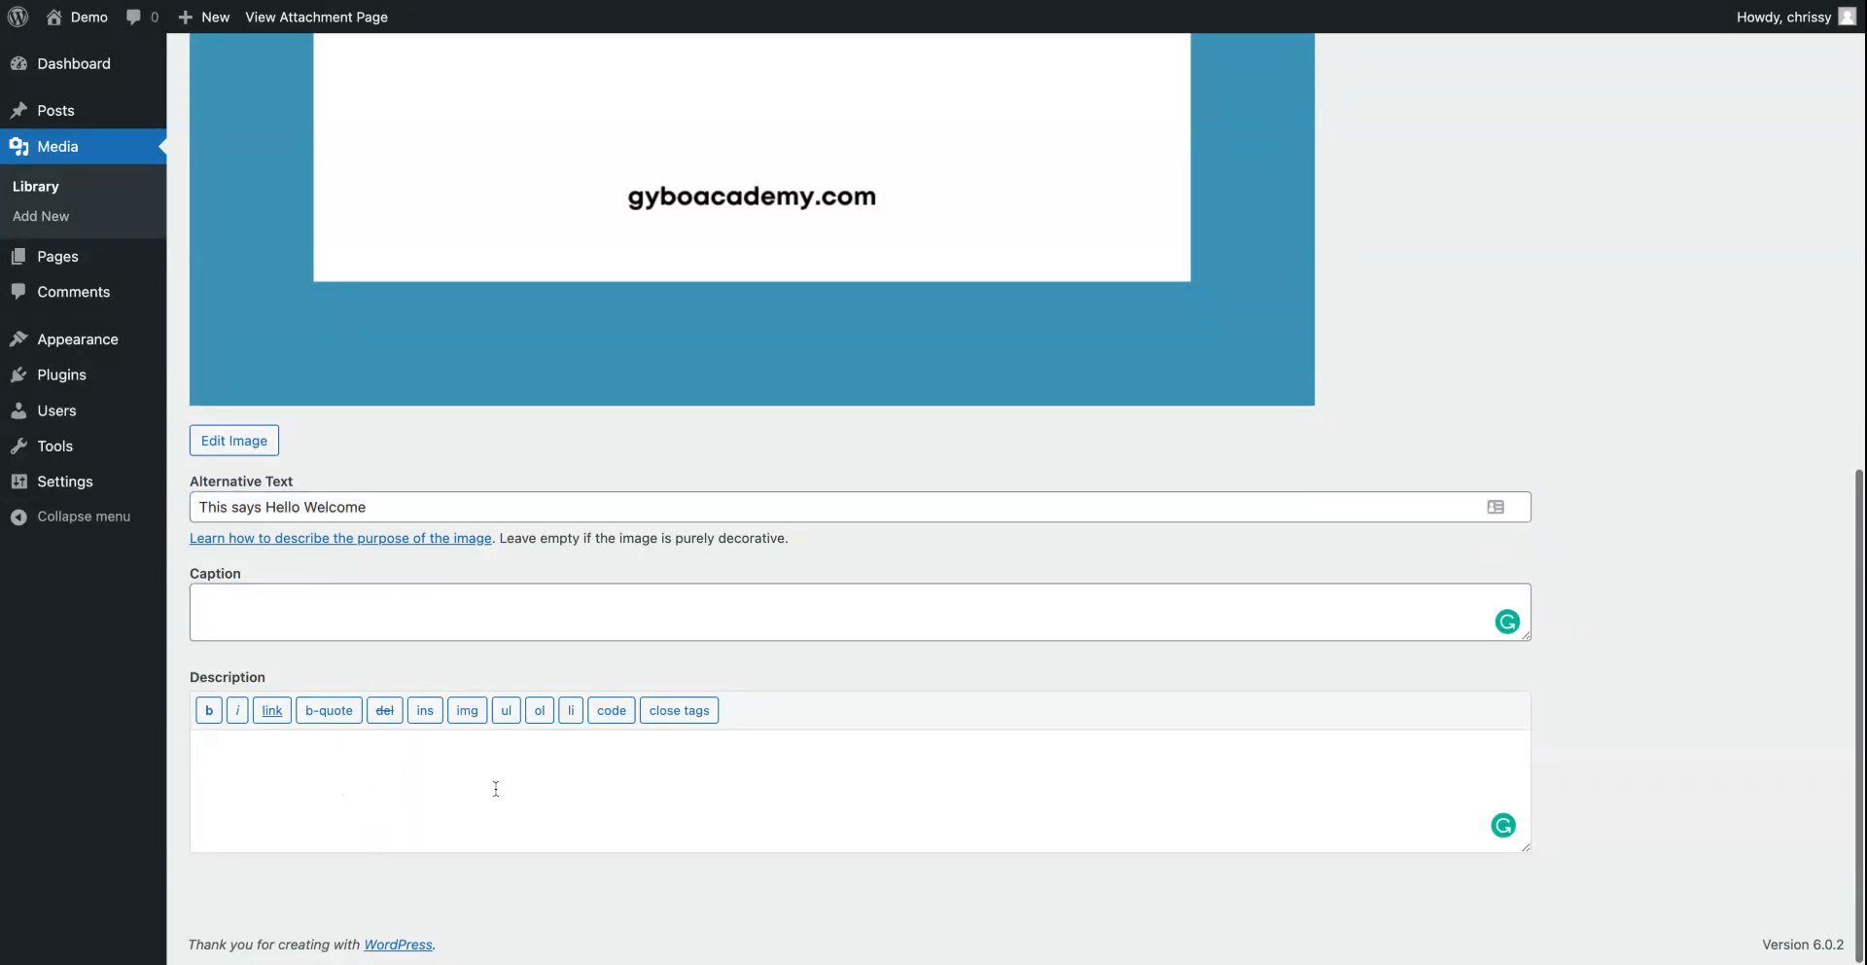
scroll(797, 632, "up", 10)
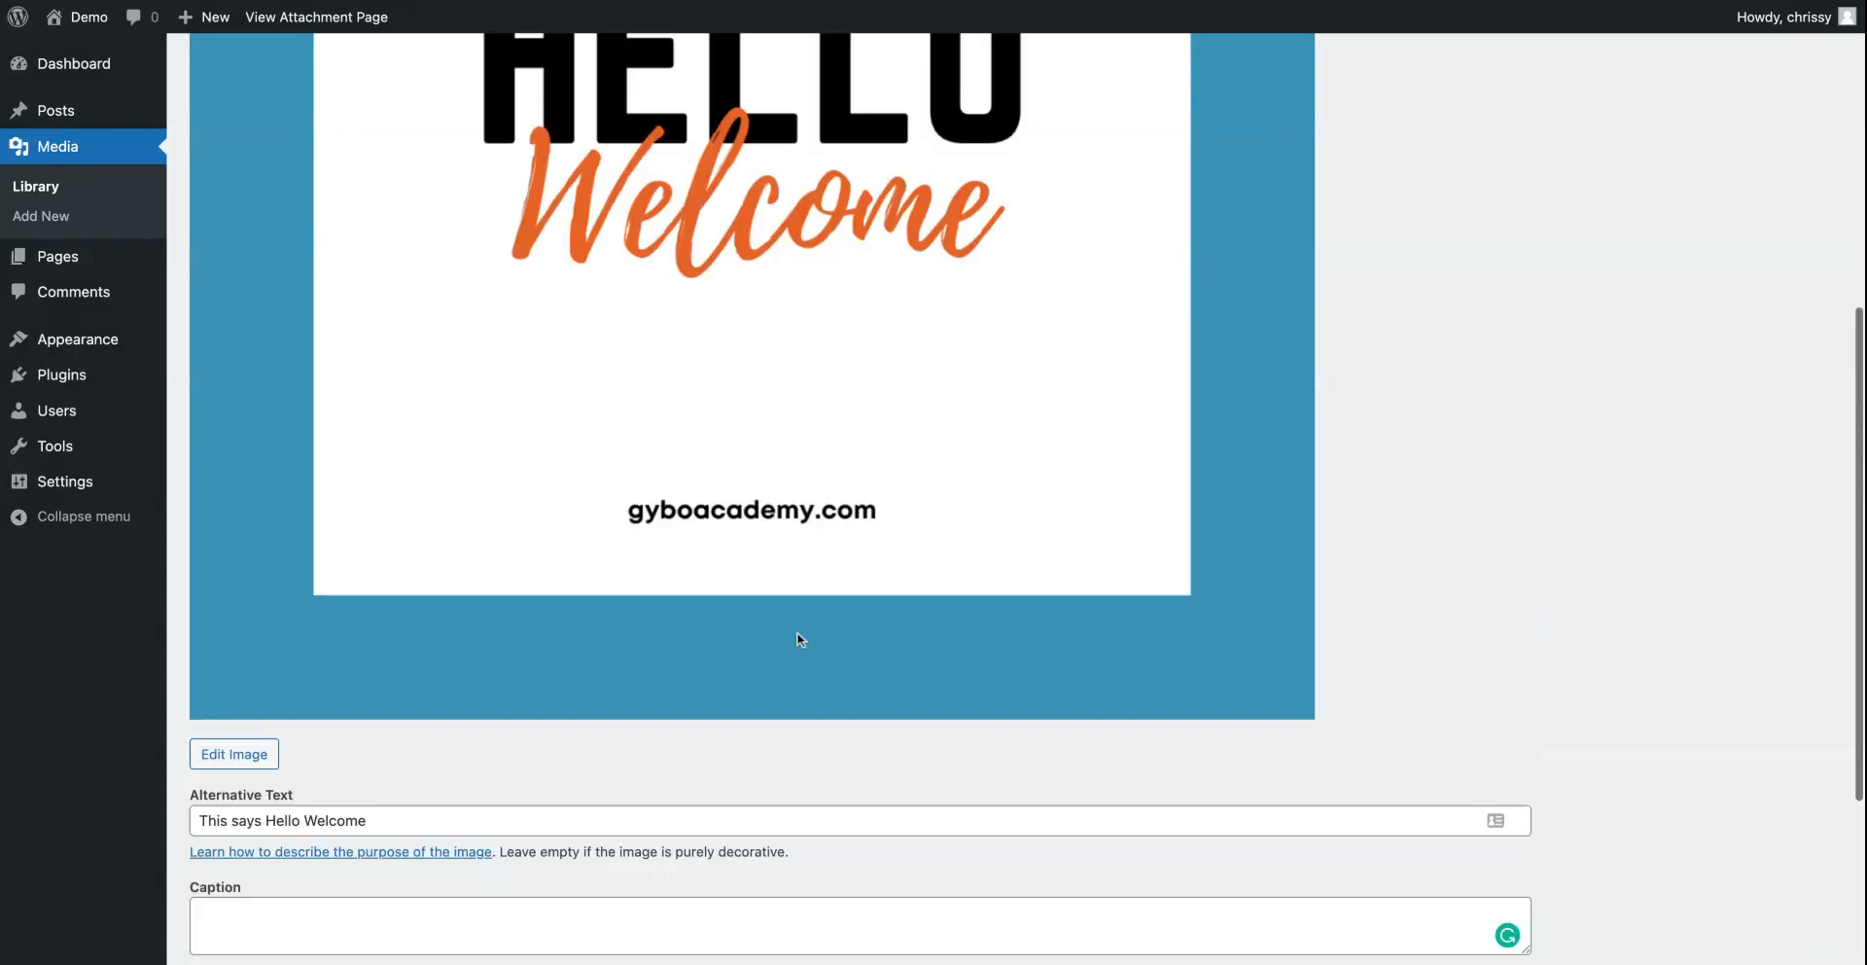
left_click(1770, 532)
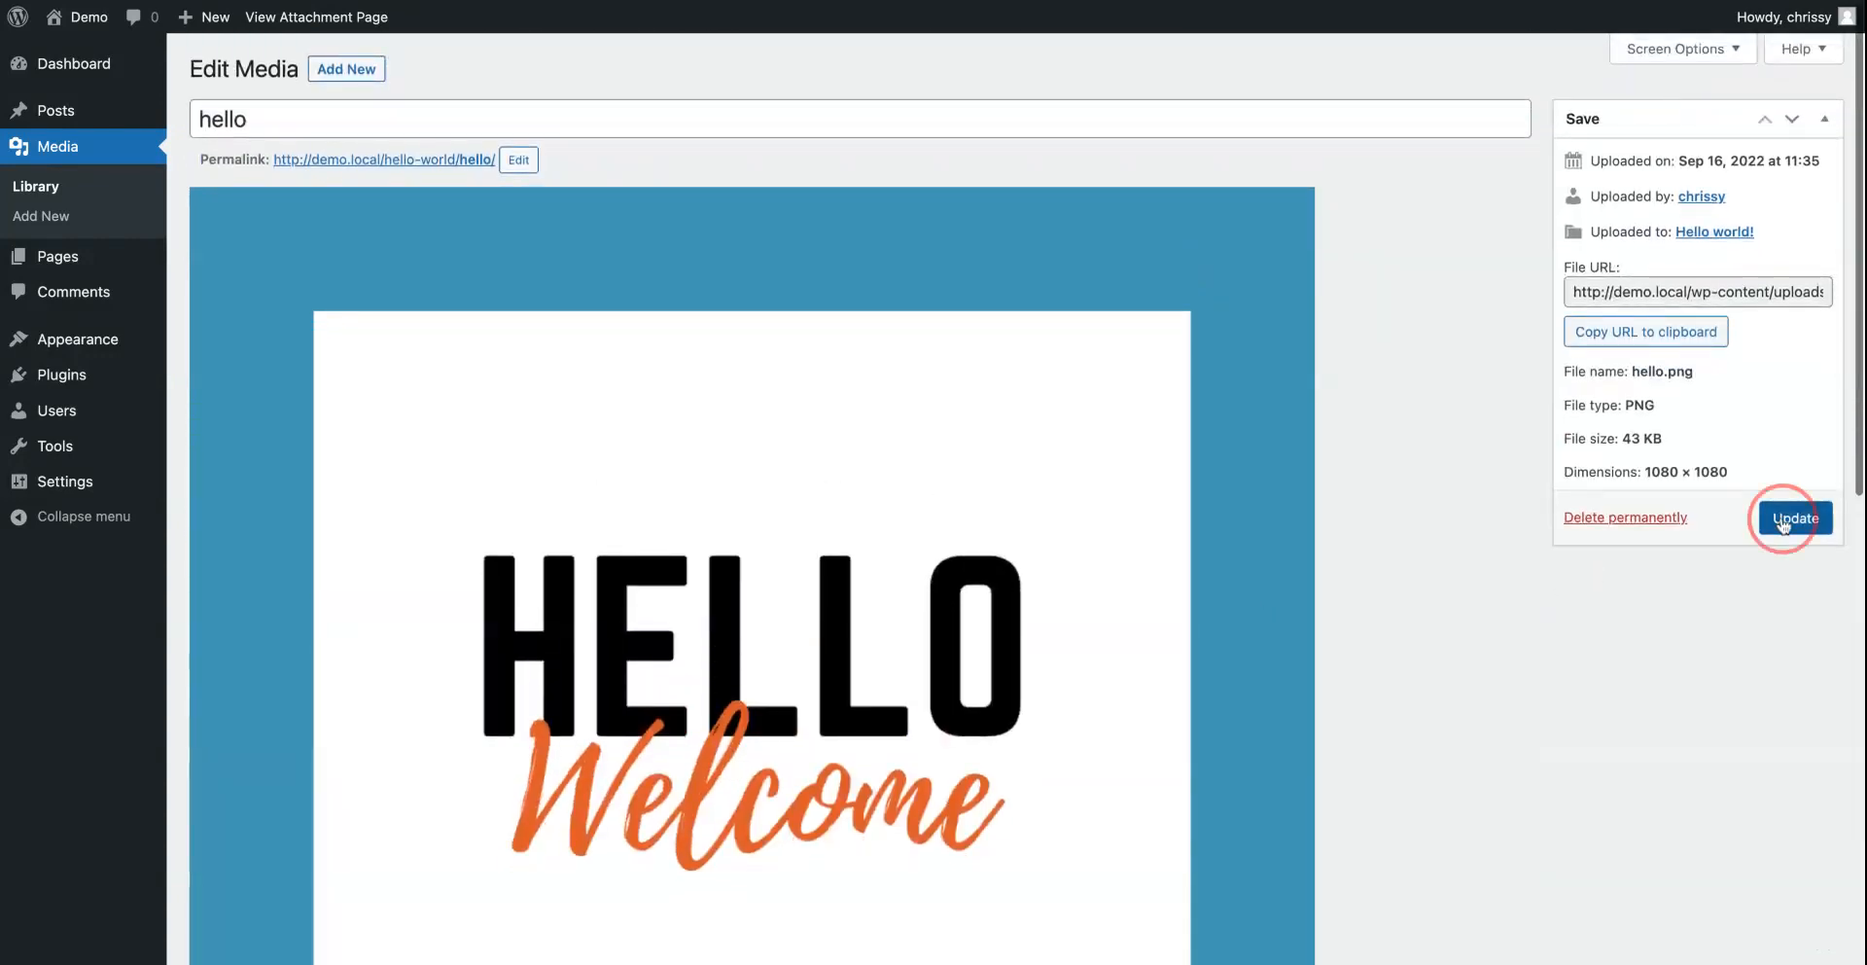
scroll(1467, 520, "down", 10)
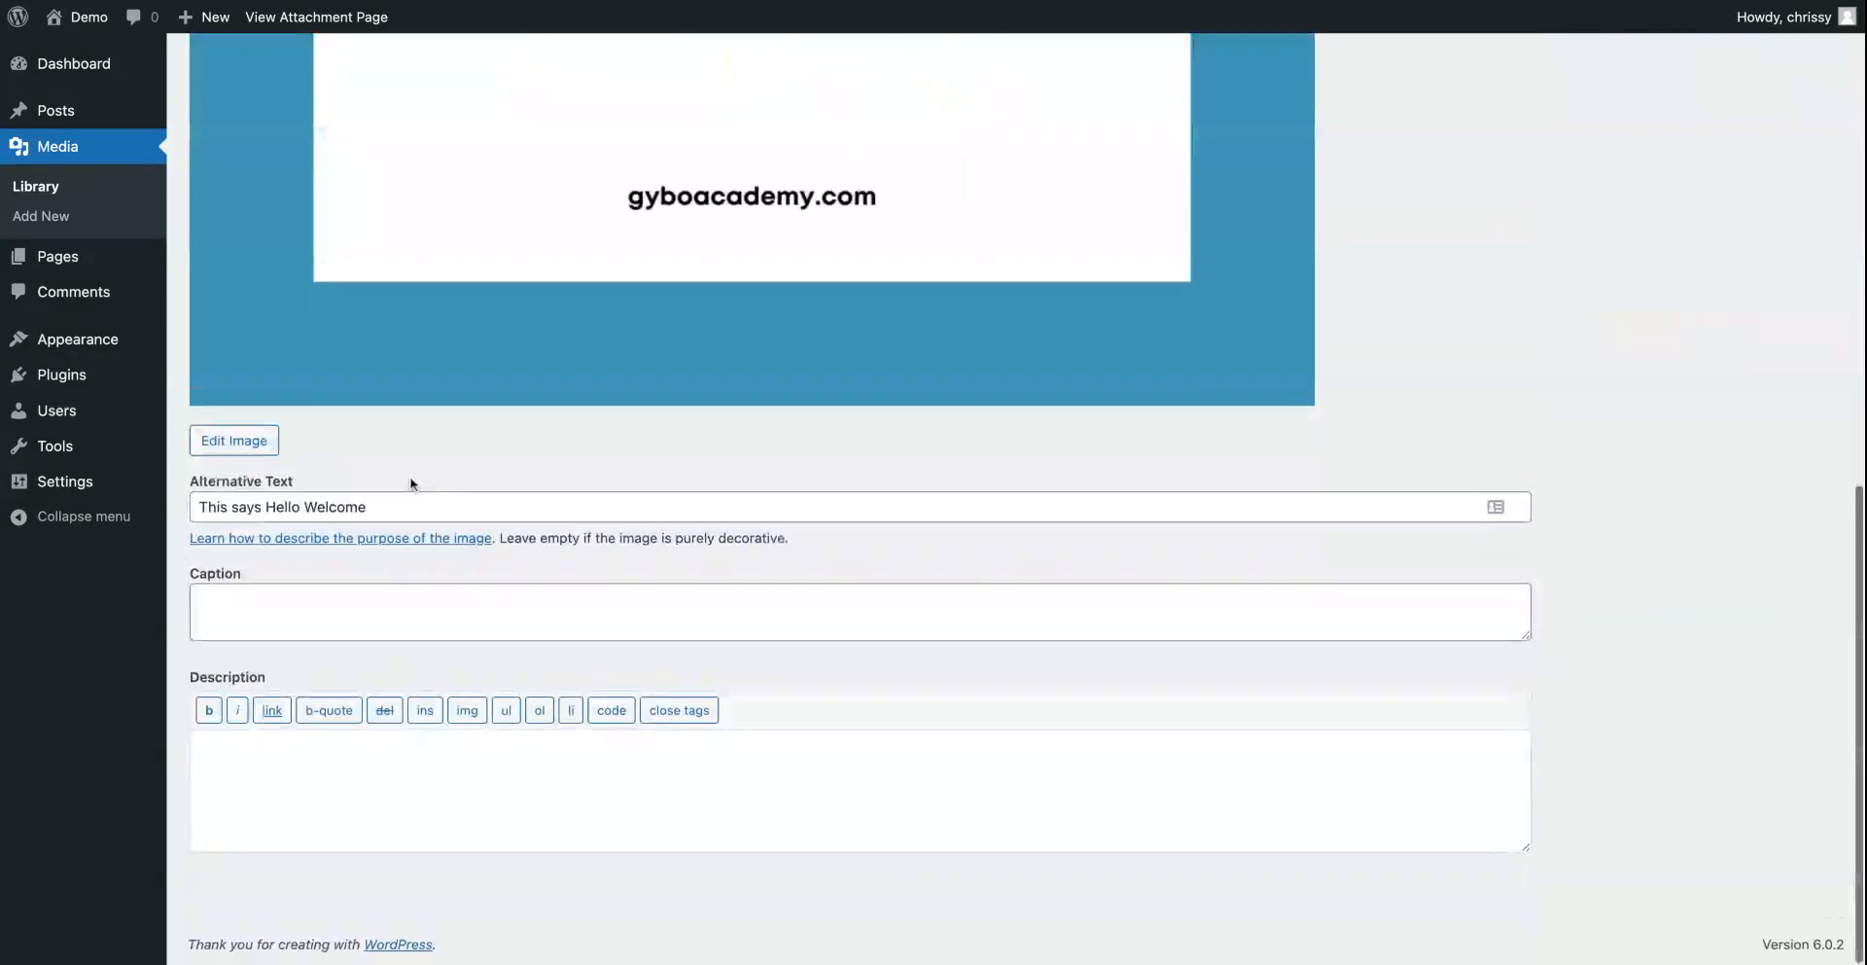
left_click(232, 443)
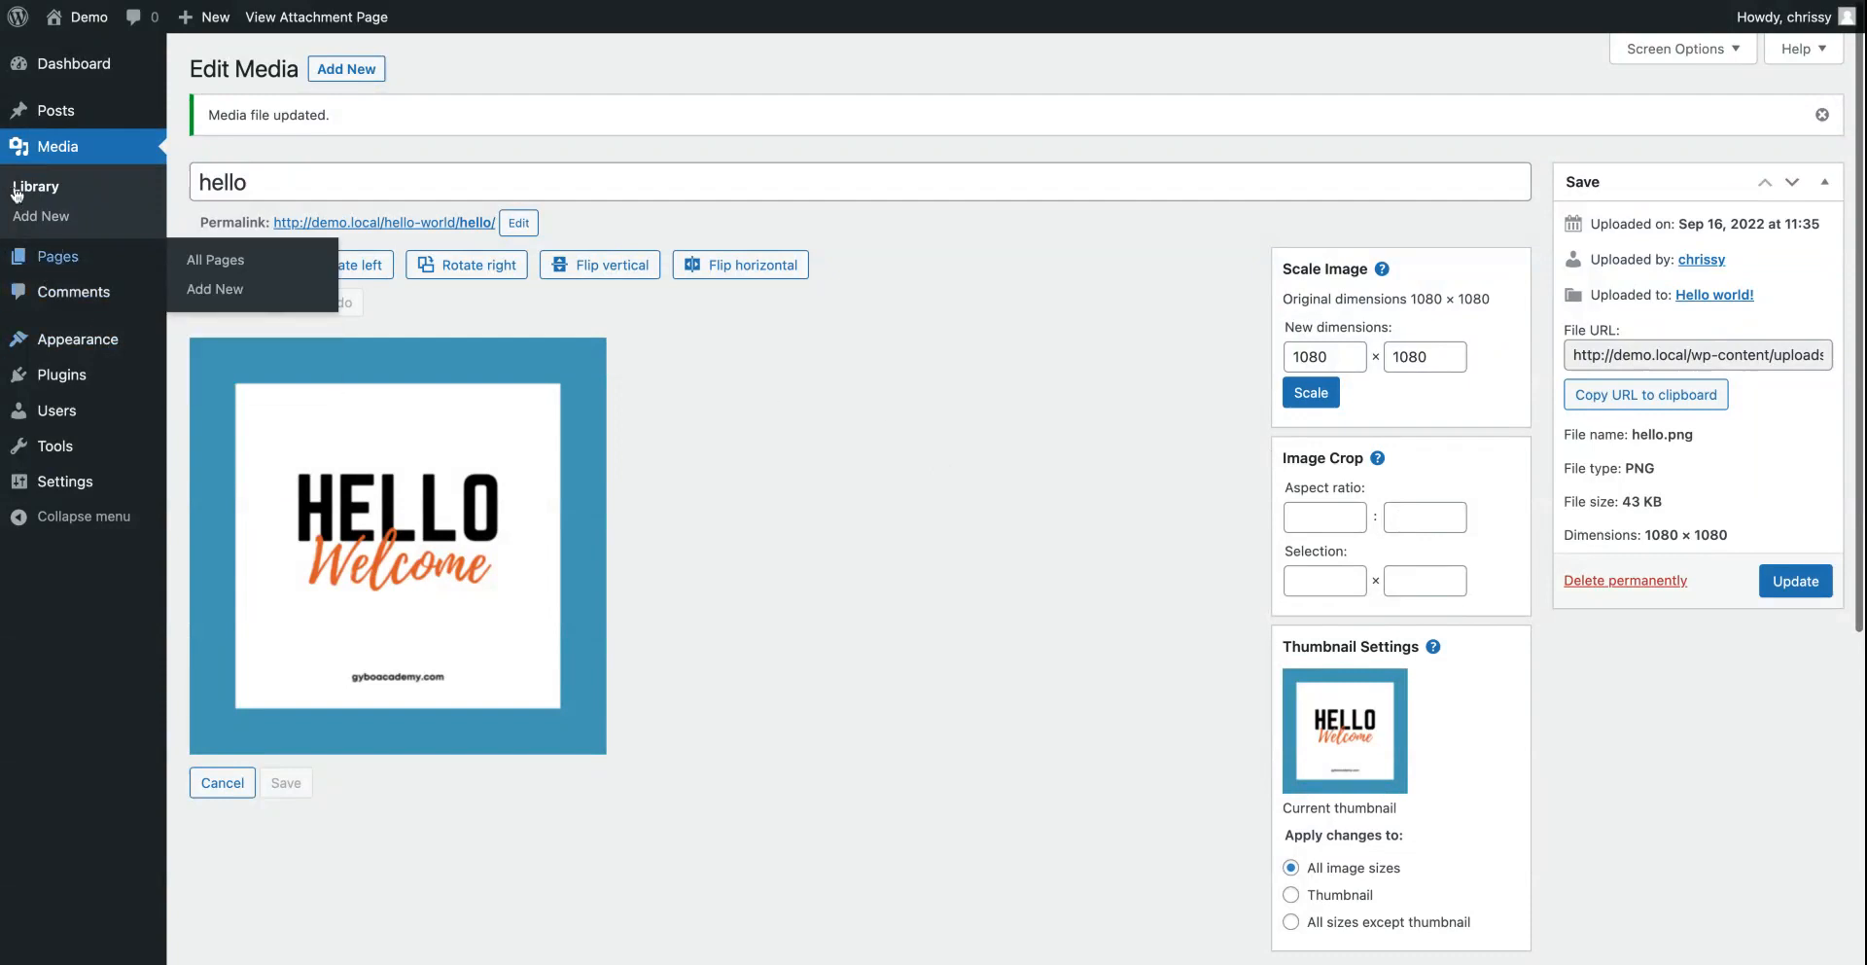
Step: Upload the Quick Tips PDF as a new item in the media library
mouse_move(49, 245)
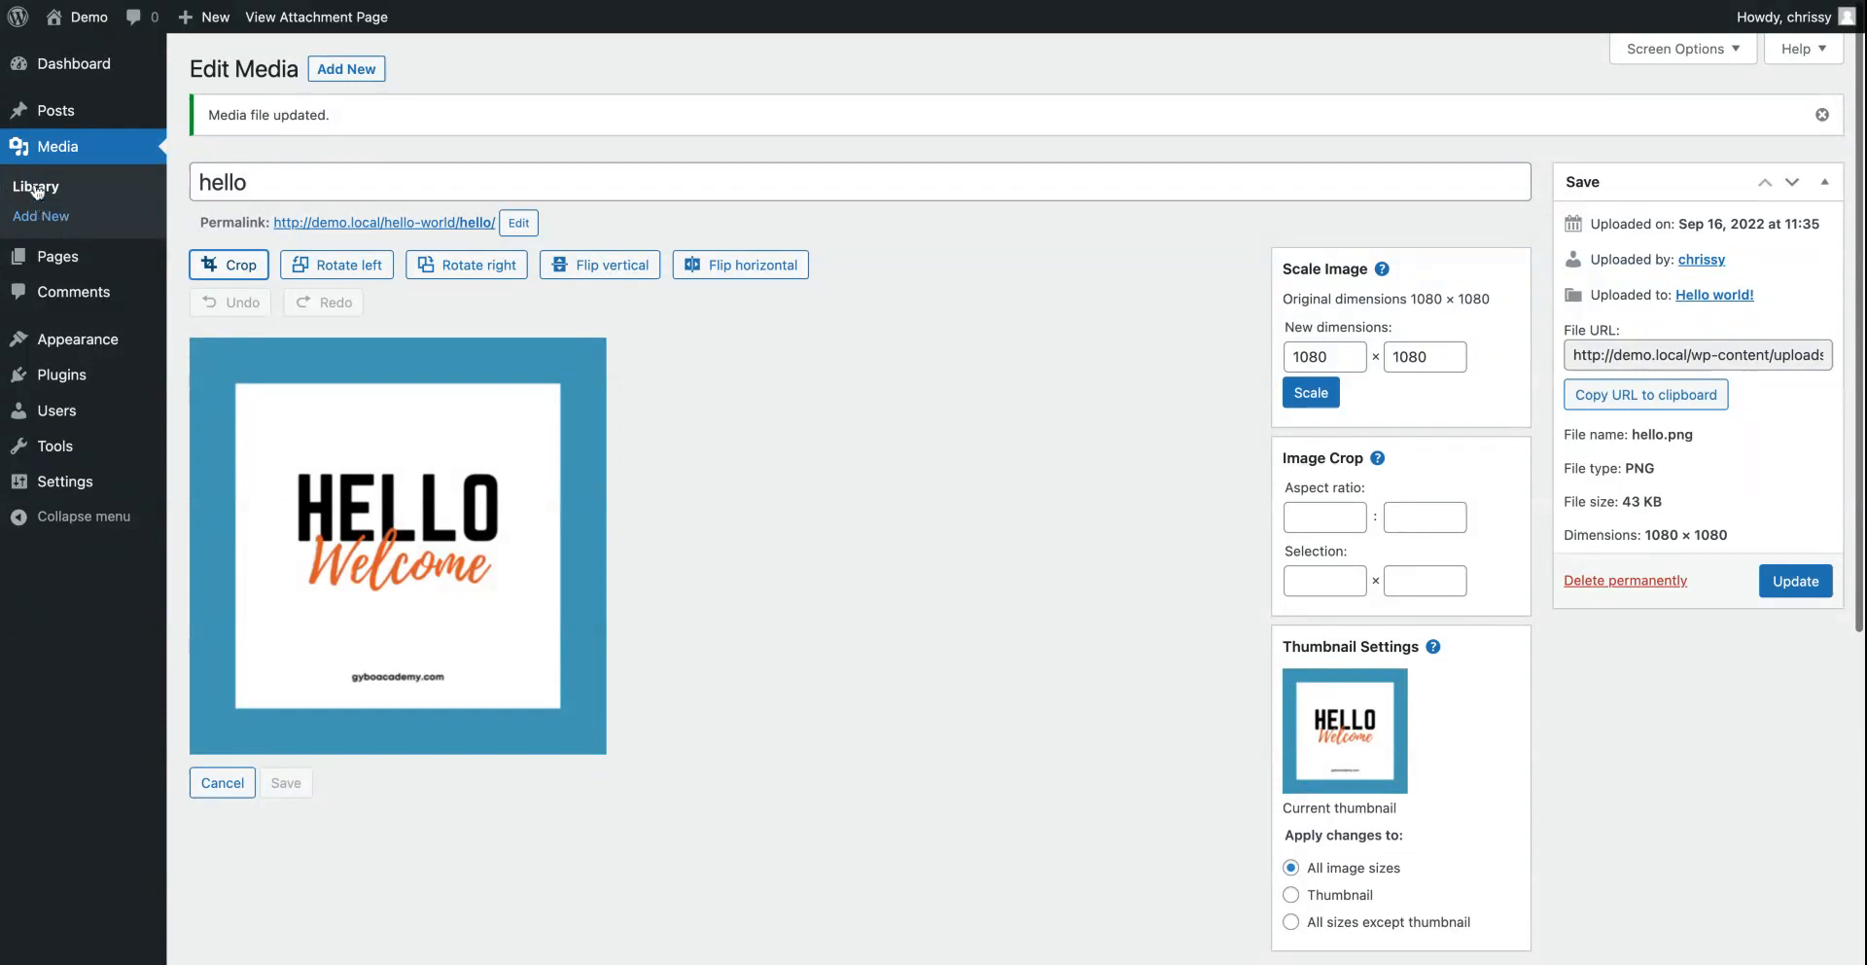
left_click(47, 223)
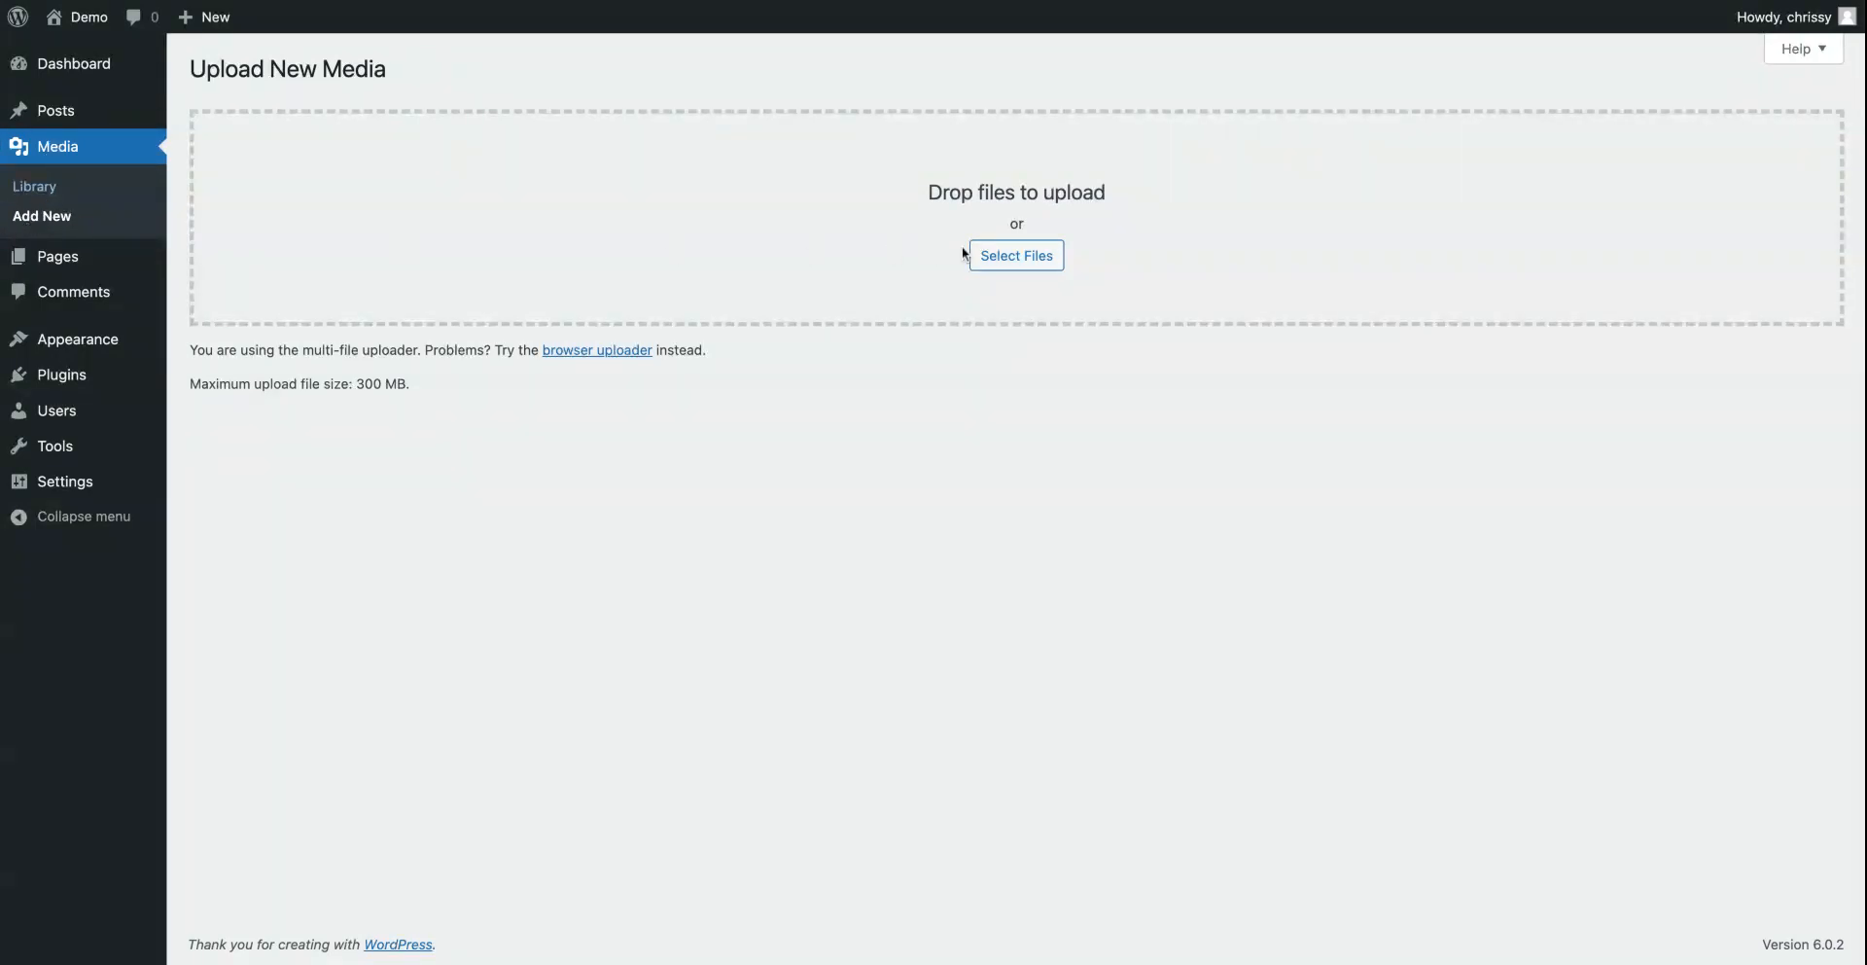
left_click(994, 264)
left_click(1772, 690)
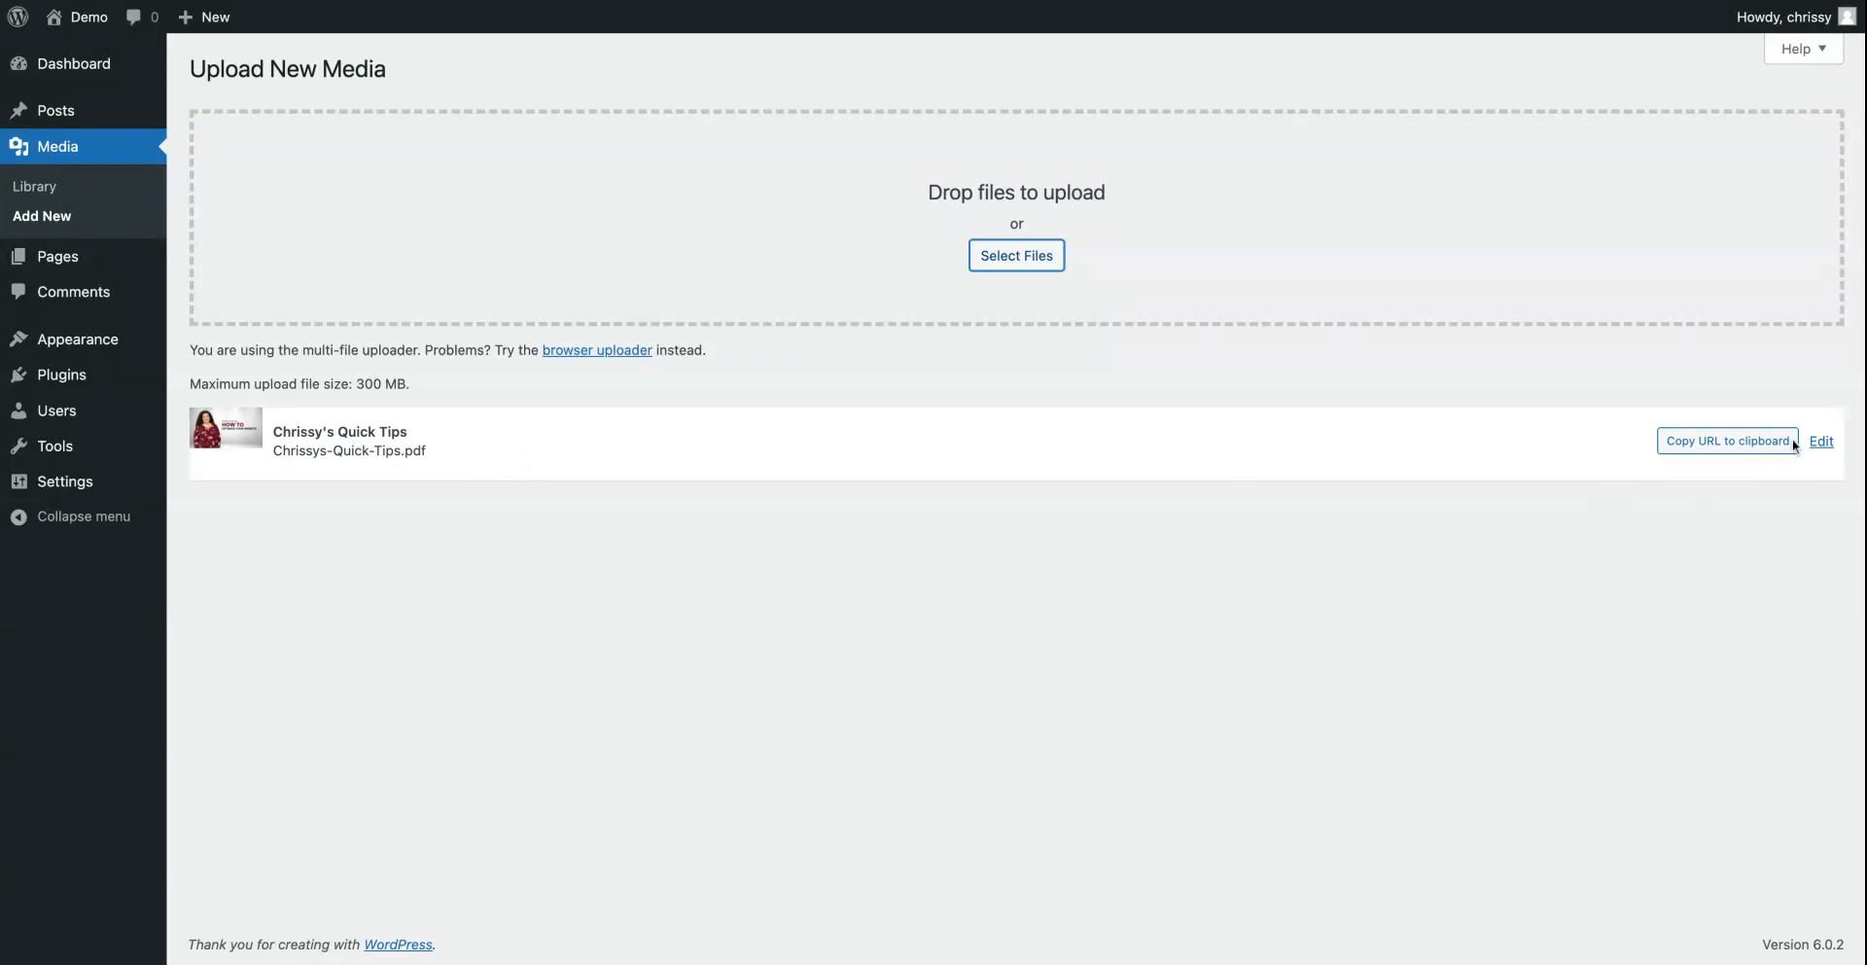
Step: Open the uploaded PDF for editing and examine its file details, caption and description fields
left_click(1823, 444)
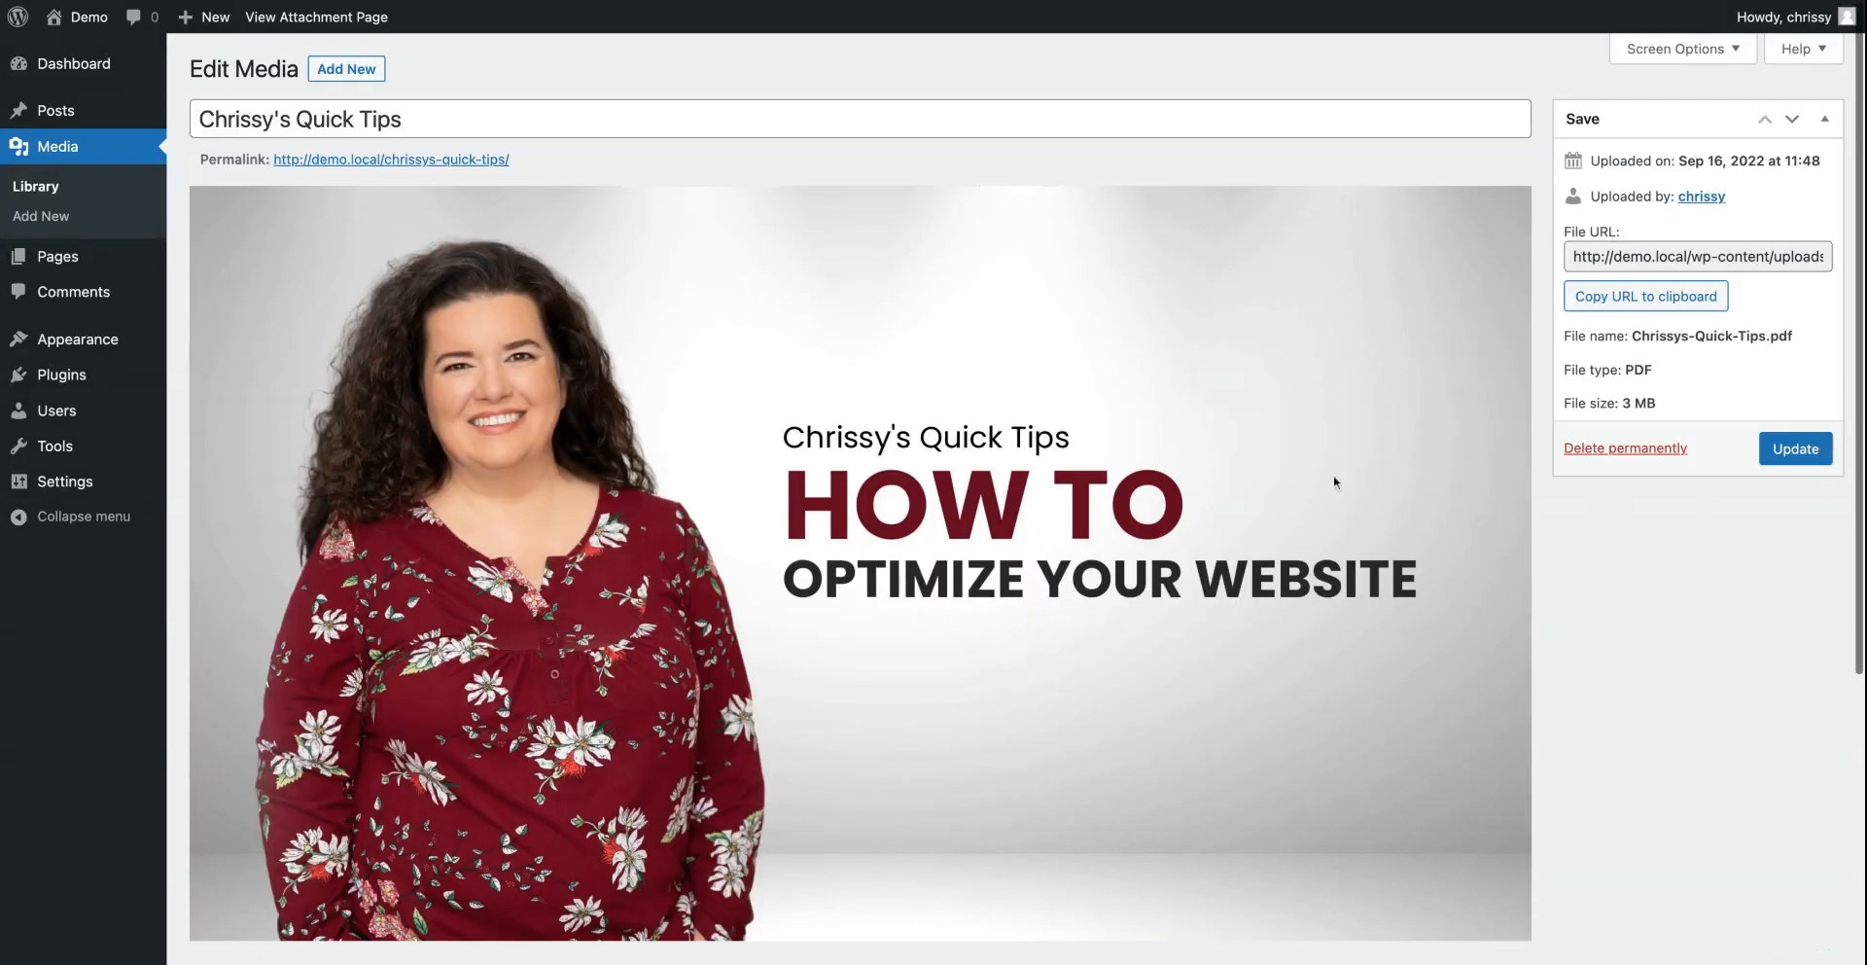
scroll(1358, 476, "down", 5)
scroll(486, 545, "up", 5)
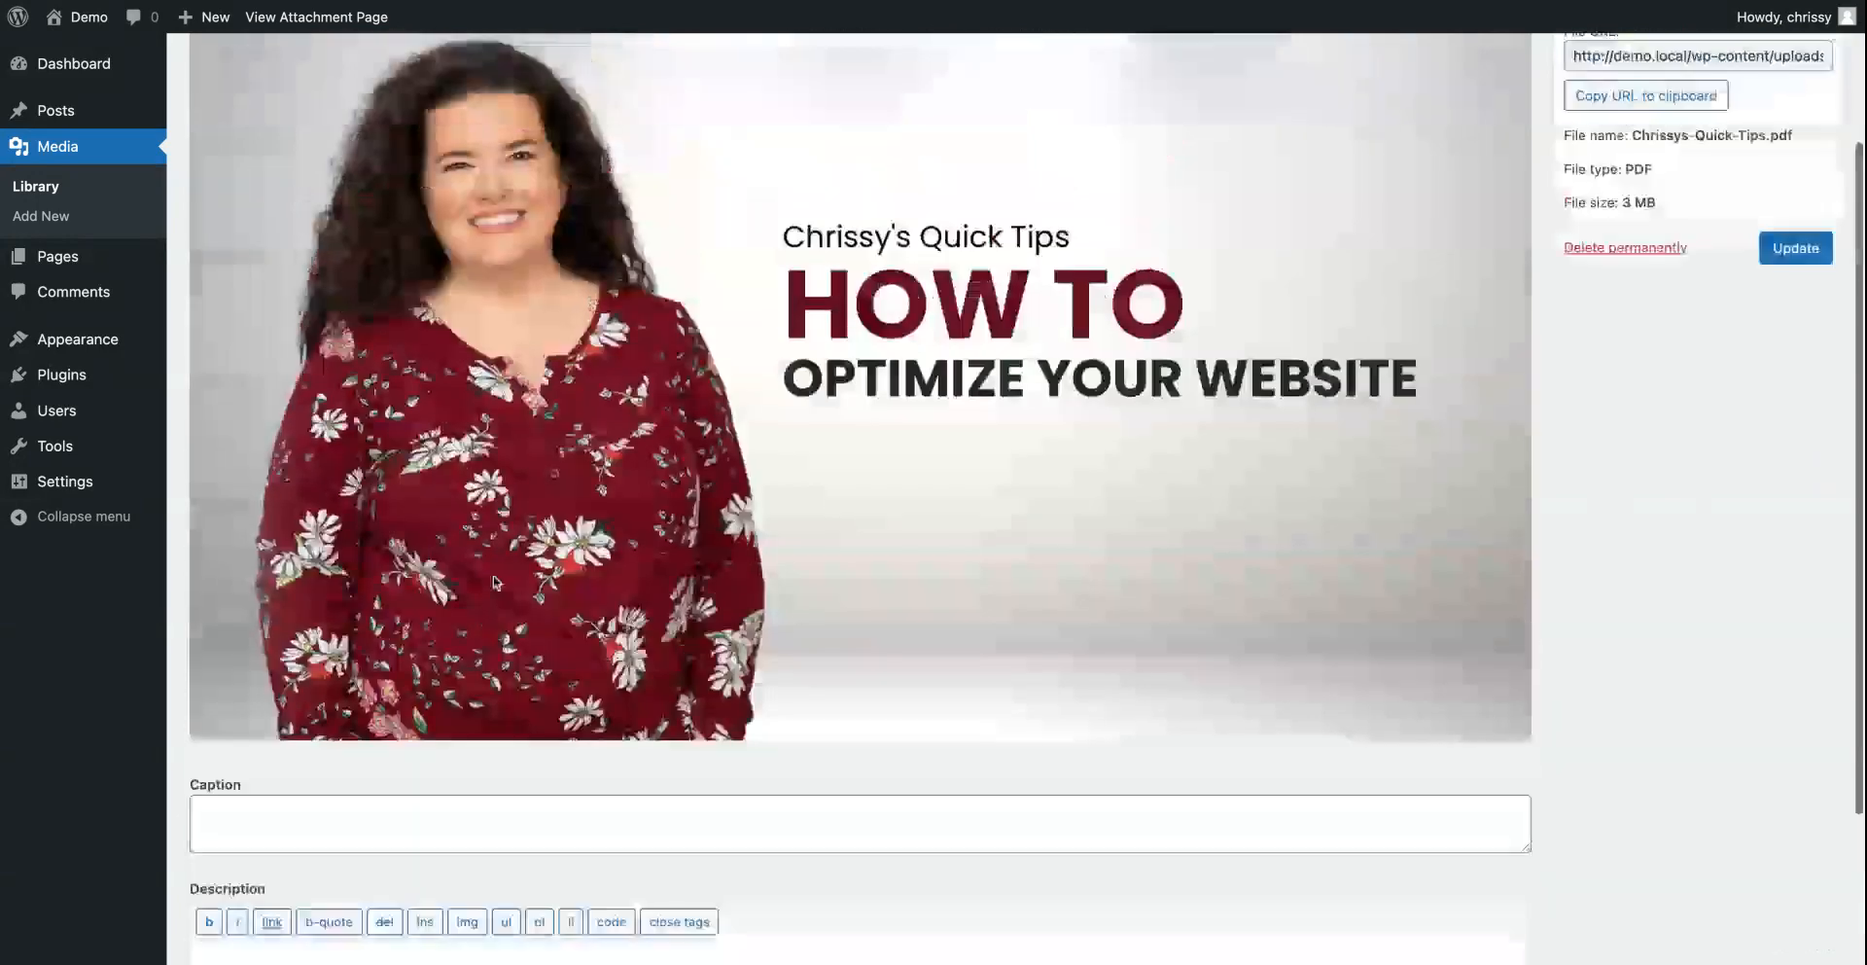
scroll(495, 580, "down", 3)
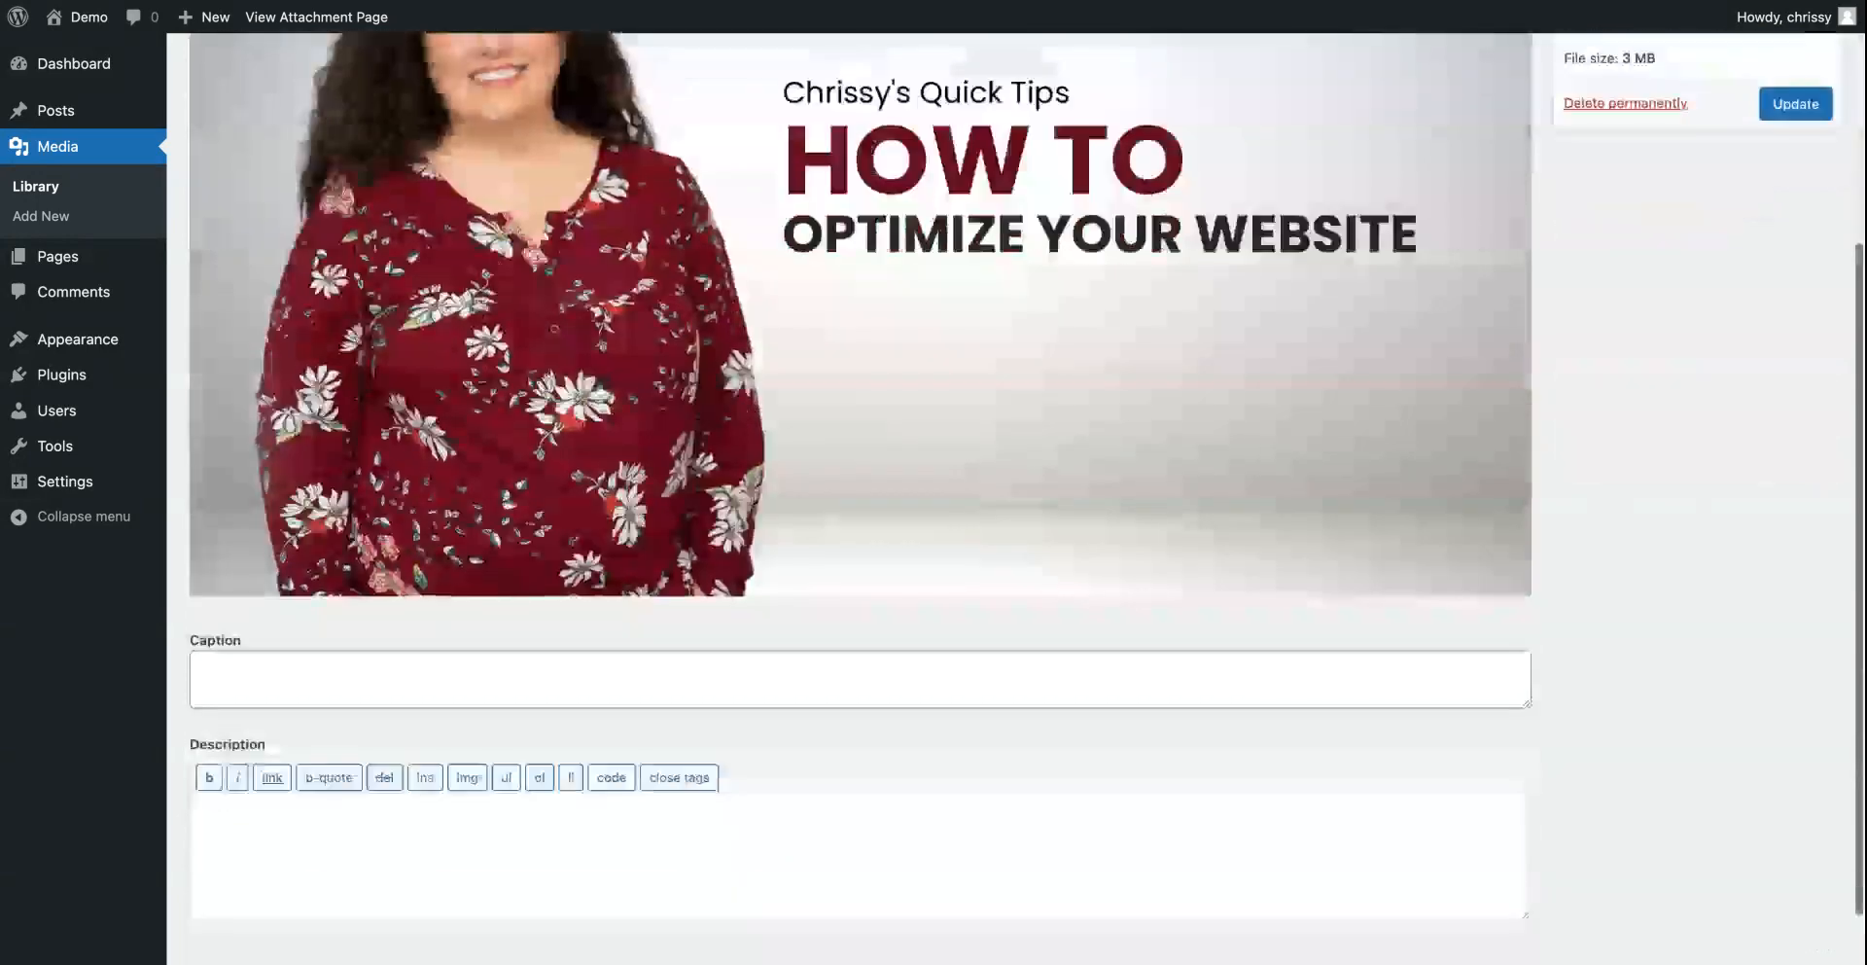
scroll(600, 368, "up", 3)
scroll(600, 368, "down", 3)
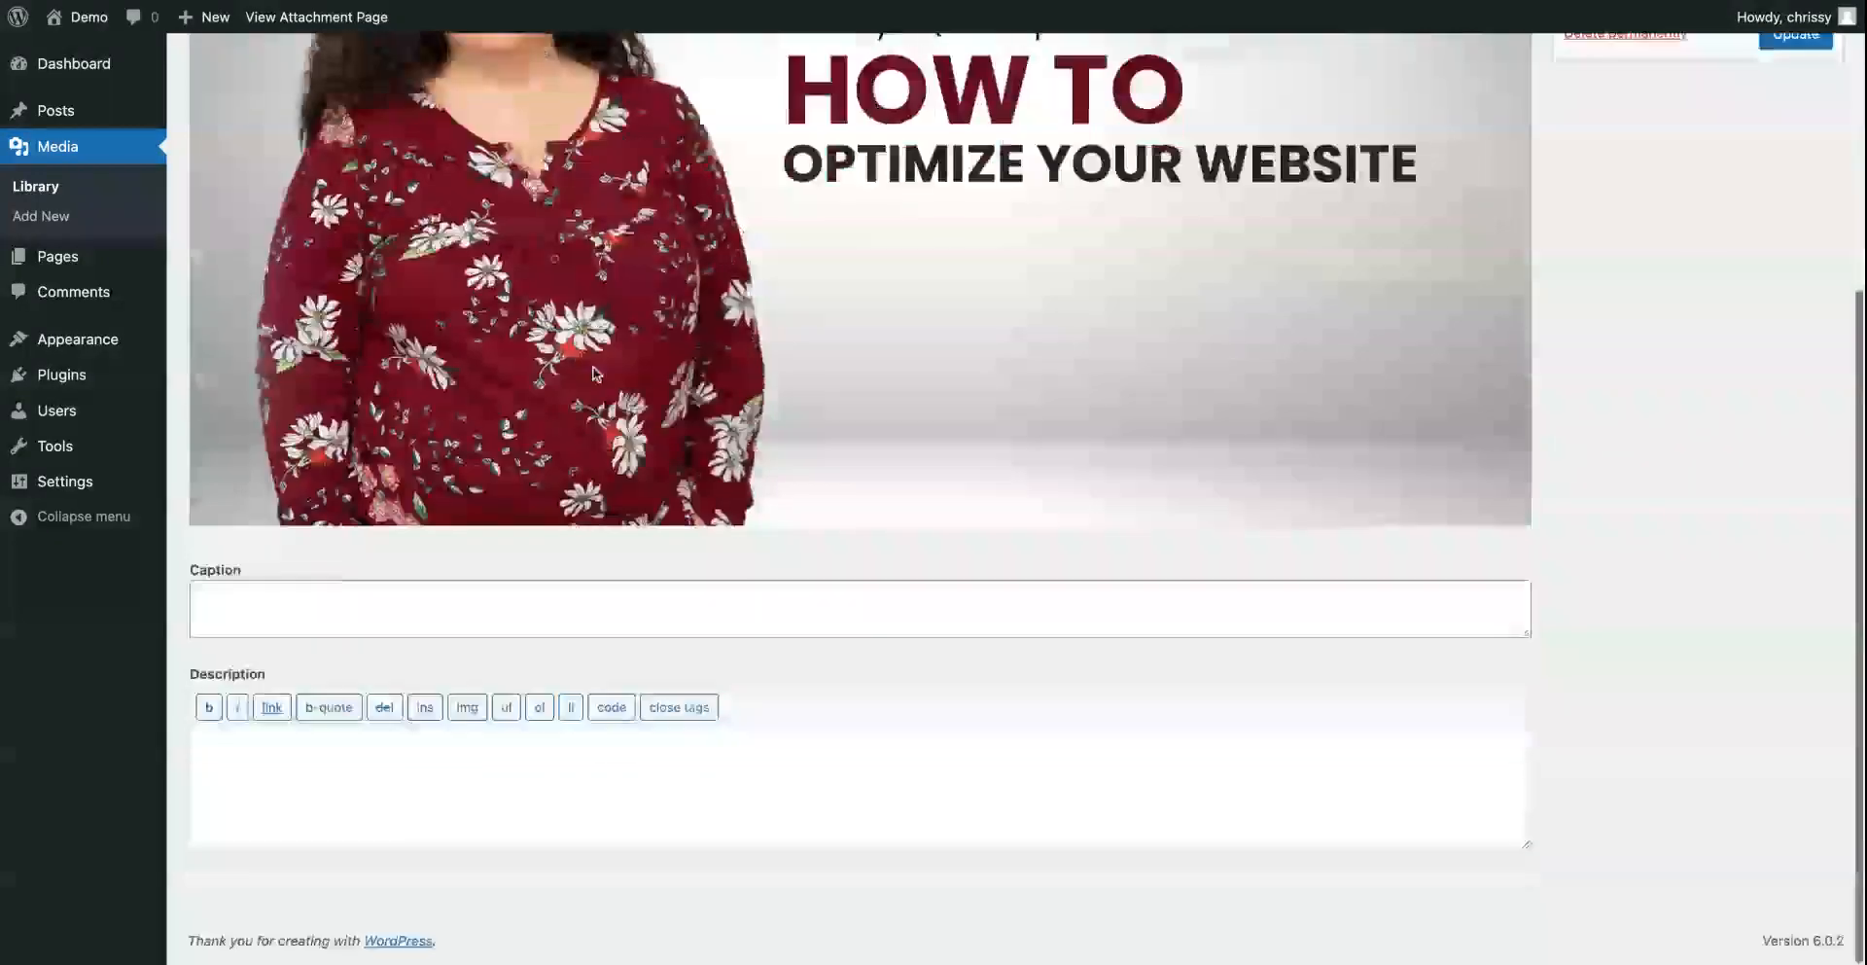
left_click(306, 632)
left_click(325, 784)
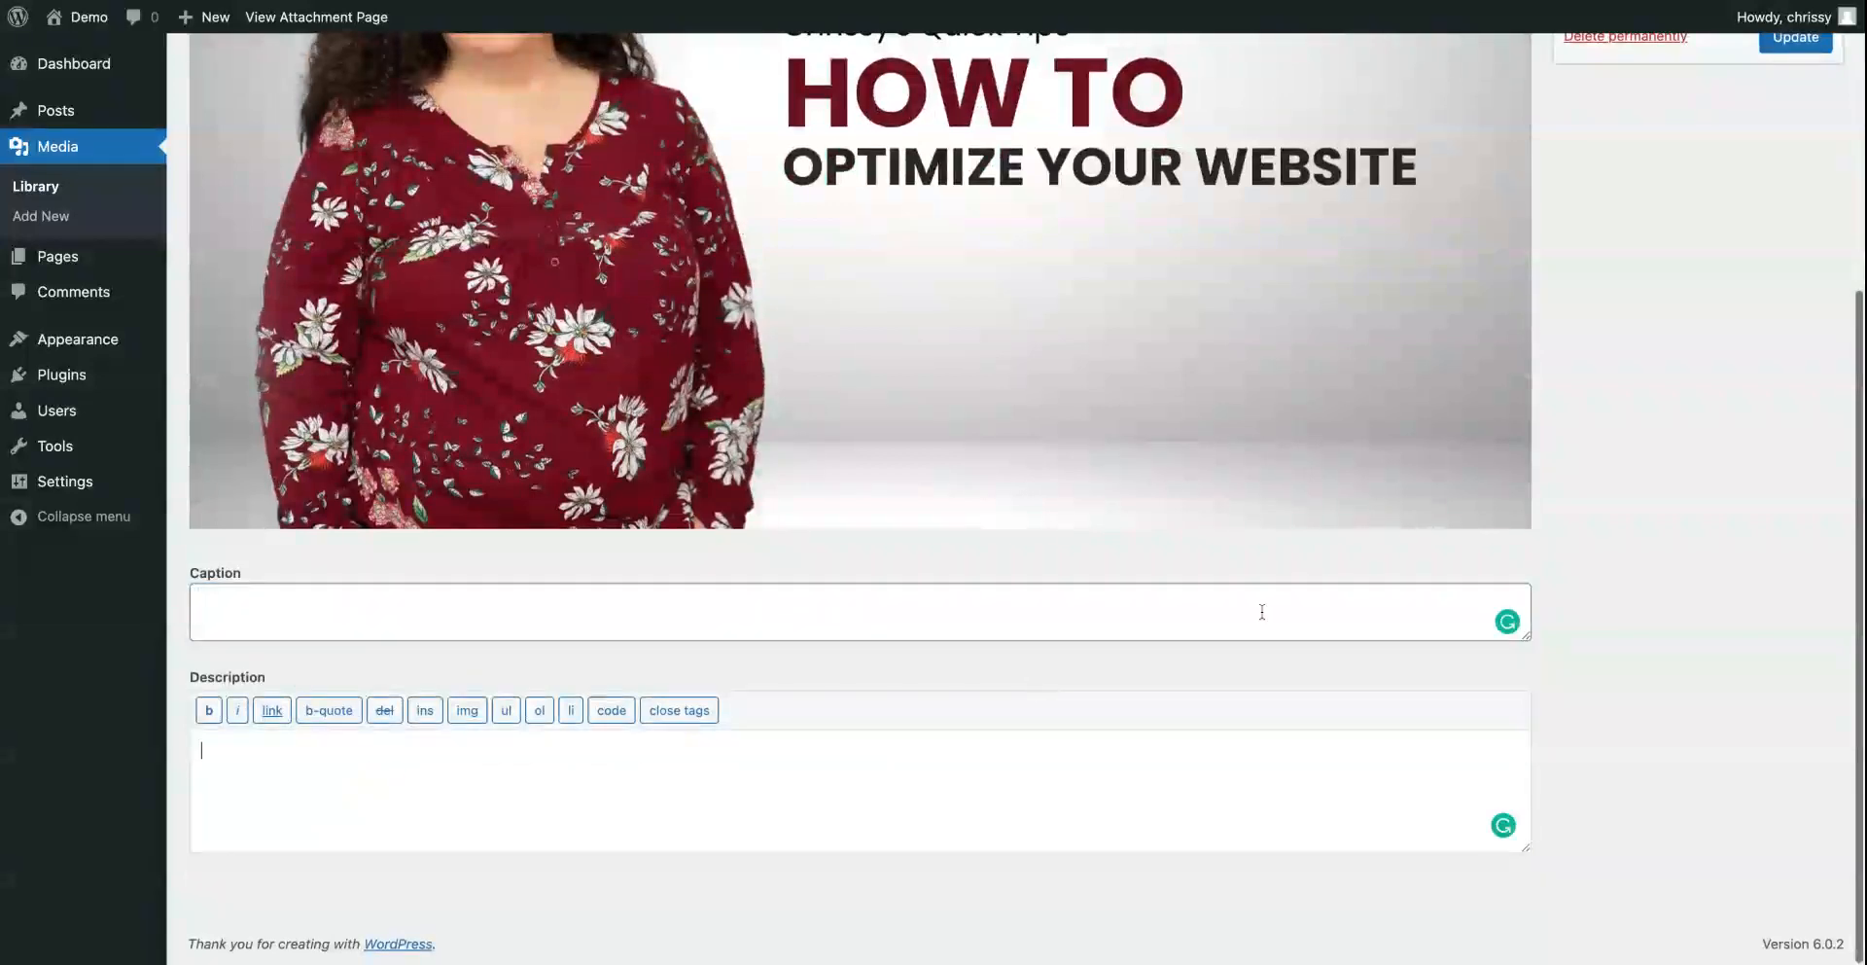
scroll(1537, 572, "up", 5)
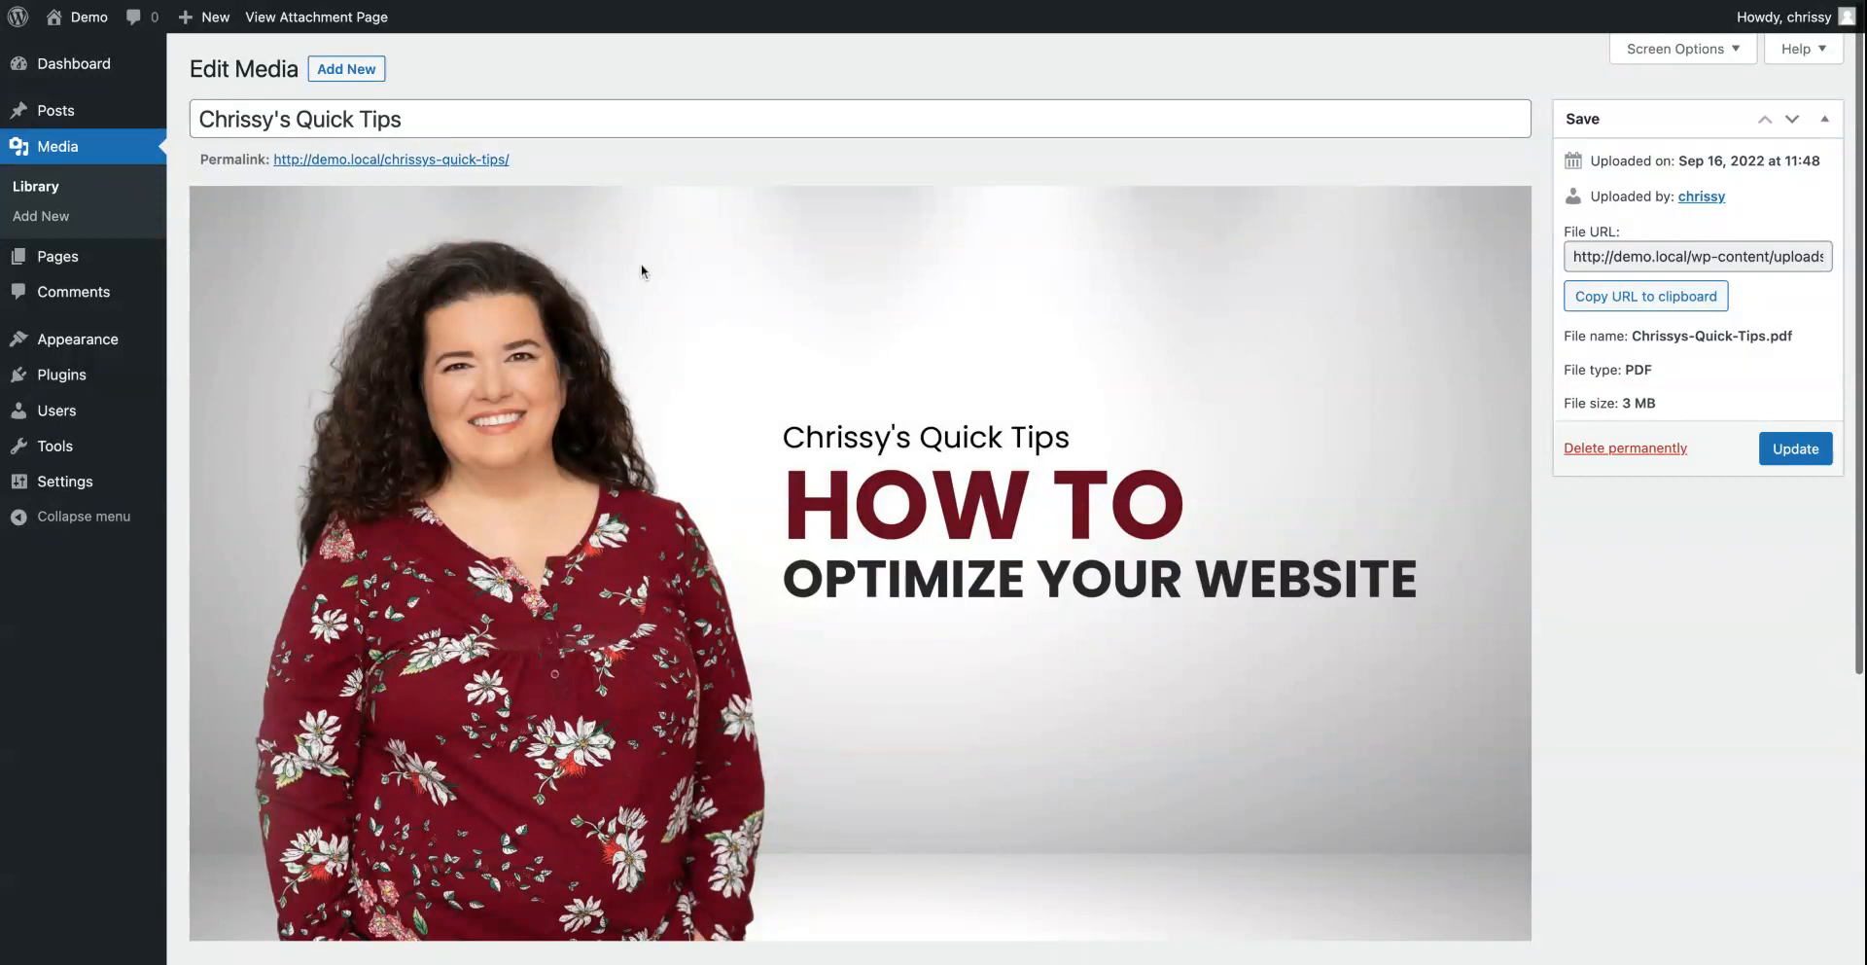
Step: Open the list of all pages, view the Sample Page on the site and return to the list
mouse_move(60, 261)
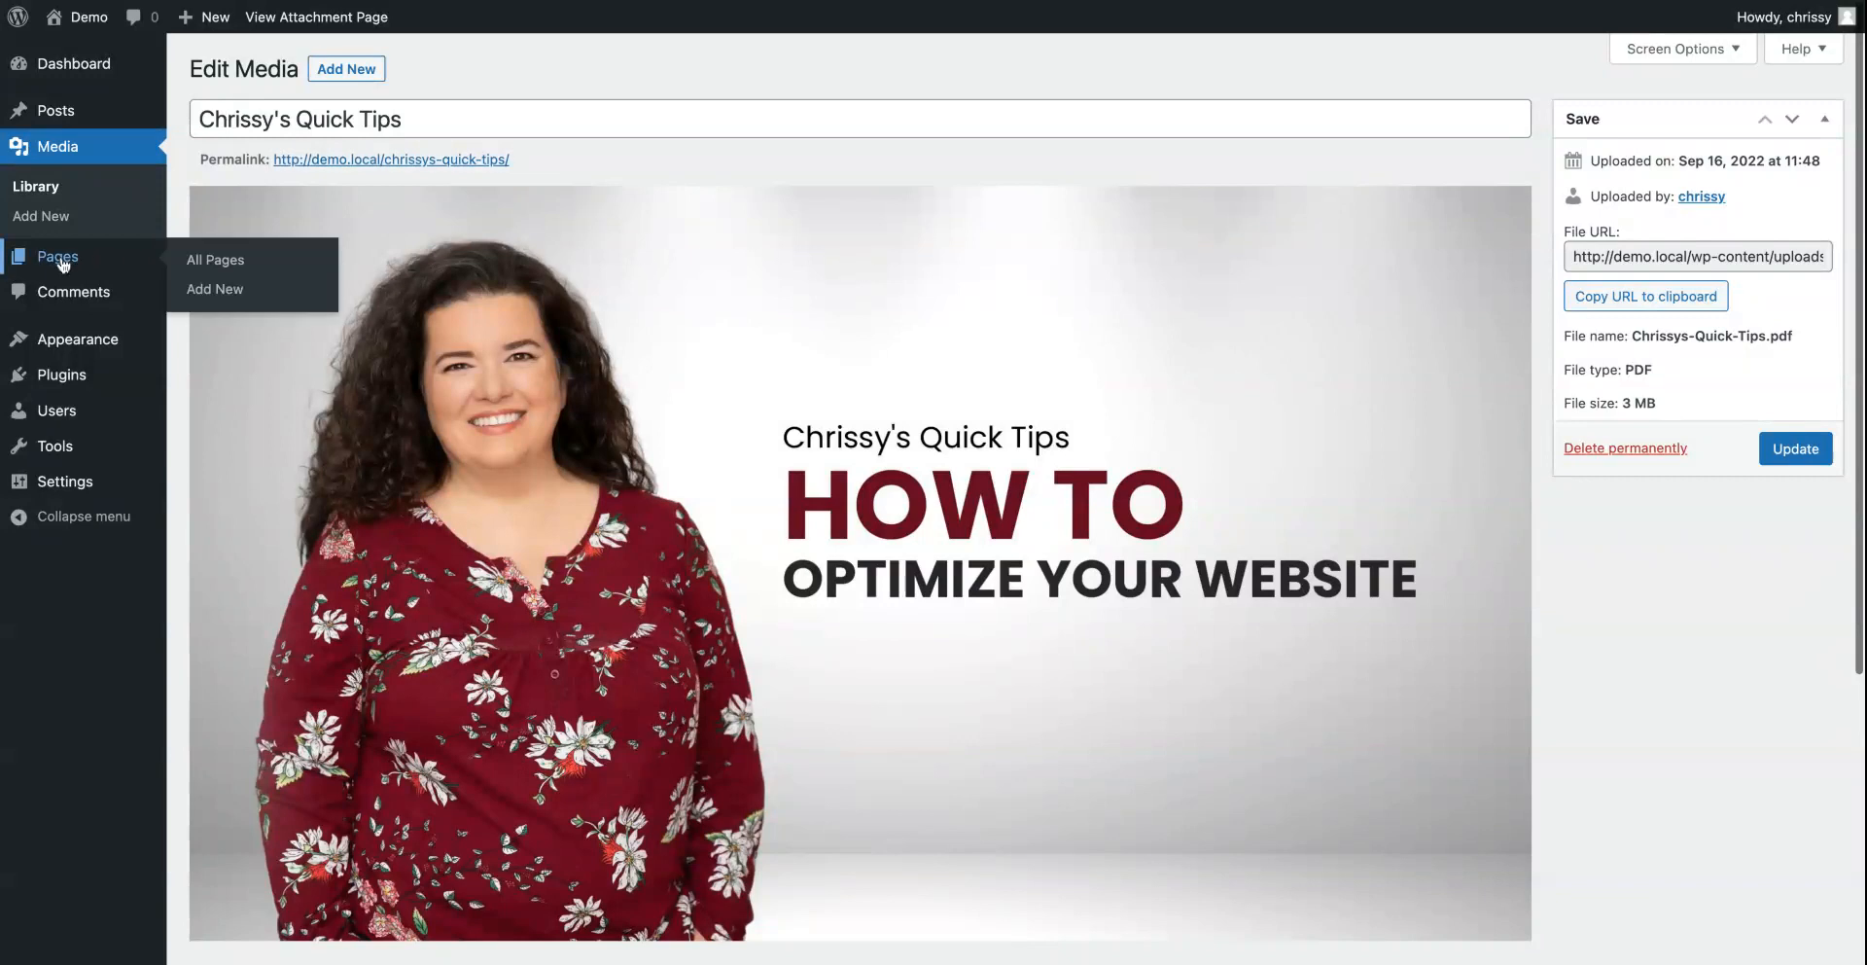
left_click(60, 261)
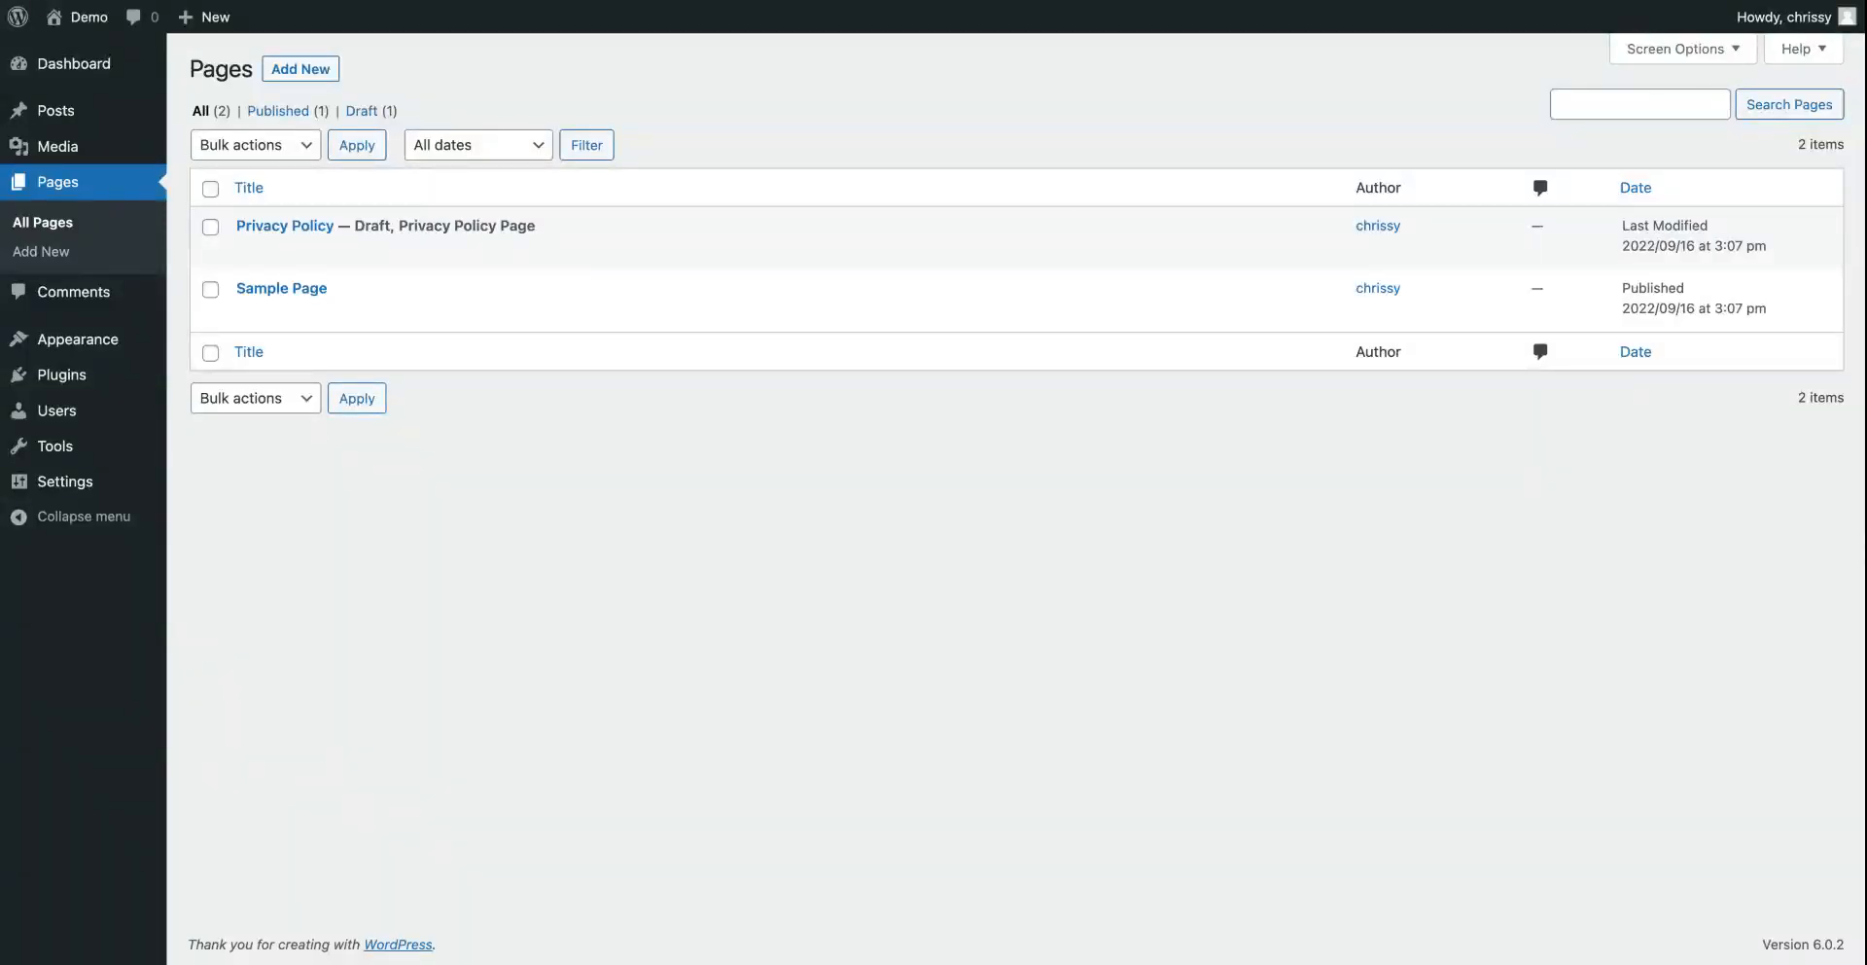
mouse_move(265, 292)
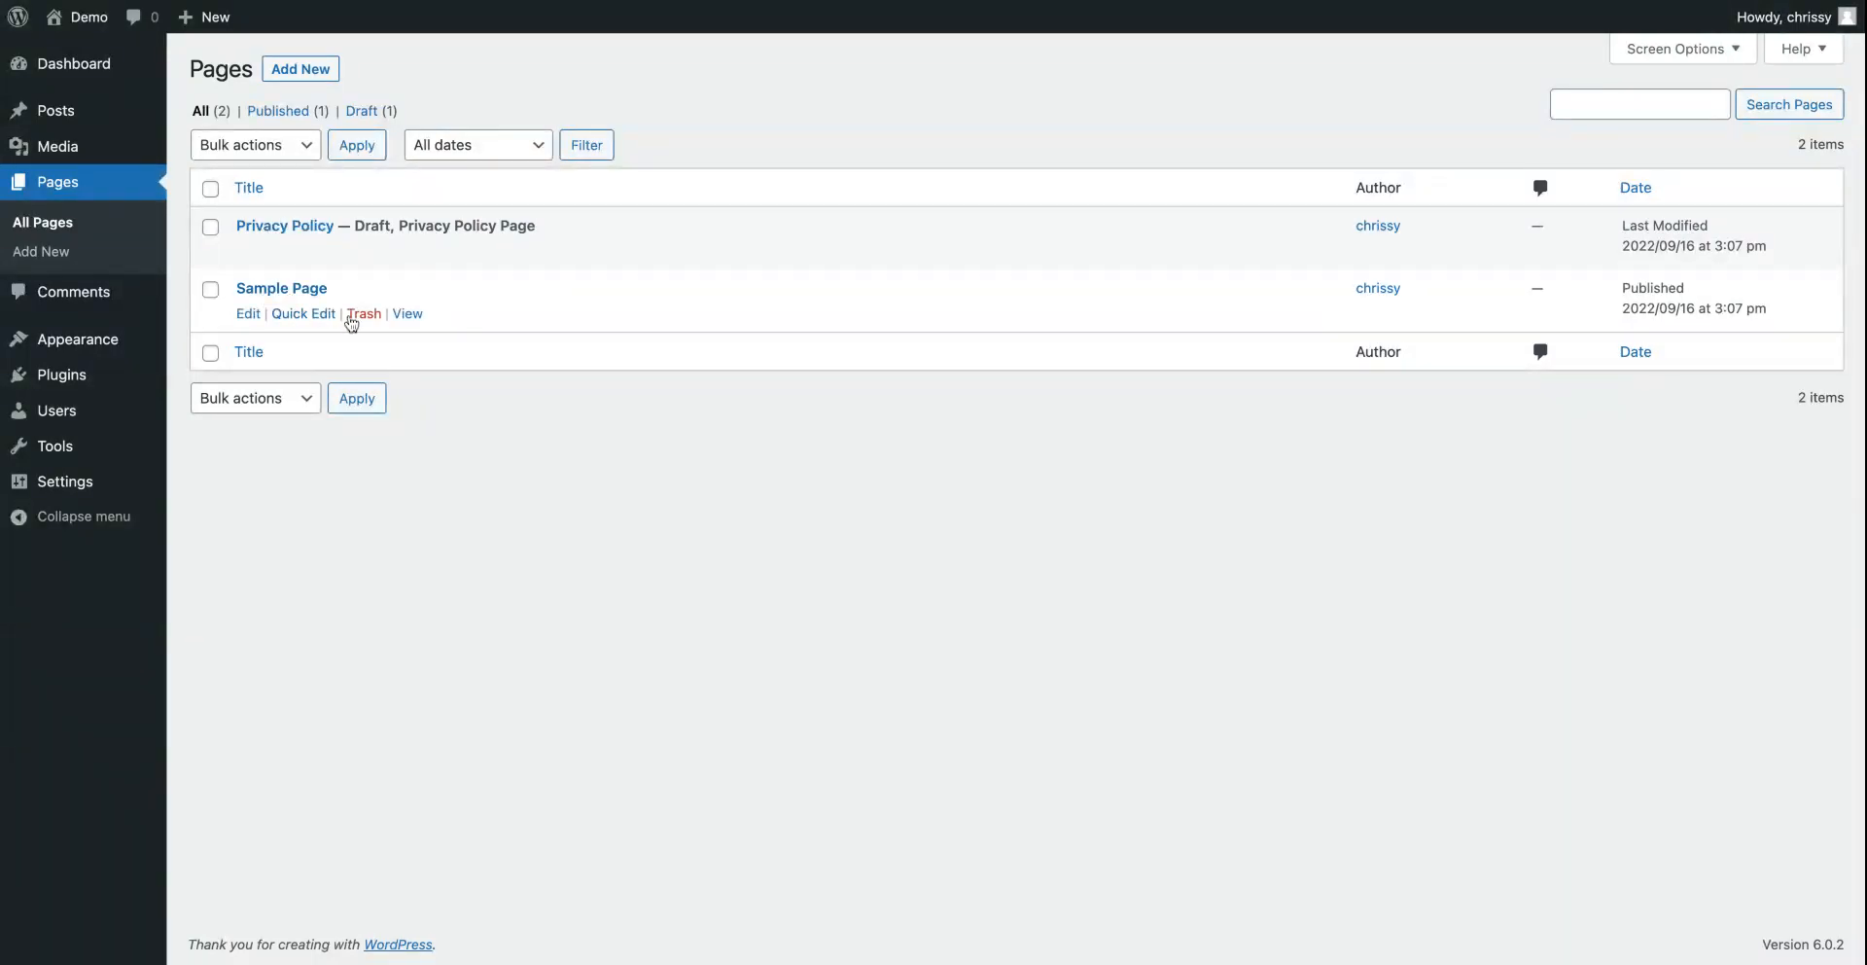
left_click(409, 316)
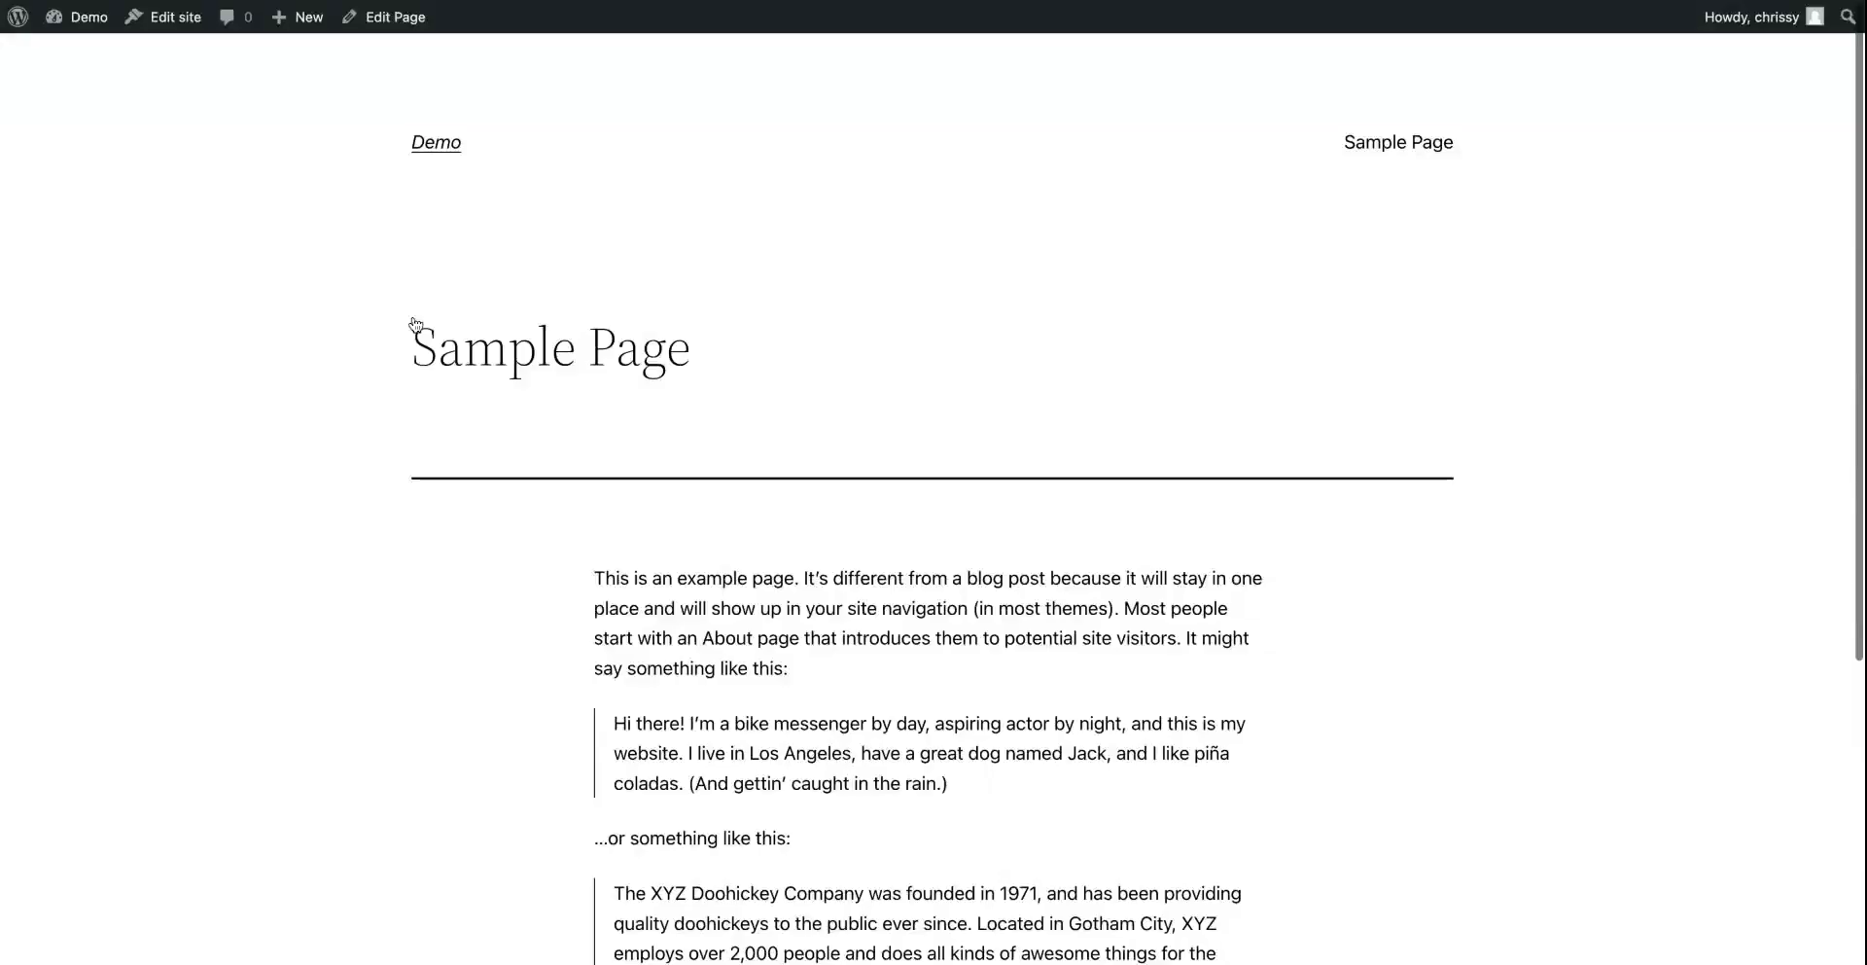
scroll(575, 370, "down", 2)
scroll(575, 371, "up", 2)
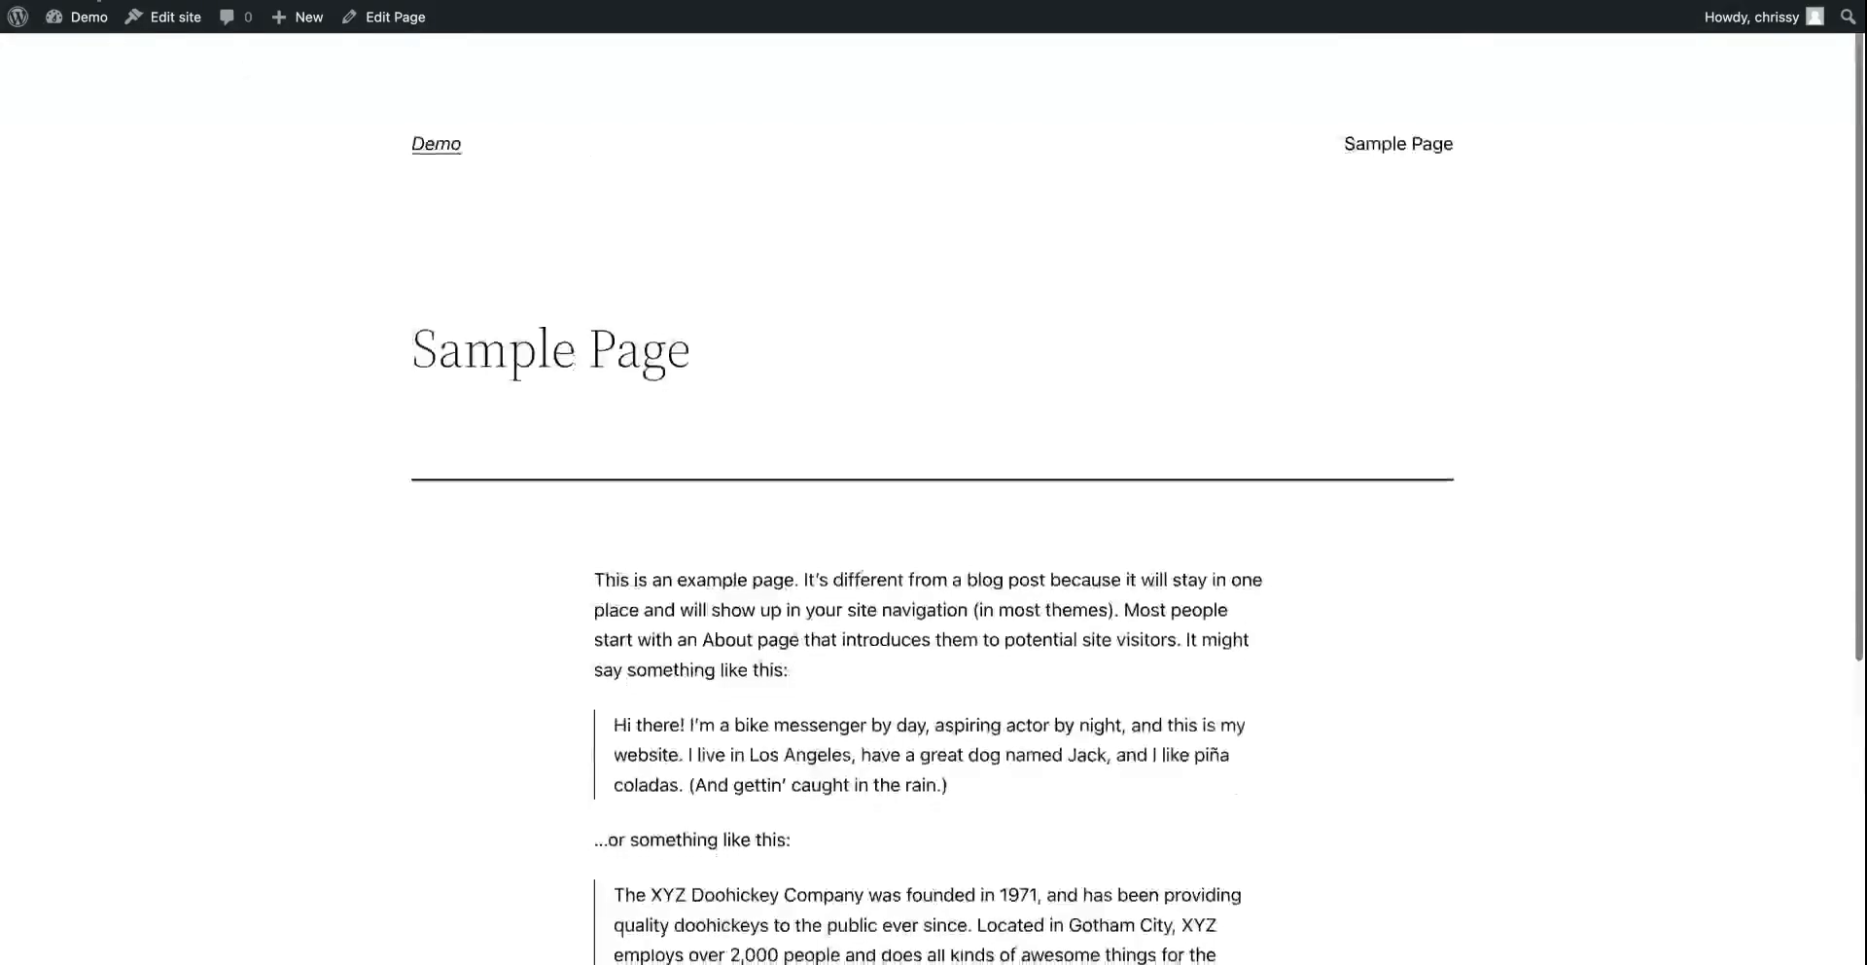
left_click(98, 1)
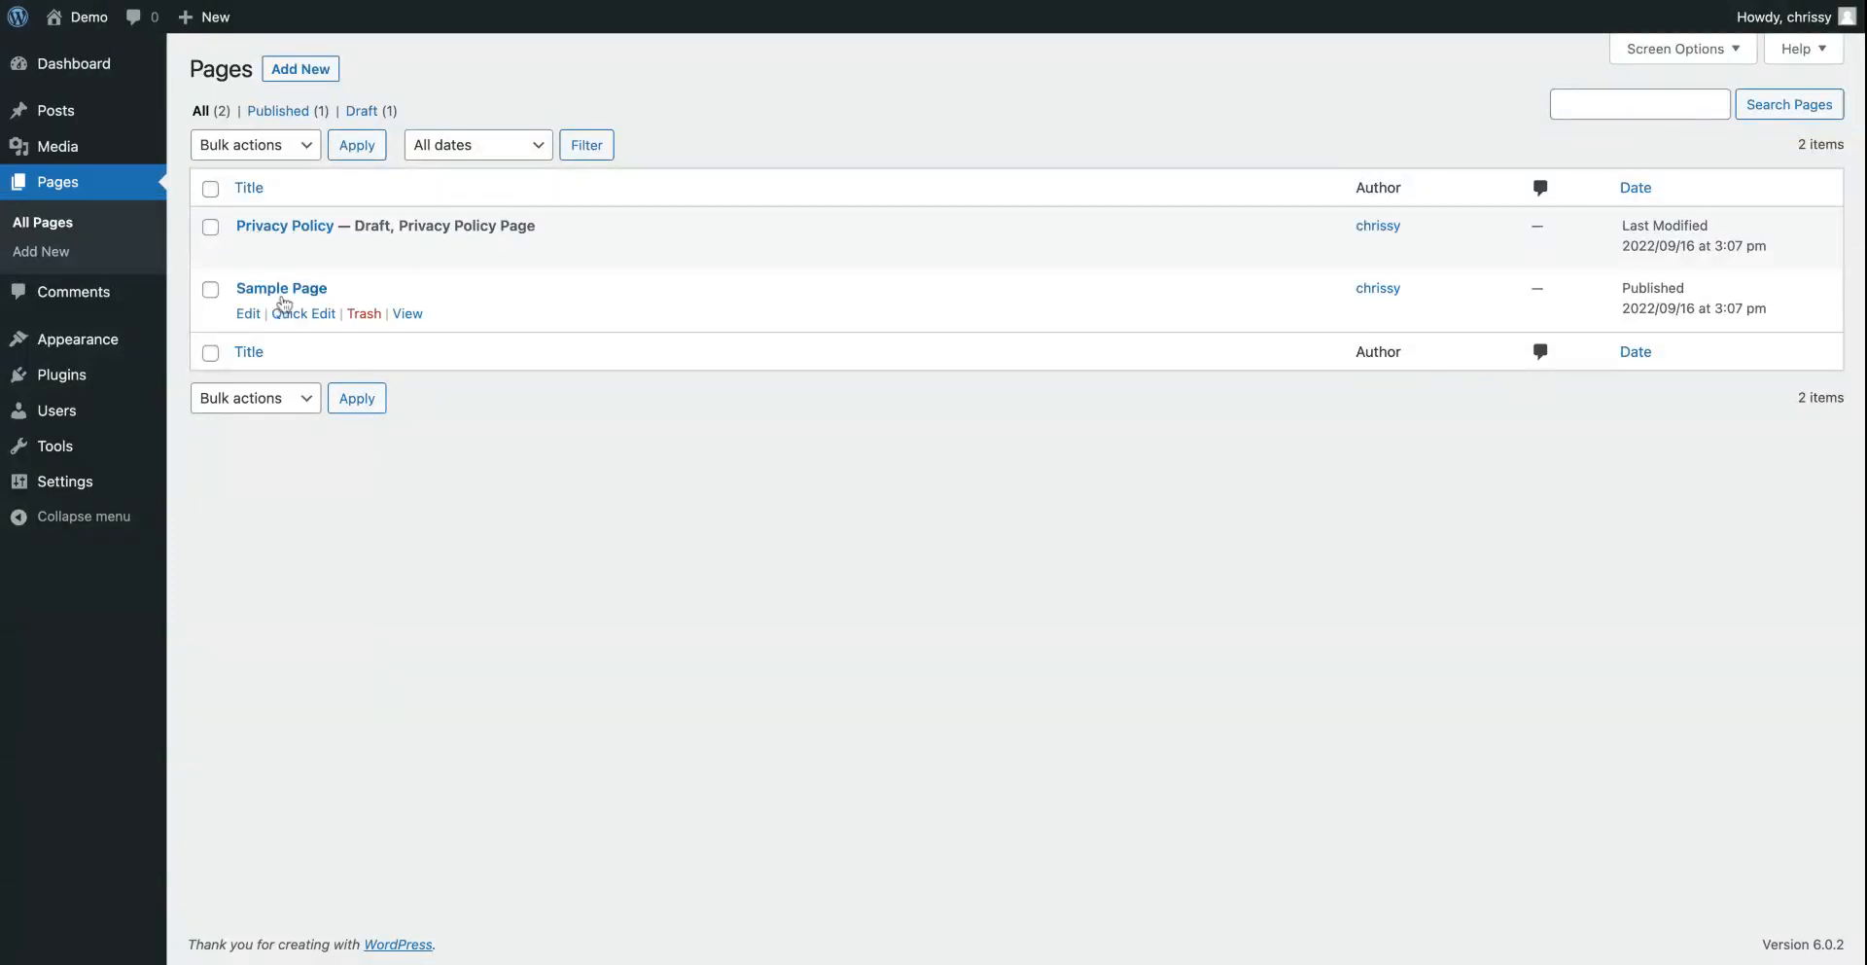
Step: Open the Sample Page for editing and look over its block settings, page settings and publish date
left_click(248, 314)
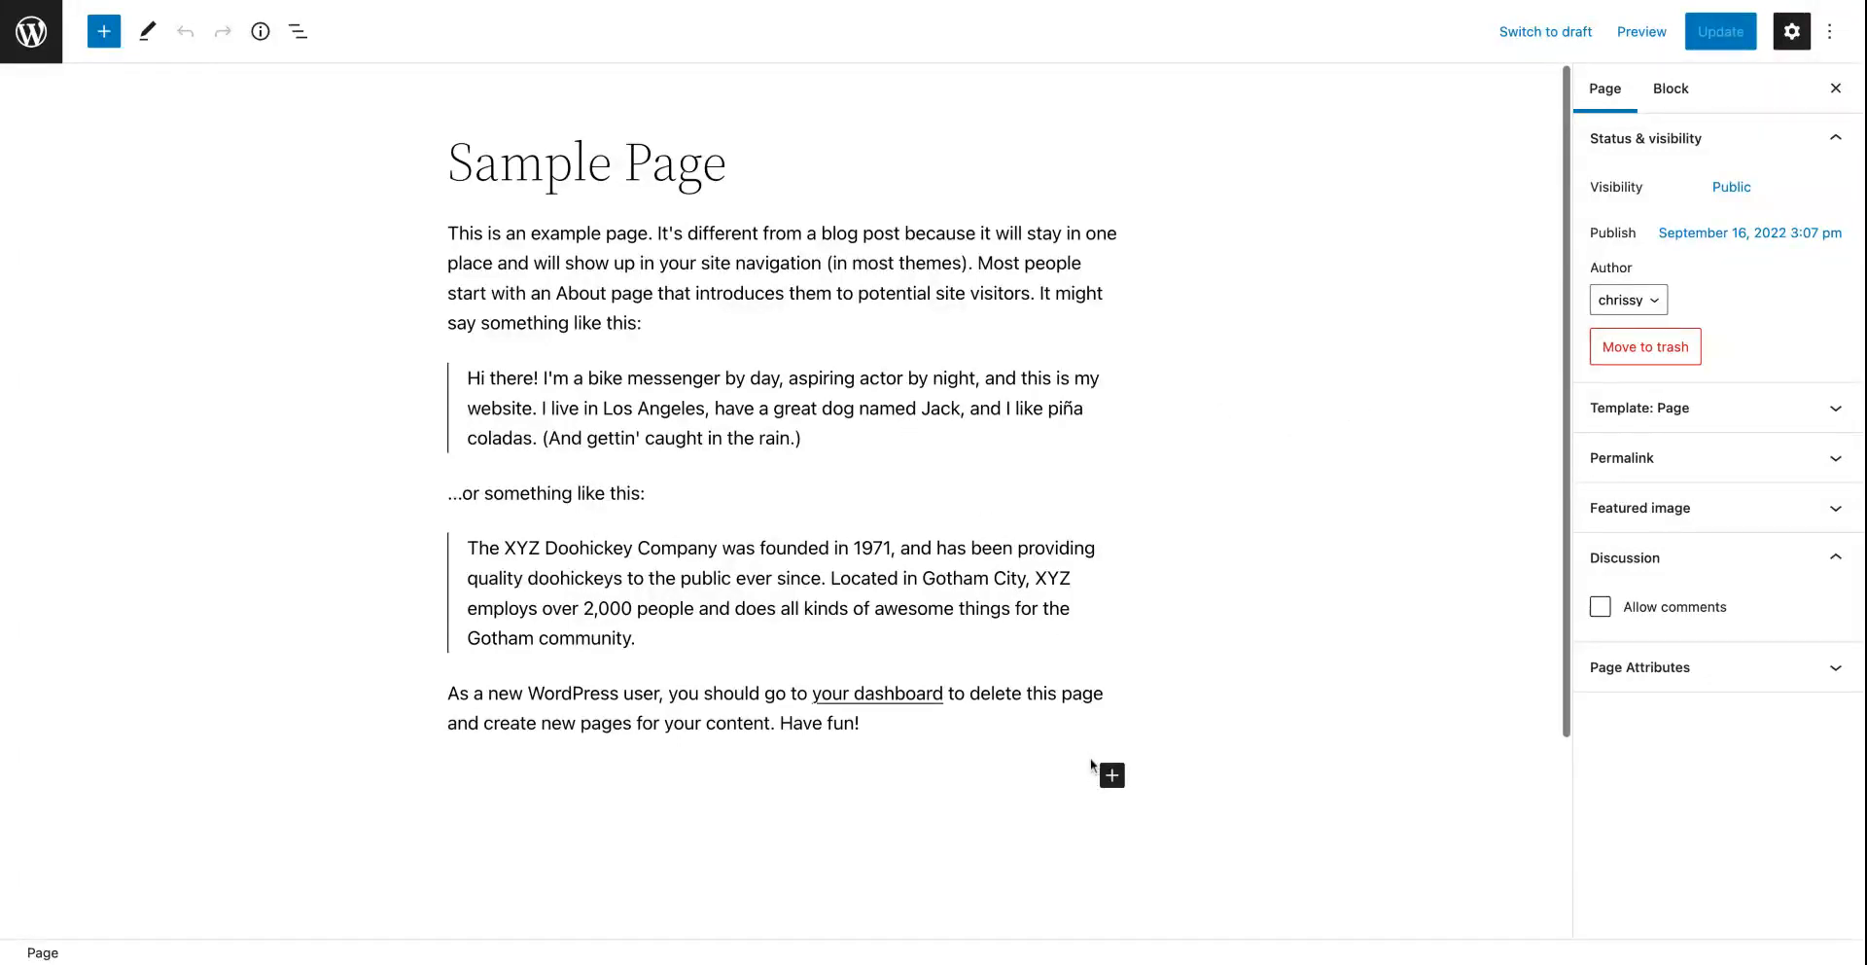
left_click(1666, 92)
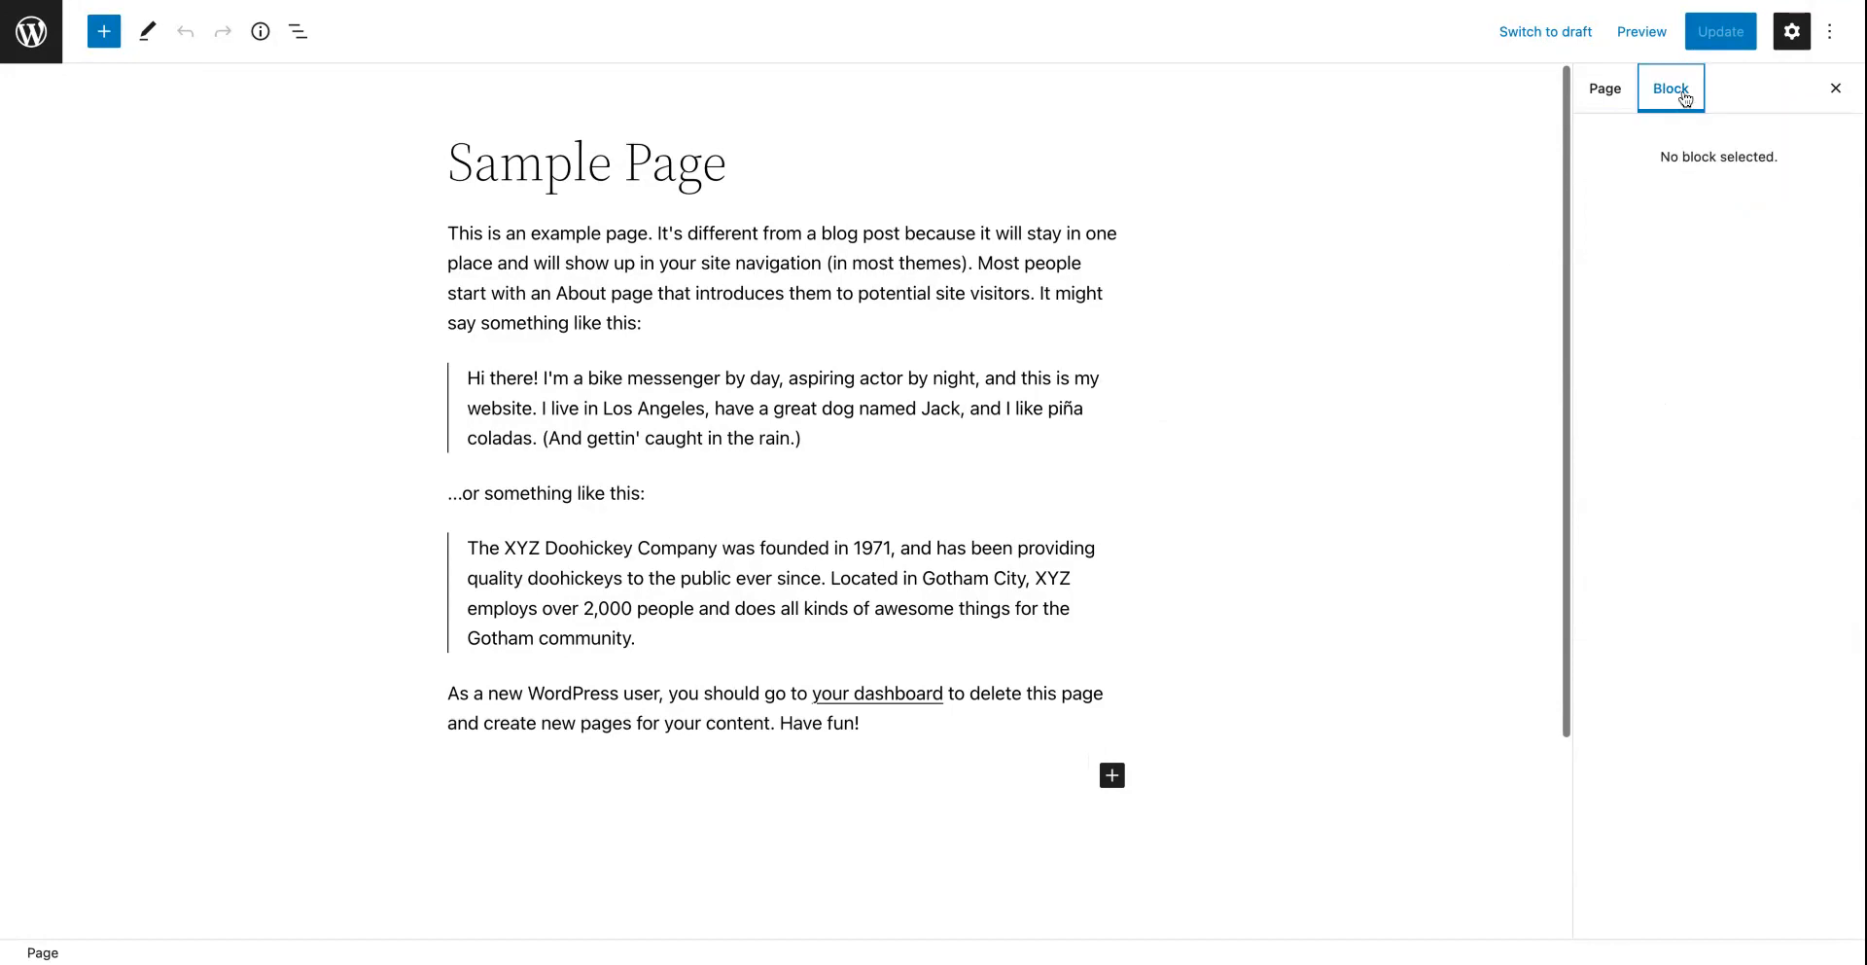
left_click(1609, 94)
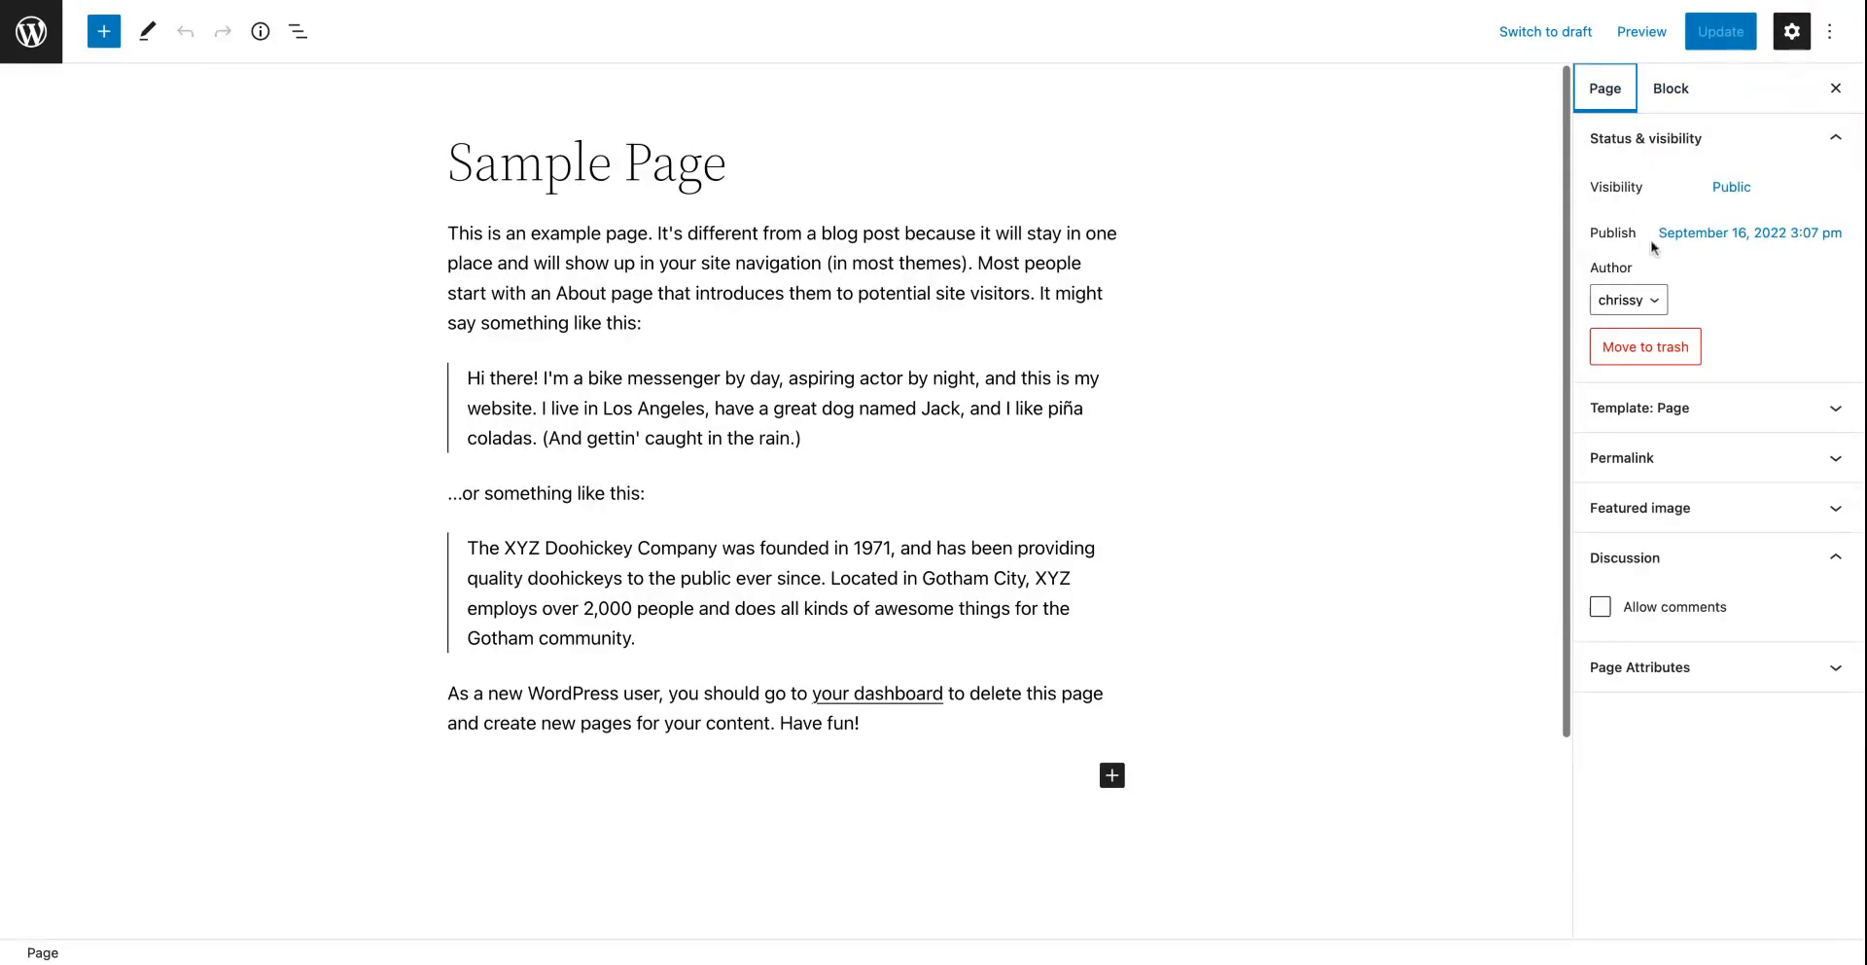
left_click(1718, 240)
left_click(1713, 243)
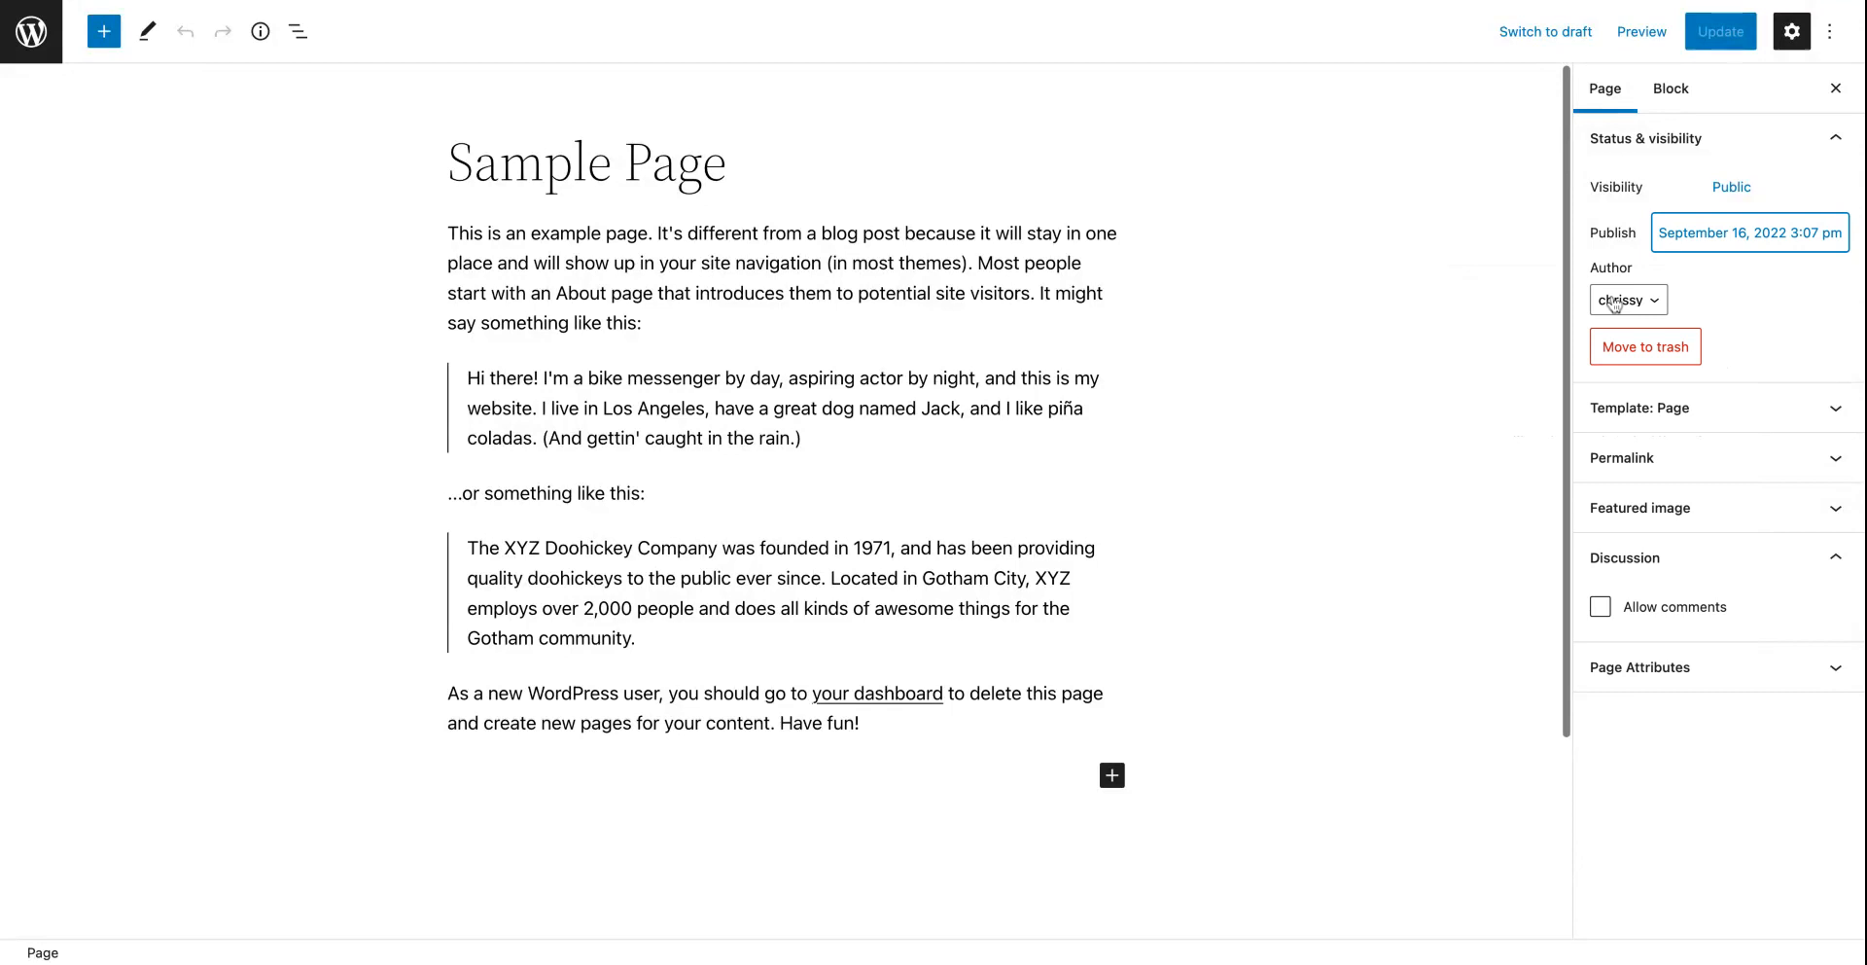
Step: Examine the Sample Page's template choice, permalink URL slug and featured image settings
left_click(1723, 408)
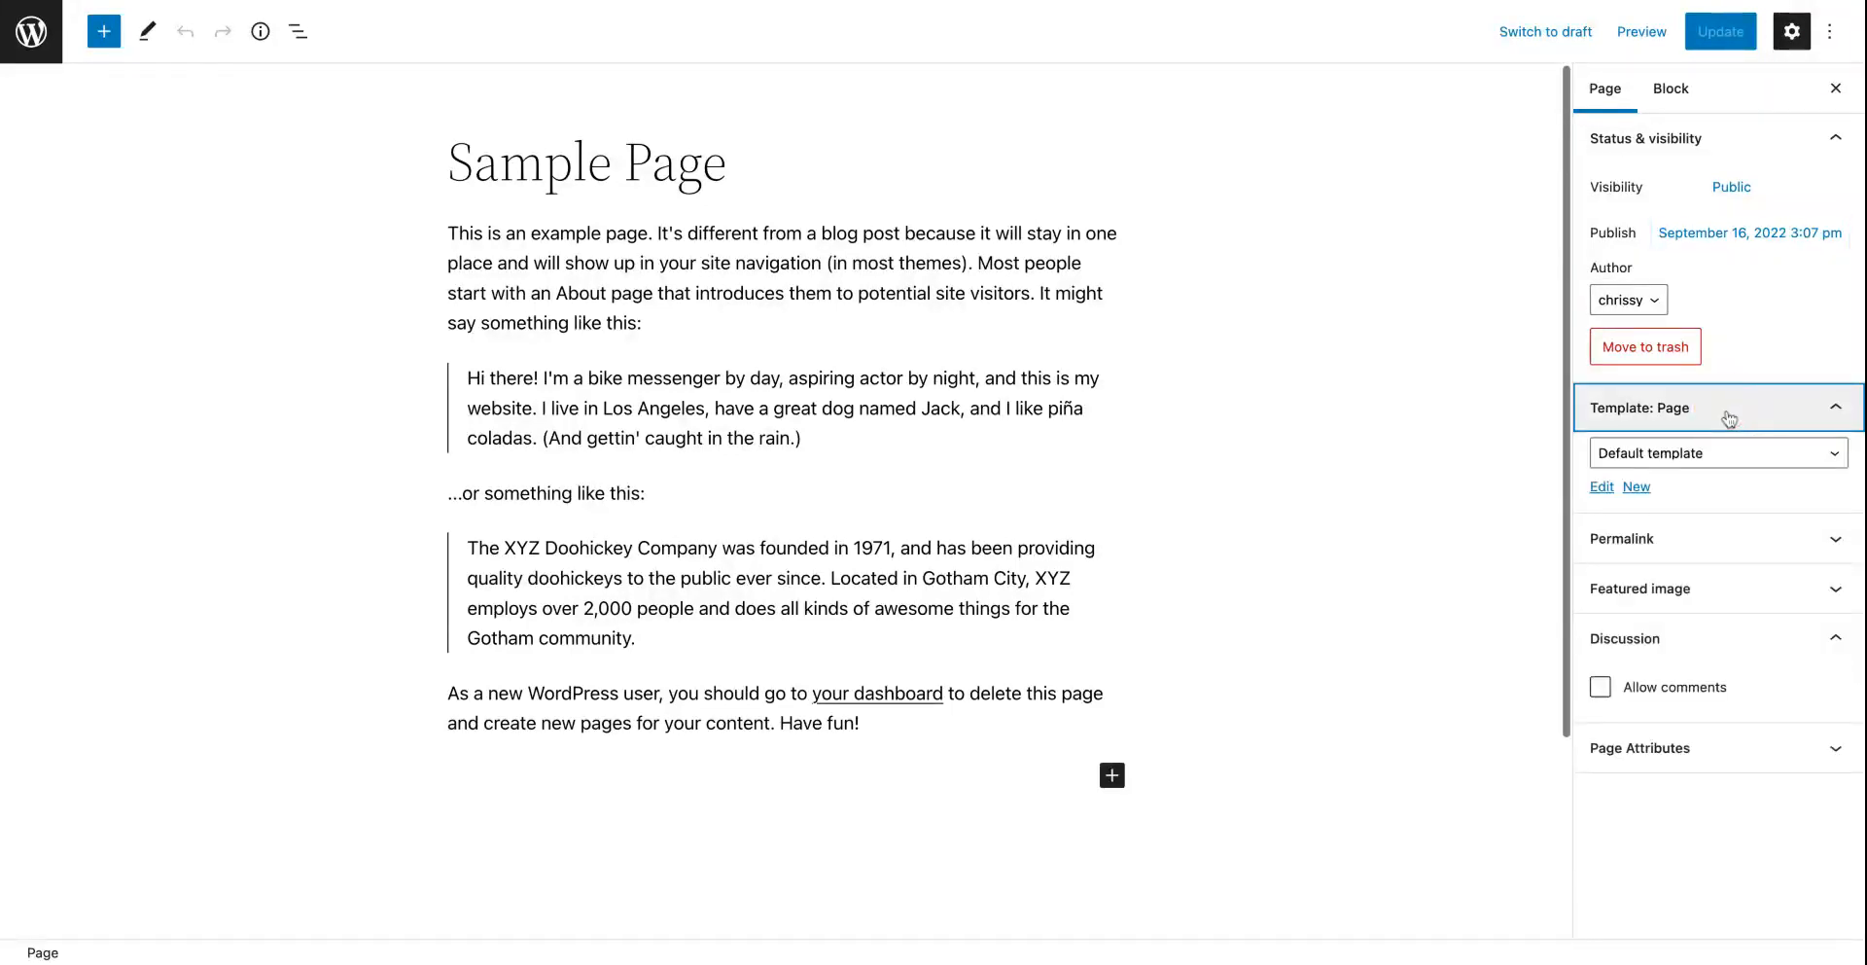
left_click(1758, 459)
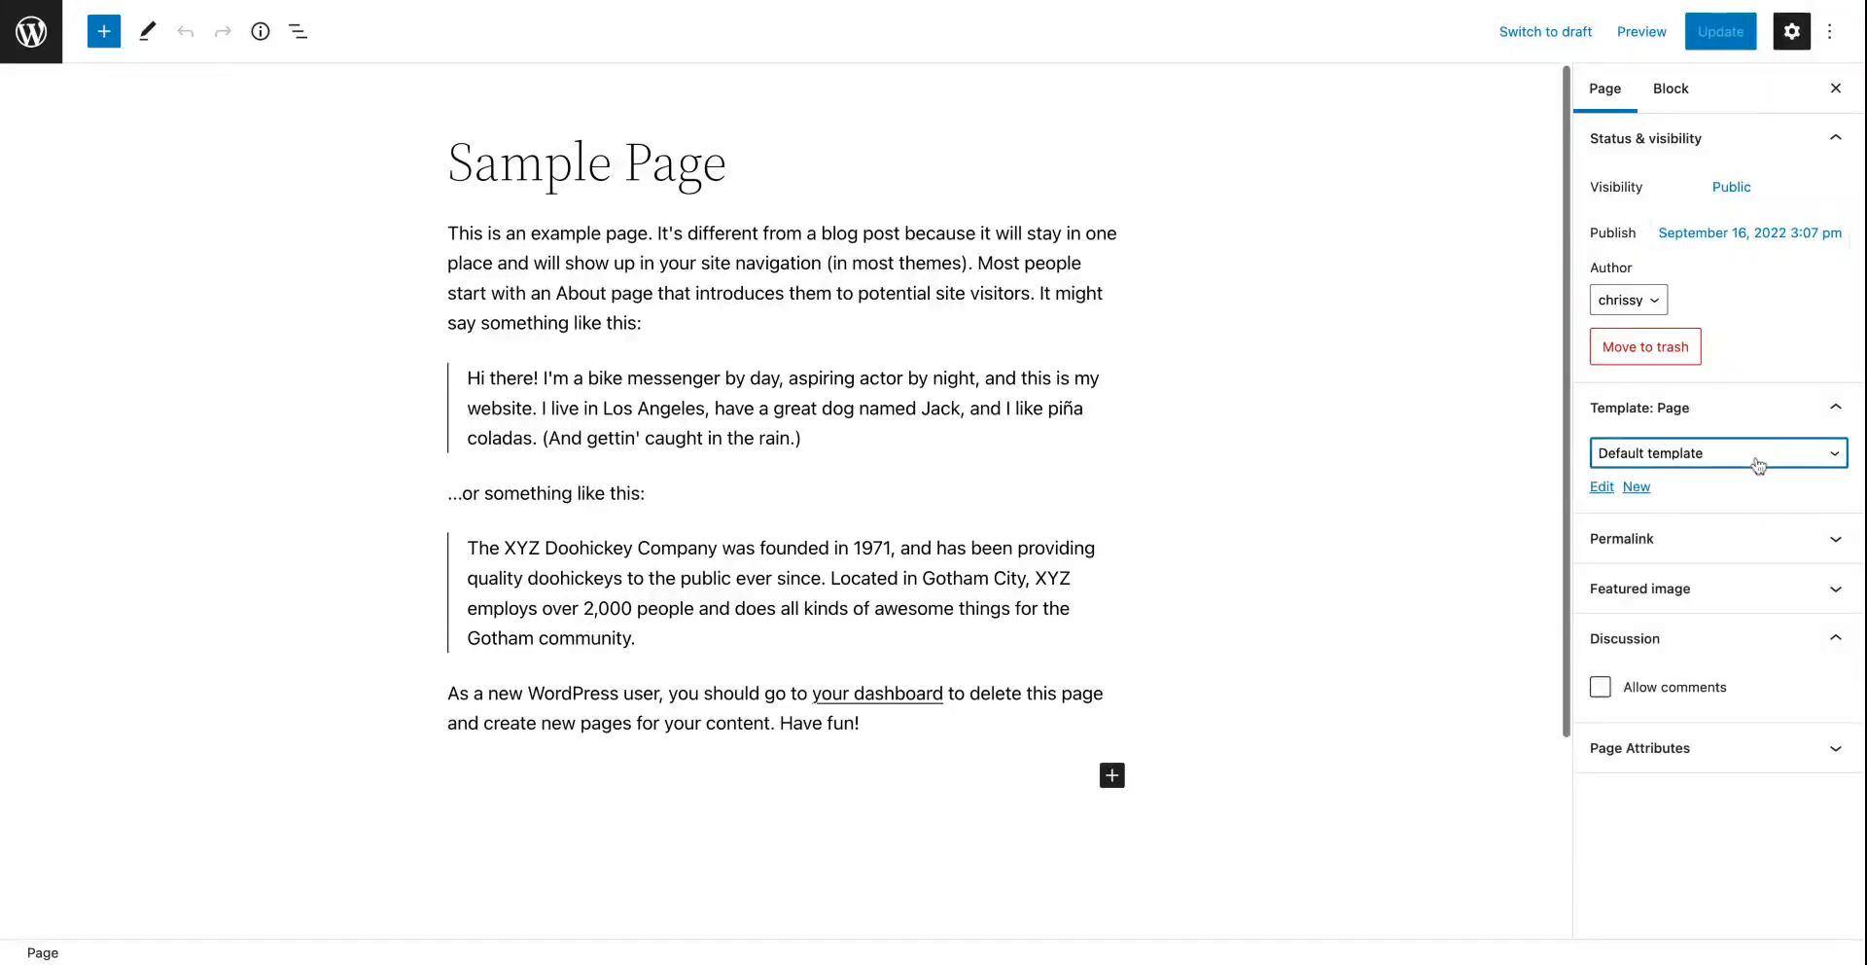
left_click(1776, 412)
left_click(1809, 460)
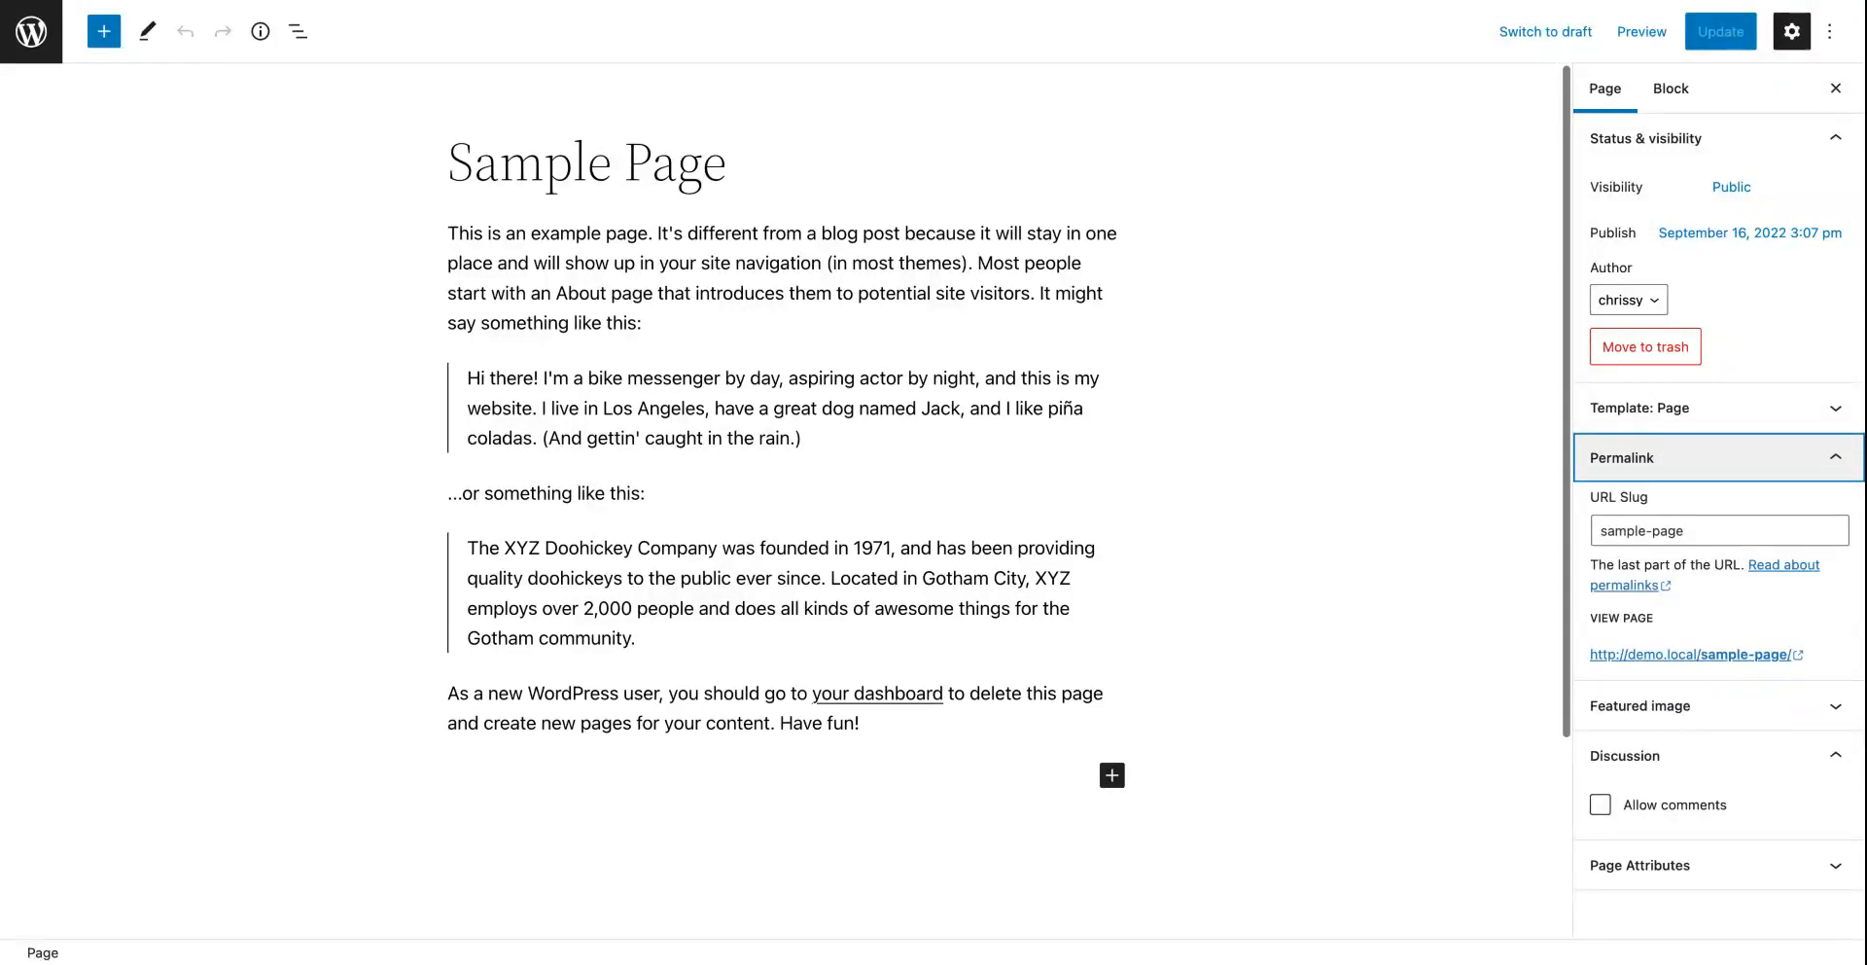
left_click(1701, 531)
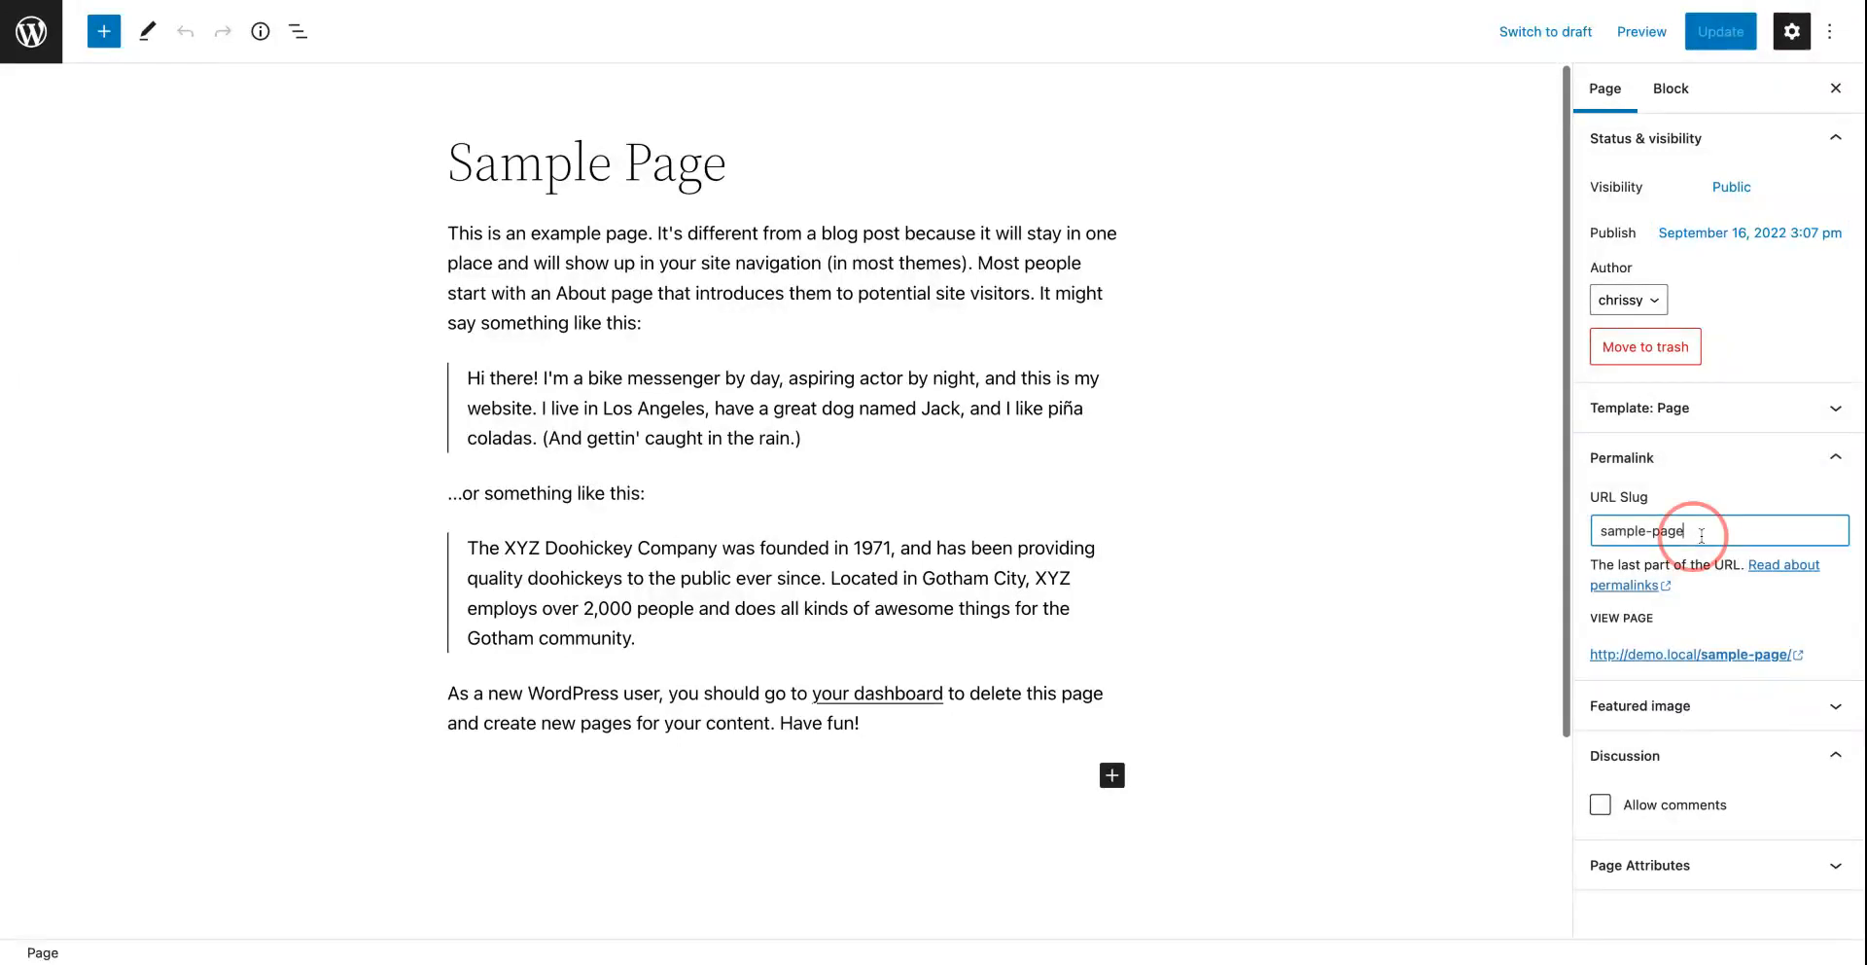
key("super+a")
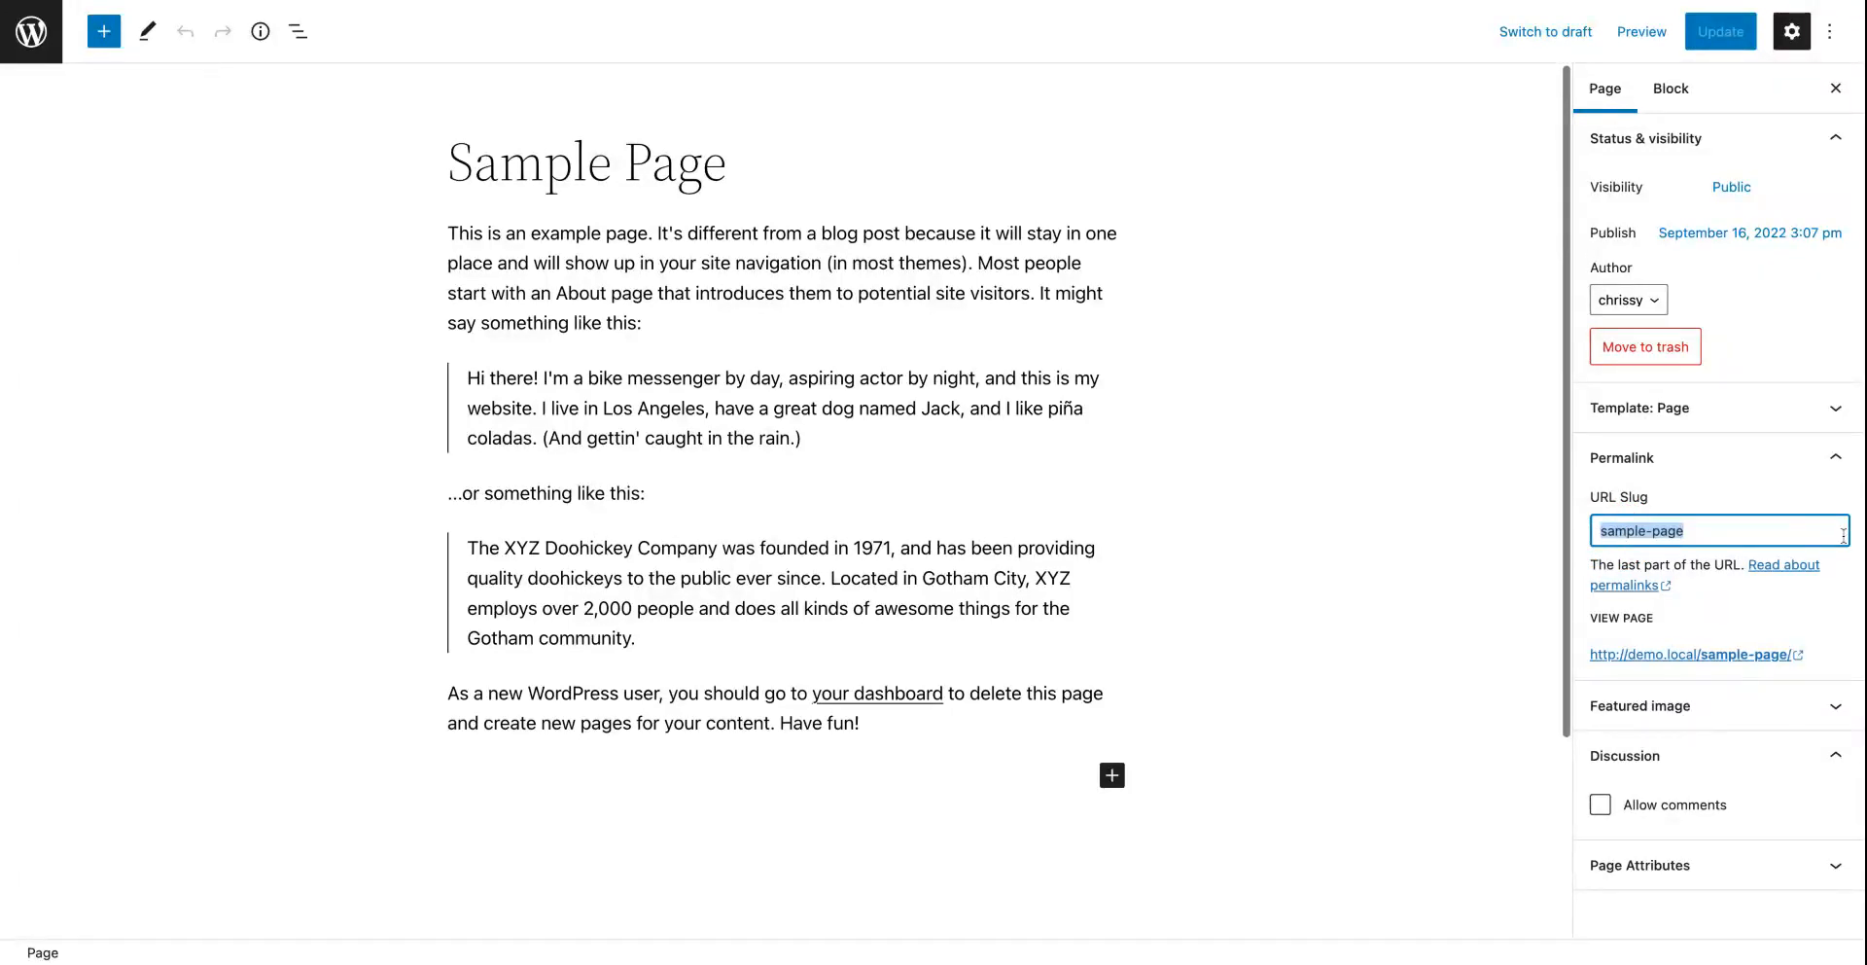
left_click(1846, 463)
left_click(1833, 508)
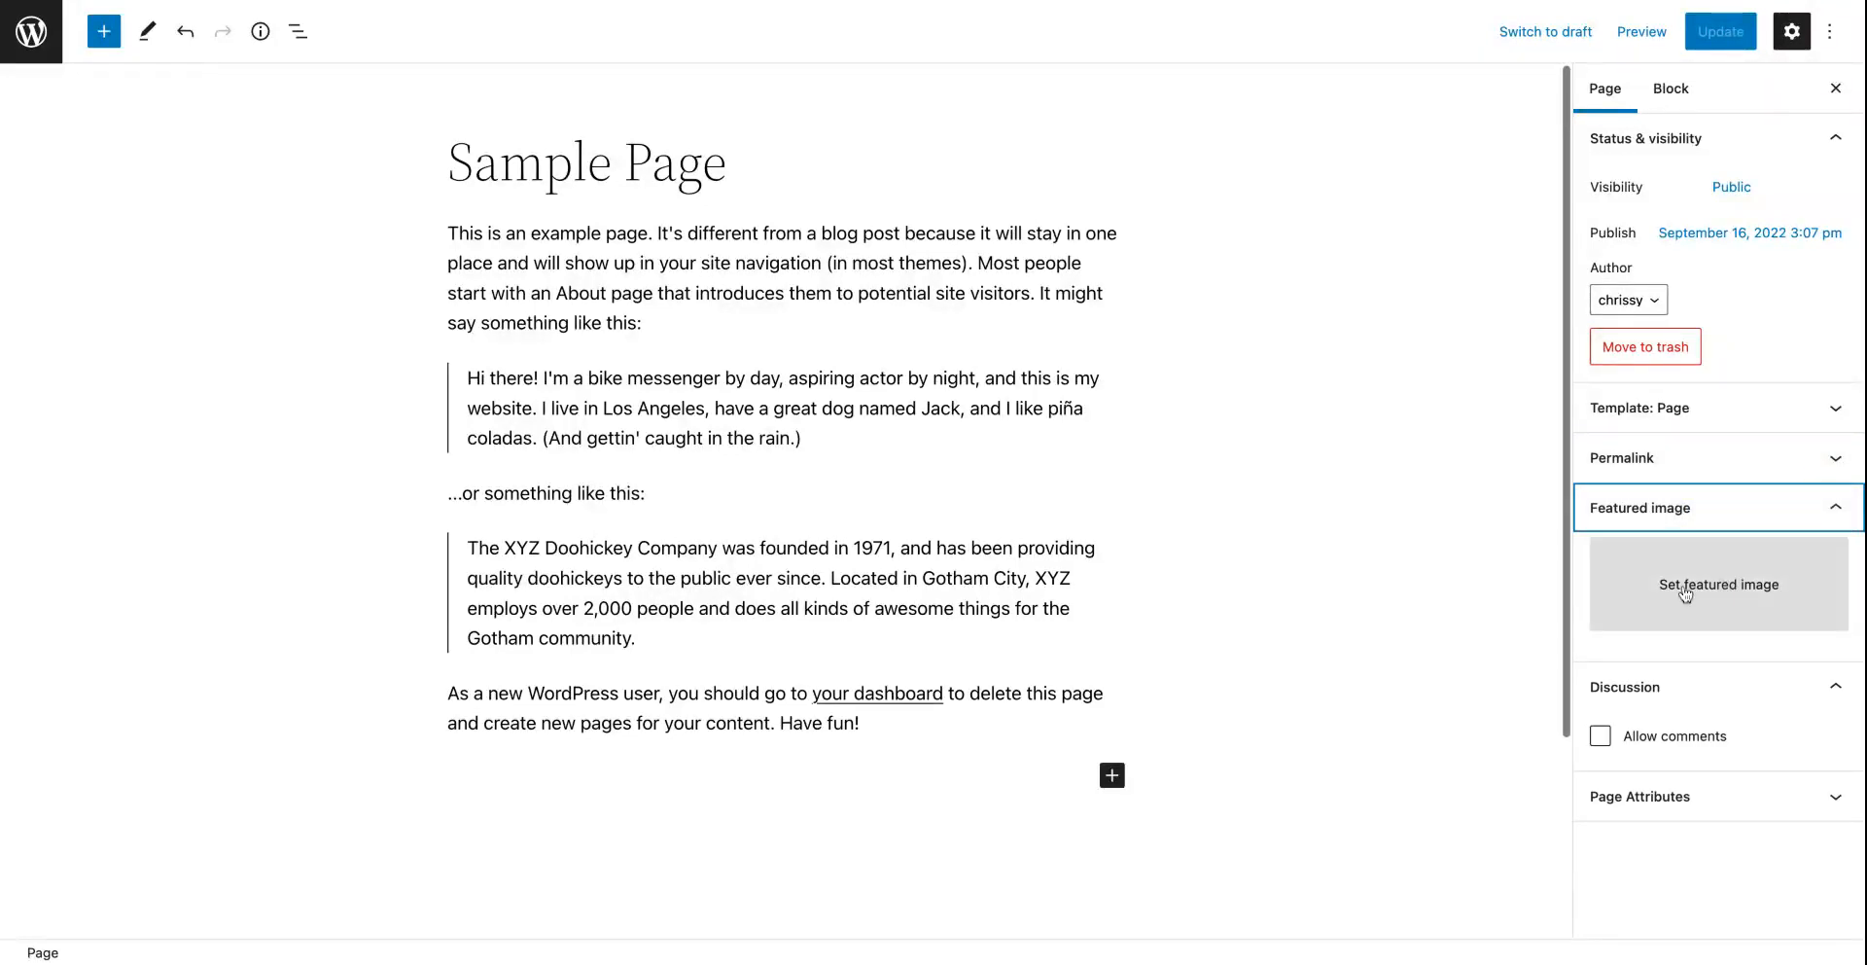
left_click(1834, 509)
Step: Check the Sample Page's comment option and examine its parent page and order attributes
left_click(1600, 607)
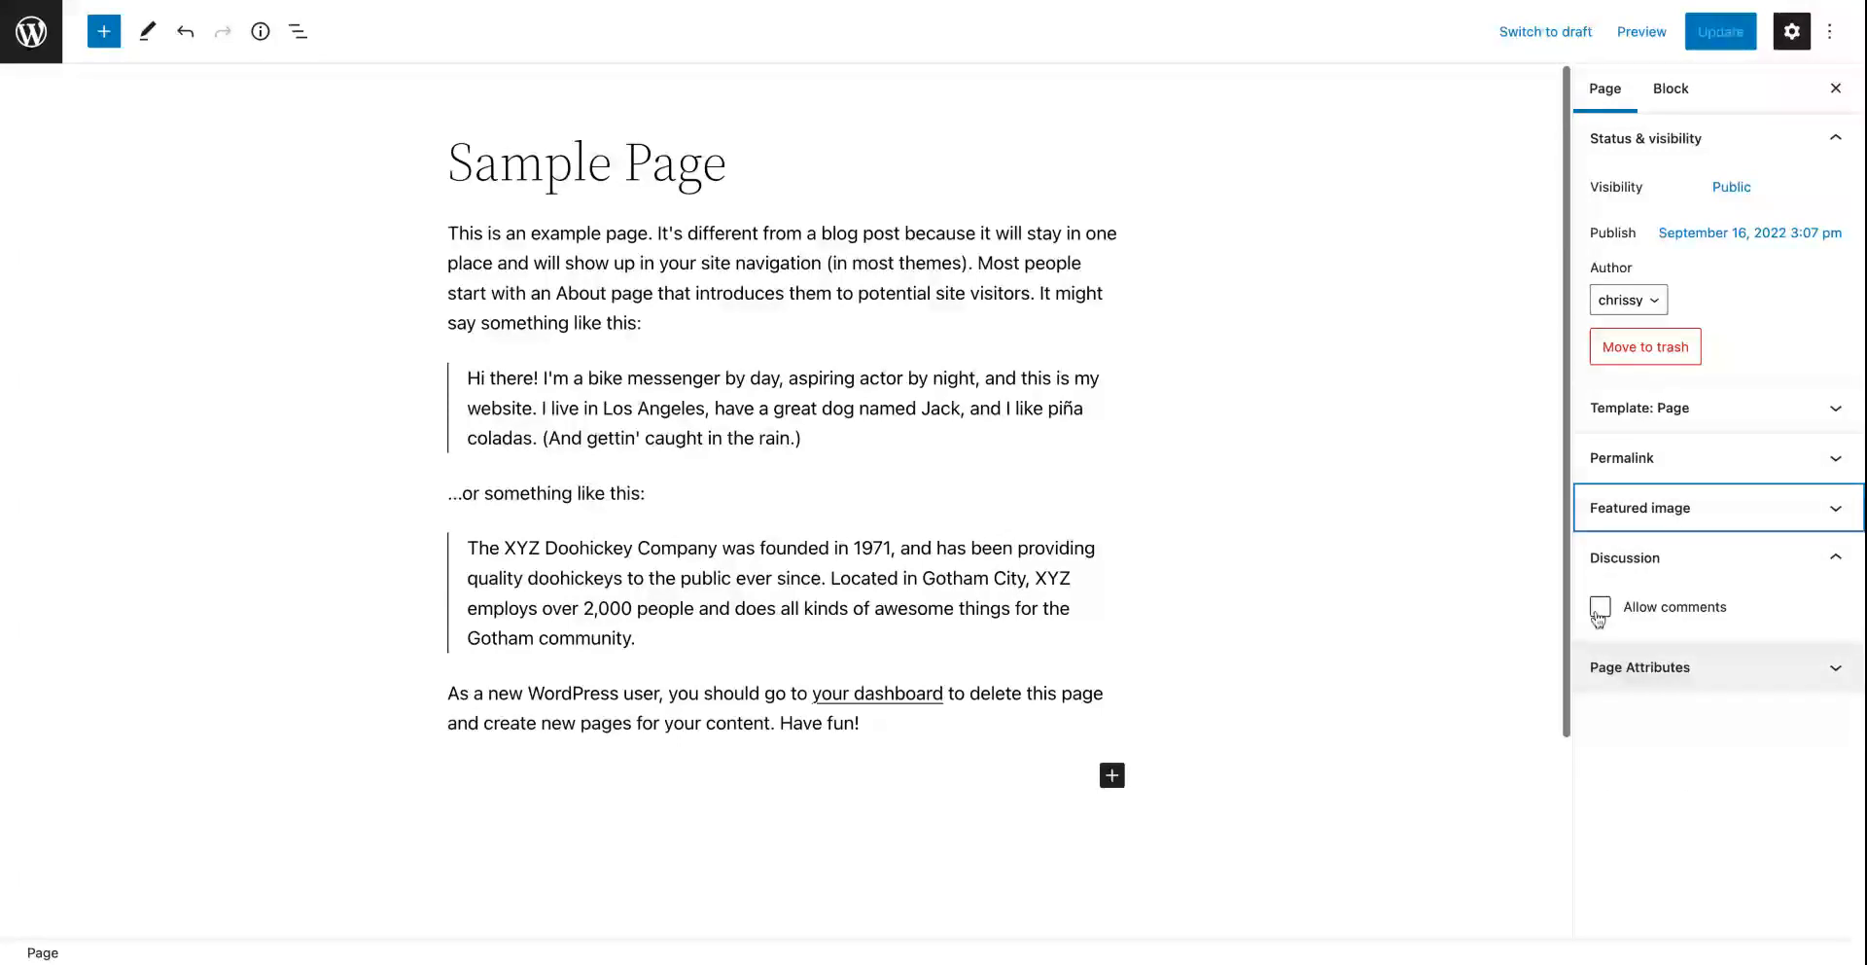
left_click(1600, 607)
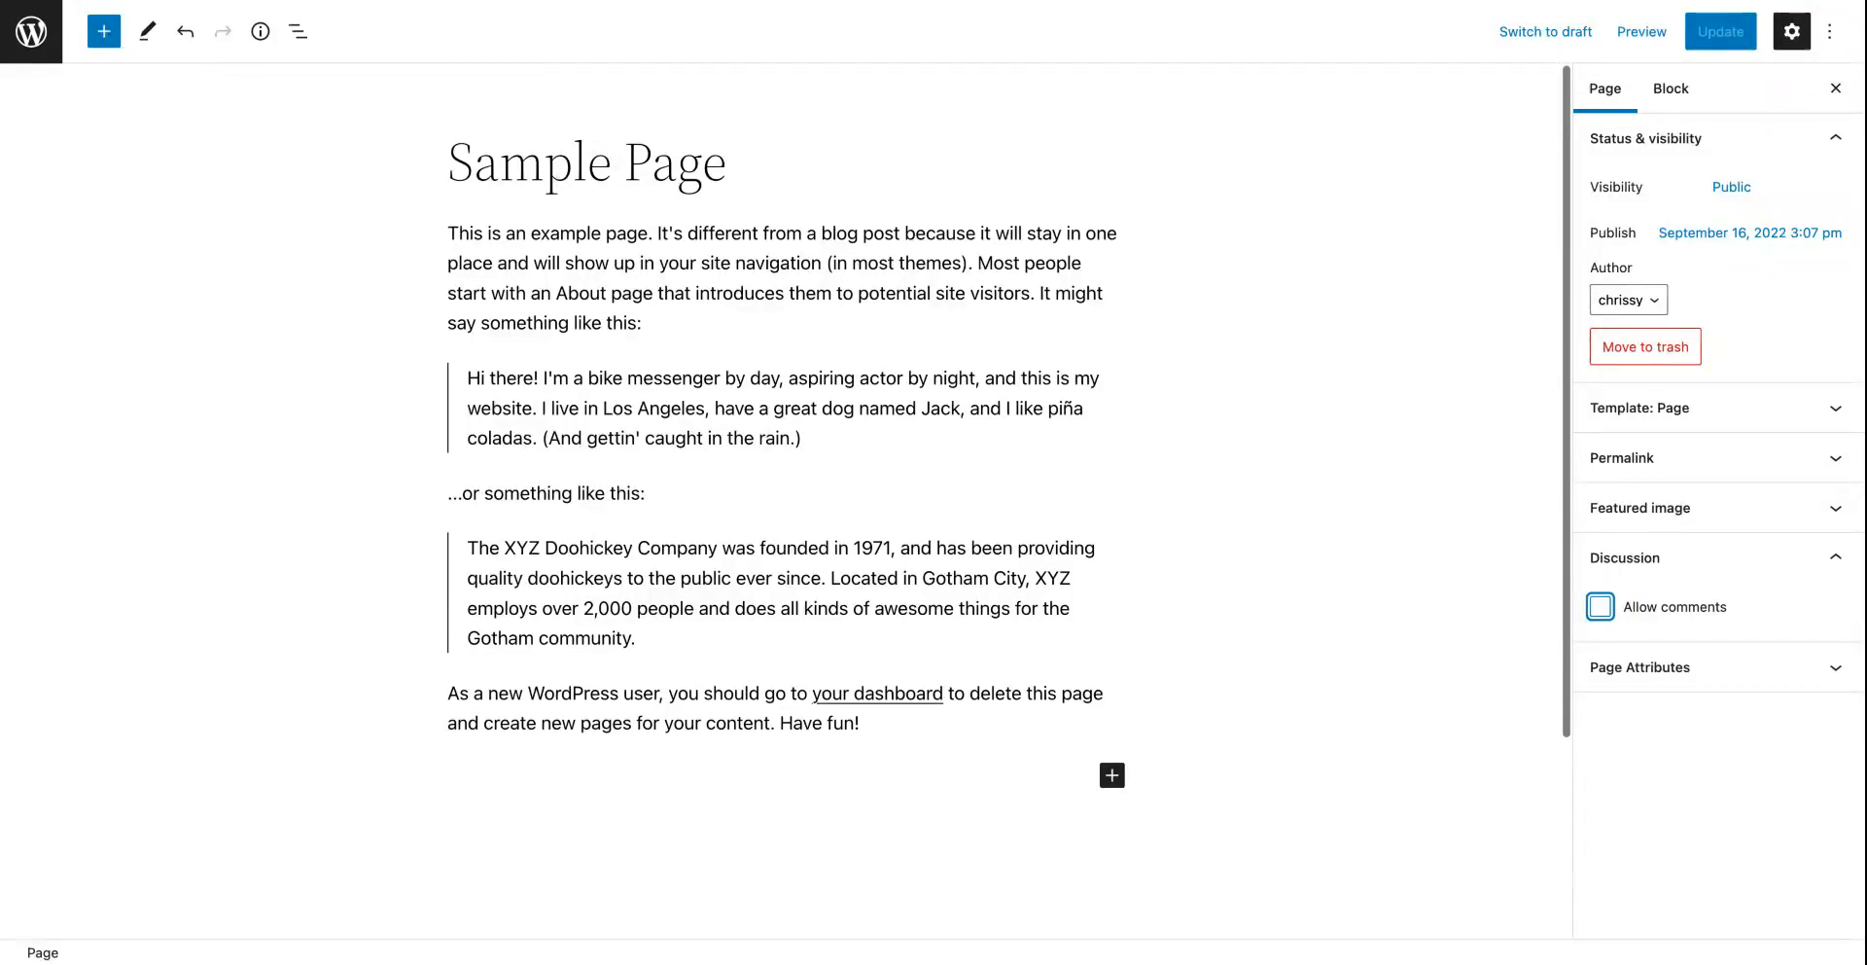
left_click(1808, 677)
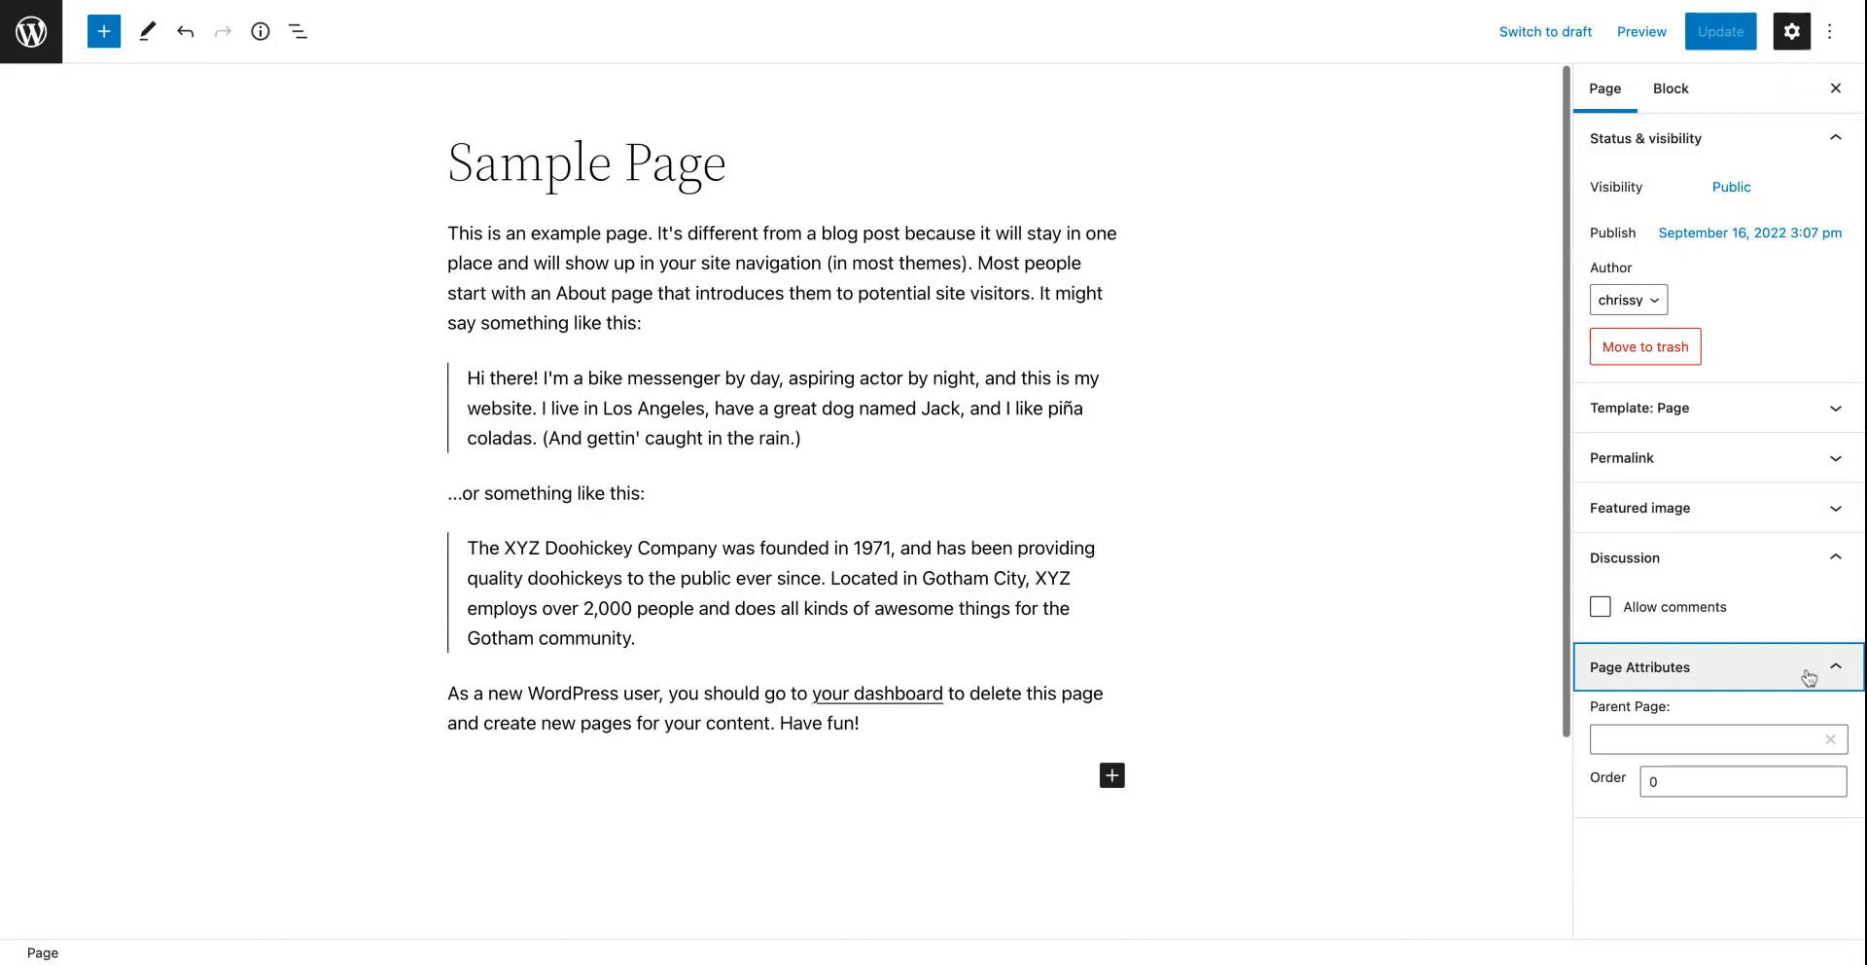
left_click(1659, 743)
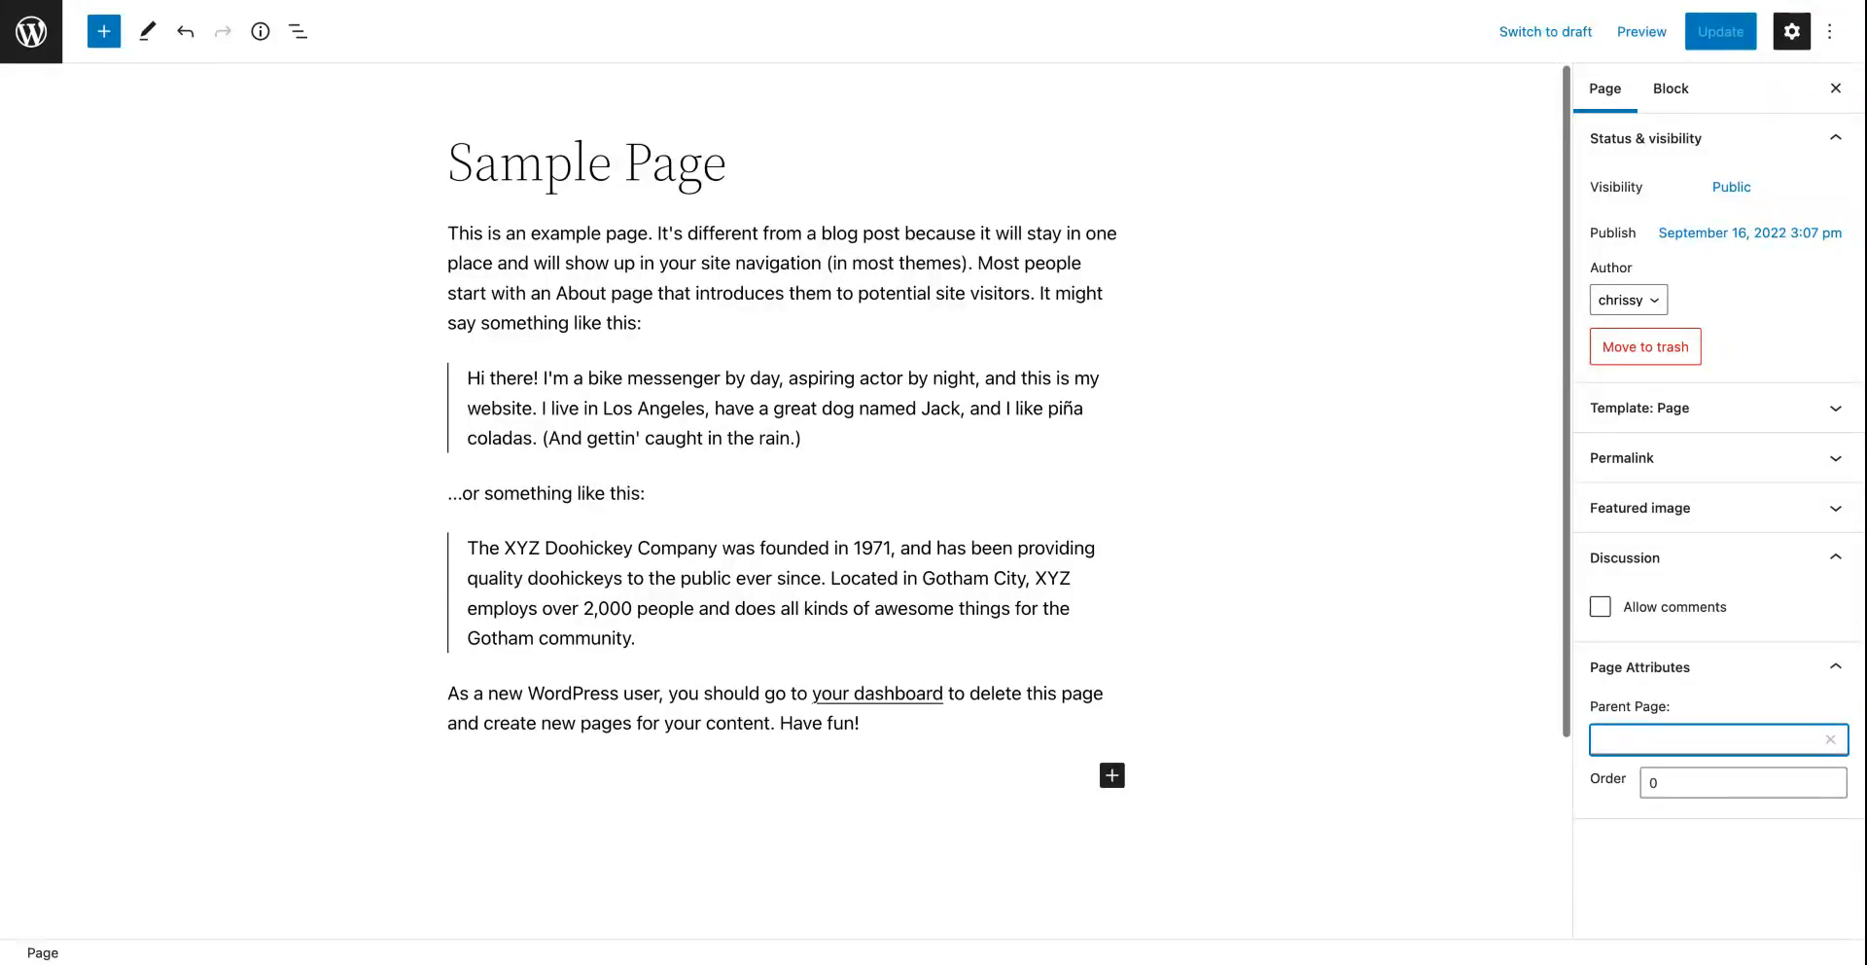
left_click(1666, 778)
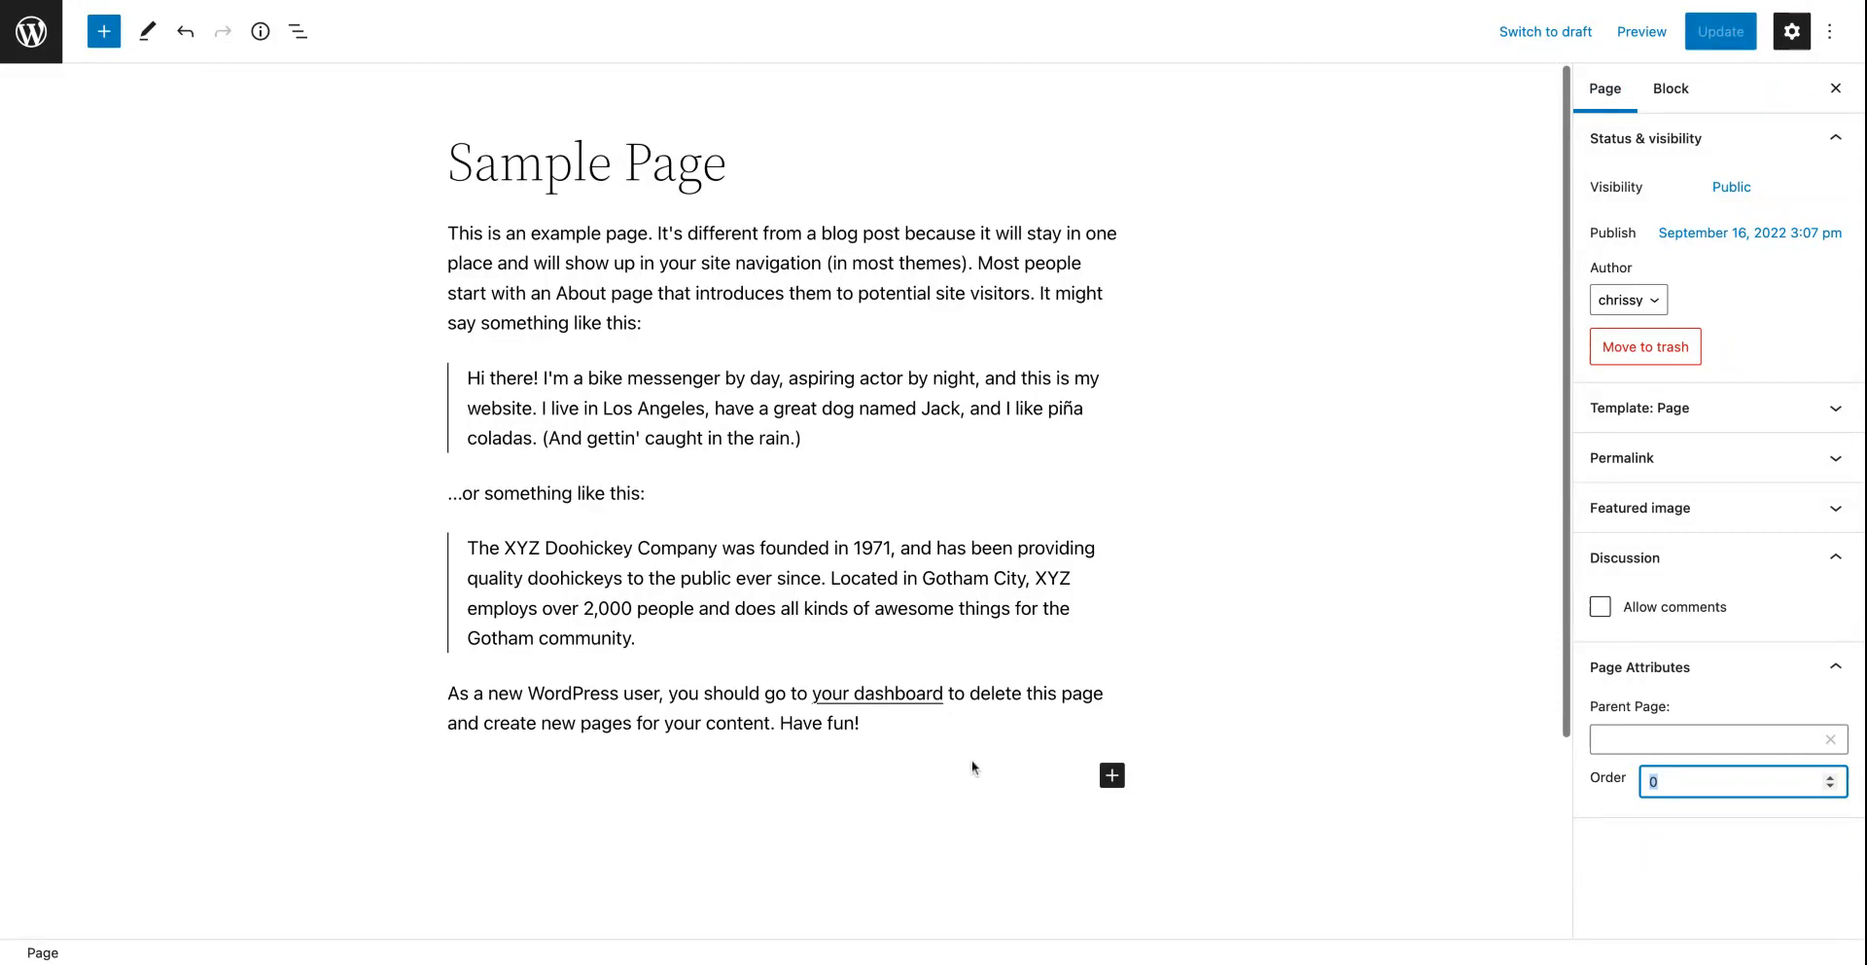
Step: Add a heading block reading "This is a new heading" at the end of the Sample Page
left_click(1112, 775)
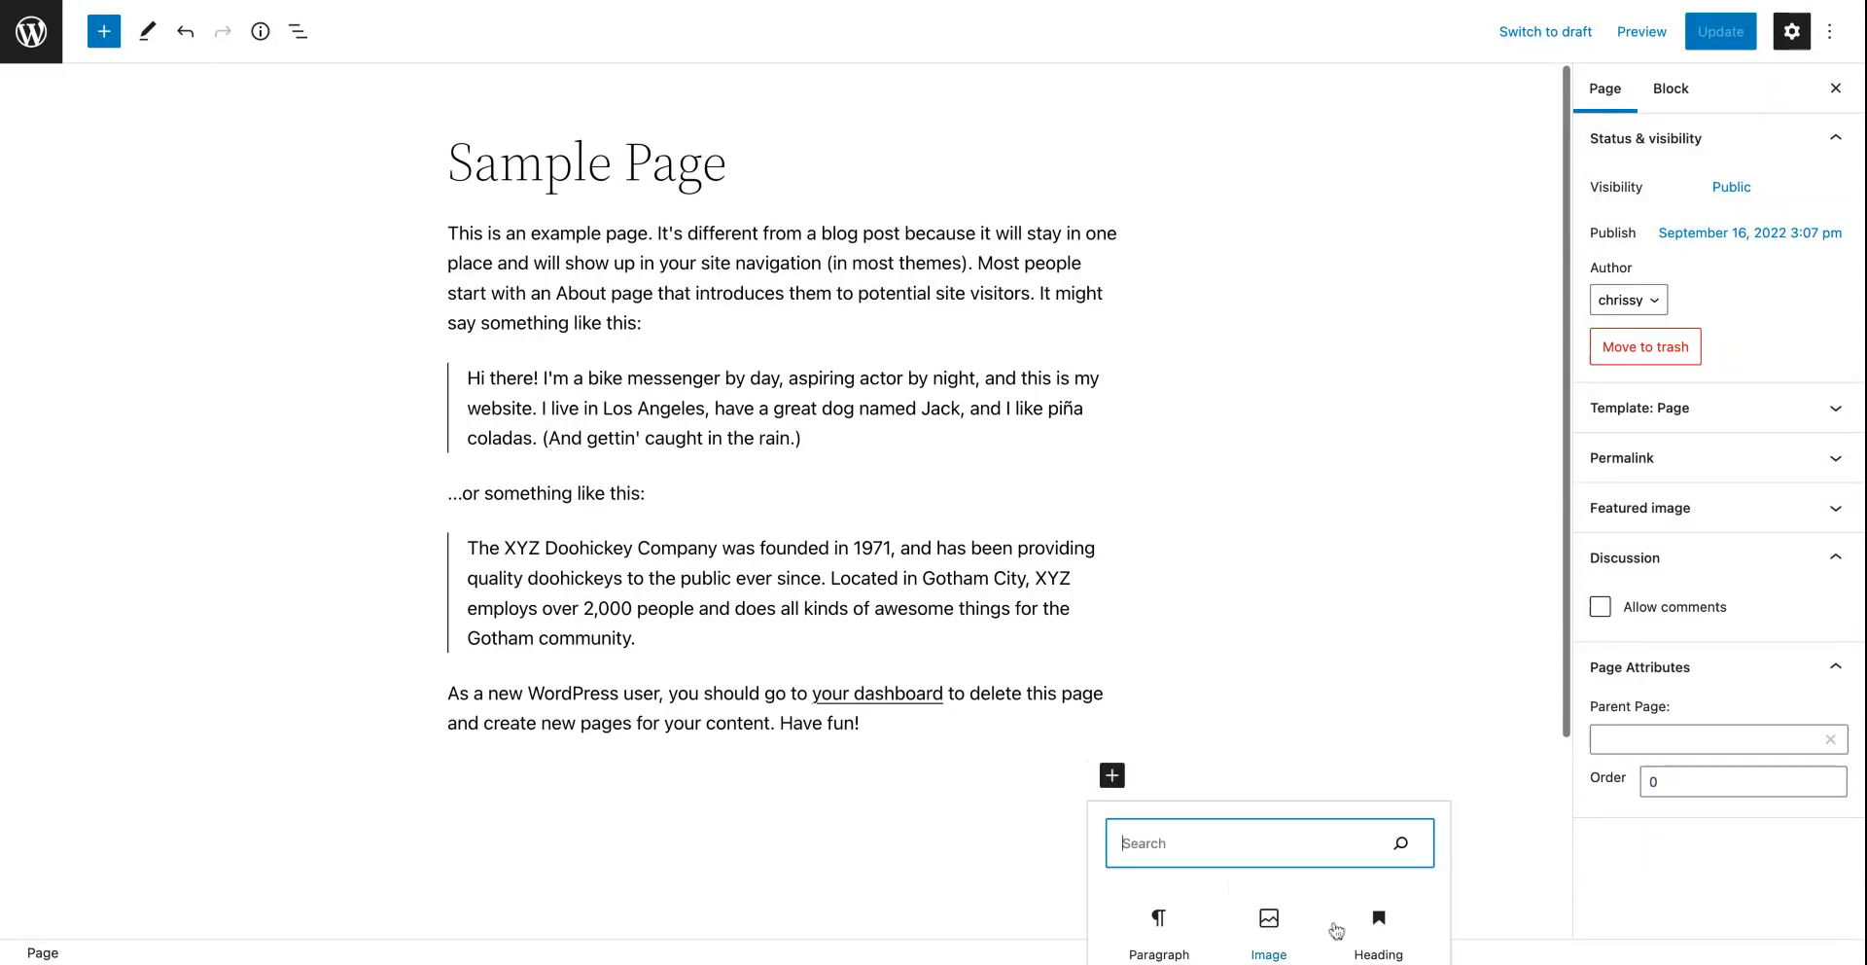
left_click(1378, 924)
type("T")
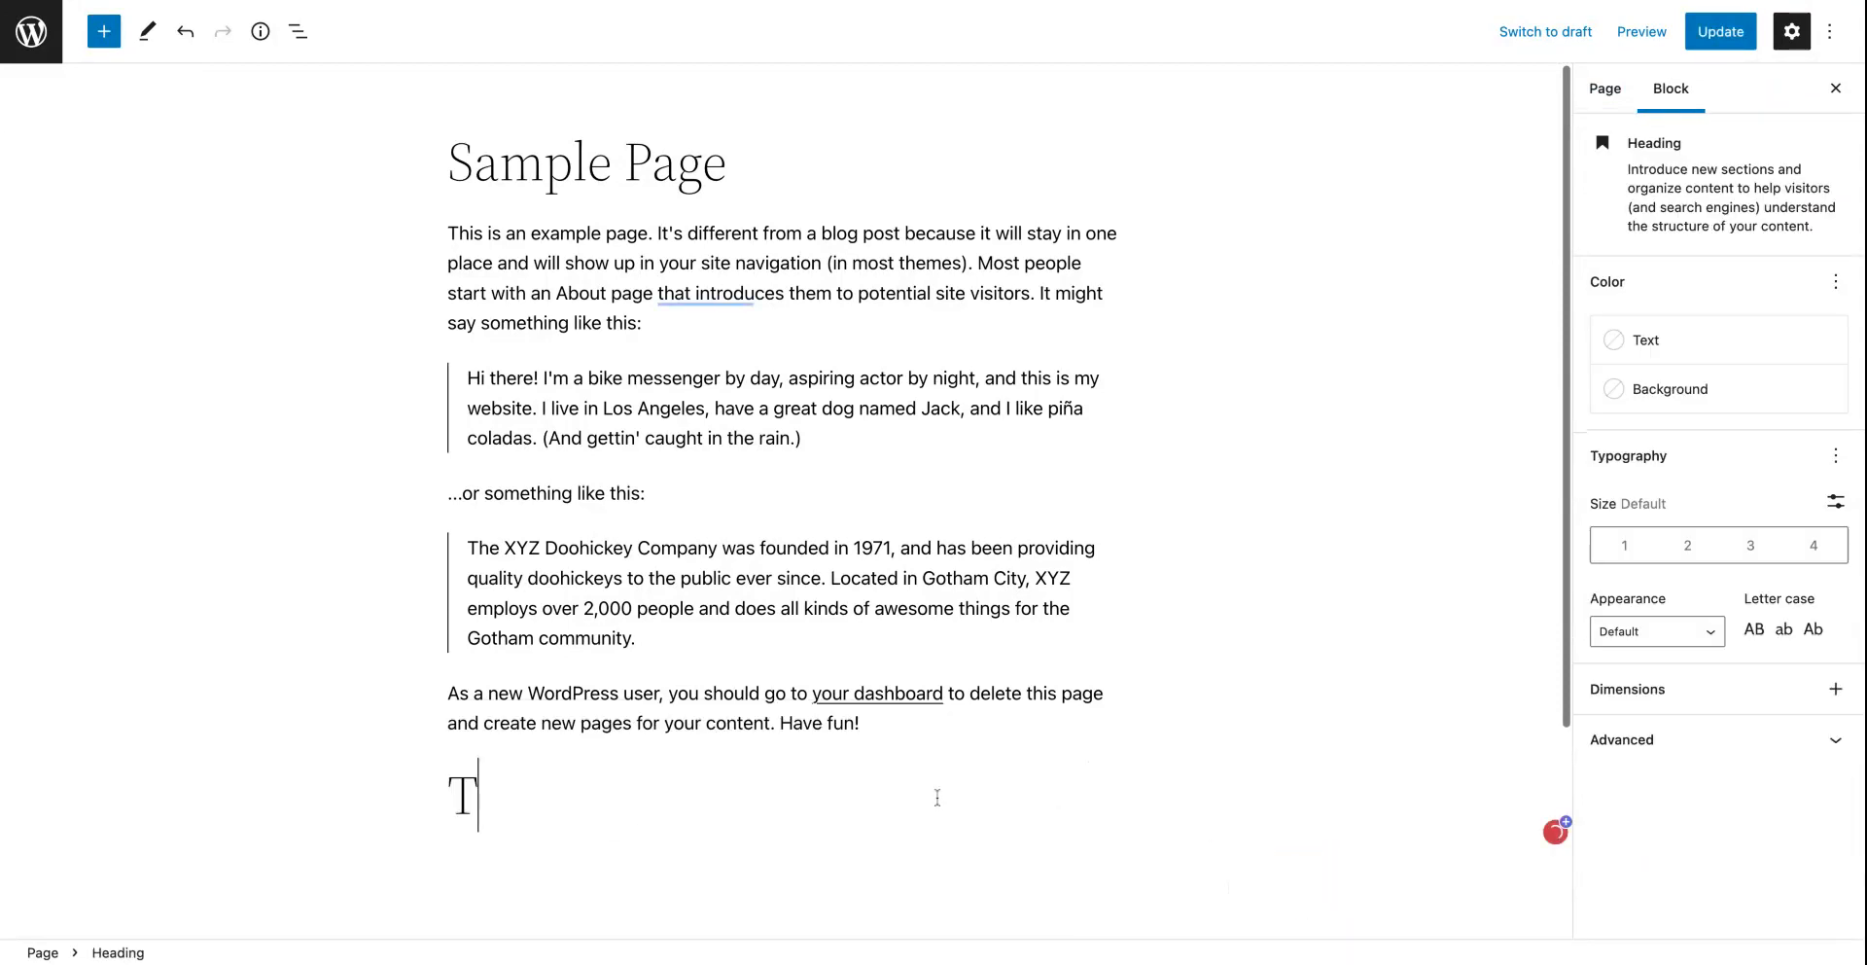
type("his is a new headin")
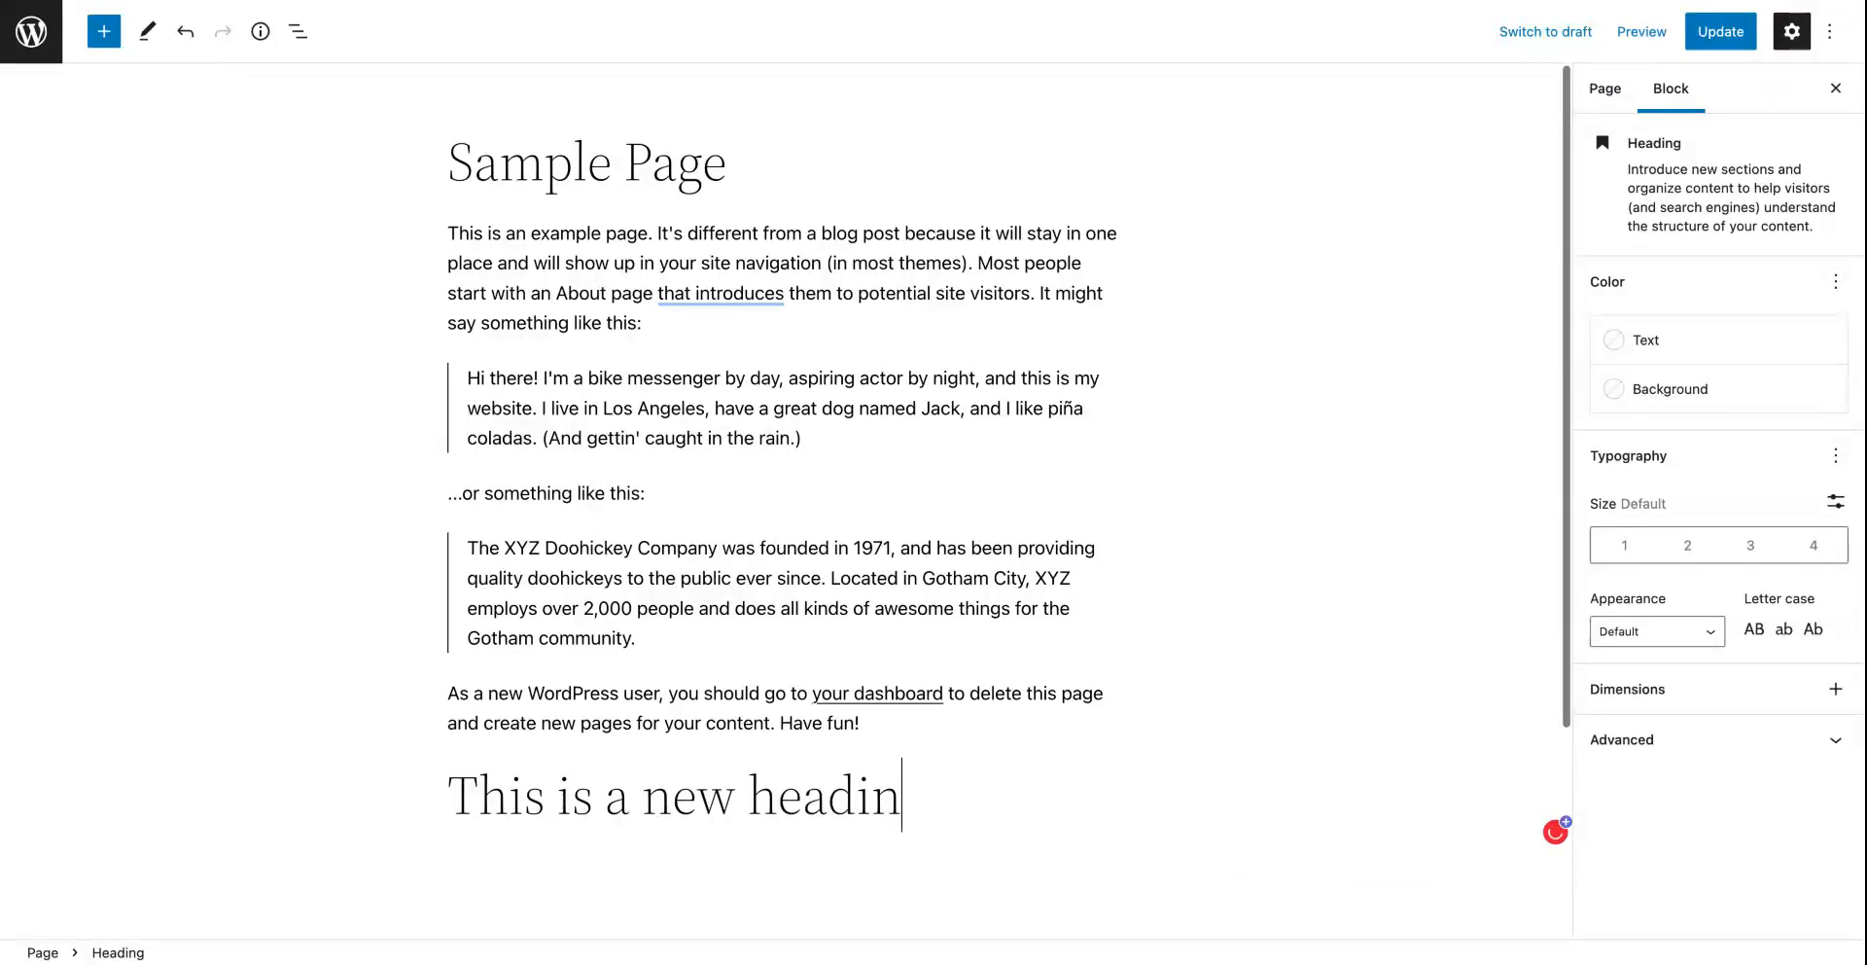
type("g")
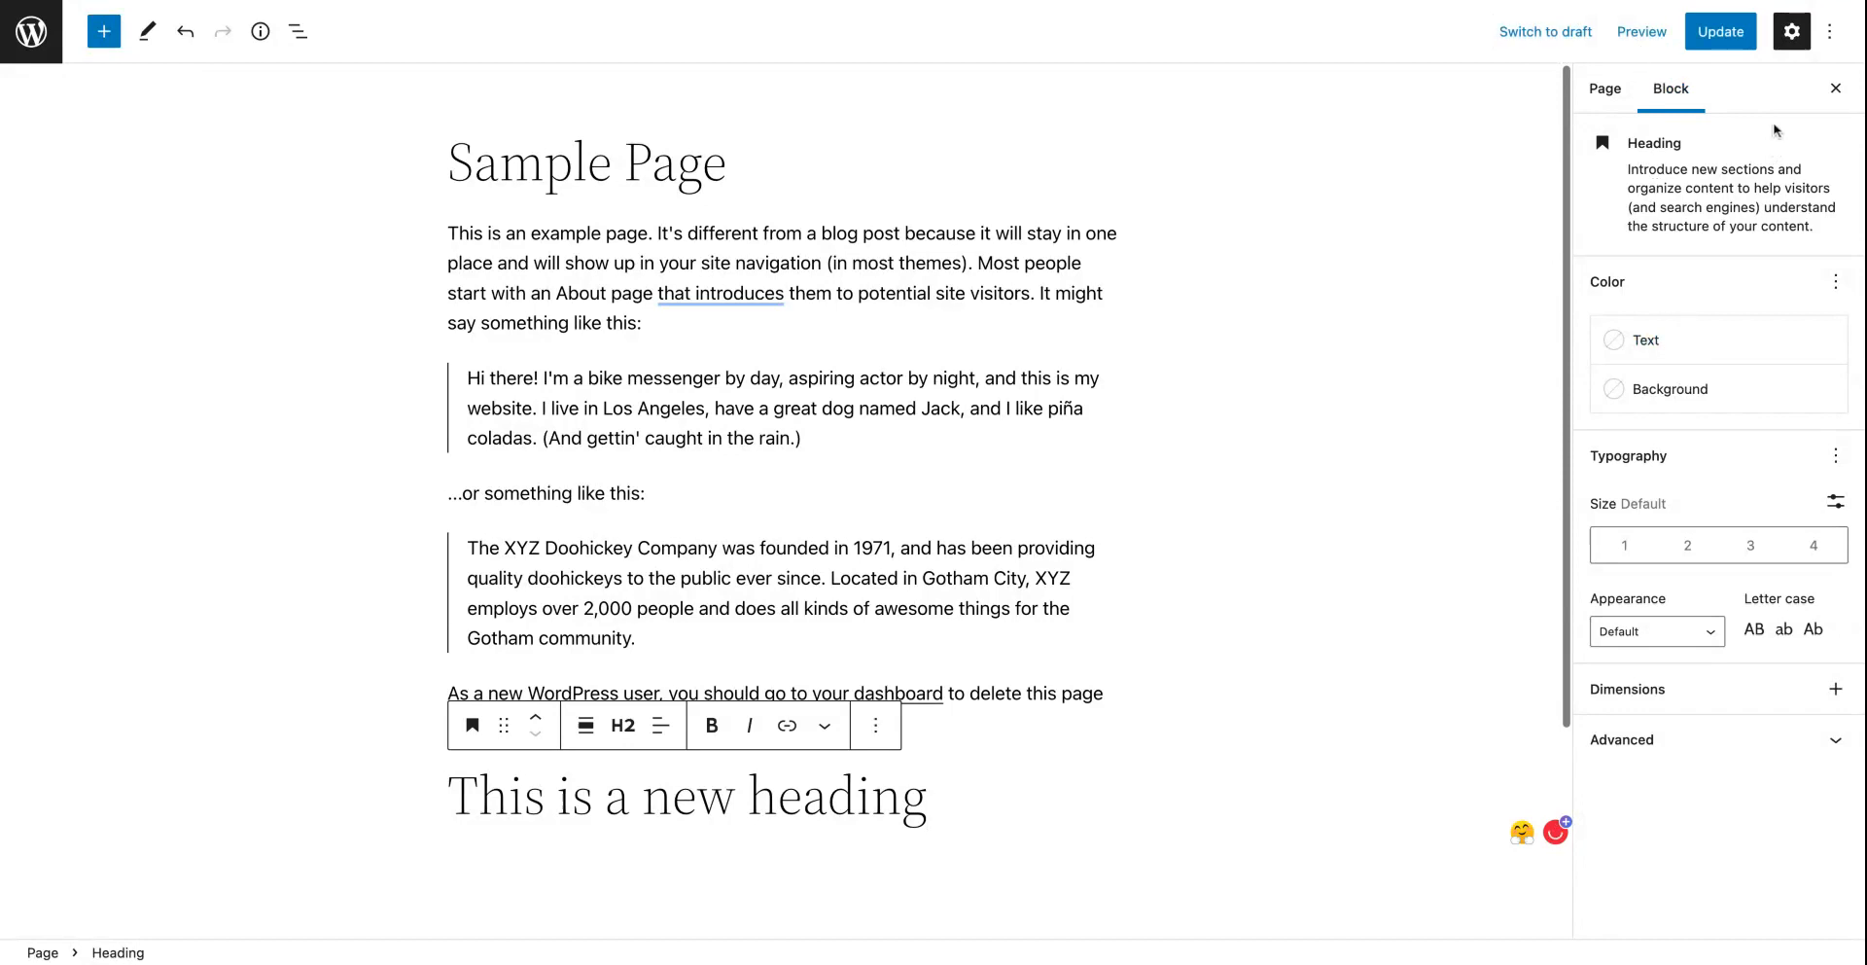
Step: Review the device preview options and publish the Sample Page's changes
left_click(1791, 32)
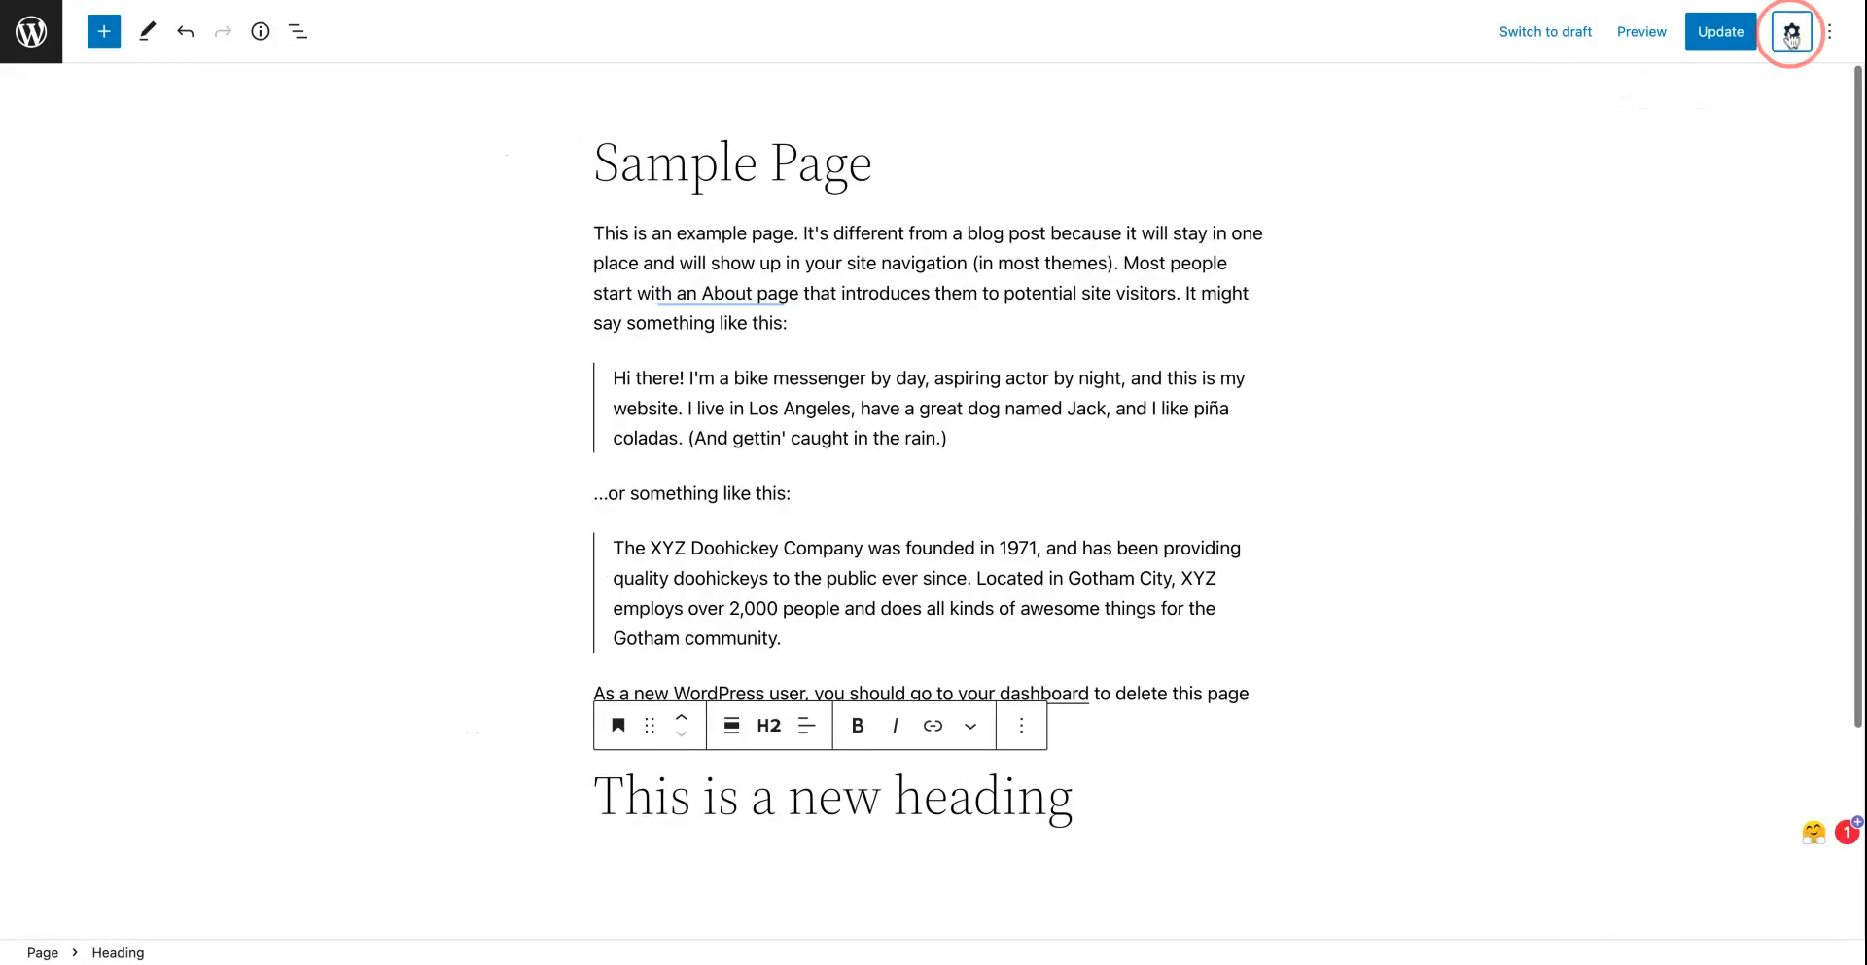
left_click(1791, 35)
left_click(1792, 35)
left_click(1792, 37)
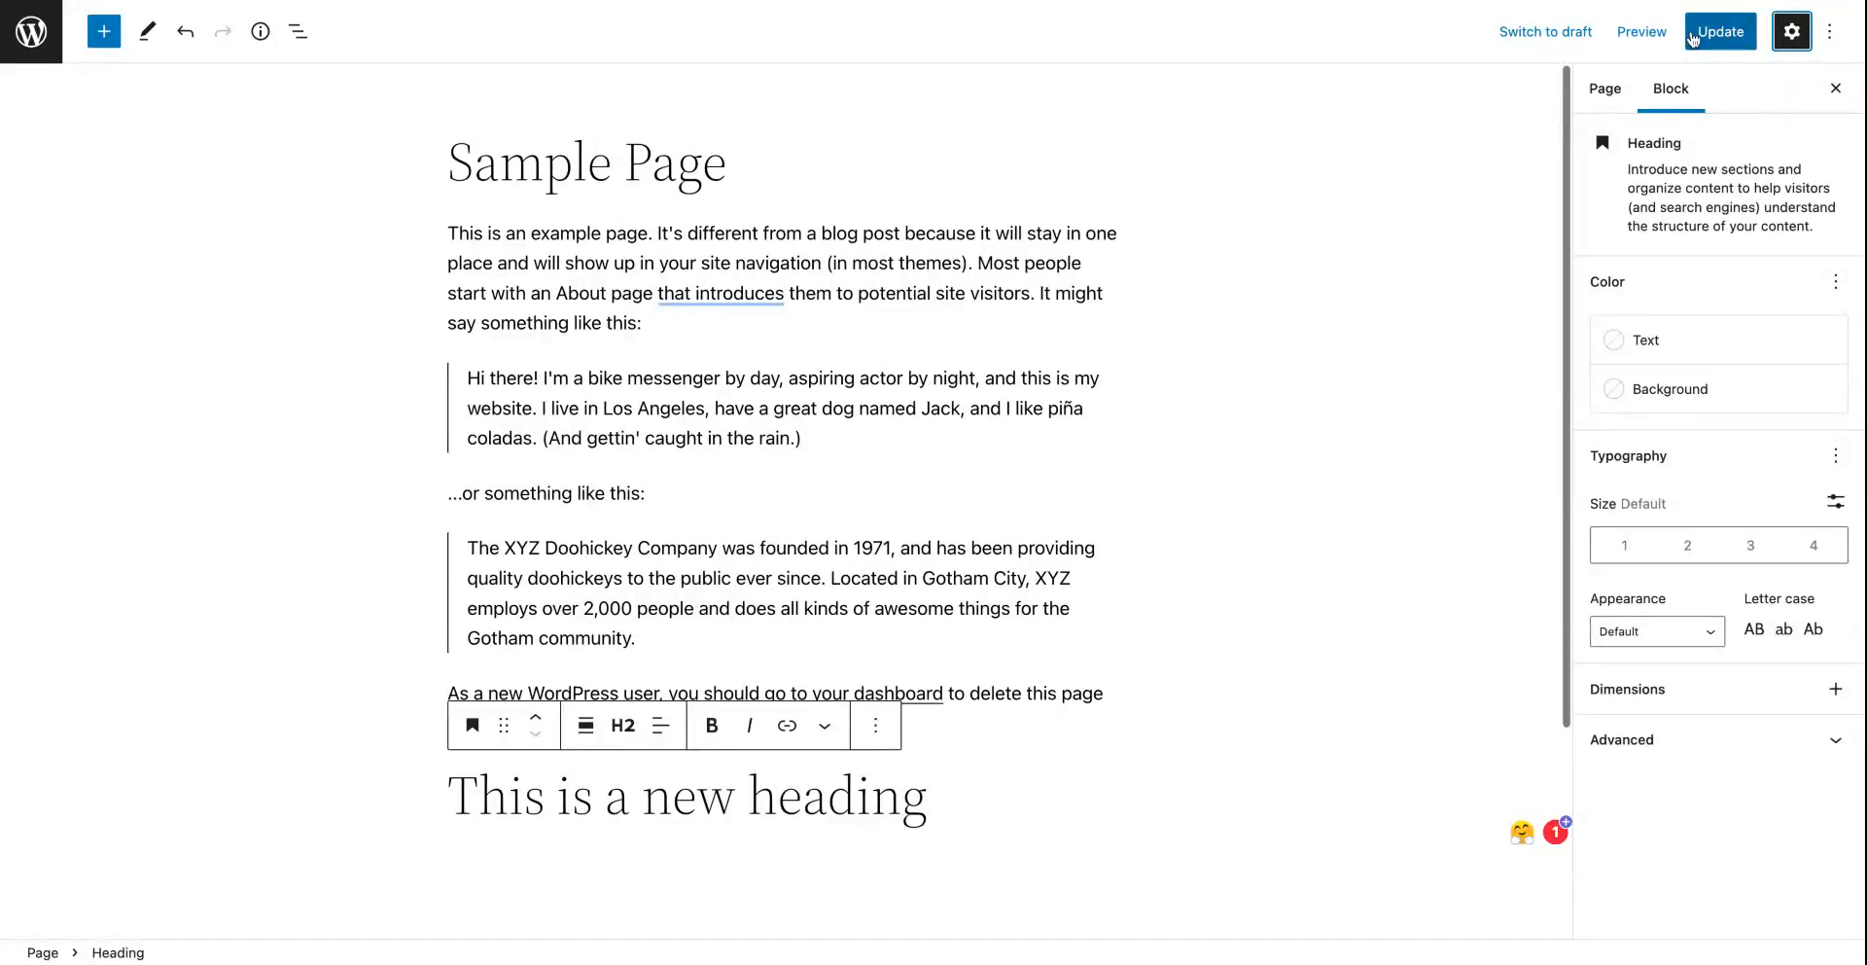
left_click(1638, 37)
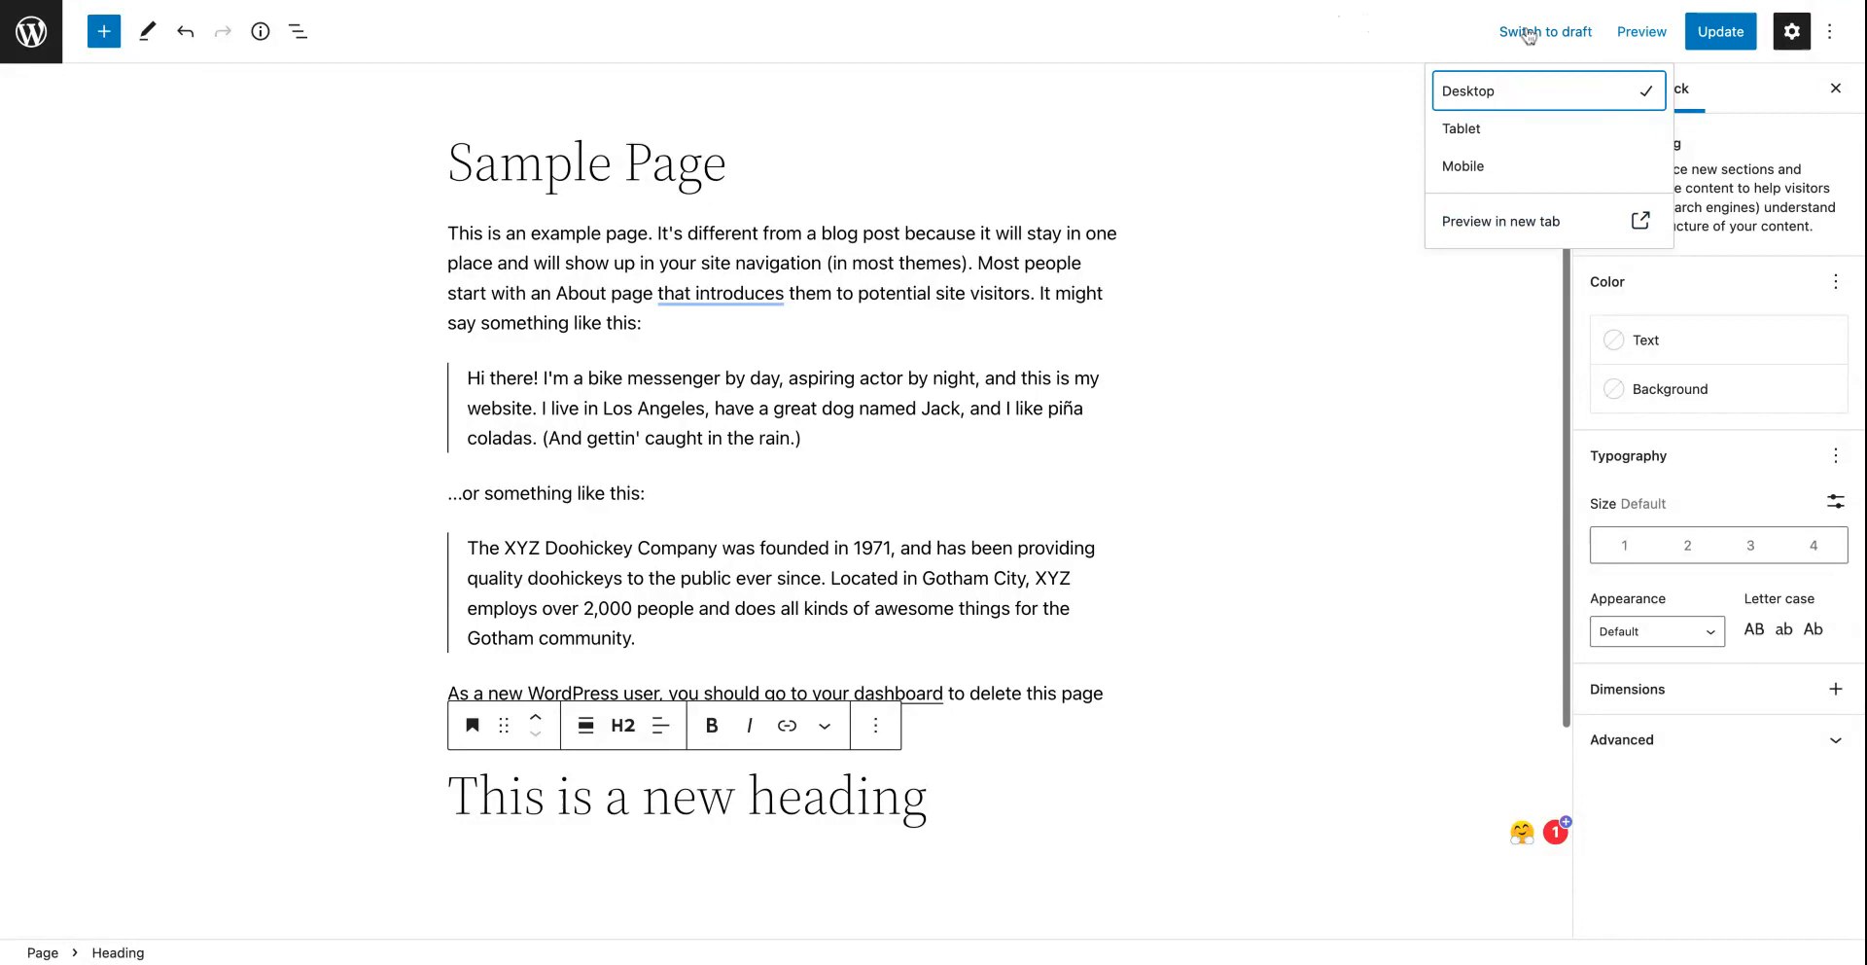
left_click(1720, 31)
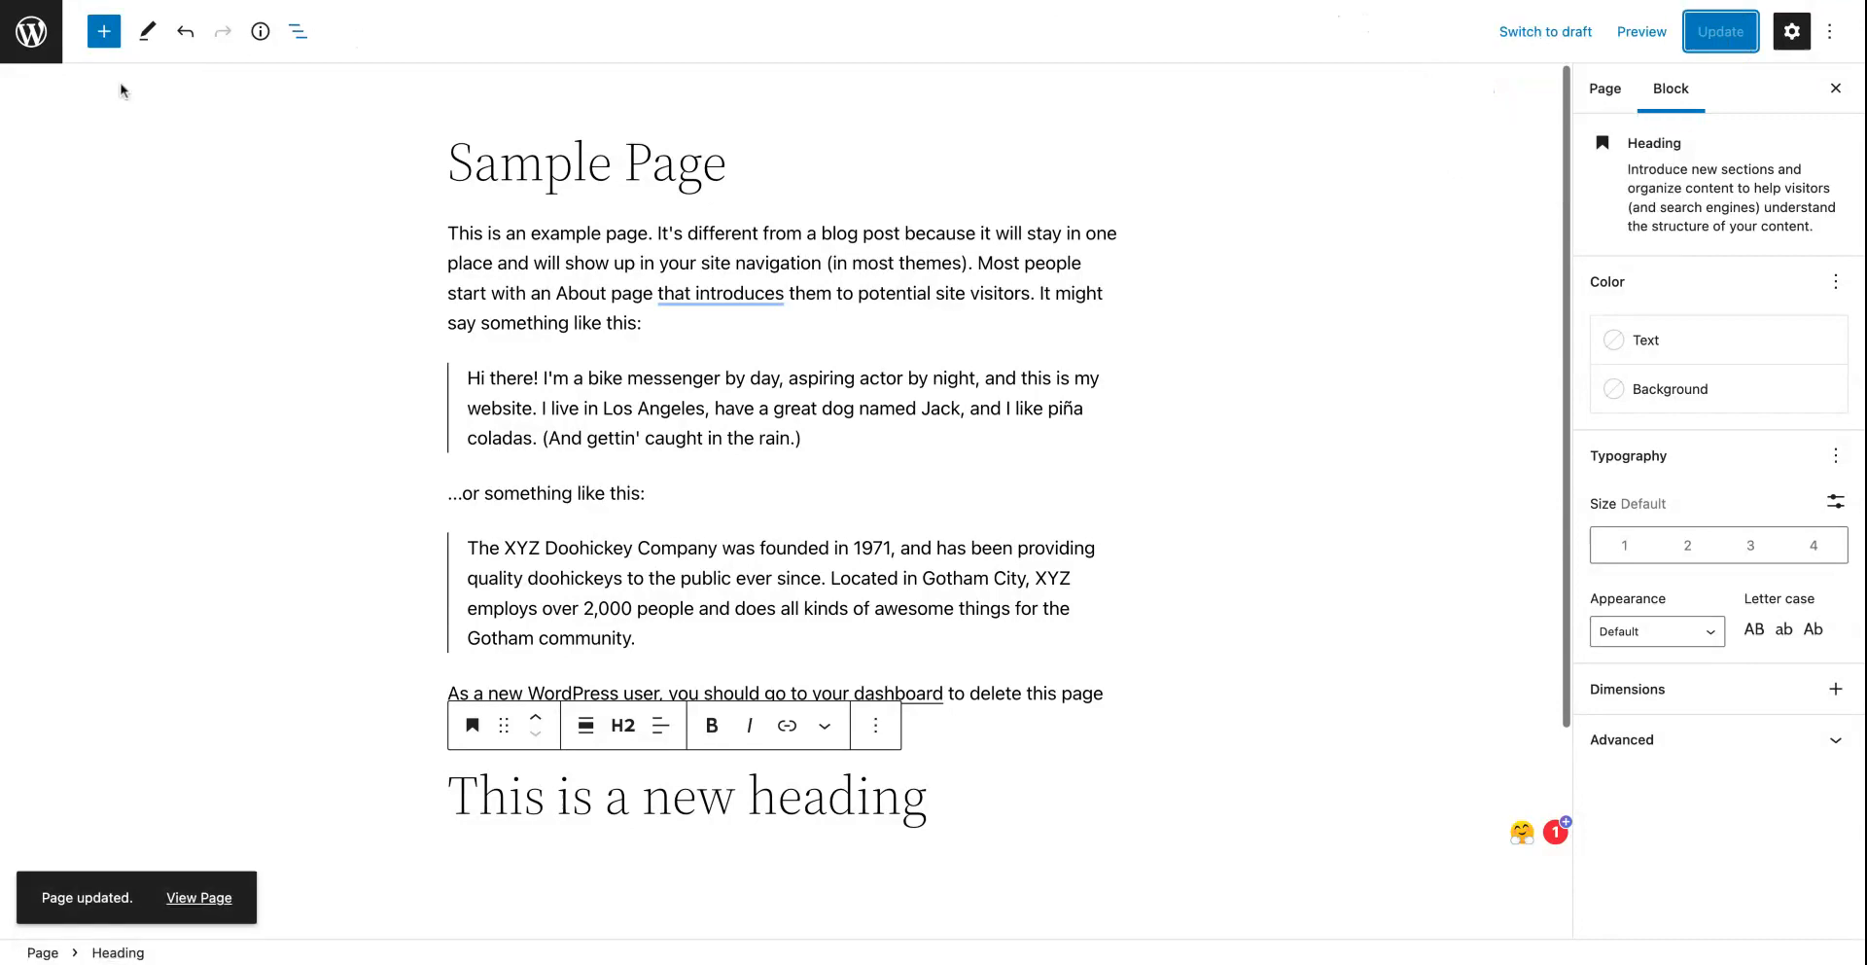
Step: Leave the page editor and open the comments list to examine the actions available for the sample comment
left_click(37, 39)
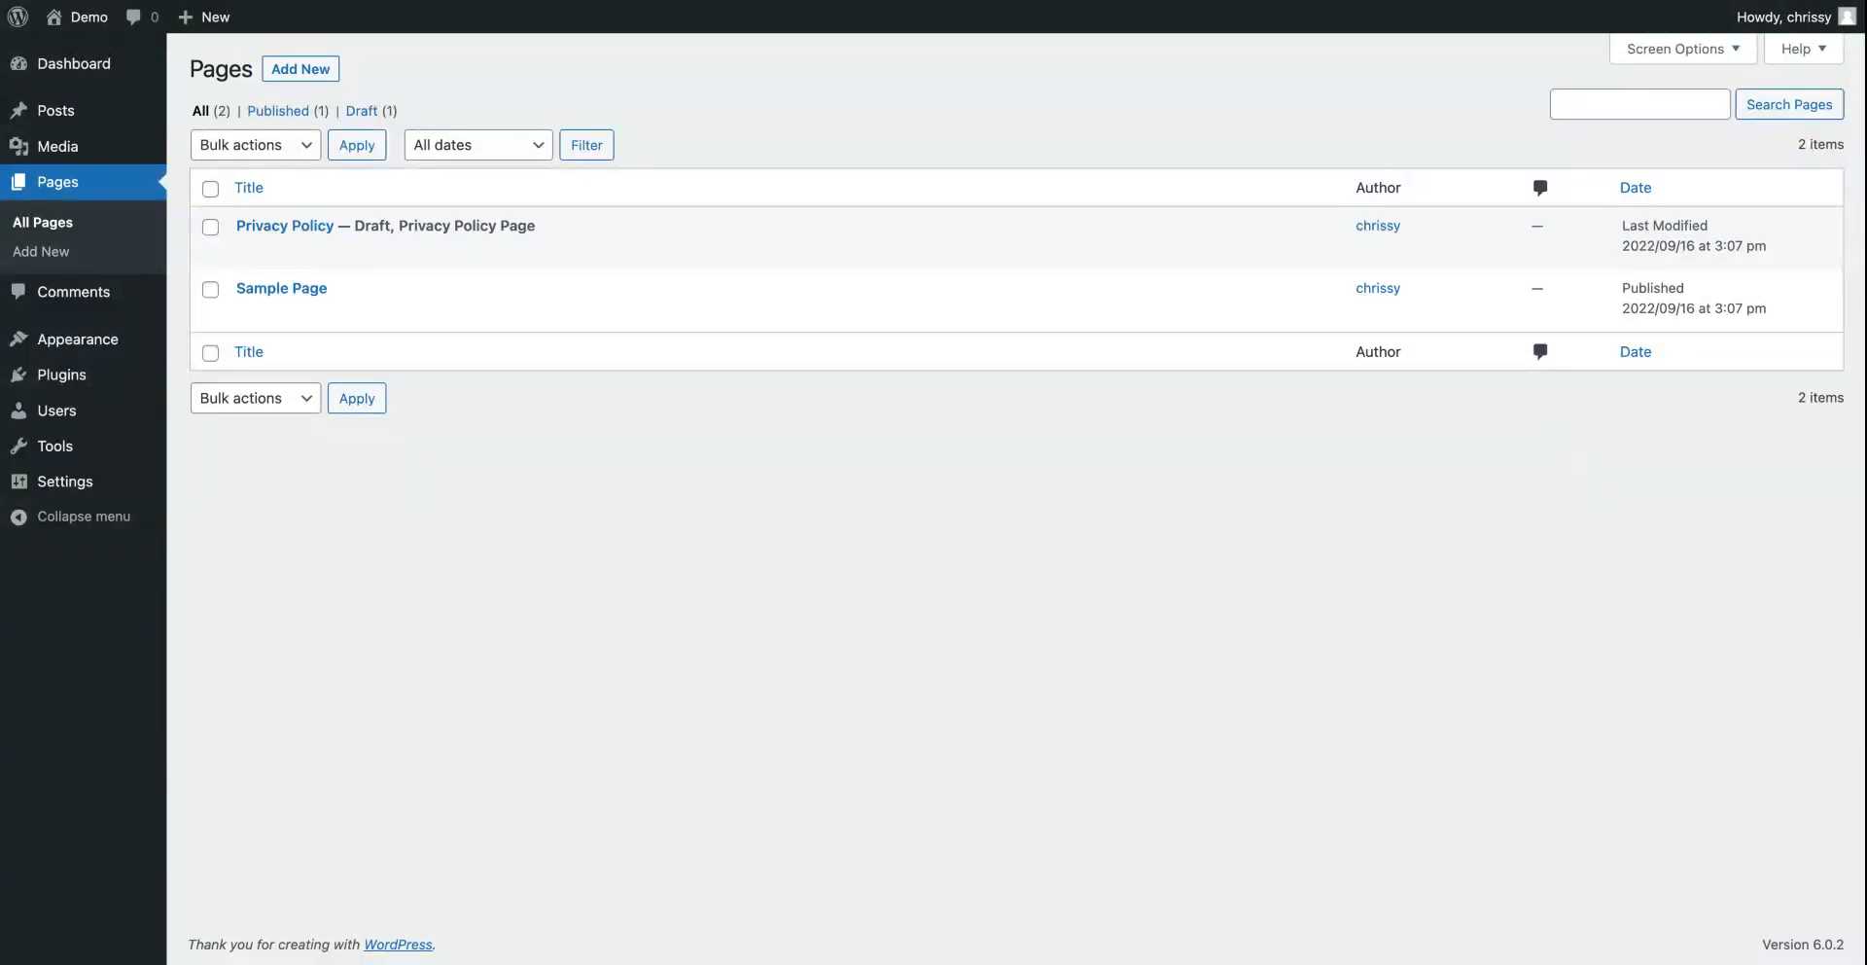
left_click(67, 299)
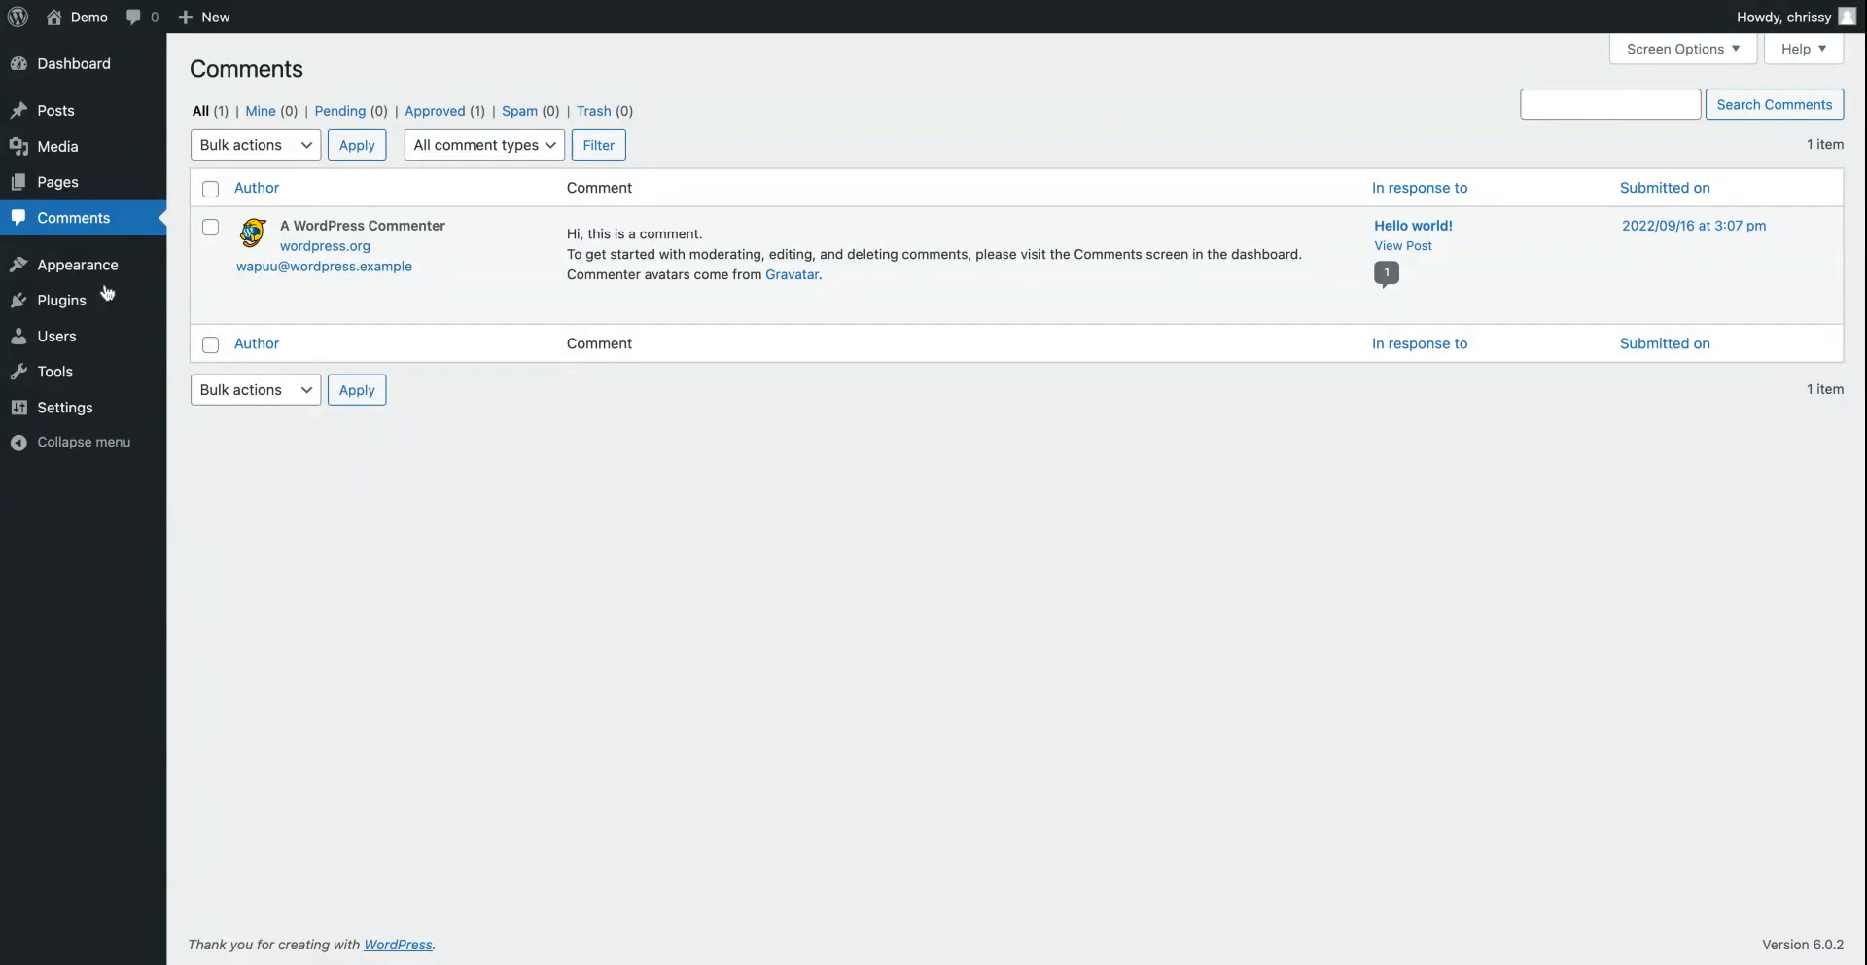
mouse_move(387, 261)
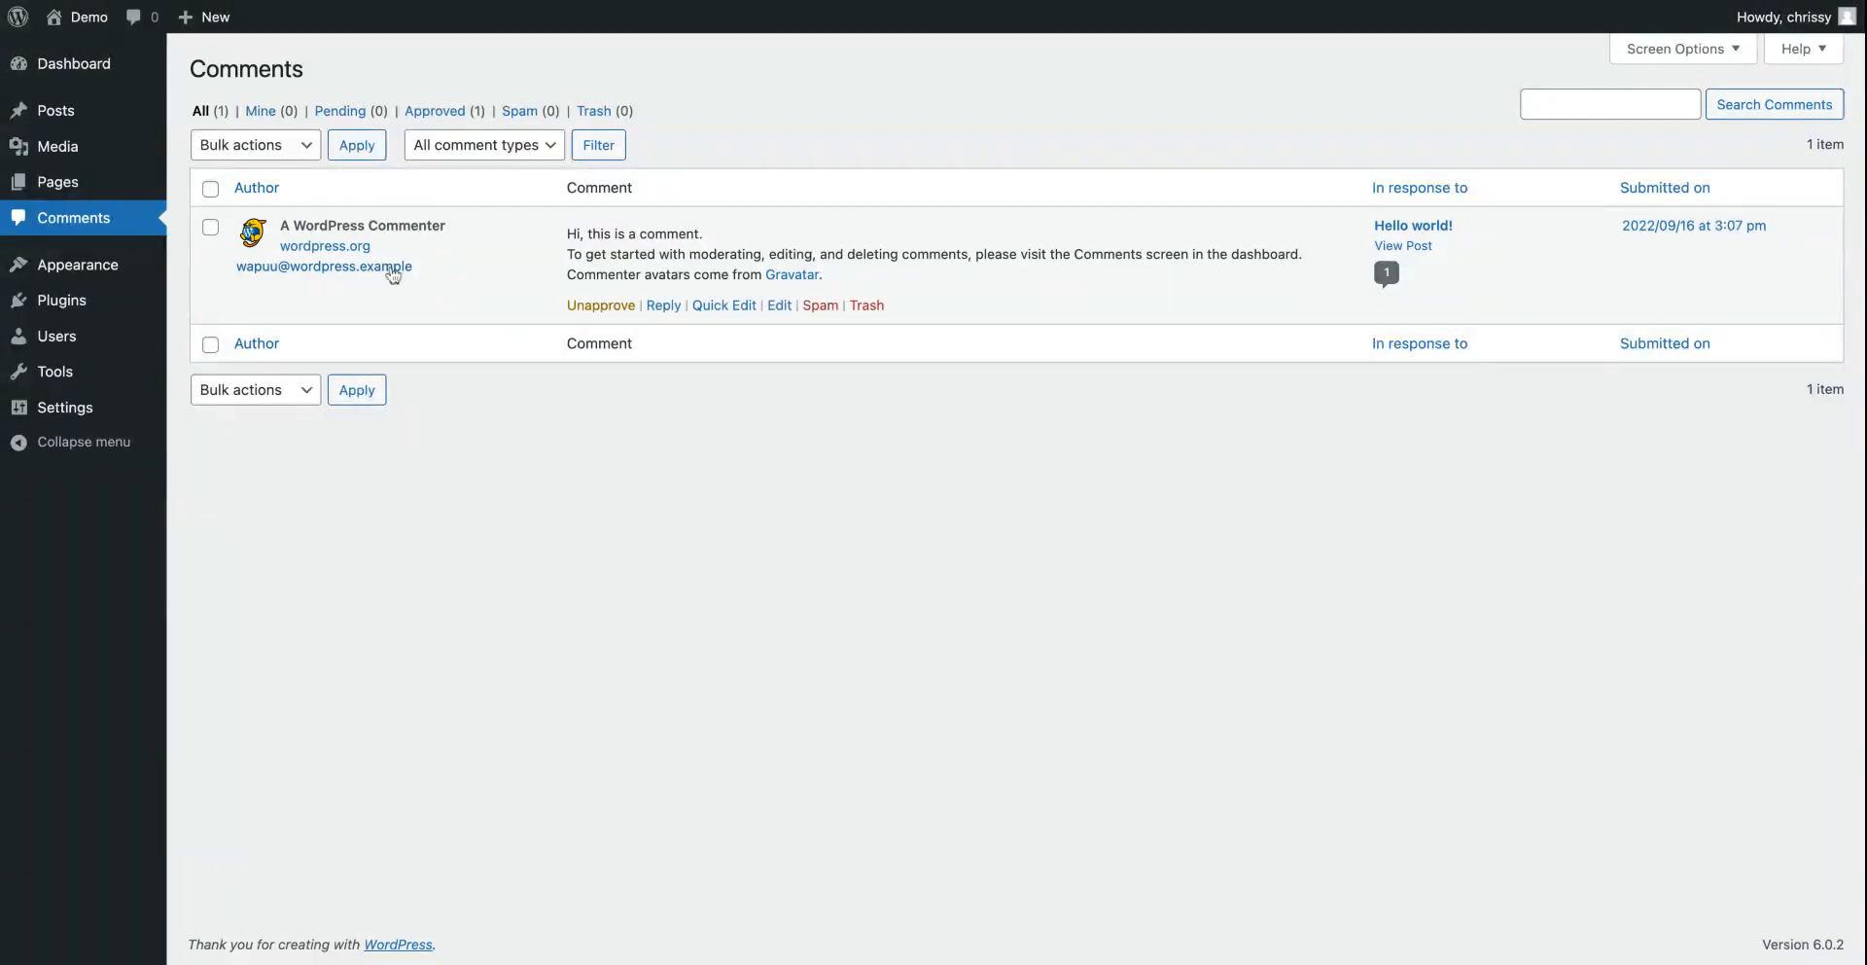
Step: Open the installed themes, view the details of the active Twenty Twenty-Two theme and close them
mouse_move(76, 274)
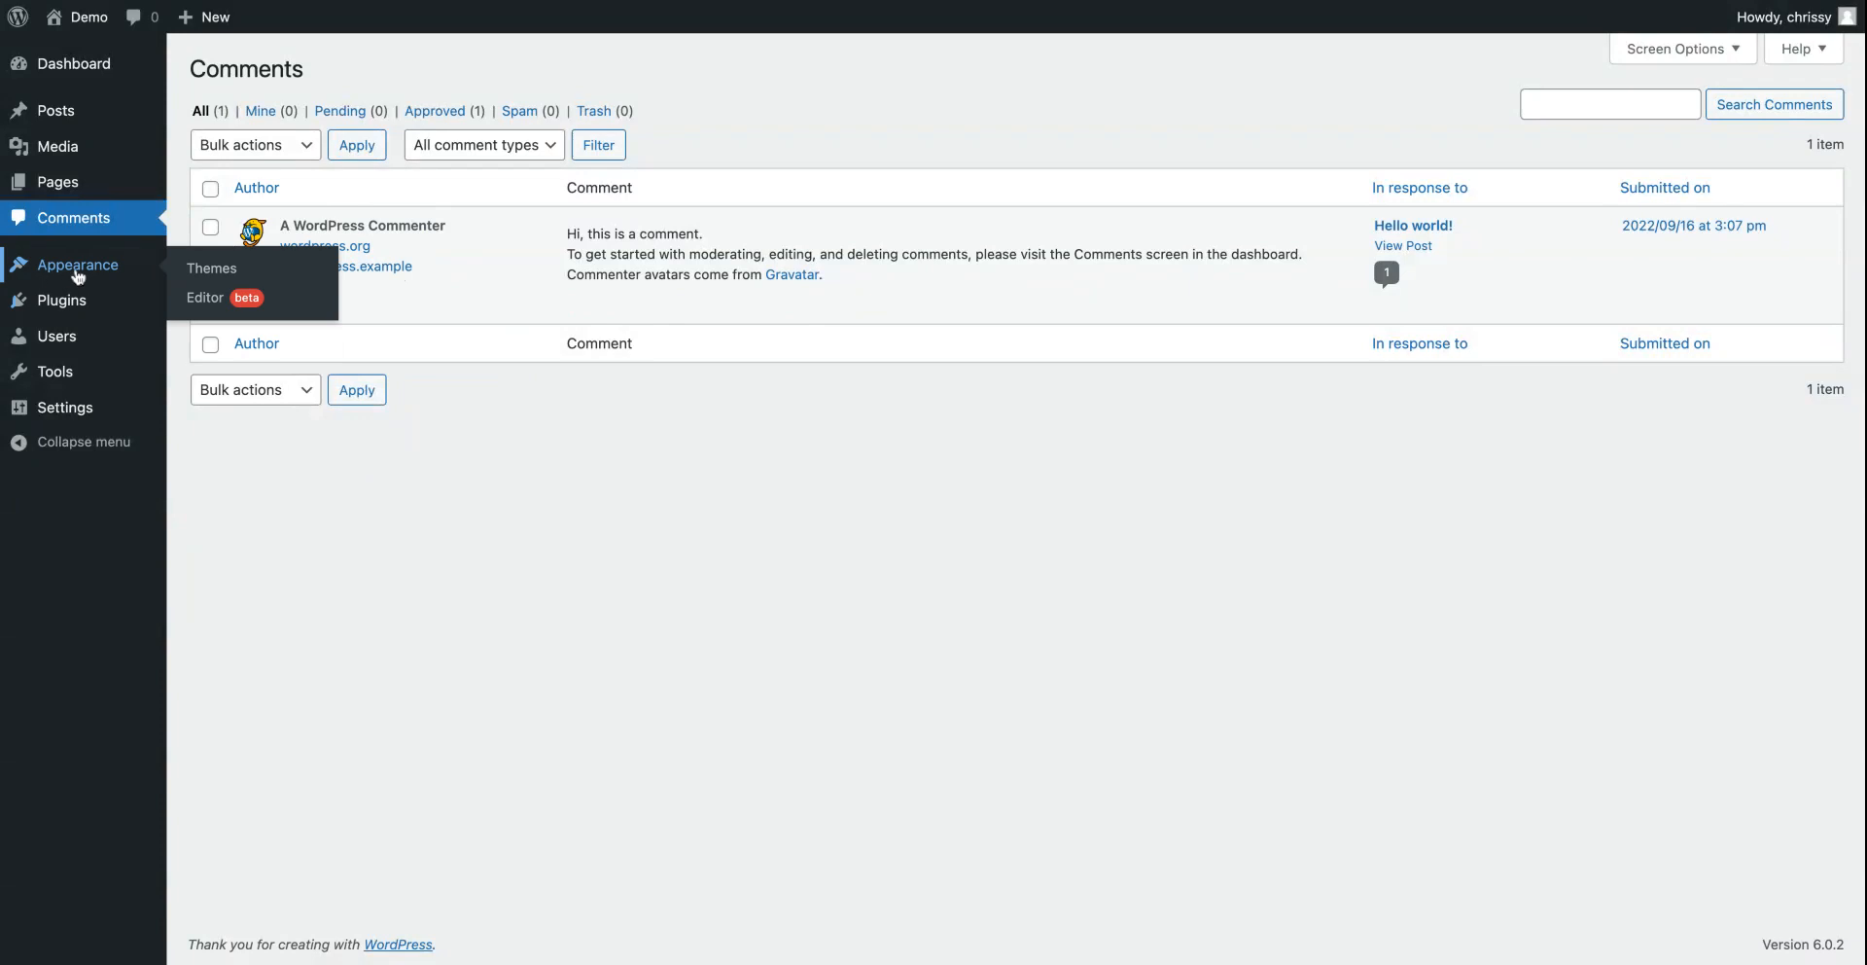
left_click(62, 272)
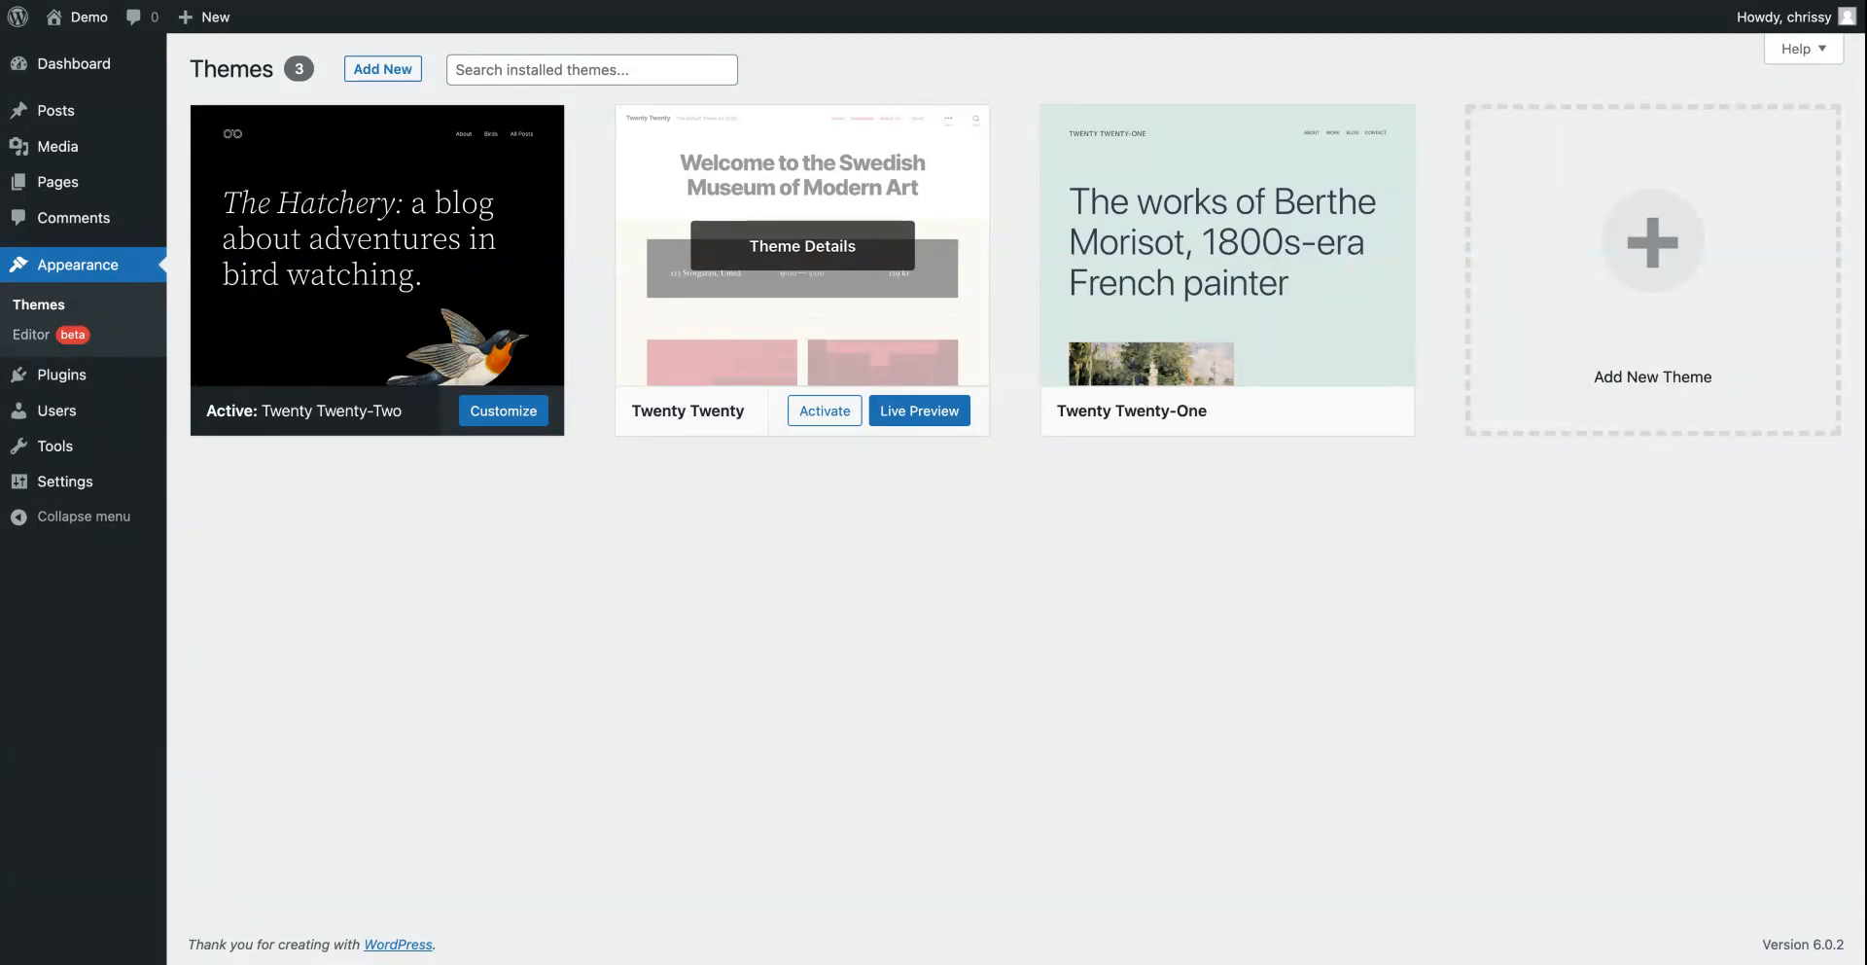
mouse_move(421, 296)
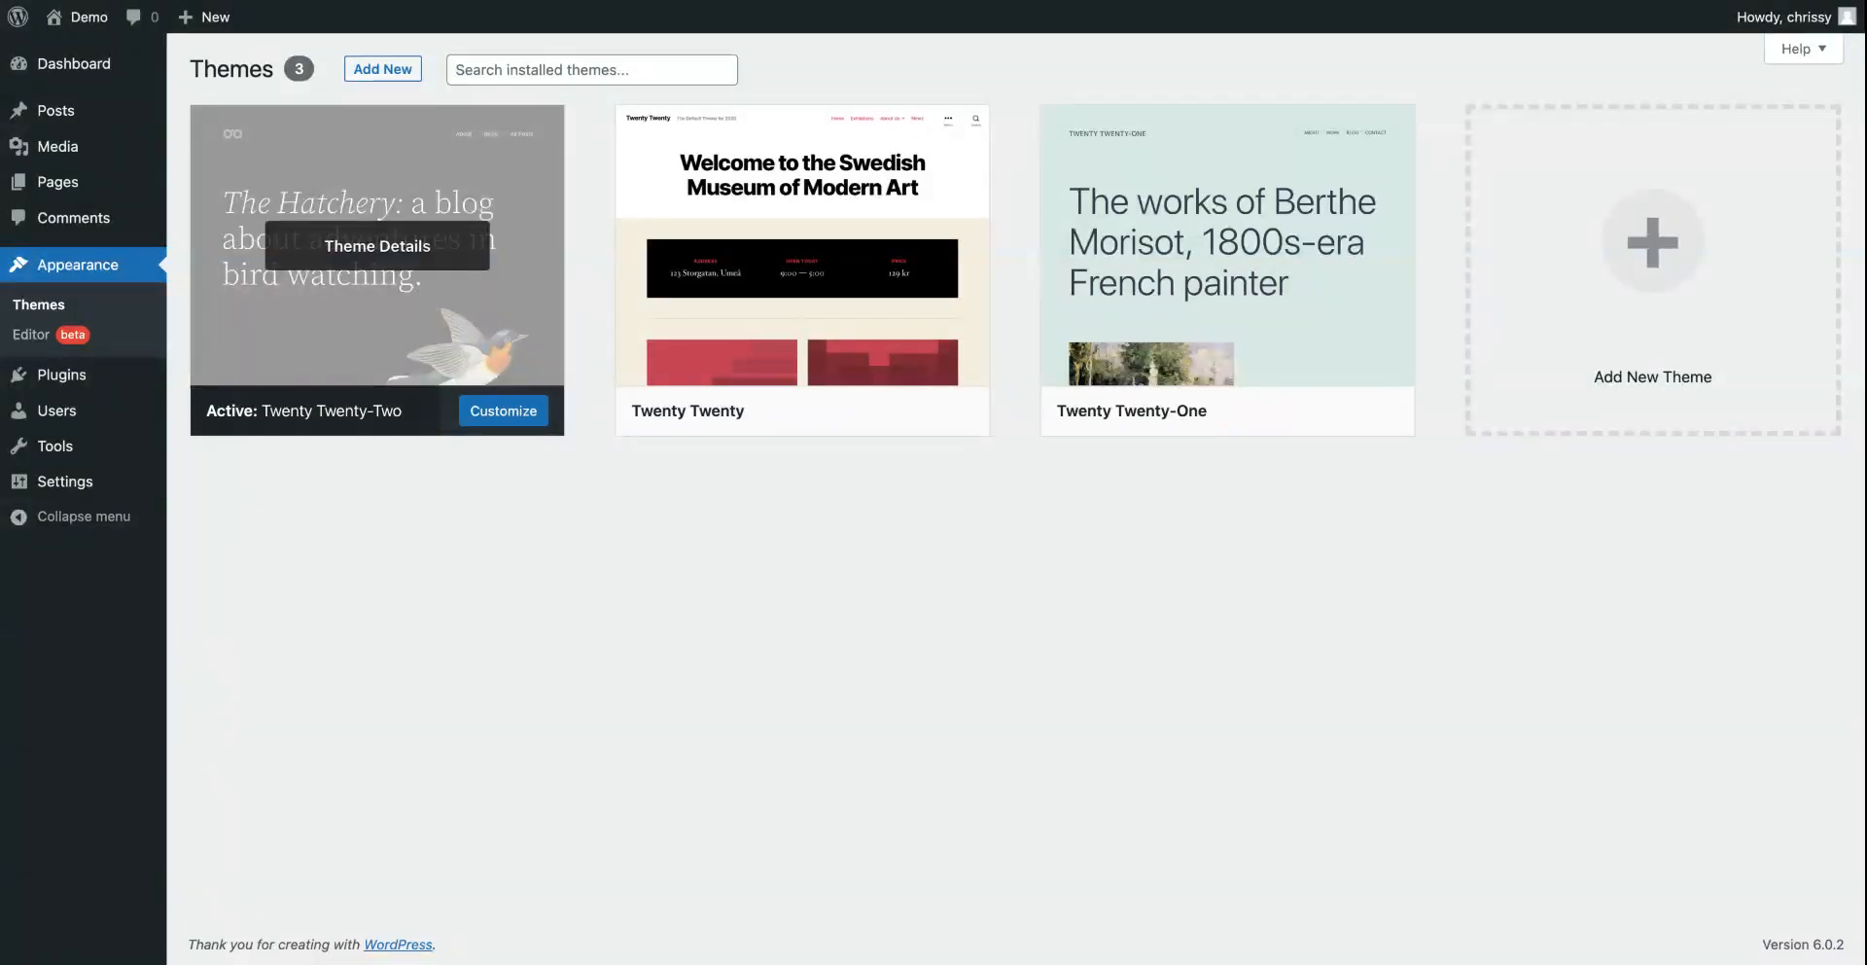
mouse_move(804, 325)
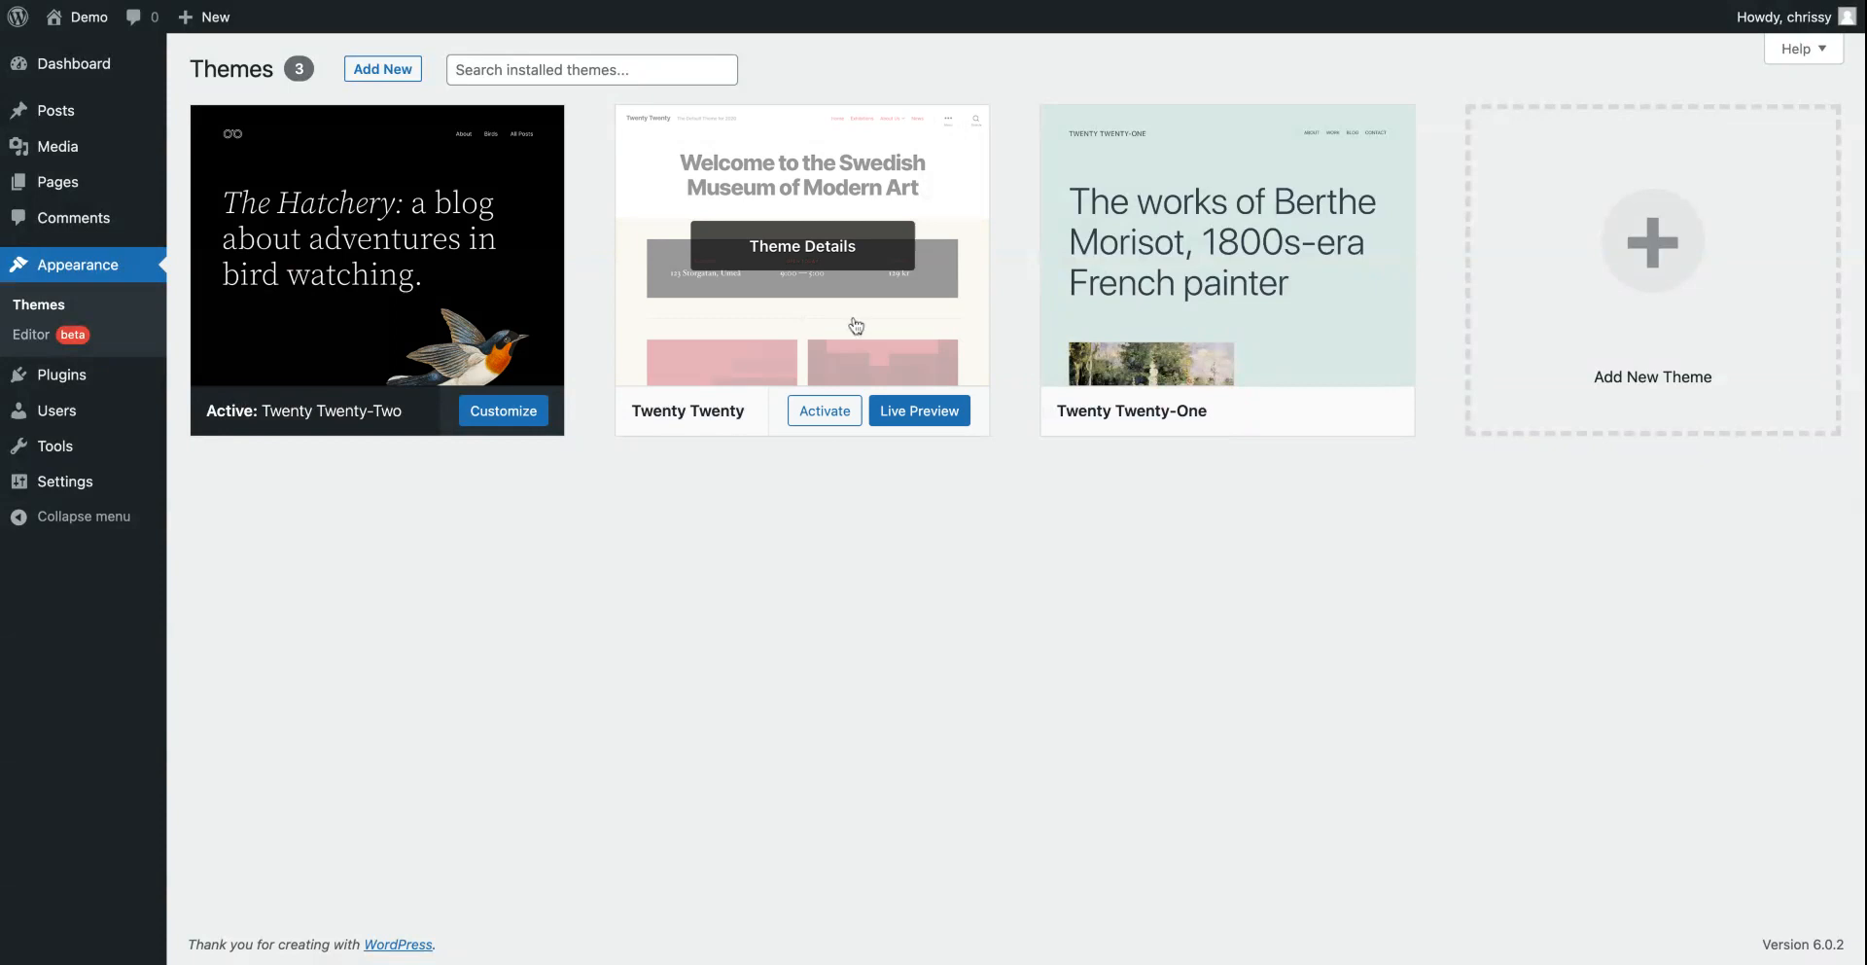
mouse_move(491, 293)
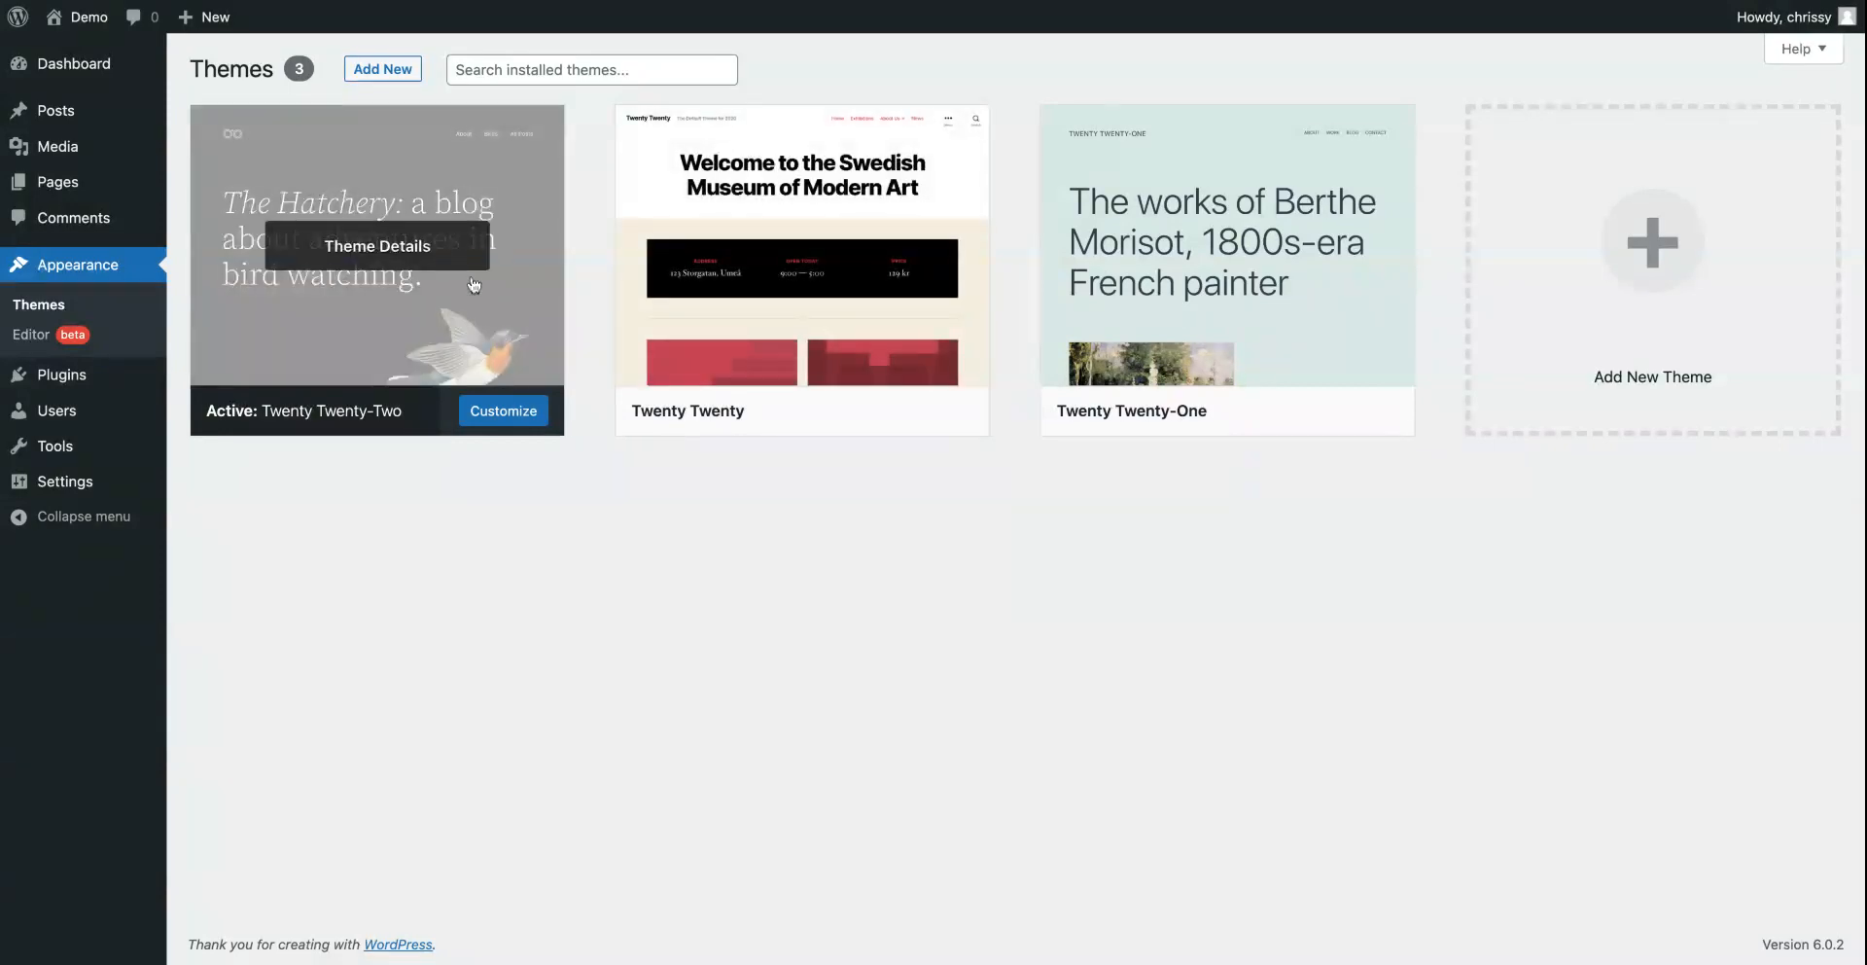
left_click(404, 295)
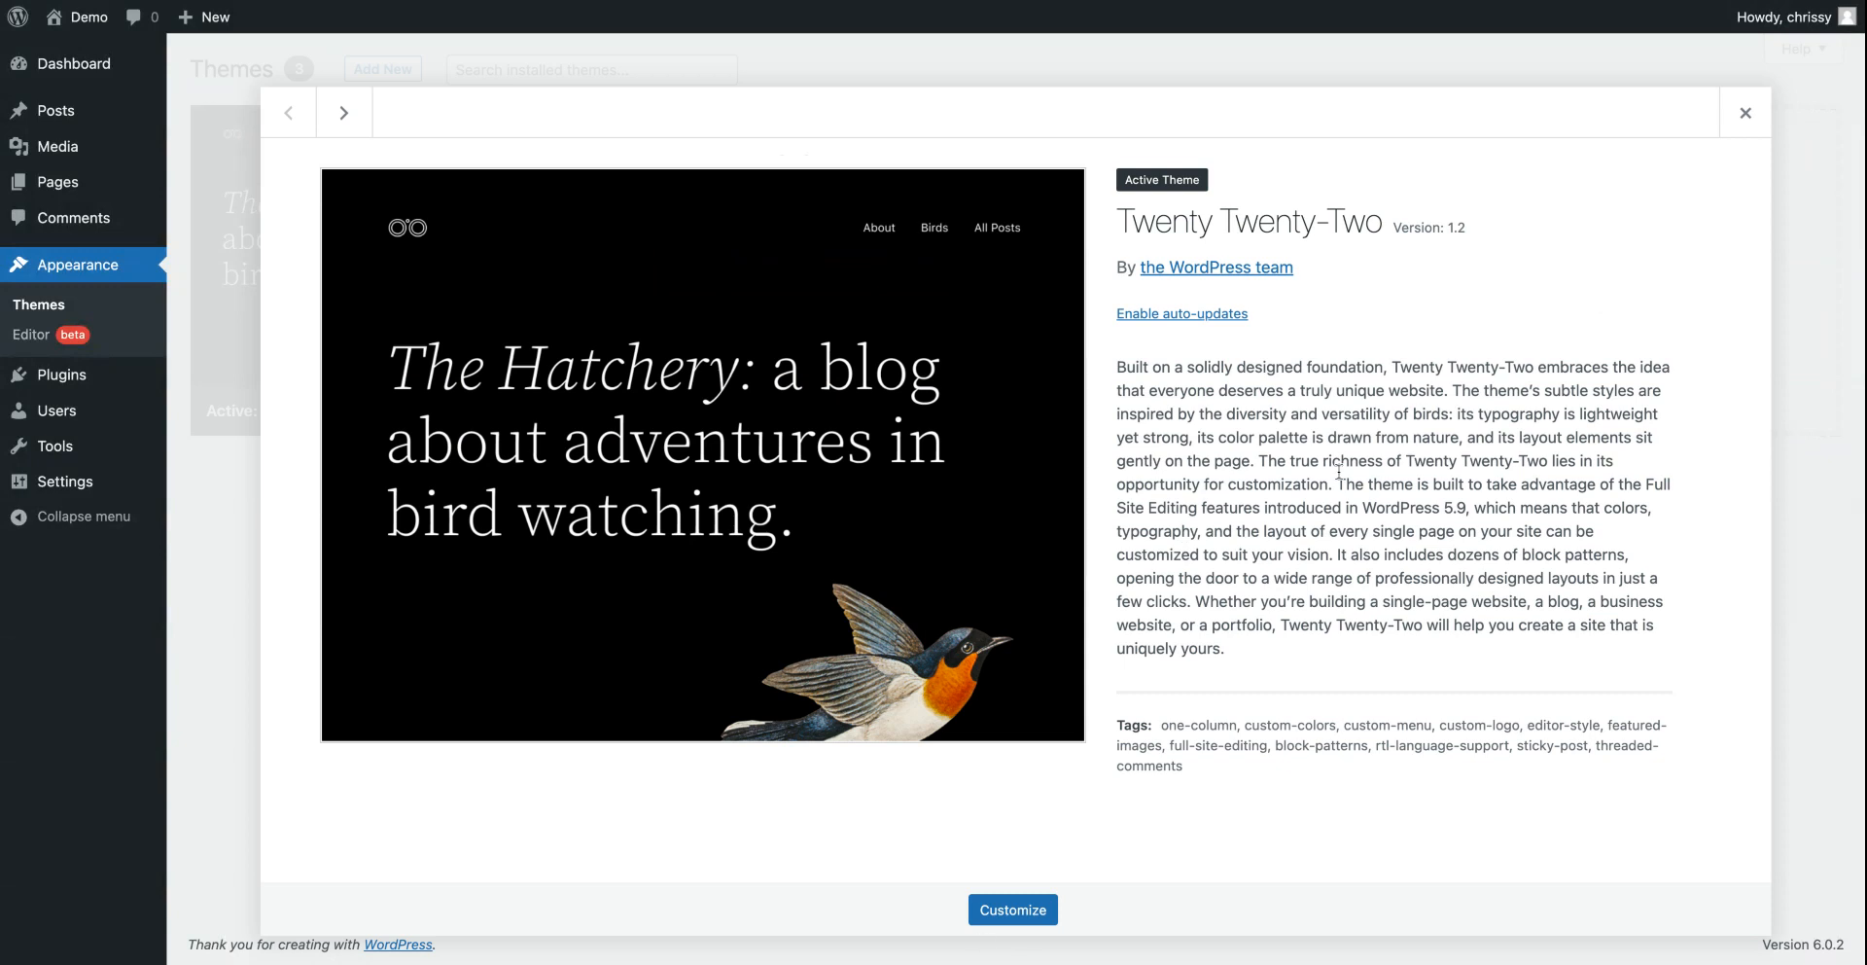
left_click(1738, 115)
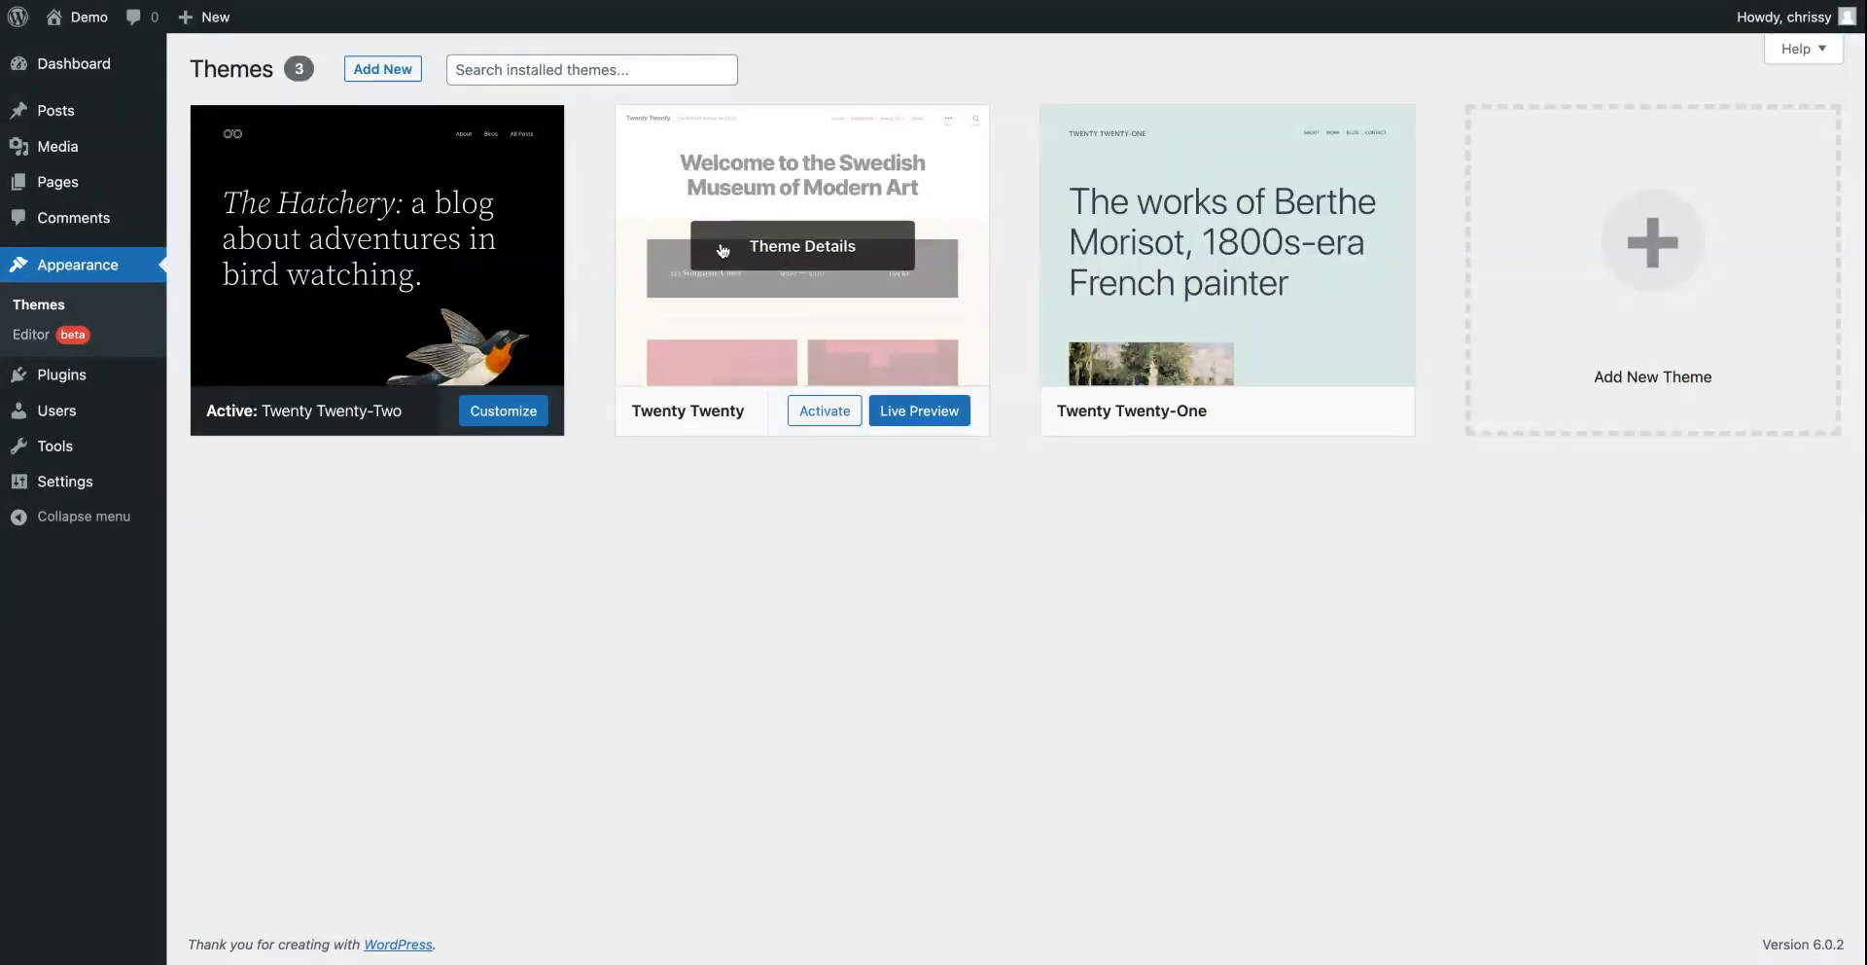
Step: Delete the unused Twenty Twenty and Twenty Twenty-One themes from the installed themes
left_click(813, 259)
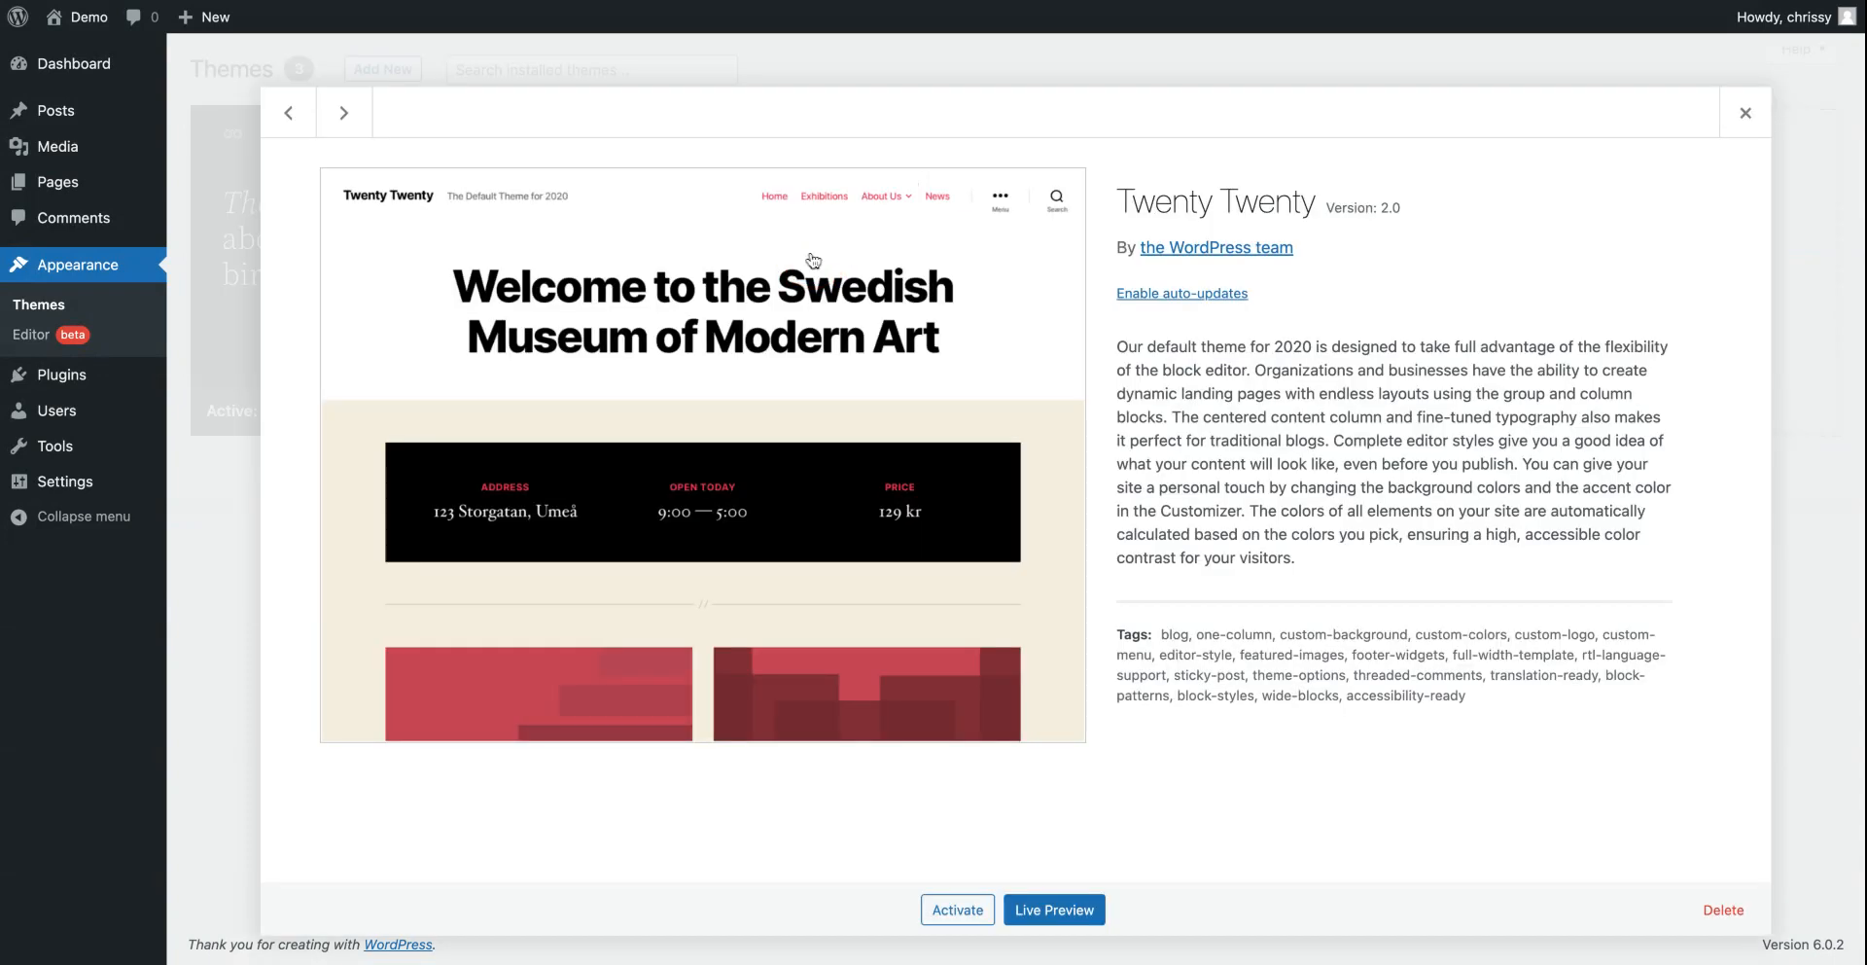
left_click(1726, 914)
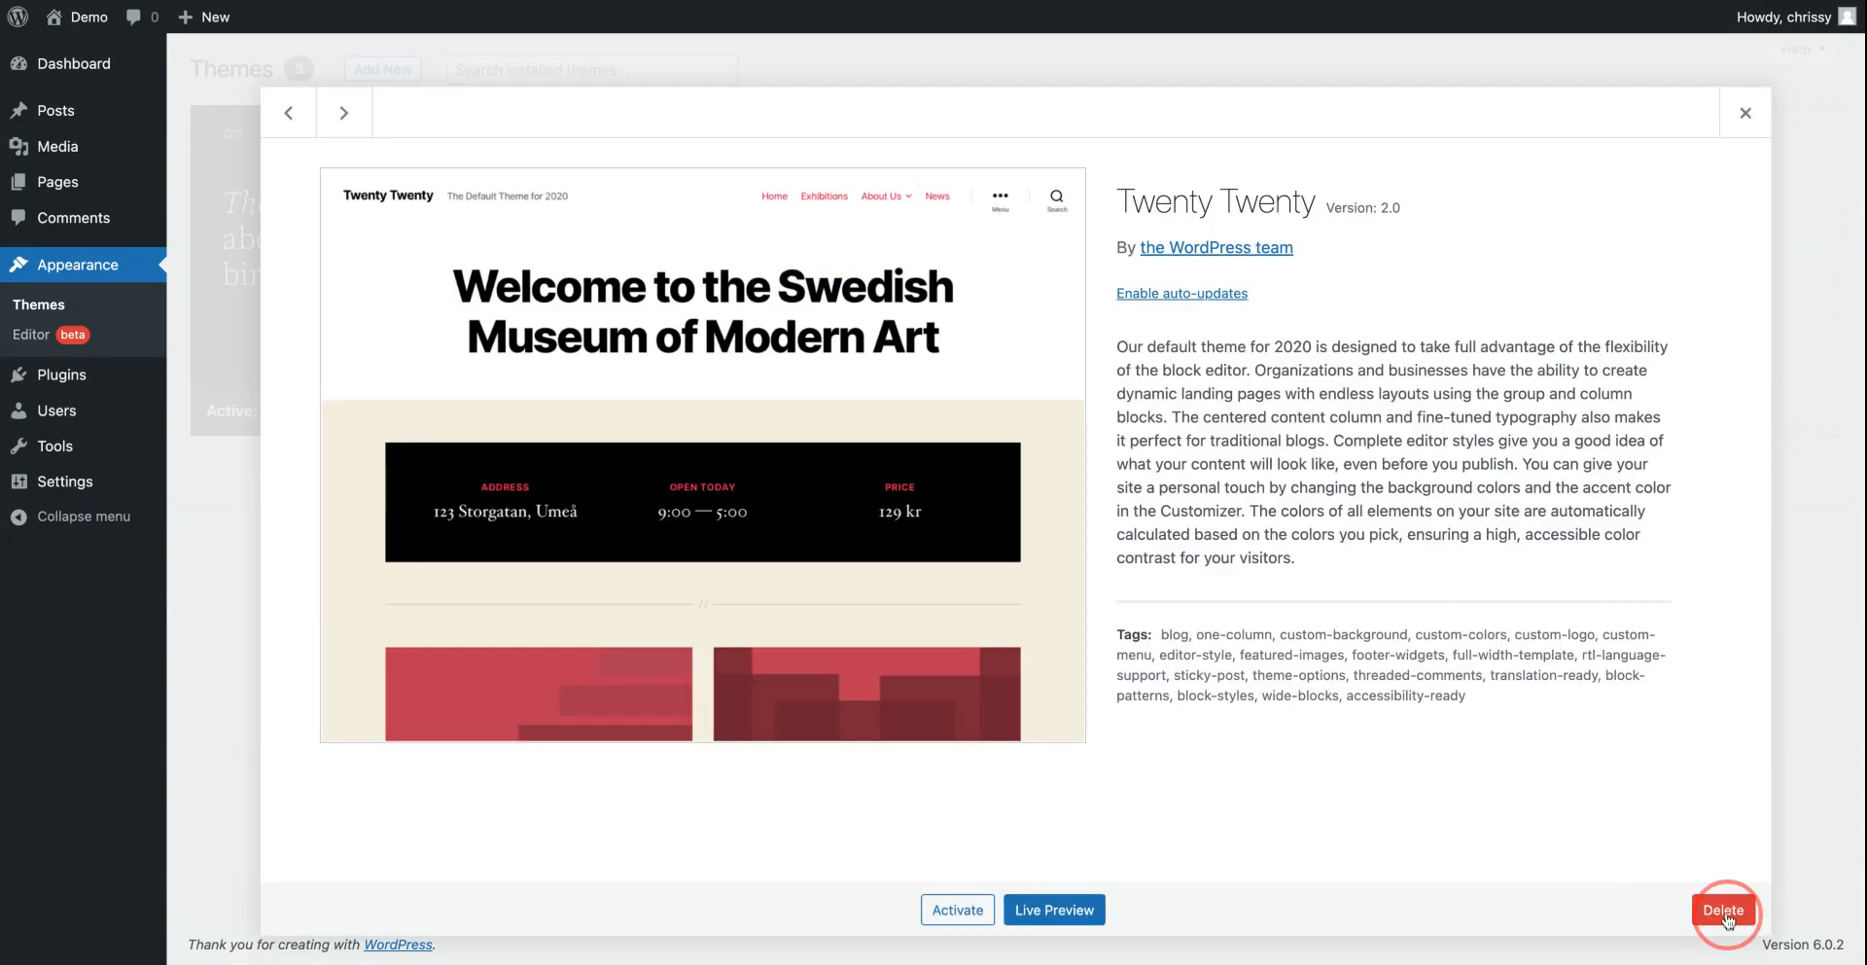
left_click(1113, 163)
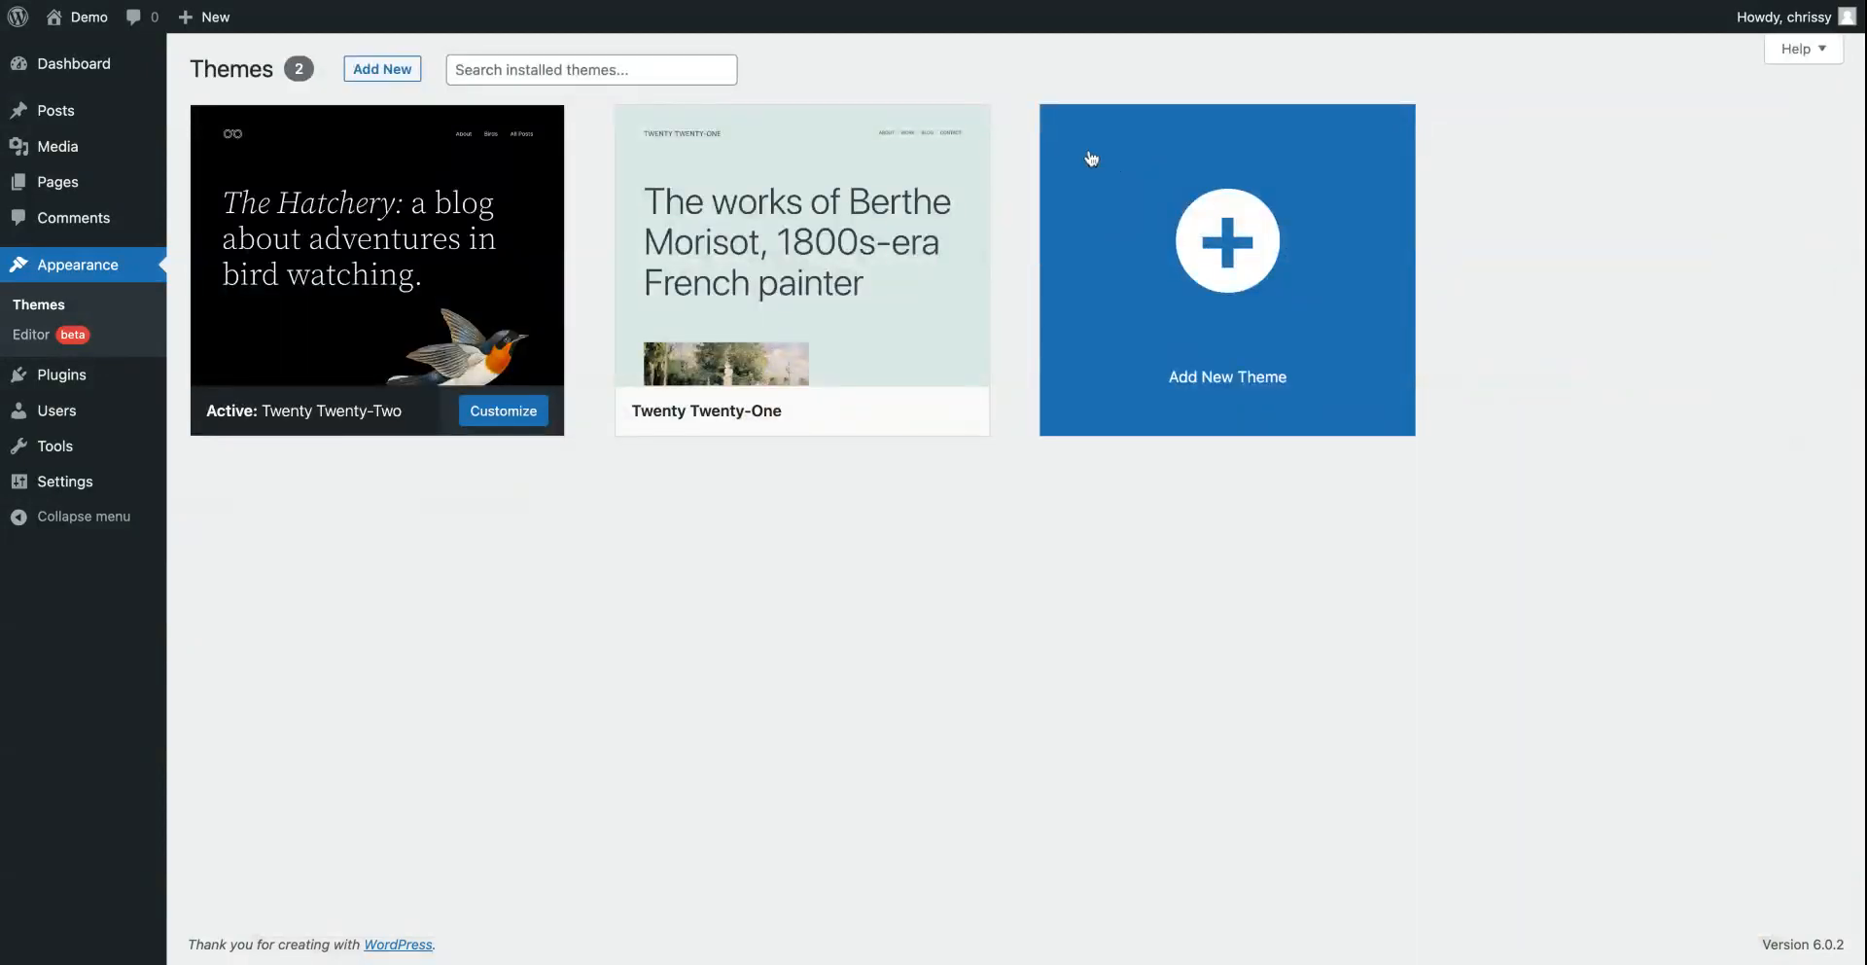
mouse_move(934, 196)
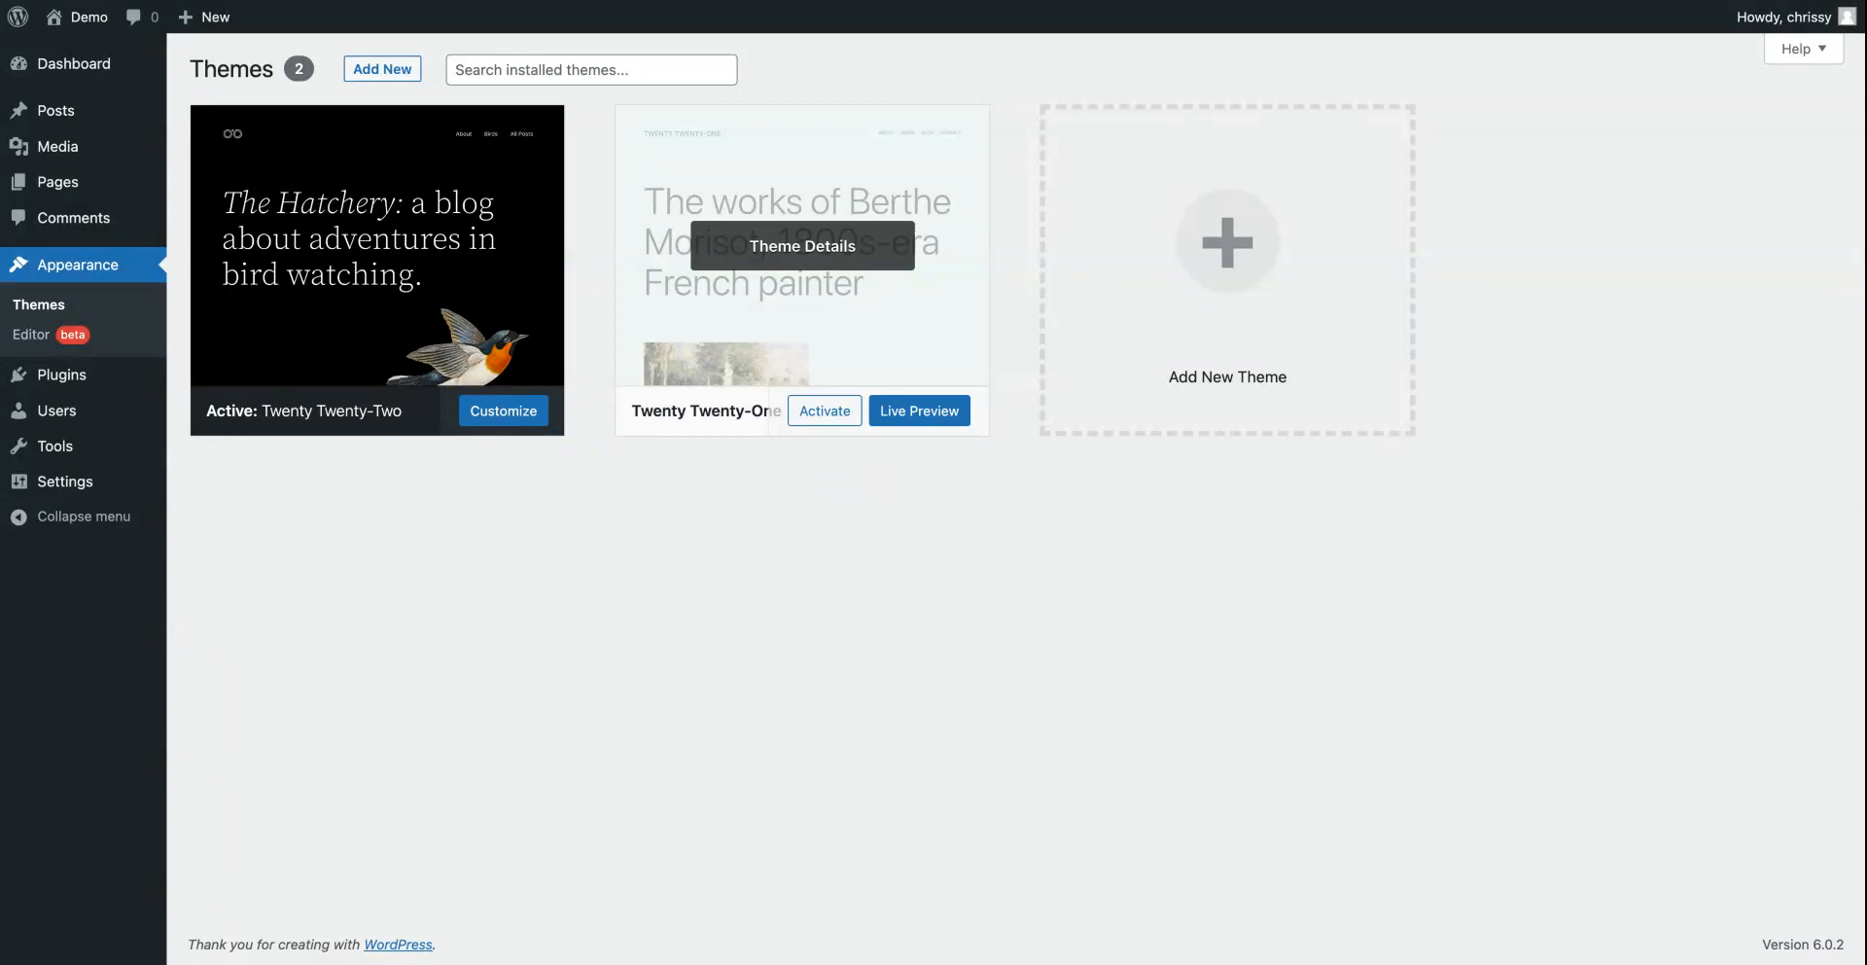
left_click(829, 252)
left_click(1718, 913)
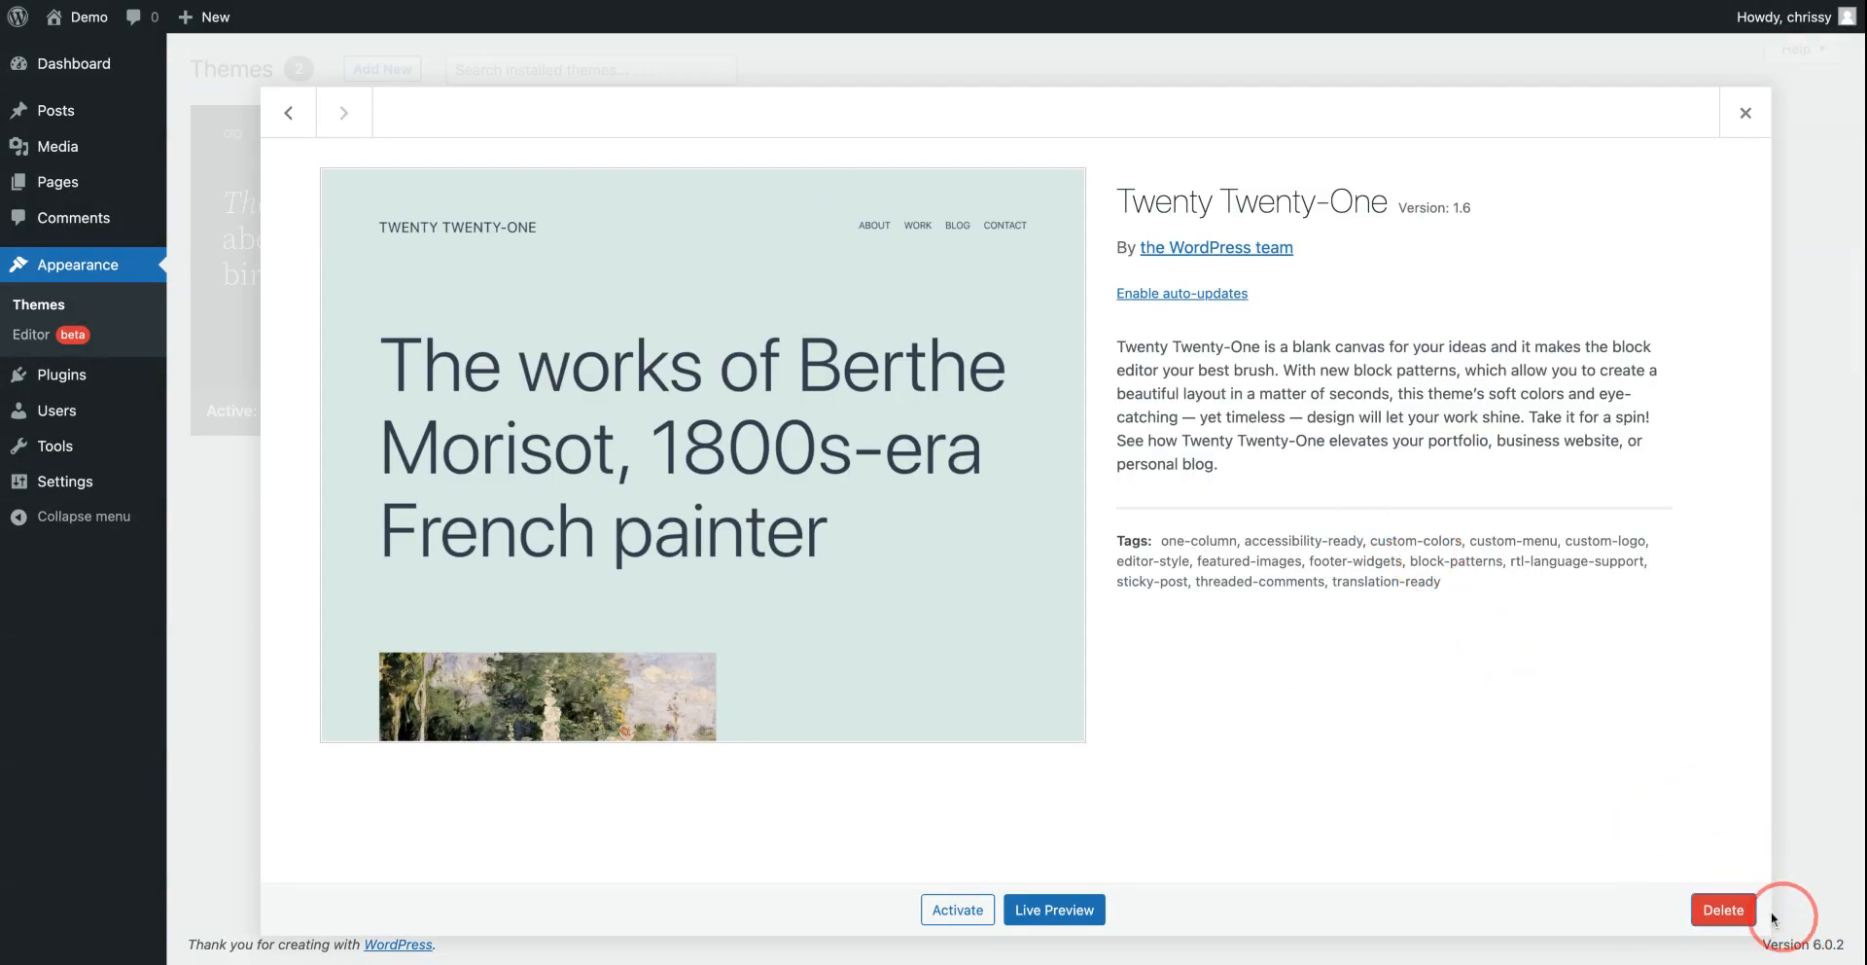
left_click(1091, 146)
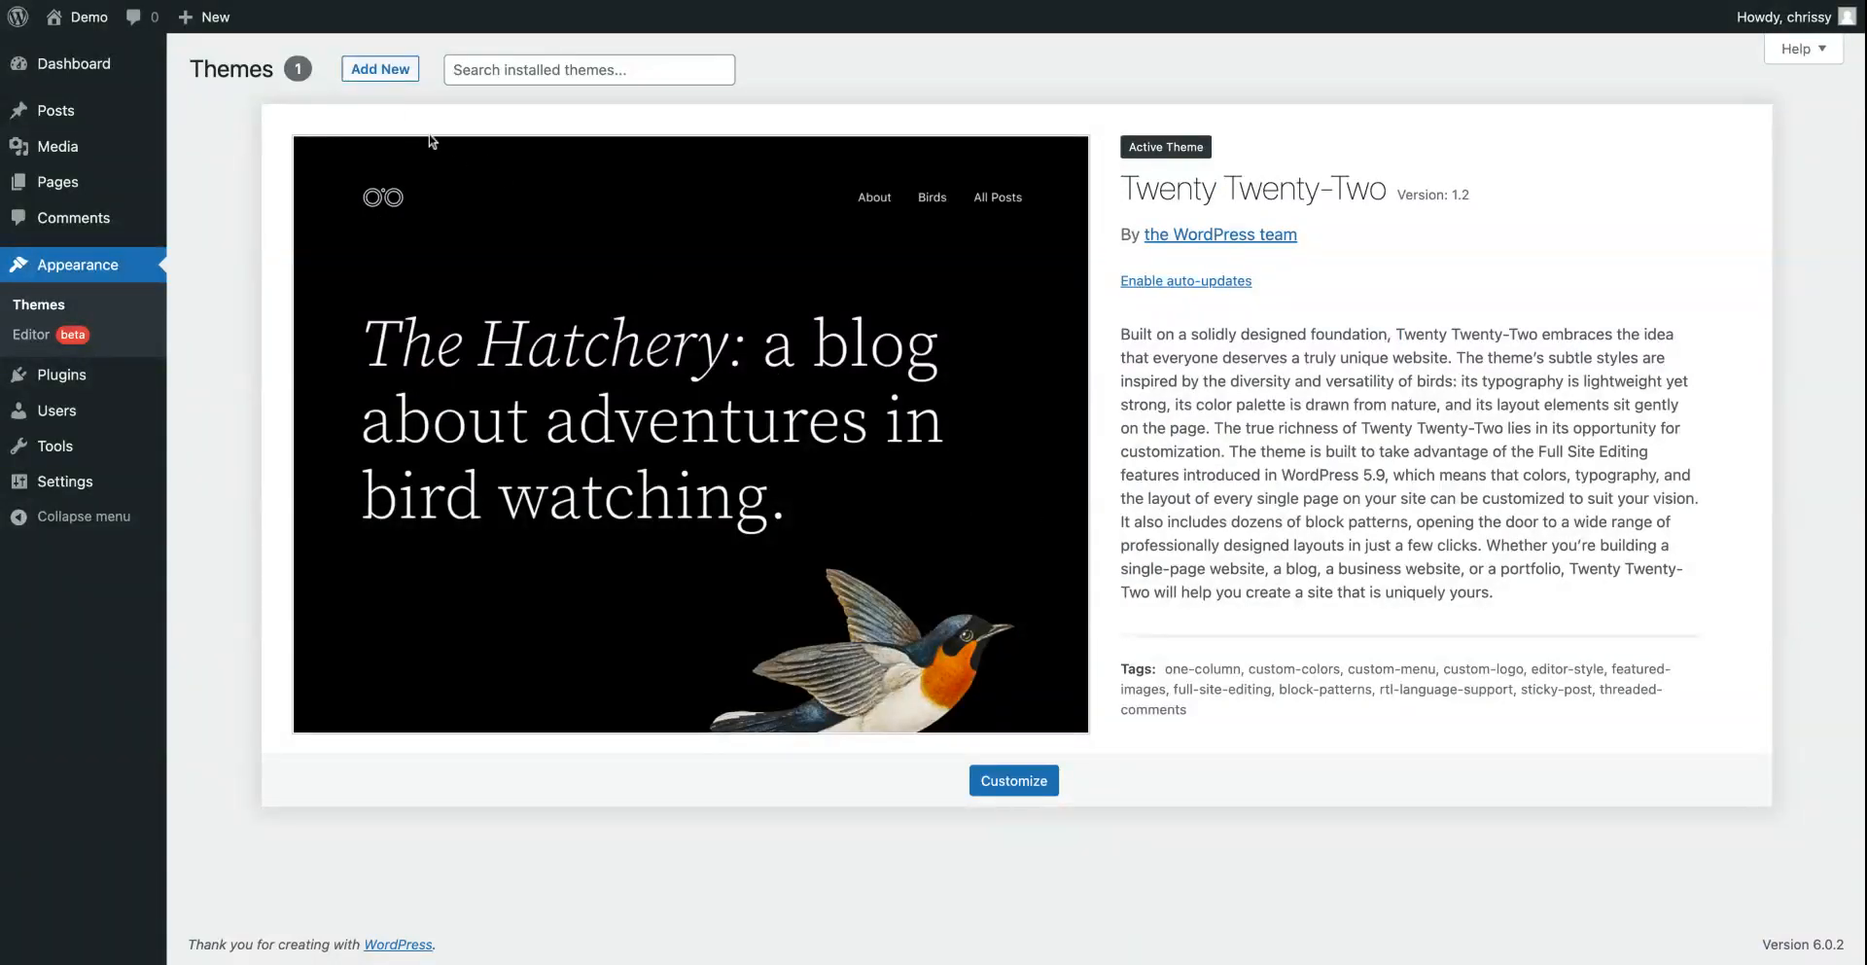
Step: Add the Astra theme from the popular themes in the directory, installing and activating it
left_click(377, 78)
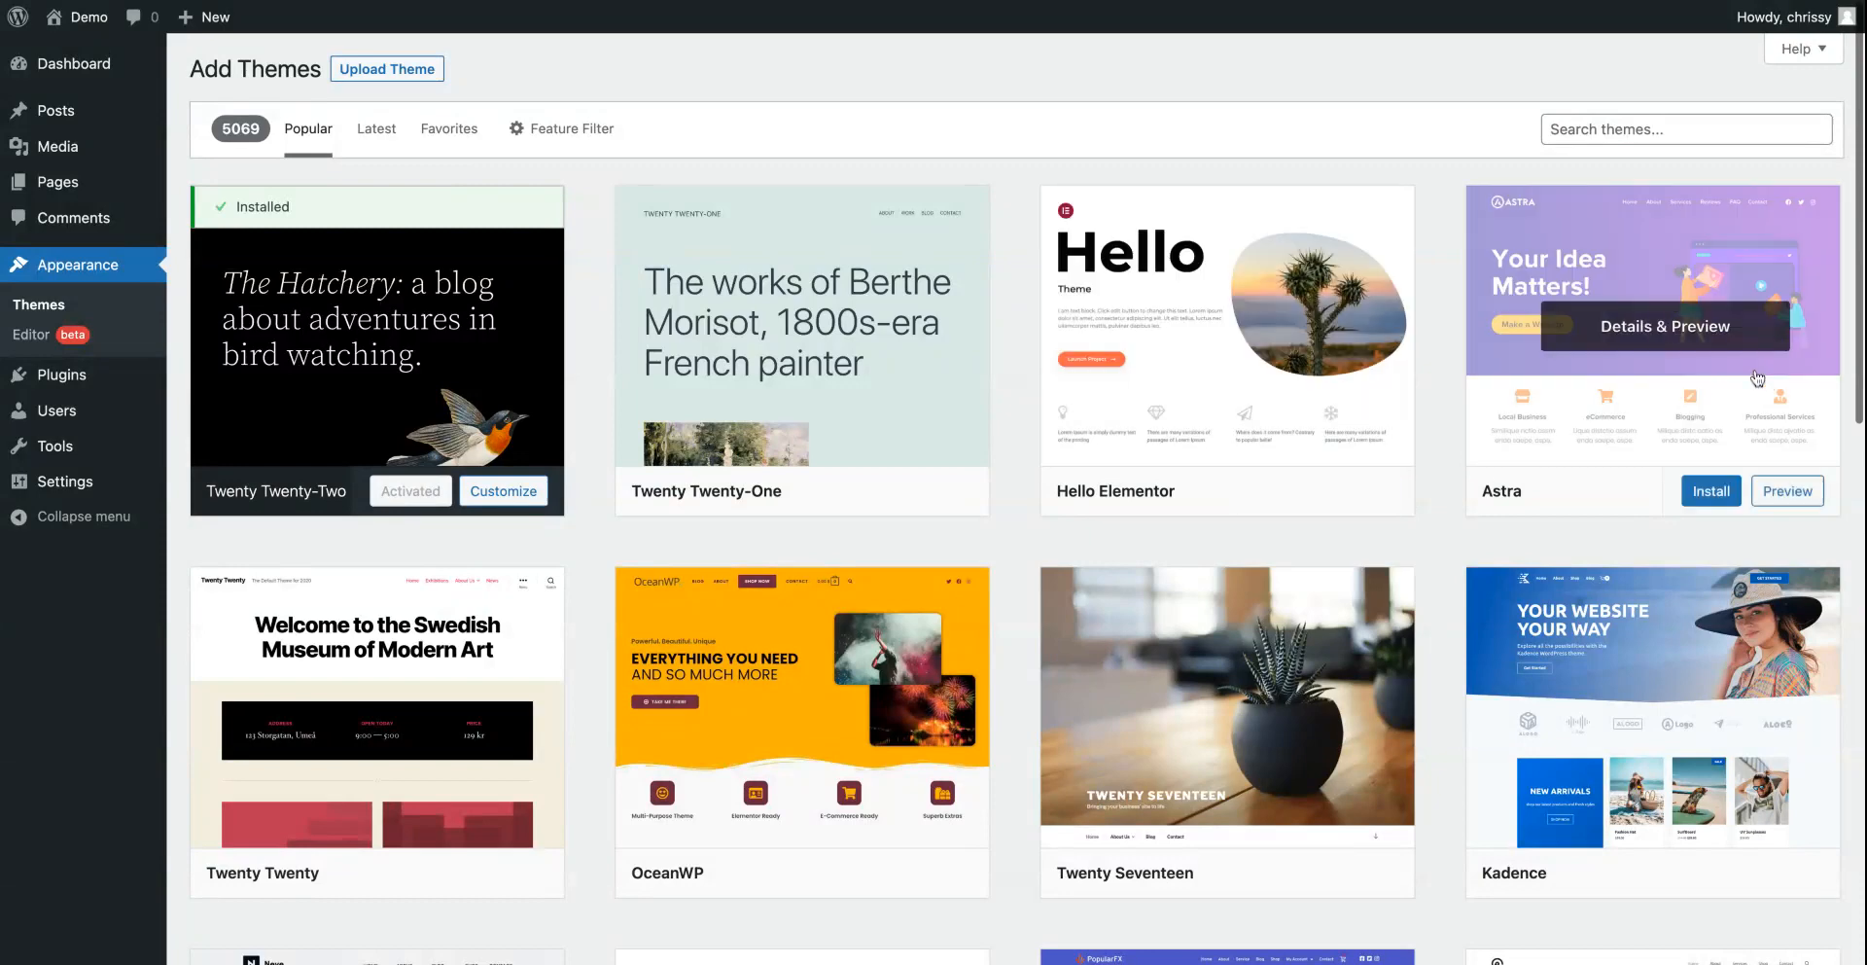
left_click(1712, 493)
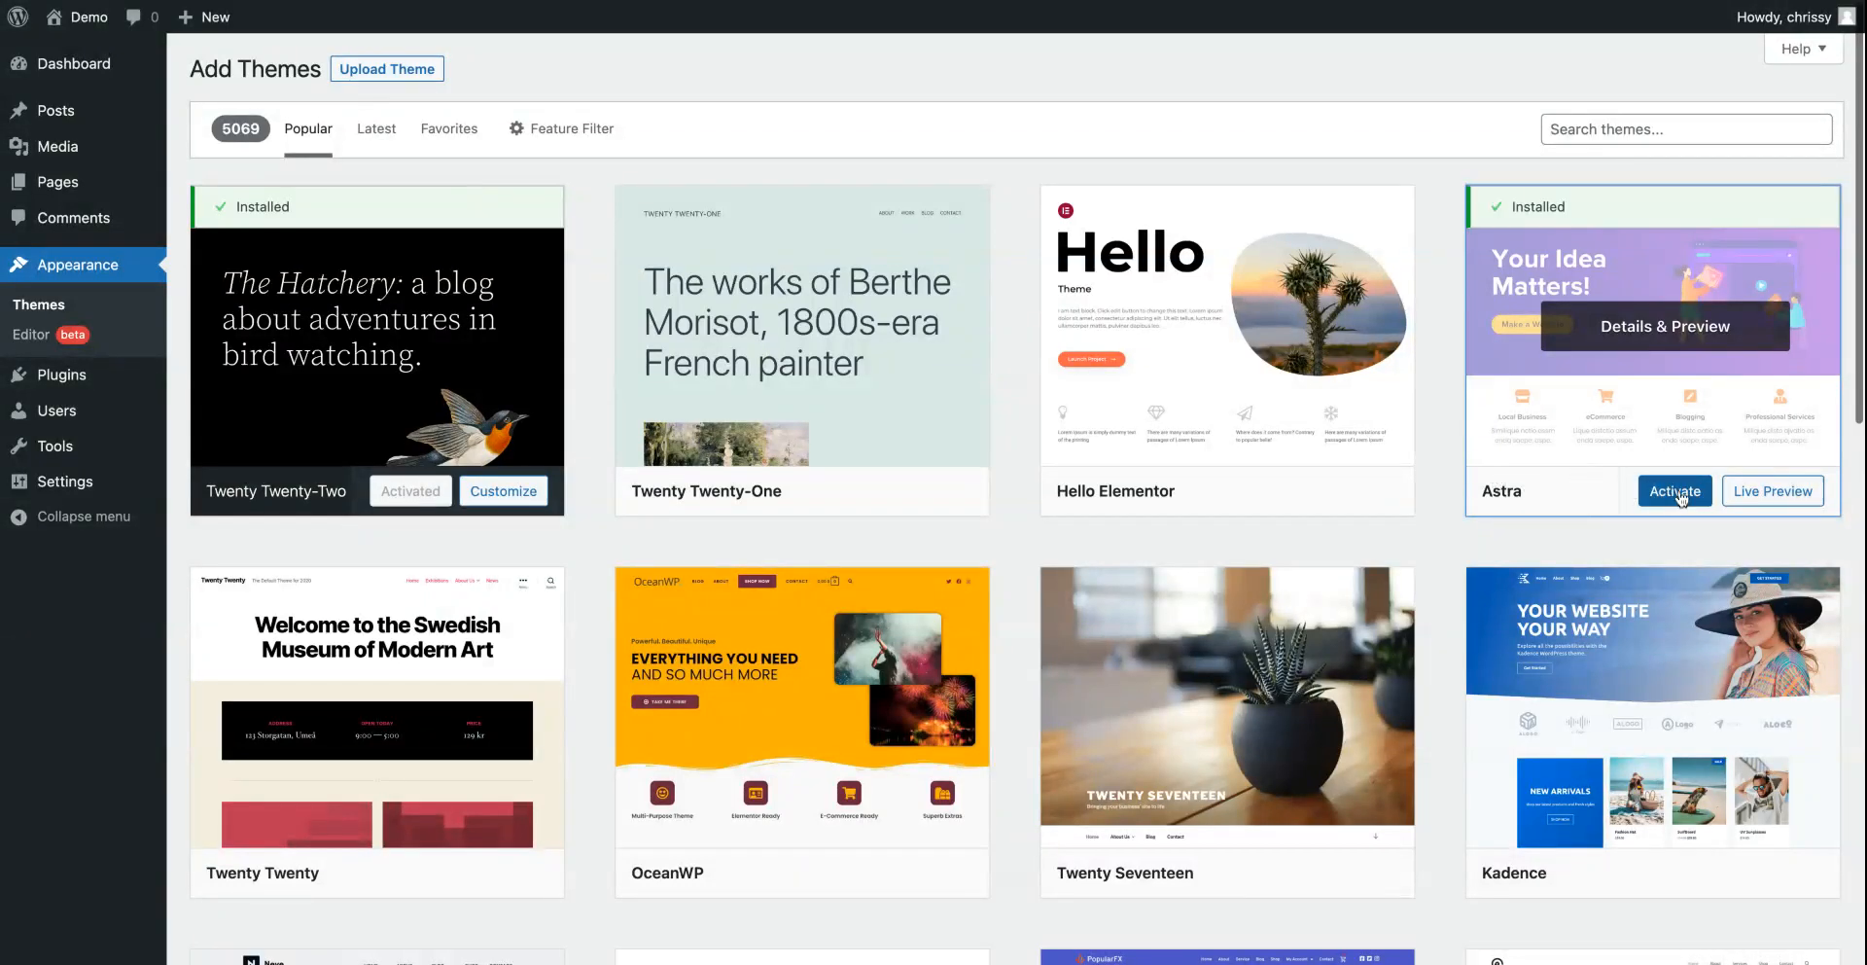
left_click(1673, 493)
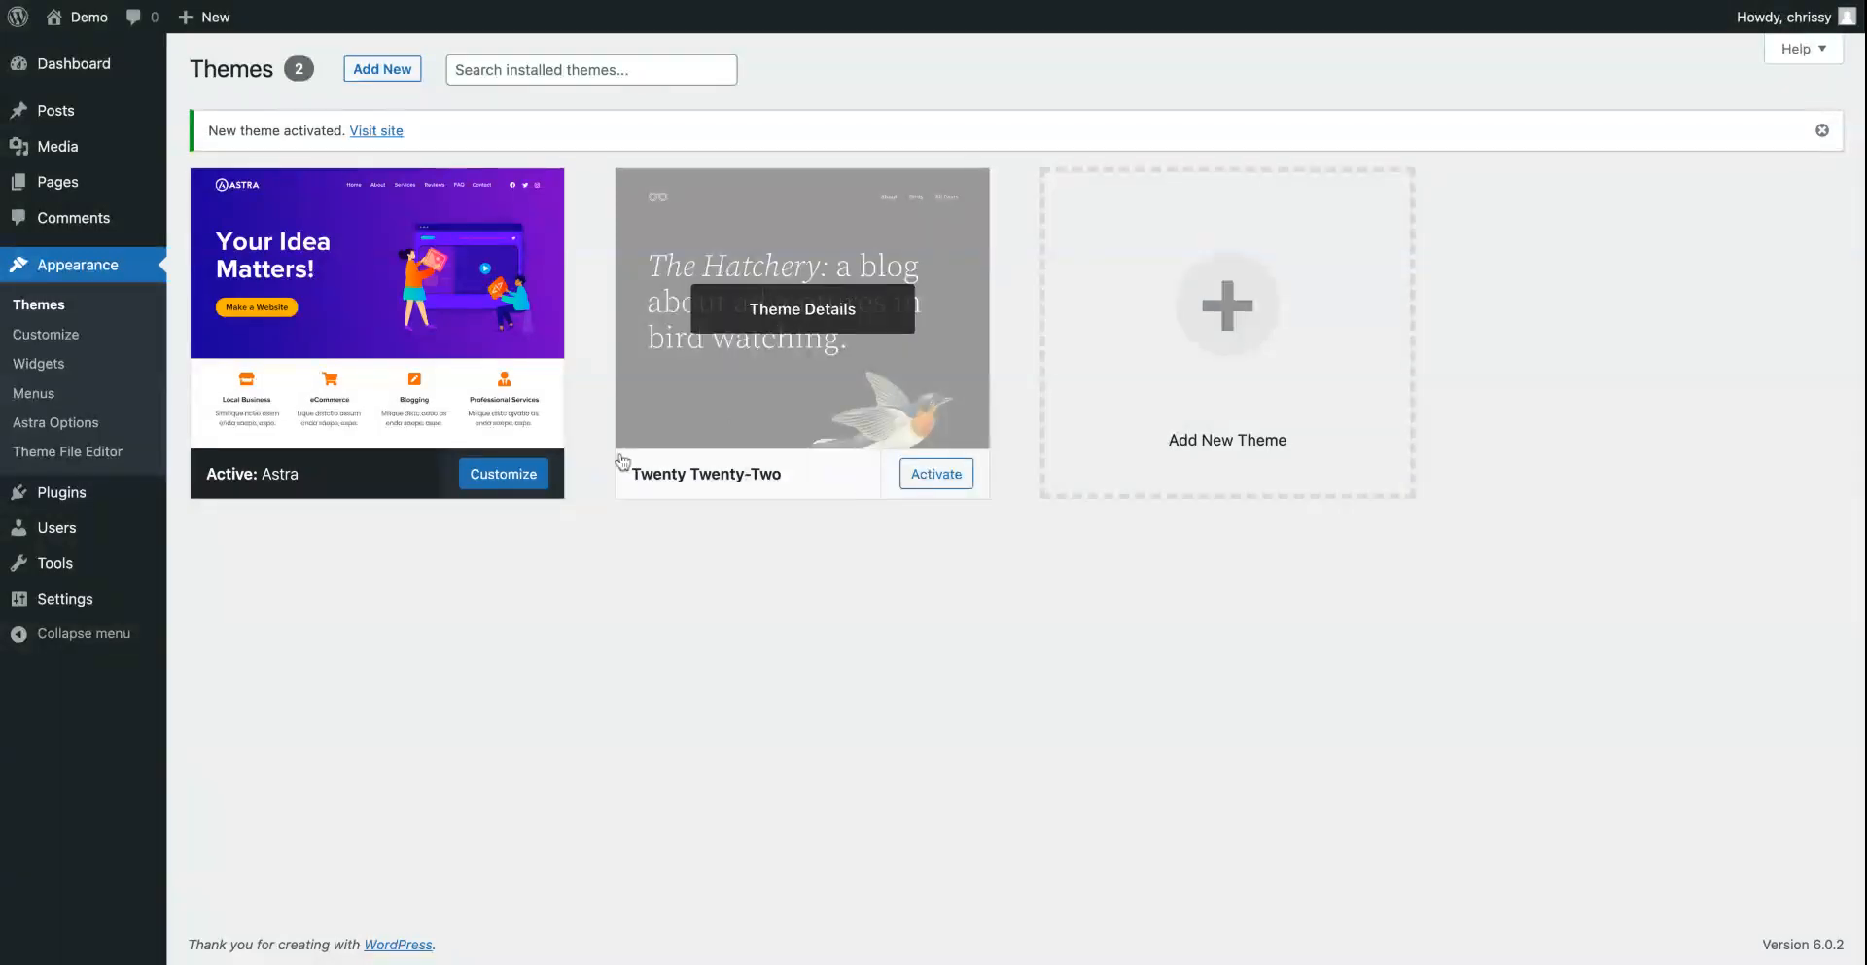
Step: Switch back to Twenty Twenty-Two, open its customization, return to the installed themes and reactivate Astra
left_click(935, 474)
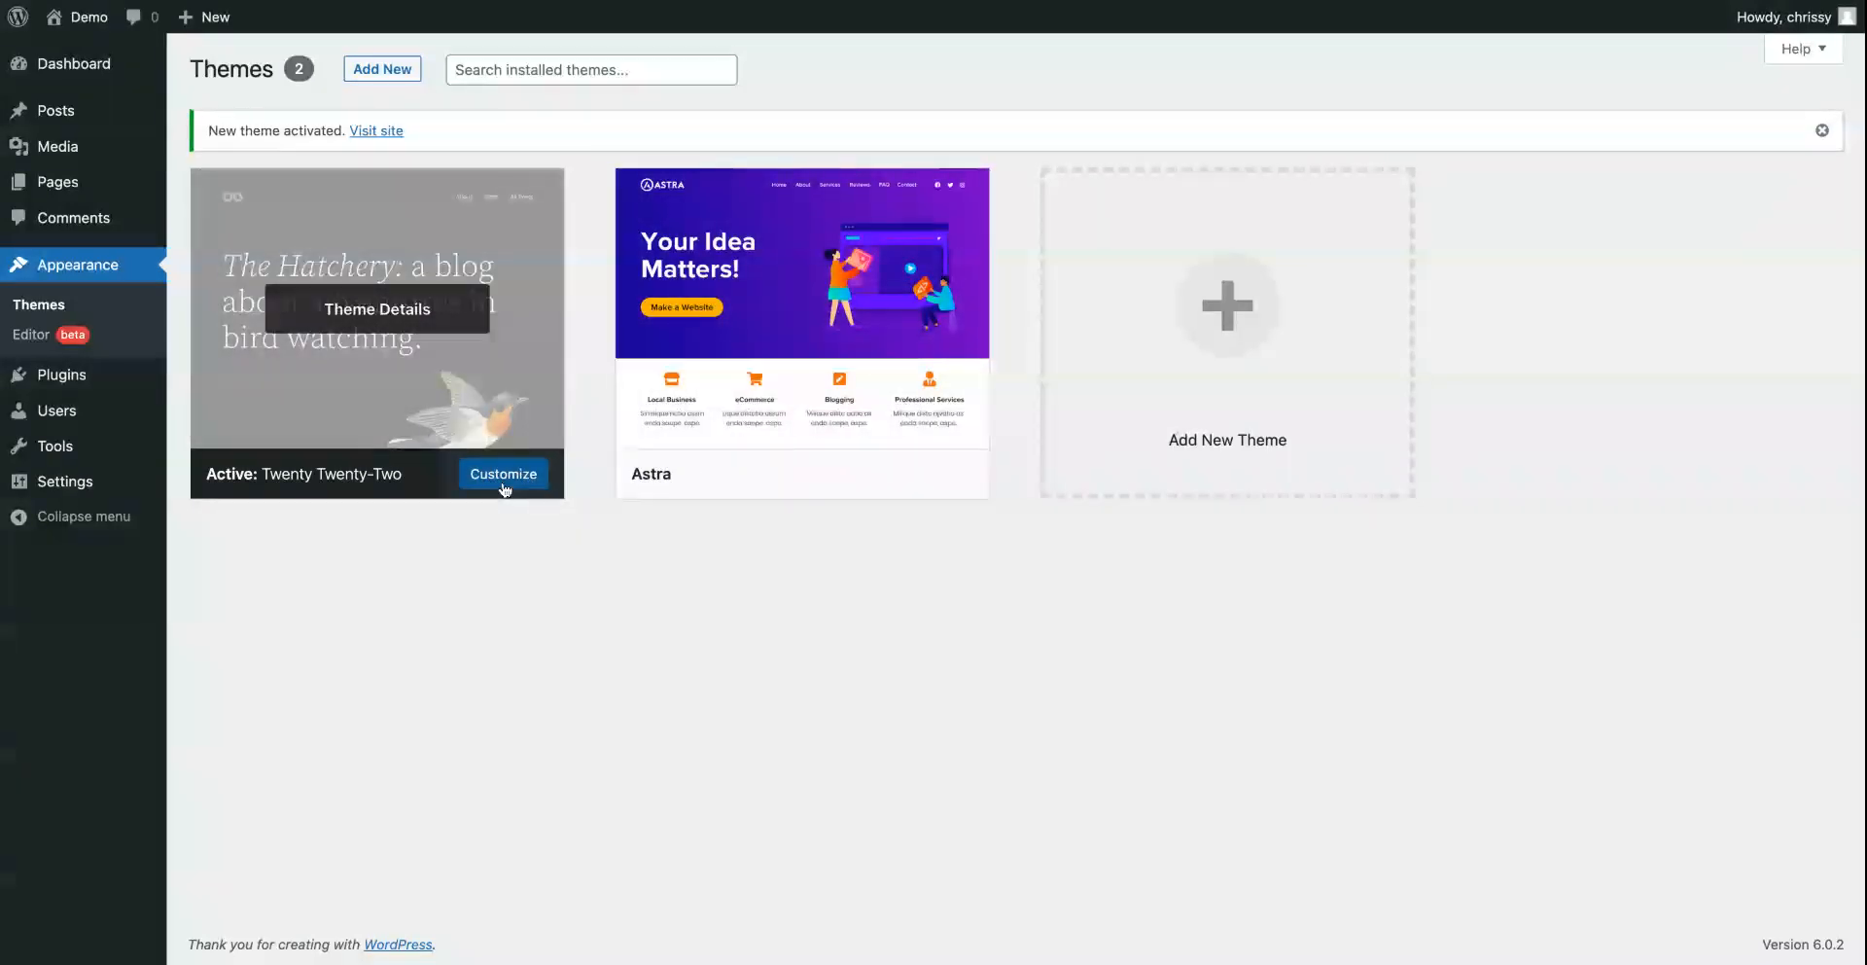
left_click(498, 486)
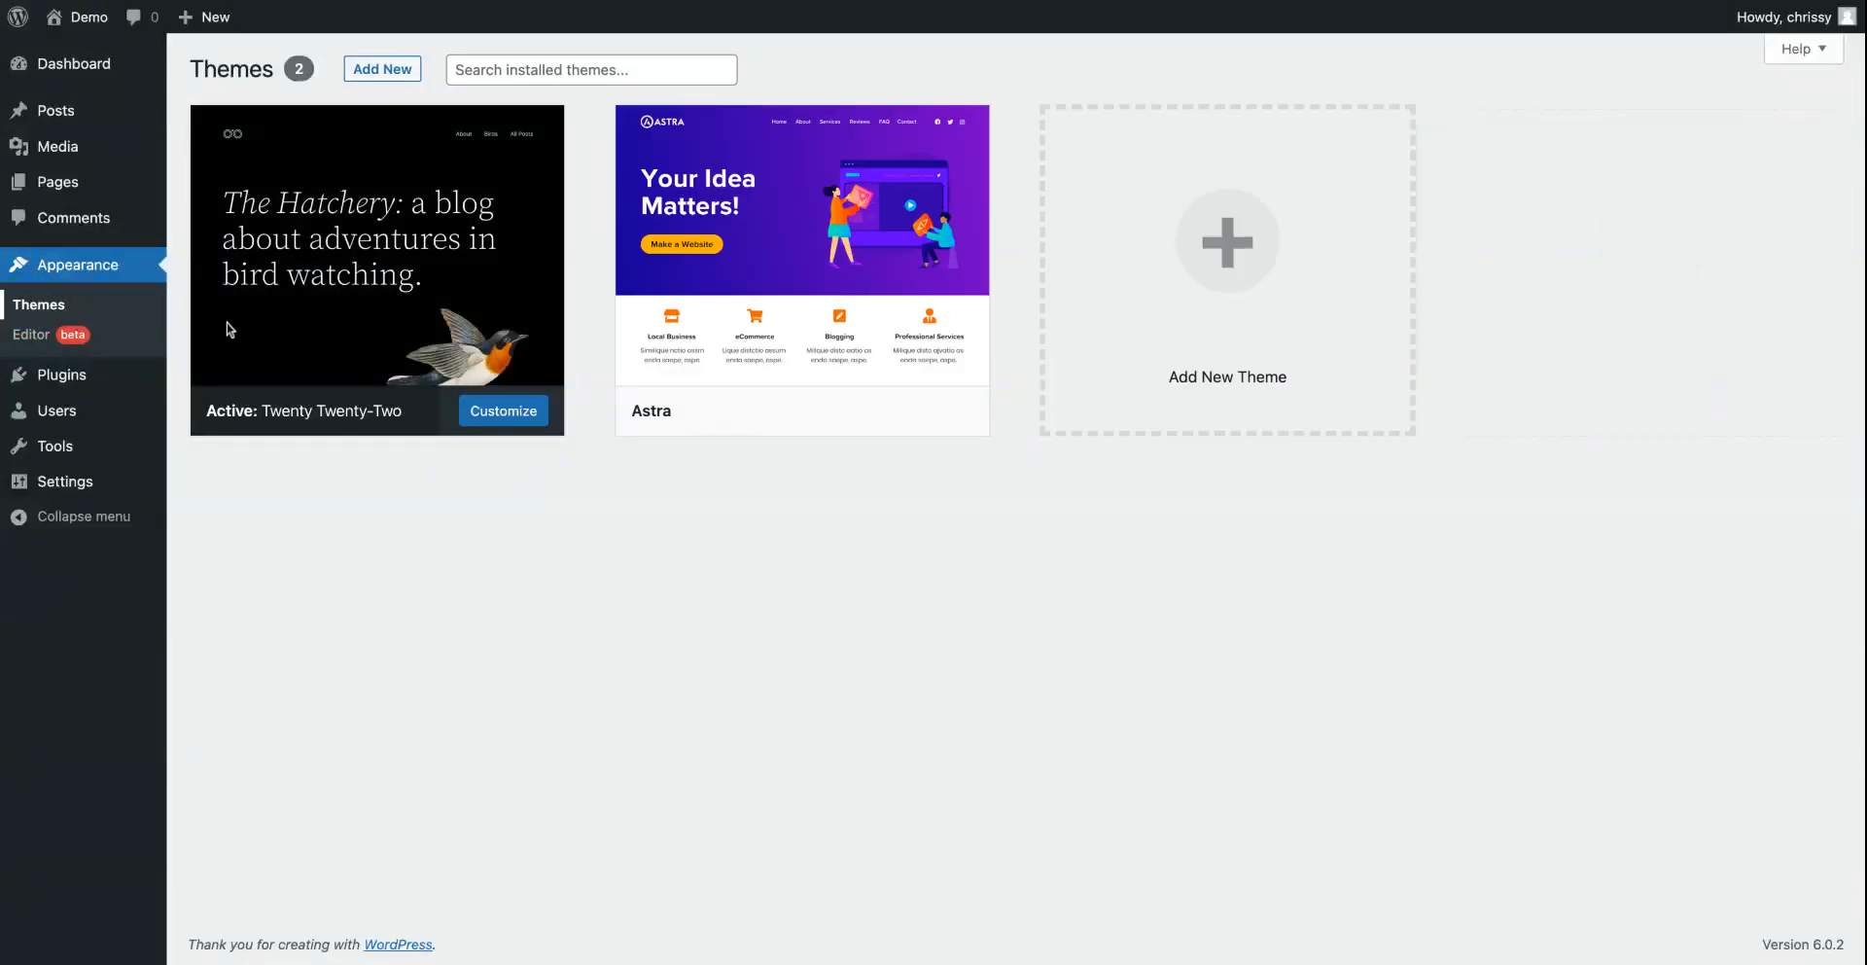
mouse_move(647, 393)
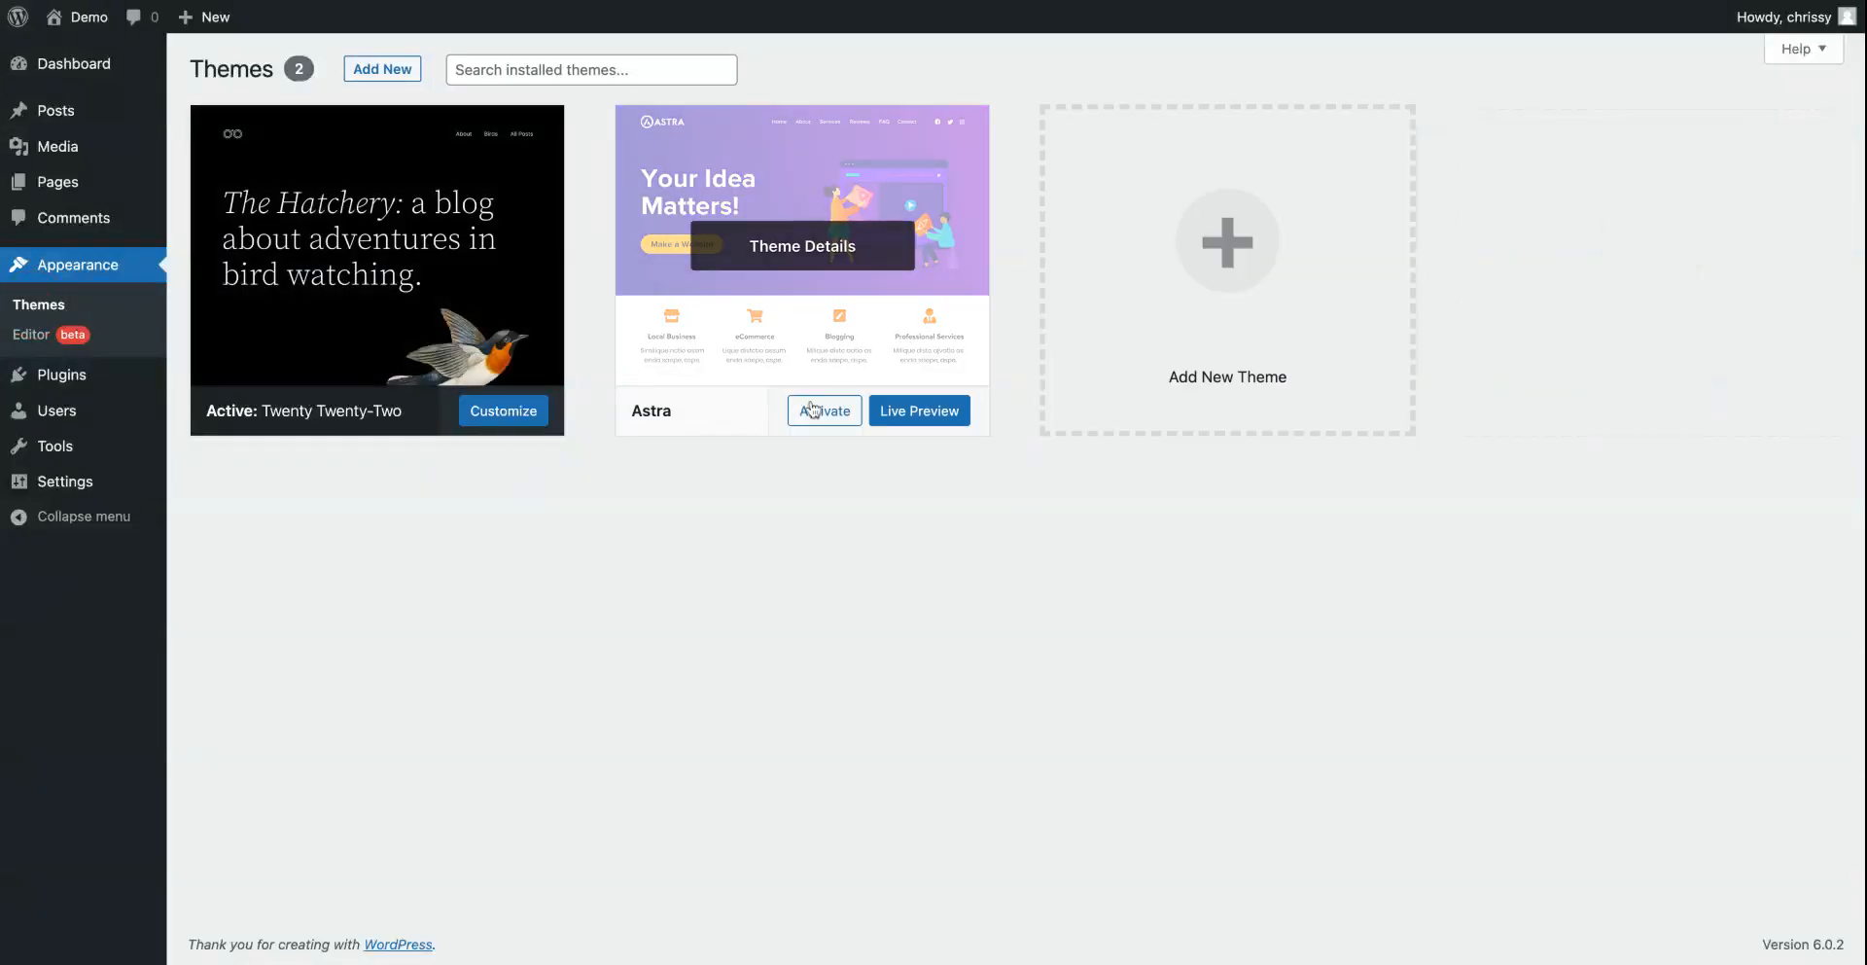
left_click(815, 412)
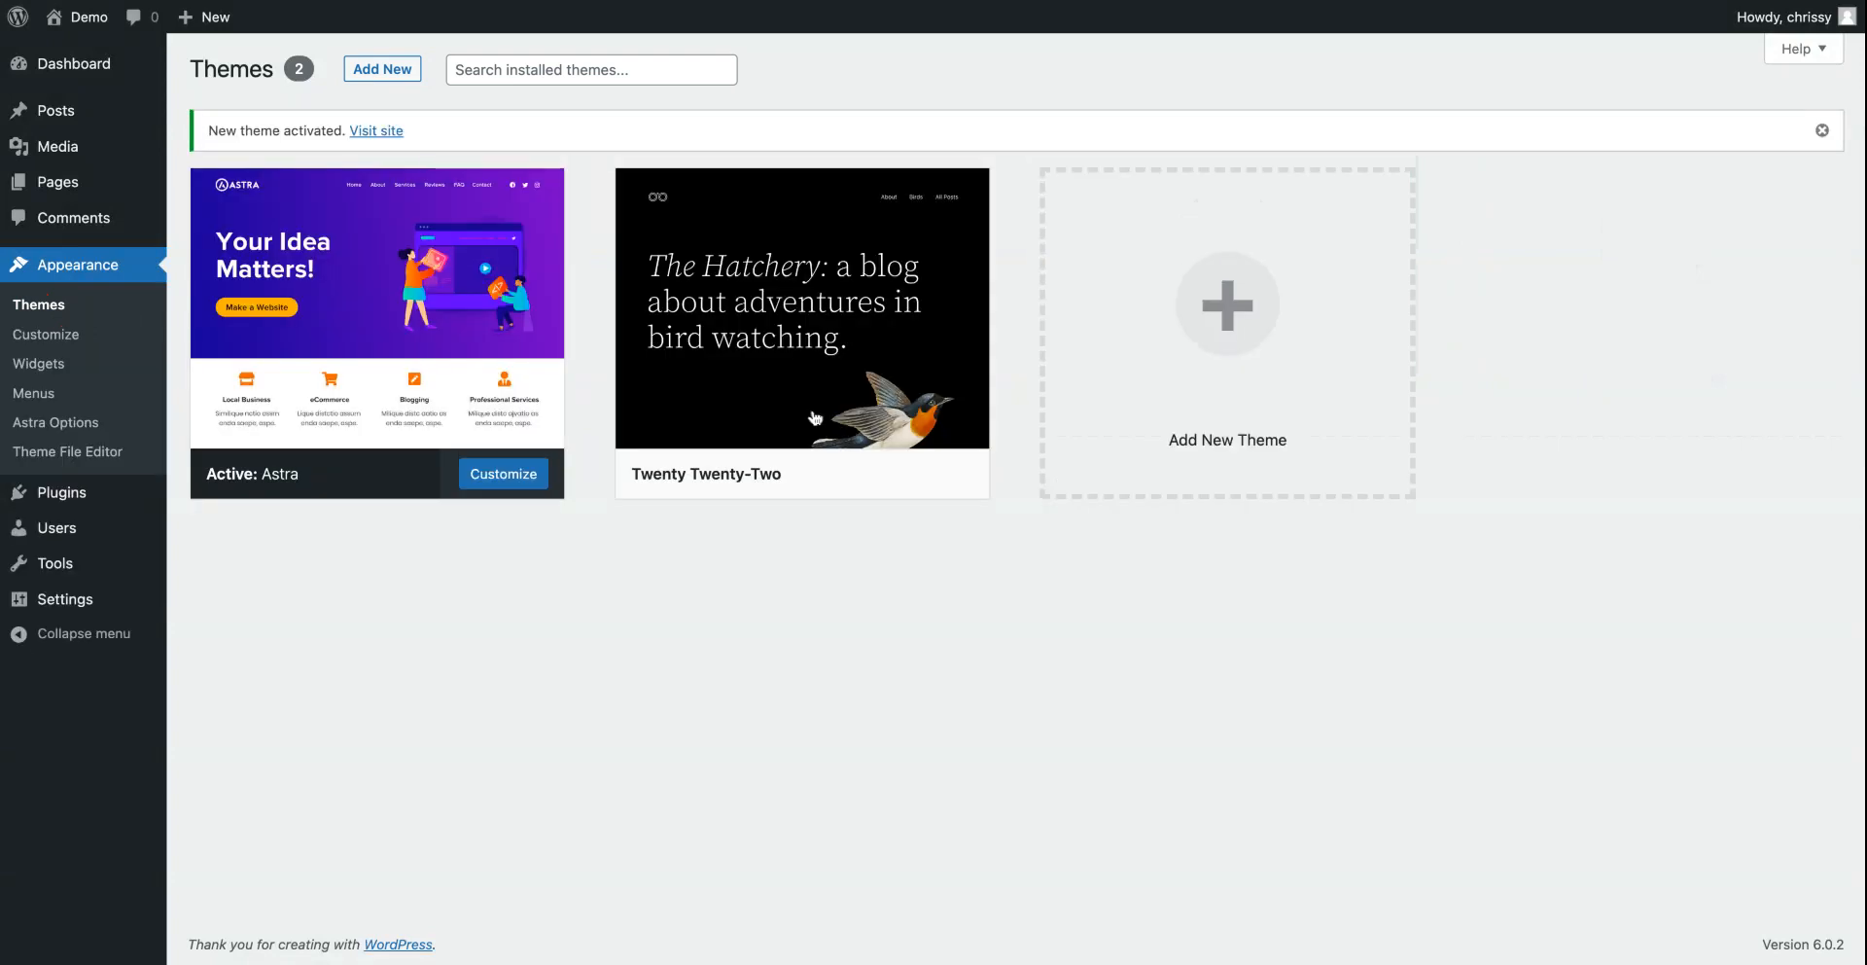
Step: Customize Astra's site identity by setting hello.png from the media library, cropped at full size, as the site icon, and leave the customizer
left_click(532, 482)
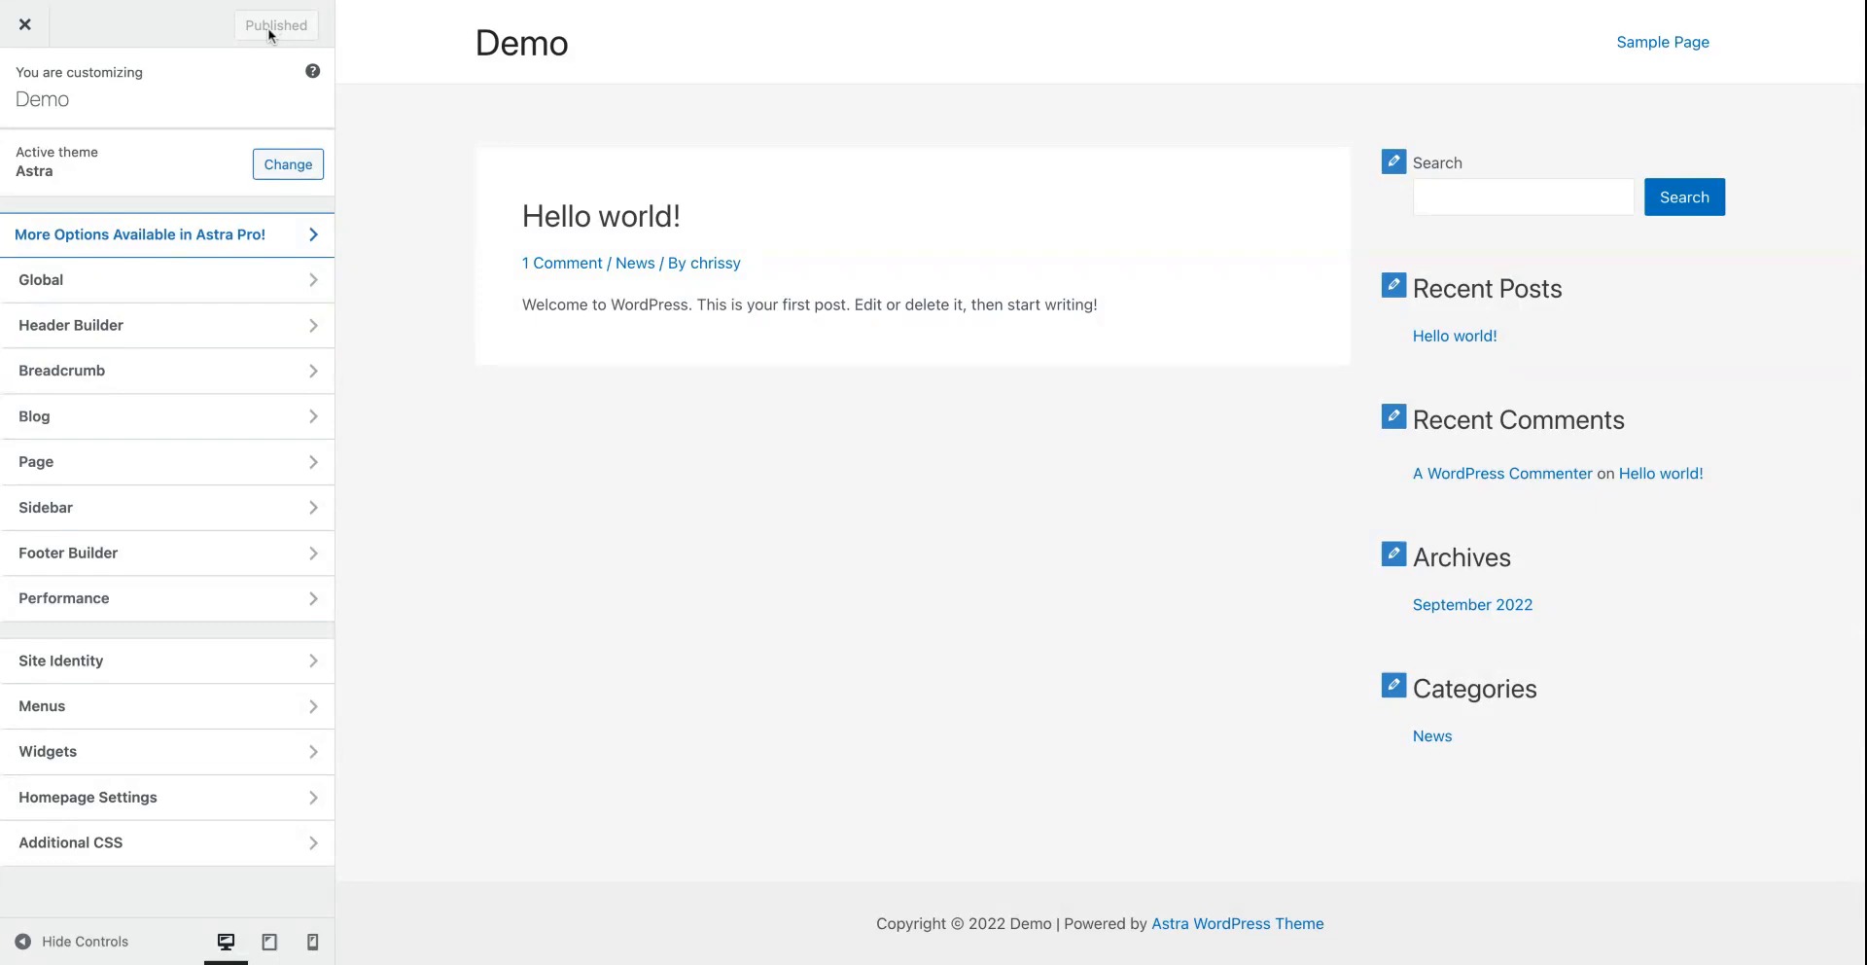
left_click(96, 657)
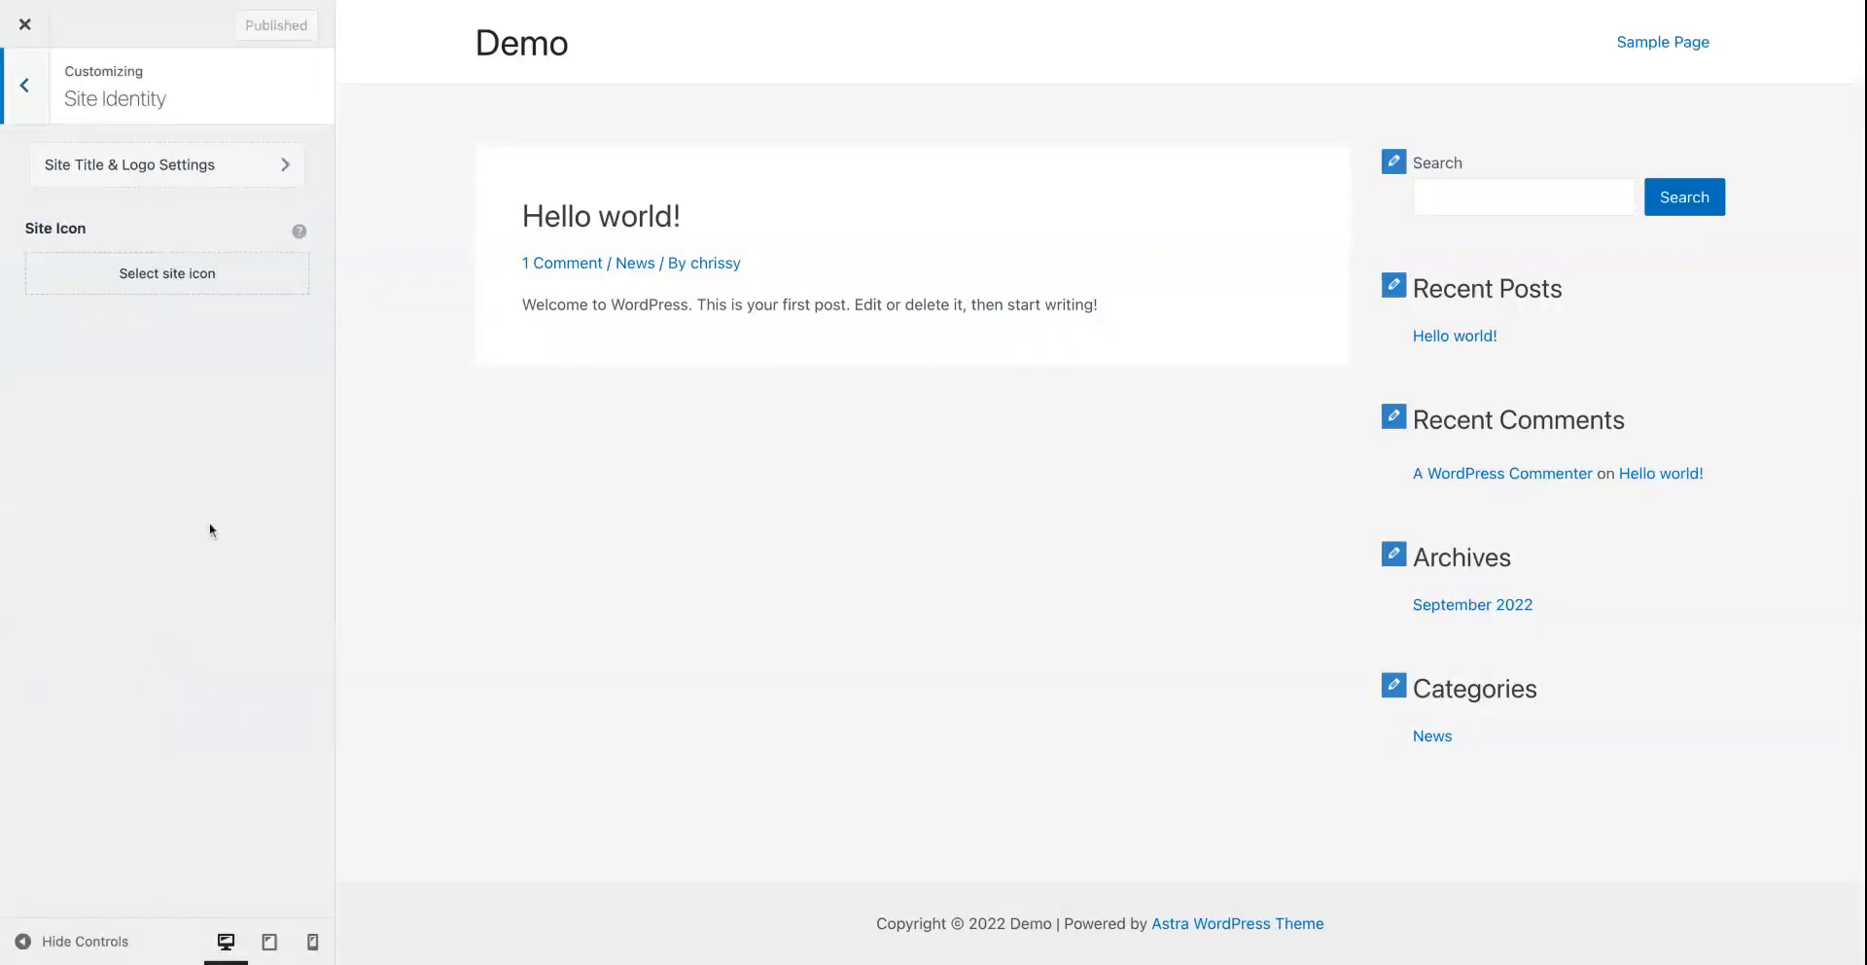
left_click(127, 279)
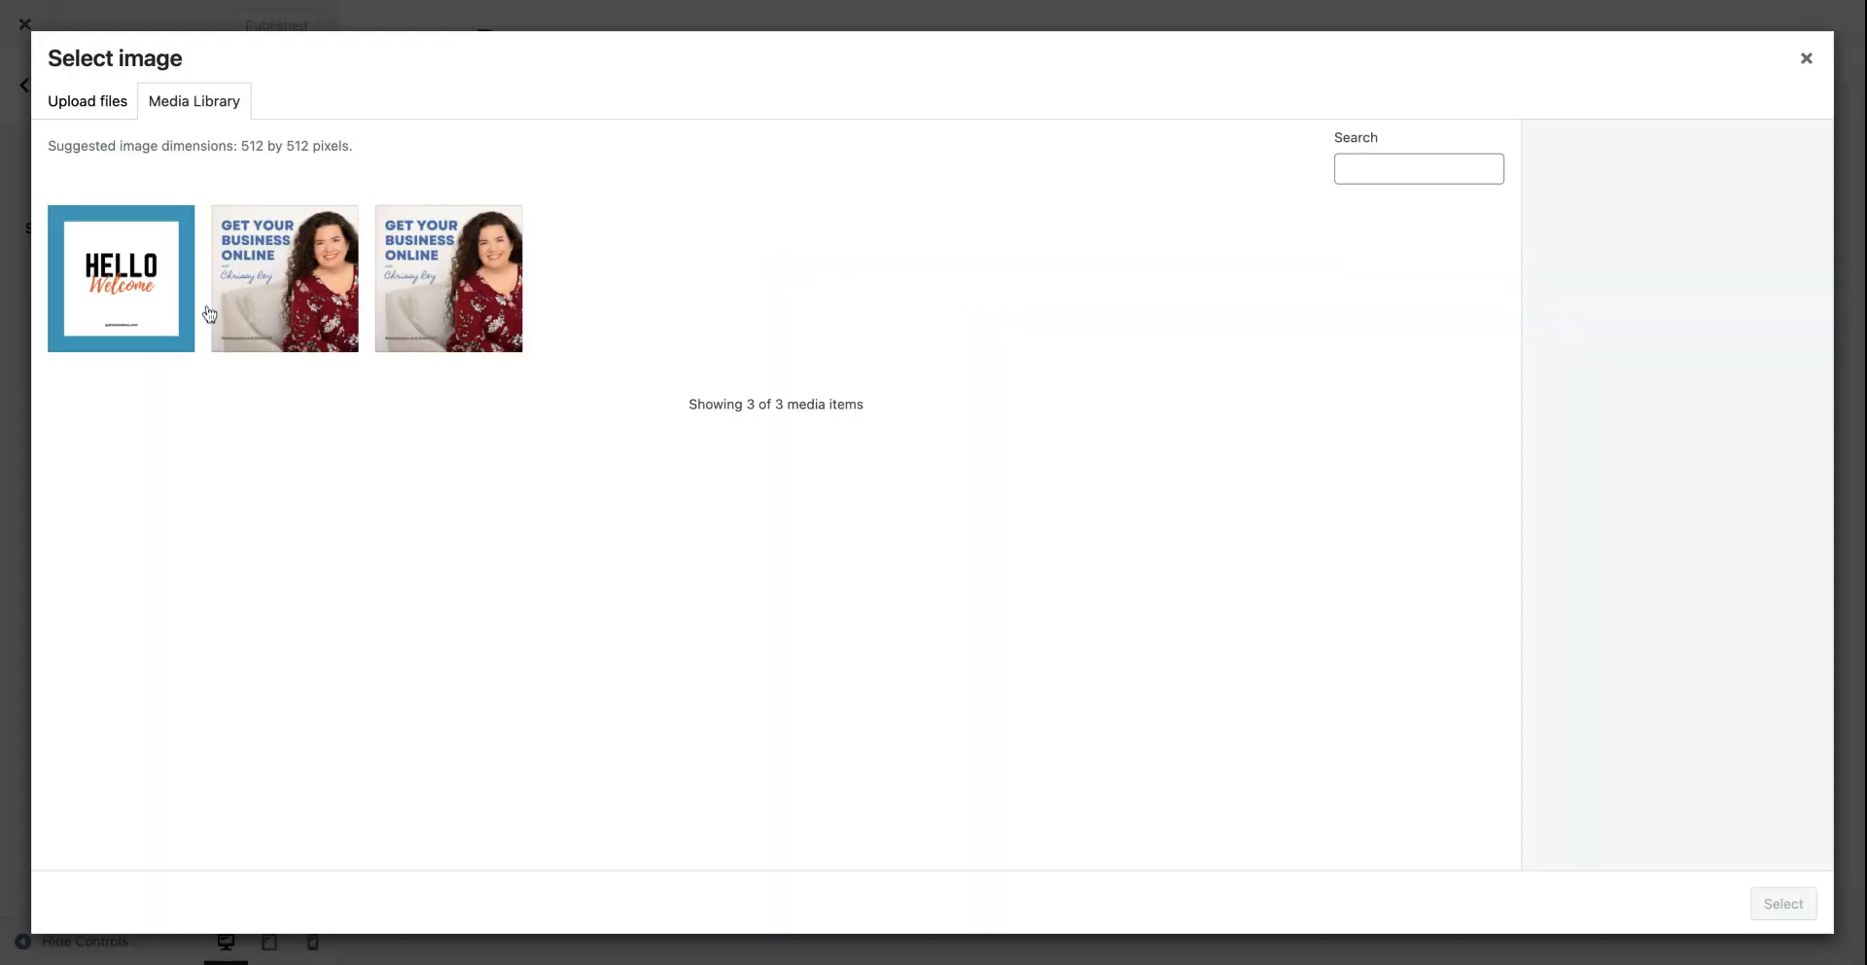
left_click(178, 288)
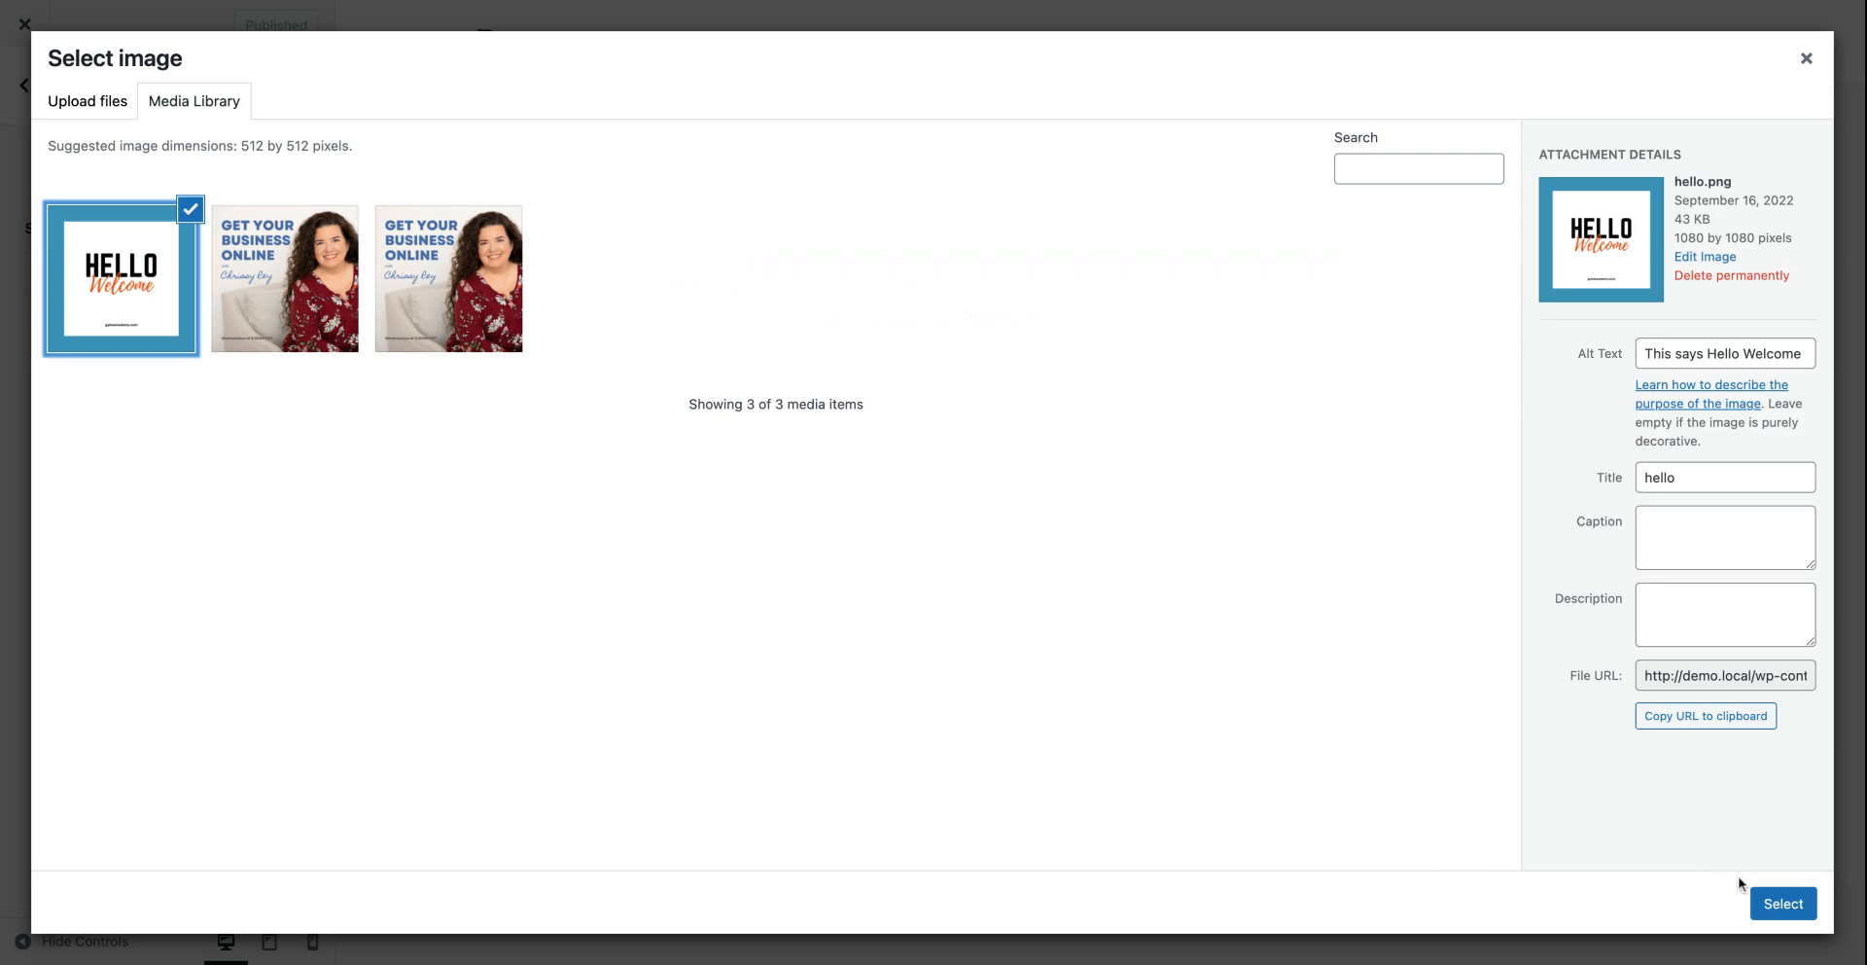
left_click(1782, 902)
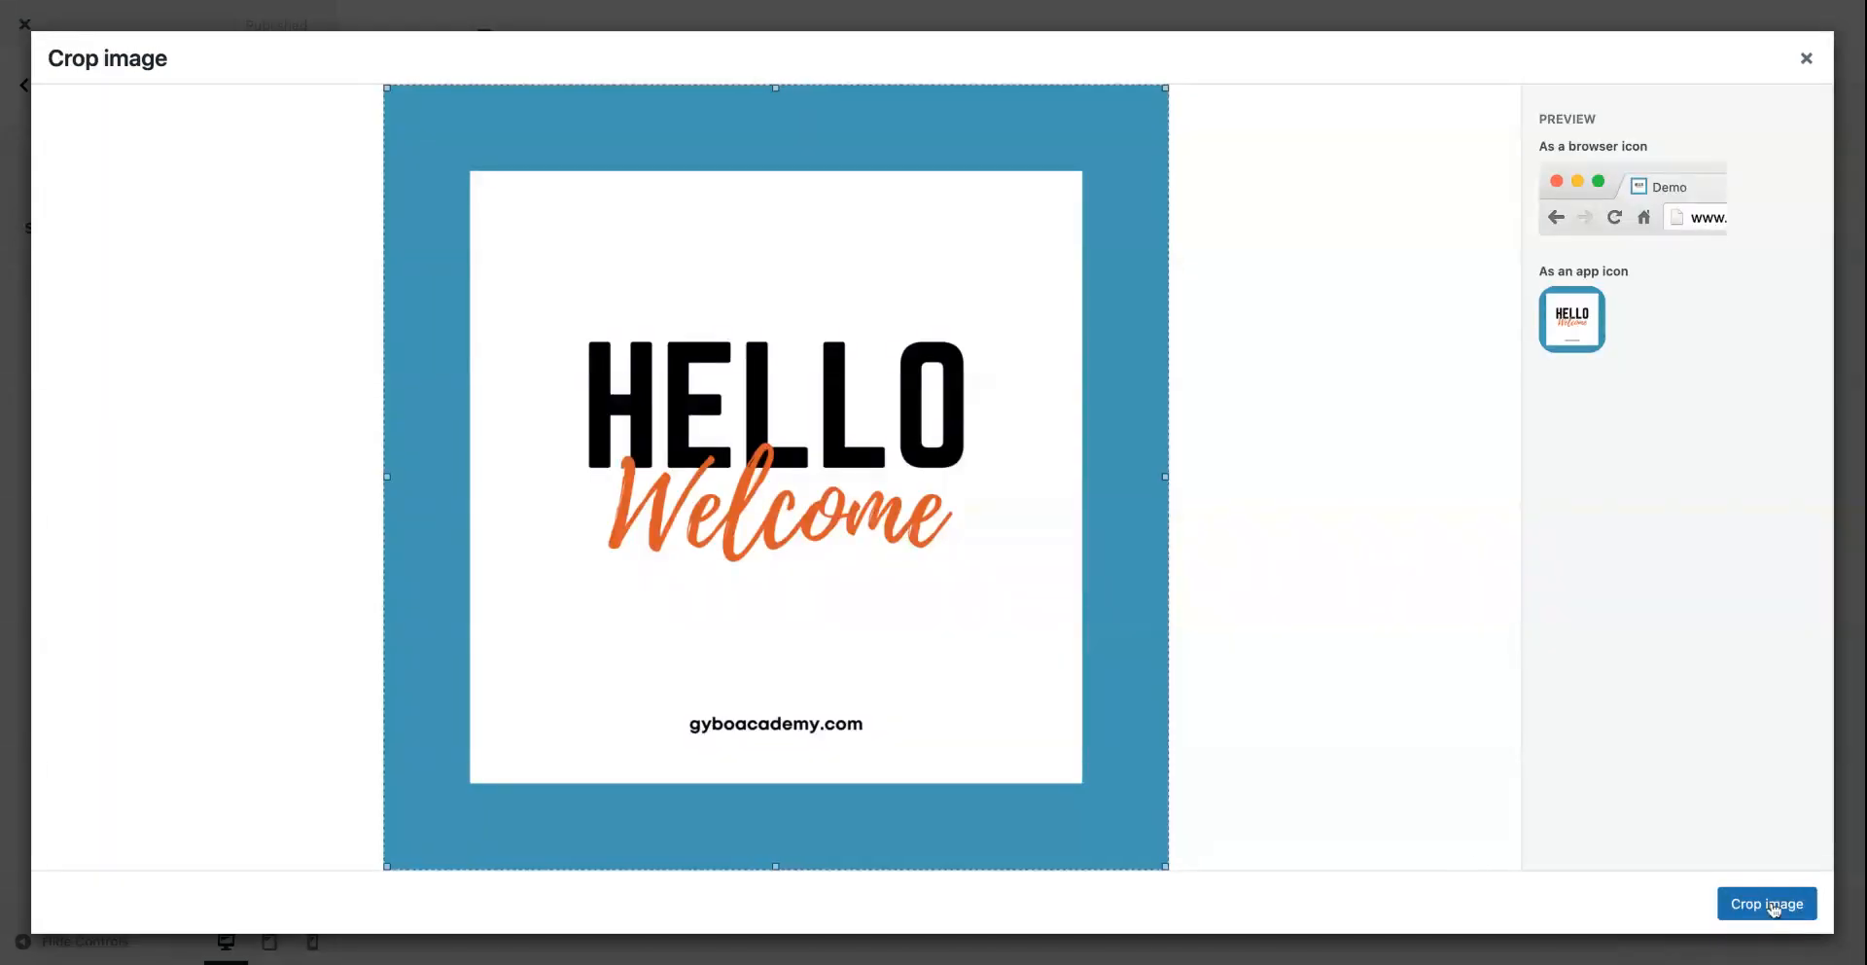
left_click(1774, 907)
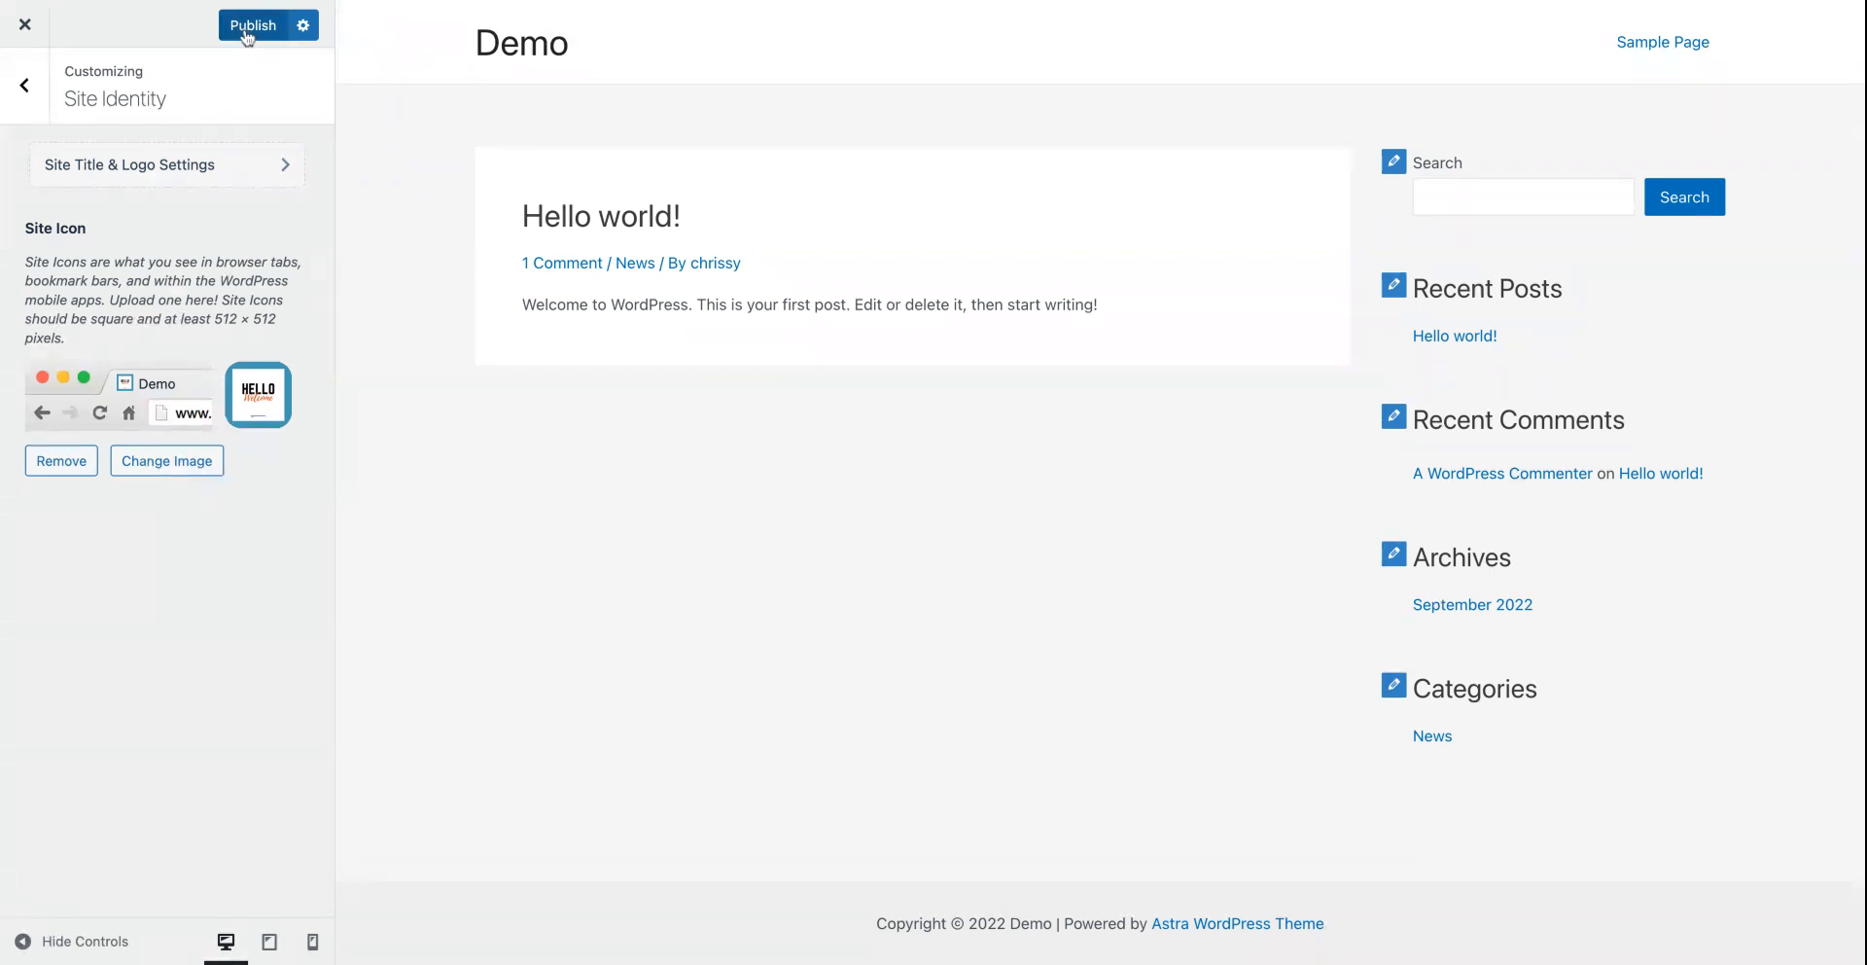
left_click(27, 30)
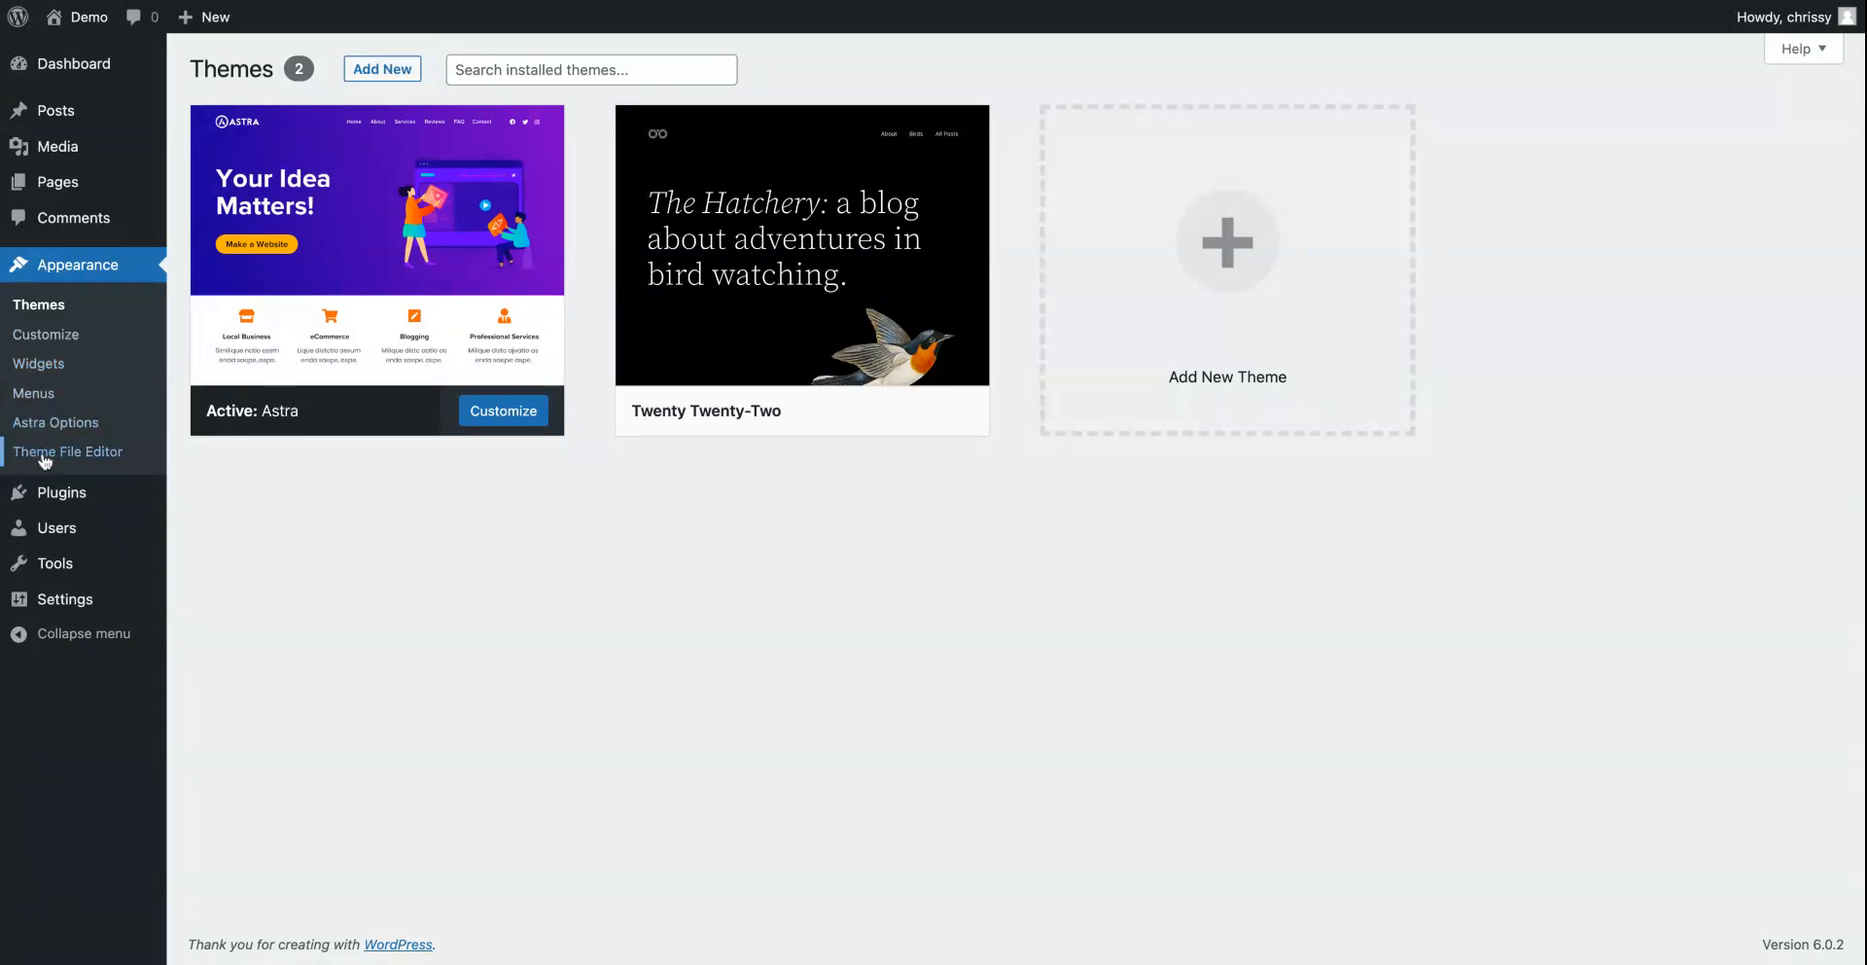
Step: Switch between Twenty Twenty-Two and Astra to compare their appearance options, ending with Twenty Twenty-Two activated
mouse_move(754, 420)
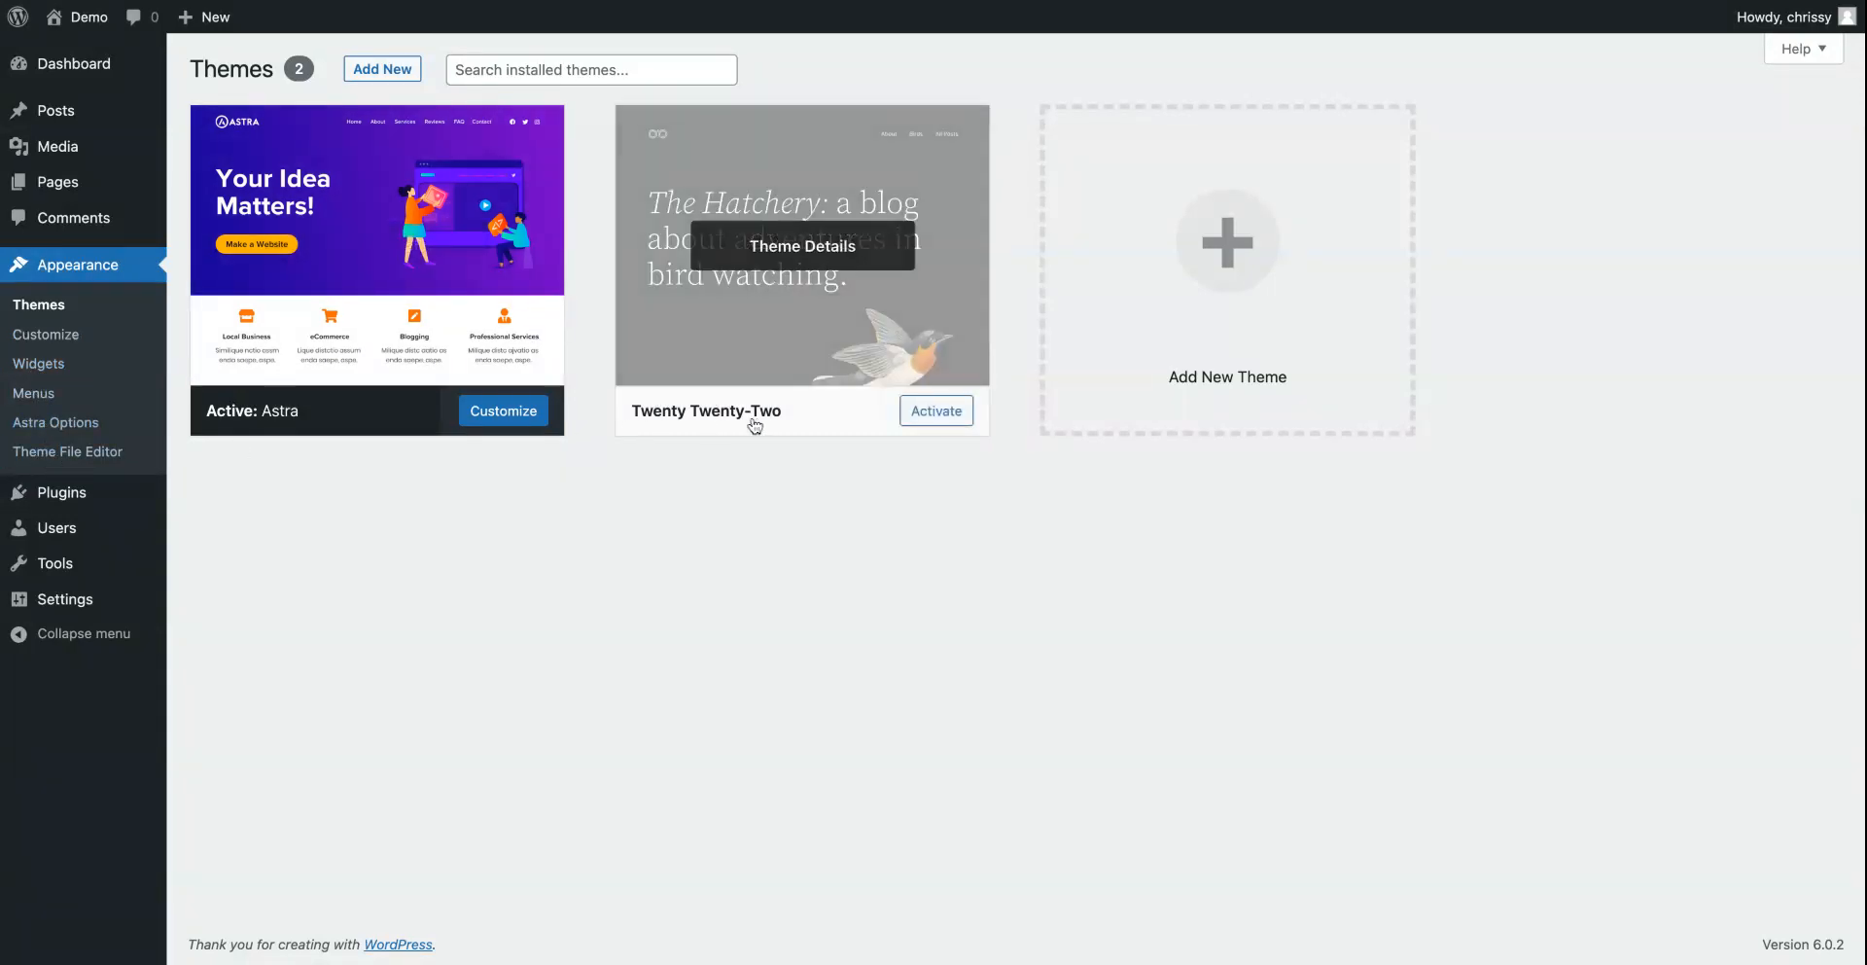
left_click(934, 412)
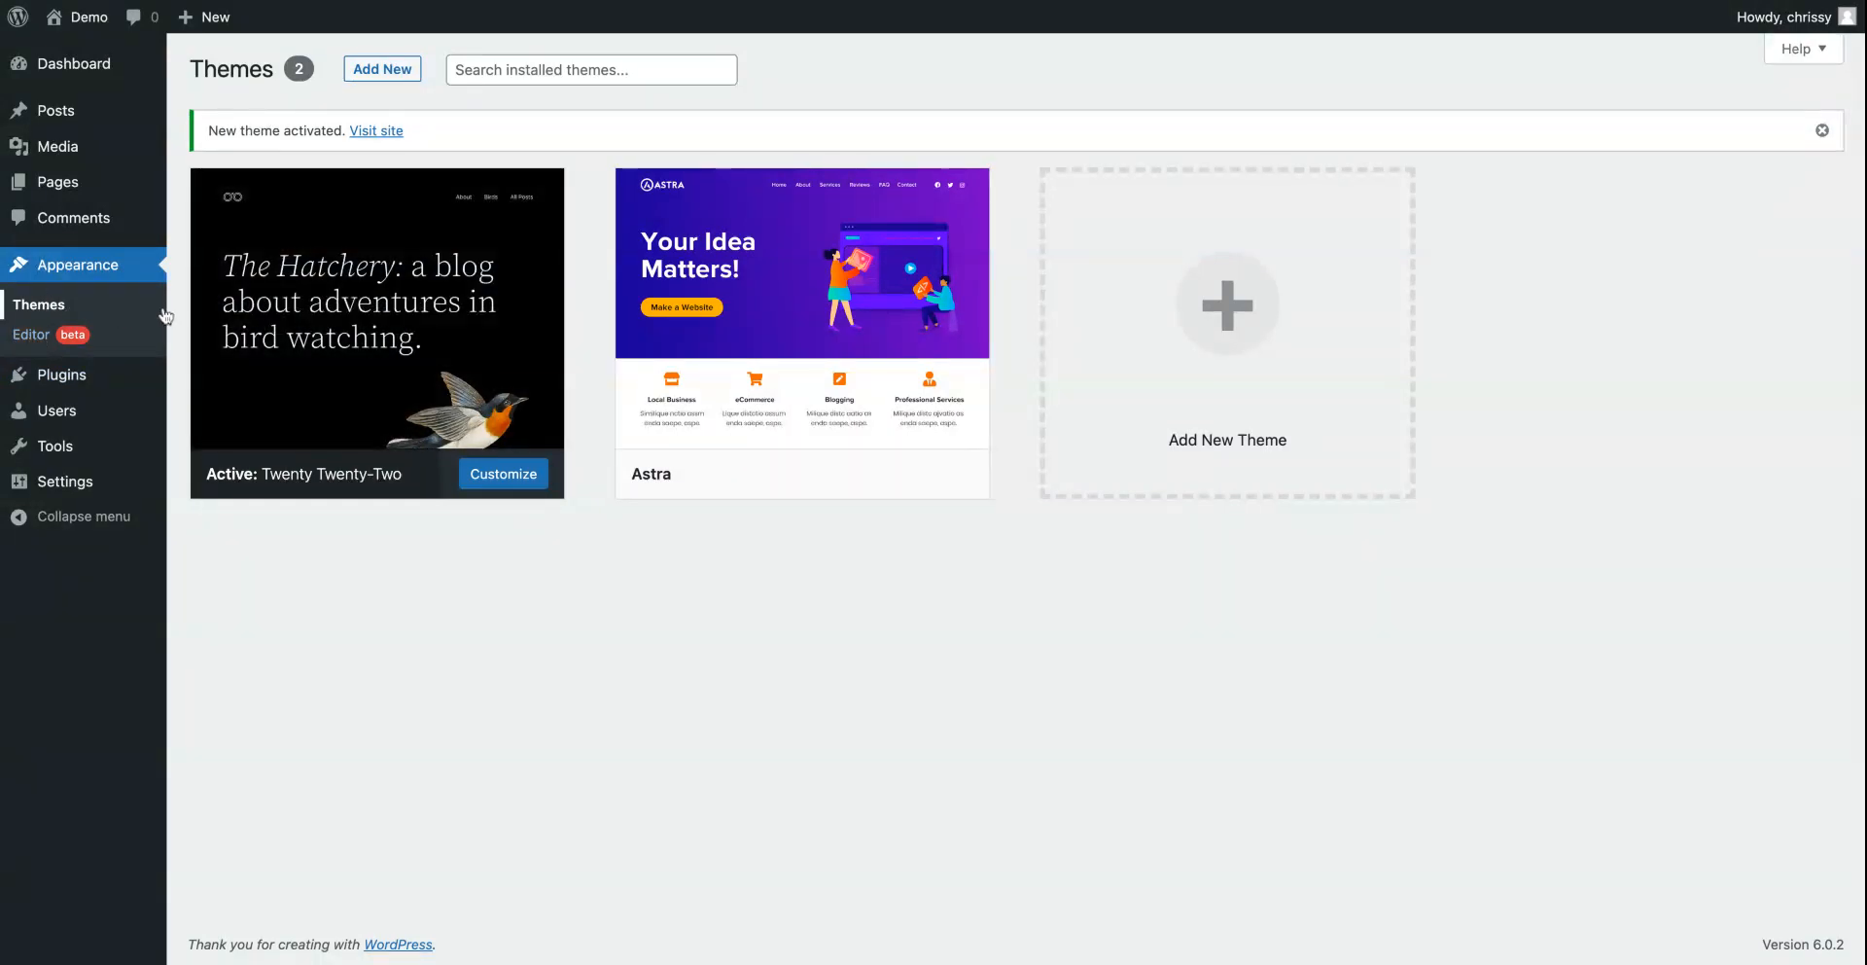
mouse_move(766, 468)
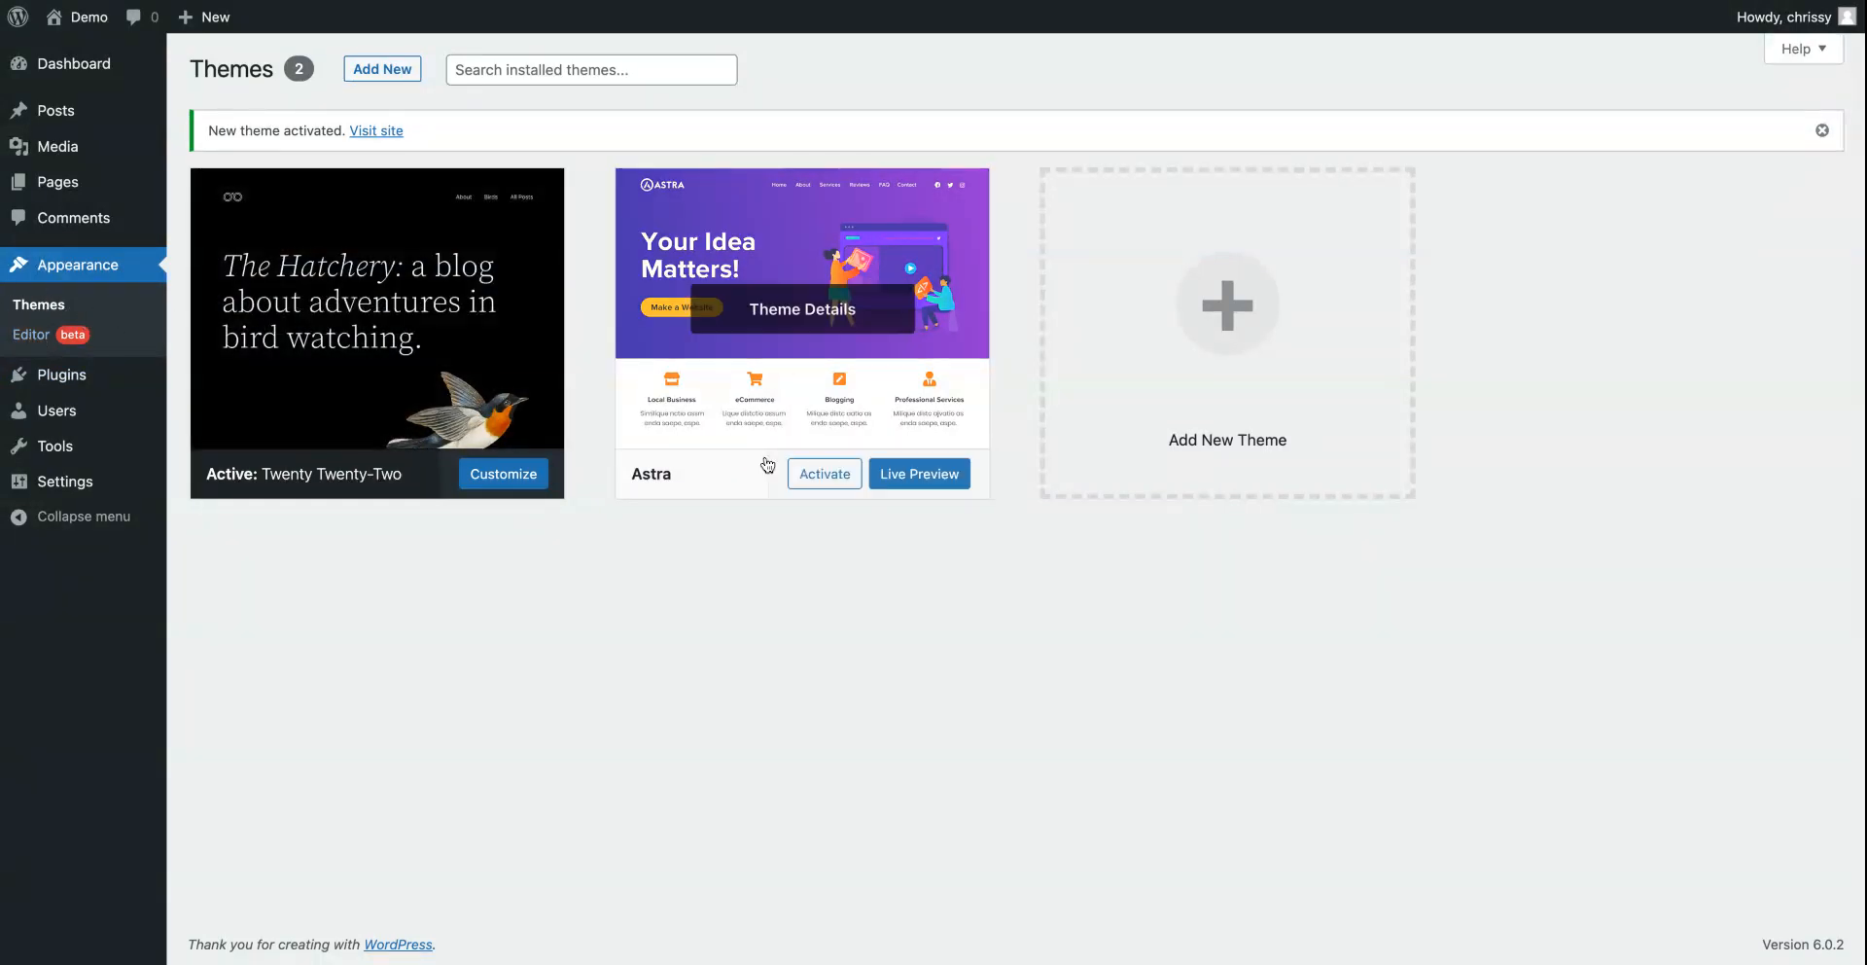
left_click(823, 473)
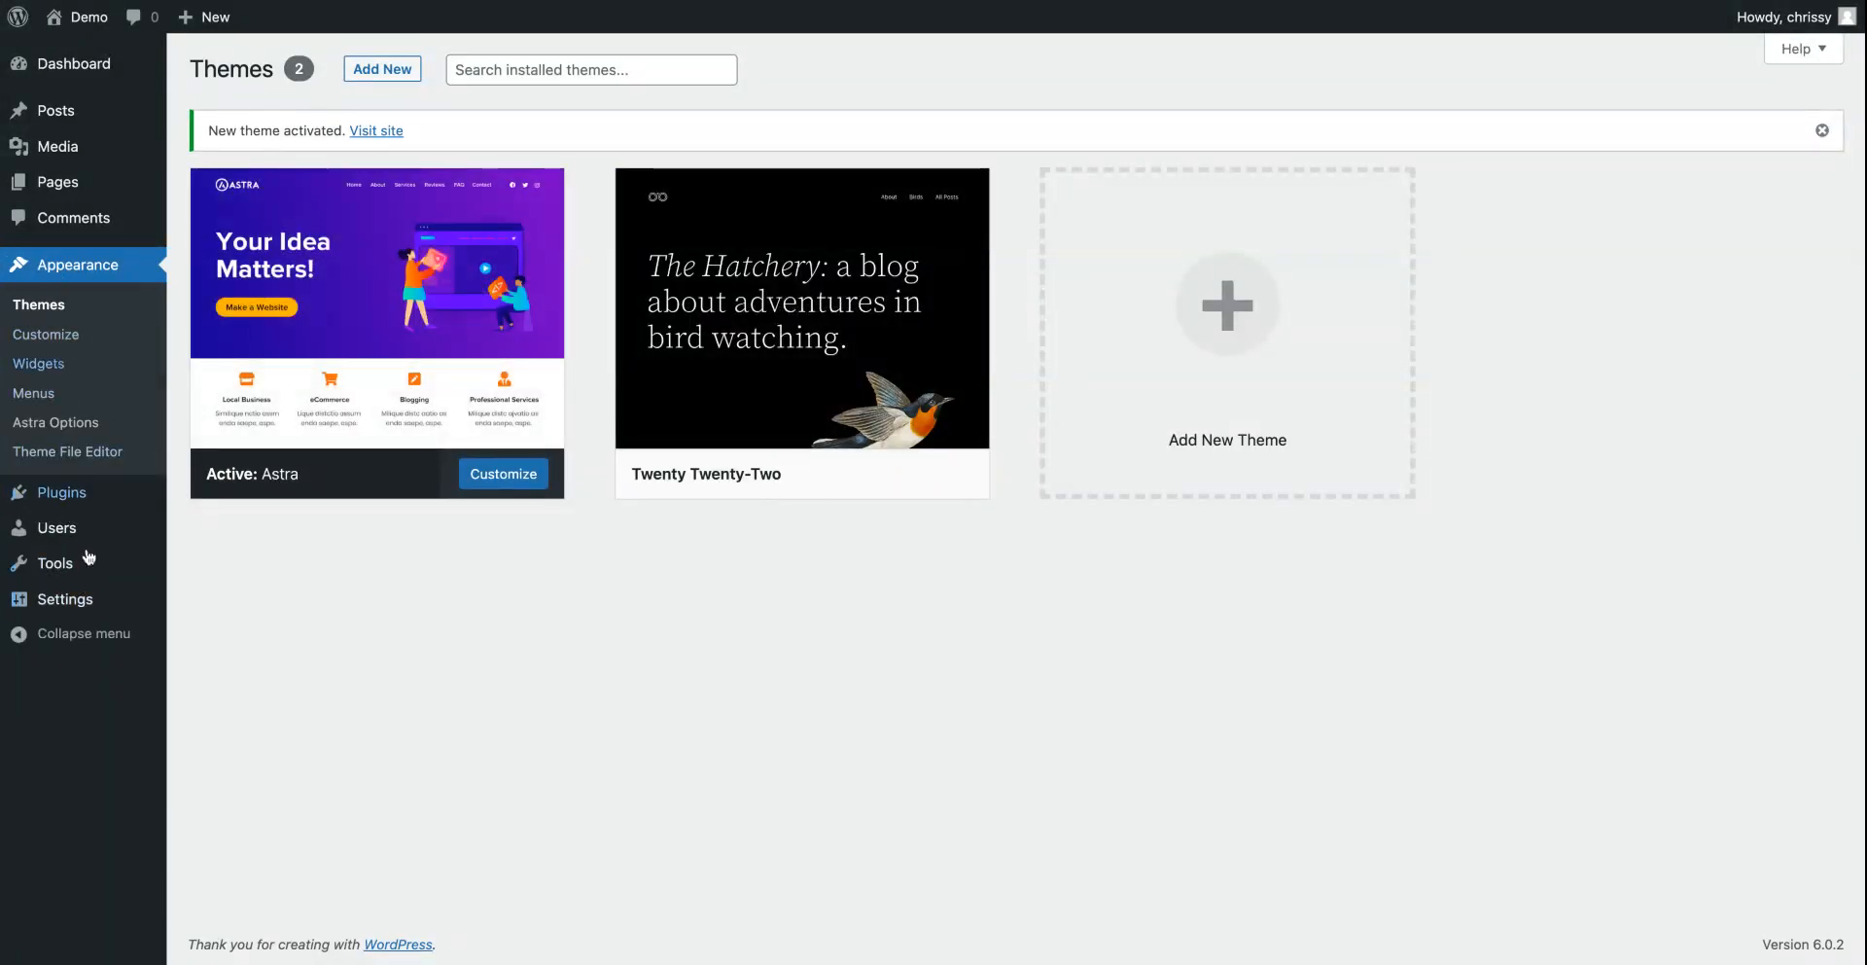
mouse_move(87, 563)
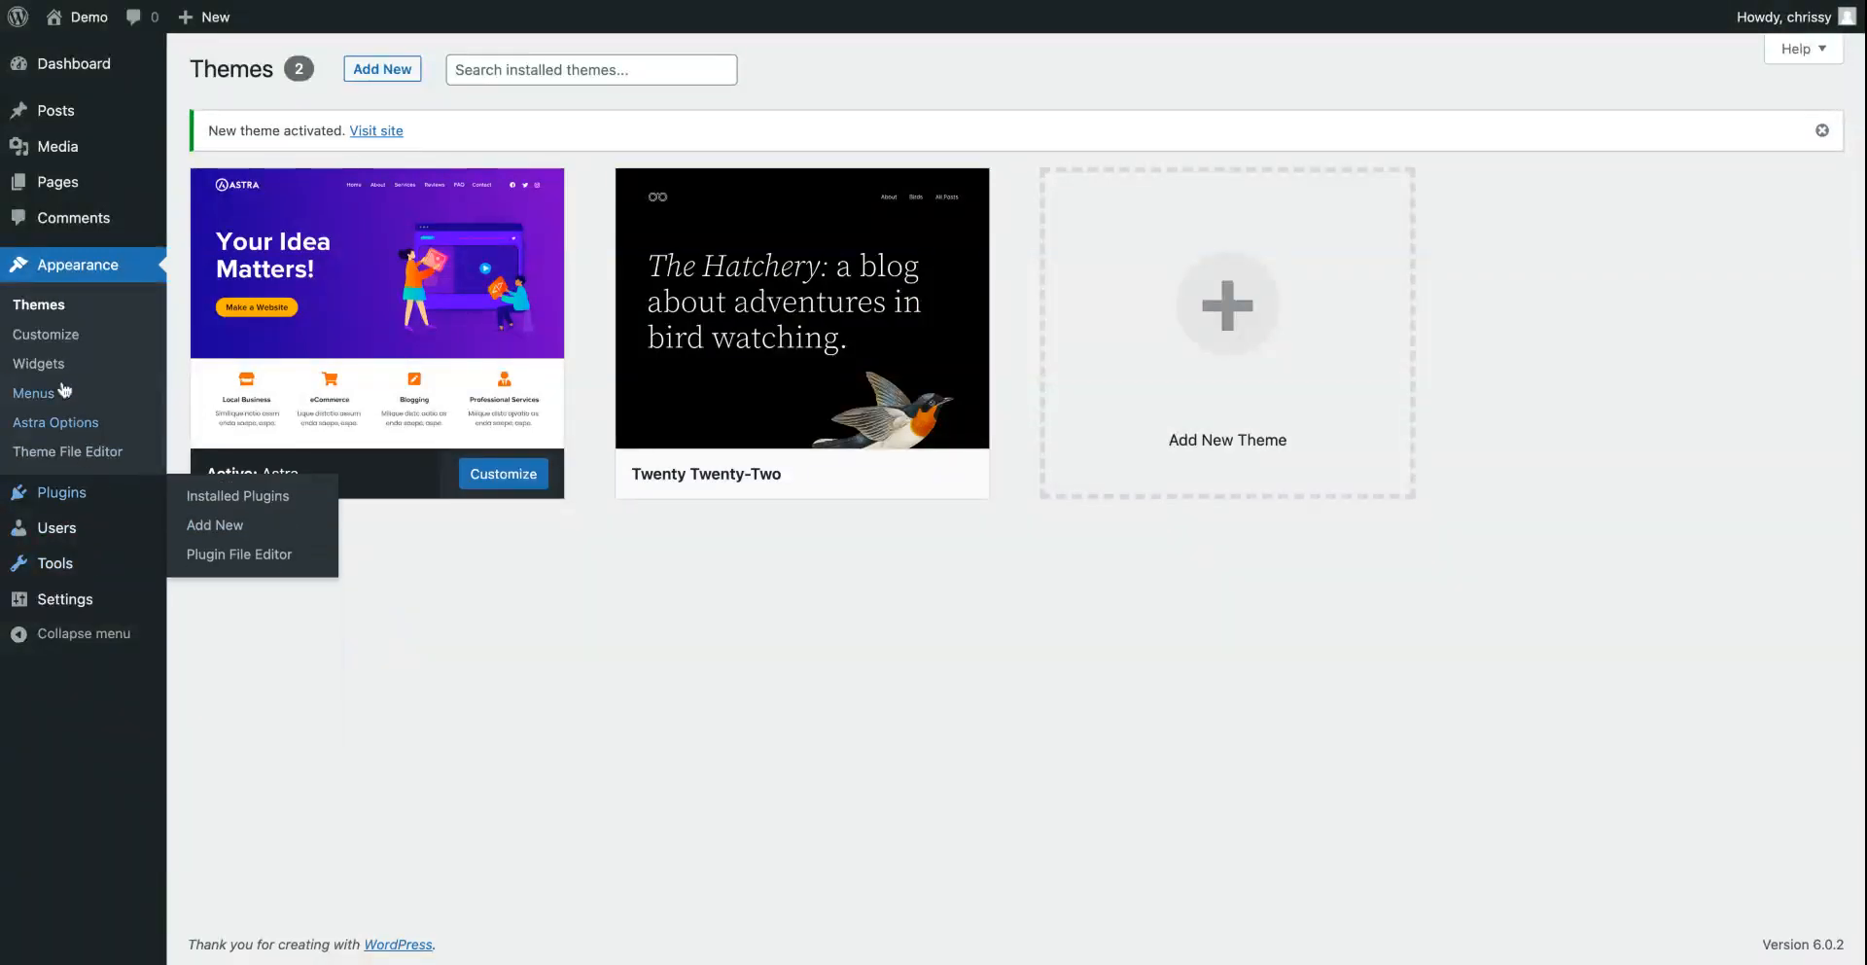
mouse_move(64, 500)
mouse_move(739, 474)
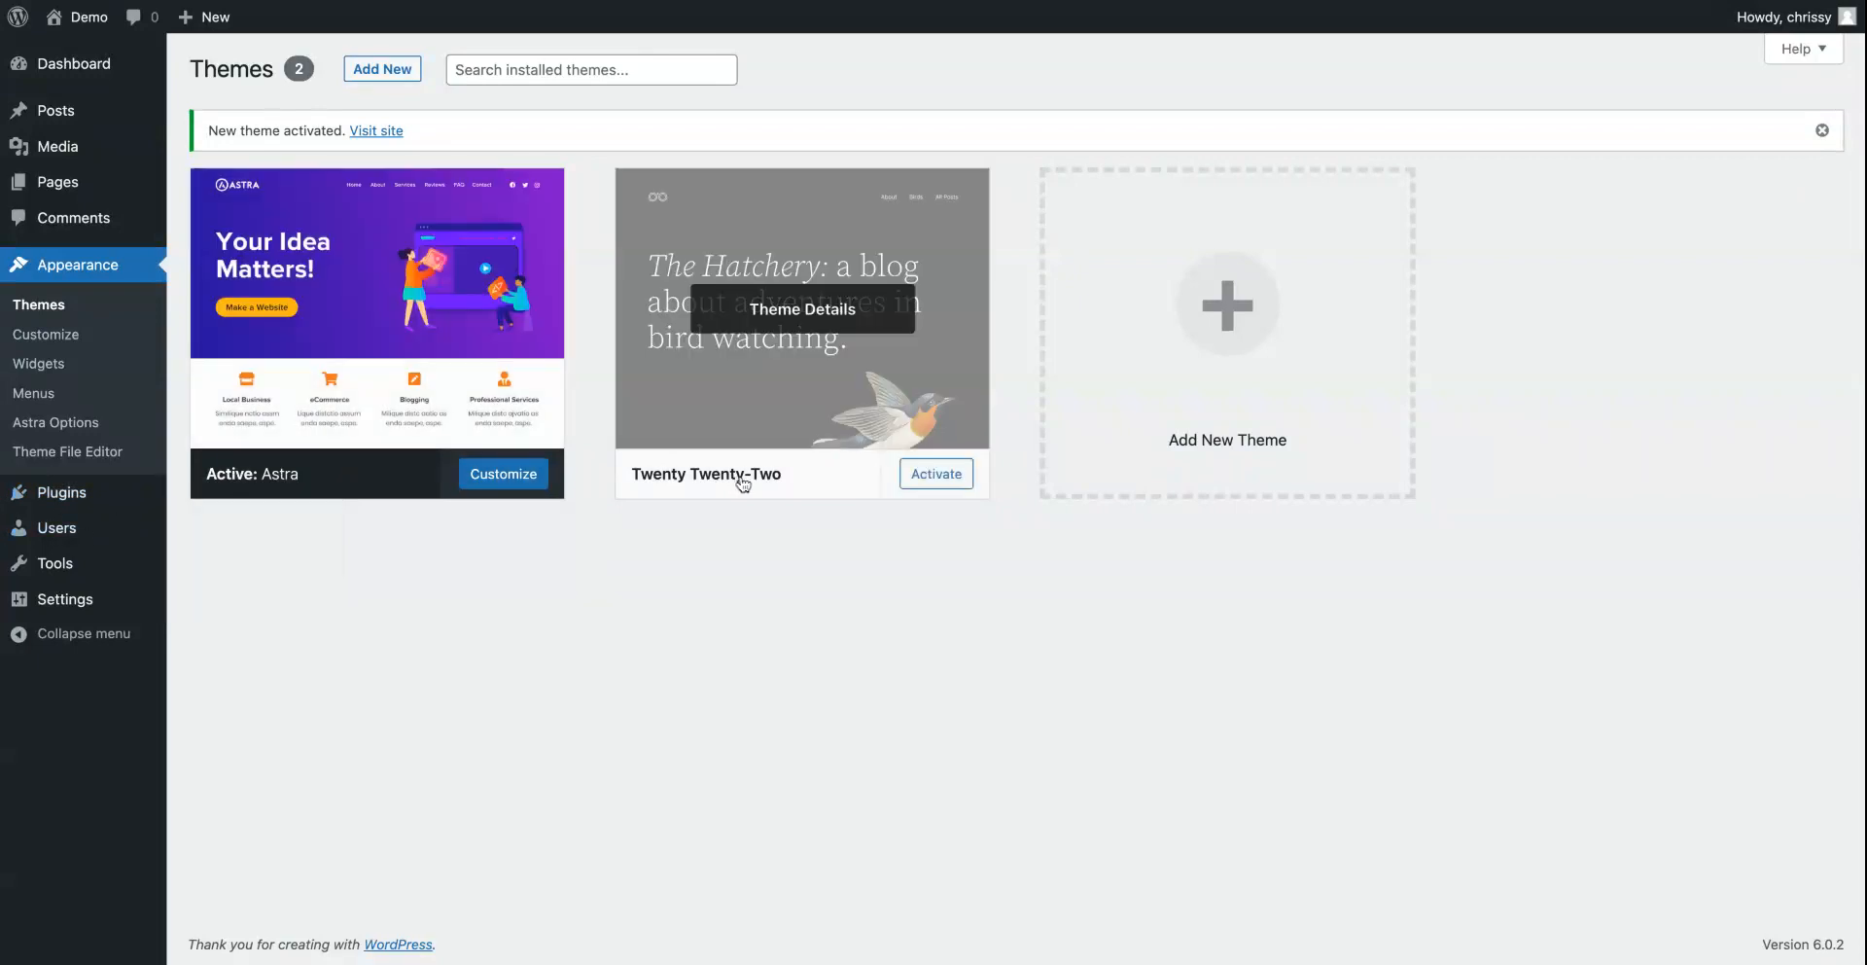
left_click(921, 477)
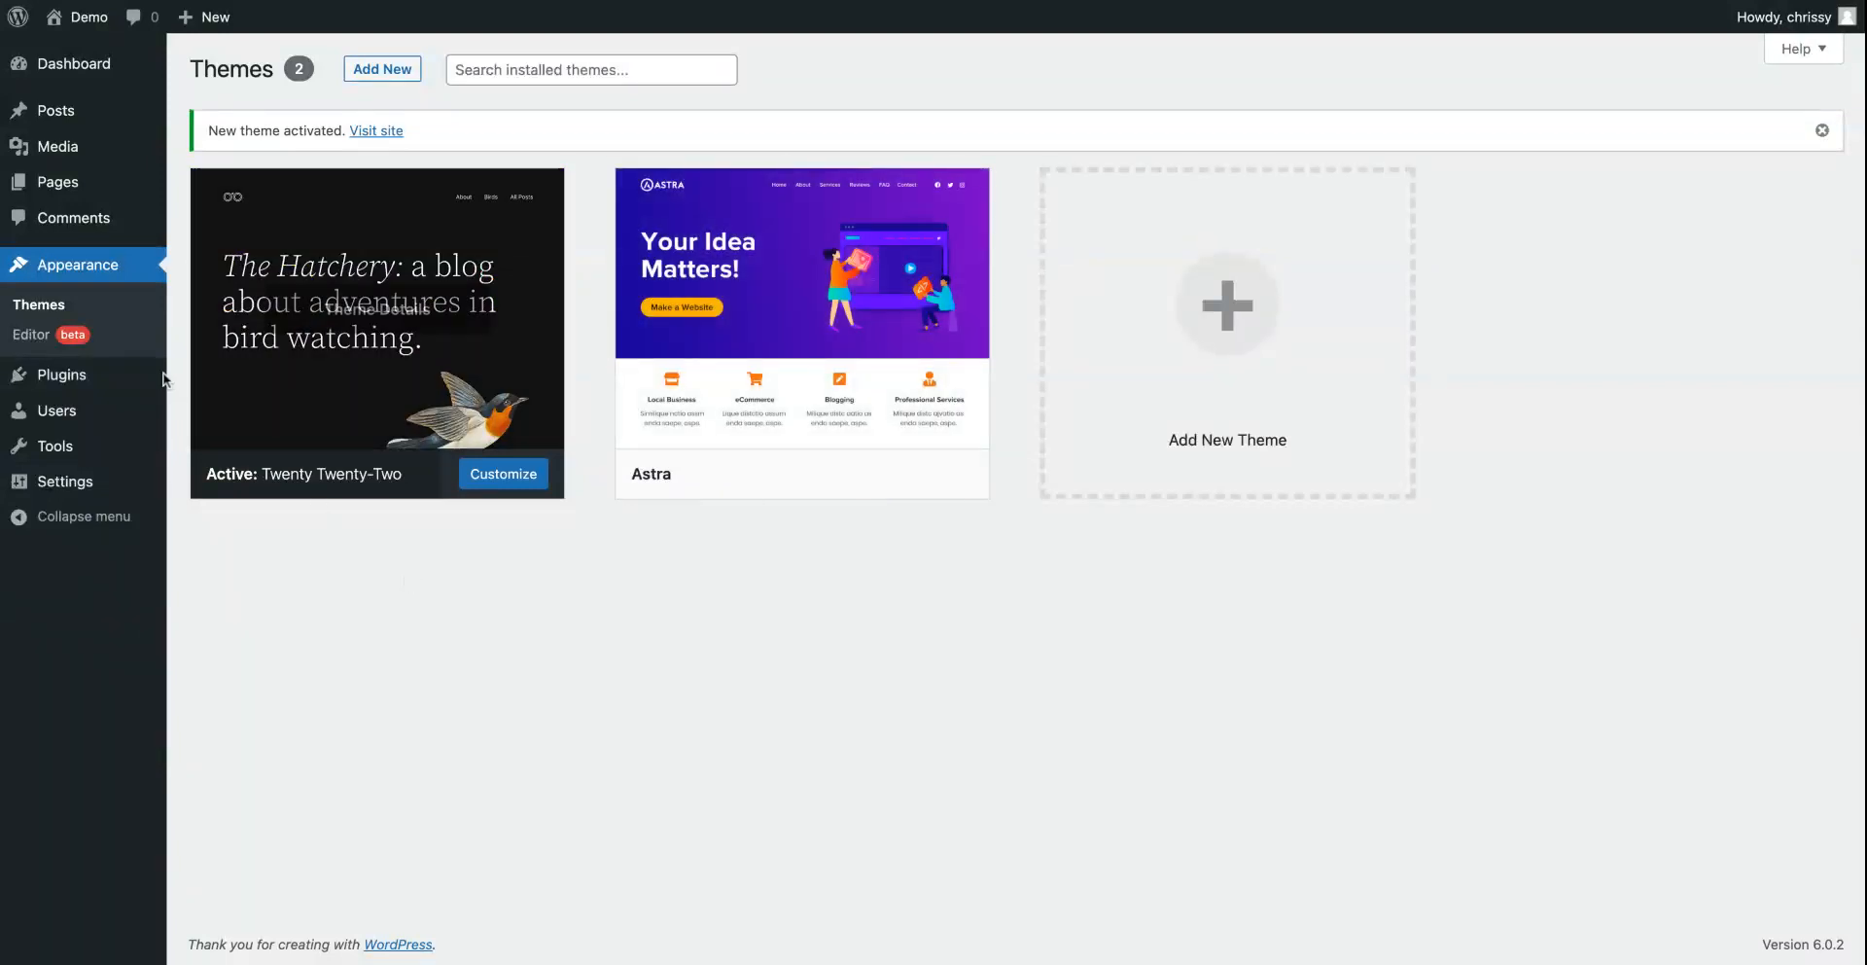
Step: Open the installed plugins and search the plugin directory for "imagify"
mouse_move(56, 386)
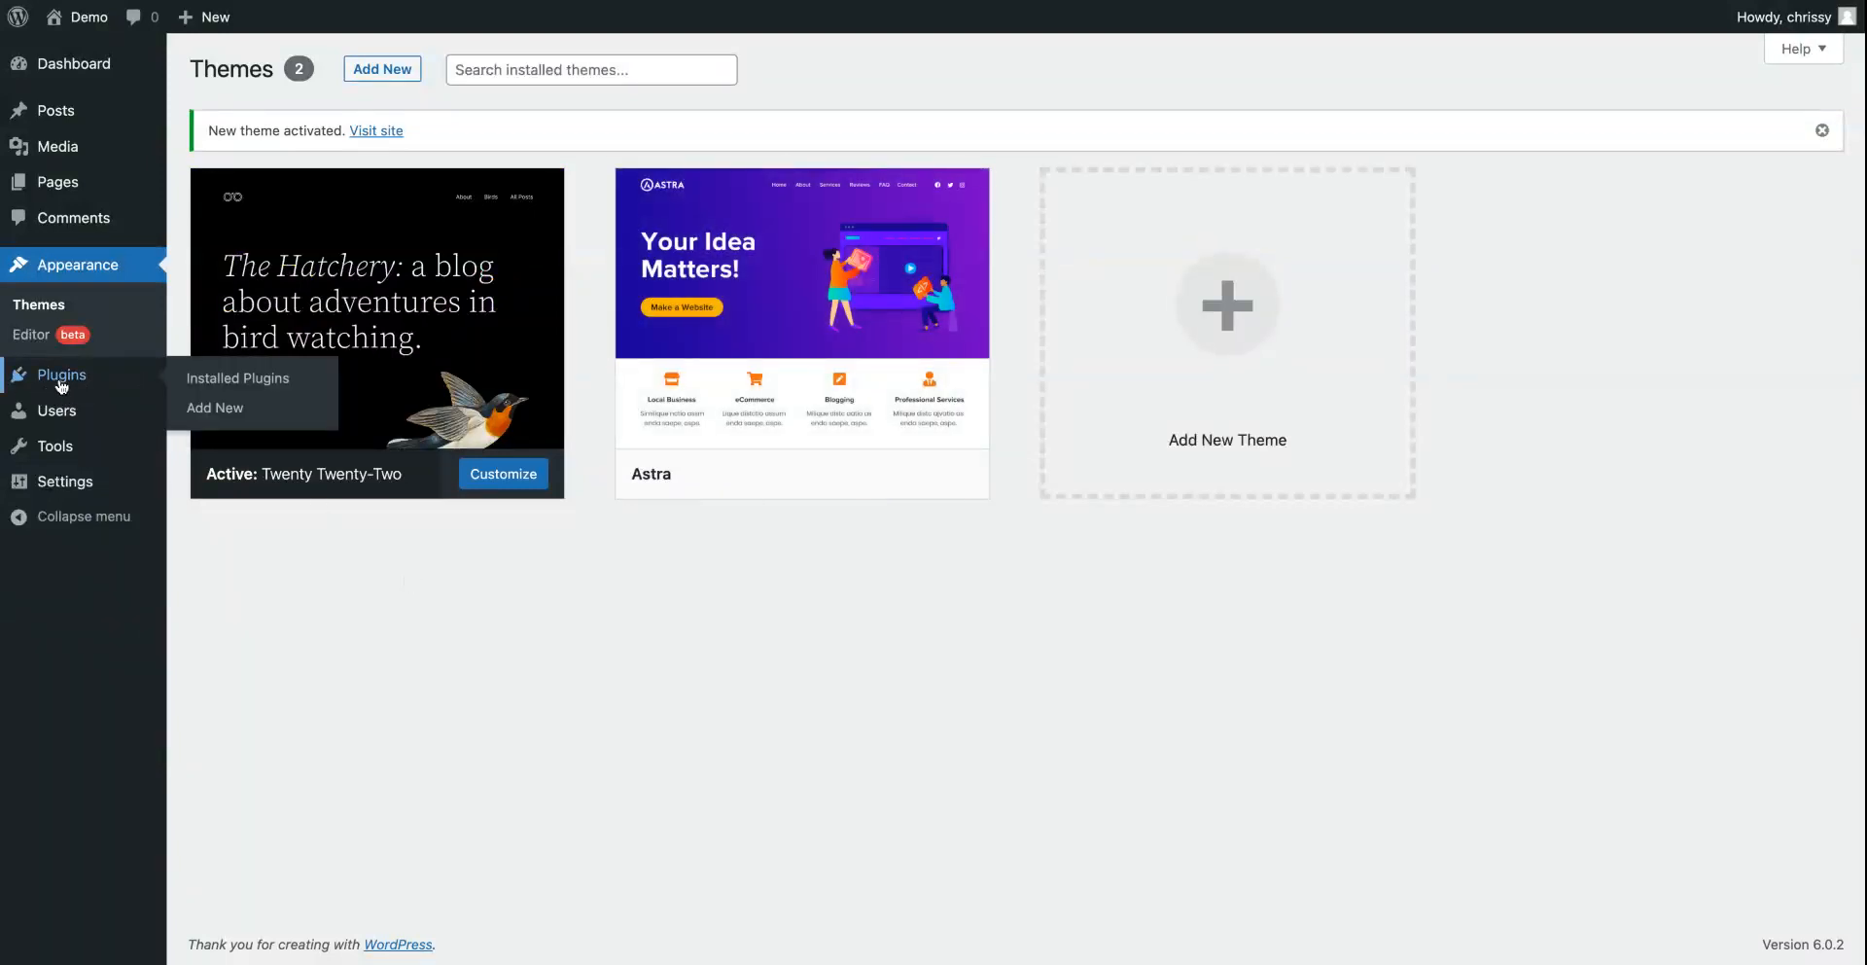
left_click(60, 385)
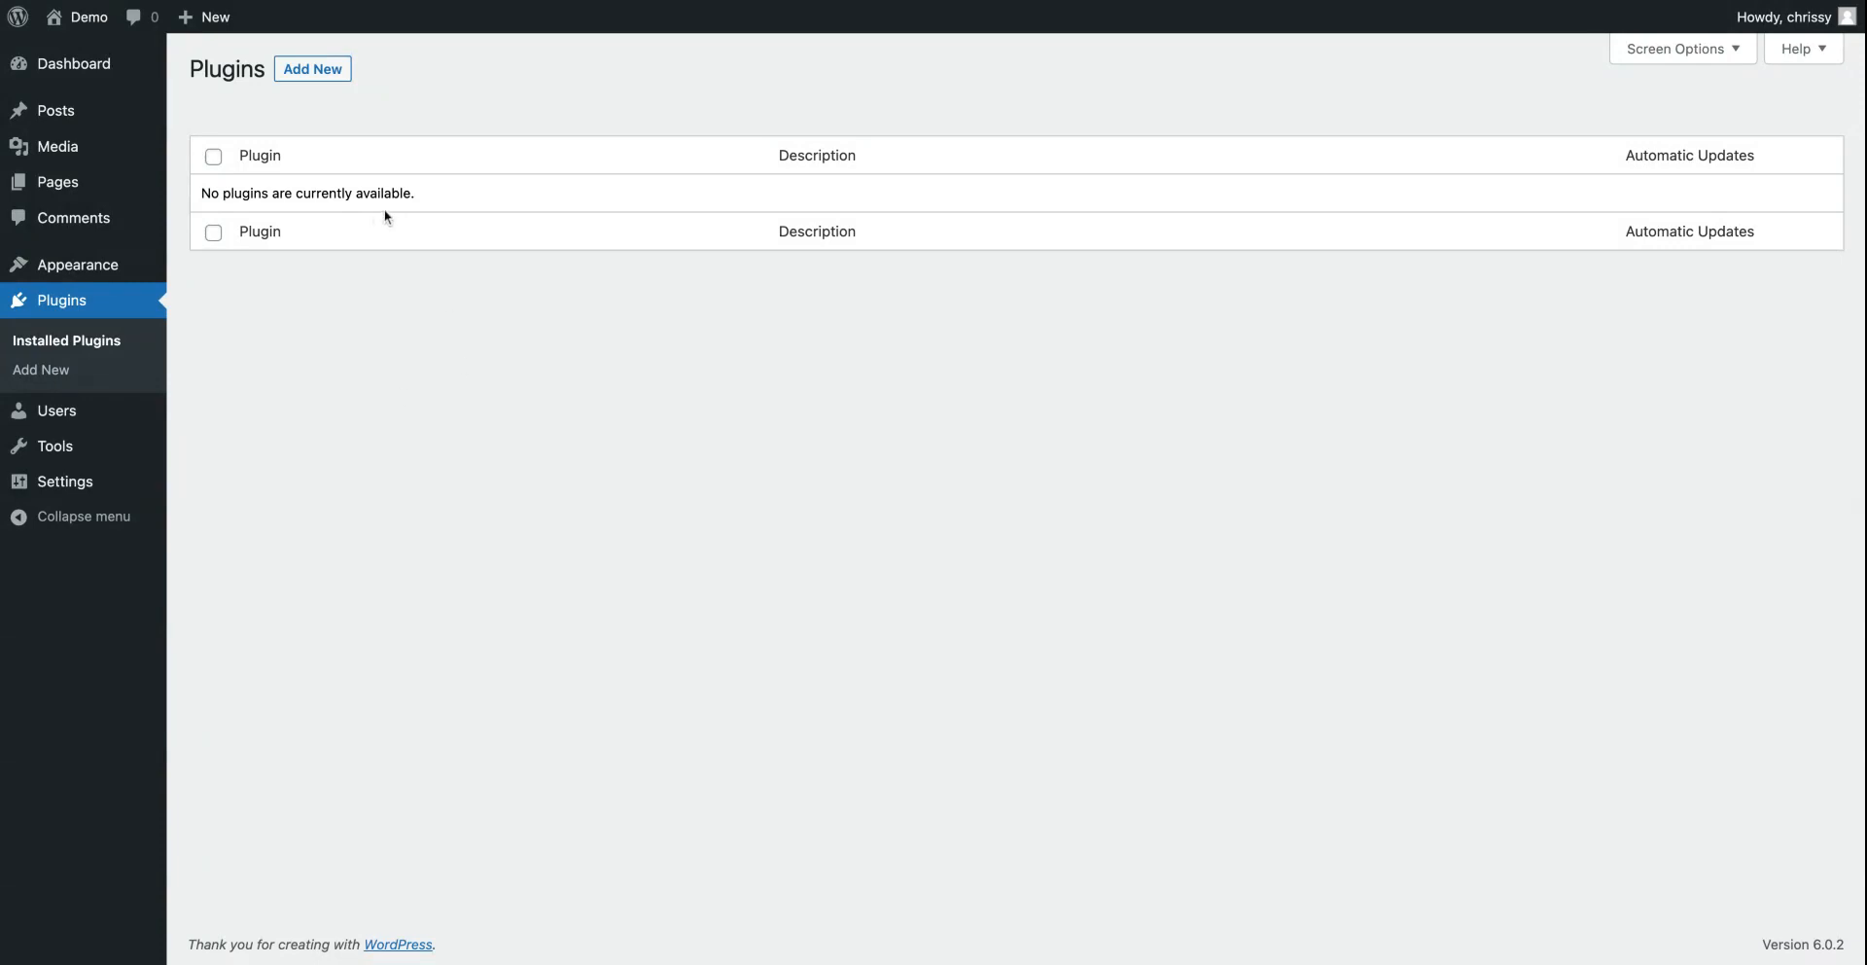
left_click(299, 71)
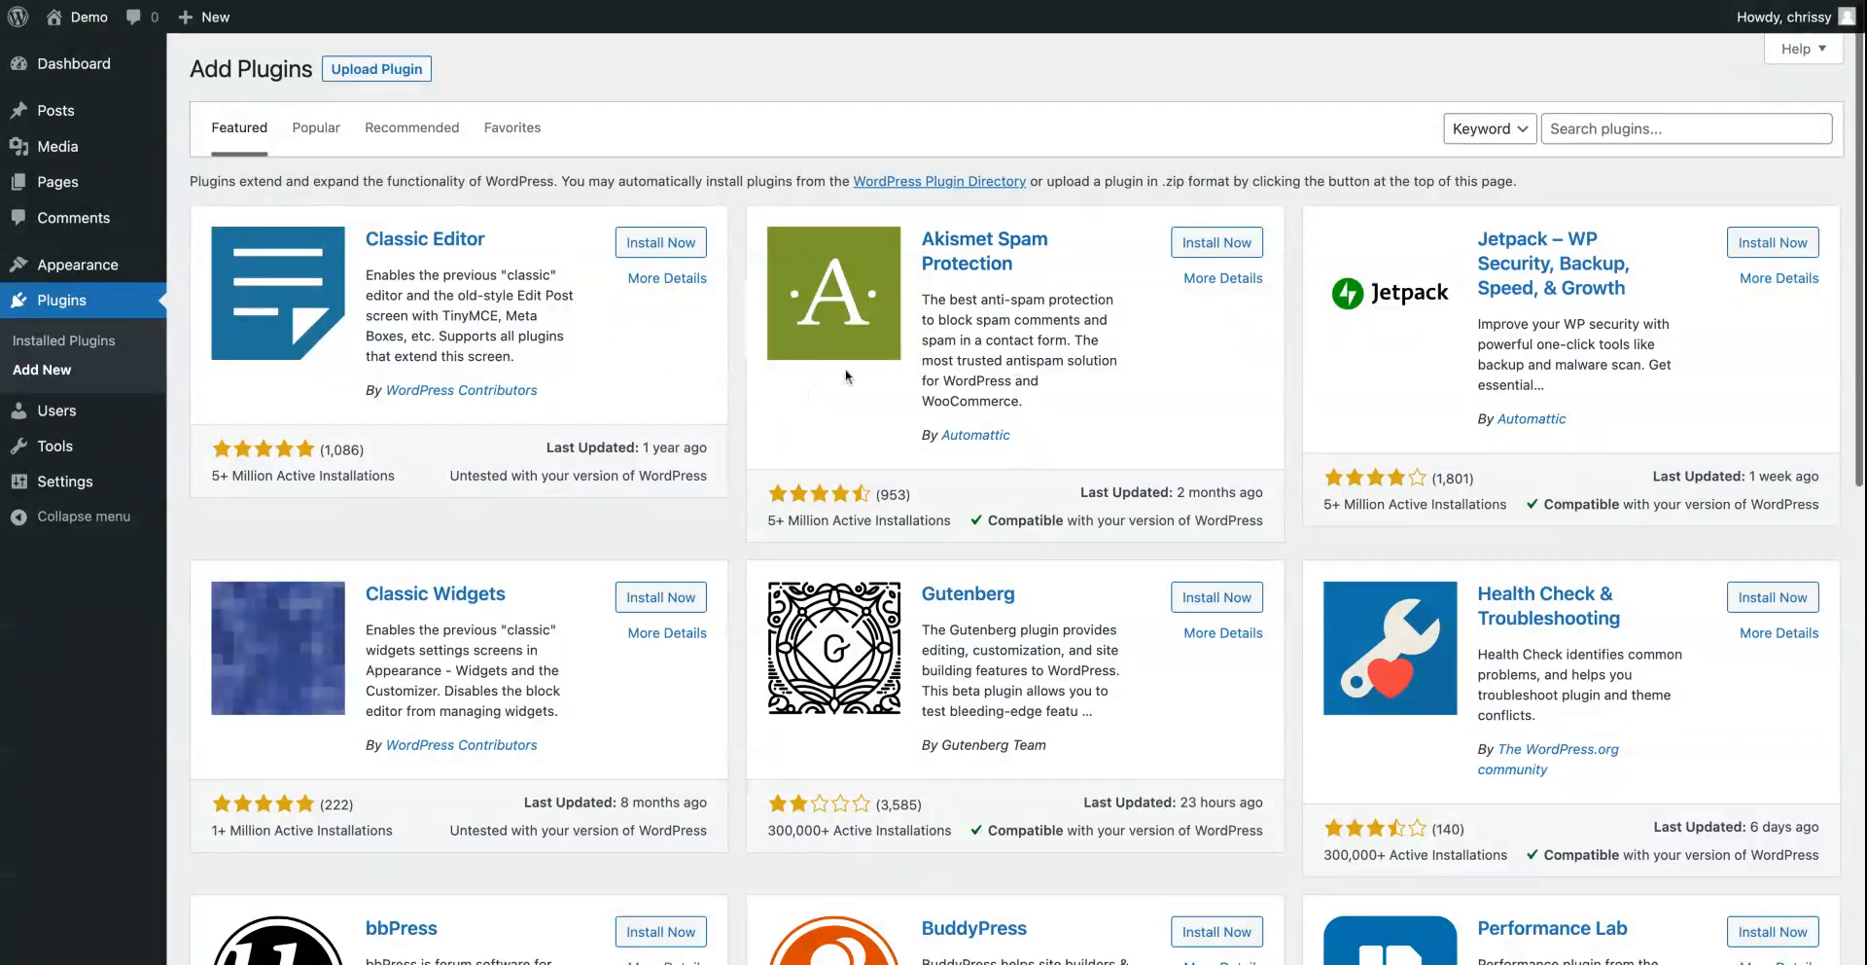
left_click(1590, 132)
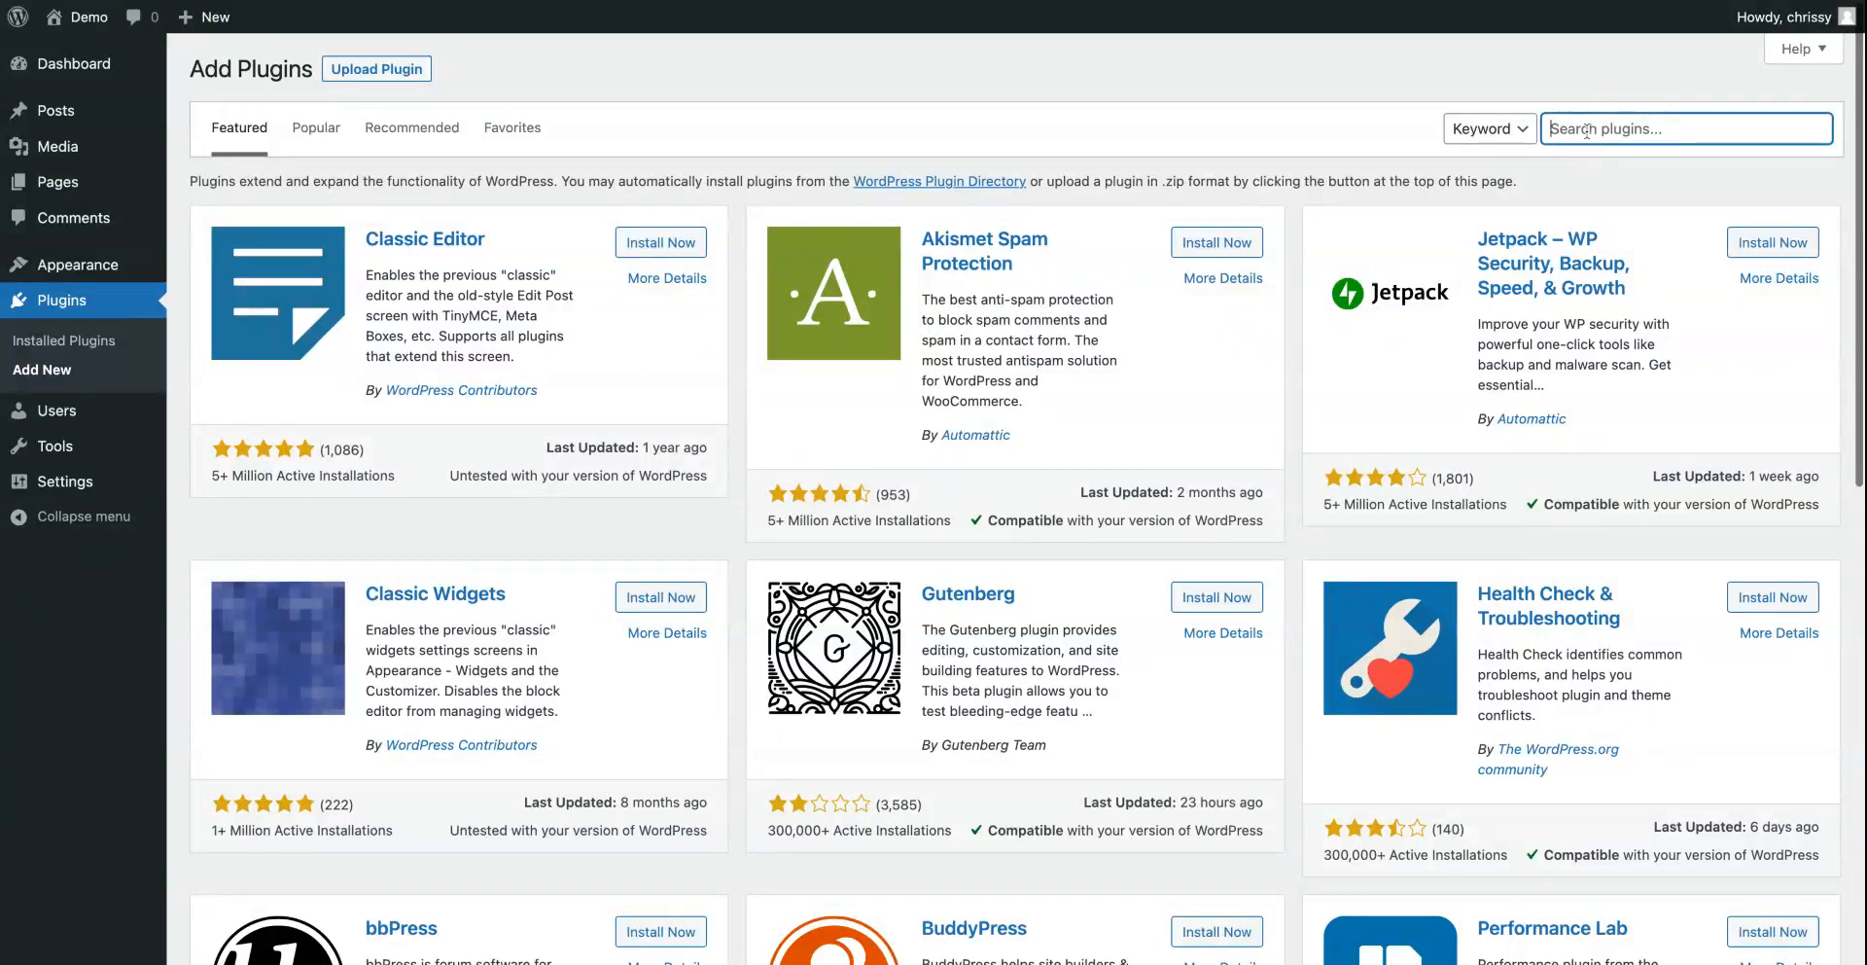
type("imagify")
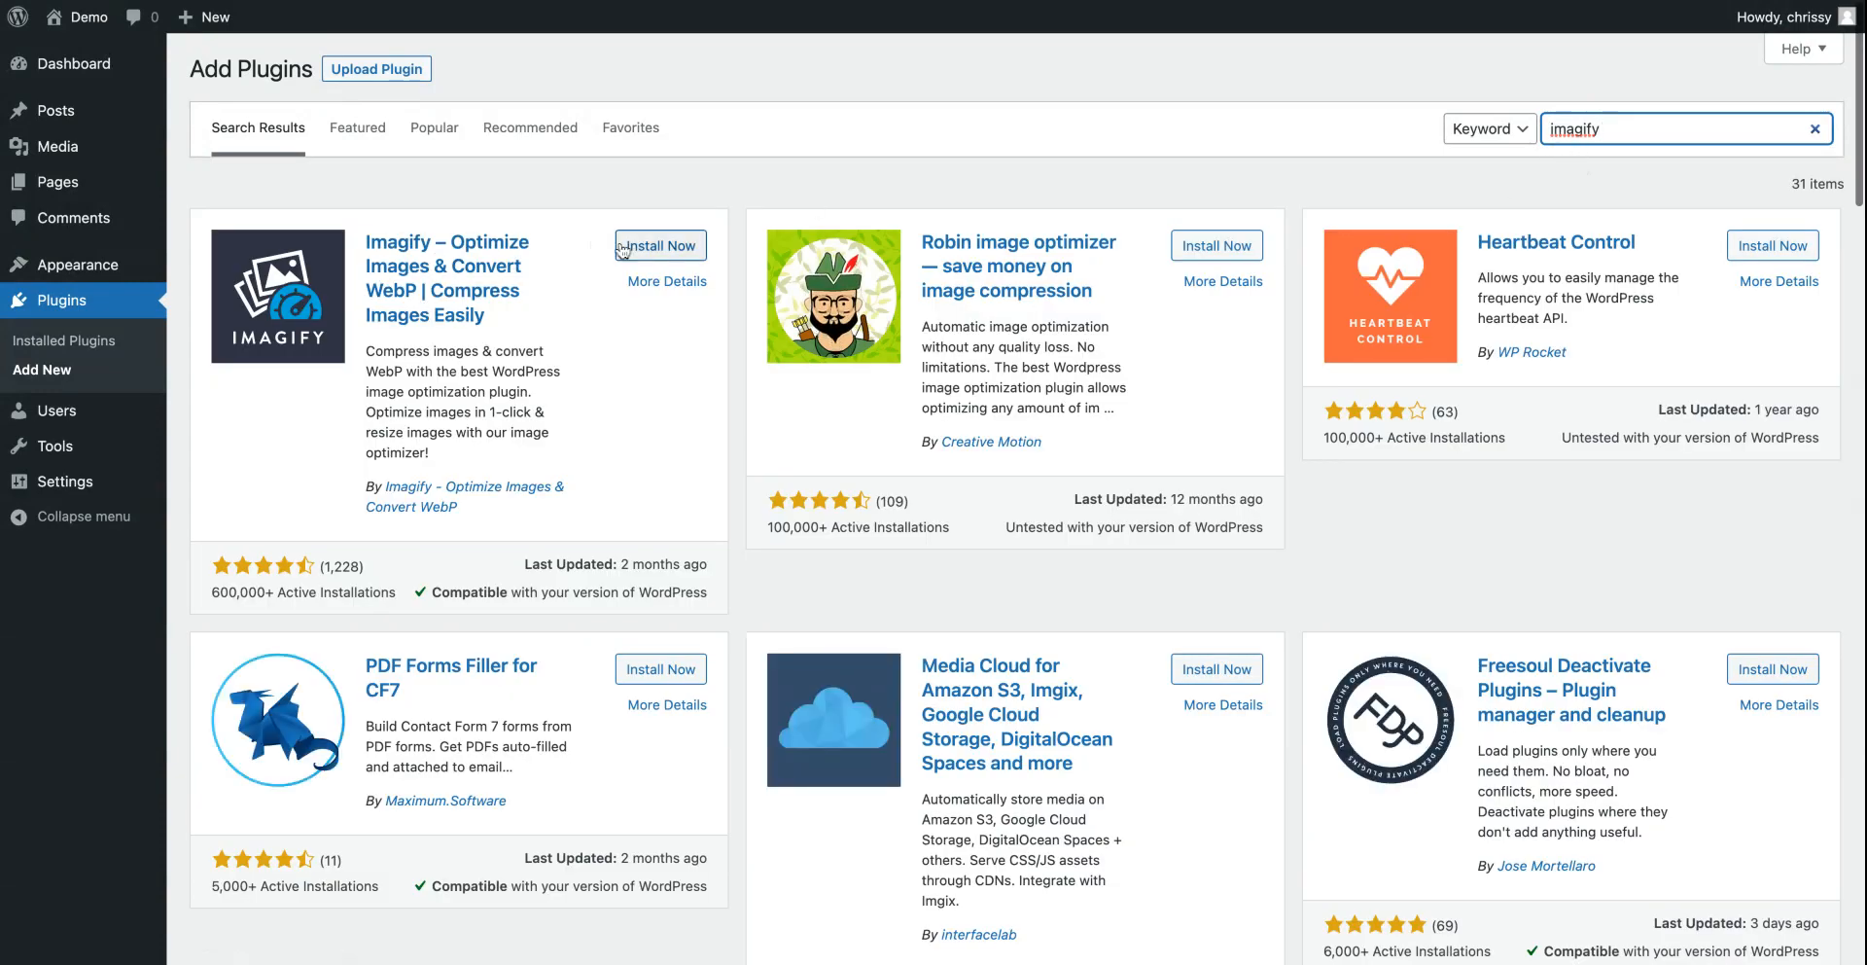
Step: Open the details of the Imagify plugin and examine its last update, version compatibility, active installations, ratings and reviews
left_click(409, 301)
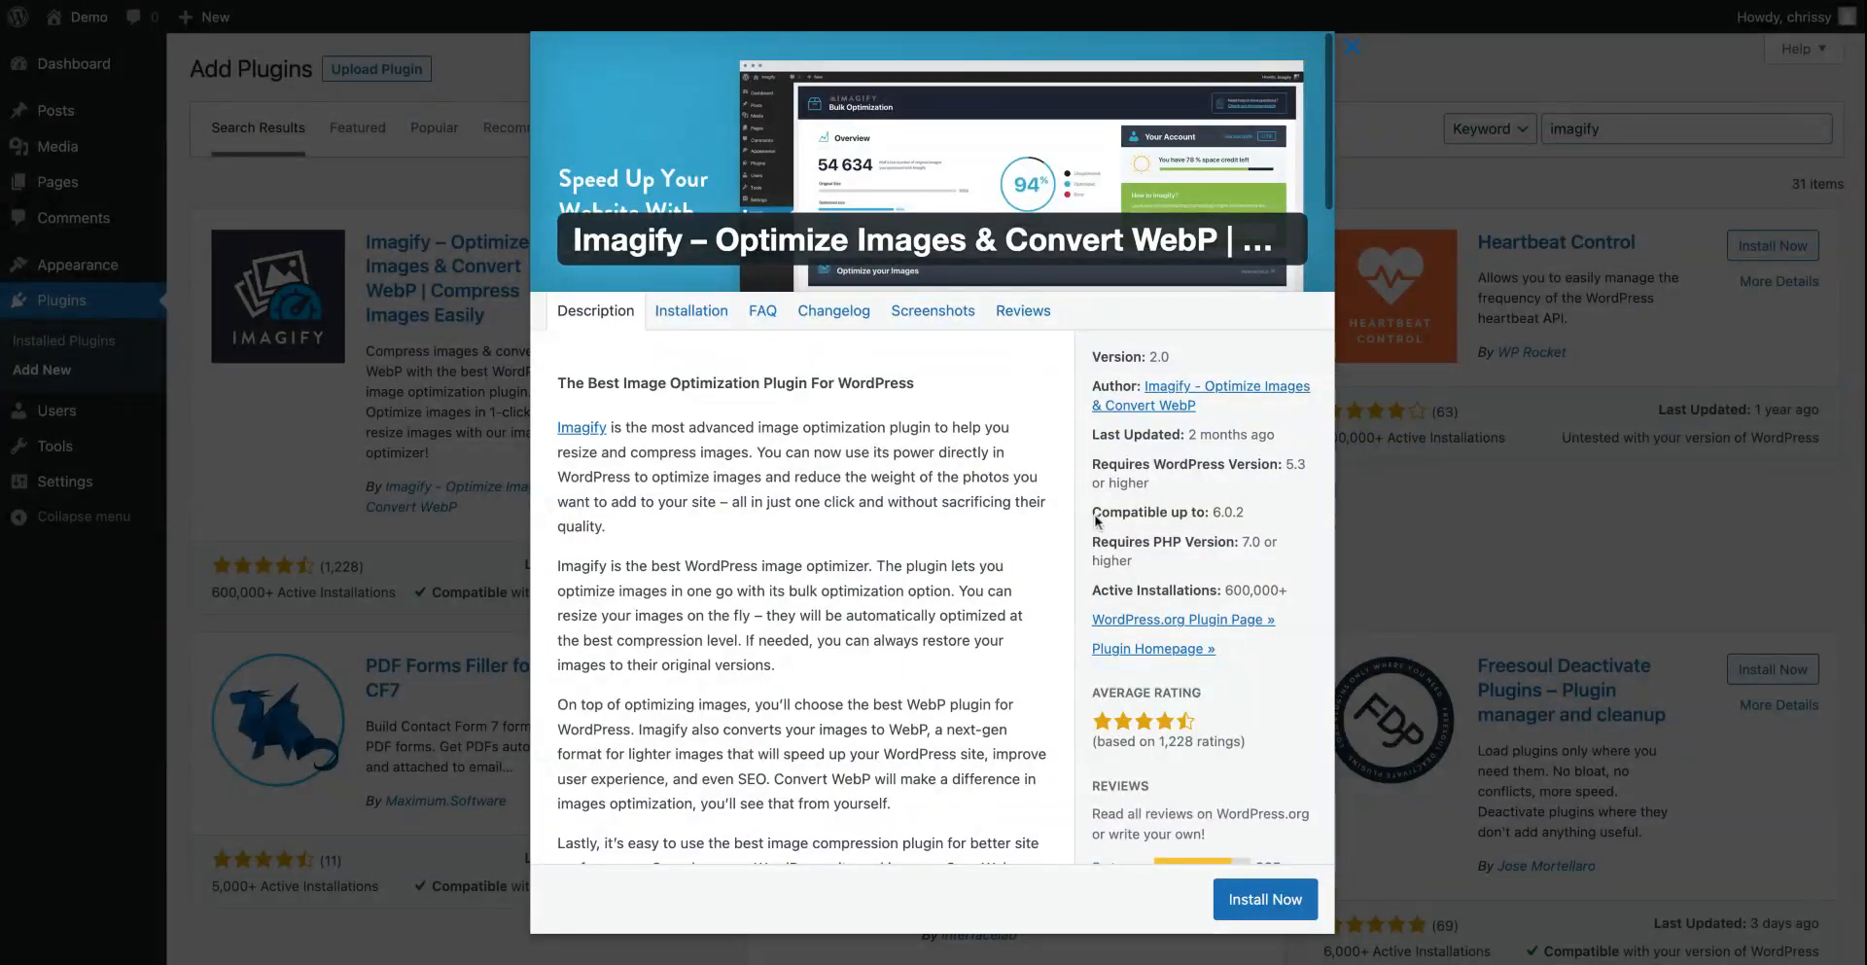
left_click_drag(1096, 437, 1271, 448)
left_click(1176, 437)
left_click(1094, 544)
scroll(1143, 647, "down", 2)
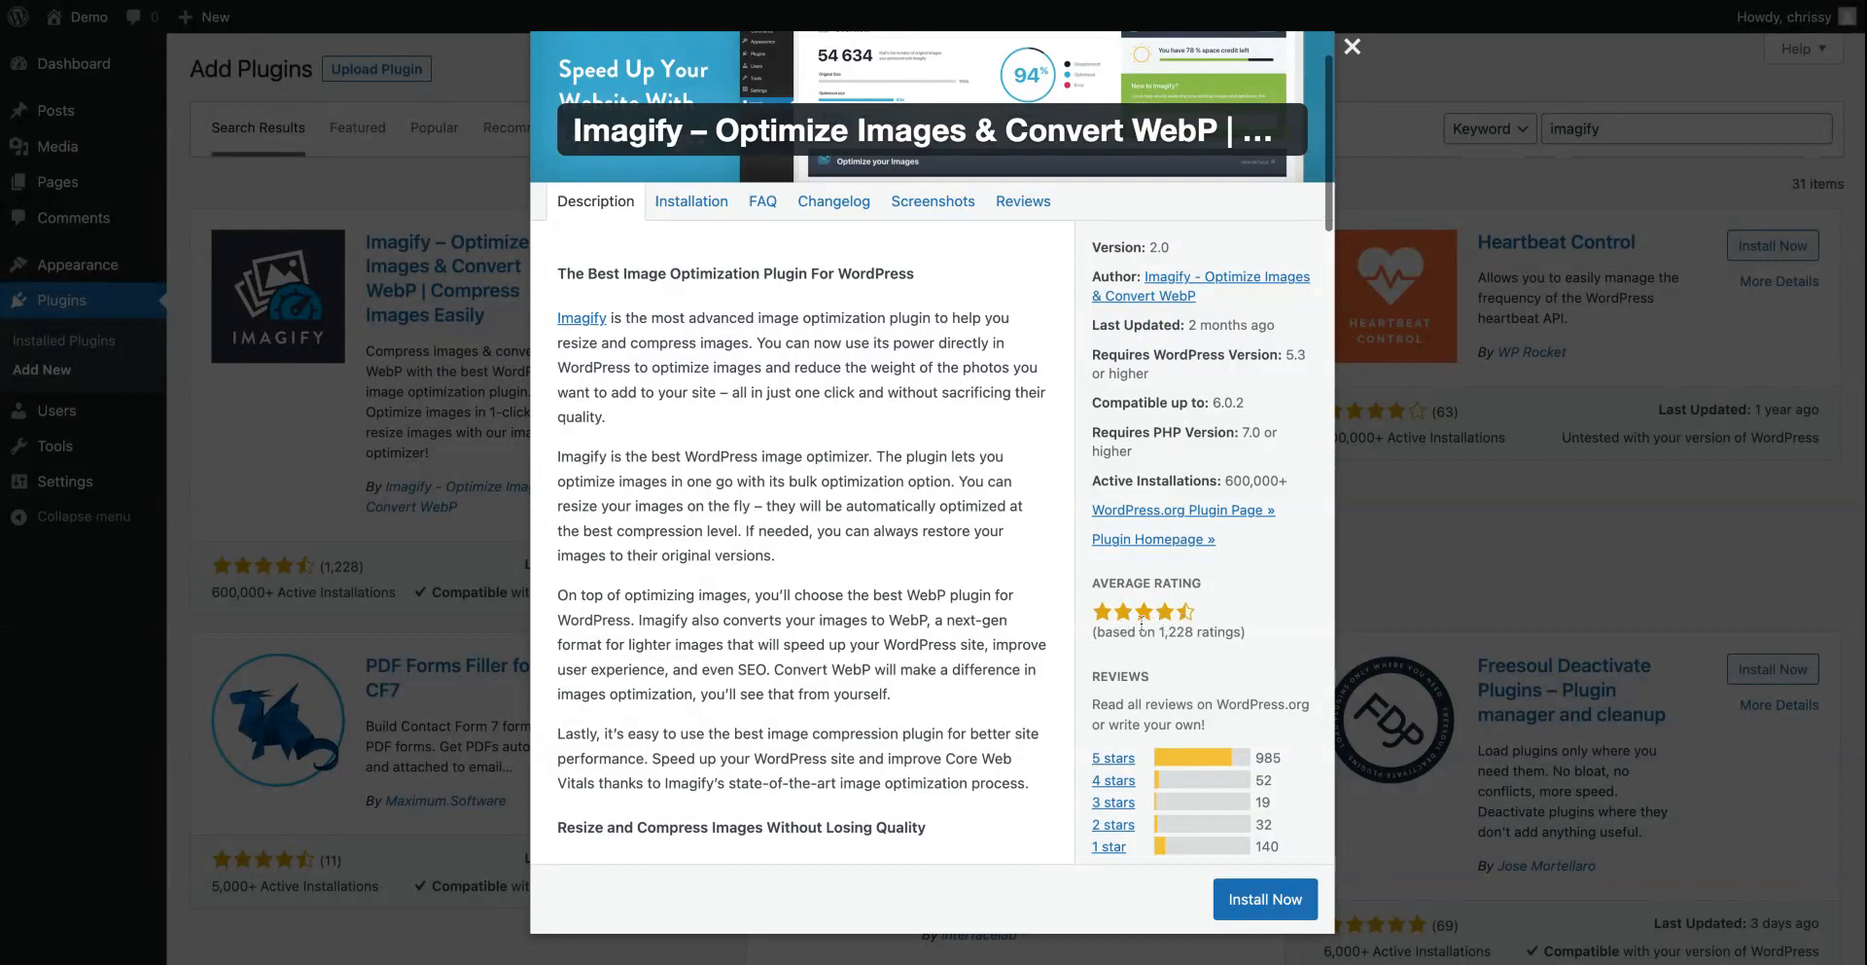
scroll(1147, 627, "down", 1)
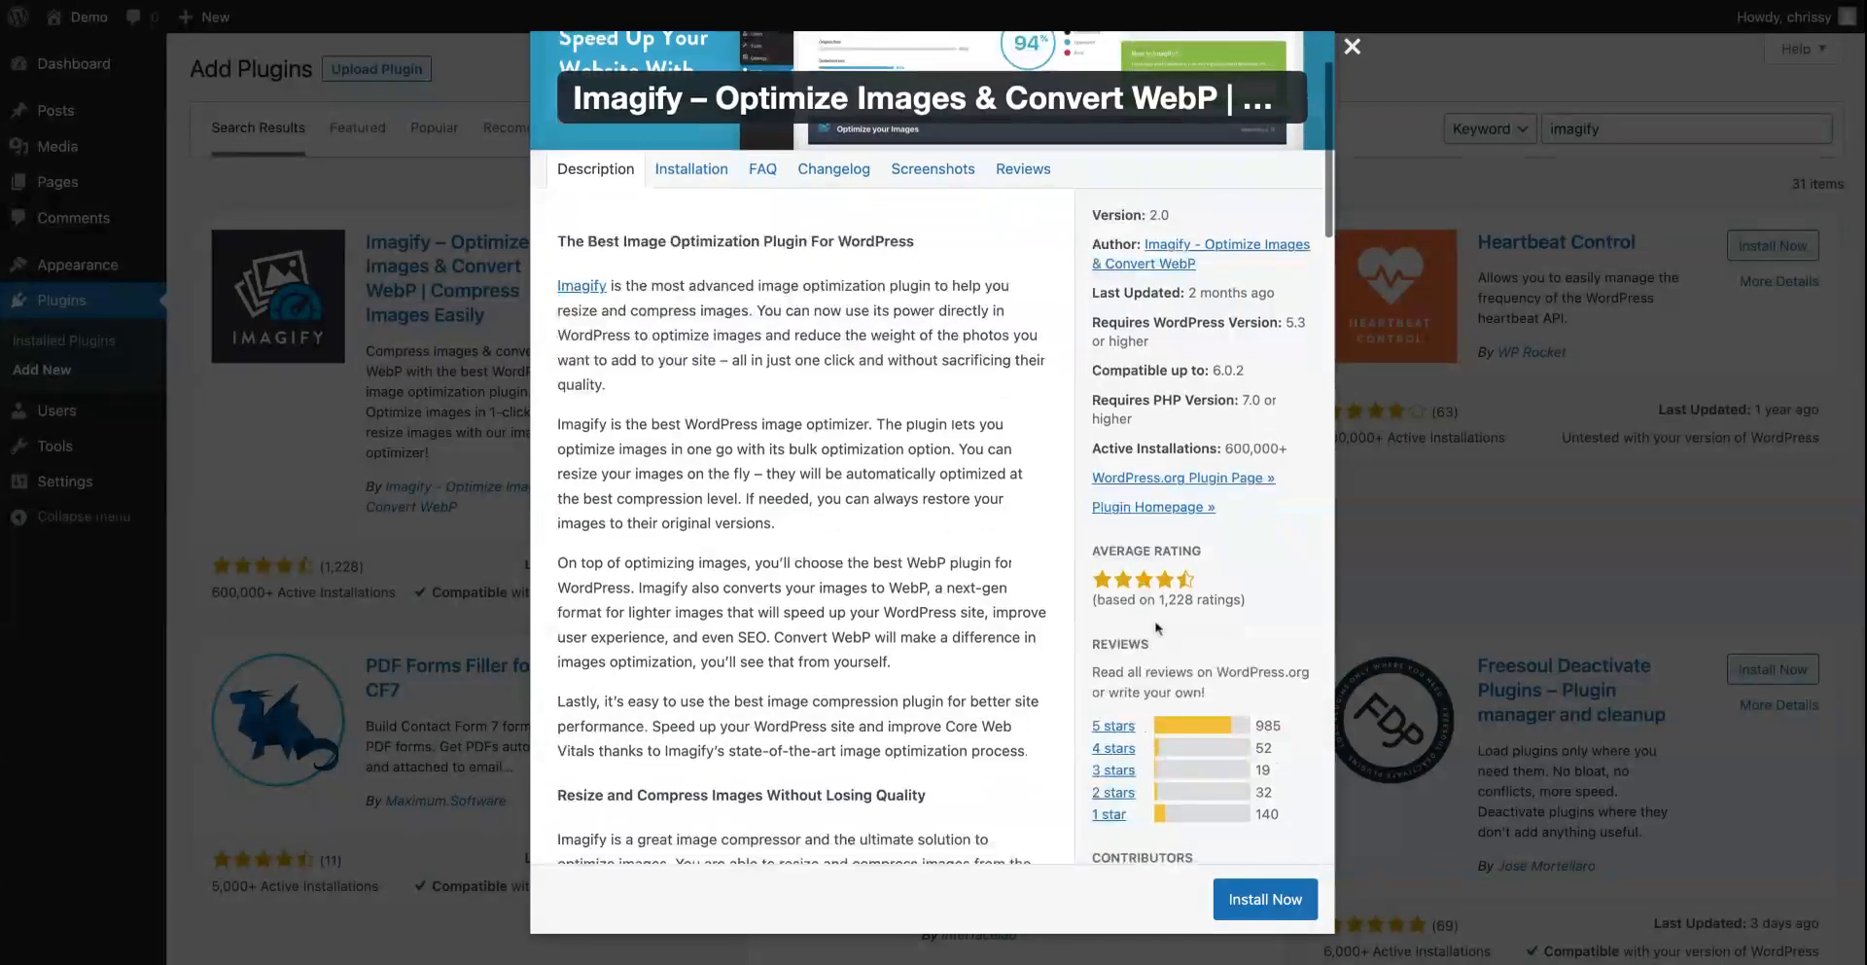
Step: Check the number of active installations in Imagify's plugin details and close the details
scroll(1157, 627, "up", 3)
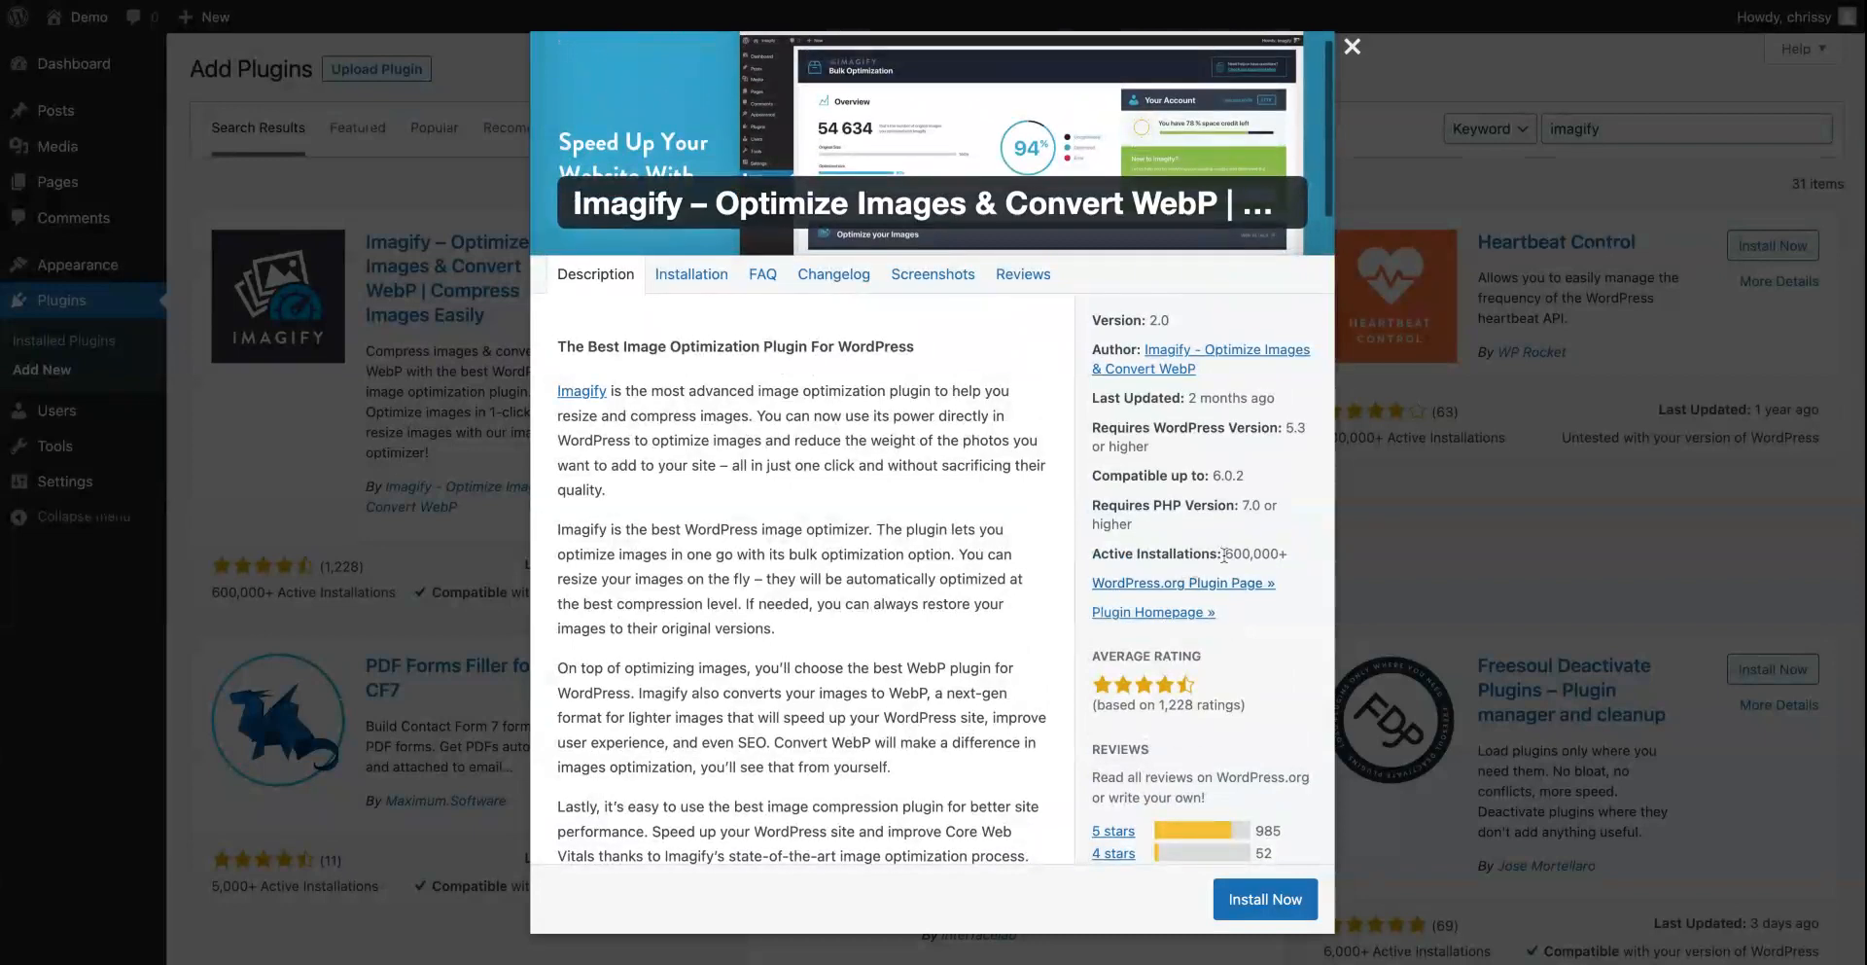
left_click_drag(1222, 556, 1300, 562)
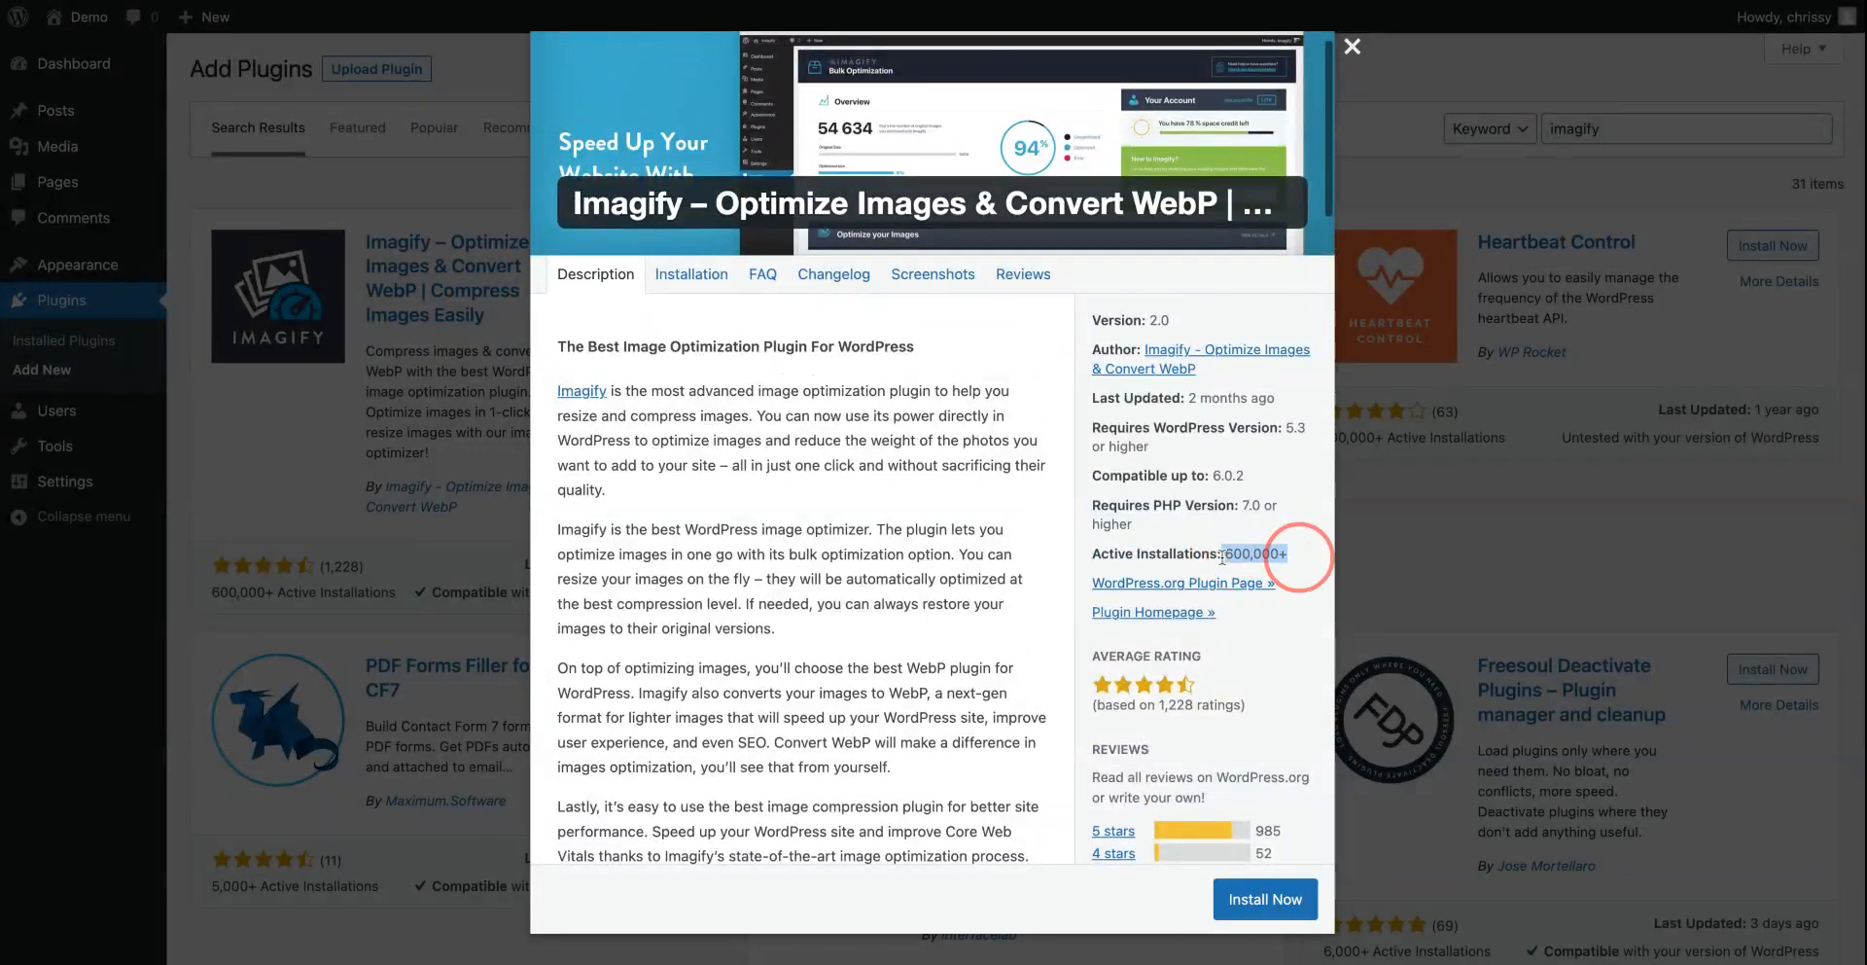
left_click(1271, 612)
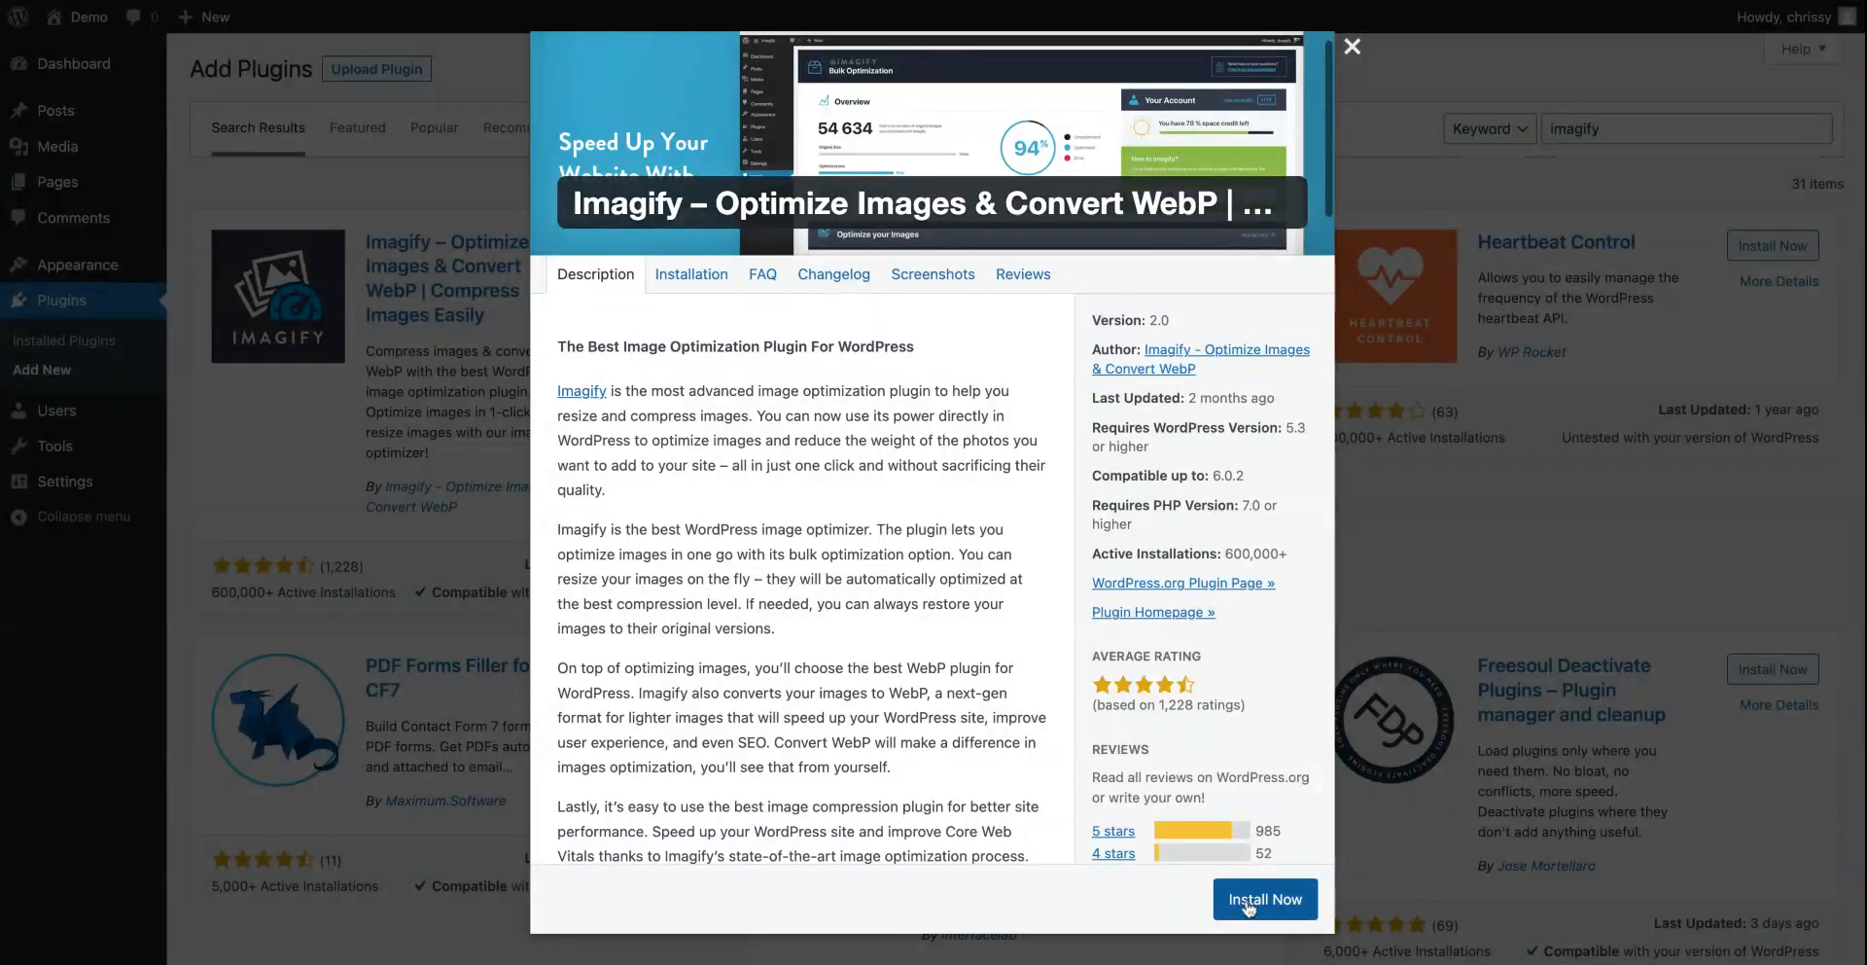
left_click(1352, 46)
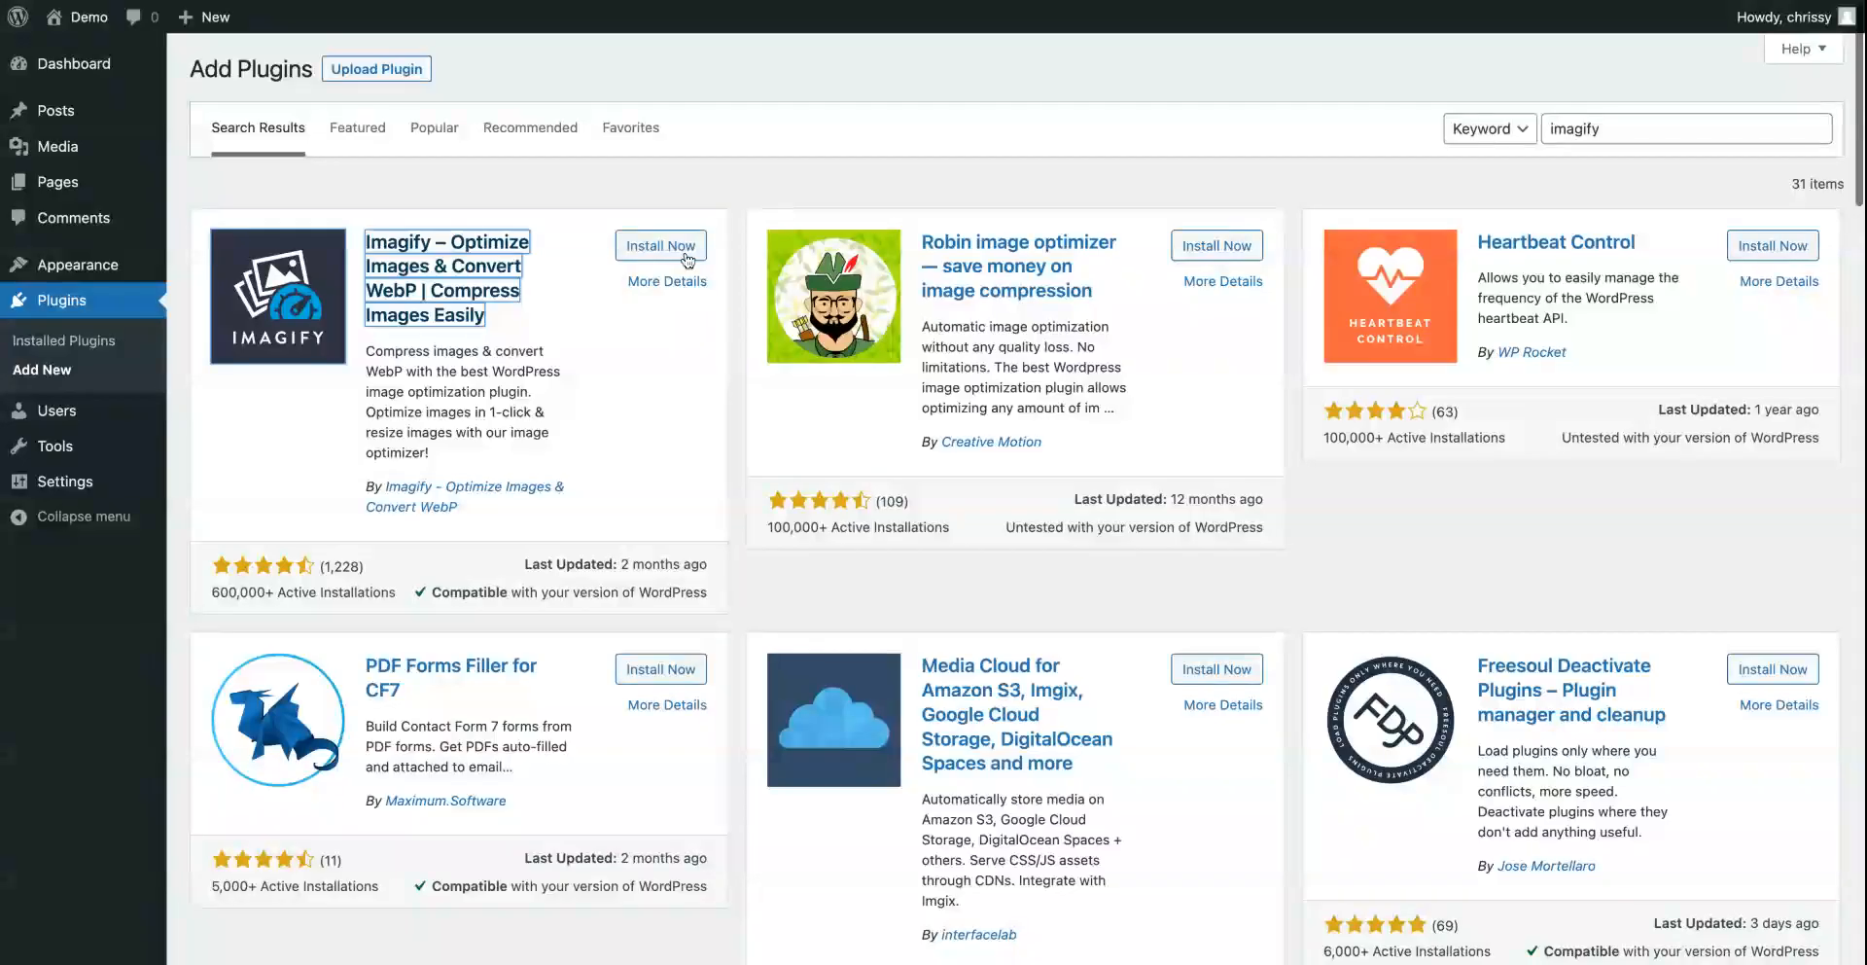
Step: Install and activate the Imagify plugin, and dismiss its welcome banner on the installed plugins page
left_click(651, 252)
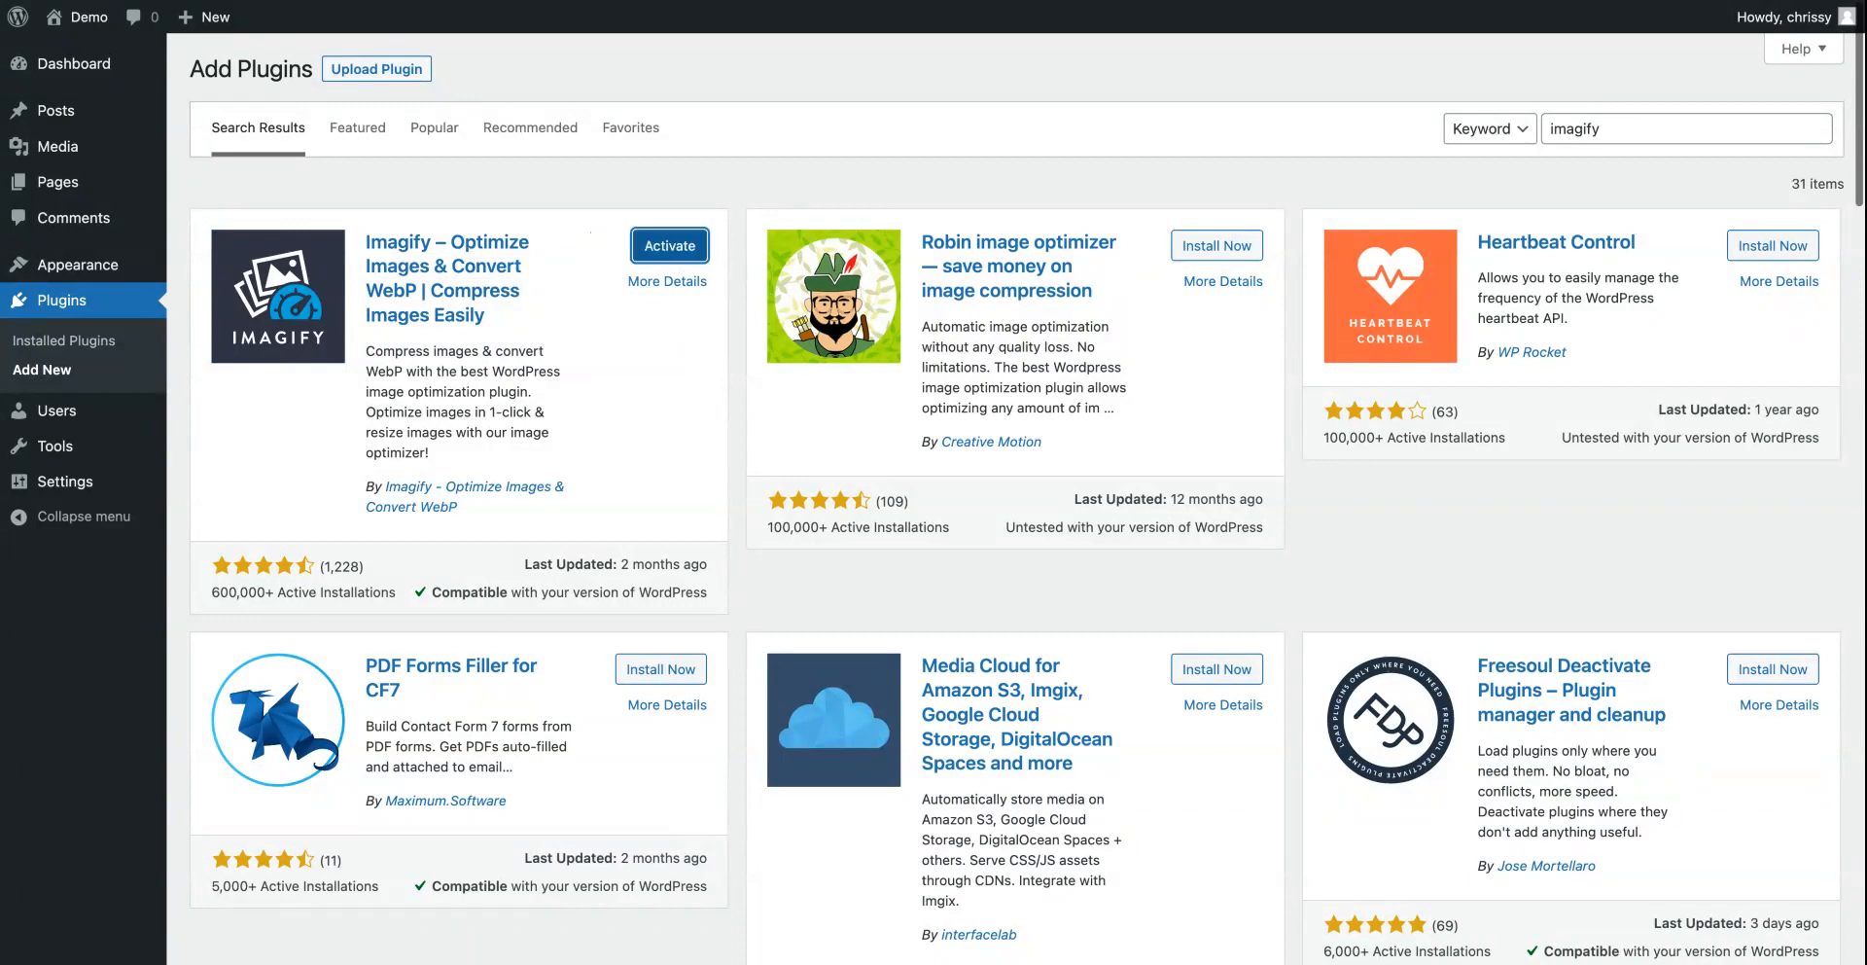
left_click(671, 247)
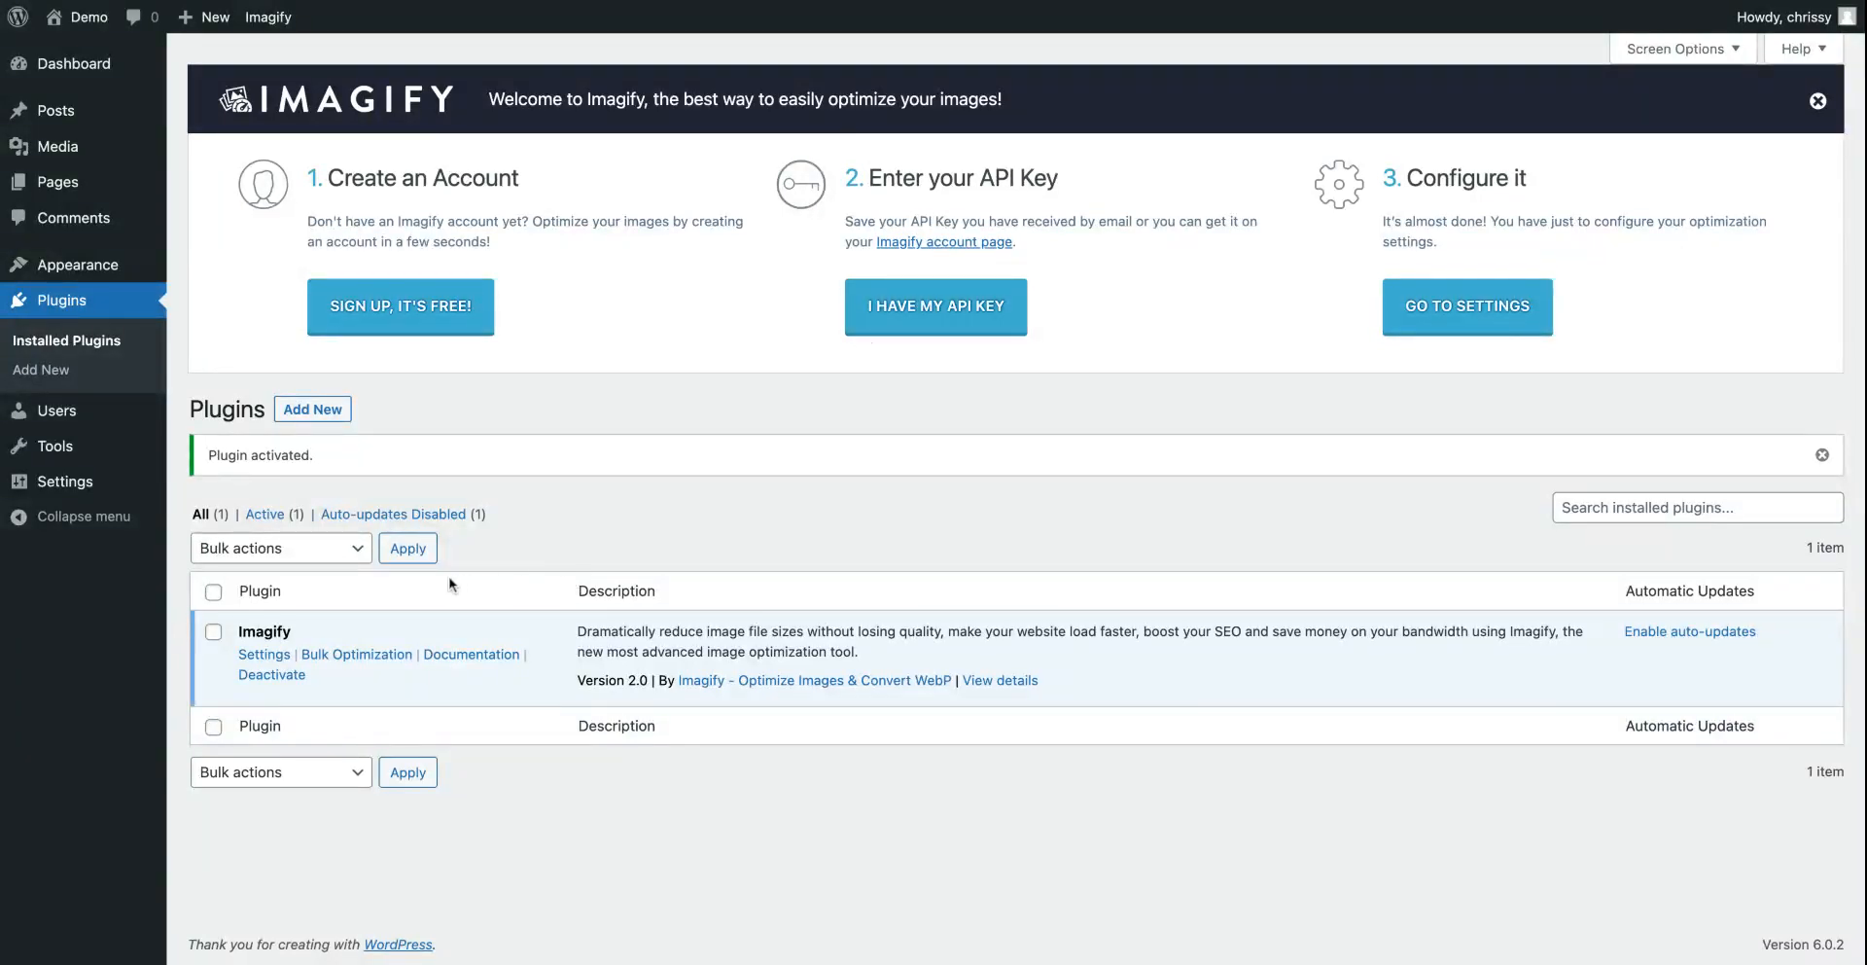
left_click(58, 344)
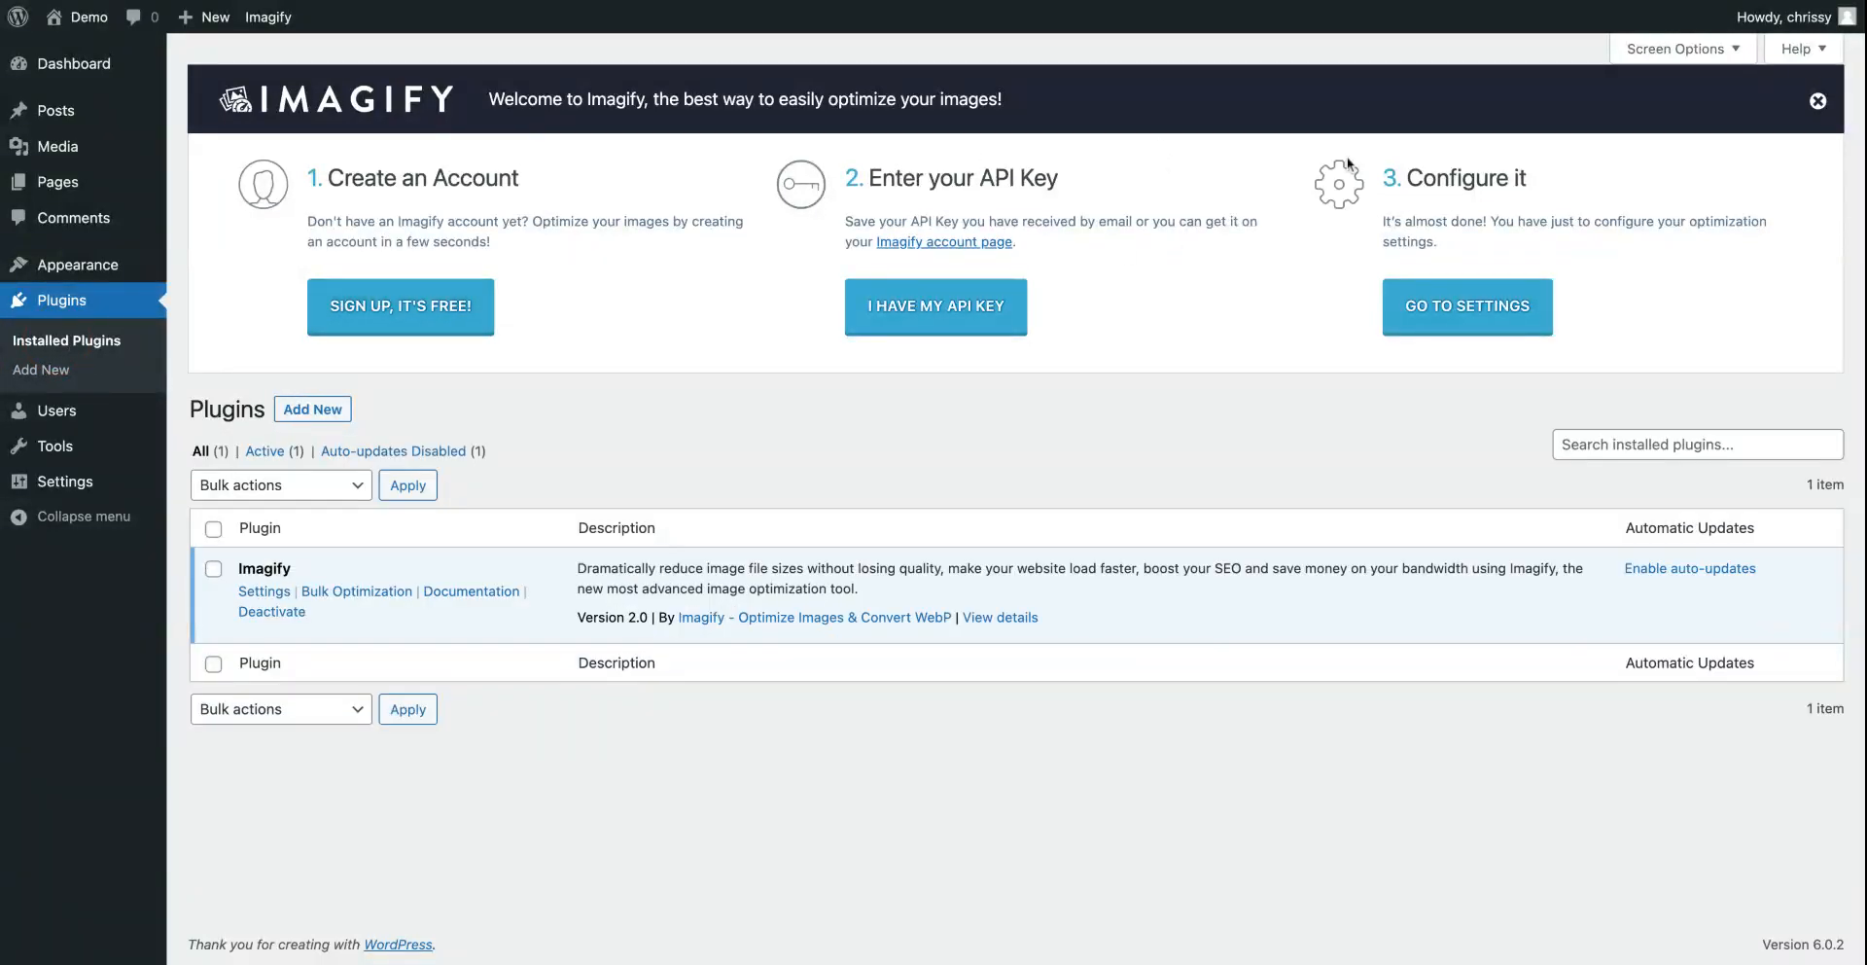
left_click(1818, 101)
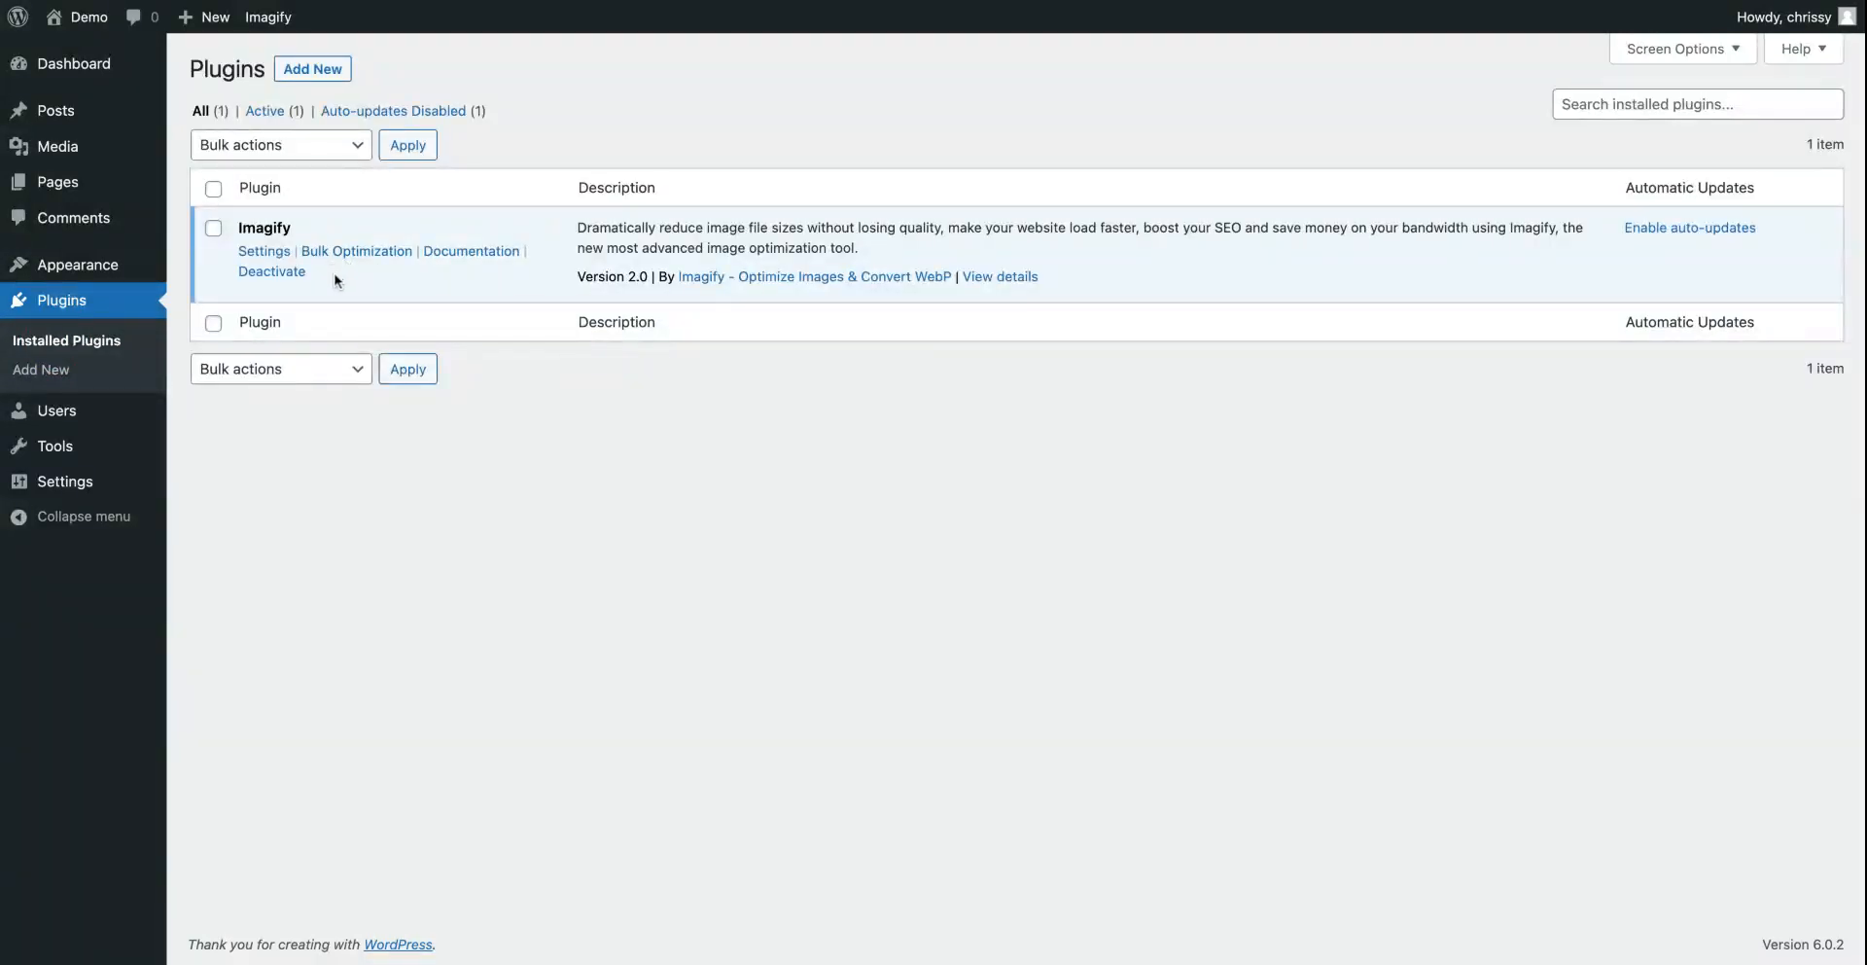
Step: Deactivate the Imagify plugin and activate it again
left_click(275, 274)
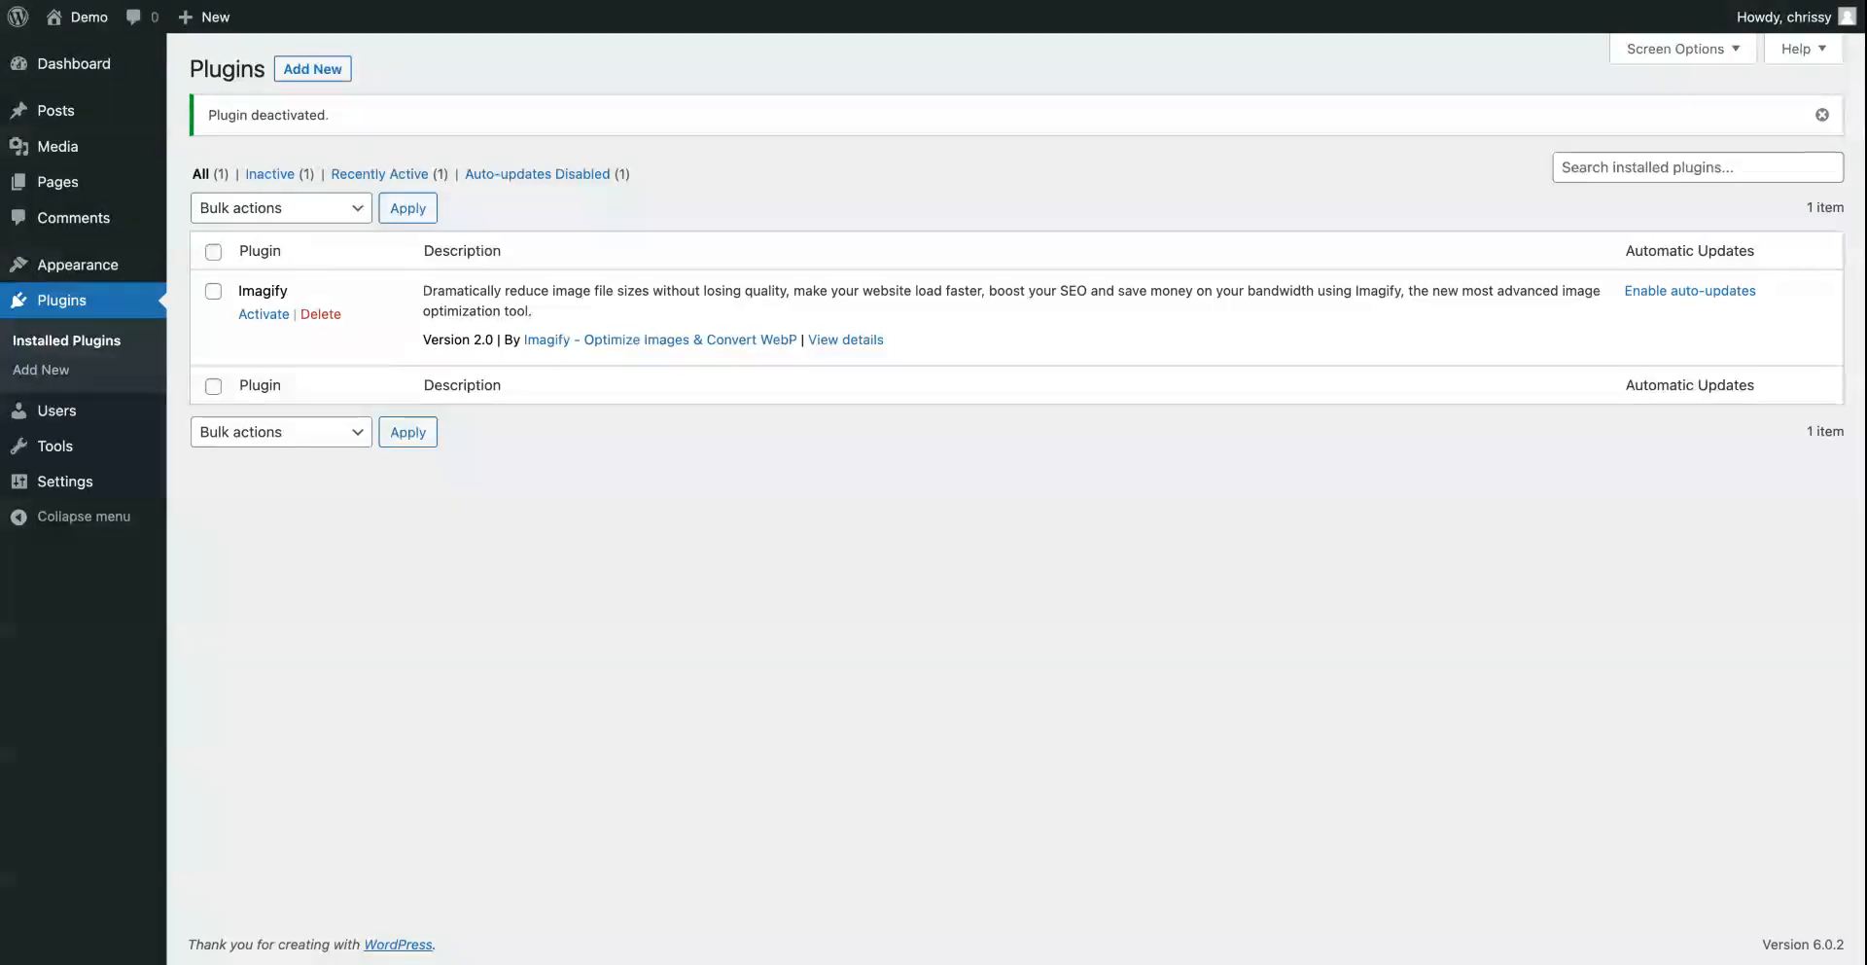
left_click(255, 316)
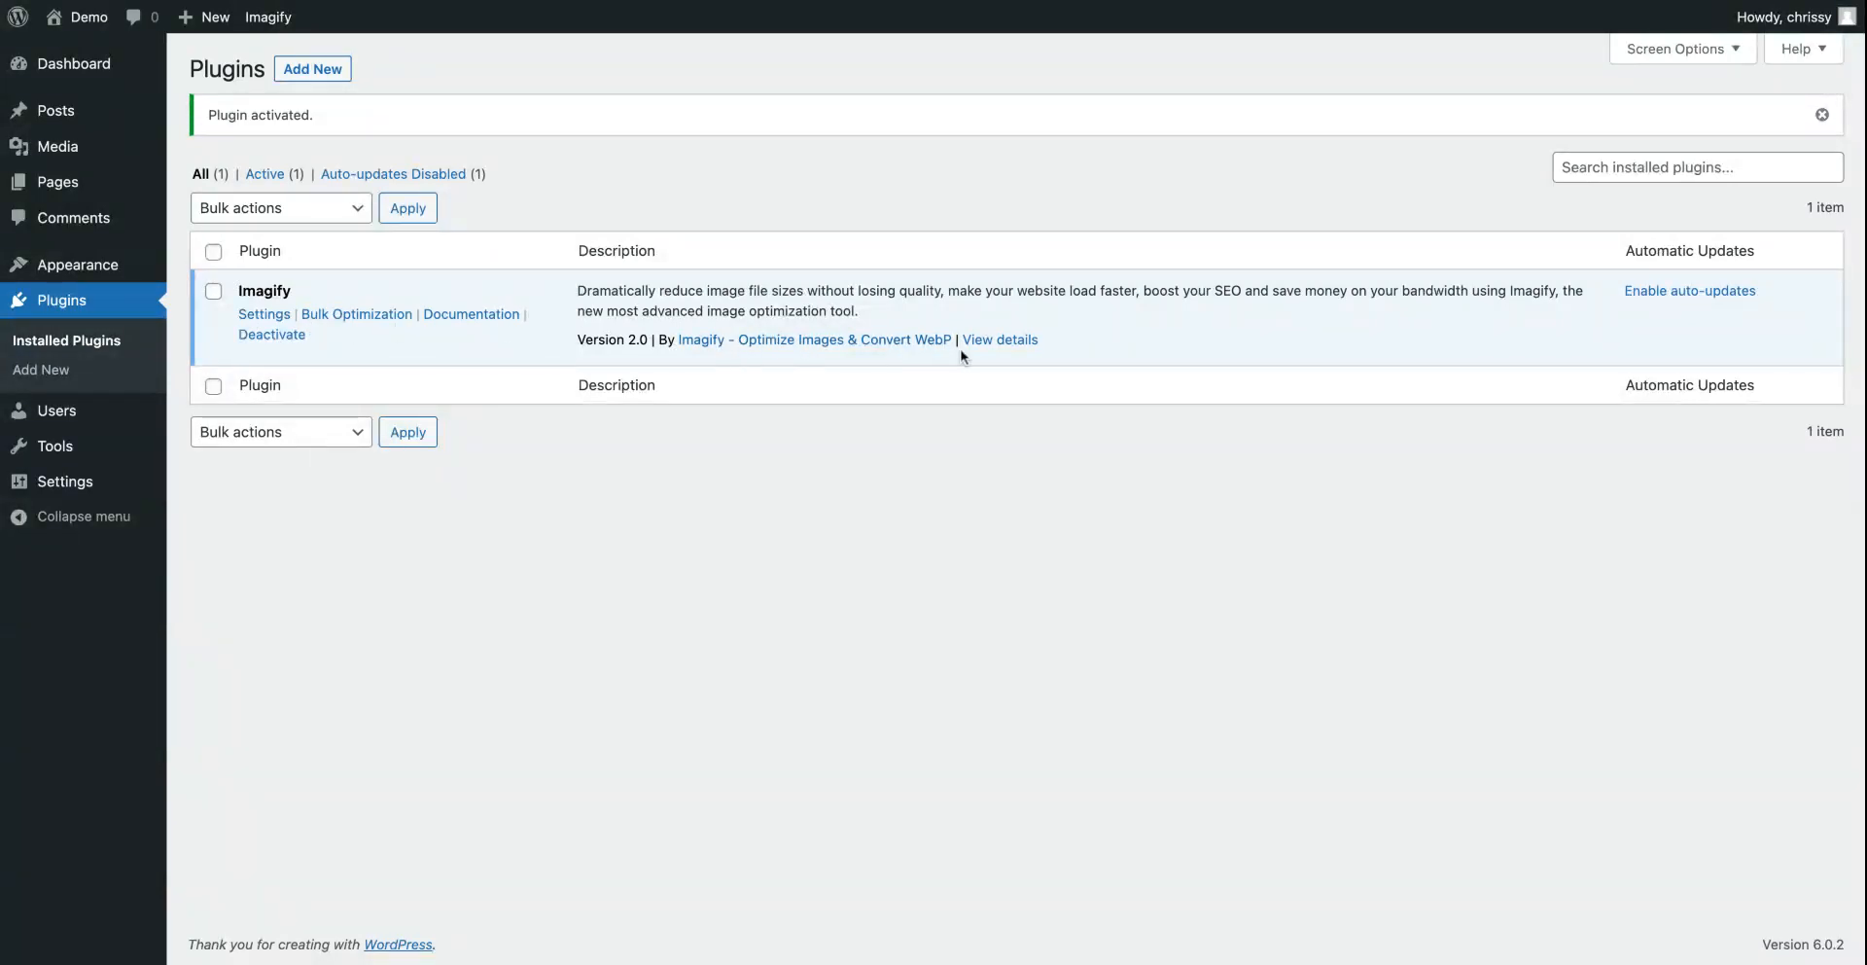
Step: Examine Imagify's installation, FAQ and description information, open its WordPress.org plugin page, and close the details
left_click(996, 346)
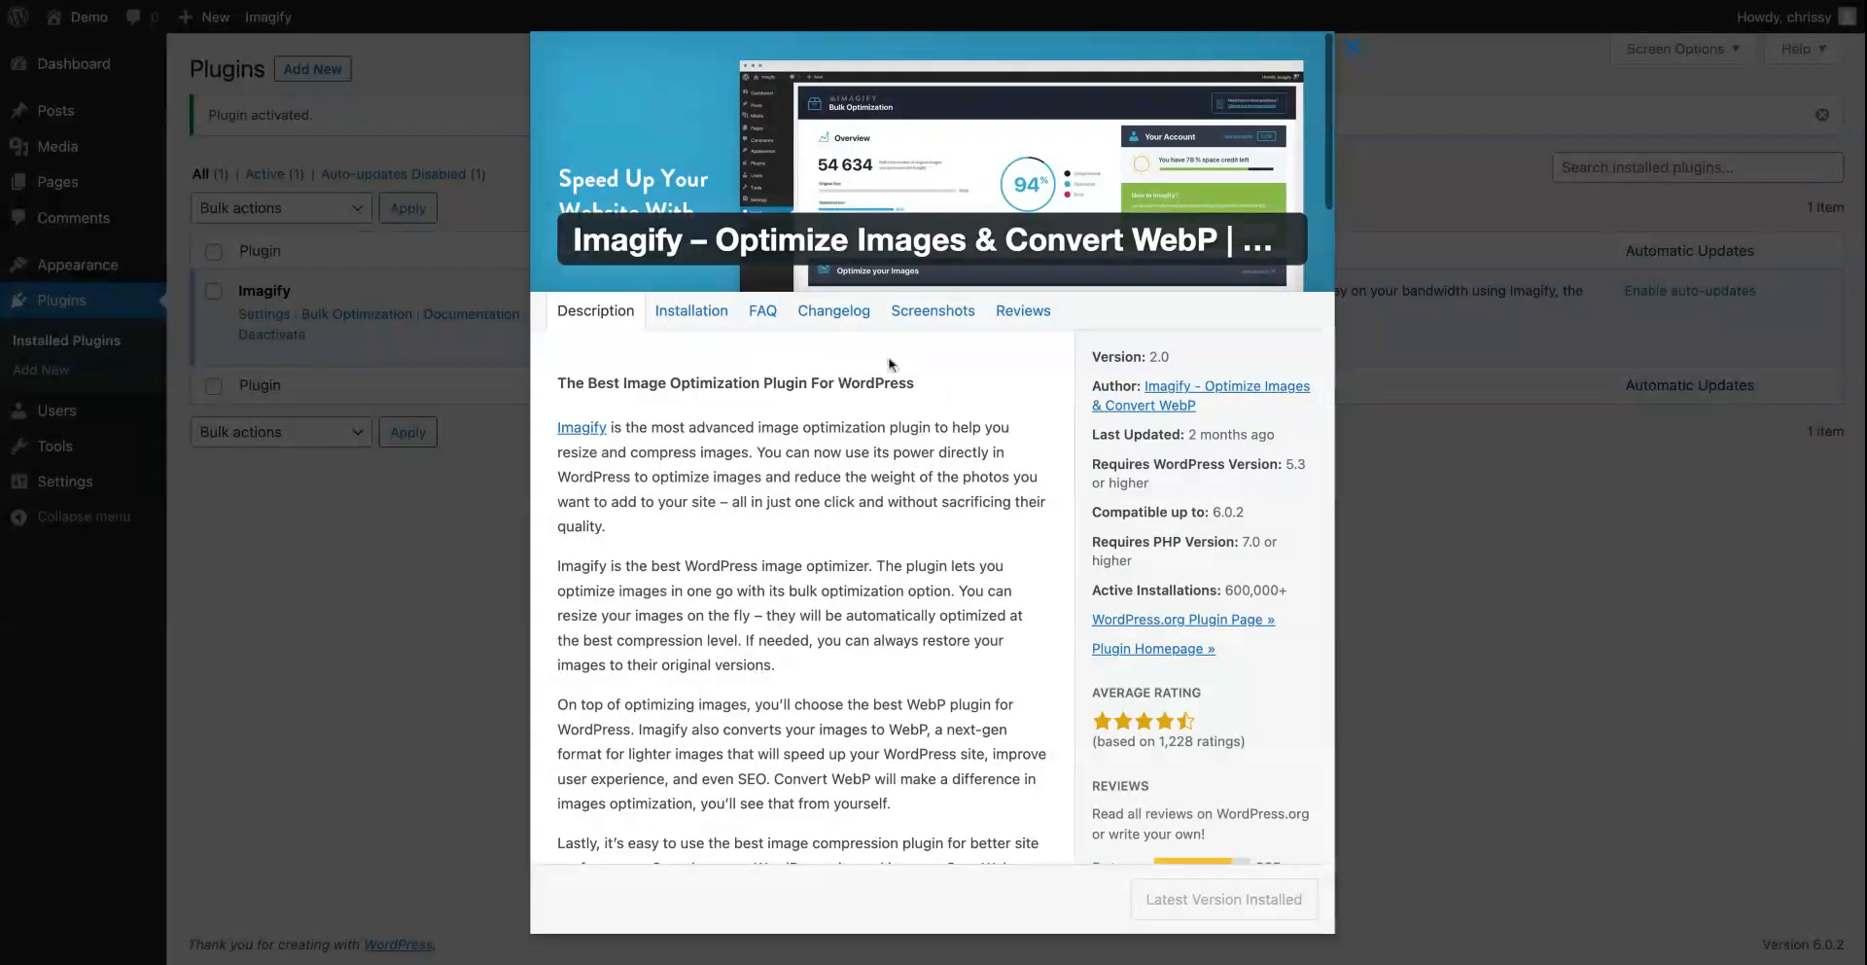
left_click(713, 318)
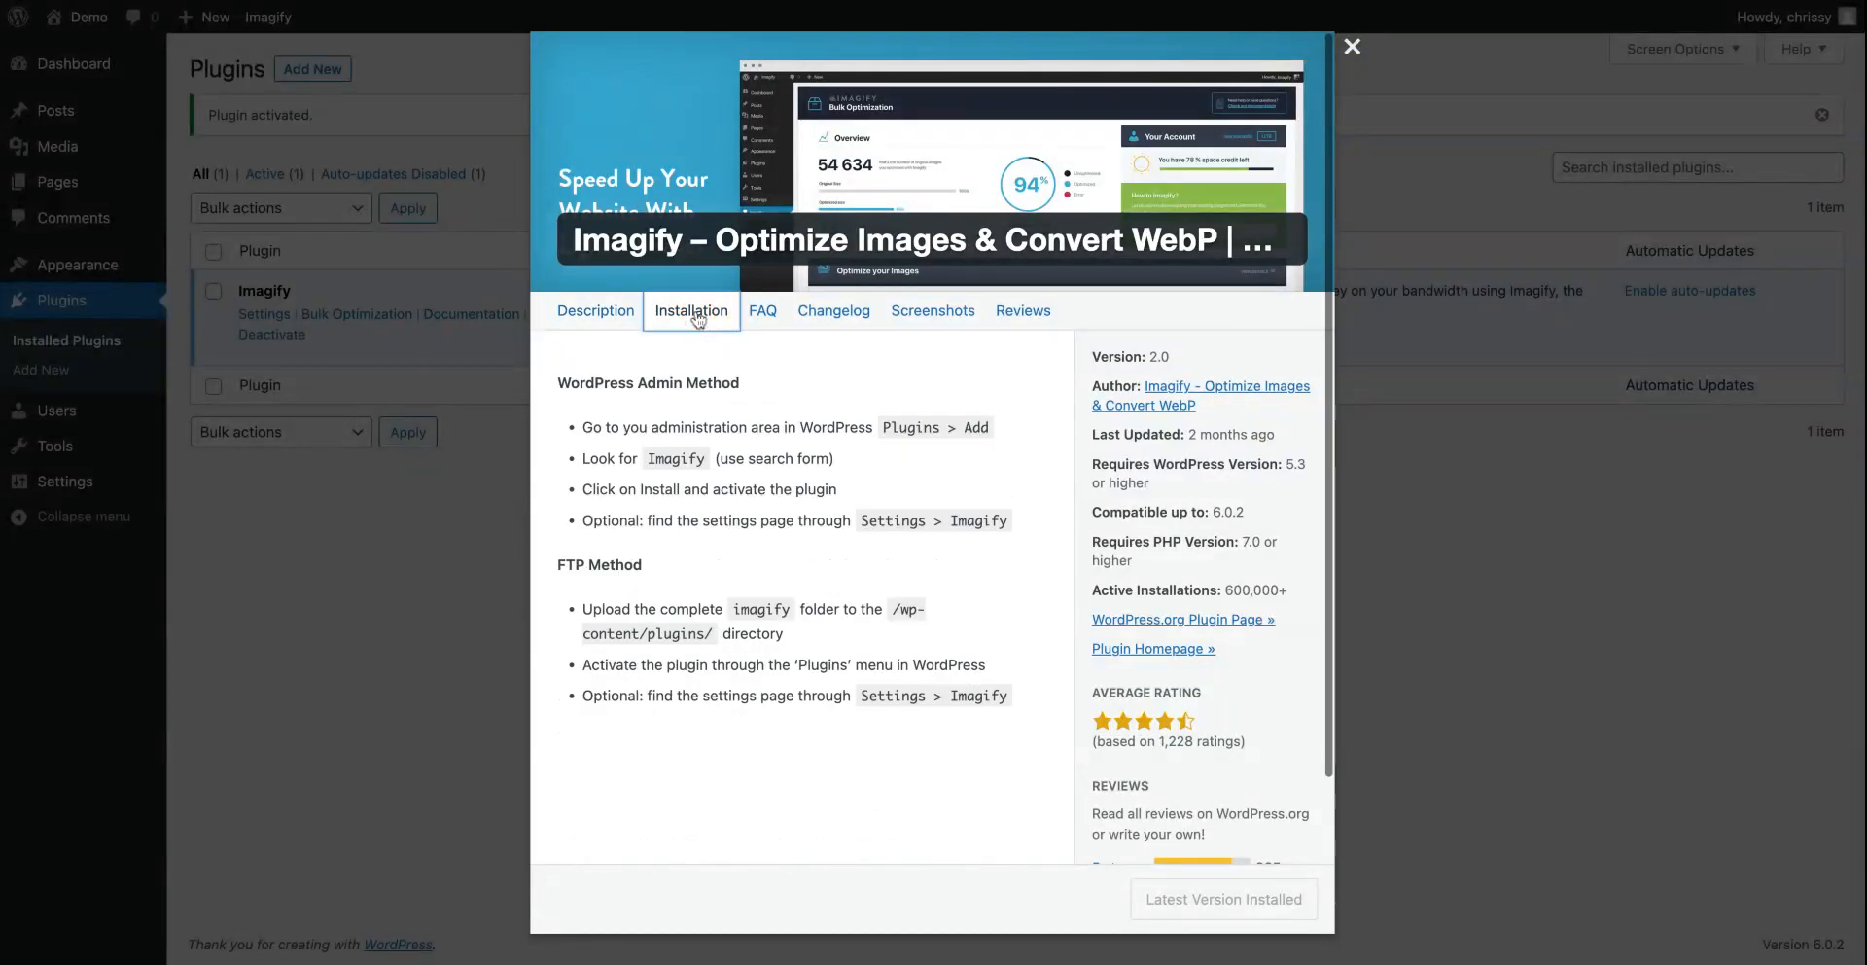
left_click(760, 318)
left_click(590, 318)
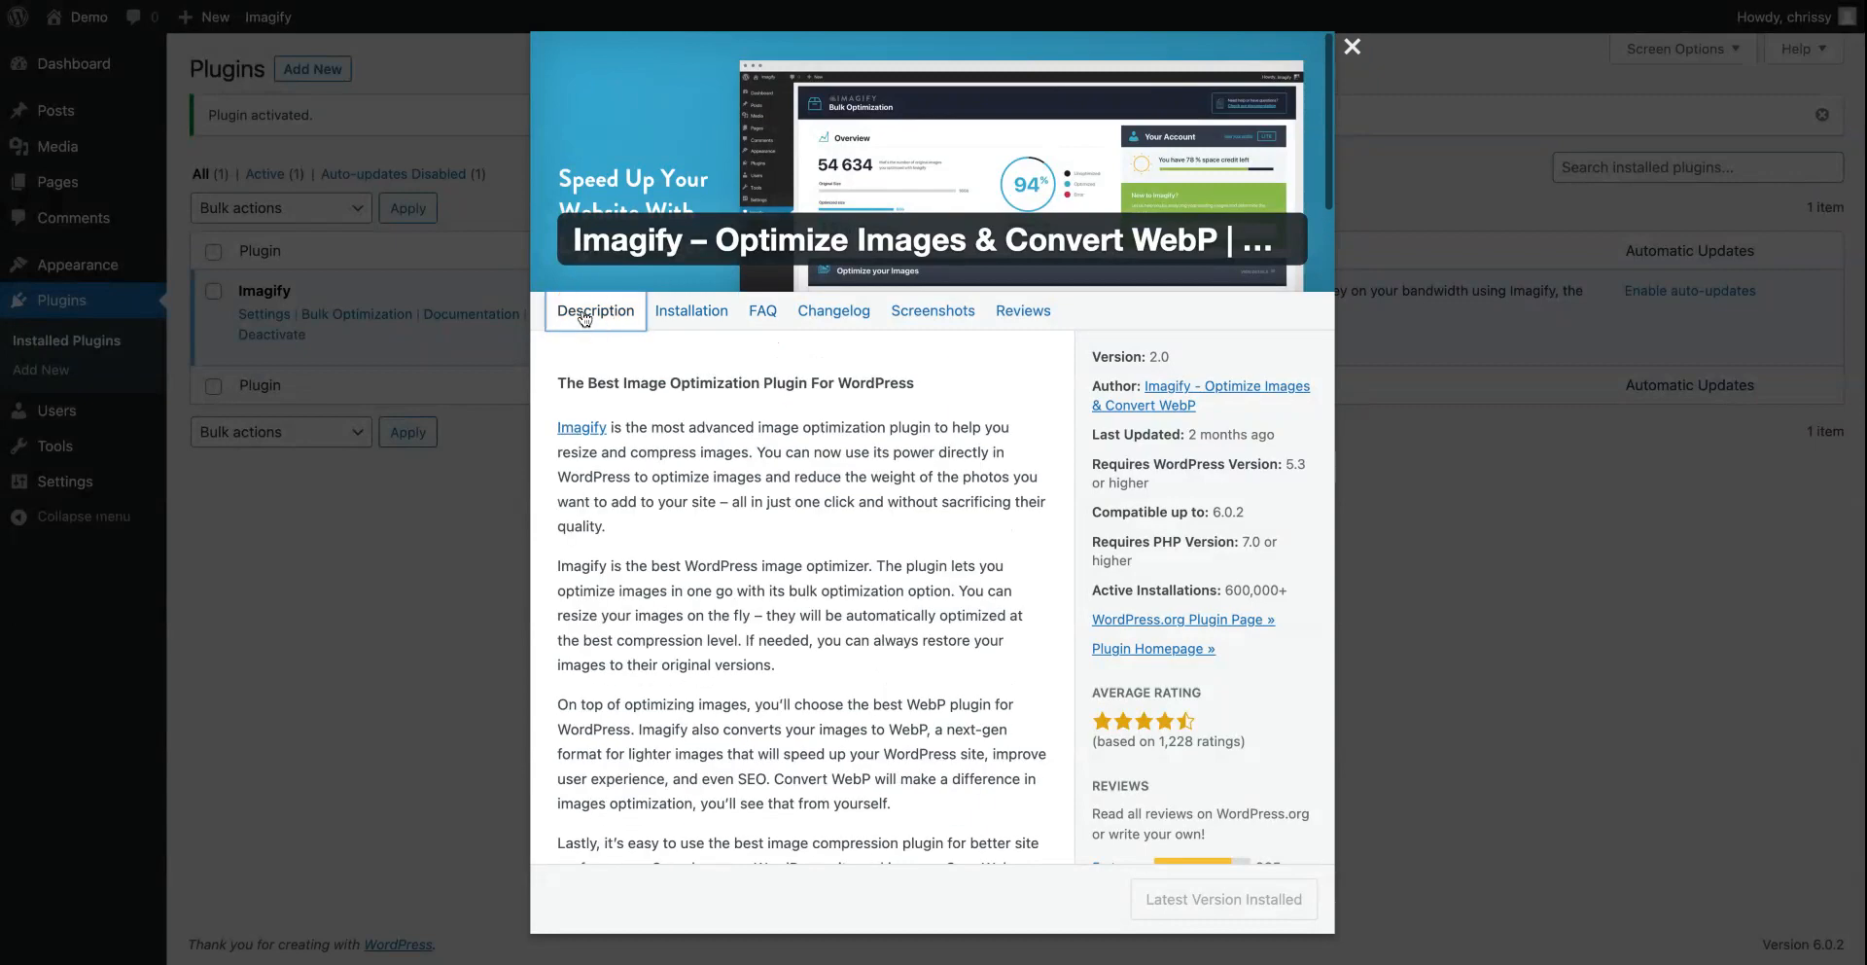
scroll(773, 440, "down", 2)
scroll(774, 440, "down", 5)
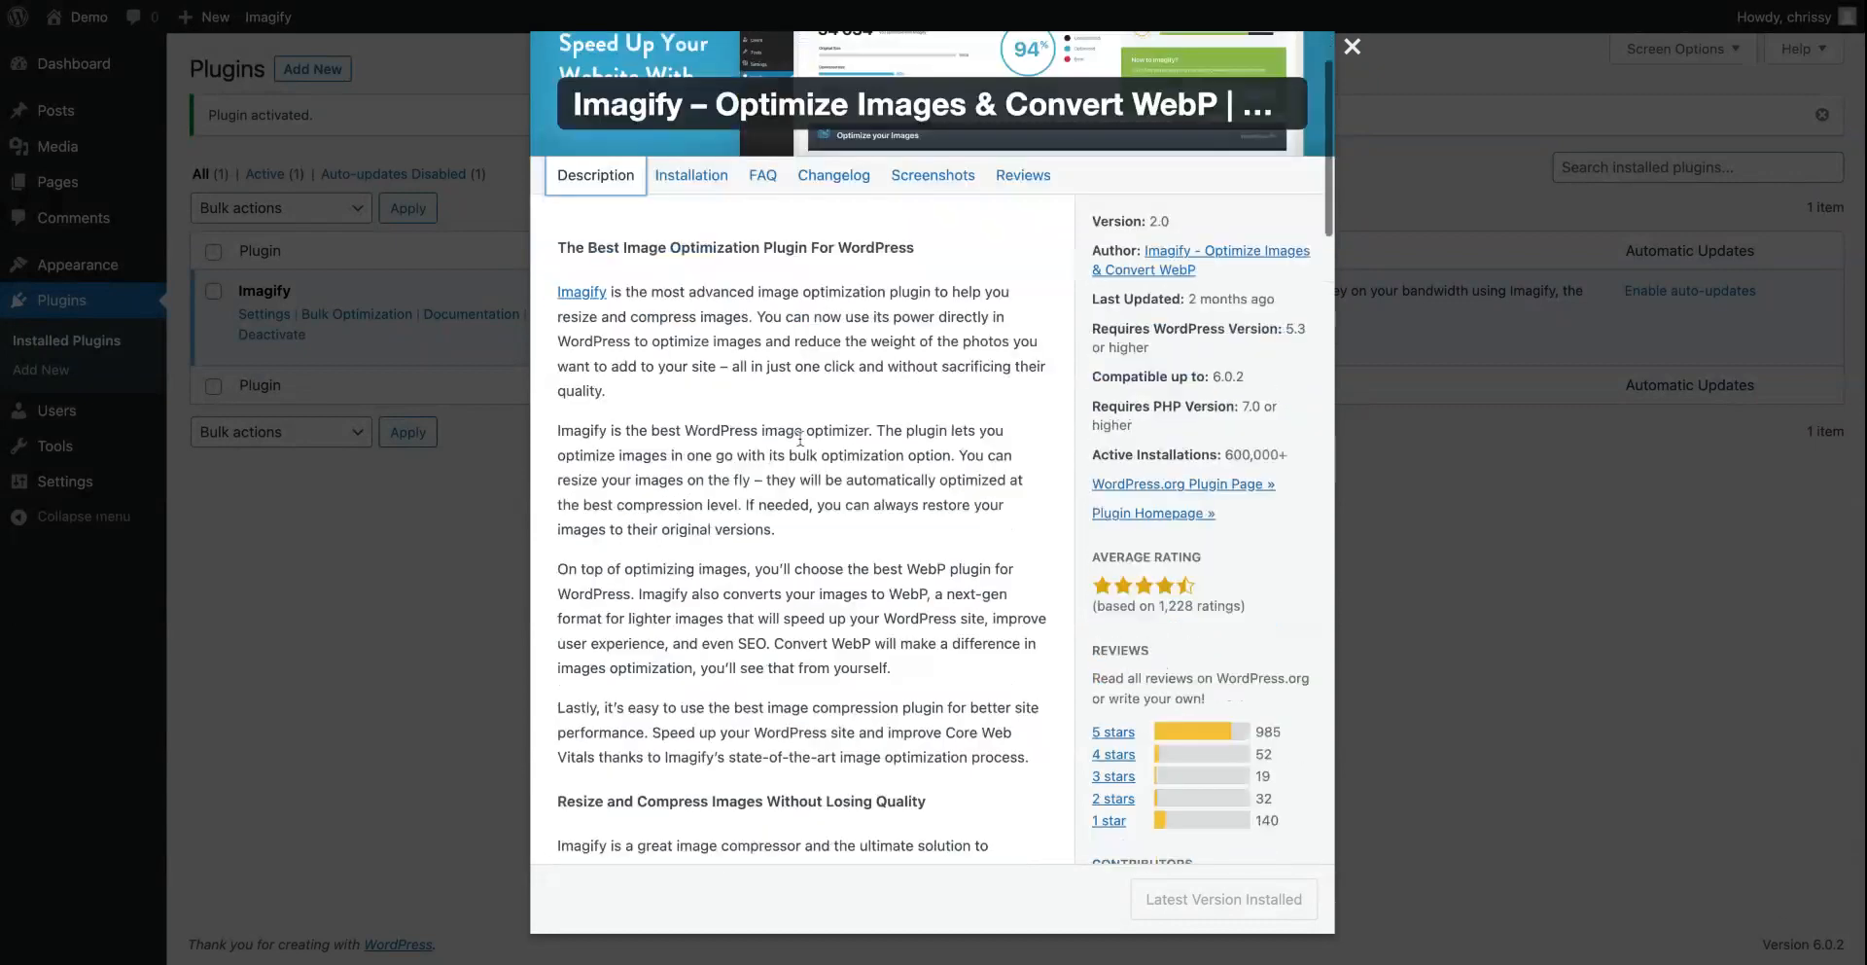
scroll(797, 447, "down", 9)
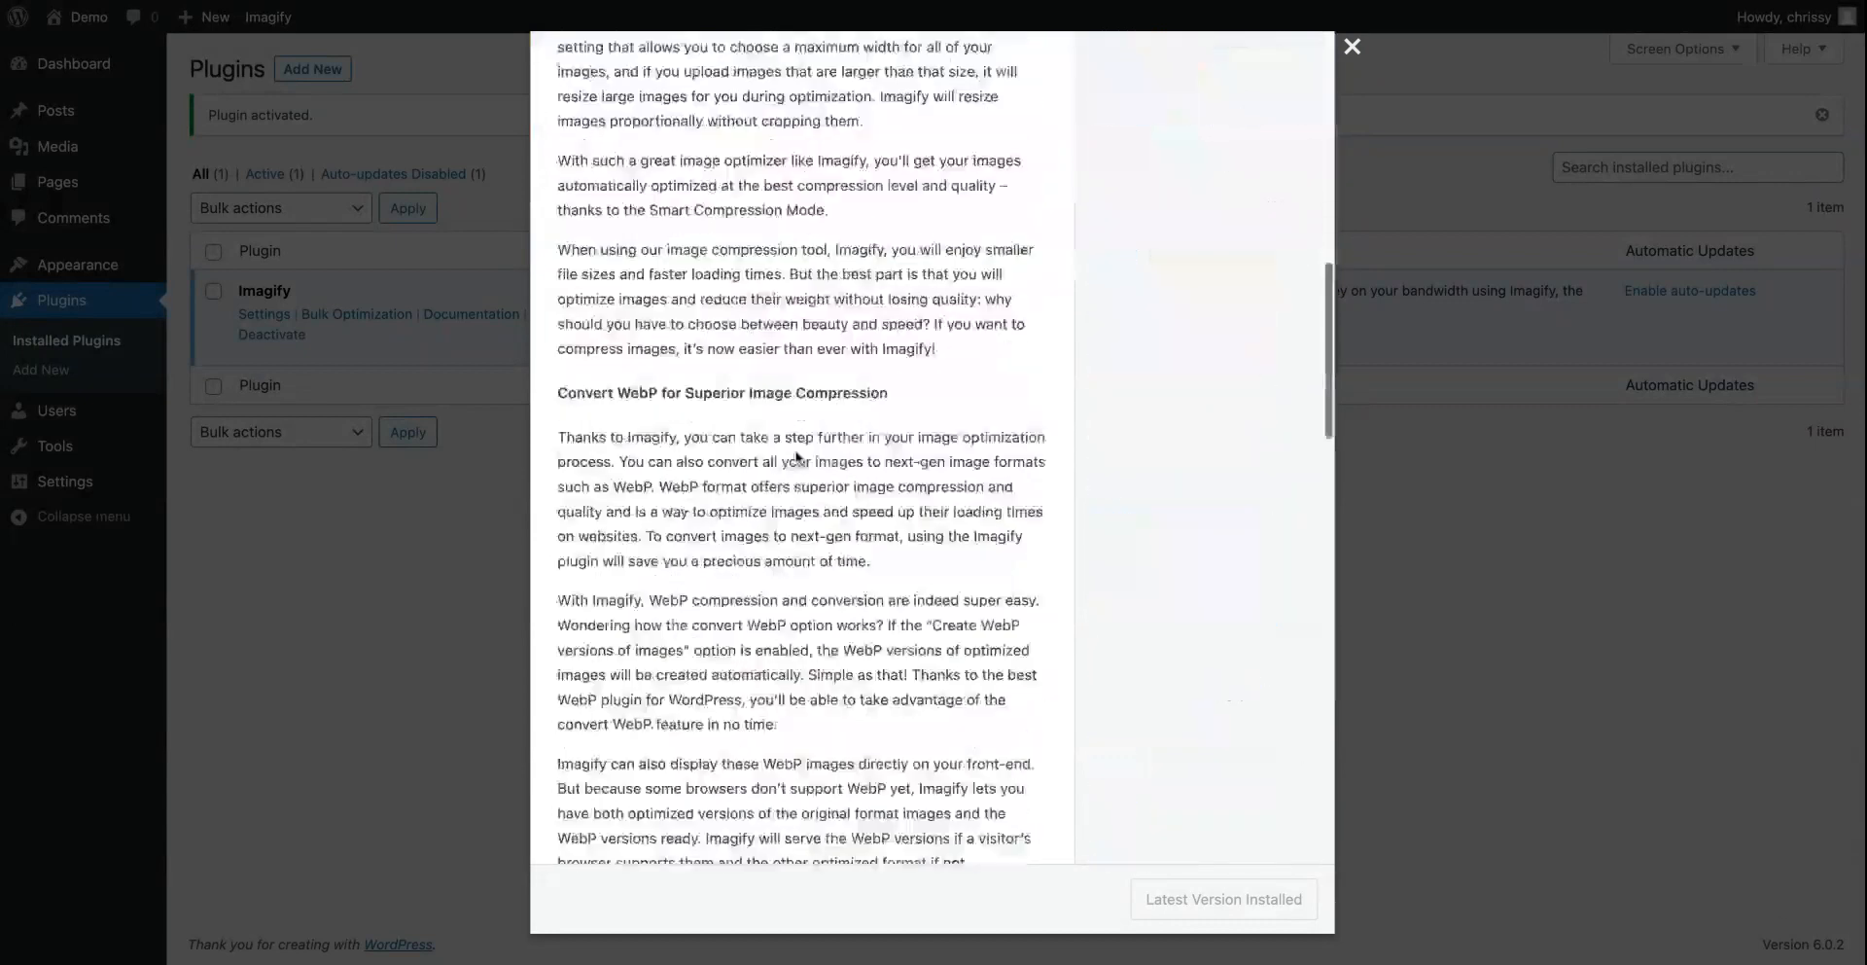
scroll(792, 460, "down", 6)
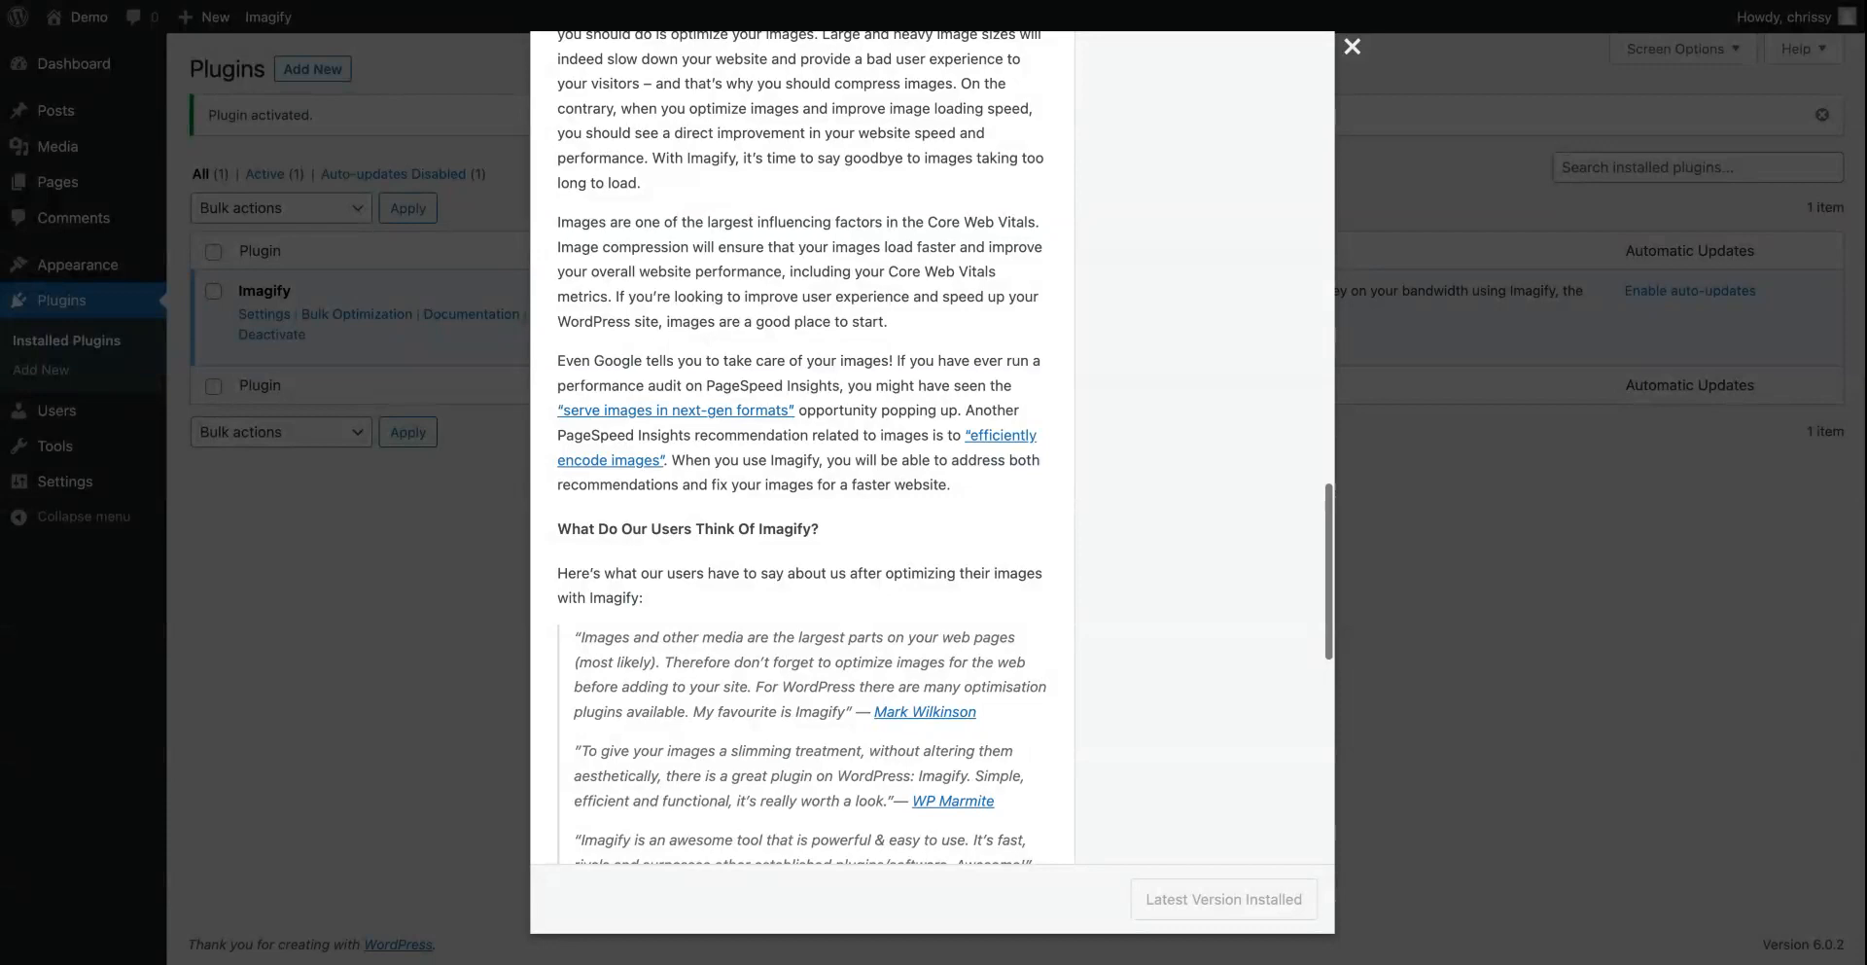
scroll(802, 447, "up", 10)
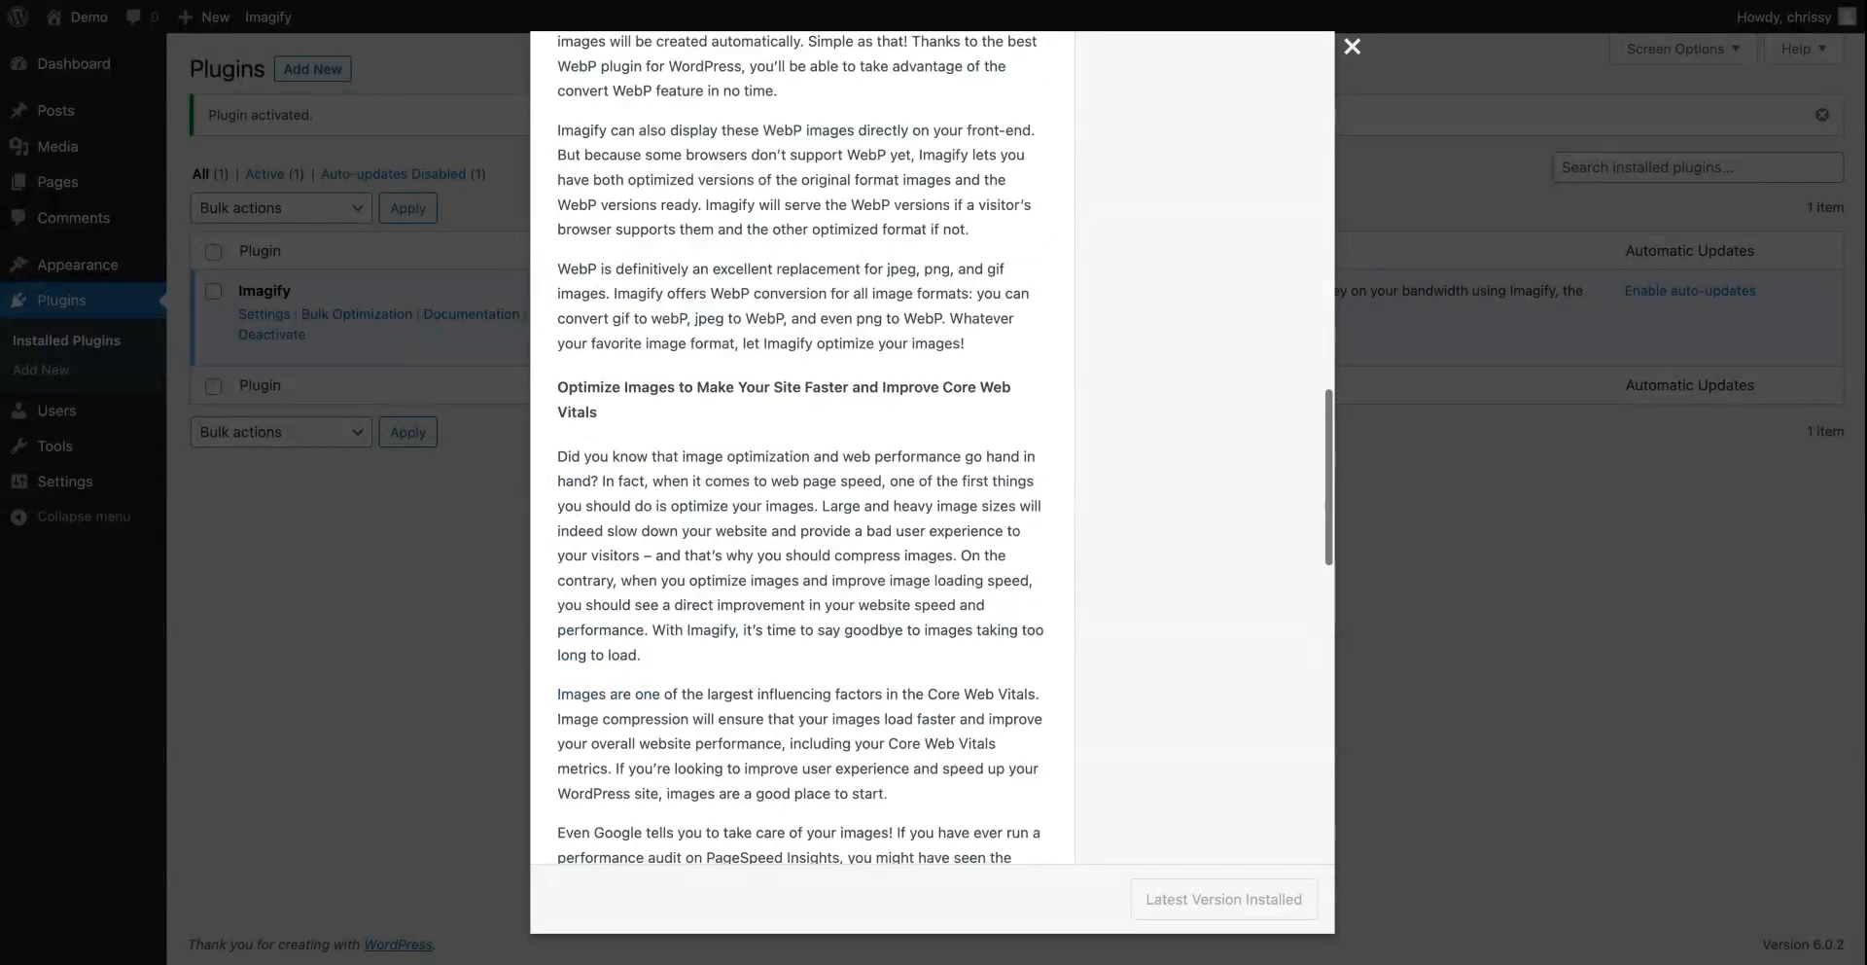
scroll(835, 520, "up", 8)
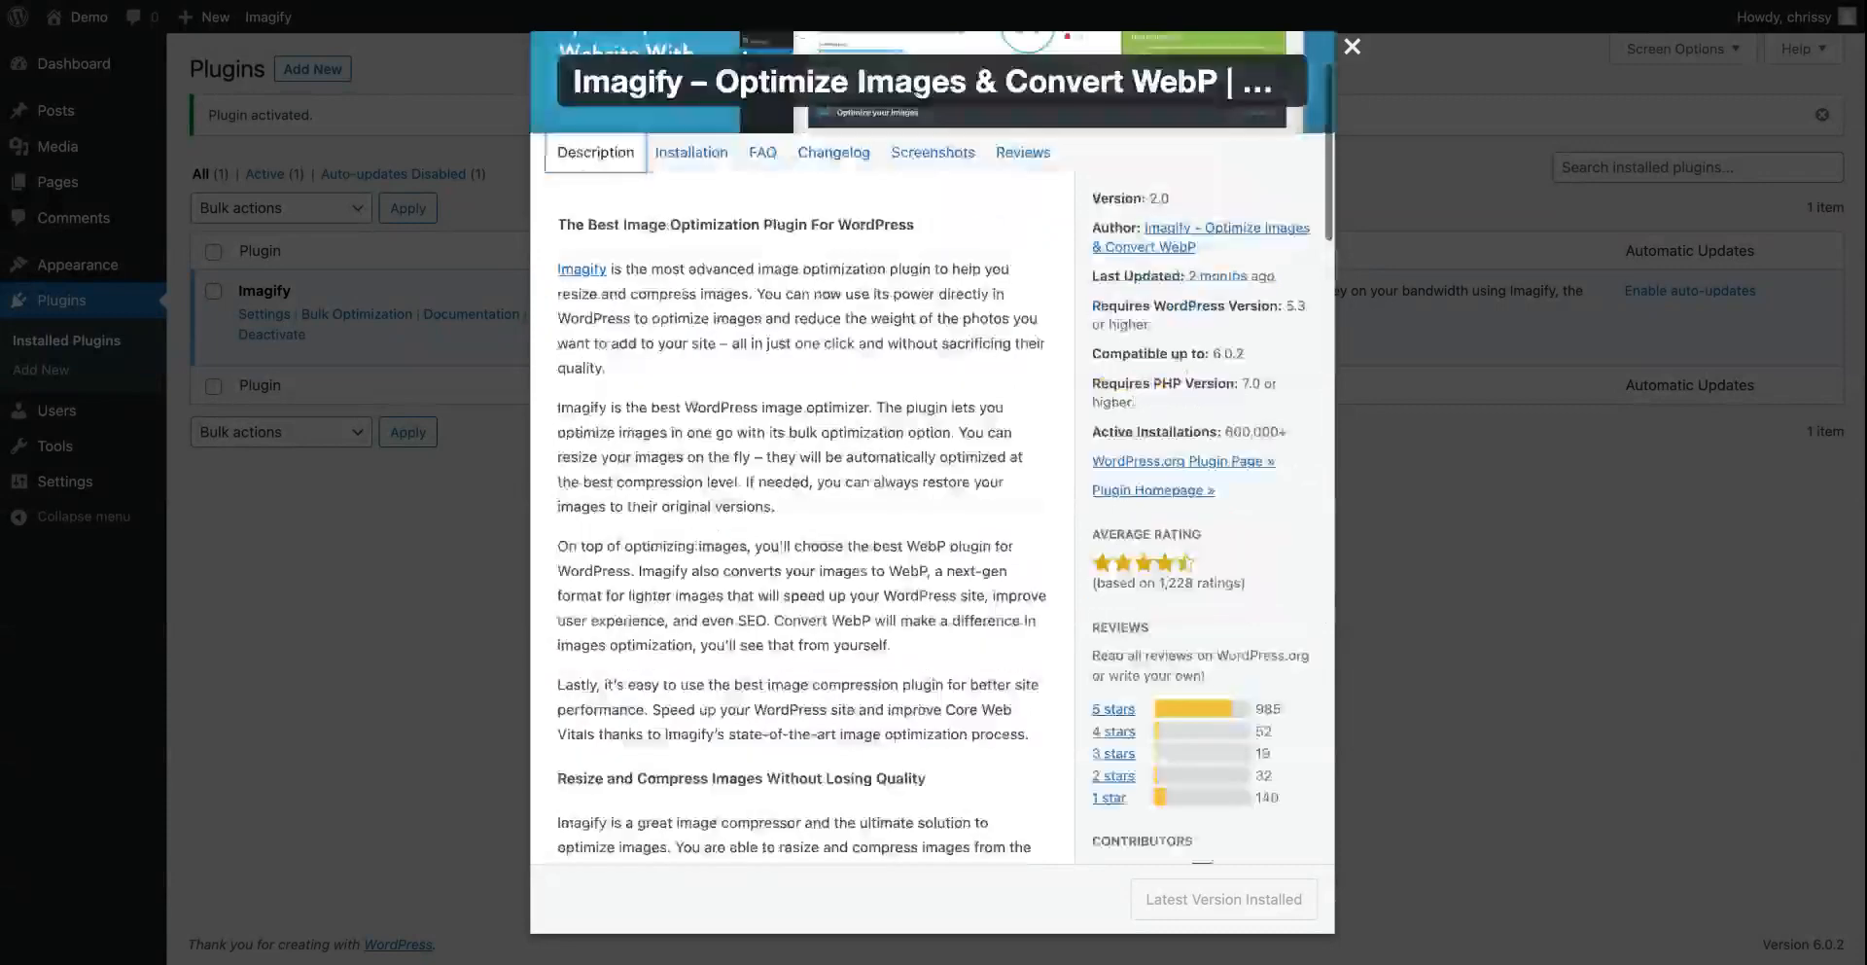
scroll(941, 486, "down", 5)
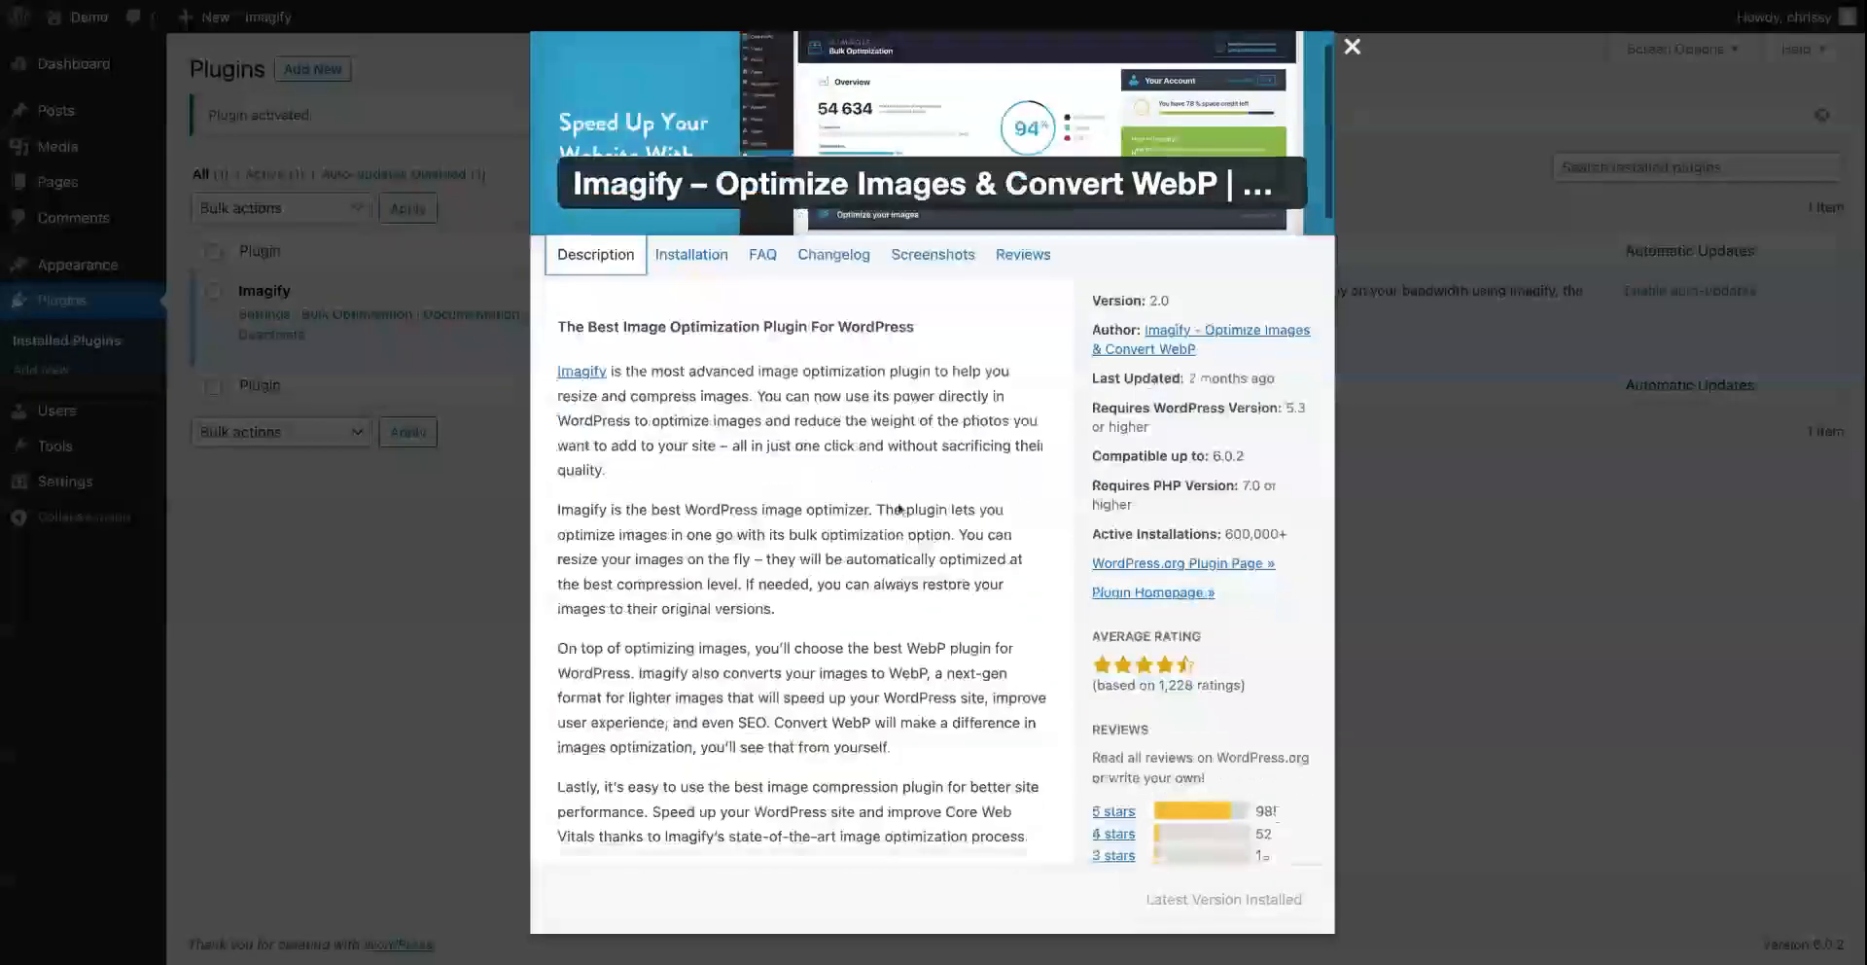
scroll(948, 535, "up", 1)
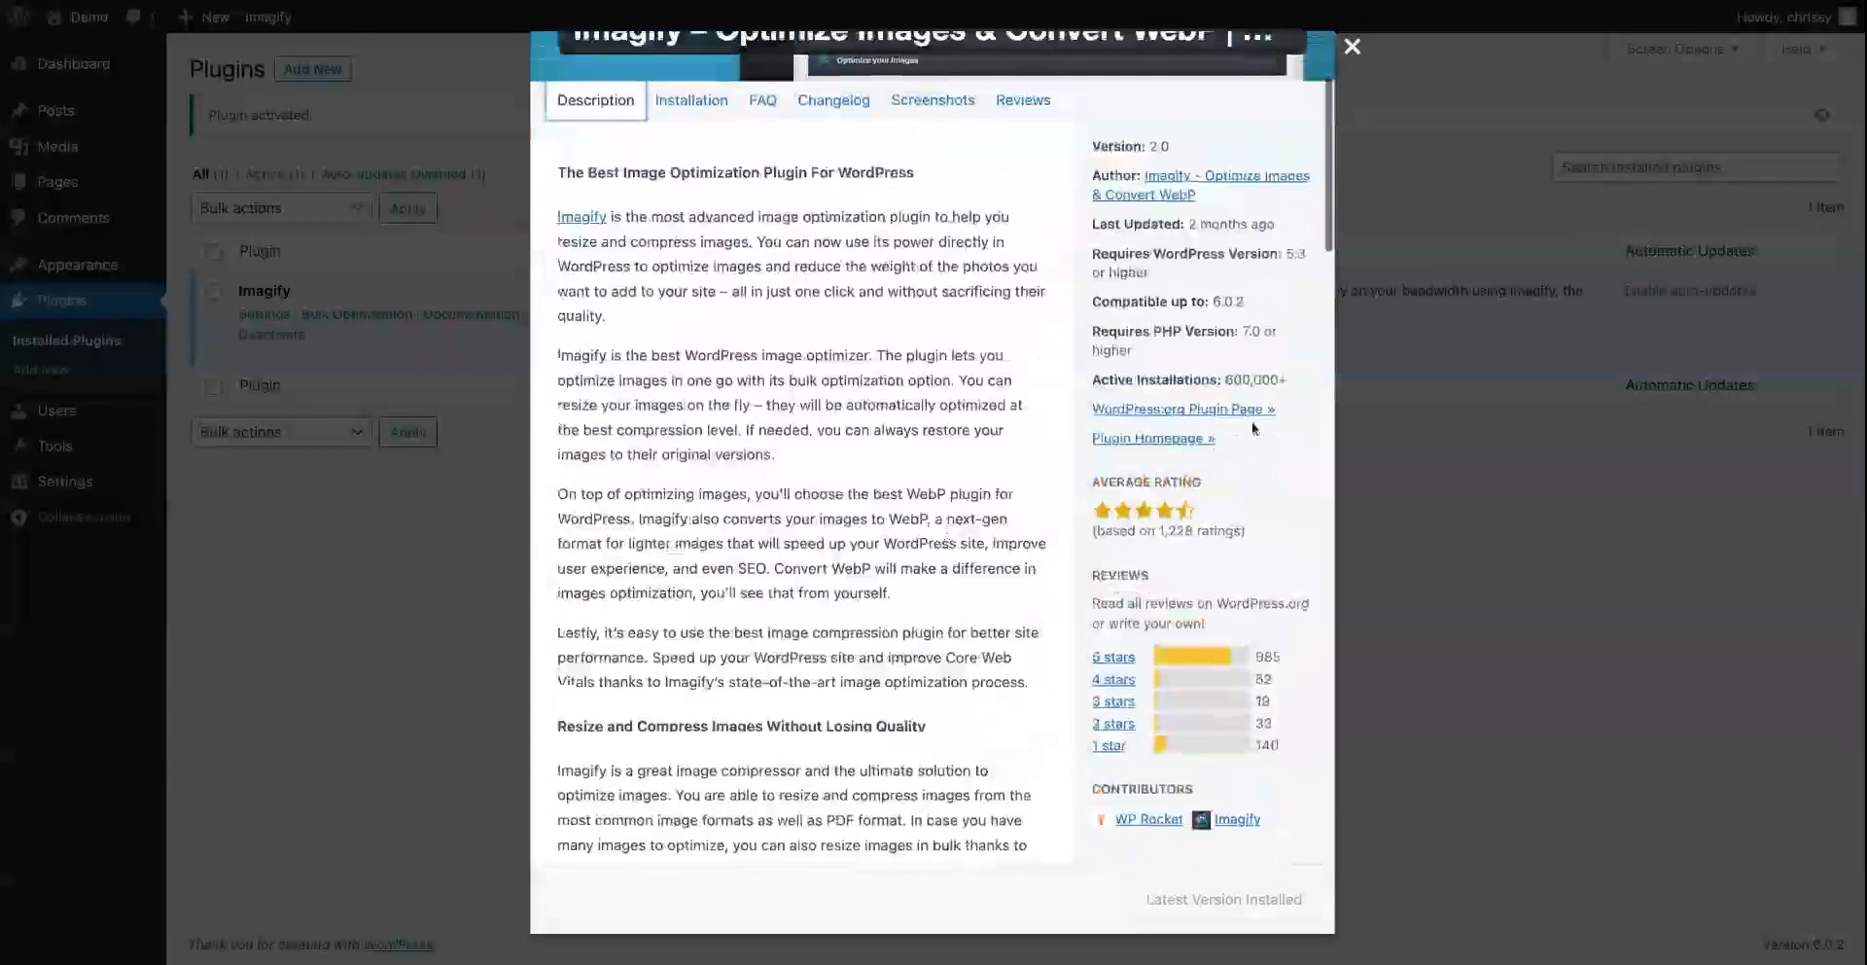
left_click(1174, 416)
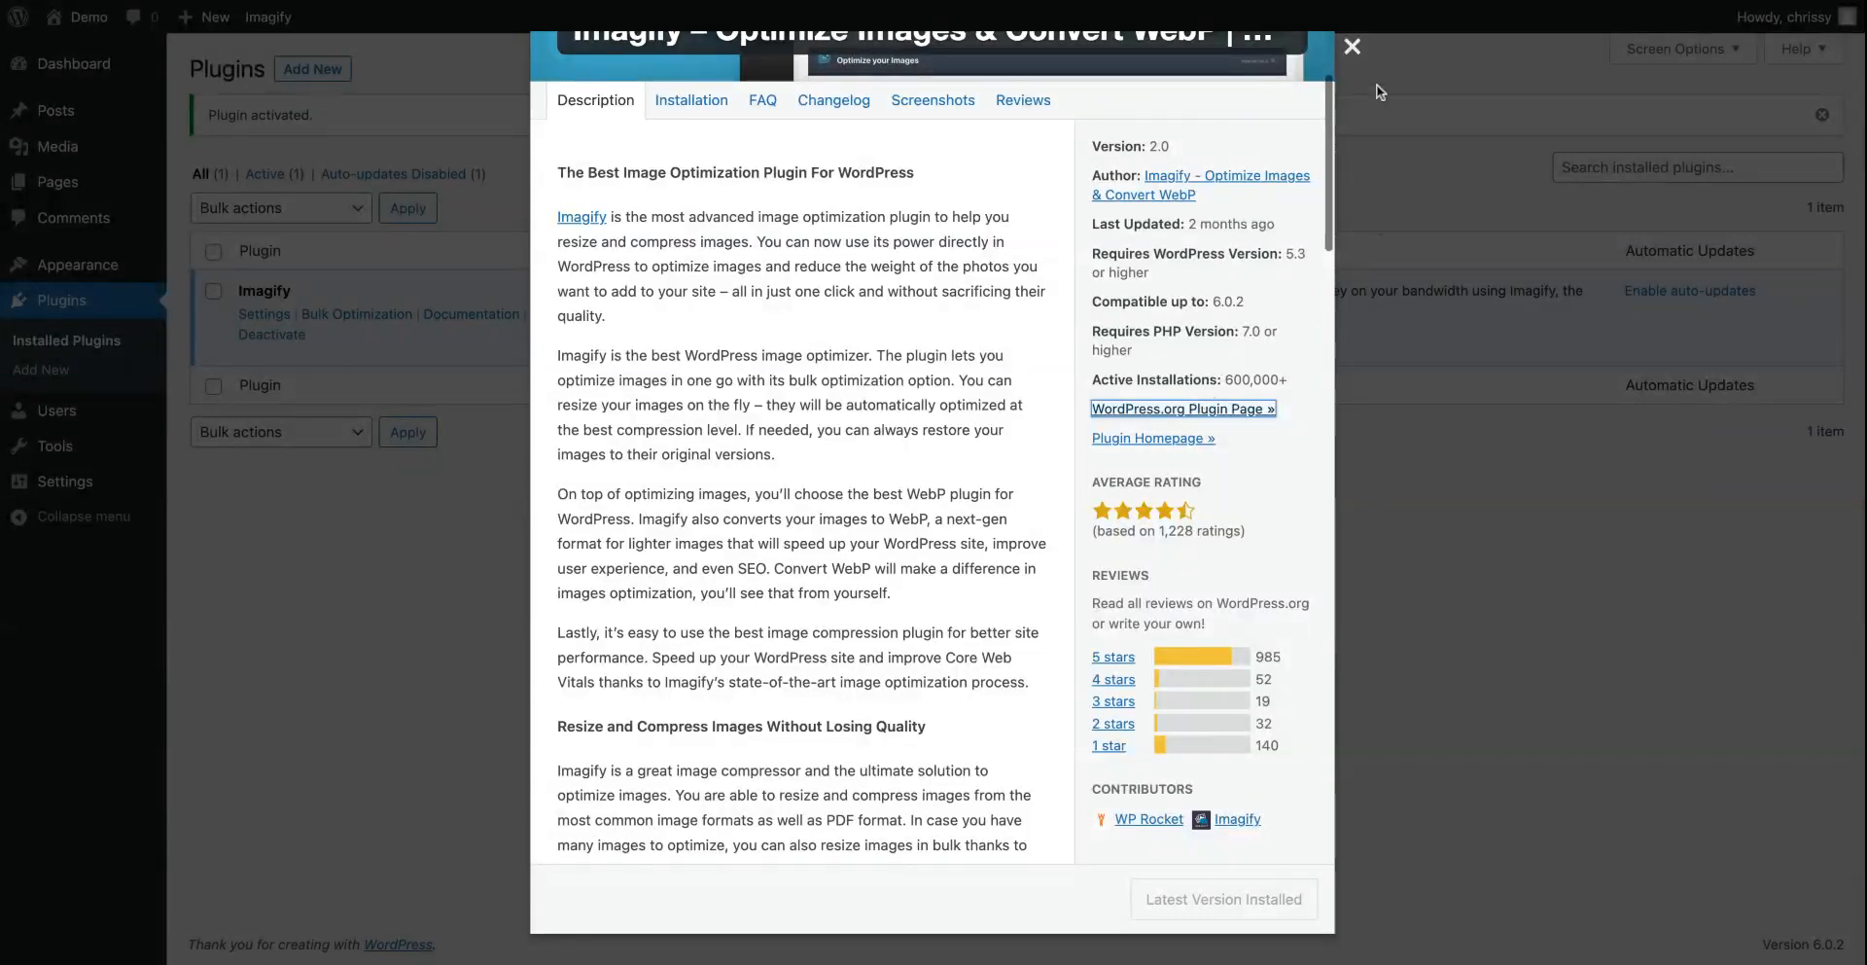
left_click(1352, 47)
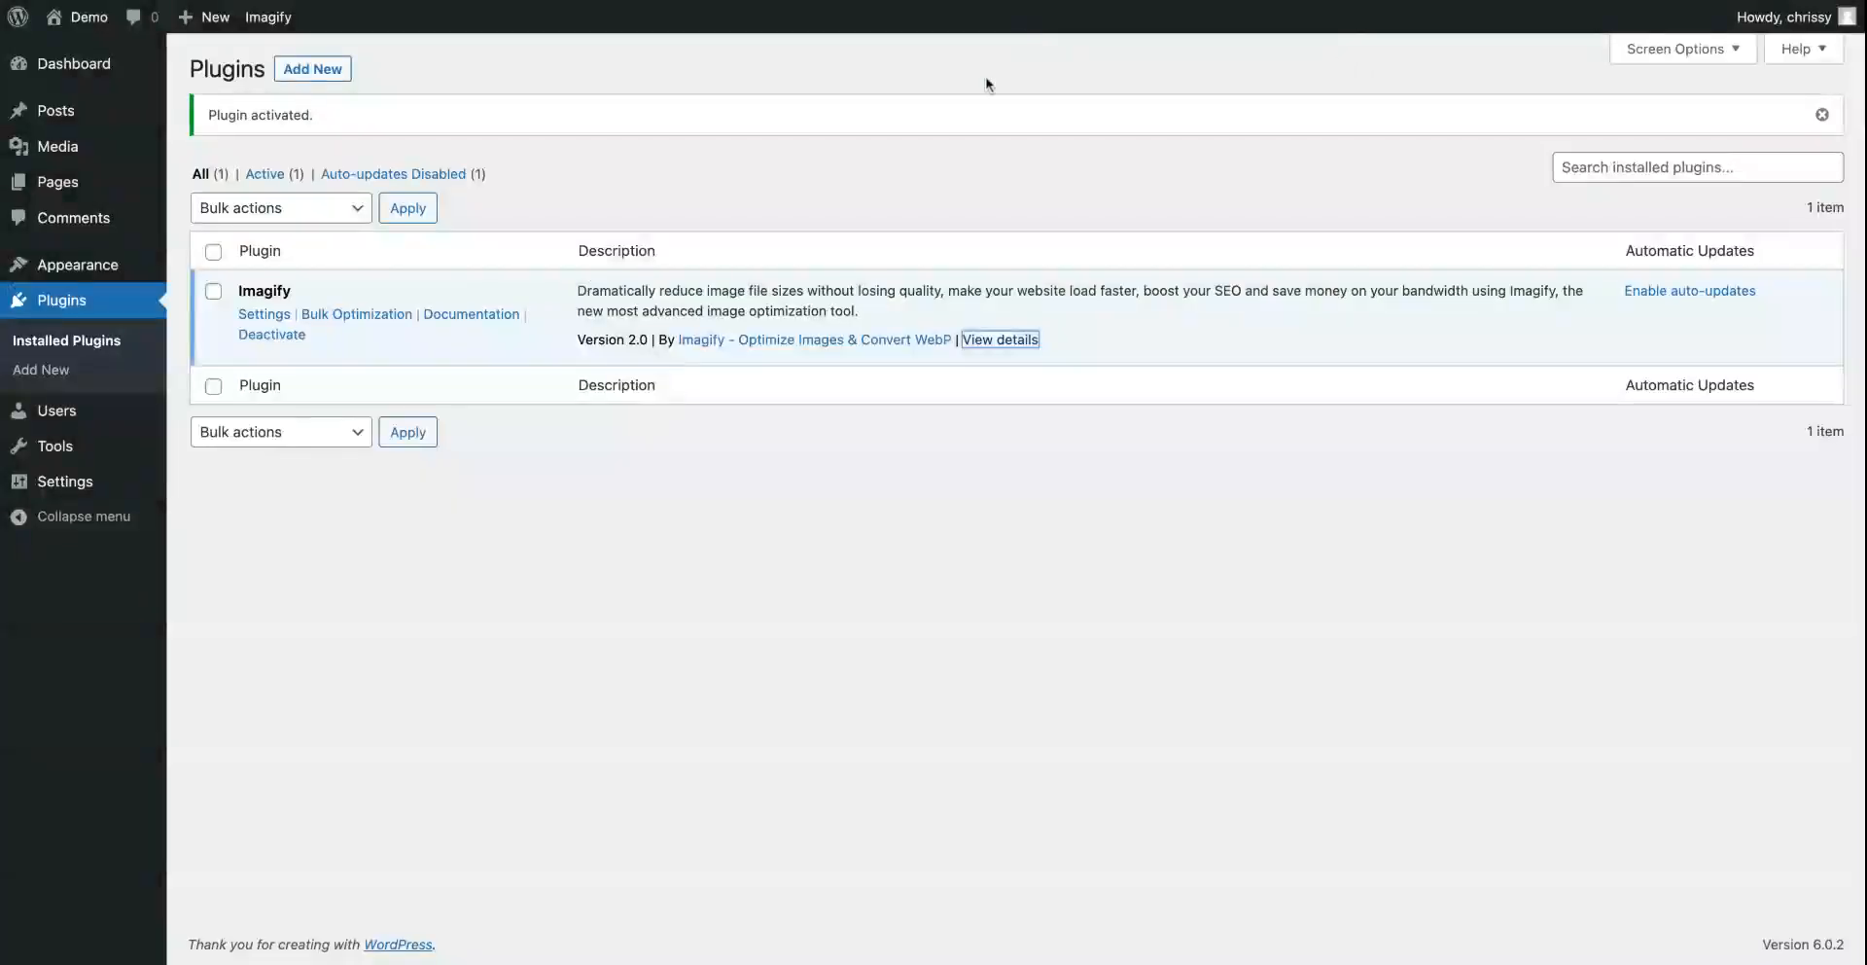
Step: Search the plugin directory for "seo", then install and activate Yoast SEO
left_click(757, 179)
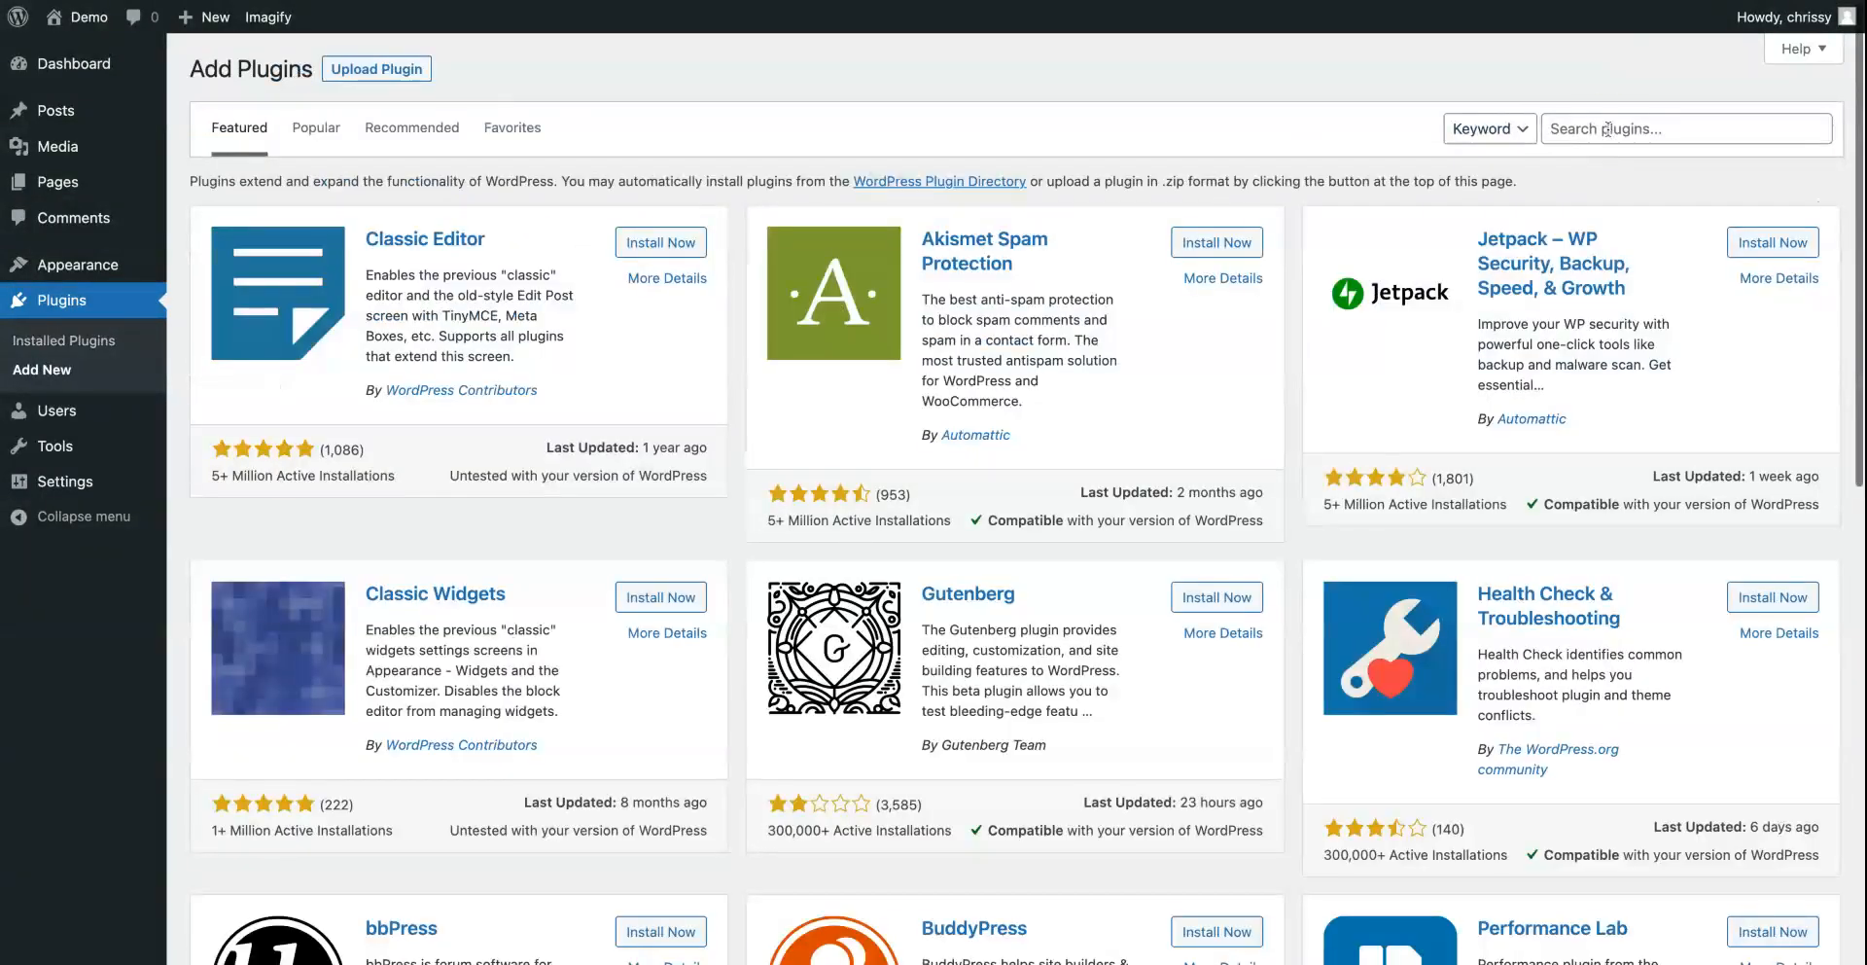
left_click(1606, 129)
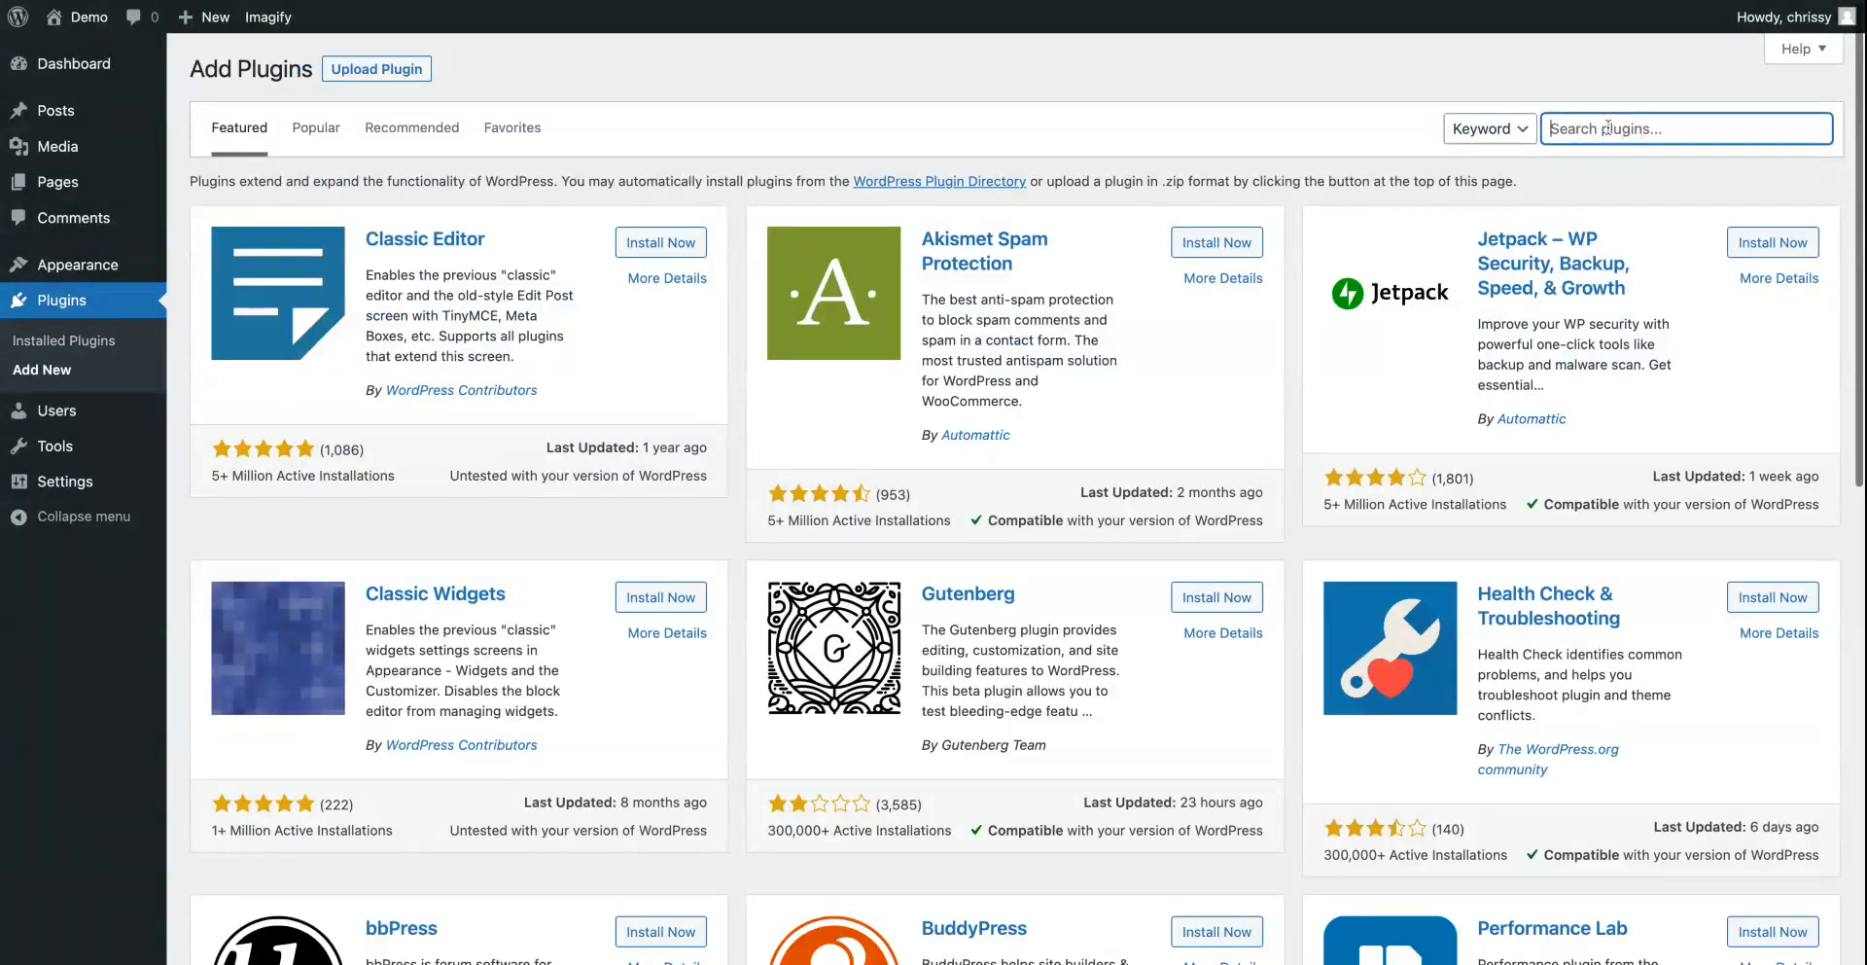
type("seo")
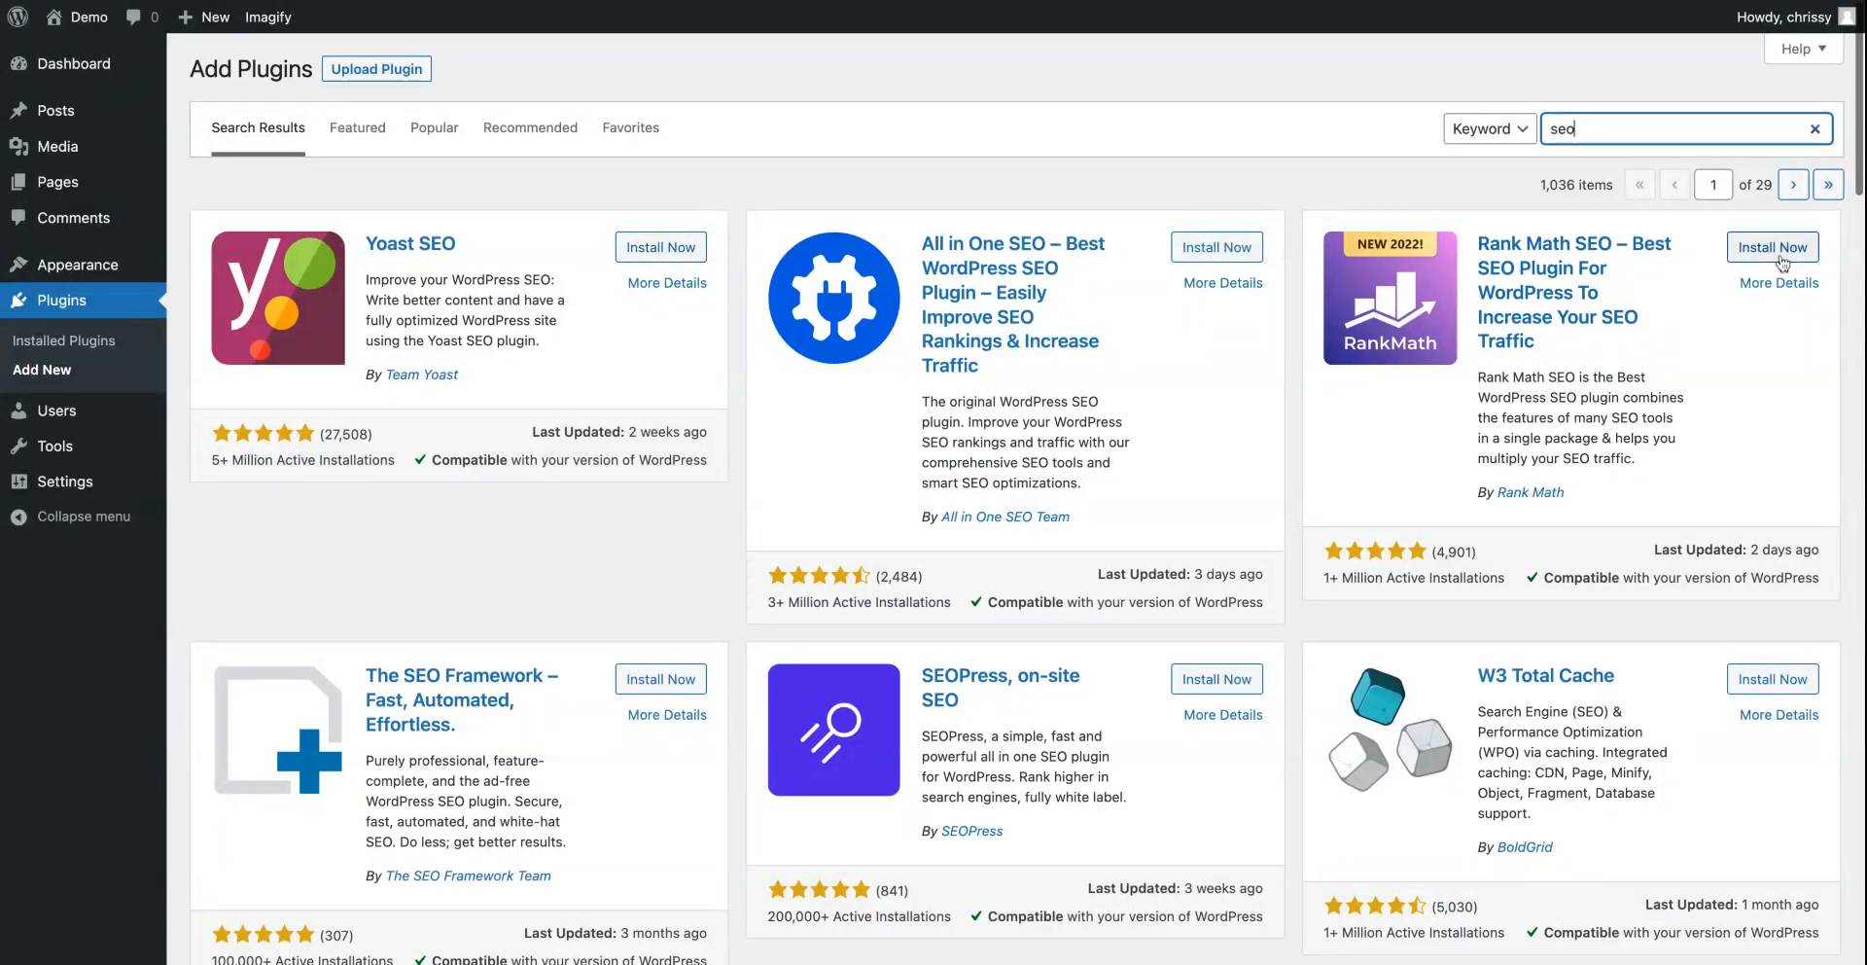
left_click(642, 255)
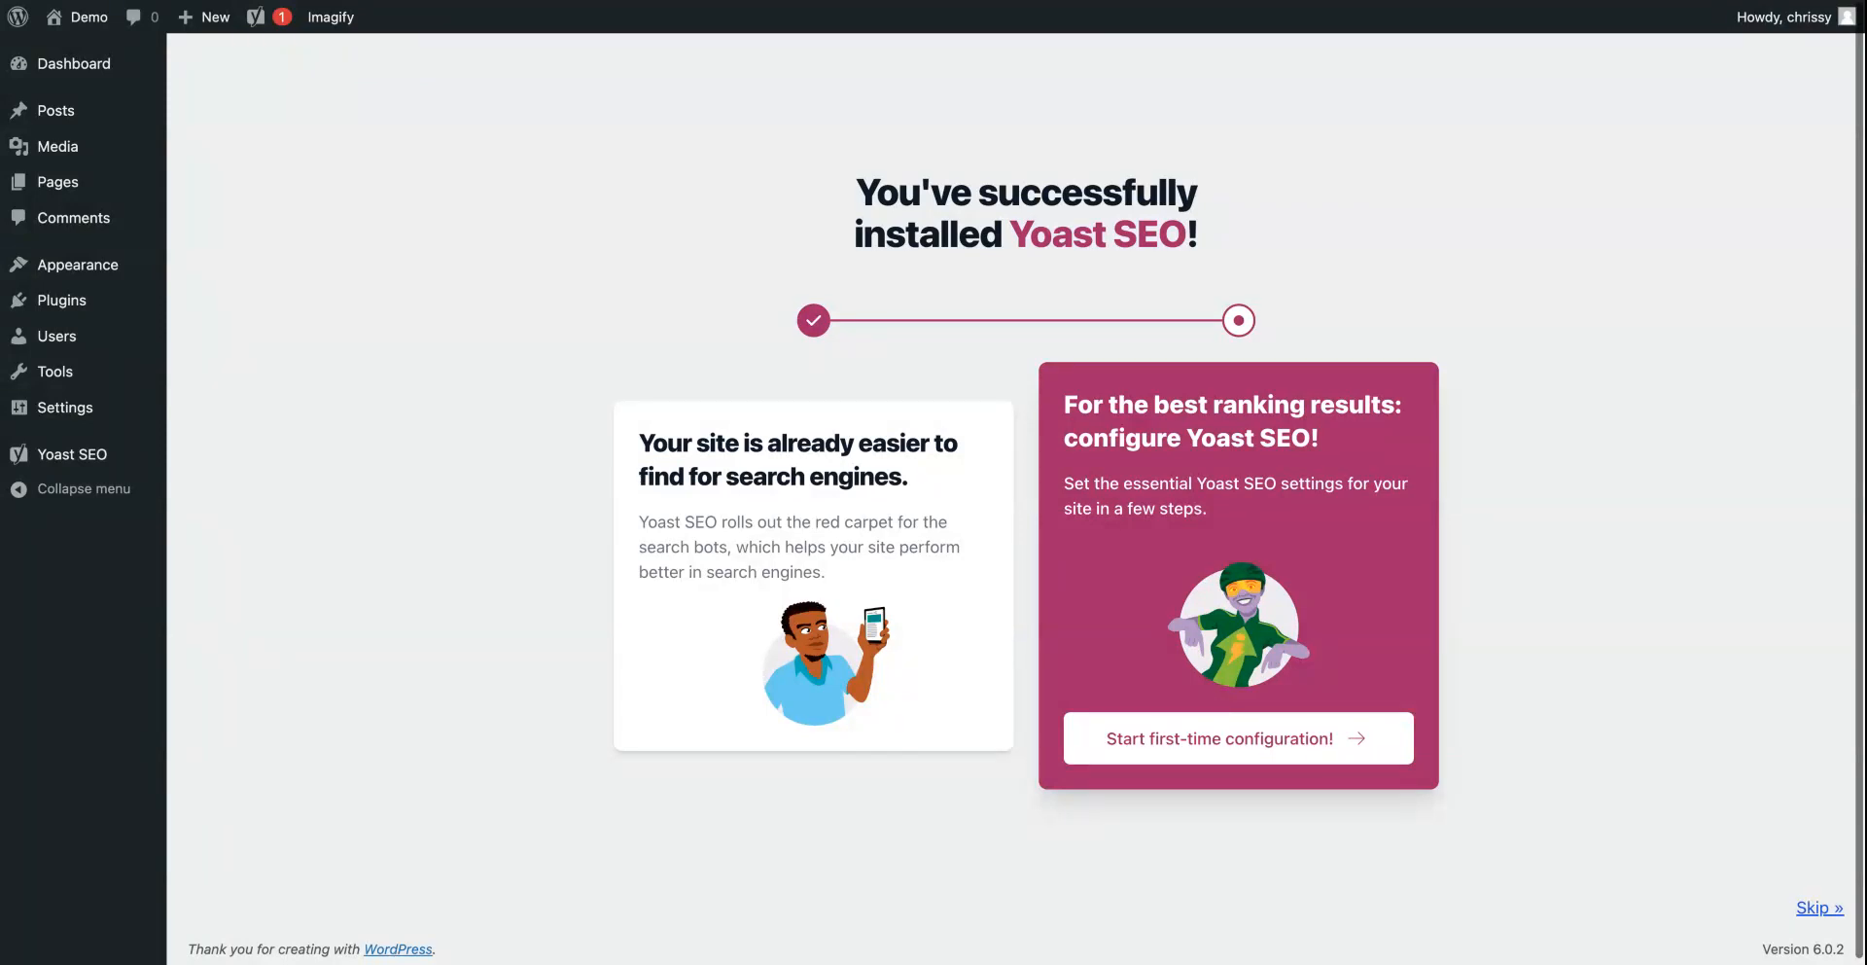
Step: Start Yoast SEO's first-time configuration and continue past SEO data optimization without running it
left_click(1156, 753)
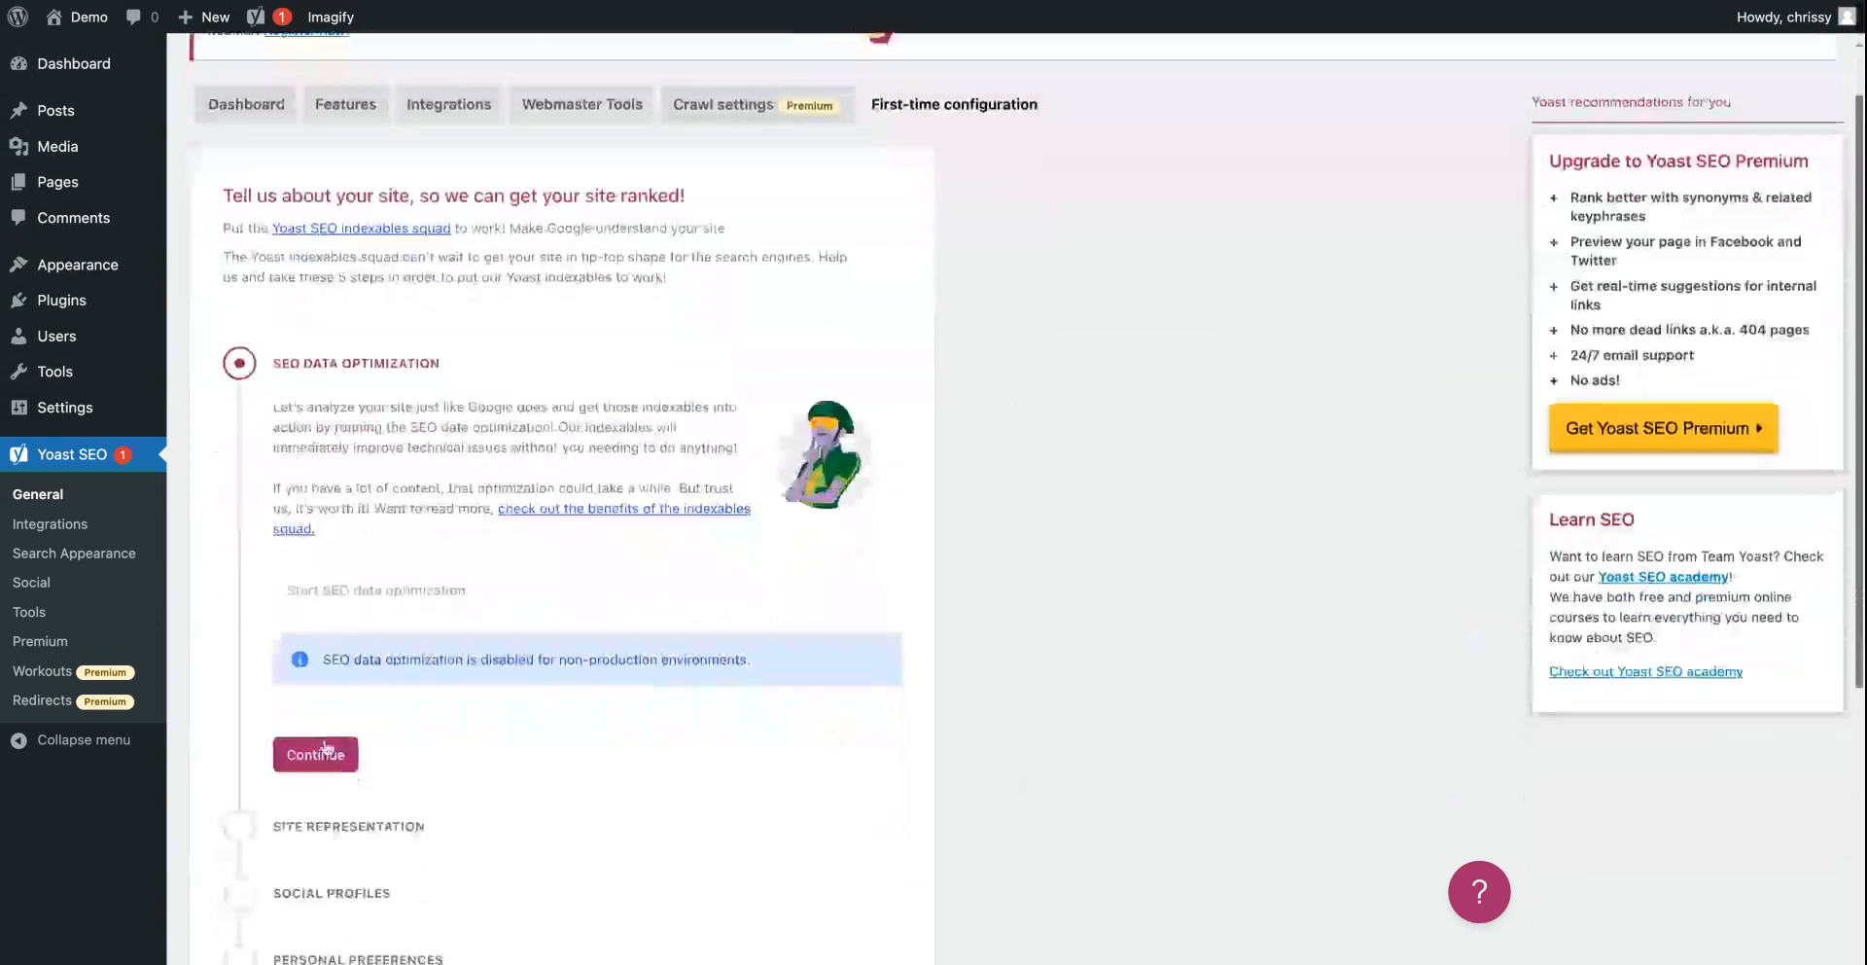
left_click(326, 751)
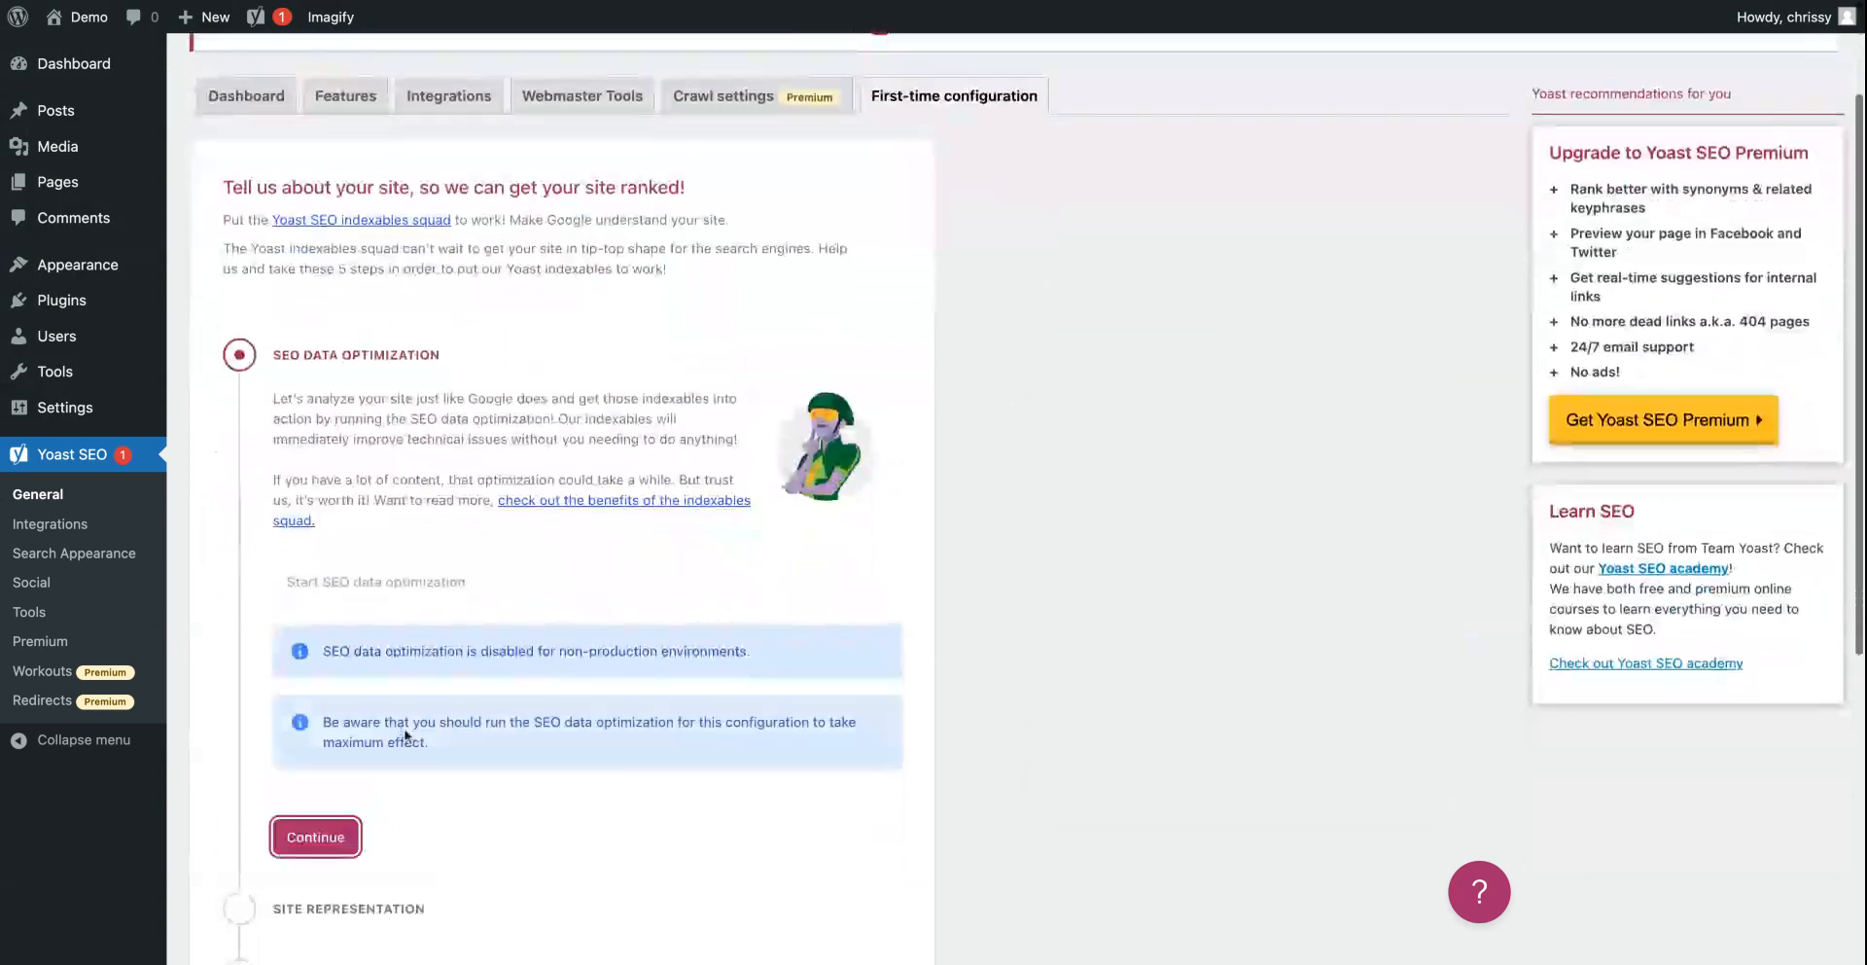
scroll(407, 736, "down", 2)
scroll(473, 715, "down", 1)
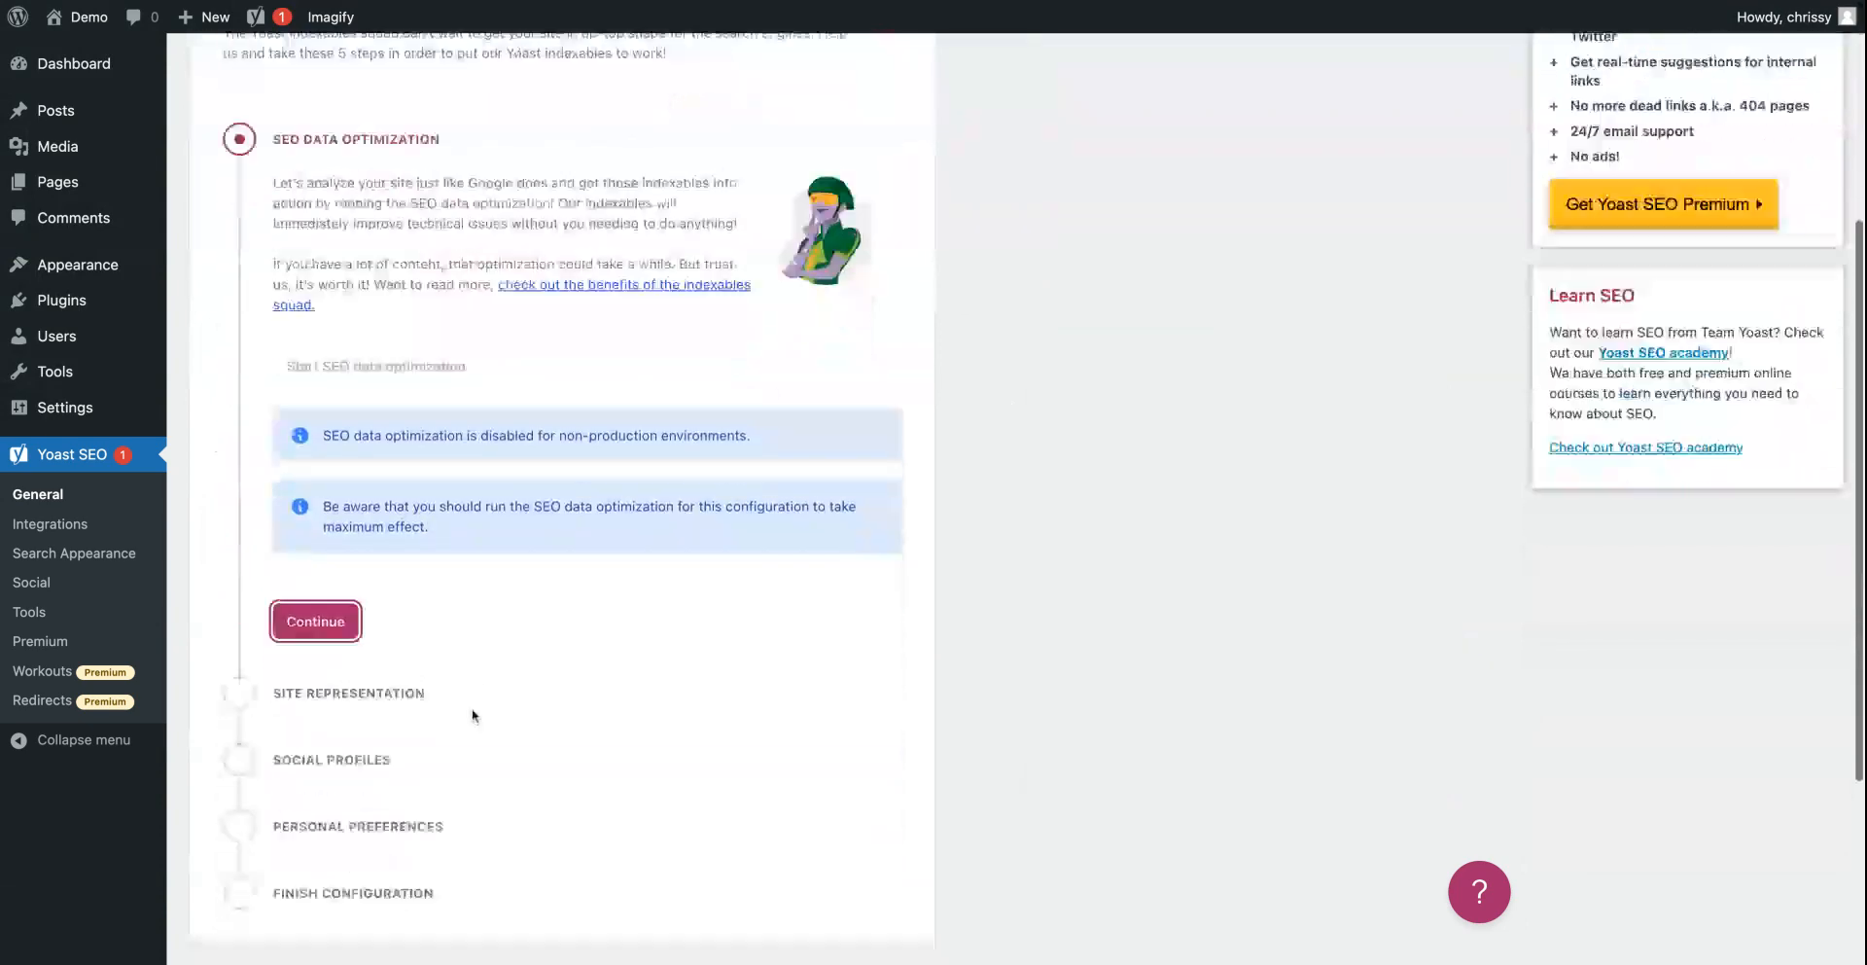
left_click(313, 622)
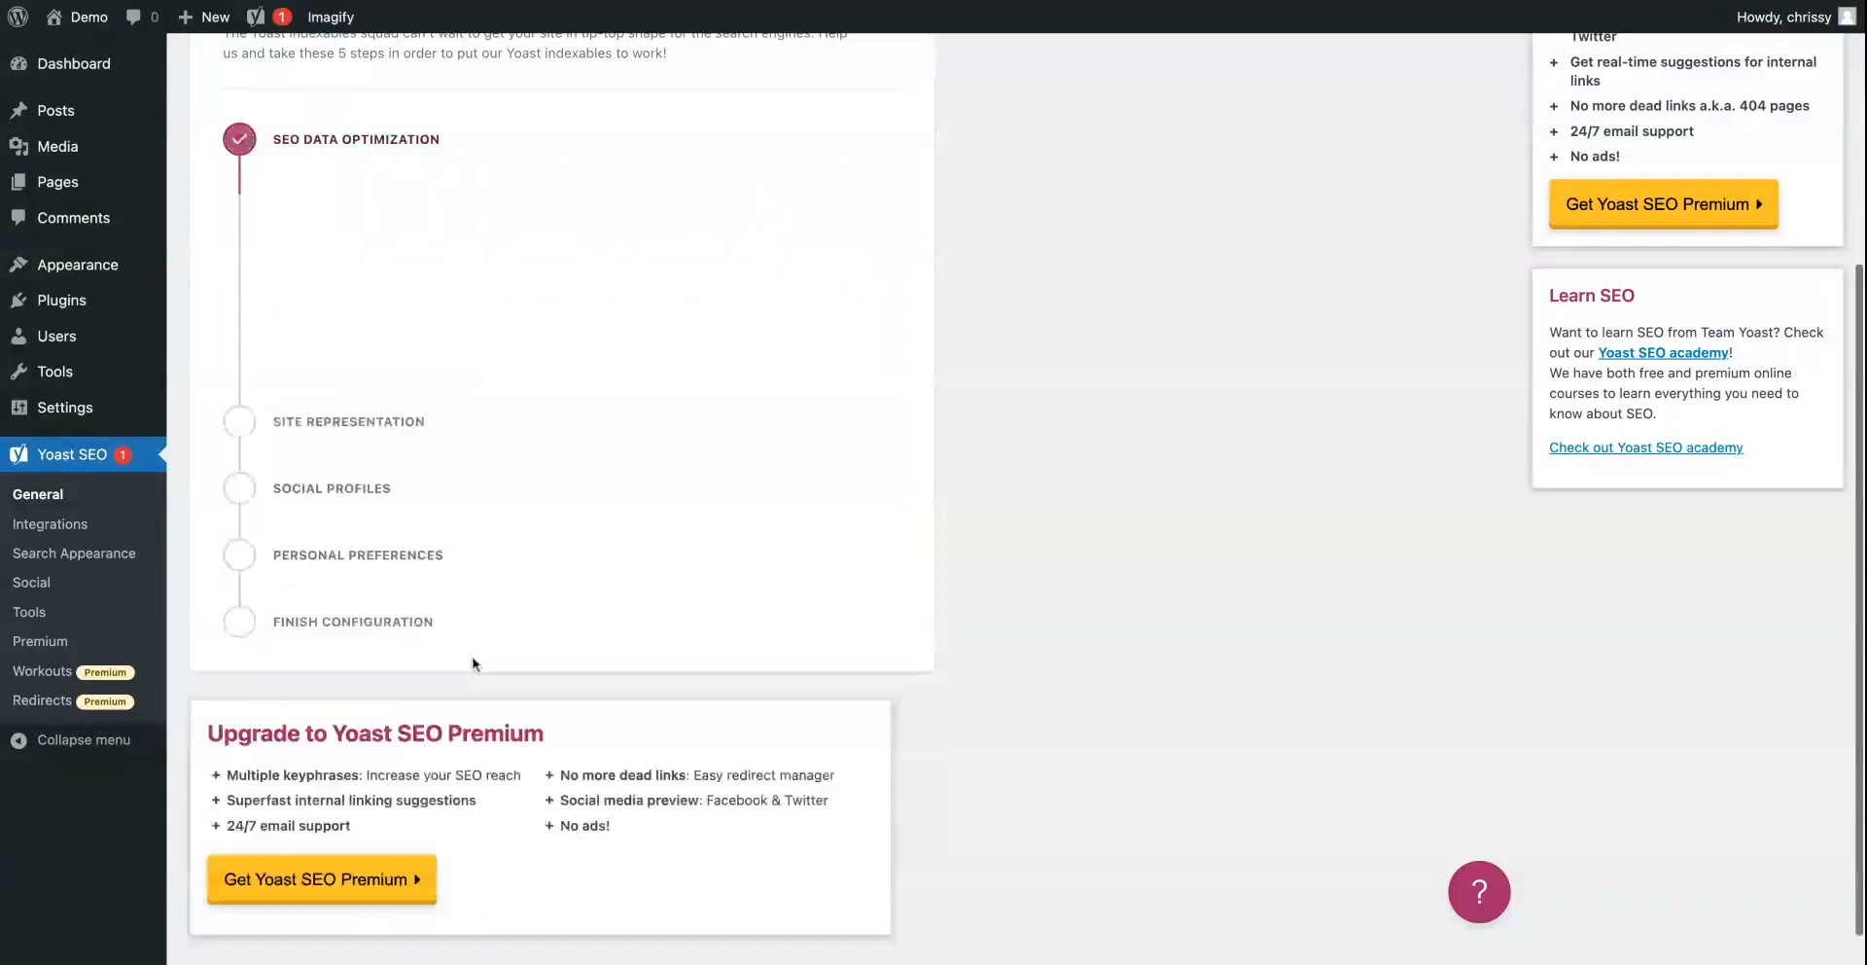
Step: Save the site representation as an Organization named Demo, leaving the logo empty
scroll(468, 528, "down", 2)
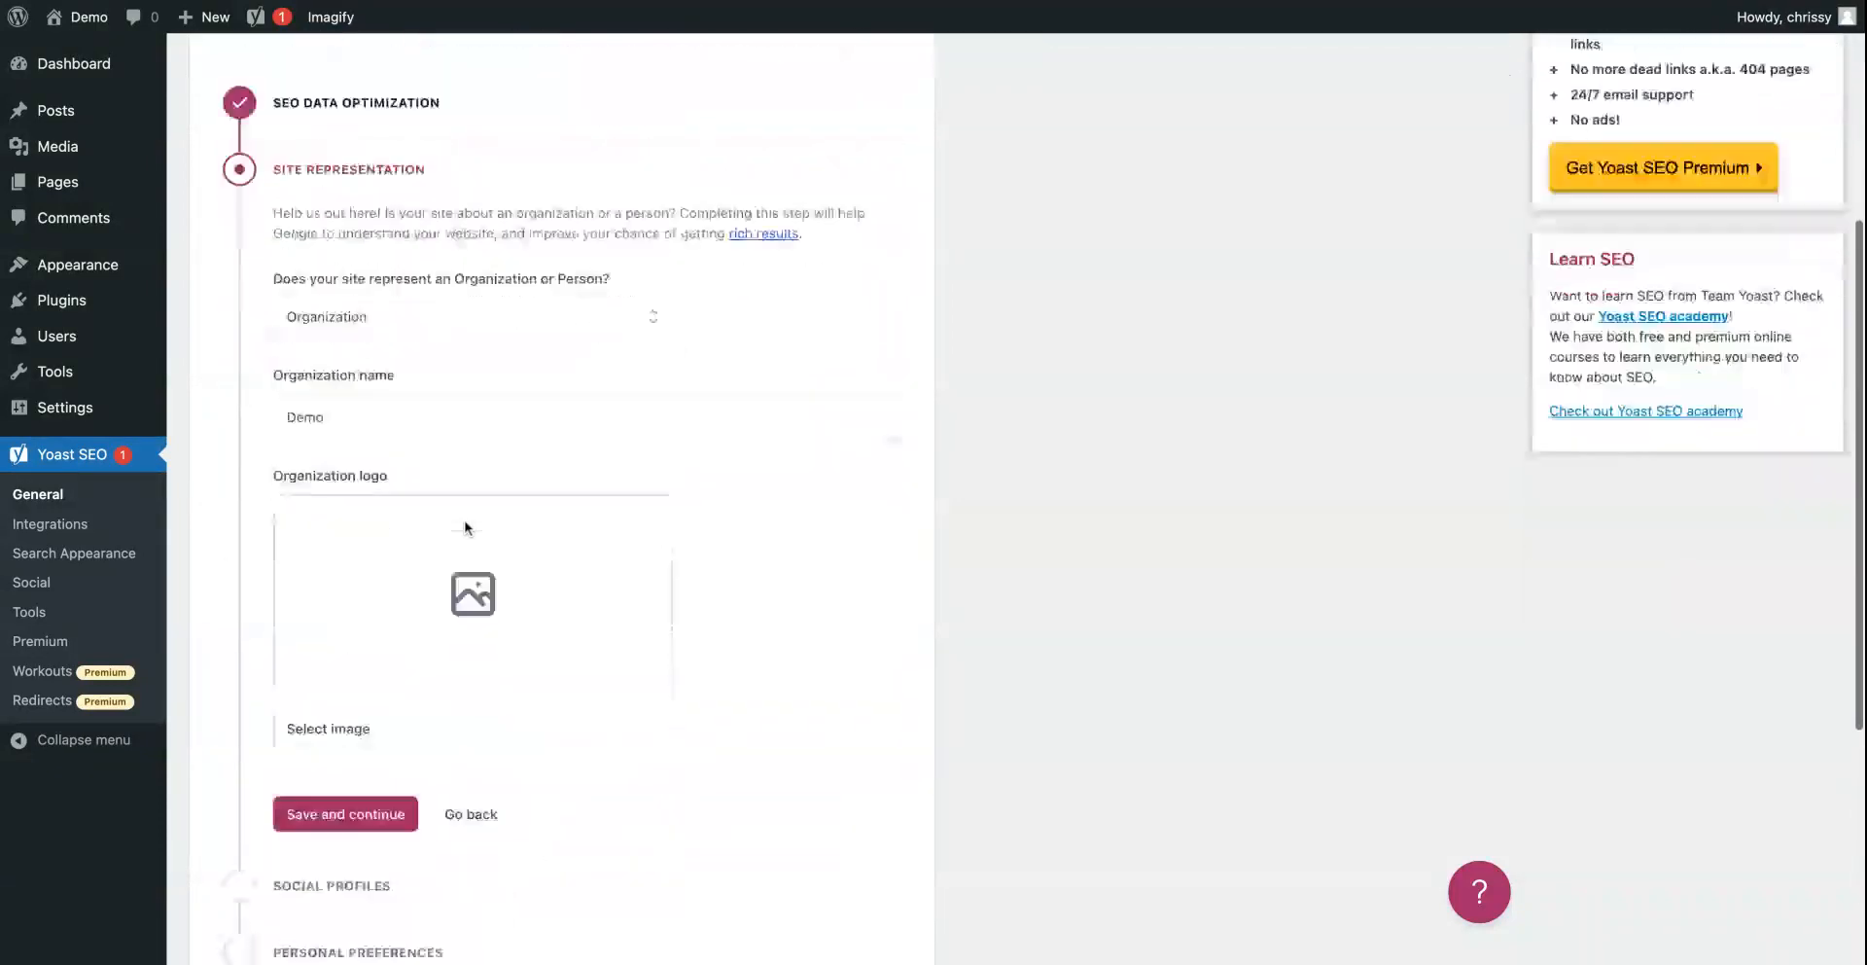
left_click(331, 794)
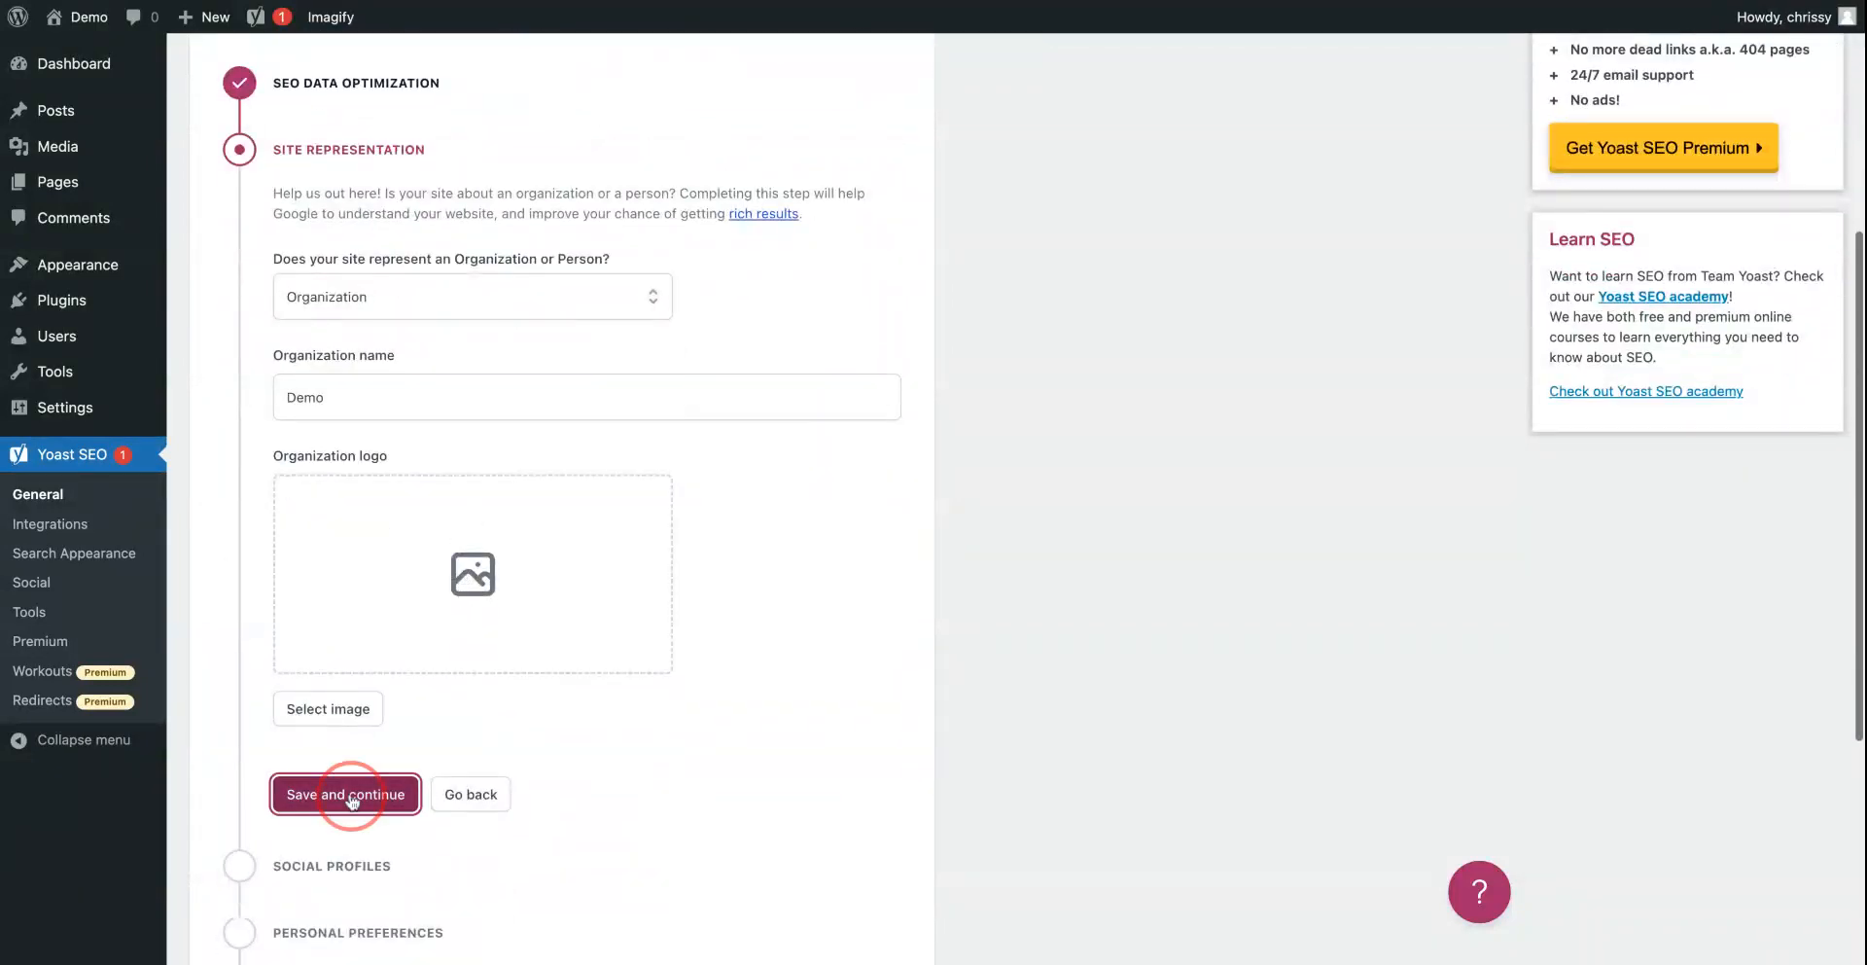
scroll(512, 650, "down", 2)
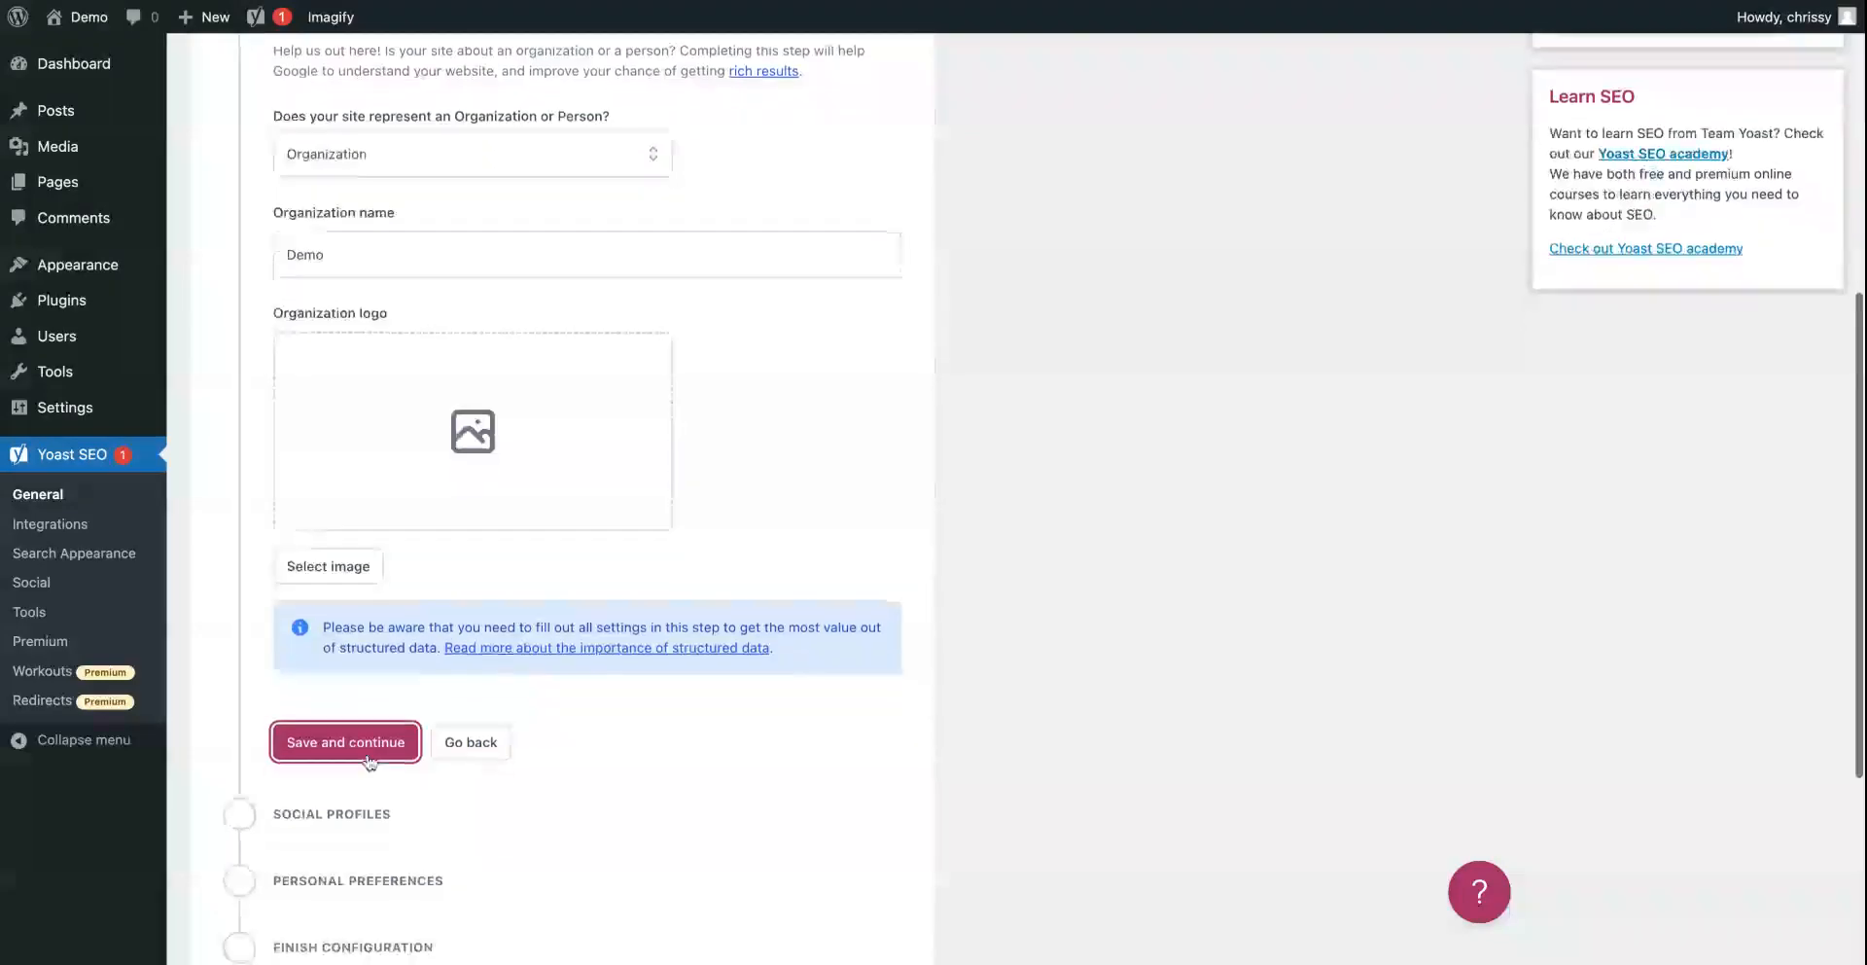
left_click(366, 756)
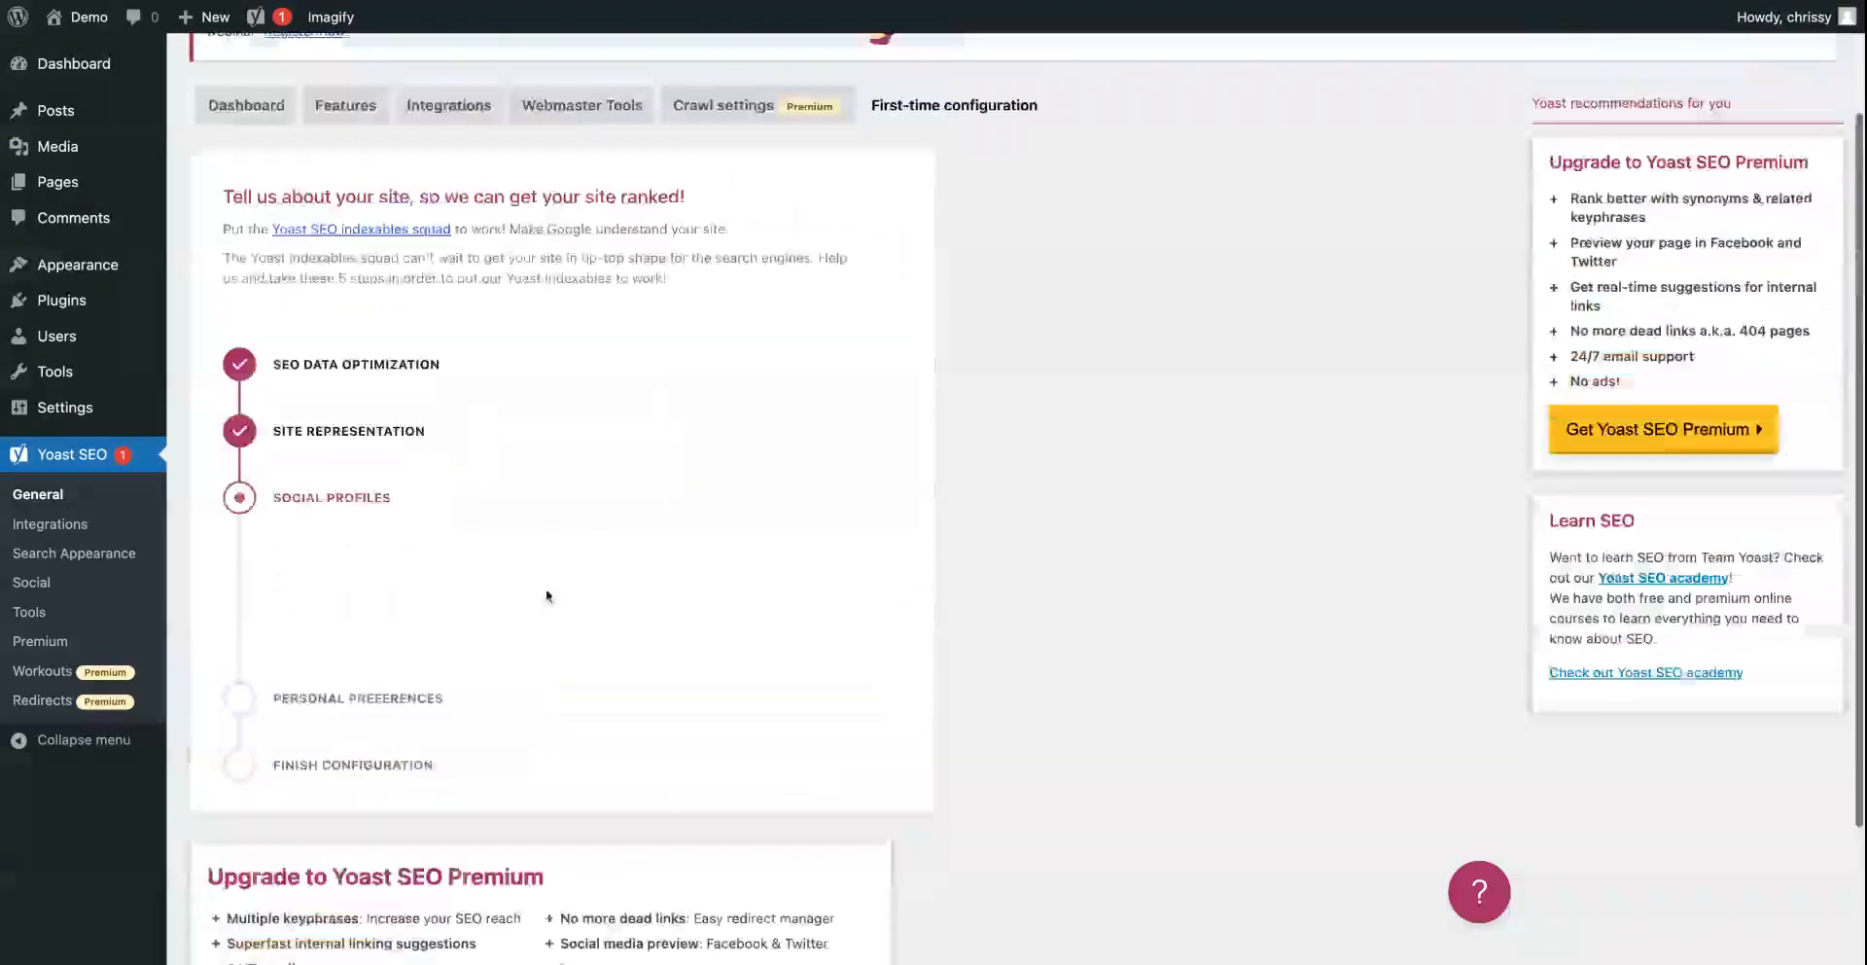
Step: Review the Social Profiles stage of Yoast SEO's first-time configuration, then leave it unfilled and open the installed plugins list
scroll(496, 584, "down", 3)
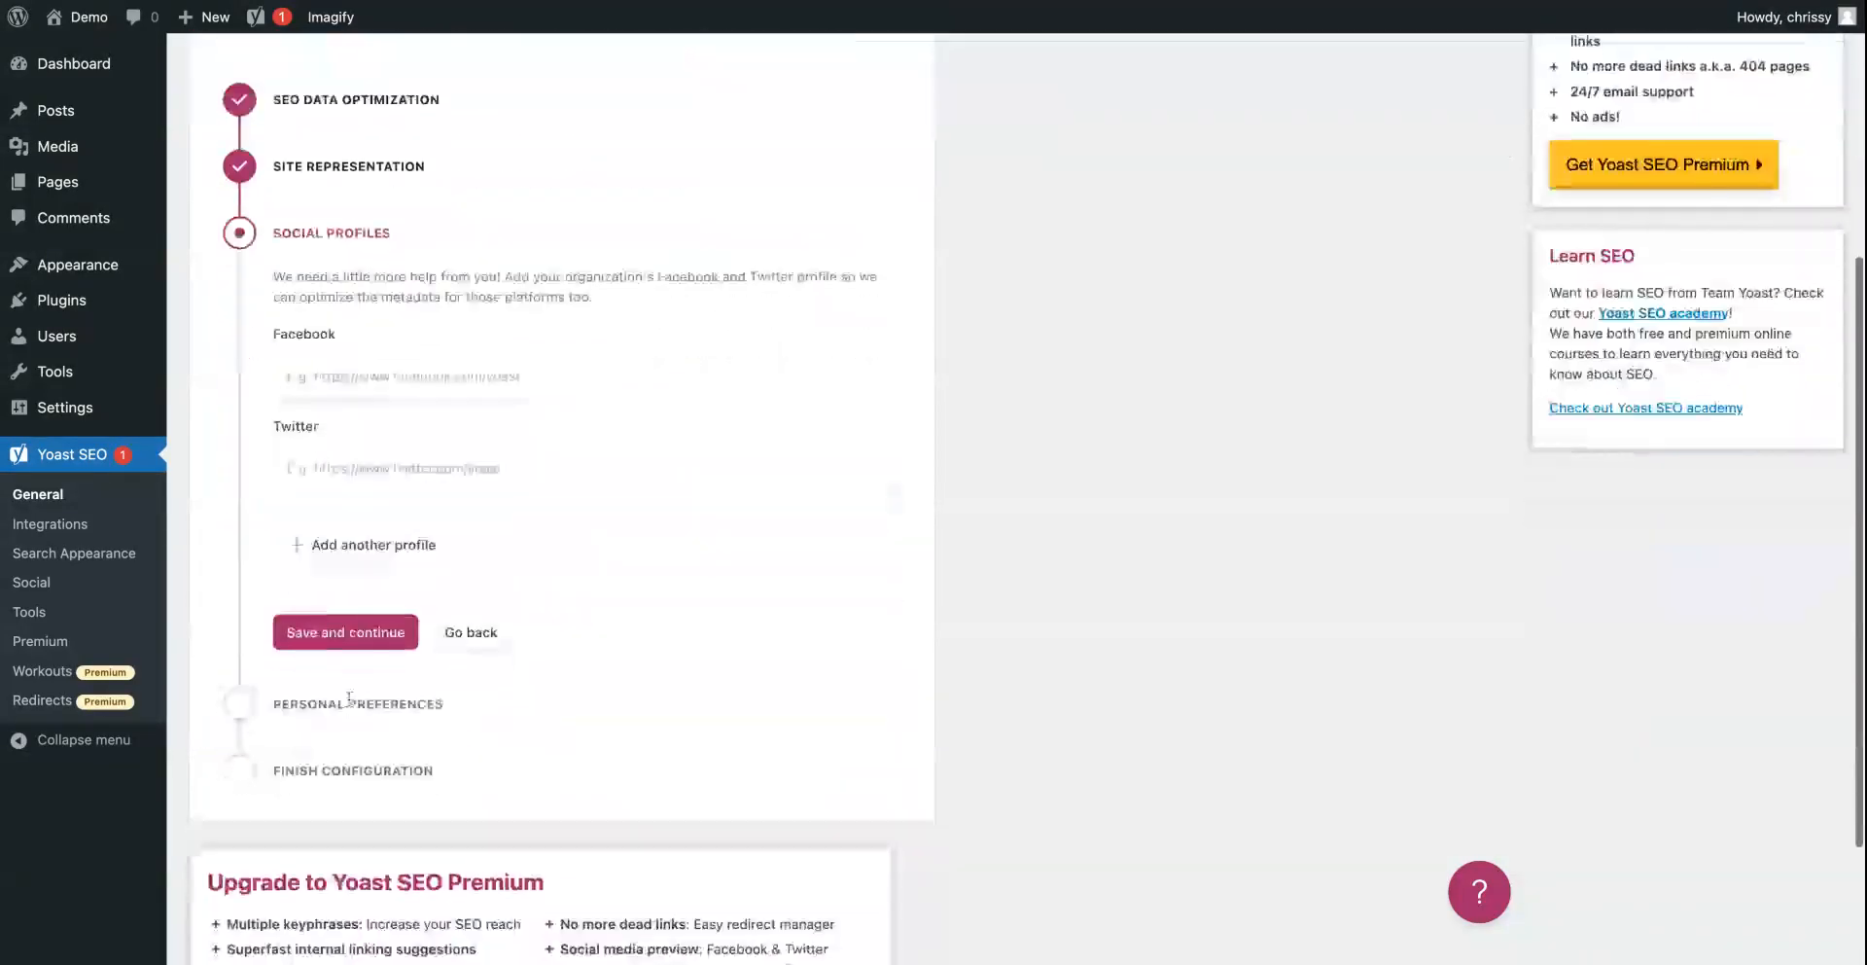
scroll(534, 671, "up", 1)
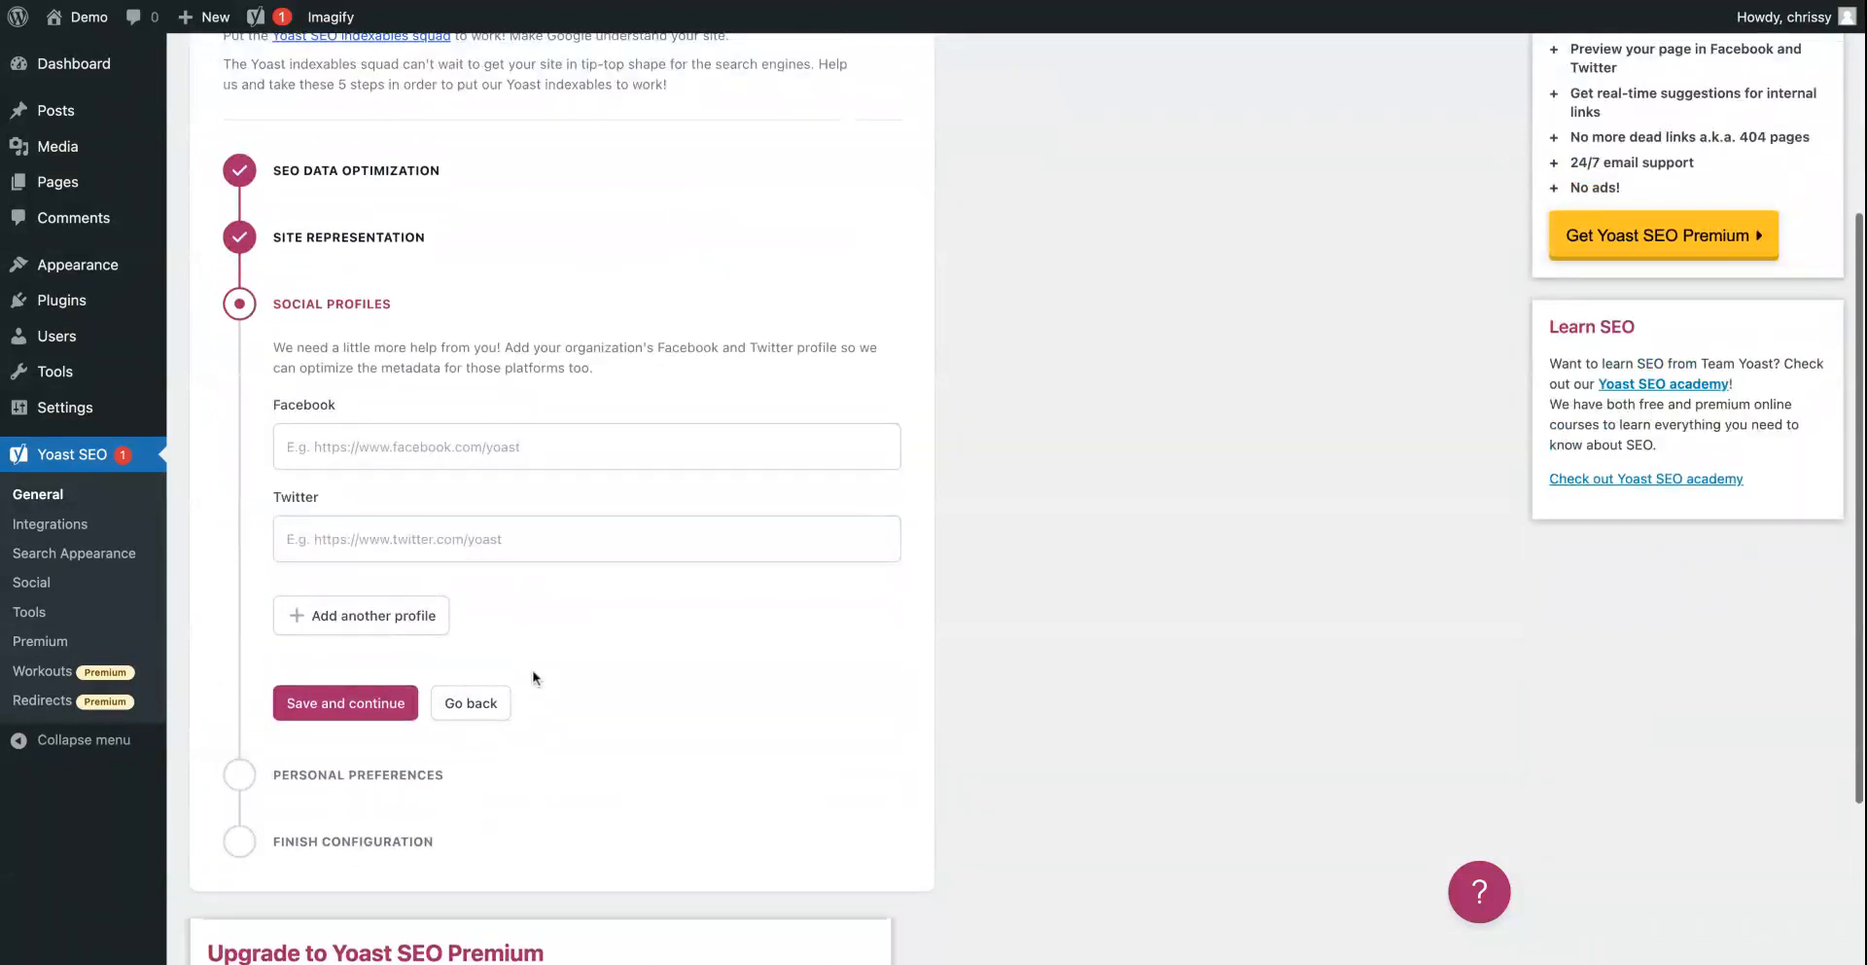
scroll(533, 678, "up", 4)
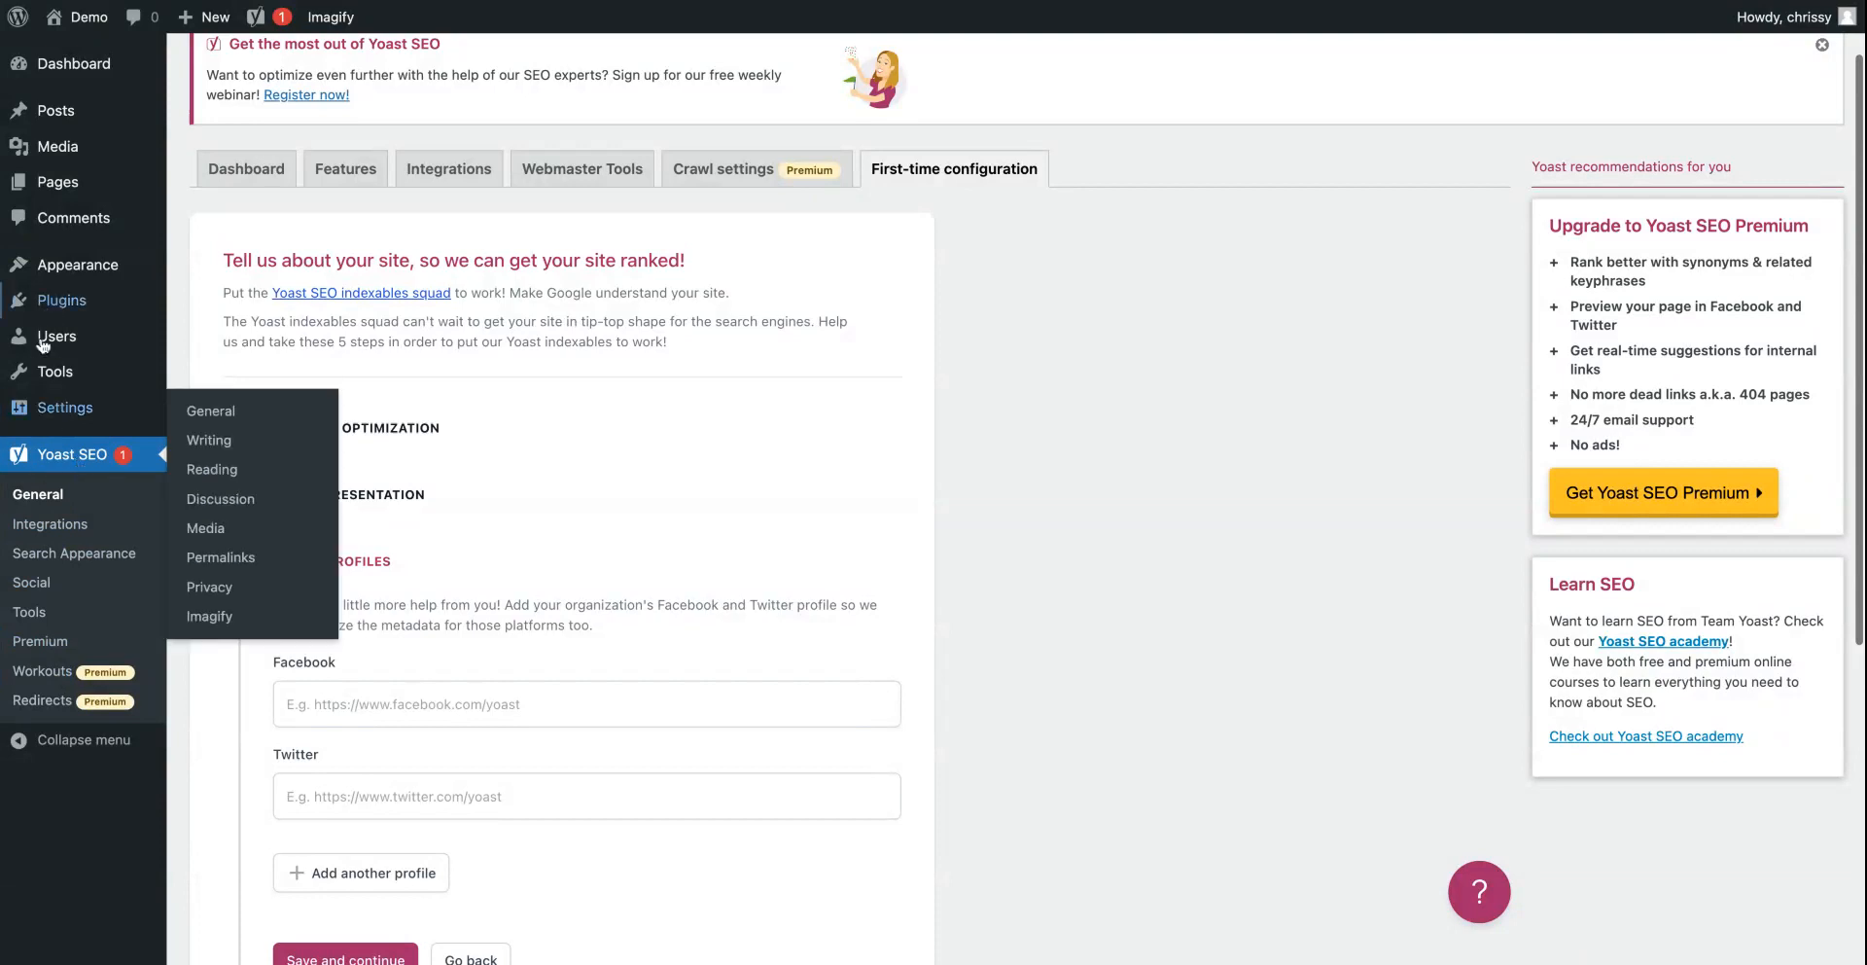
mouse_move(160, 302)
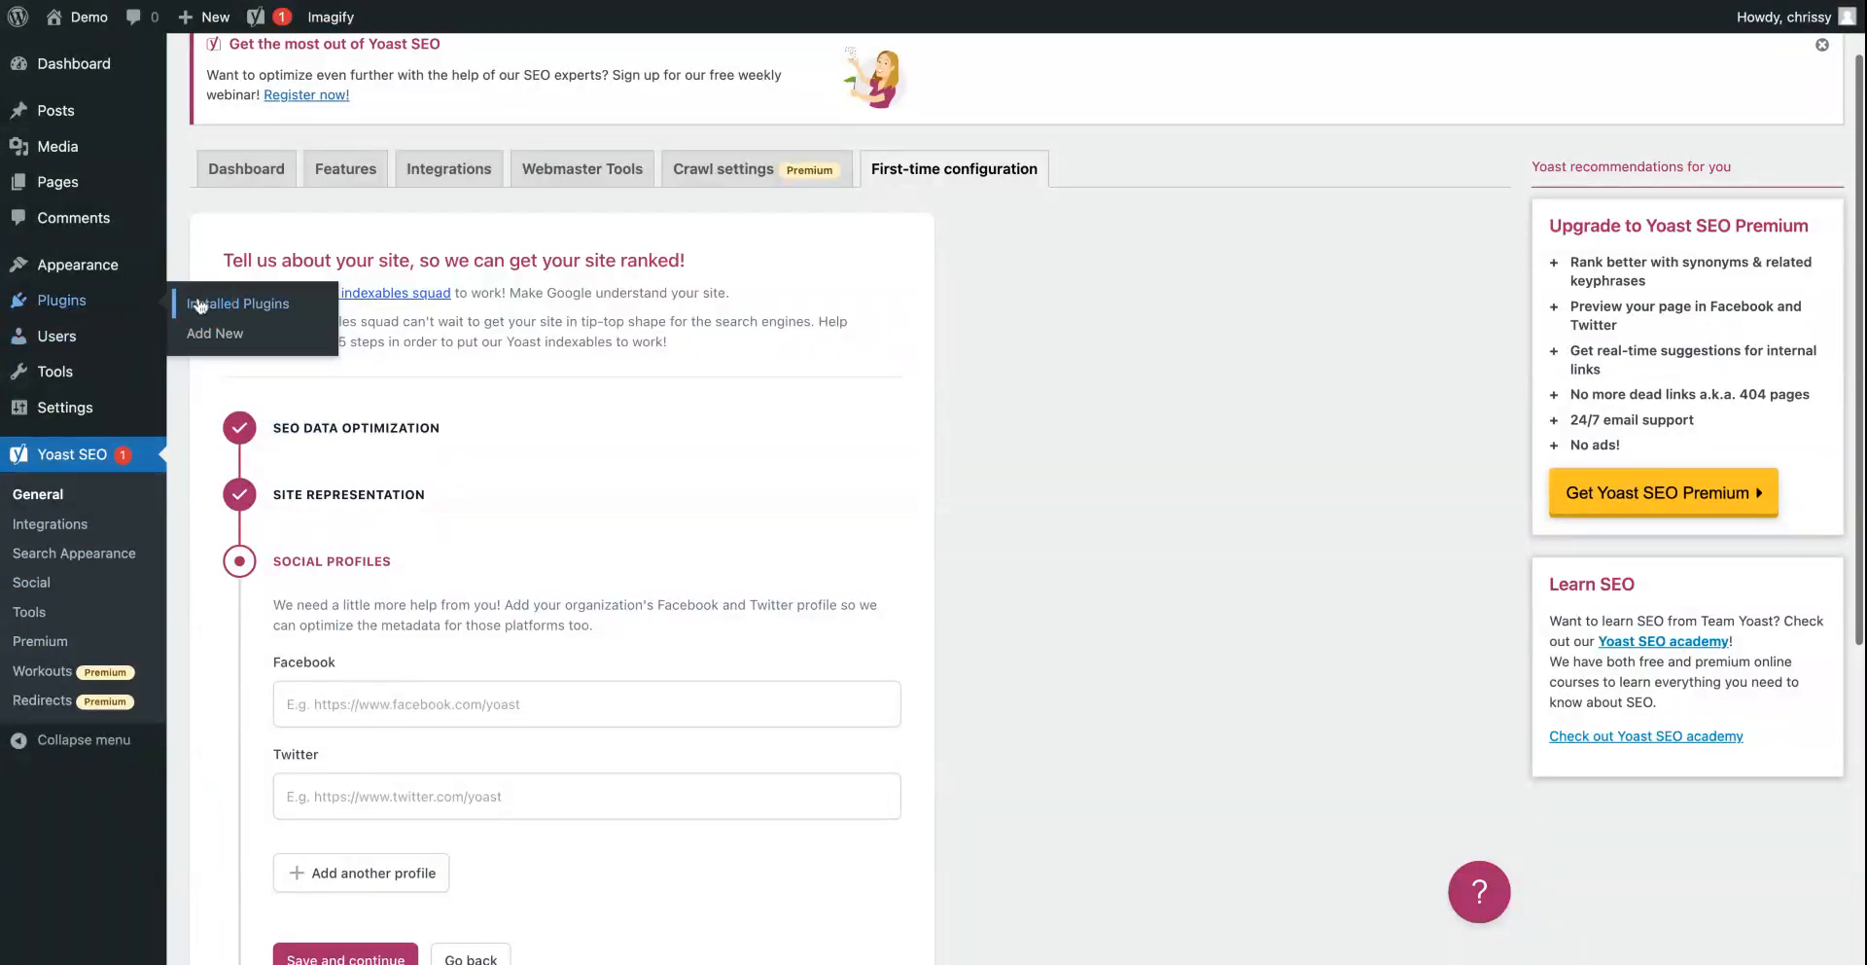
left_click(200, 307)
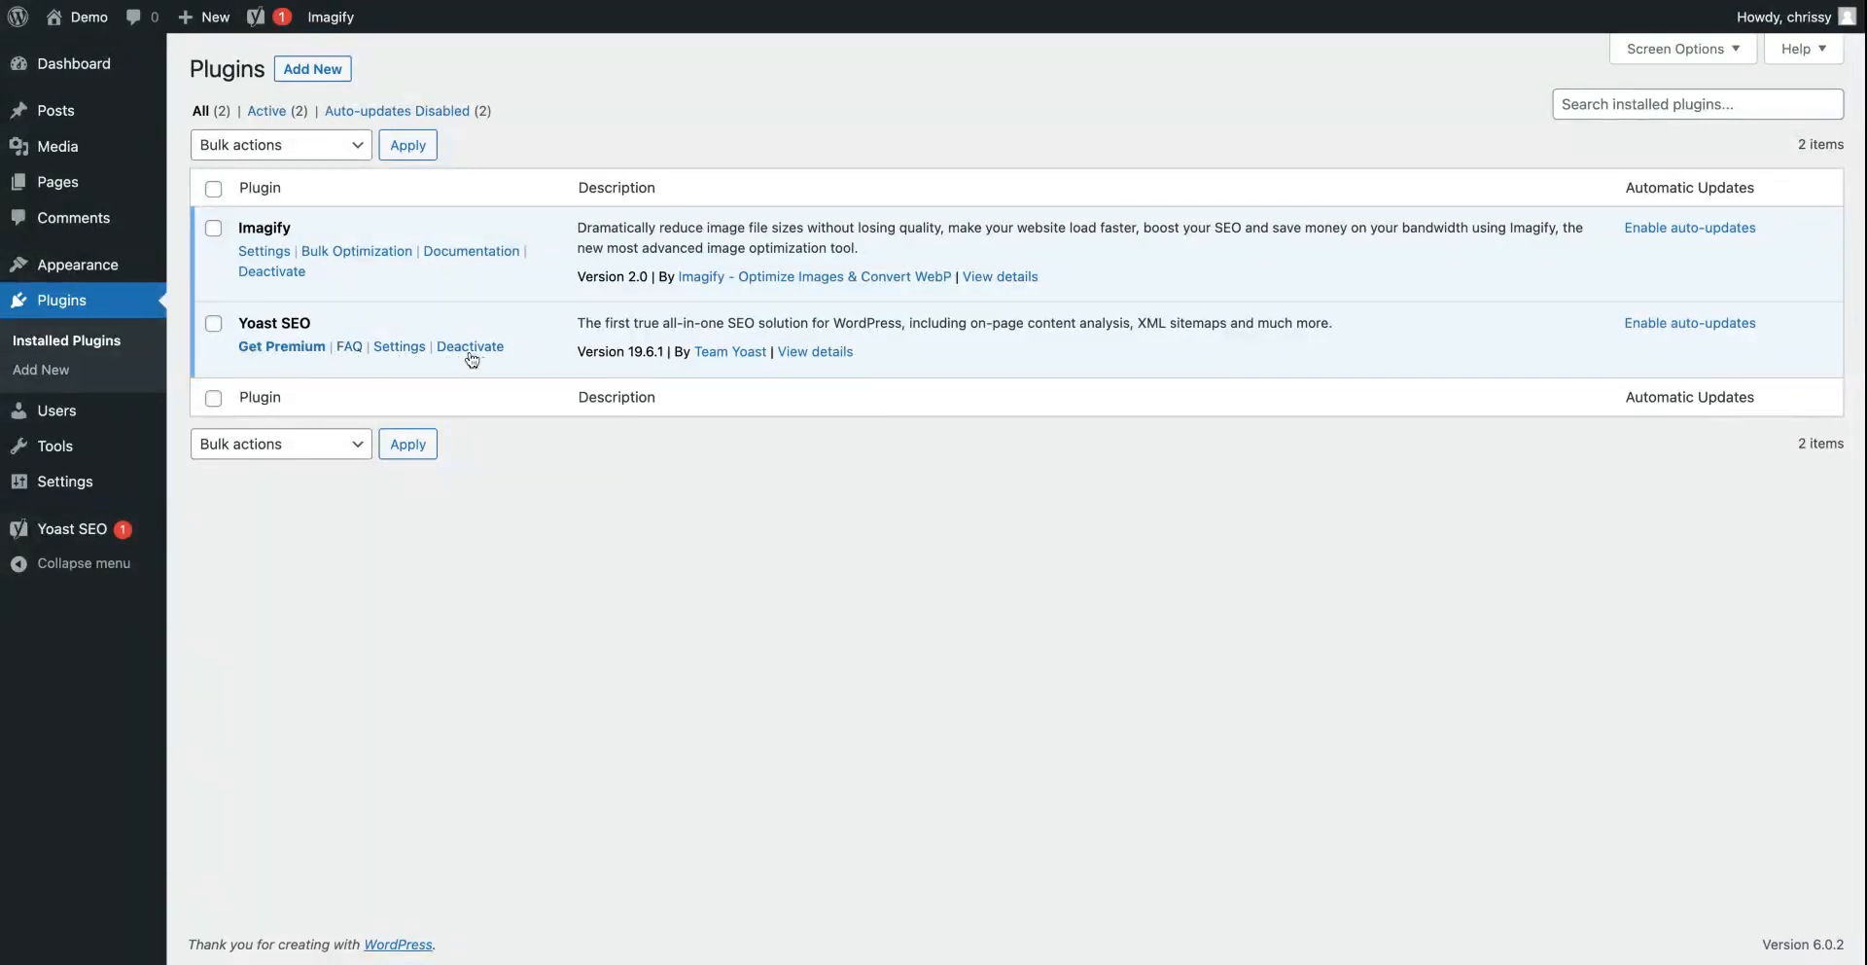
Step: Examine Yoast SEO's plugin details and read through its feature description, then close the details
left_click(816, 354)
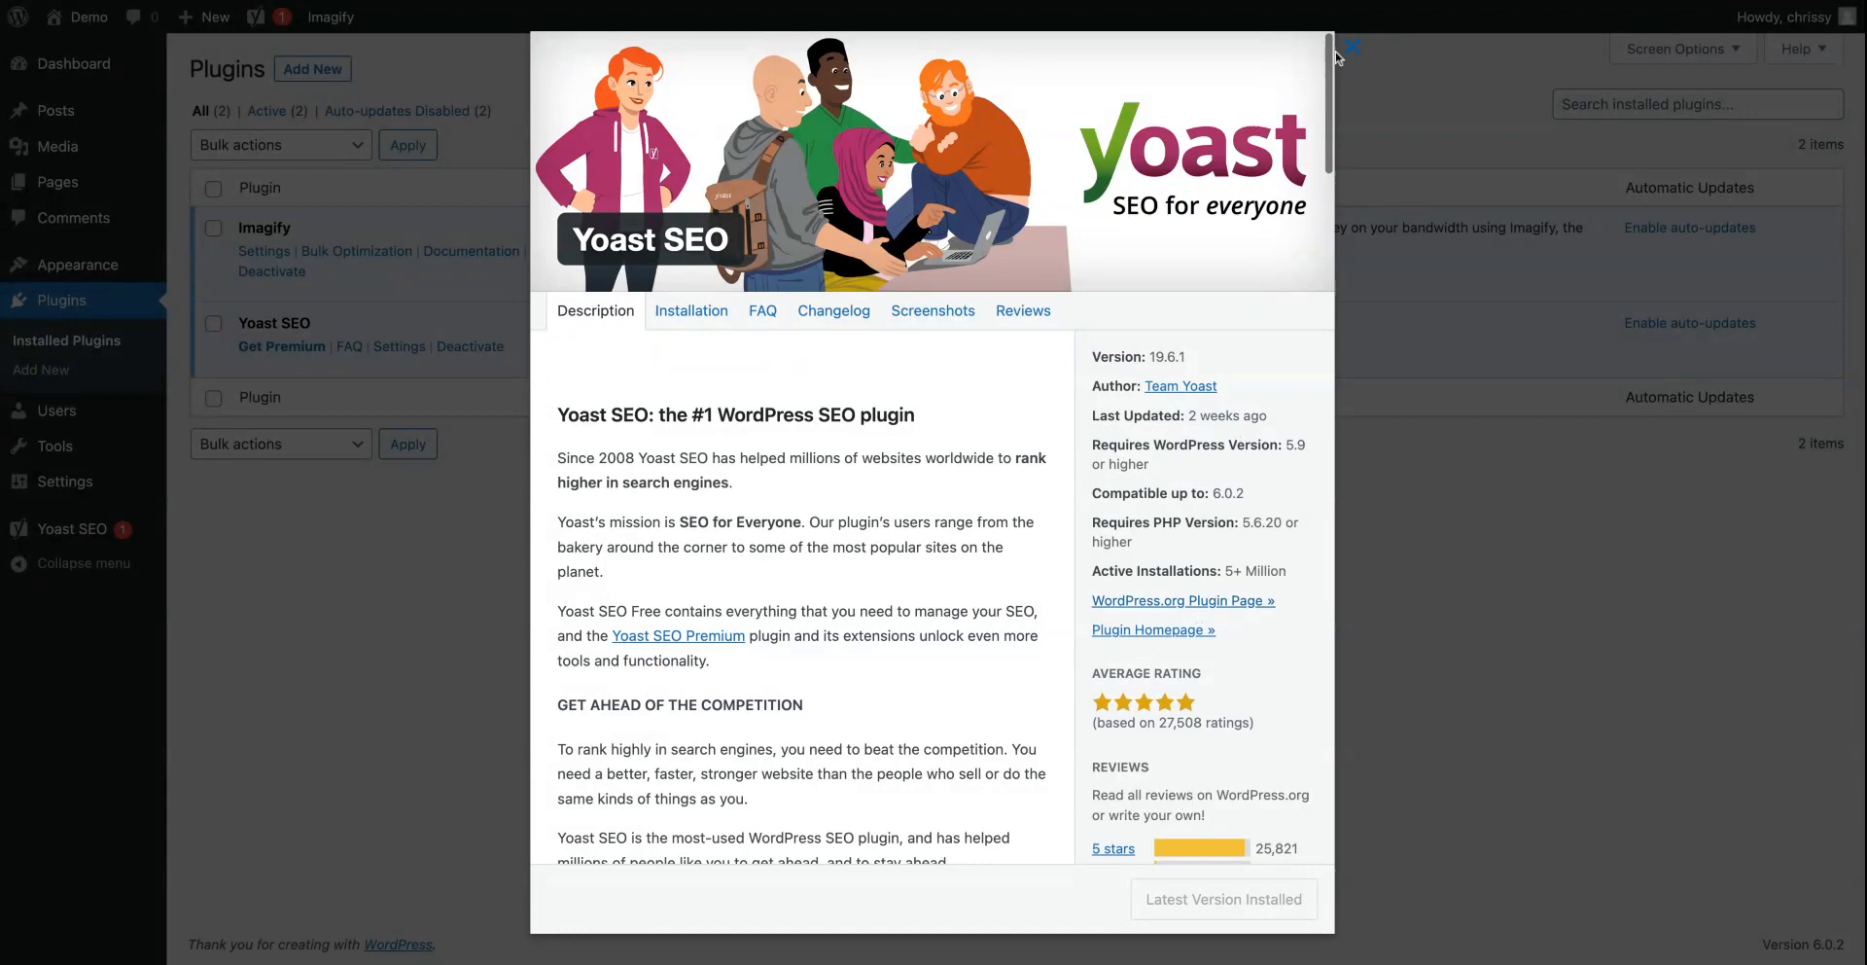
scroll(931, 516, "down", 5)
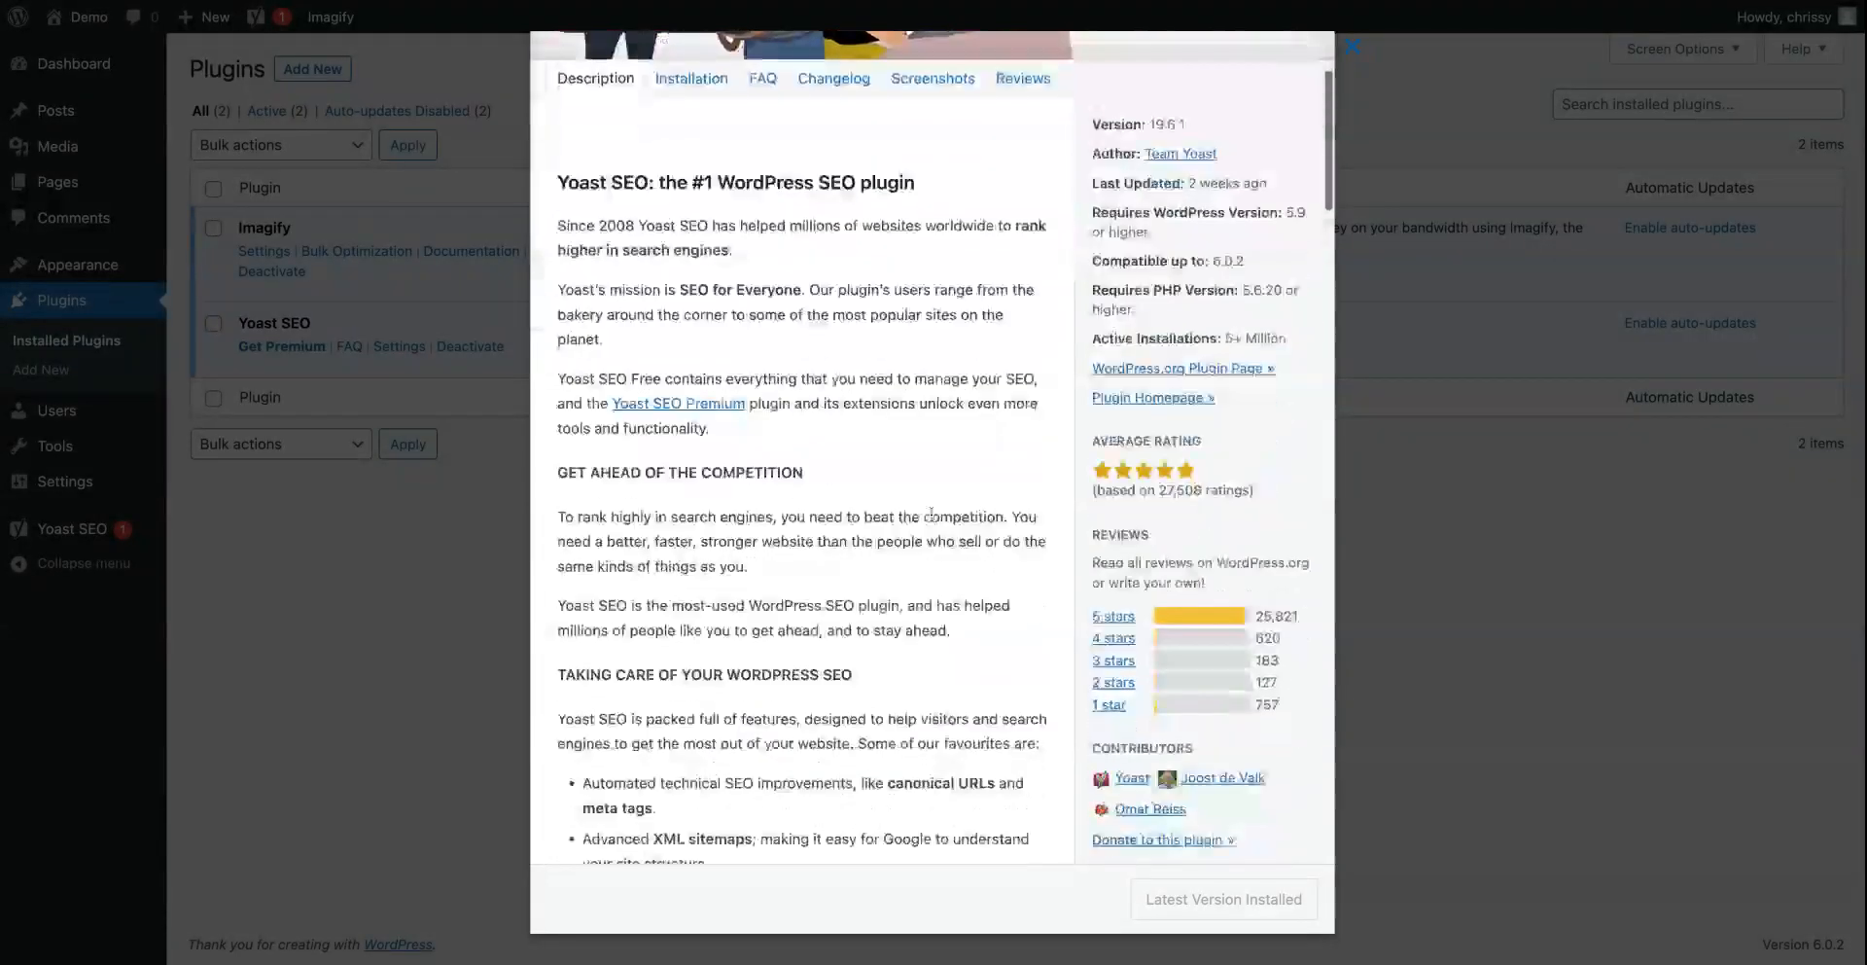
scroll(932, 516, "down", 10)
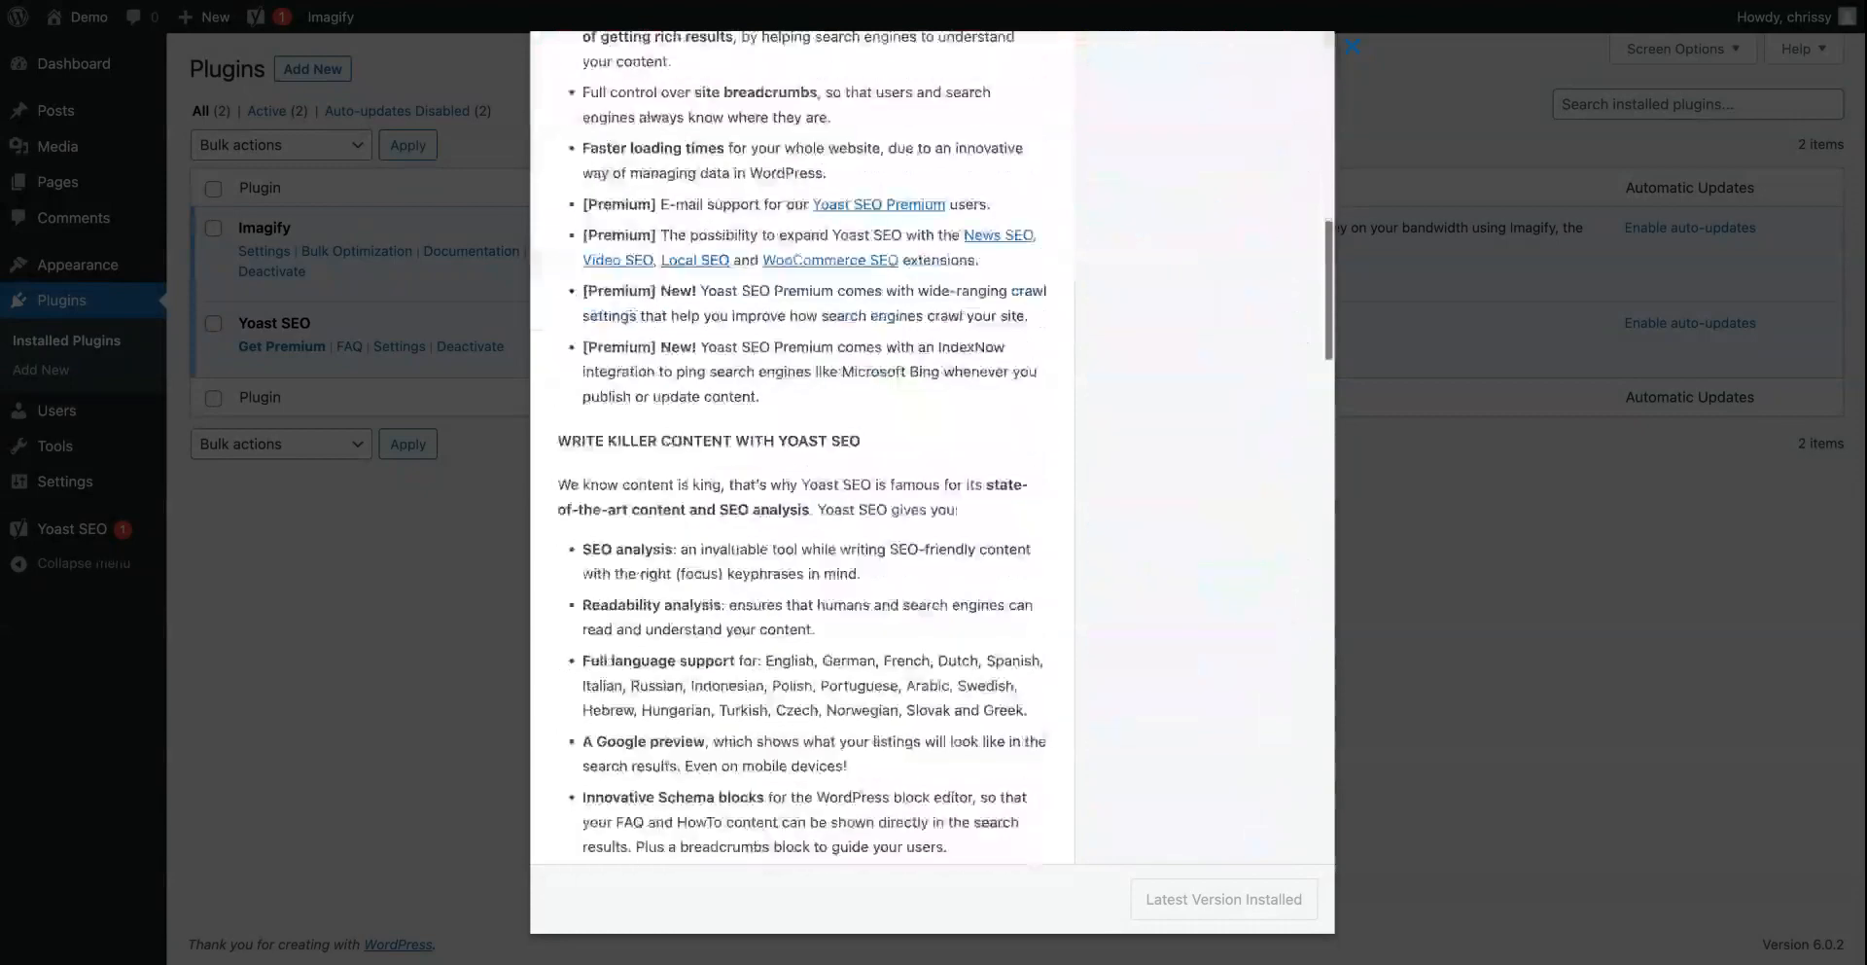
scroll(802, 448, "down", 14)
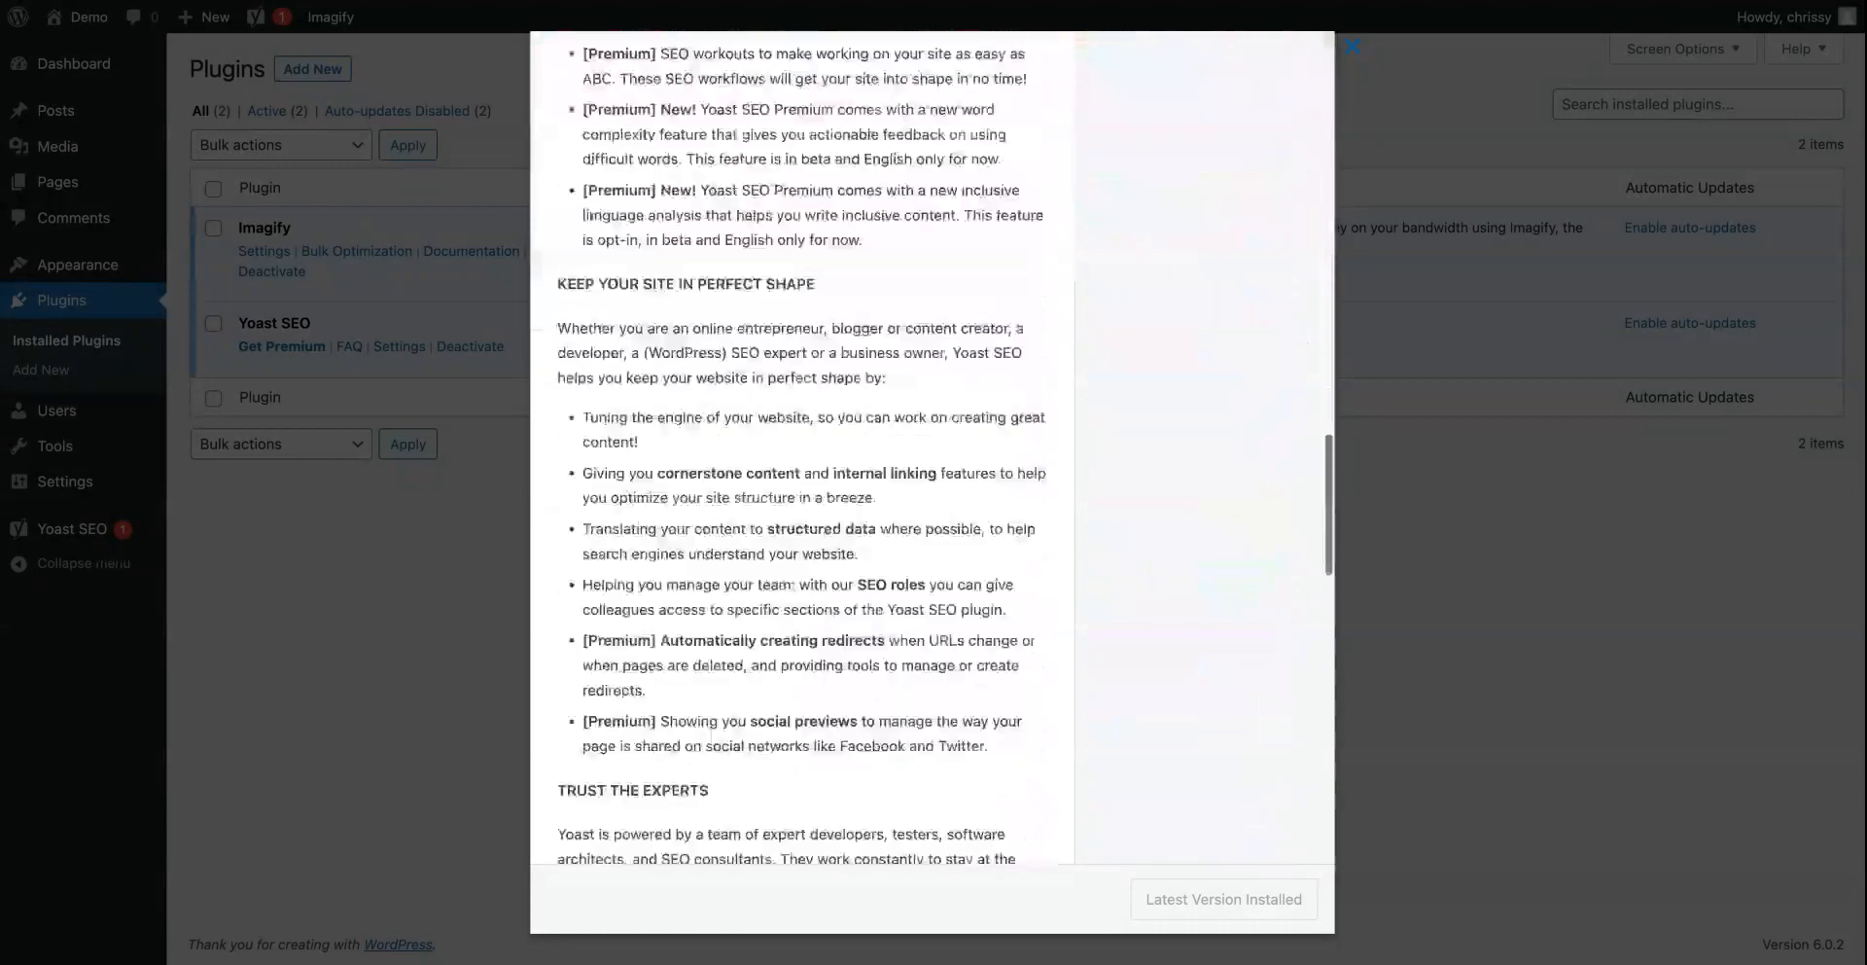
scroll(803, 448, "up", 9)
scroll(803, 447, "up", 15)
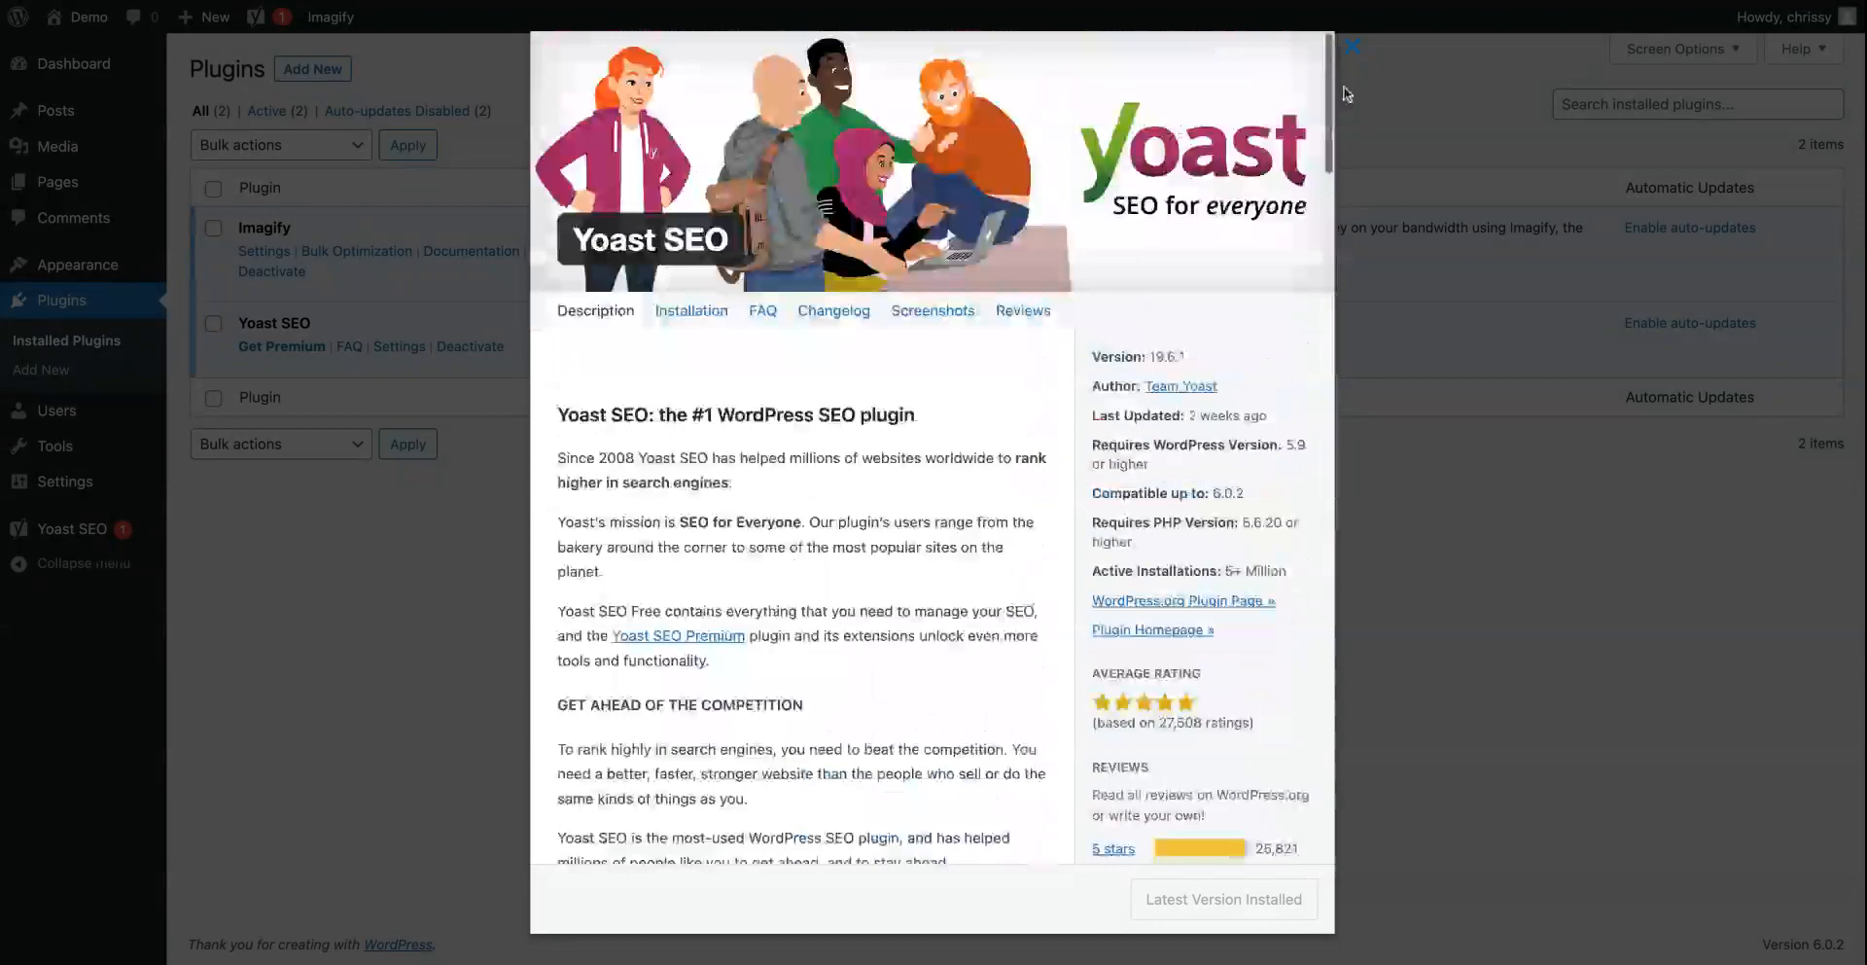
left_click(1357, 57)
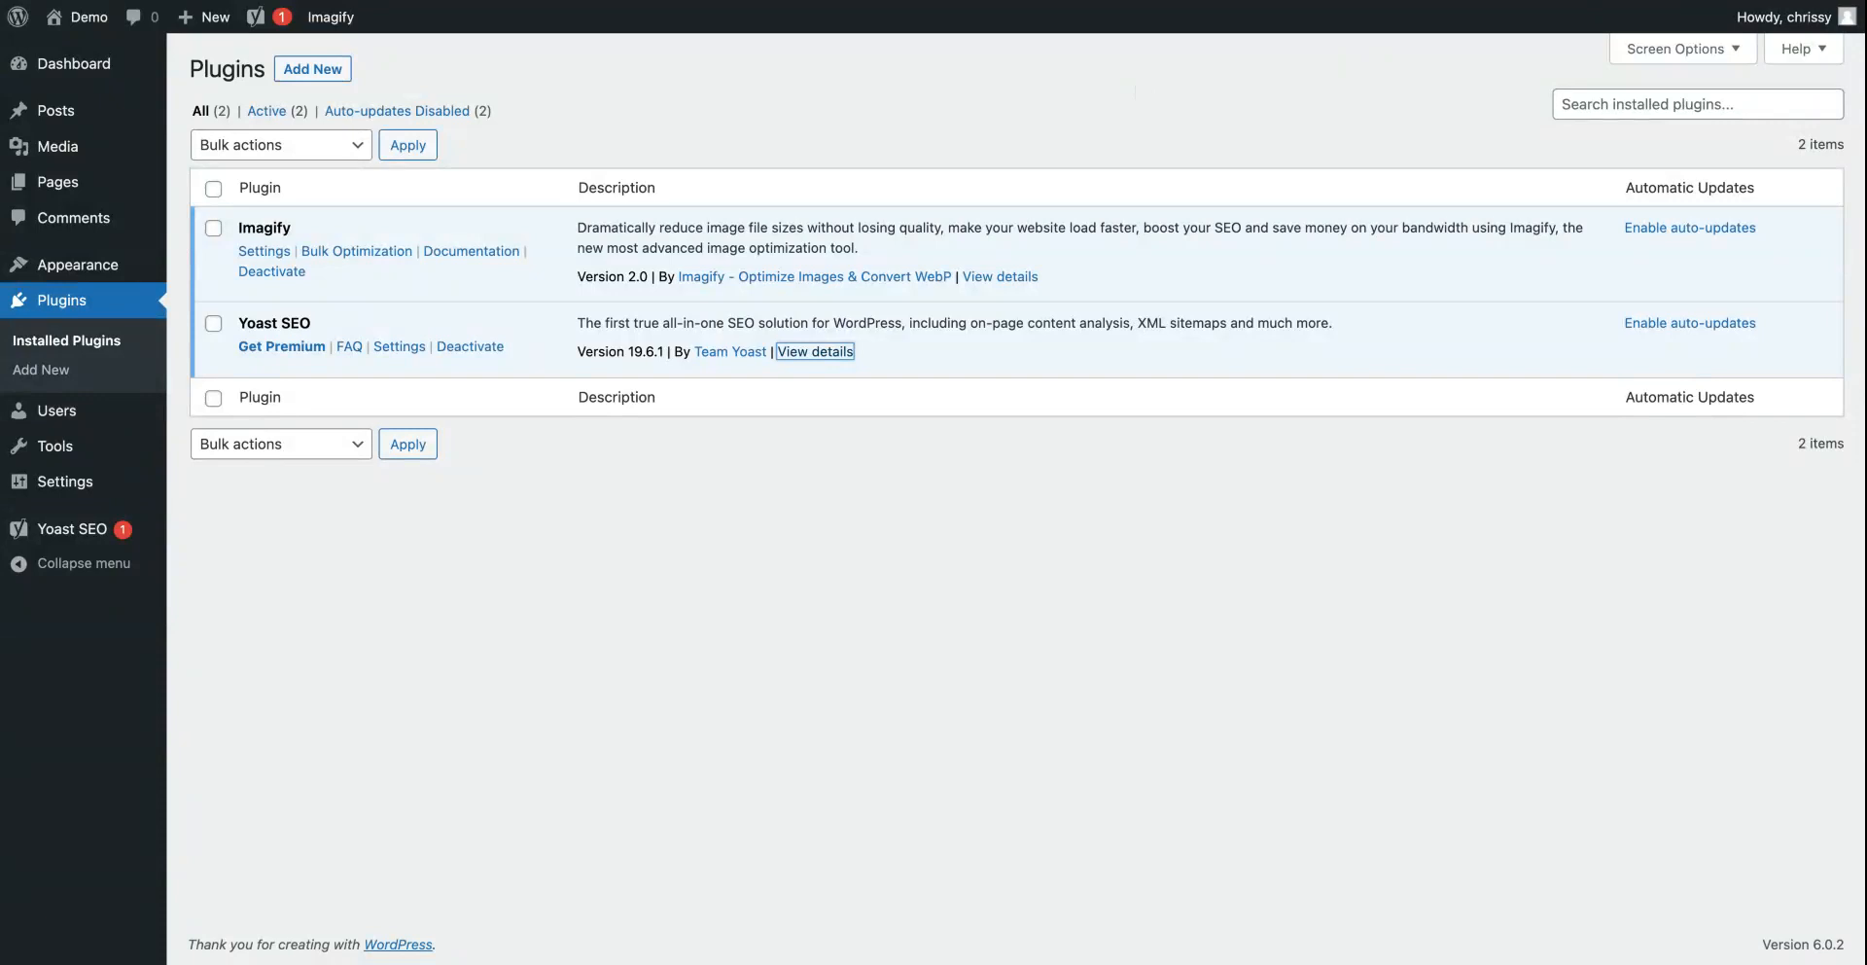
Step: View the Twenty Twenty-Two theme's details, visit its author's website, and return to the installed themes
left_click(74, 266)
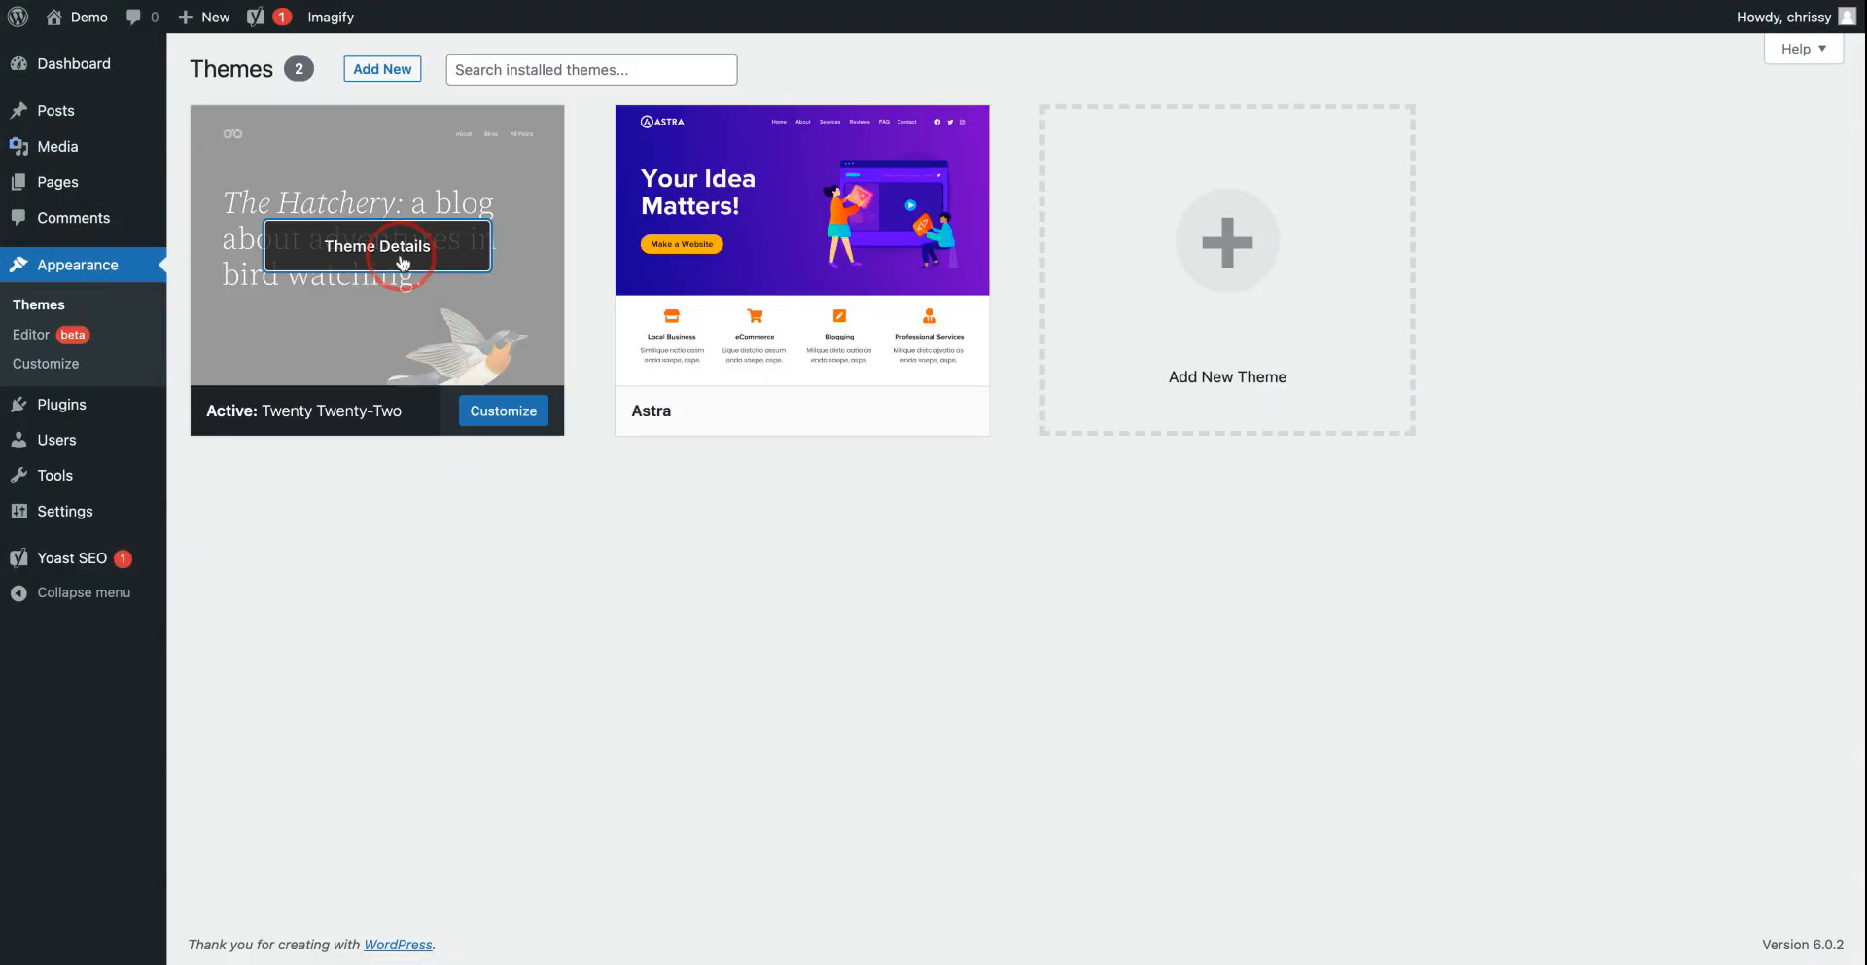
left_click(364, 251)
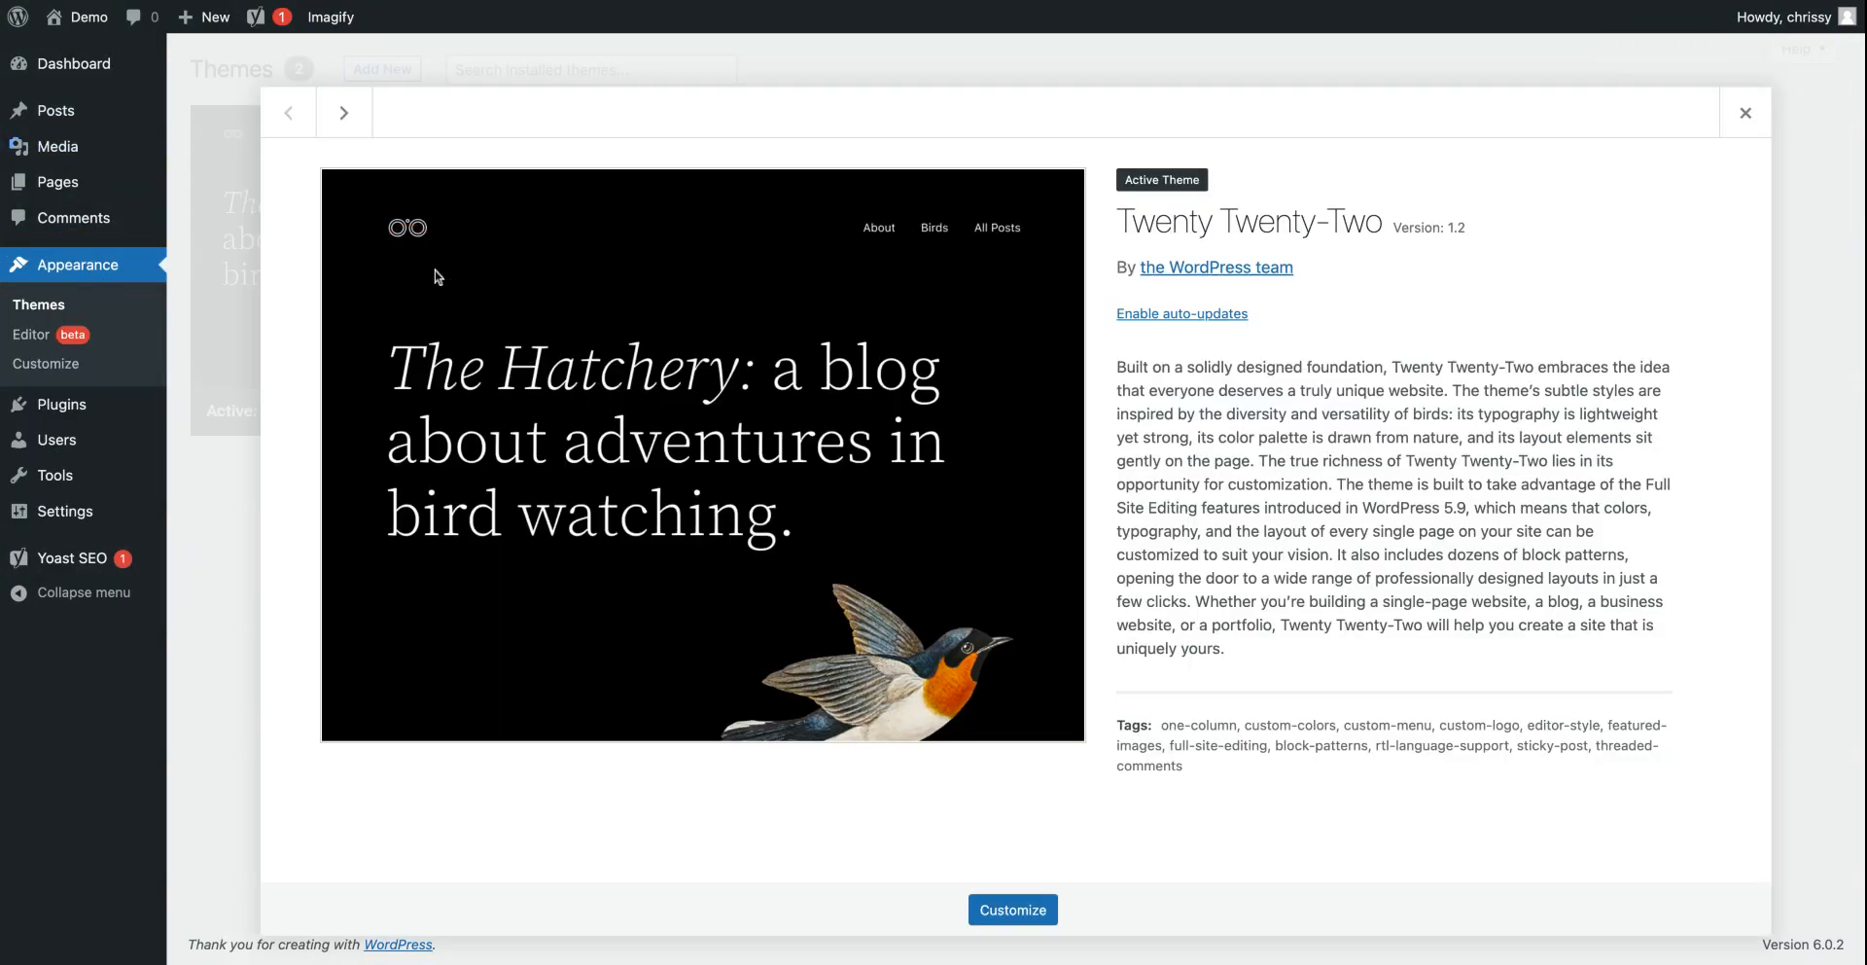
left_click(1198, 275)
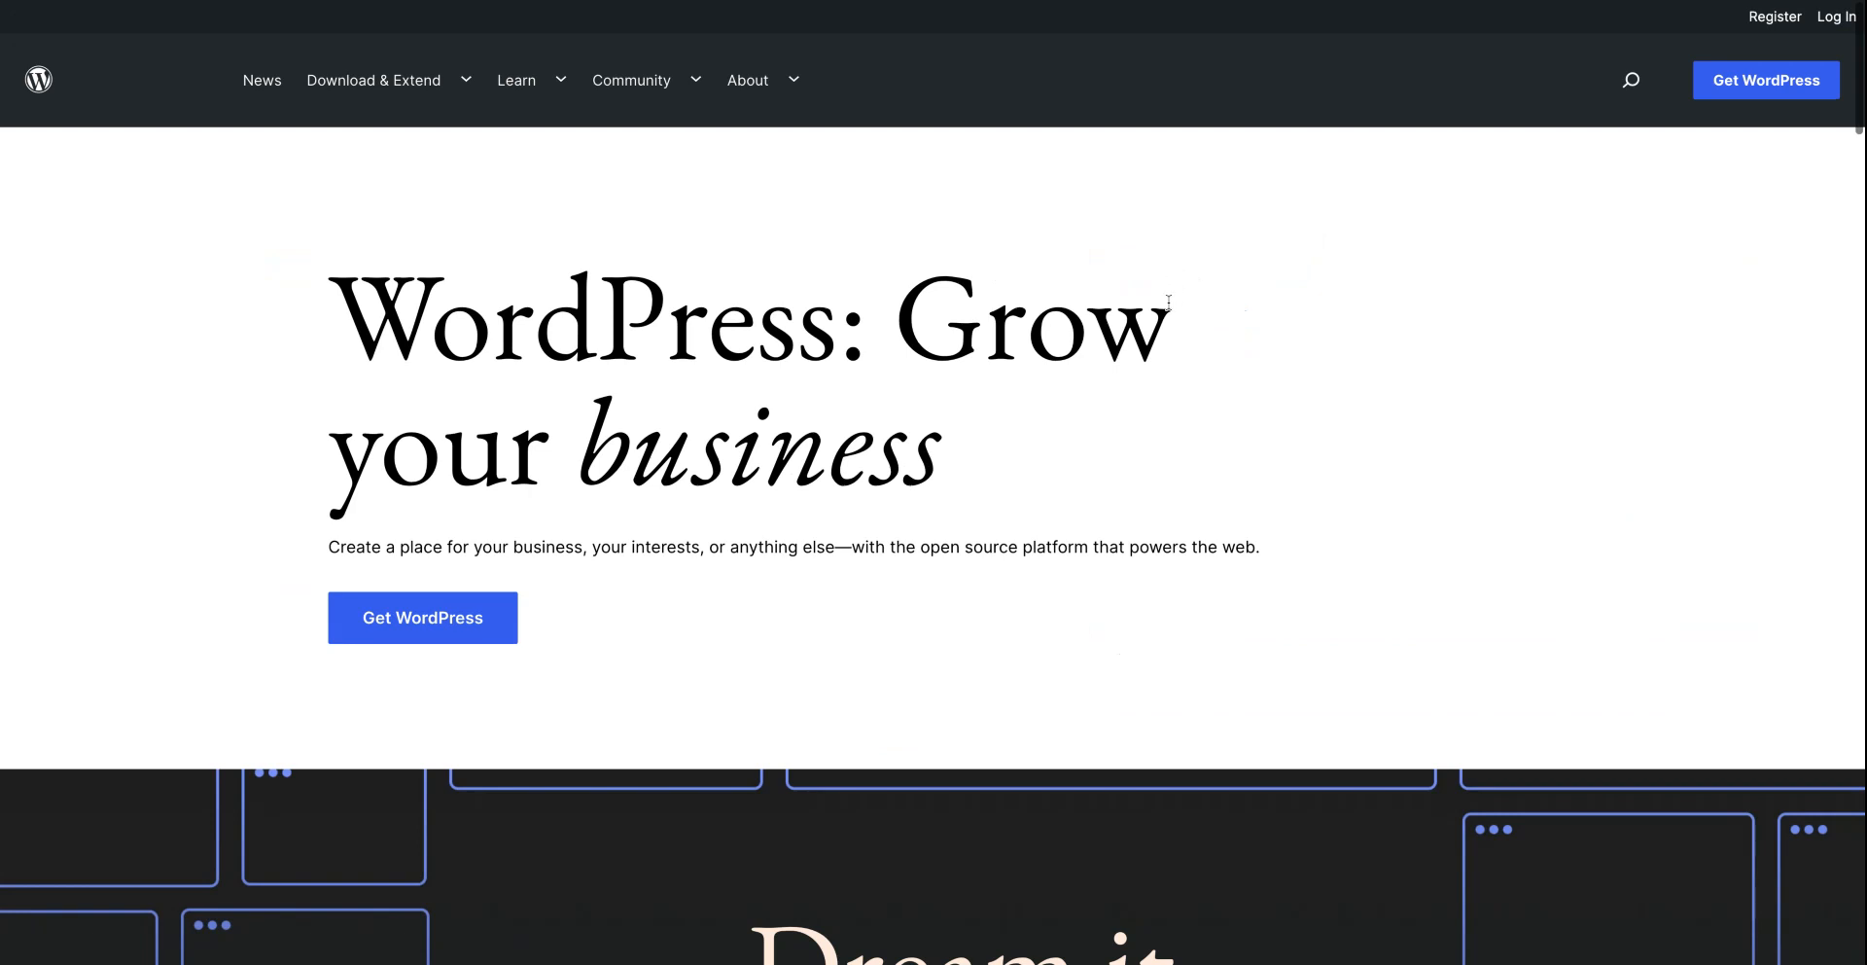
left_click(48, 3)
left_click(49, 3)
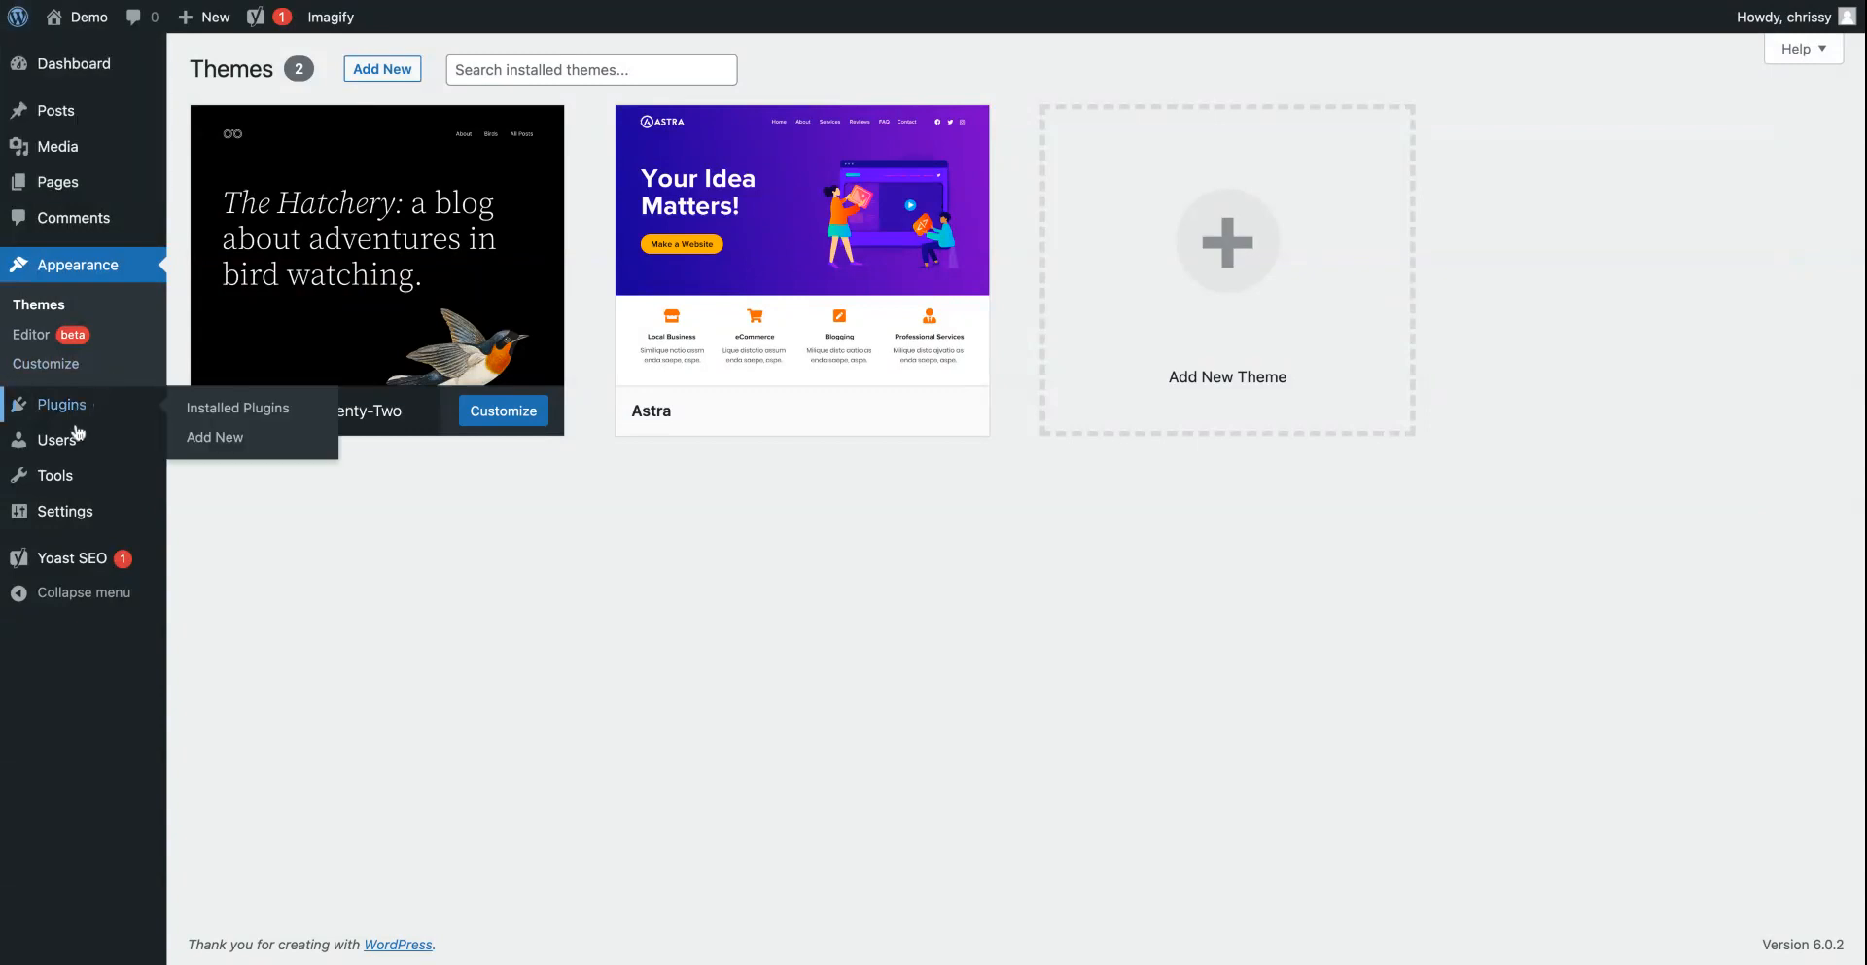
Step: Open the site's user list and start a form for adding a new user
mouse_move(82, 428)
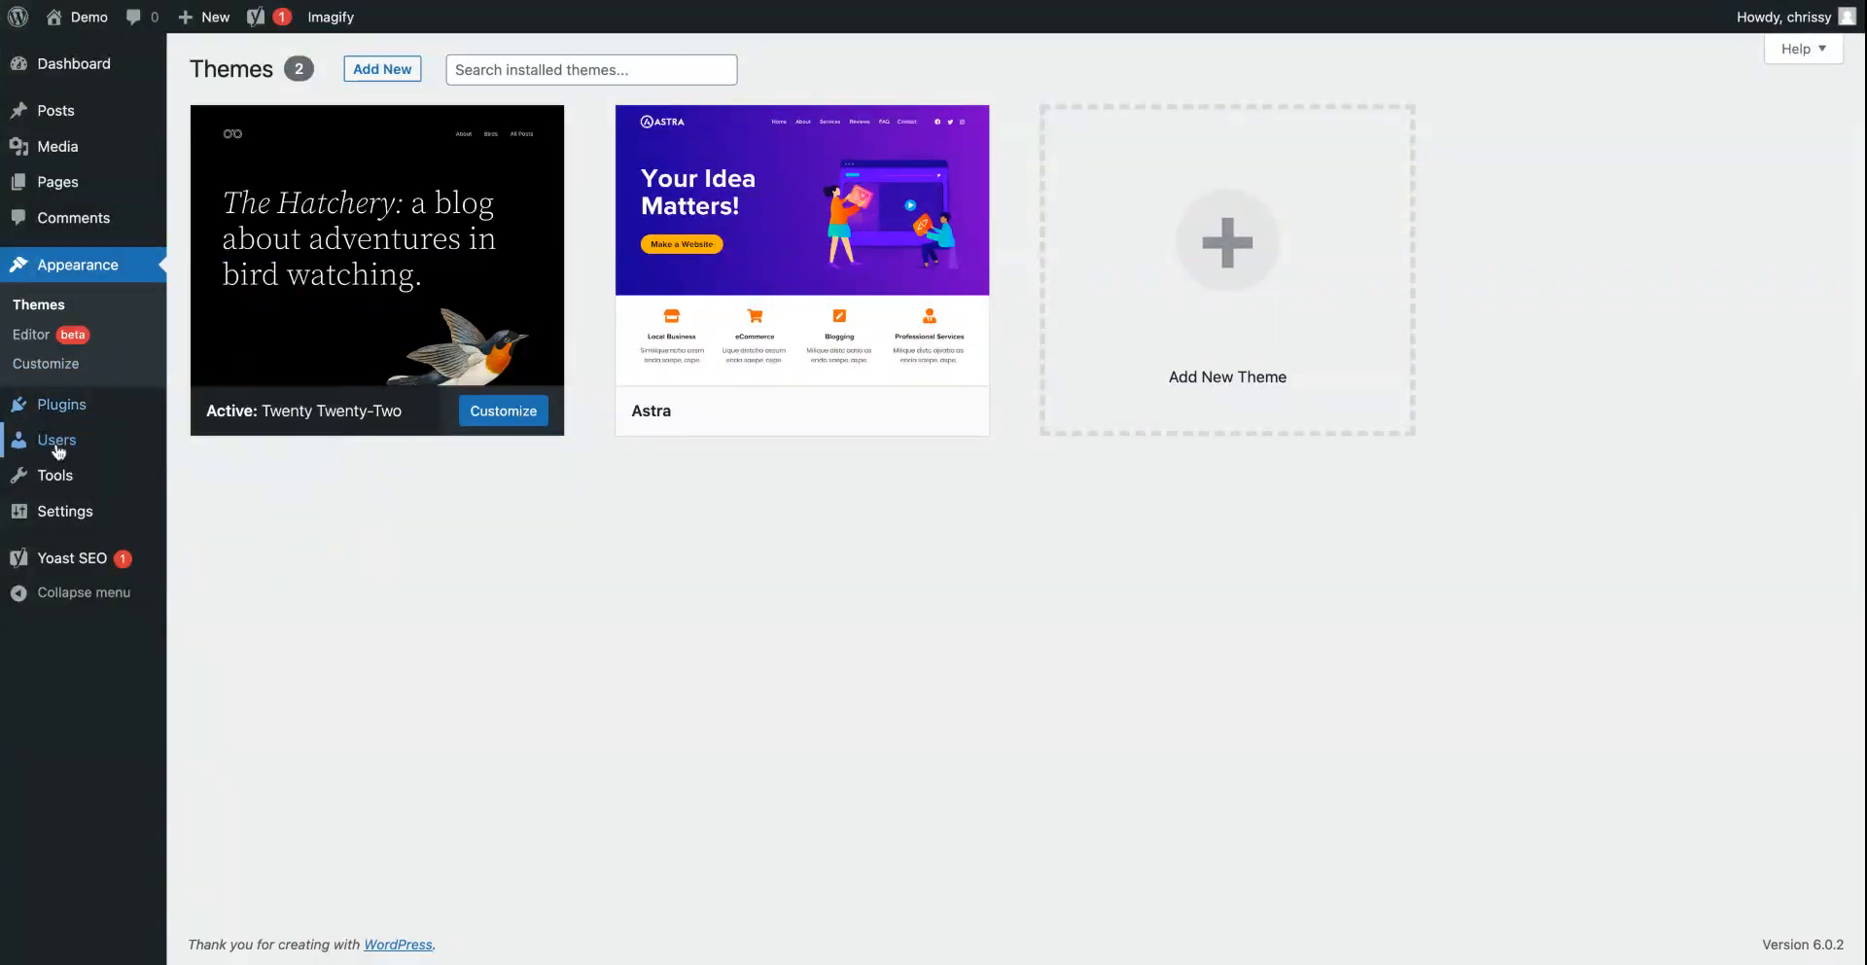
left_click(57, 445)
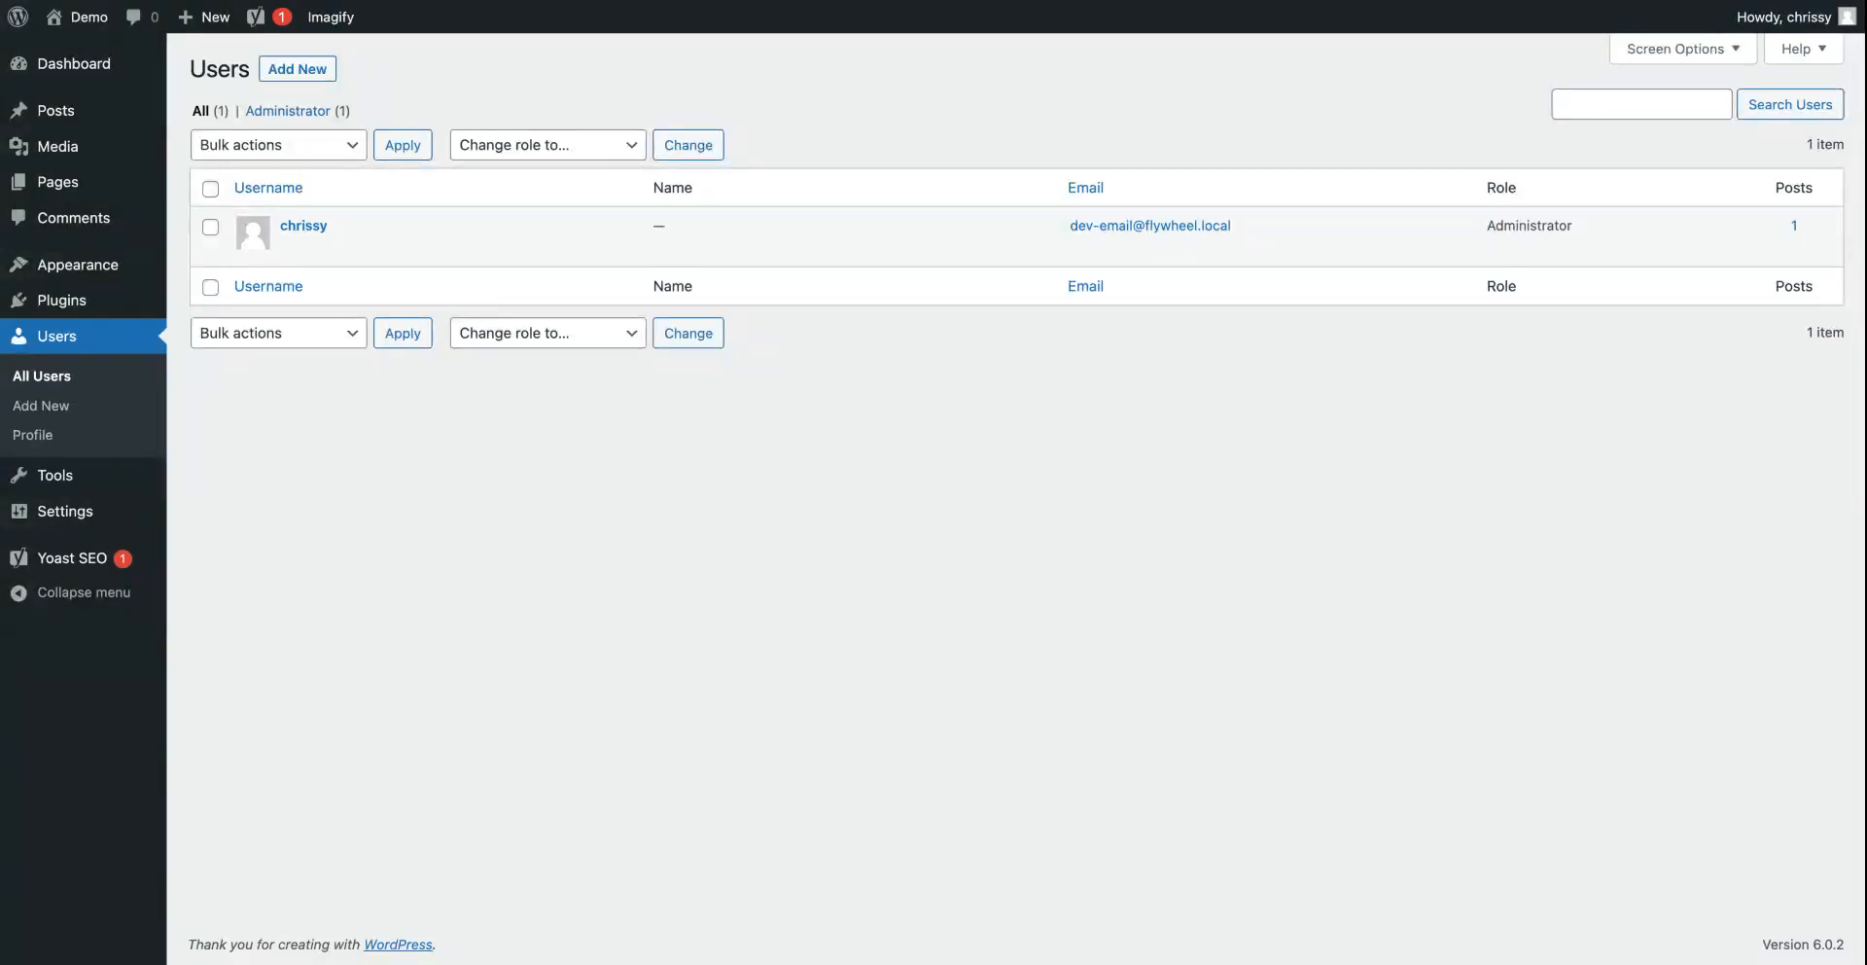
left_click(283, 70)
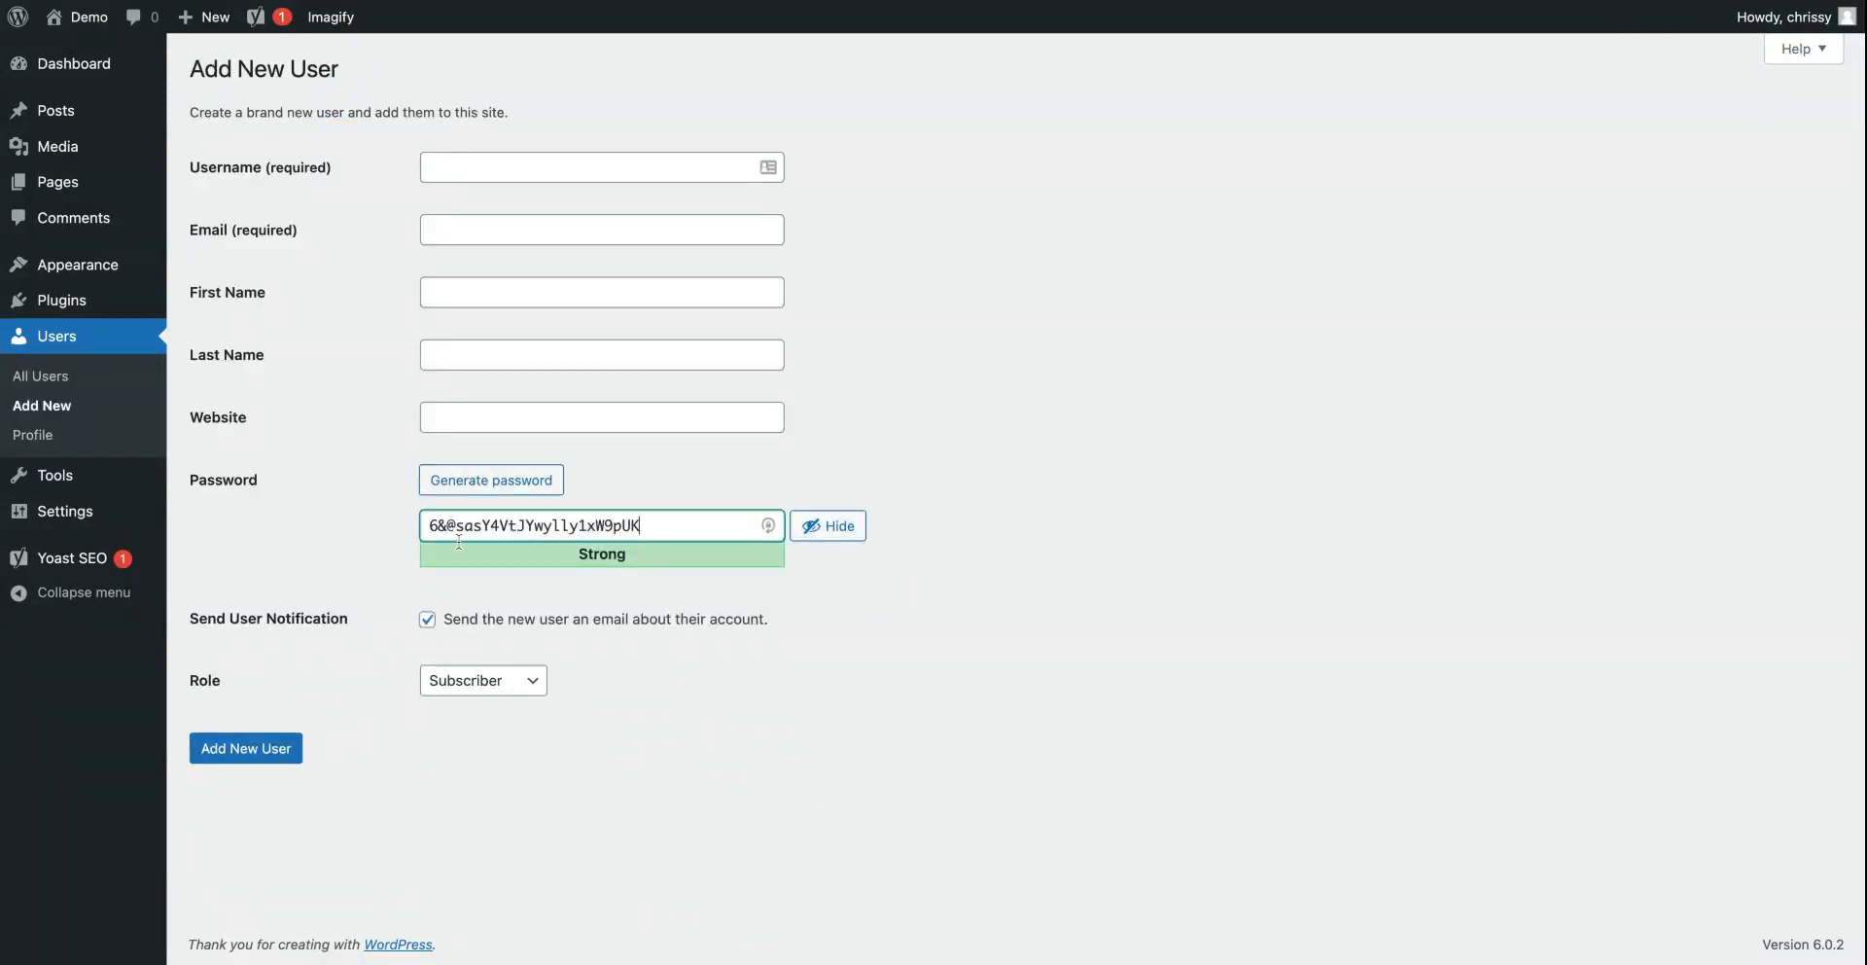
Step: Examine the new user form's role choices and its required username and email fields, leaving the role as Subscriber
left_click(487, 693)
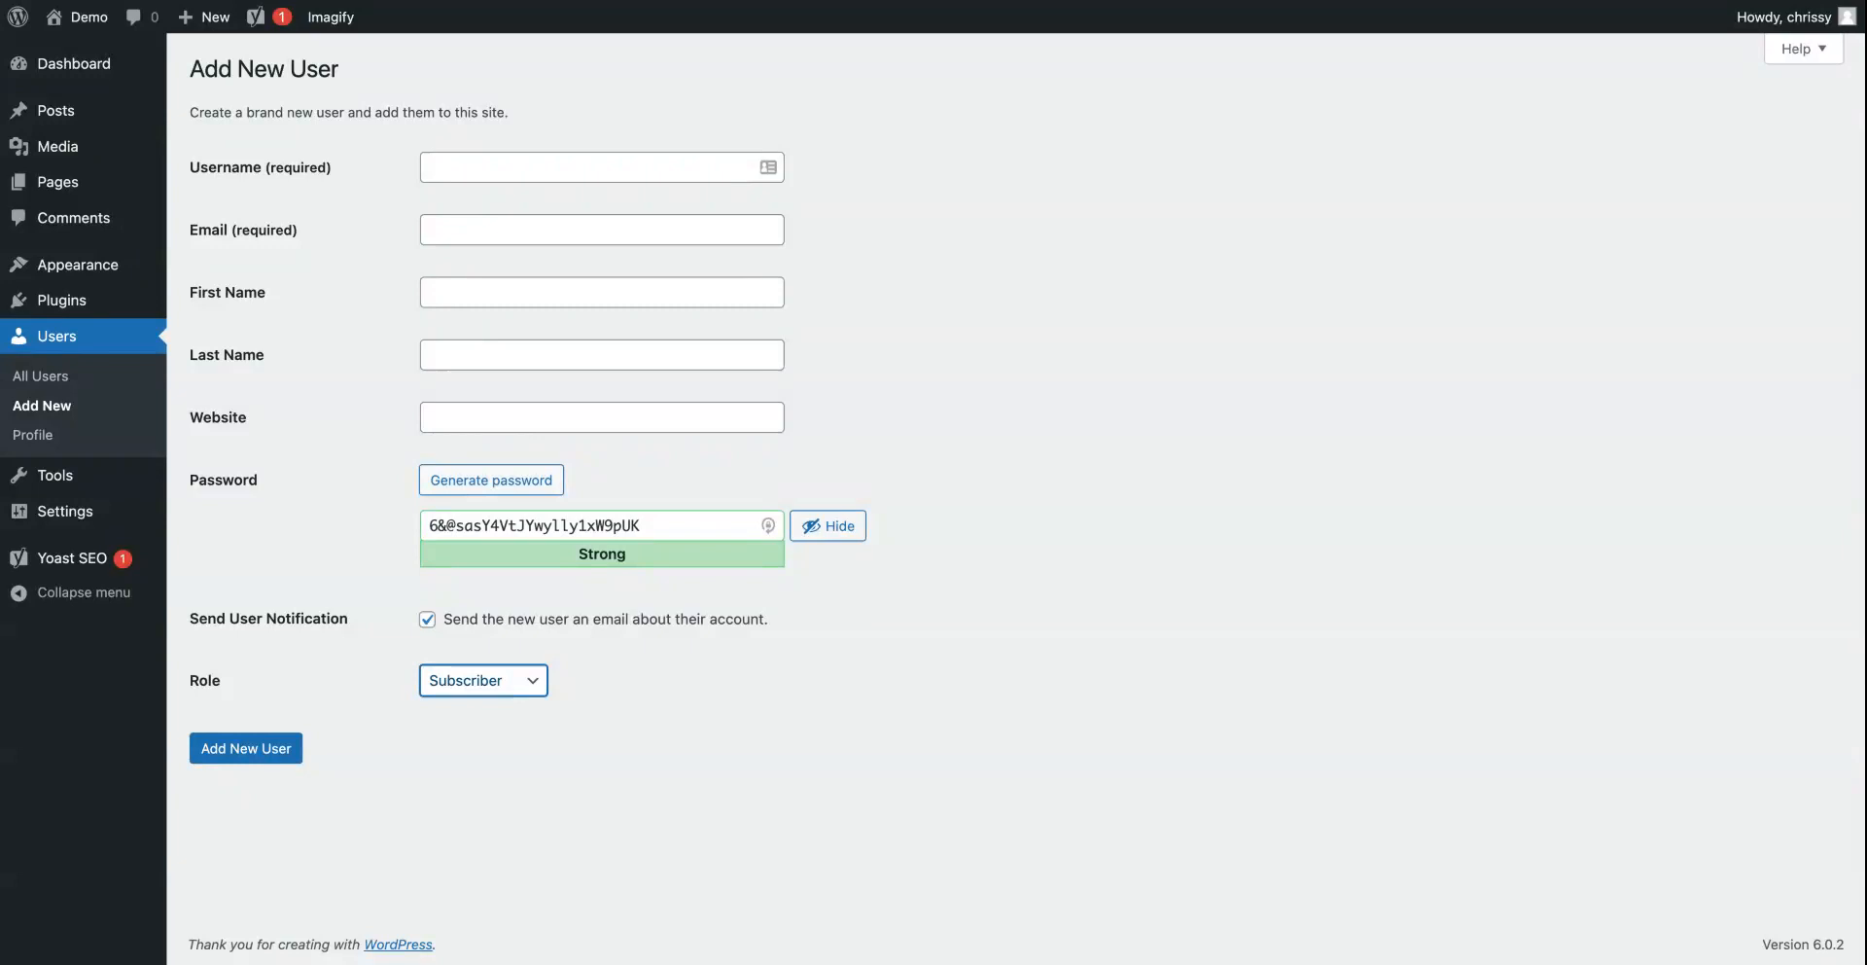
left_click(514, 785)
left_click(496, 596)
left_click(467, 166)
left_click(459, 232)
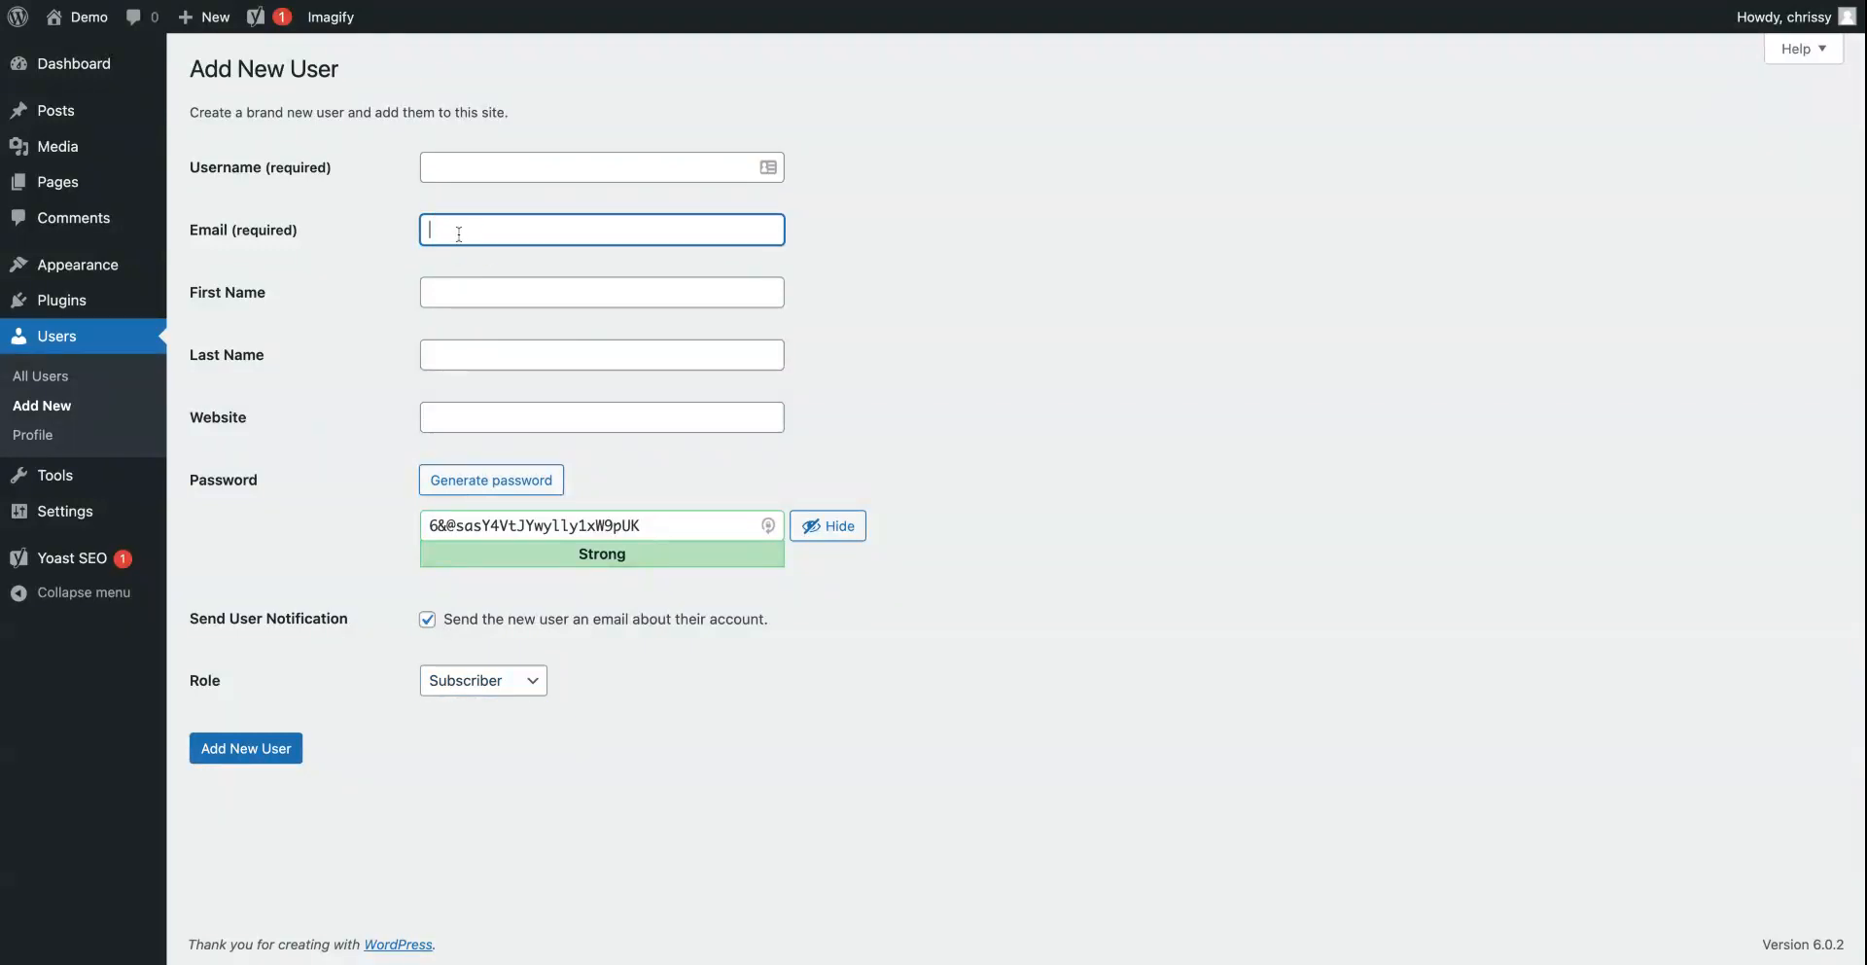
left_click(457, 167)
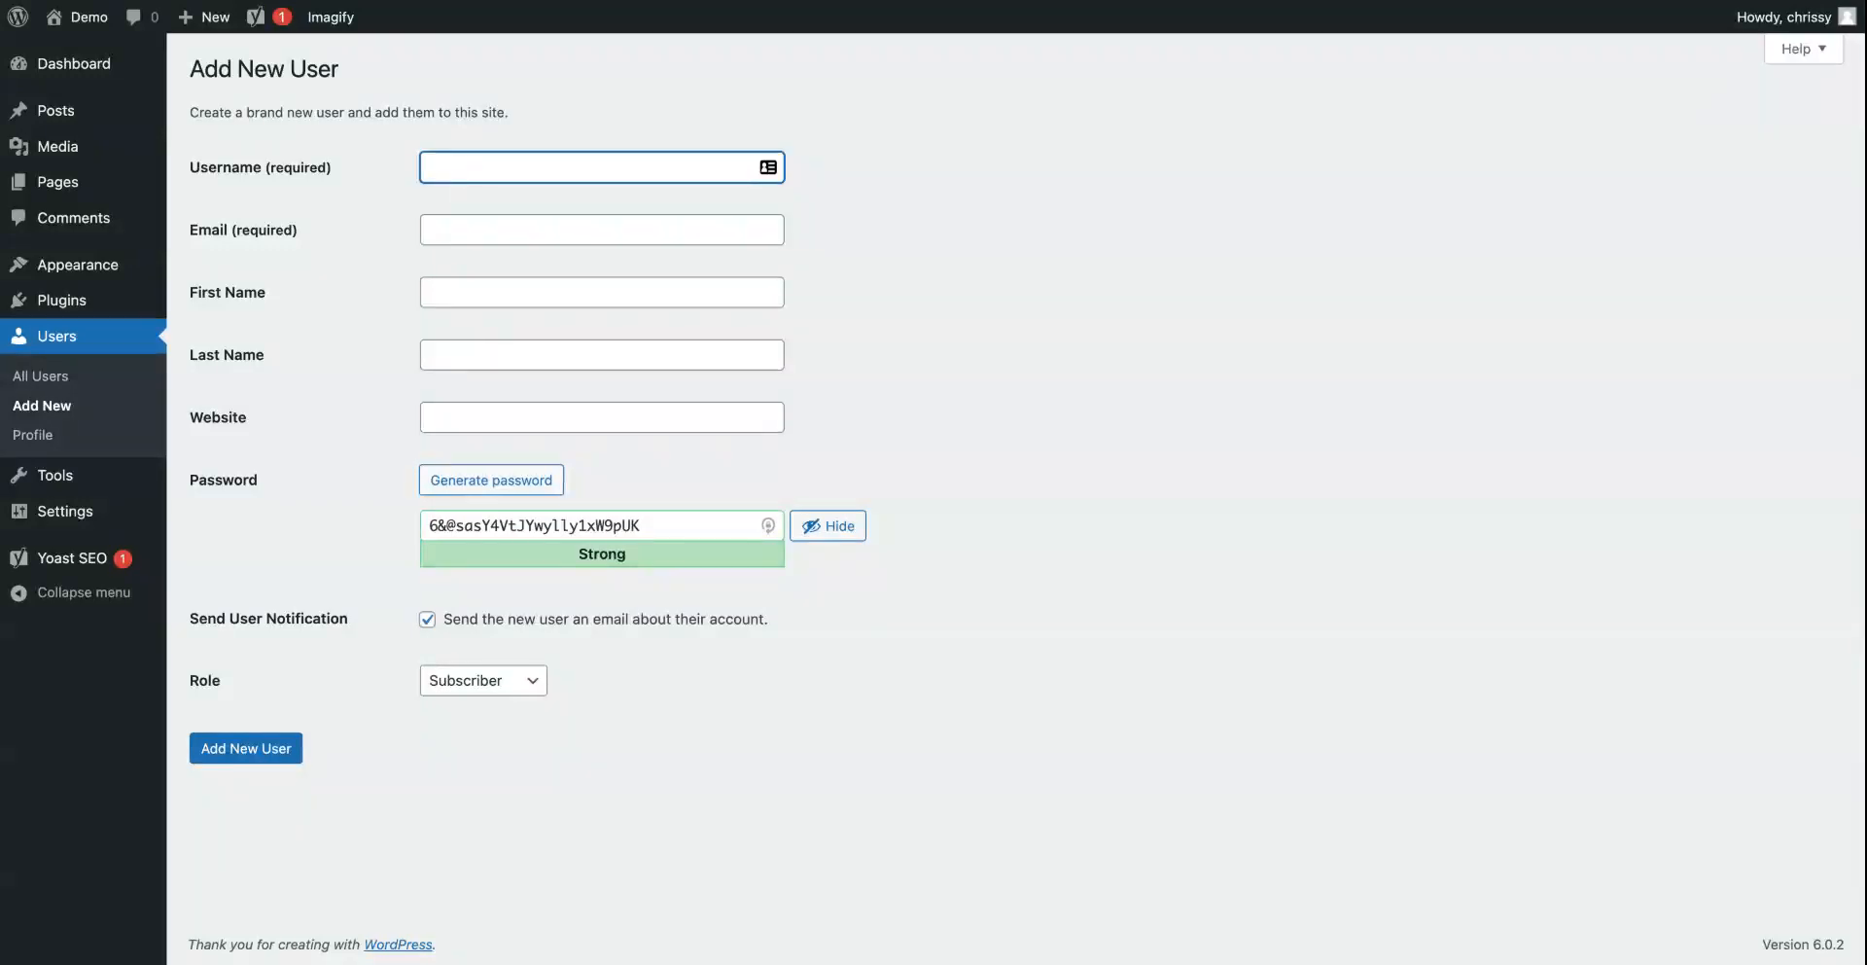
left_click(453, 230)
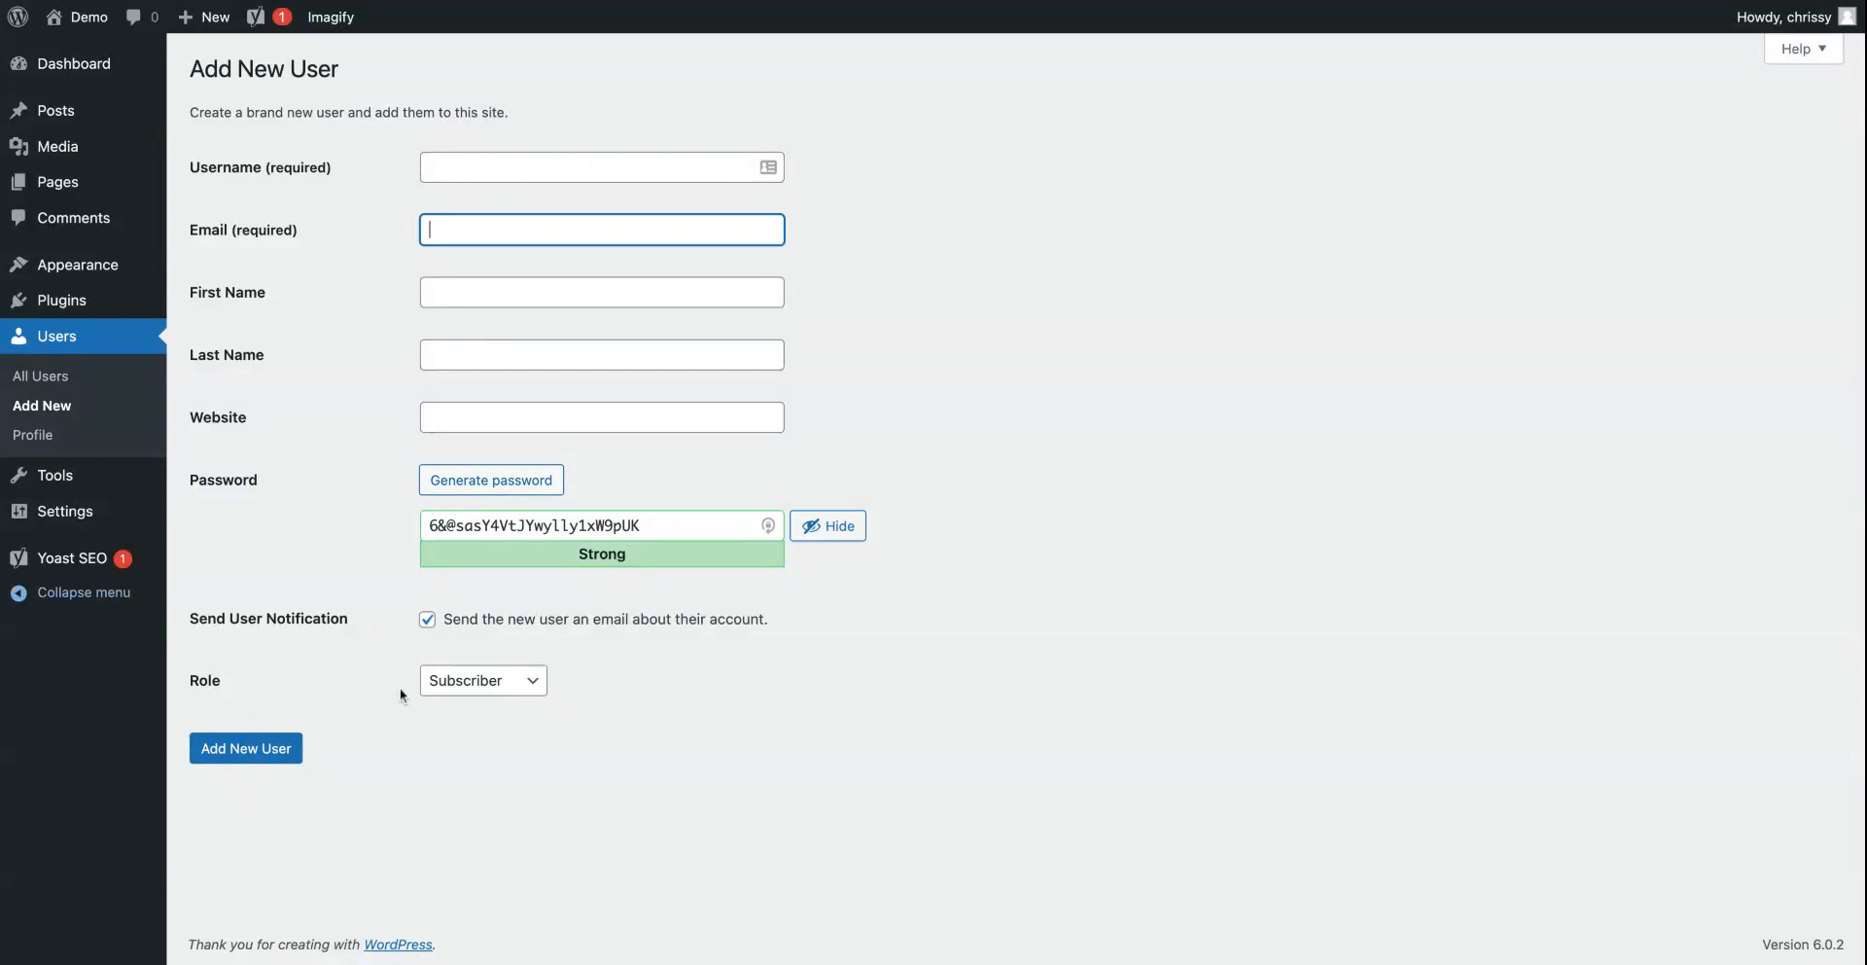
Step: Look through the site's Available Tools, Import and Export pages without importing or exporting anything
mouse_move(56, 482)
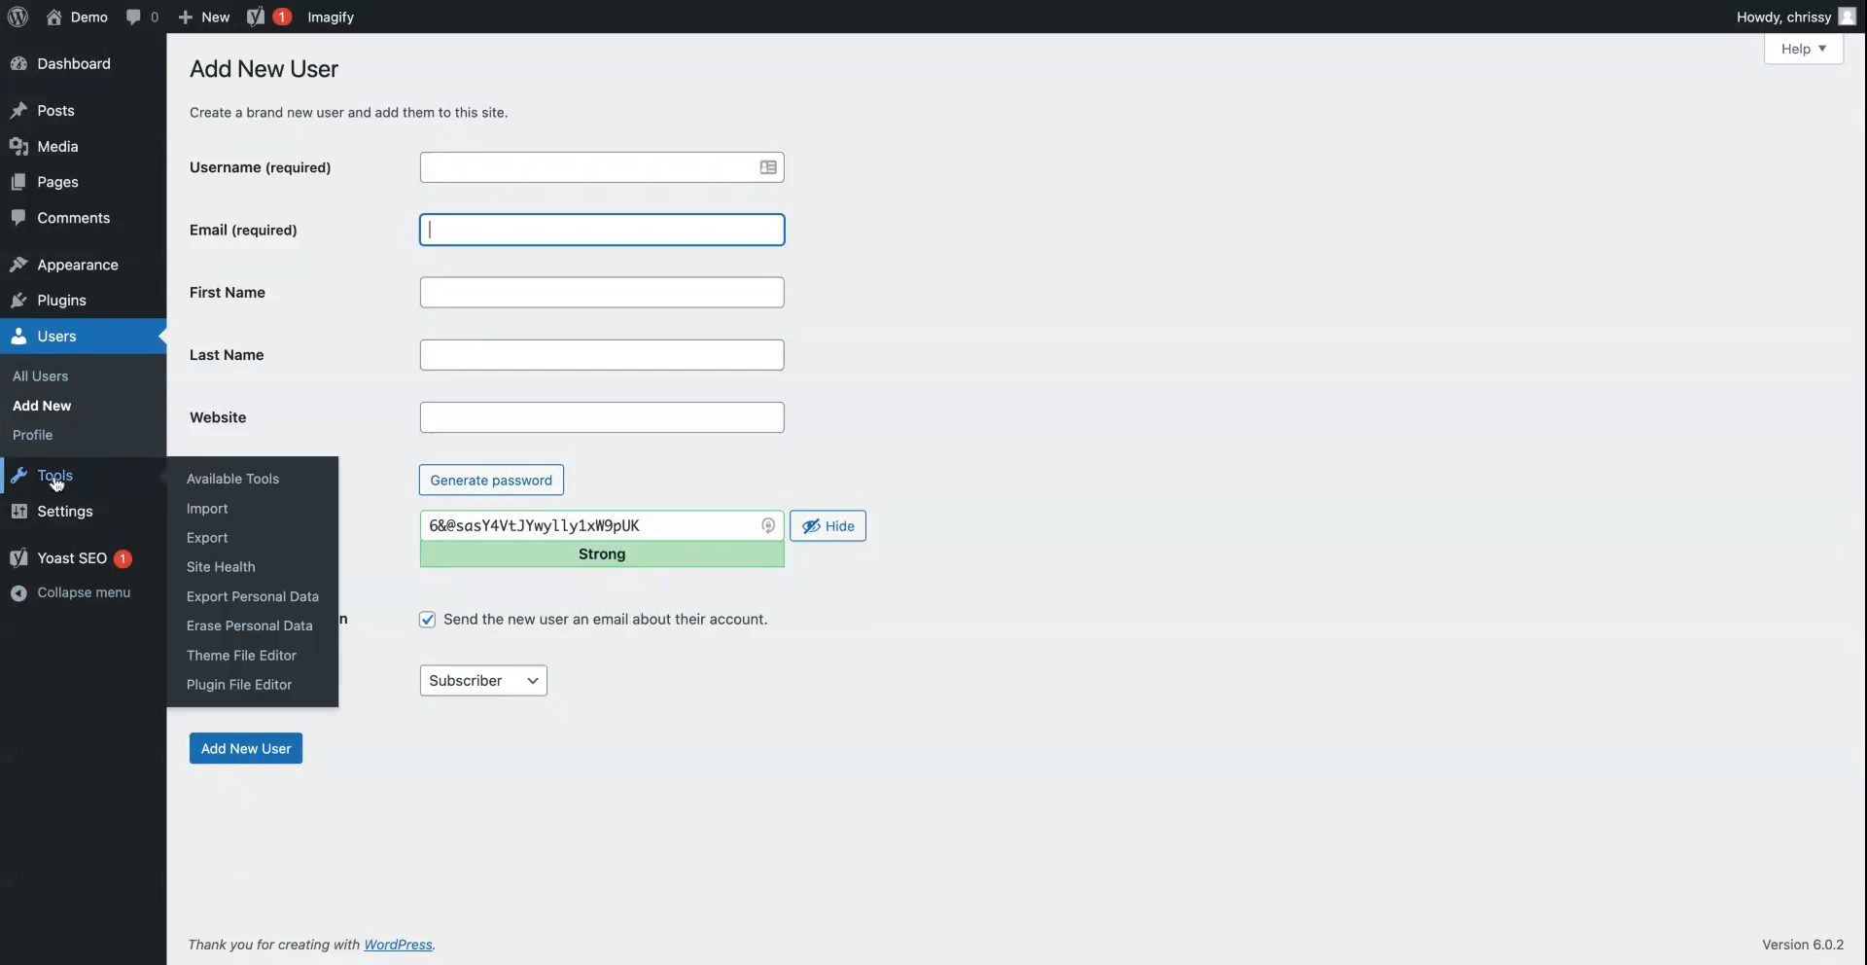
left_click(56, 482)
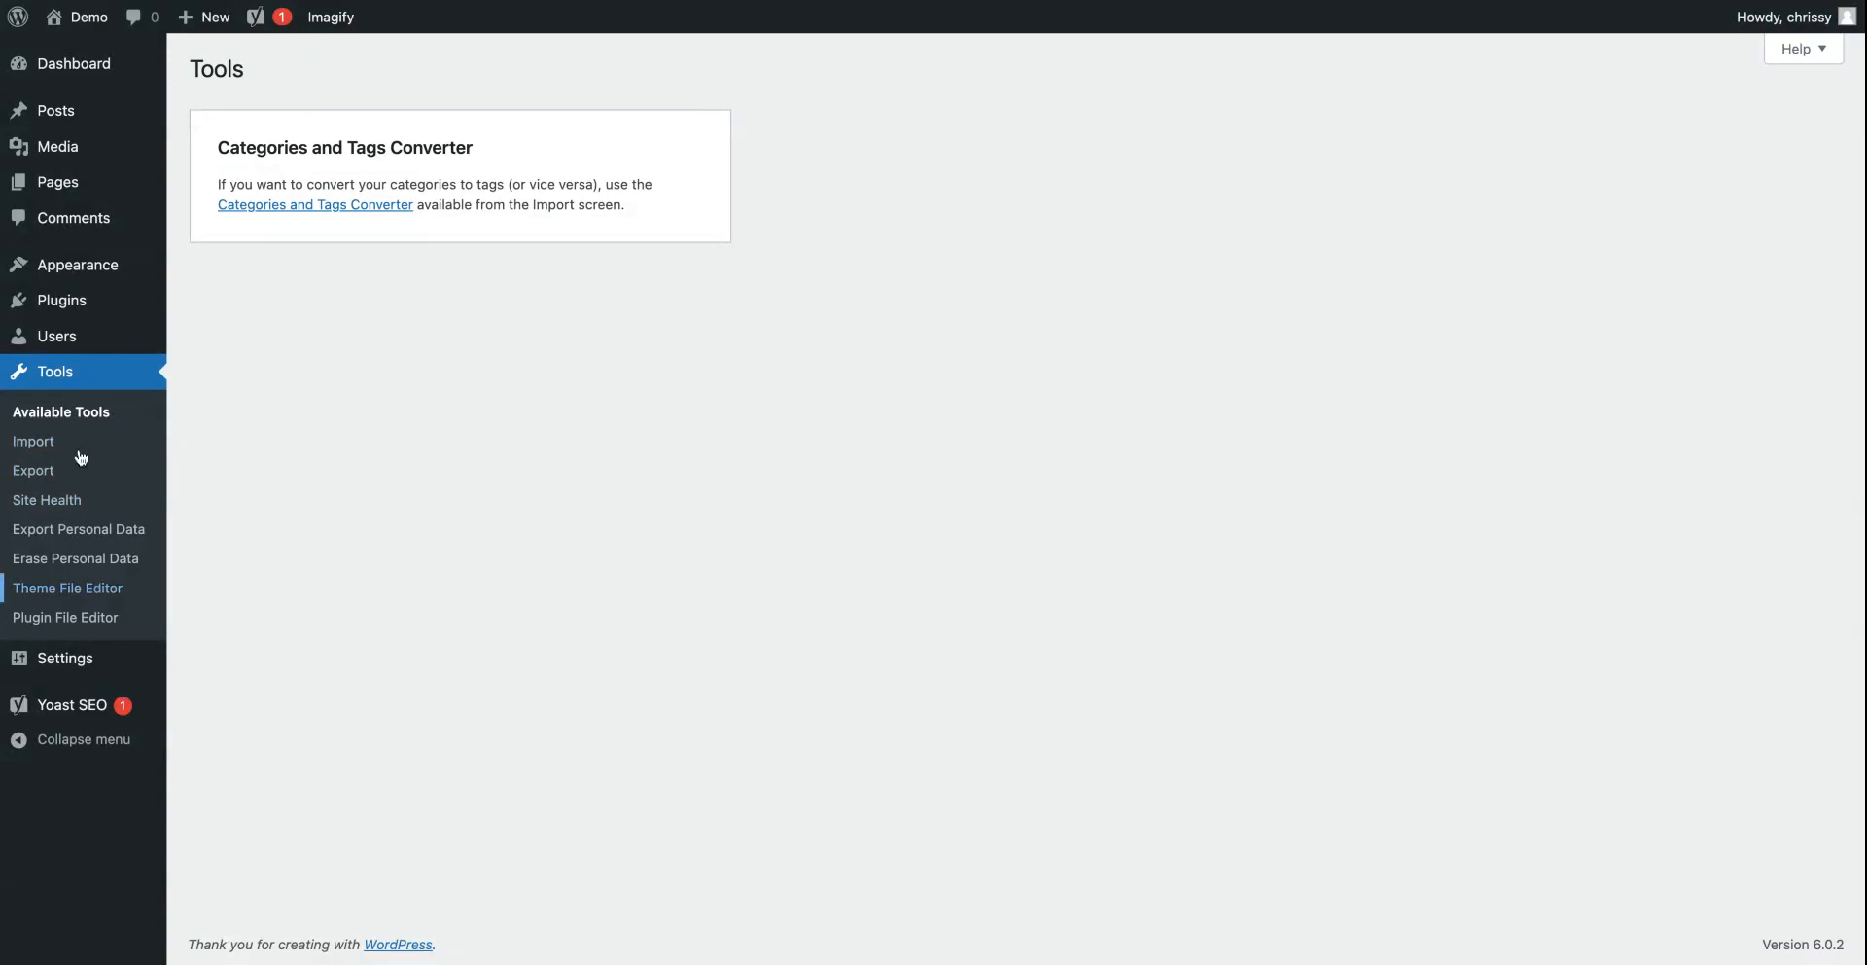
left_click(30, 445)
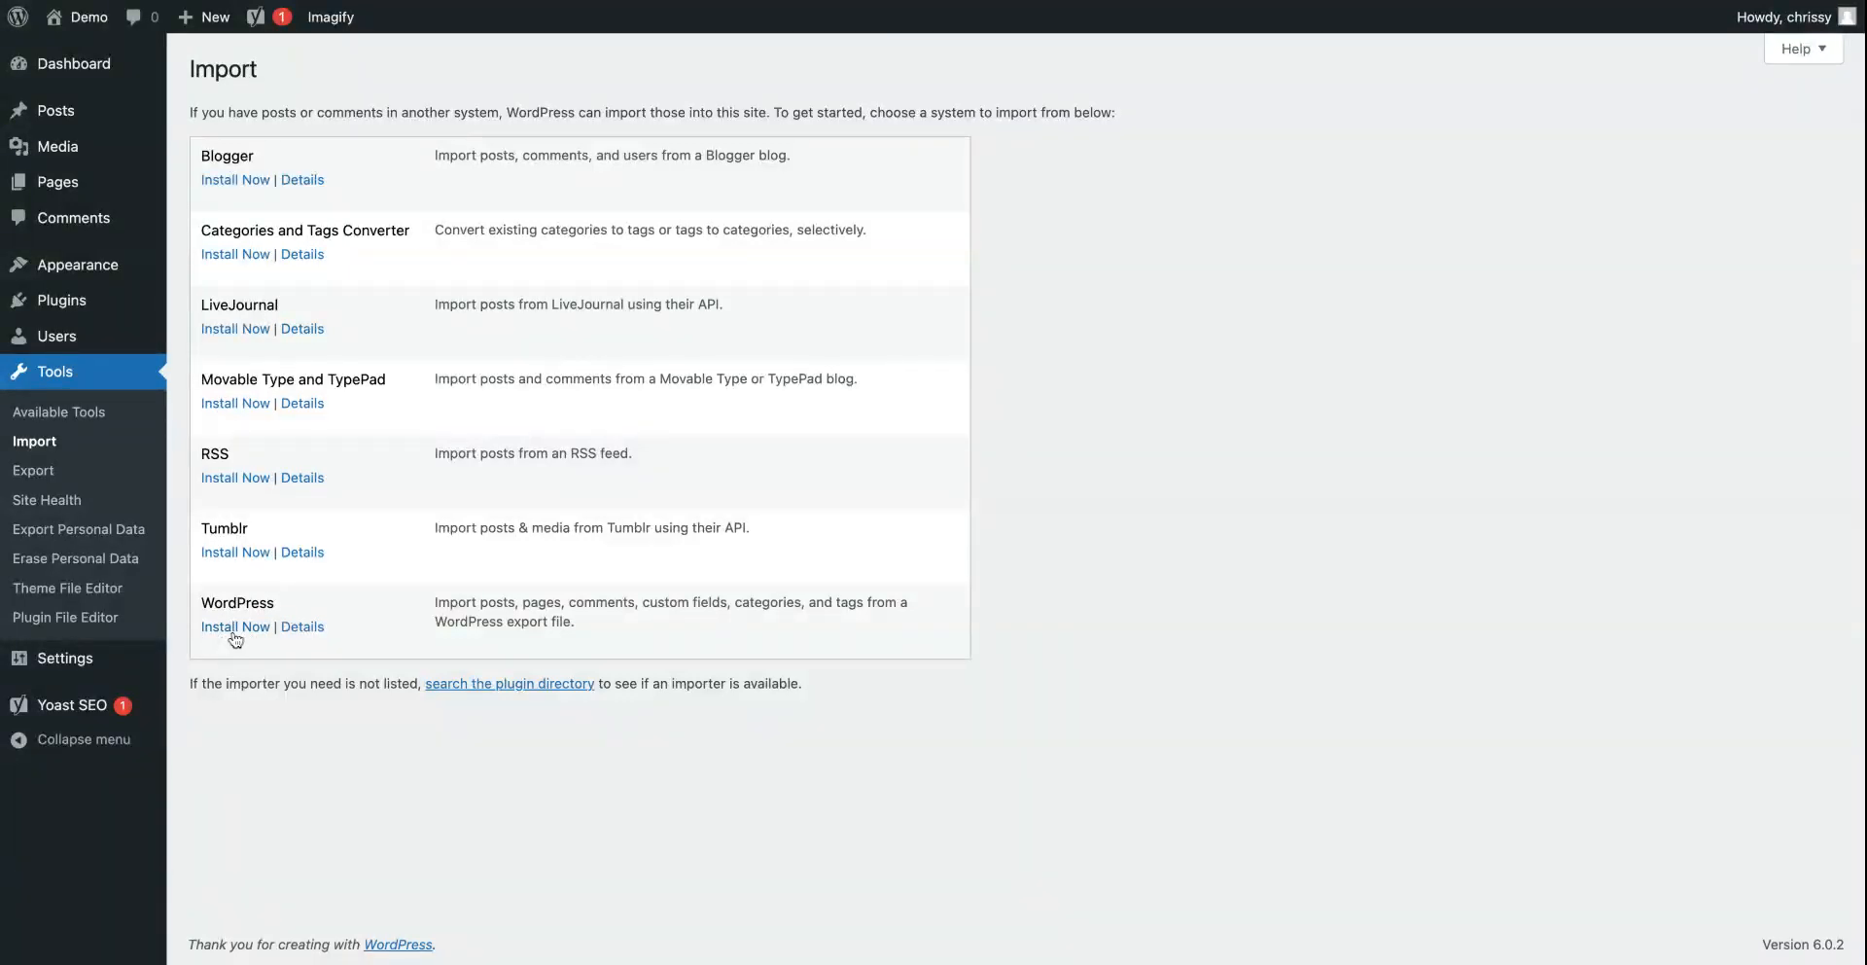
left_click(37, 471)
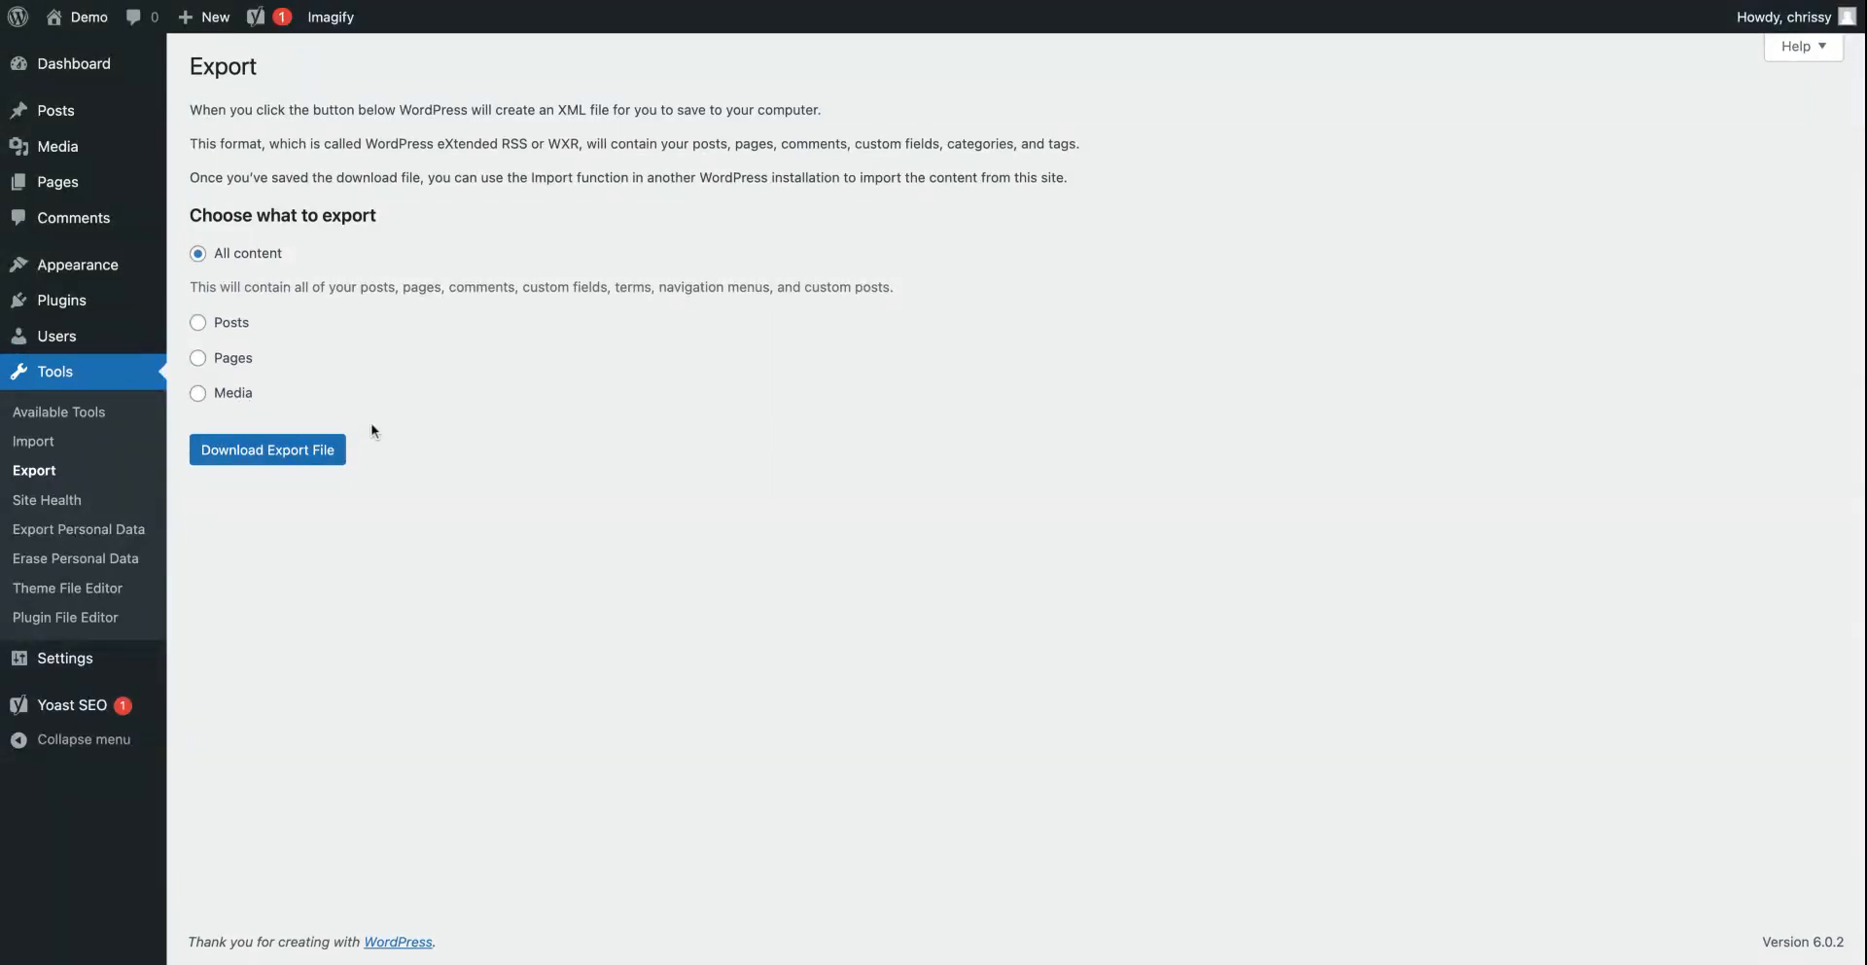
Step: Look over the Settings sections and open the Imagify settings
mouse_move(54, 671)
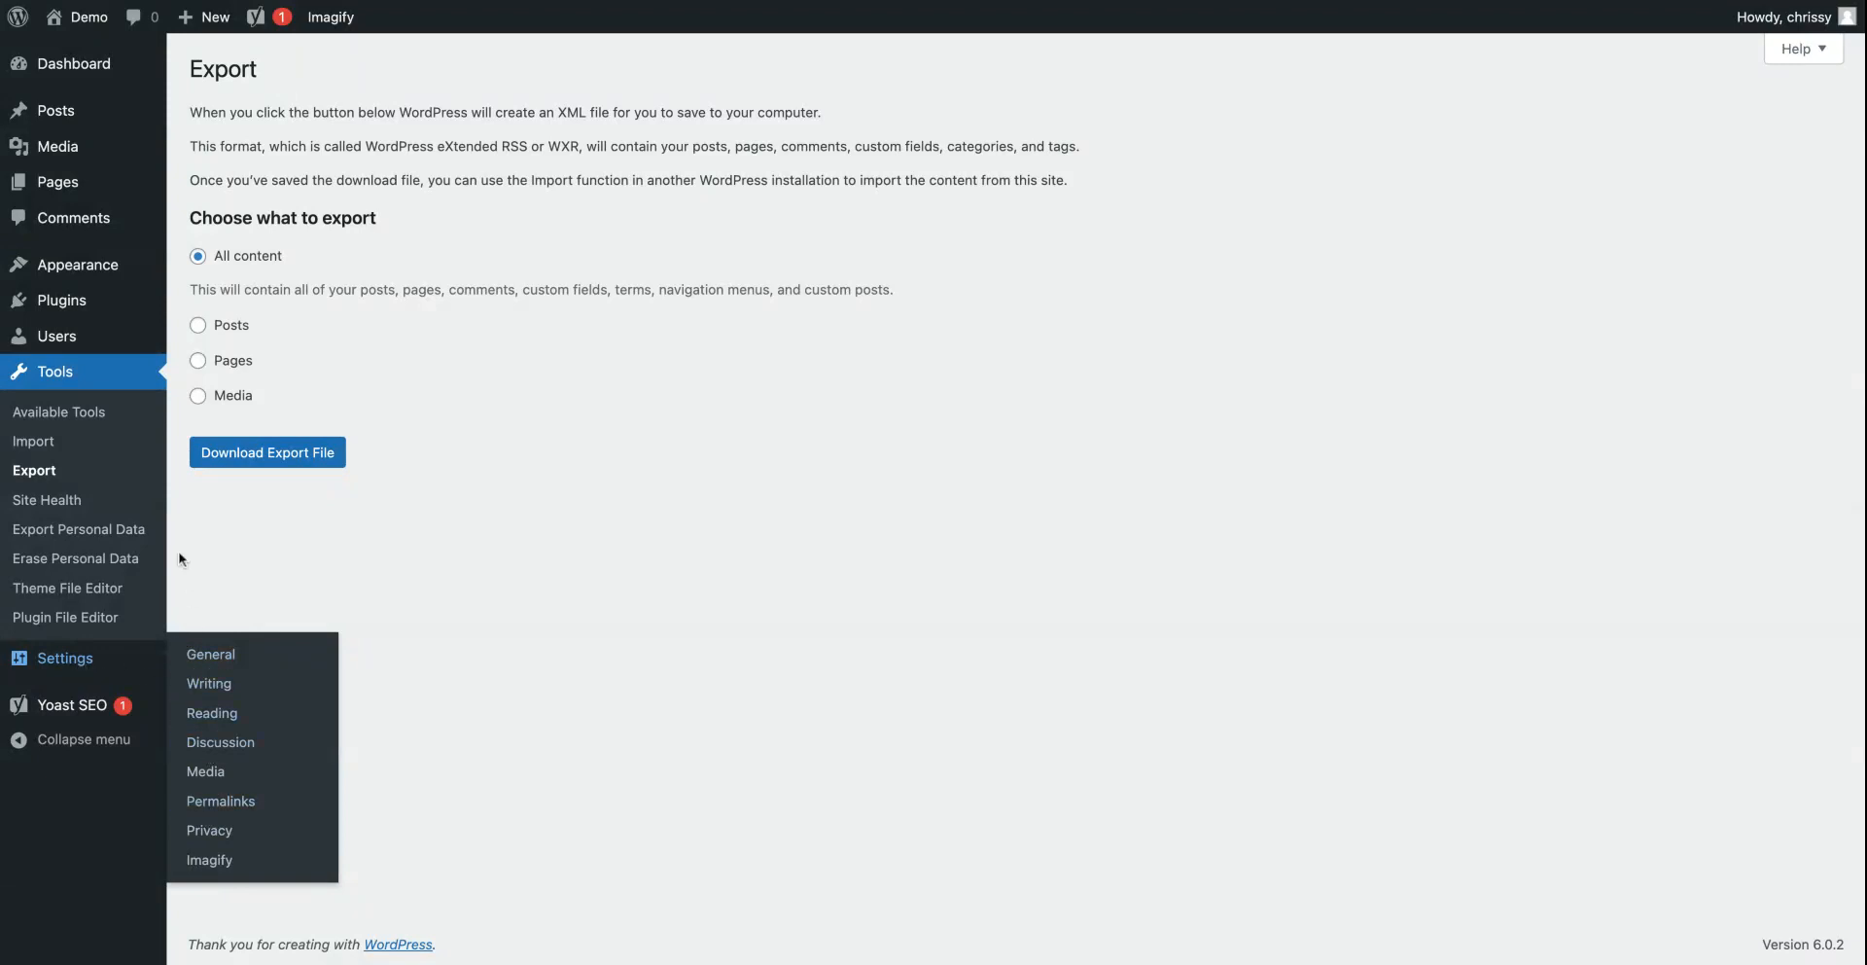
mouse_move(66, 306)
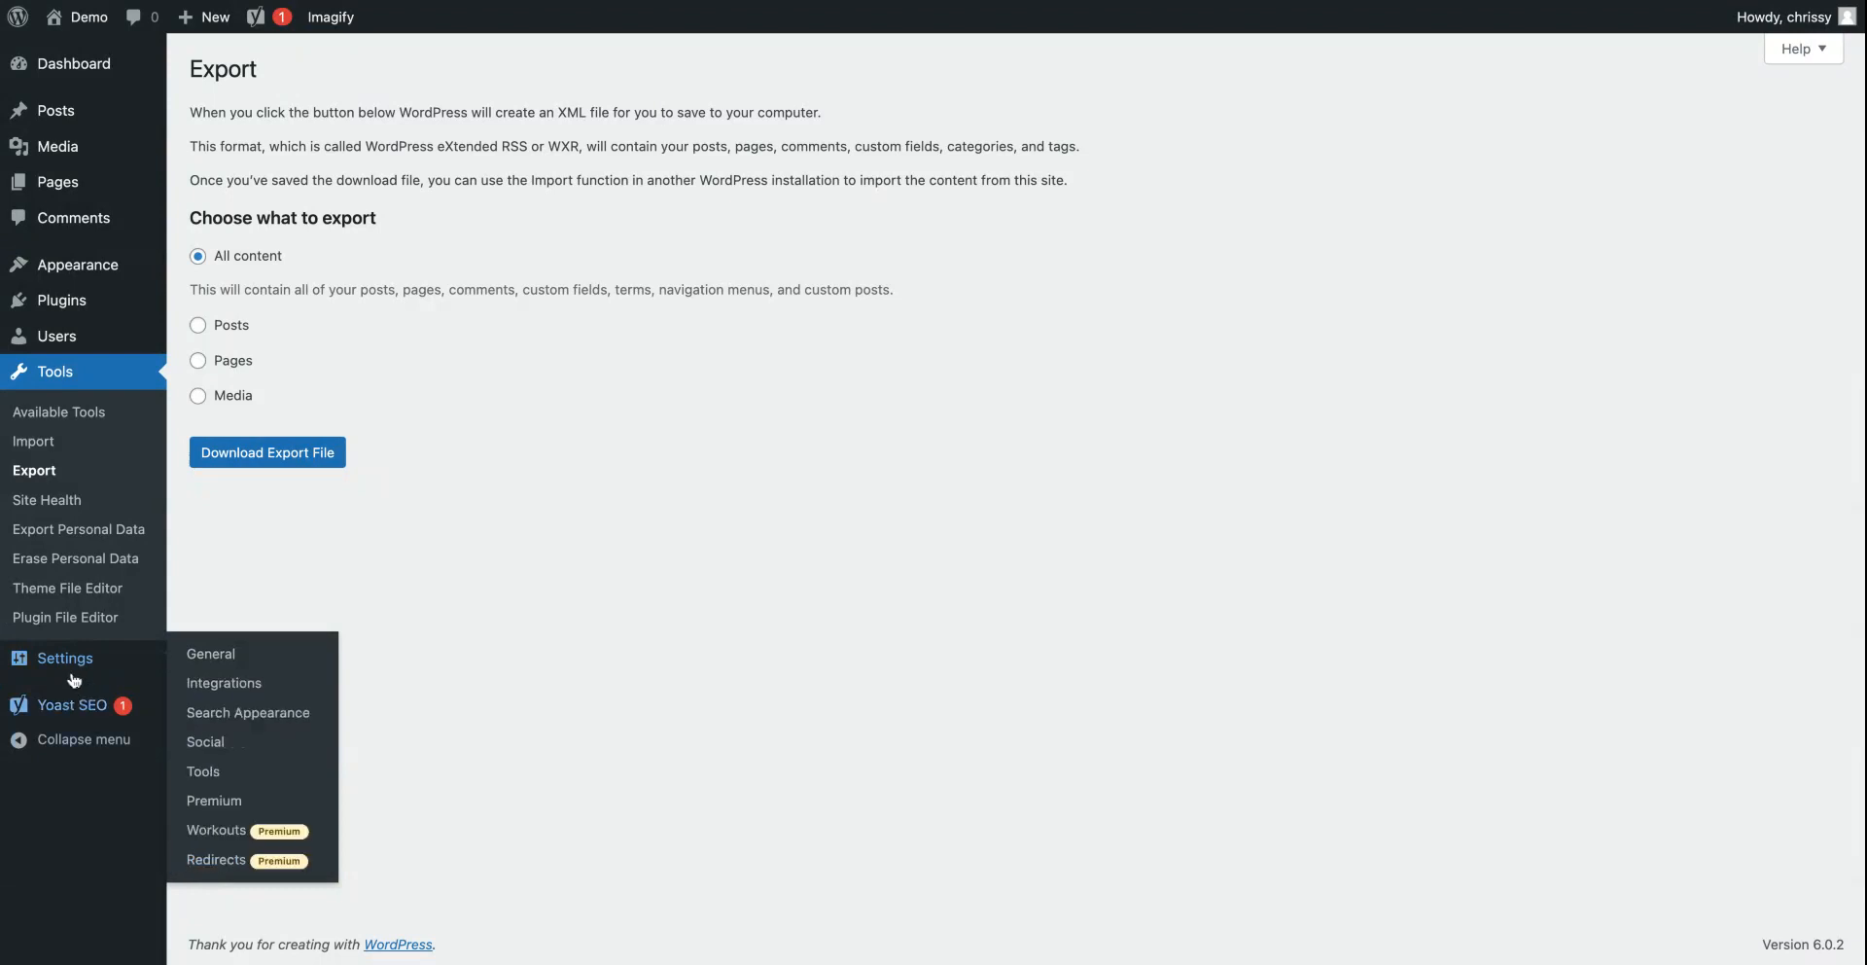
left_click(220, 868)
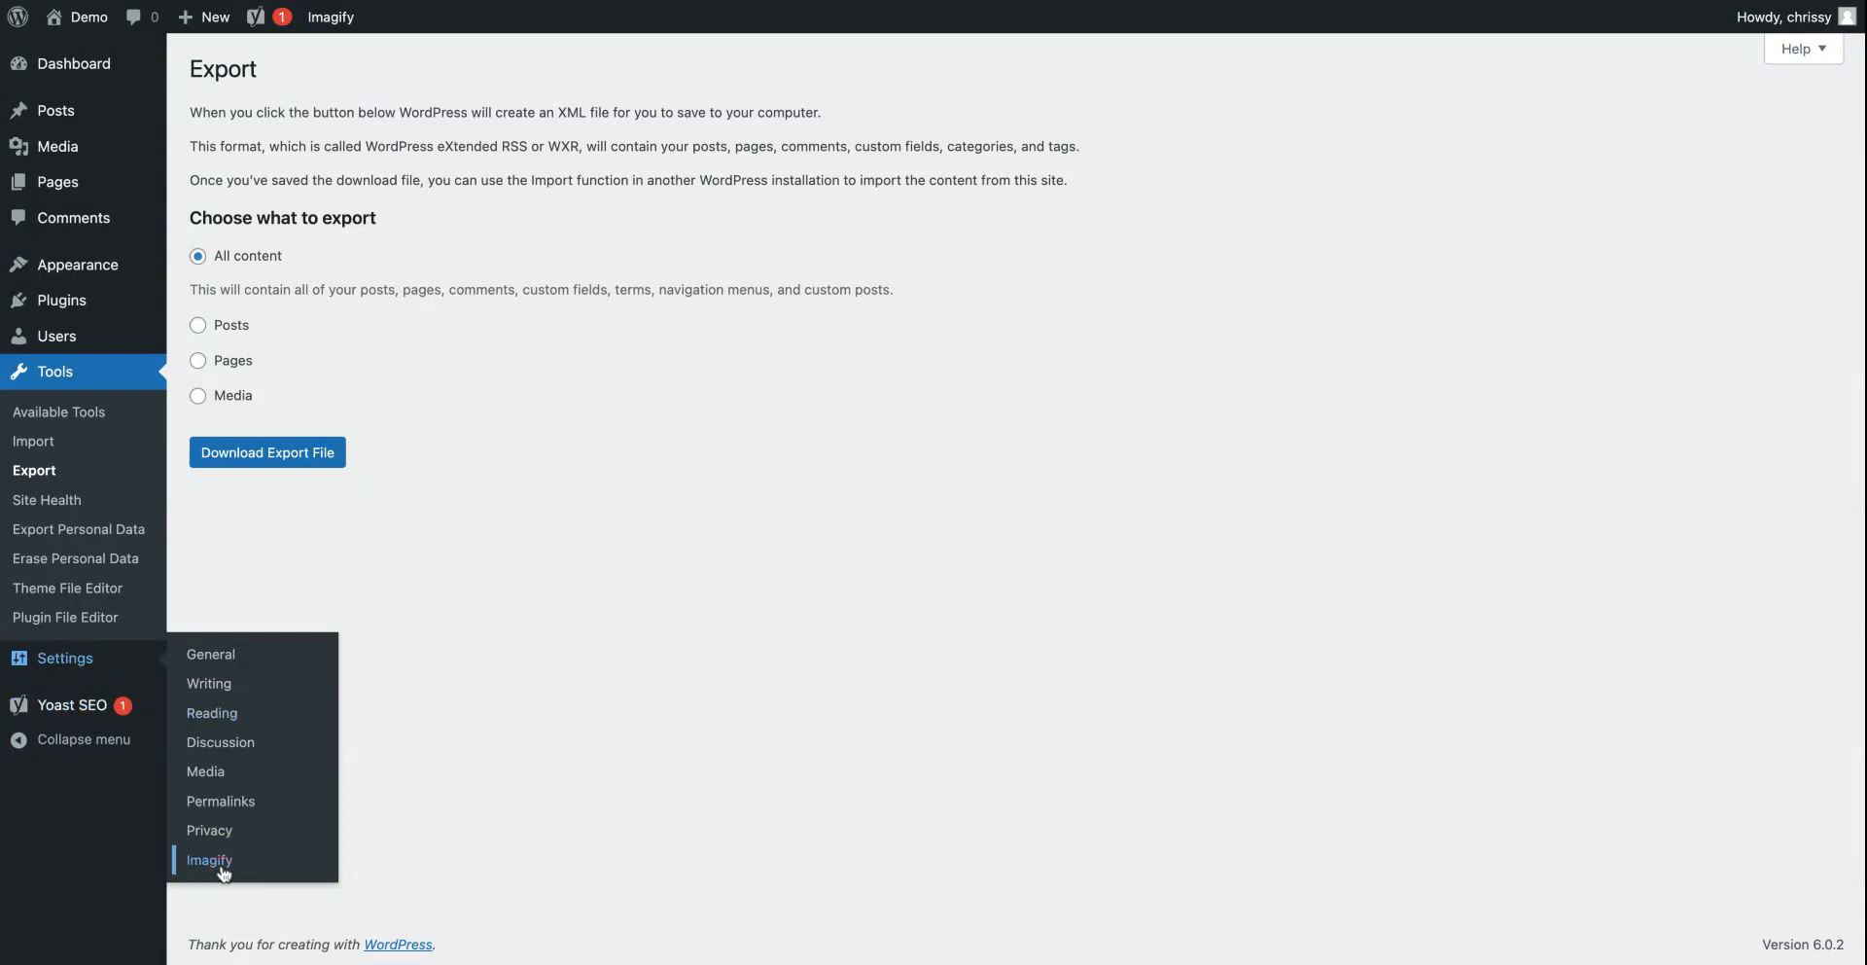